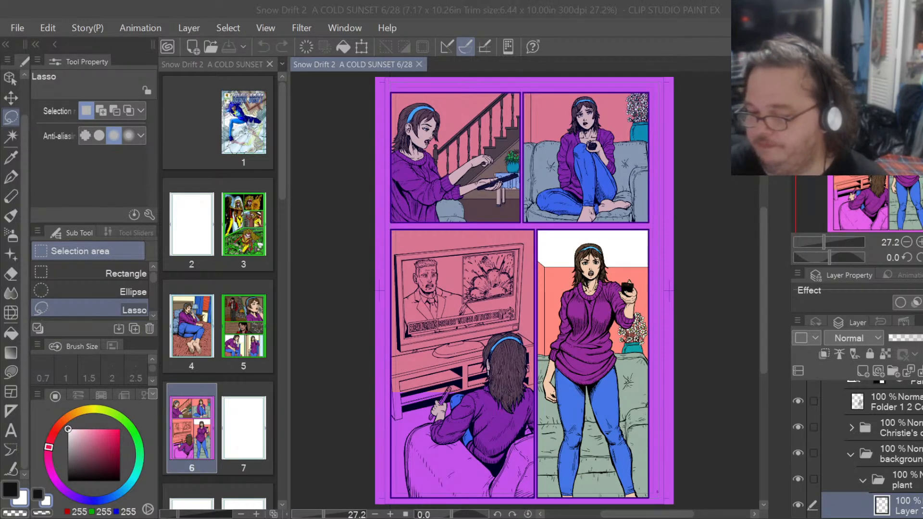
Collapse the Panel 4 layer folder and expand the Panel 3 folder to work on the television panel.
scroll(417, 342, up, 1)
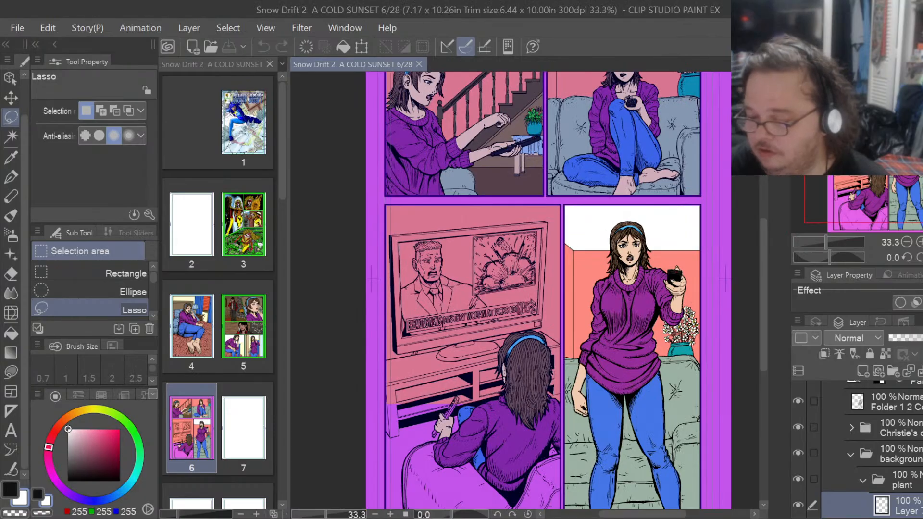
scroll(498, 320, up, 3)
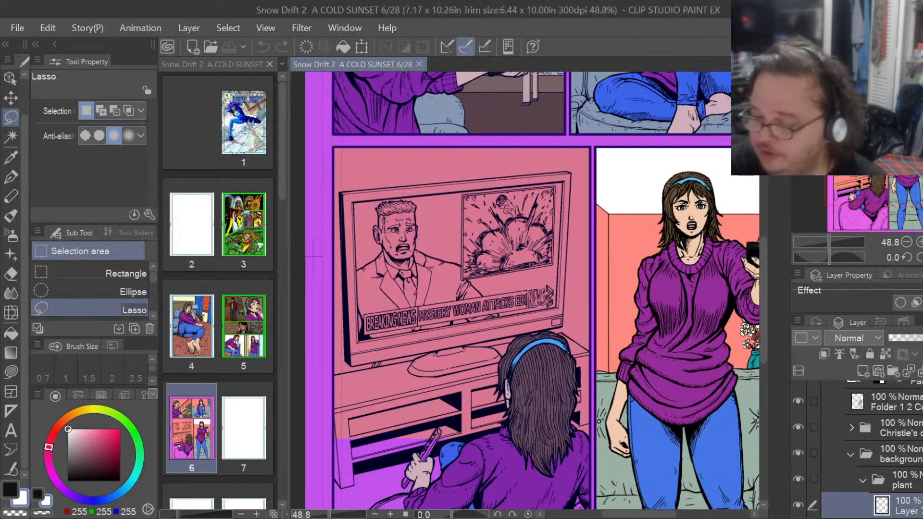
scroll(465, 316, down, 3)
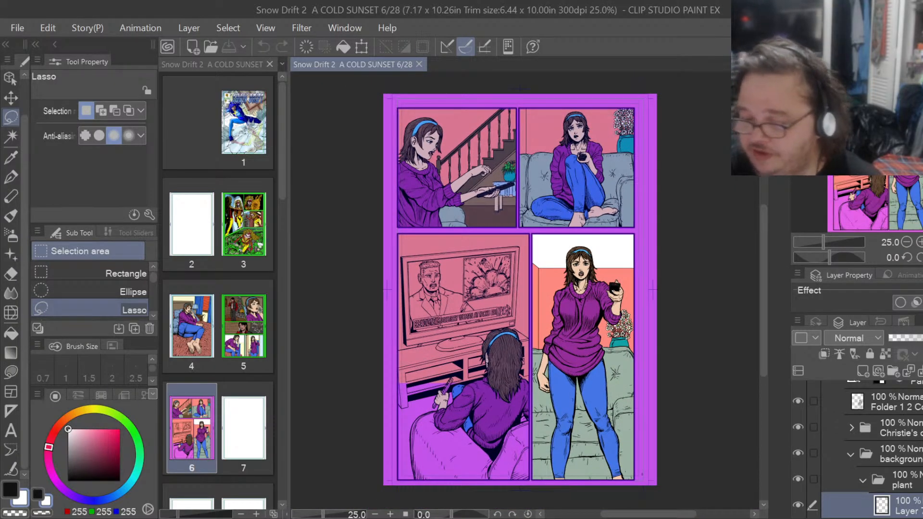
scroll(454, 327, up, 5)
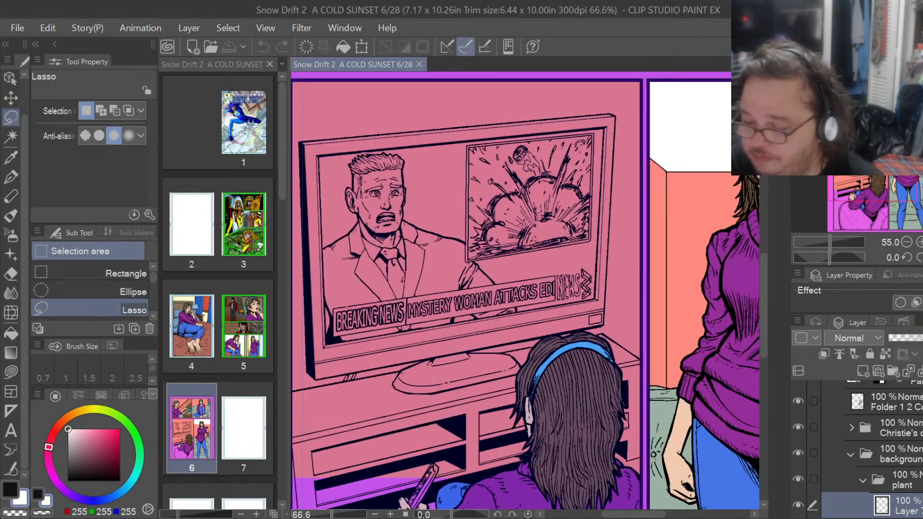
scroll(461, 322, up, 2)
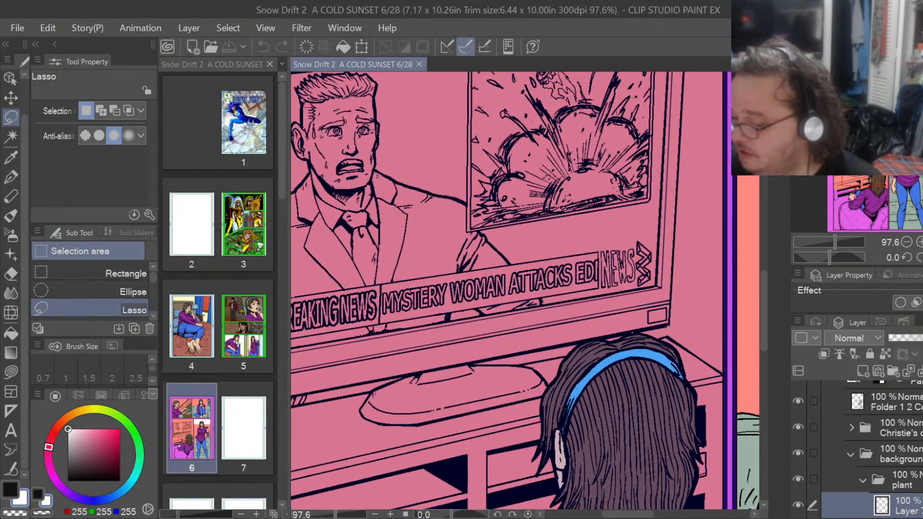
scroll(866, 449, up, 4)
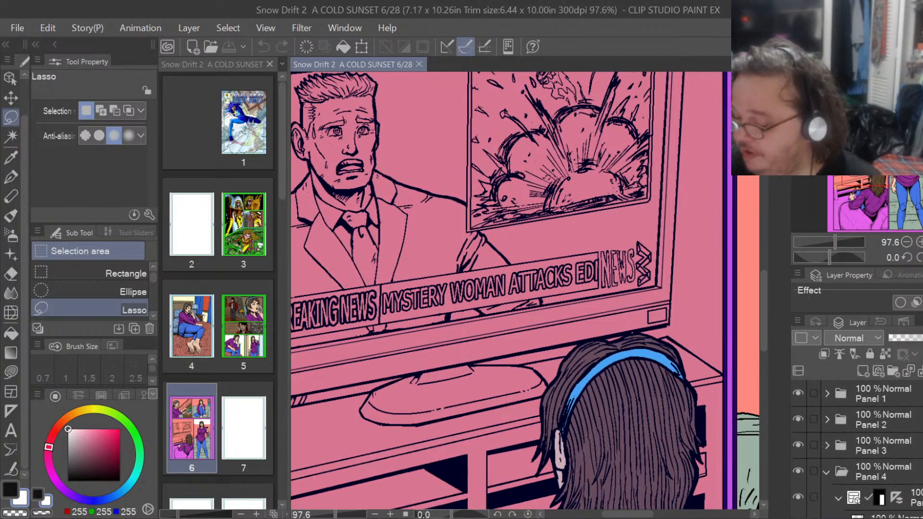
click(829, 468)
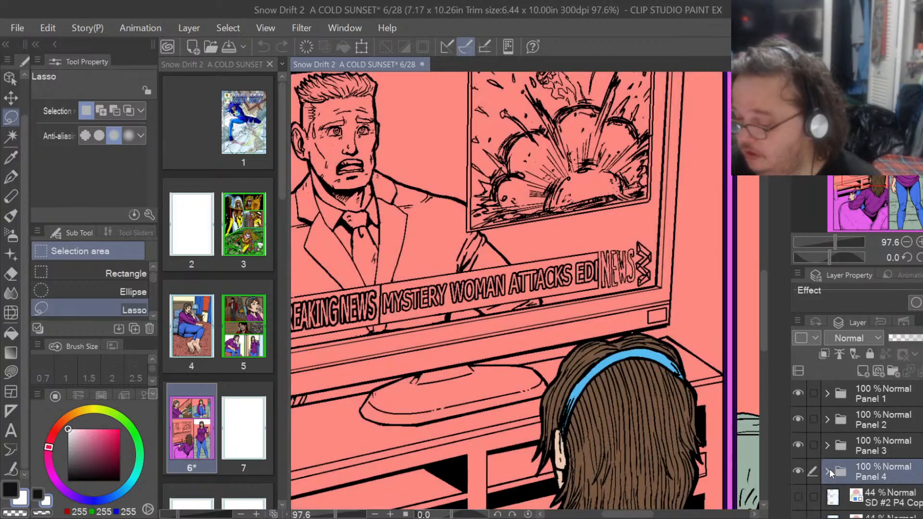
click(826, 446)
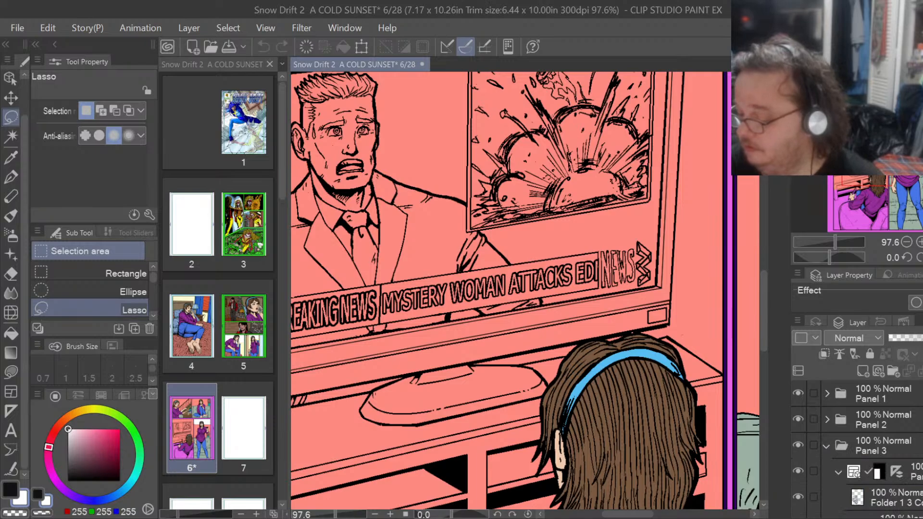
Create a new layer above Layer 40 inside Panel 3's background folder.
scroll(857, 450, down, 4)
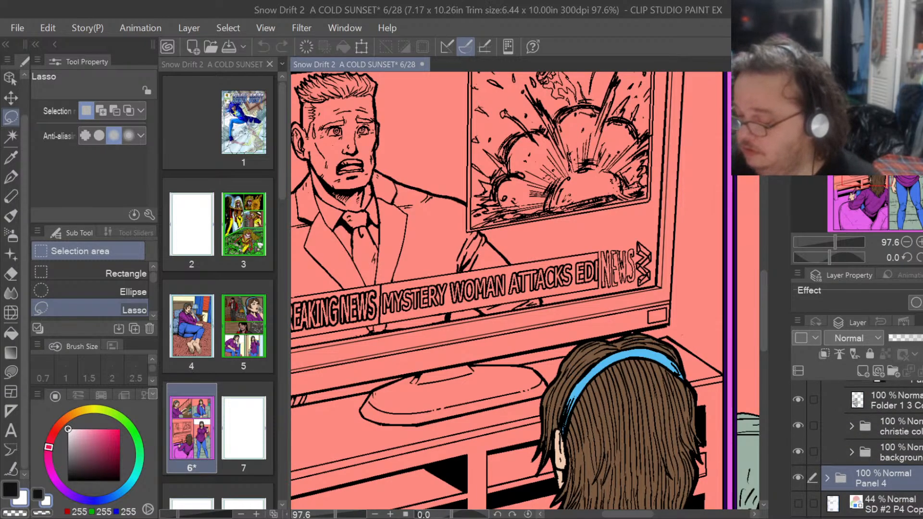
click(850, 452)
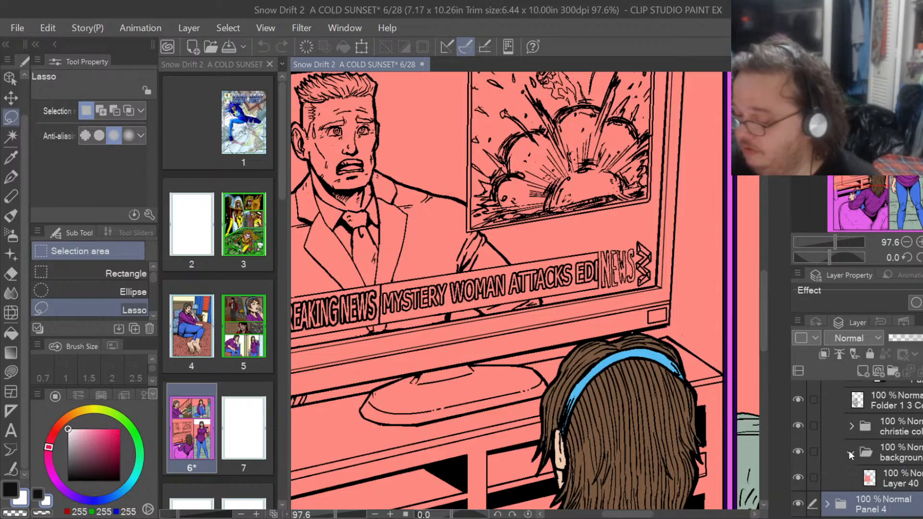
click(914, 483)
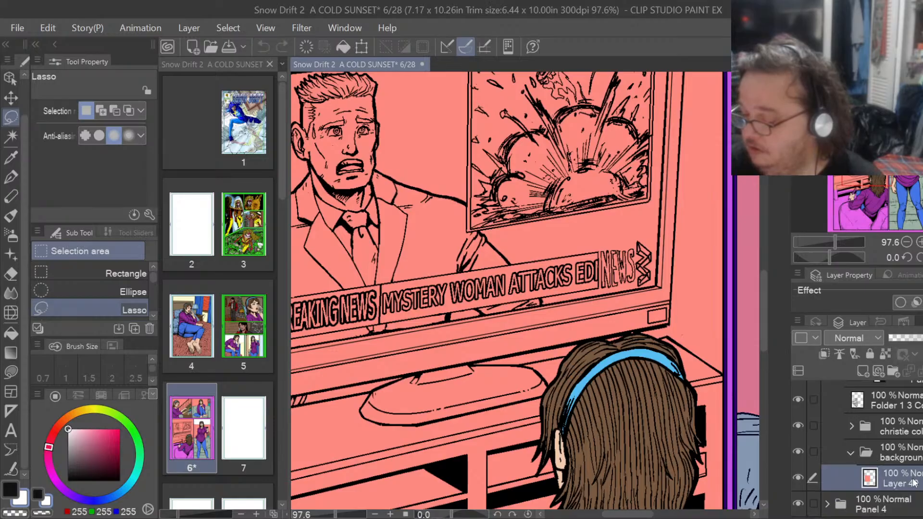
click(862, 373)
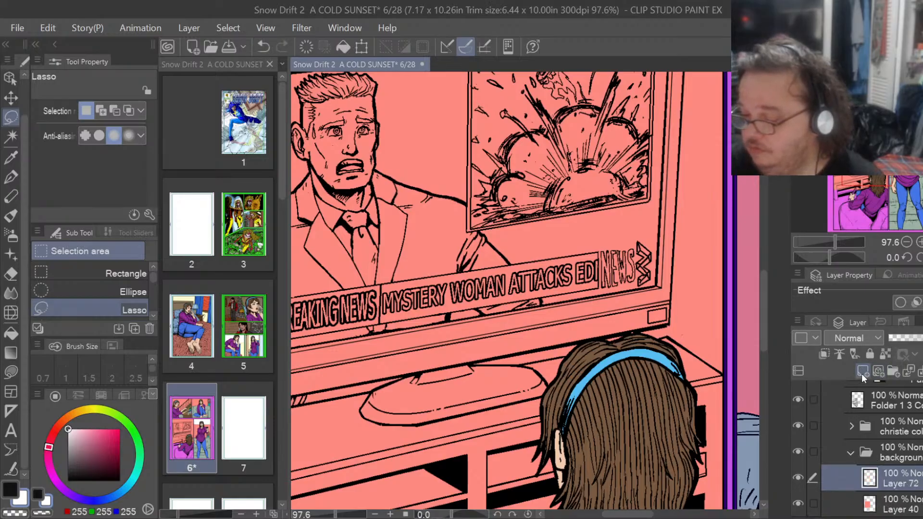
Sample the couch's gray-green from the neighbouring panel and lasso-fill the right-hand couch cushion in Panel 3 with it.
click(8, 162)
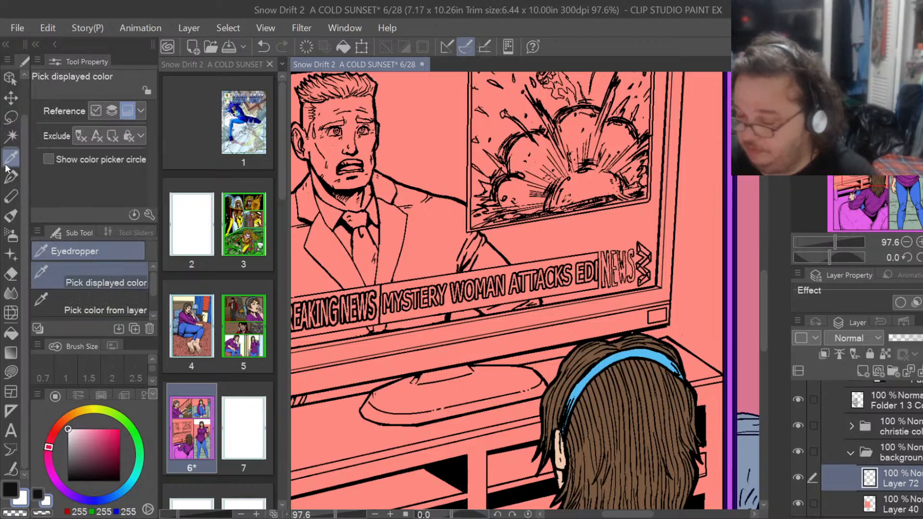
click(755, 450)
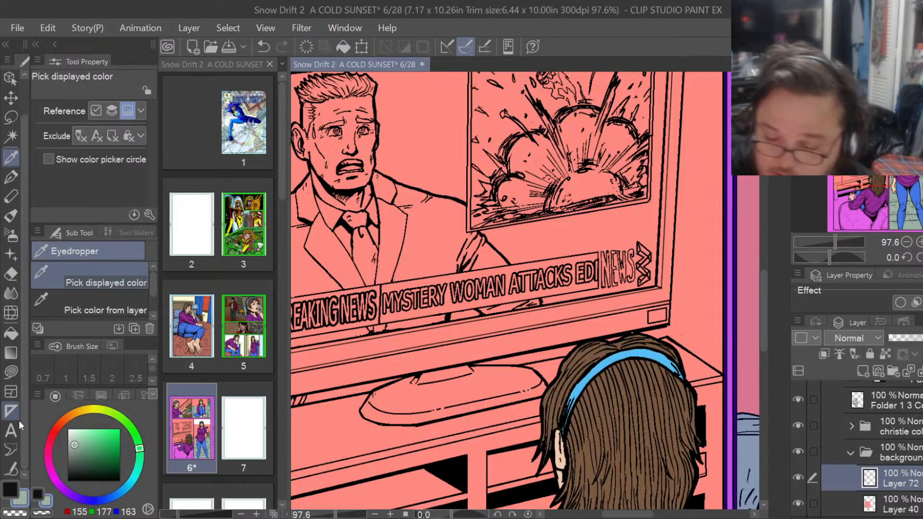
click(10, 372)
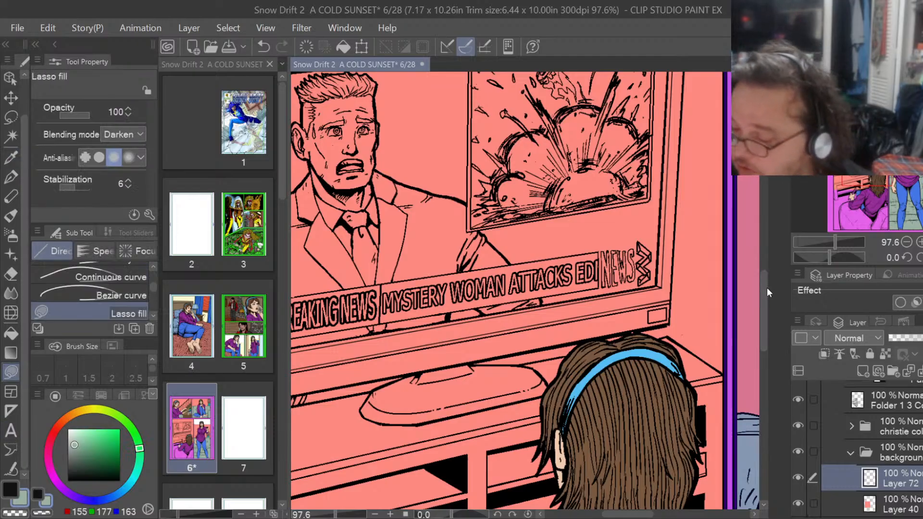
drag(766, 295, 769, 392)
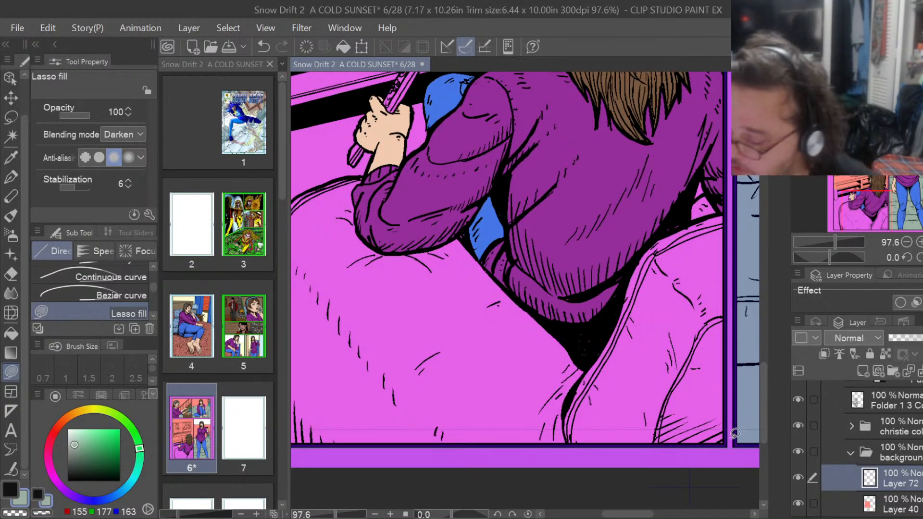
mouse_move(727, 444)
mouse_down()
mouse_move(734, 221)
mouse_move(716, 202)
mouse_move(644, 259)
mouse_move(624, 310)
mouse_move(558, 406)
mouse_move(577, 461)
mouse_up()
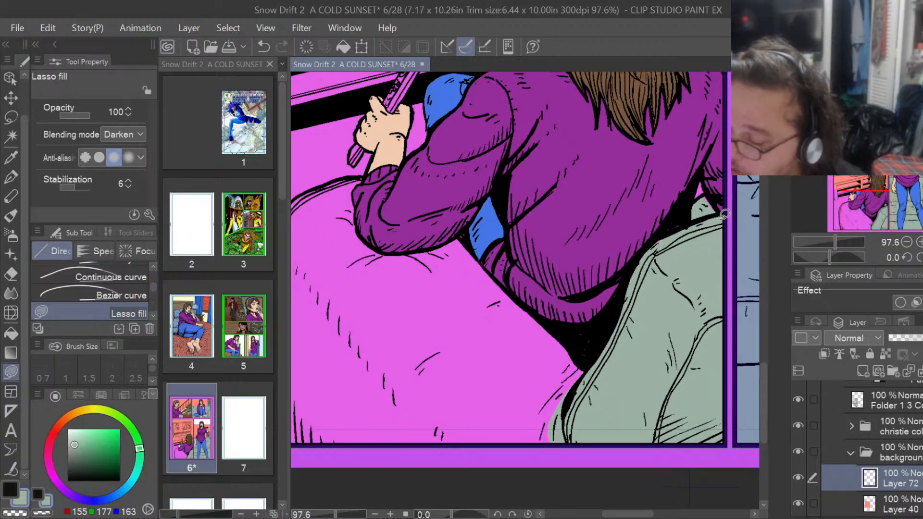
mouse_move(720, 220)
mouse_down()
mouse_move(711, 189)
mouse_move(694, 208)
mouse_up()
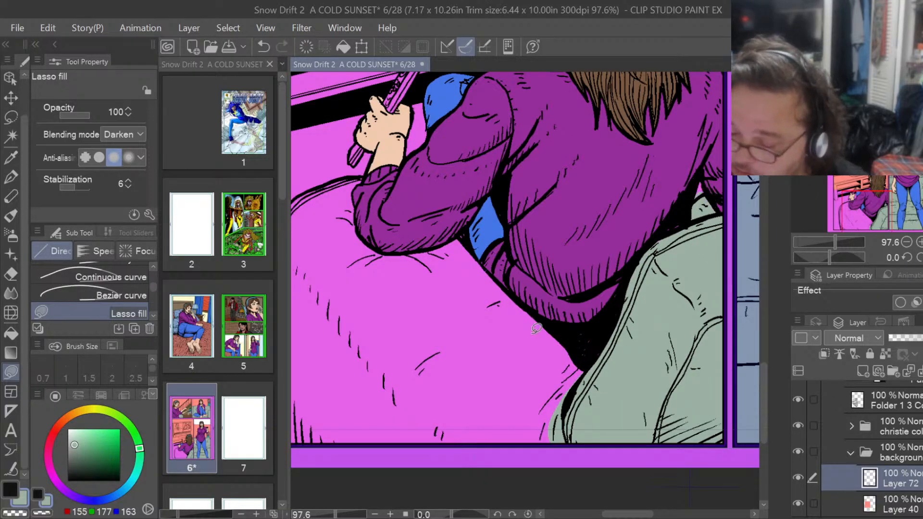
Lasso-fill the large left-hand section of the couch in gray-green, from the panel's lower border up to the woman's sleeve.
mouse_move(595, 369)
mouse_down()
mouse_move(452, 238)
mouse_move(392, 294)
mouse_move(391, 430)
mouse_up()
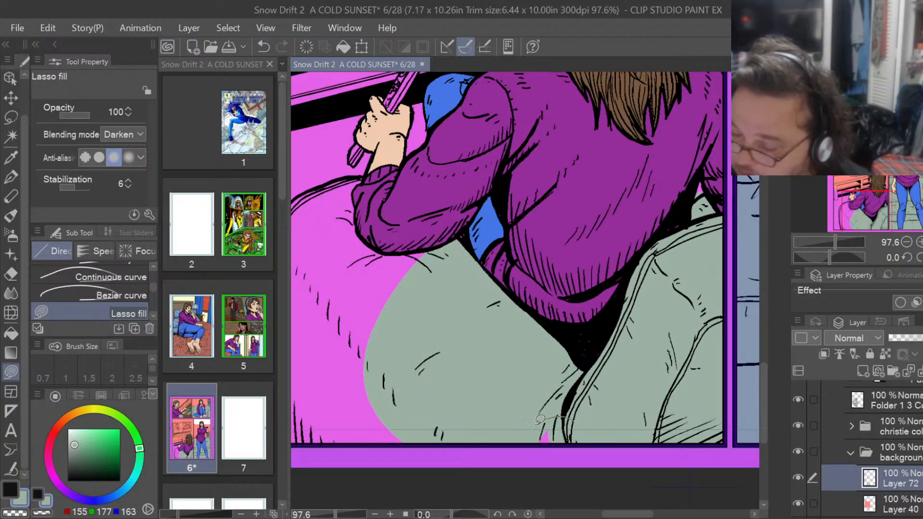
mouse_move(624, 513)
mouse_down()
mouse_move(592, 514)
mouse_move(607, 513)
mouse_up()
mouse_move(429, 445)
mouse_down()
mouse_move(413, 315)
mouse_move(433, 247)
mouse_move(522, 282)
mouse_move(569, 444)
mouse_up()
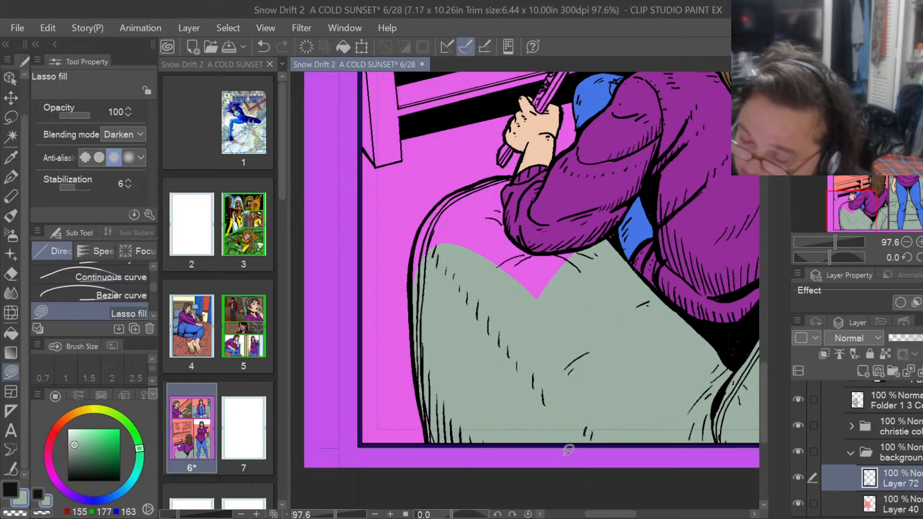
mouse_move(553, 315)
mouse_down()
mouse_move(584, 257)
mouse_move(522, 240)
mouse_move(511, 177)
mouse_move(464, 184)
mouse_move(413, 305)
mouse_move(432, 390)
mouse_up()
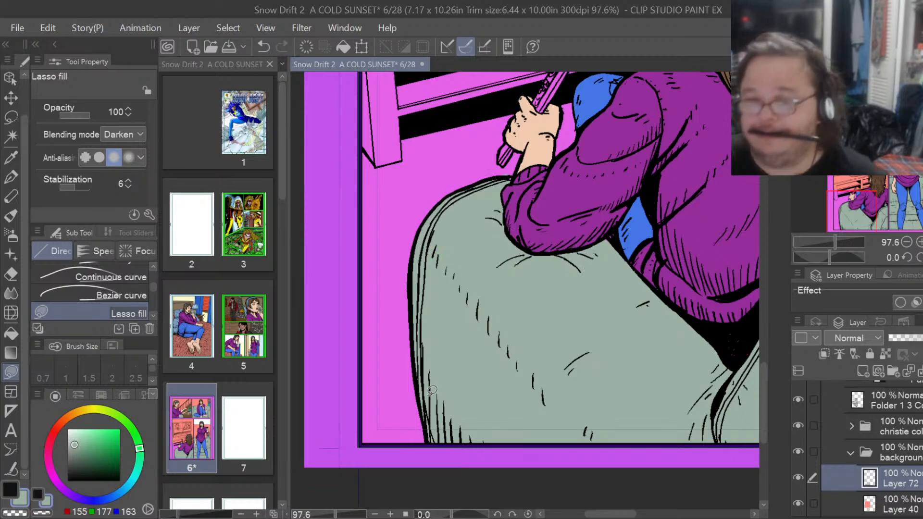
Erase the gray-green spill along the couch's top edge and in the small gap beside the sleeve, using the Hard eraser at size 9.3.
scroll(400, 413, up, 1)
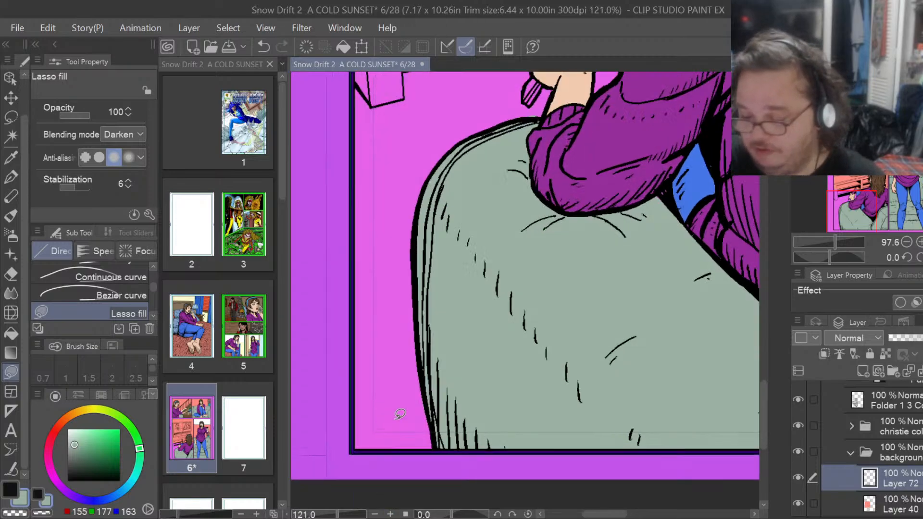
scroll(400, 414, up, 5)
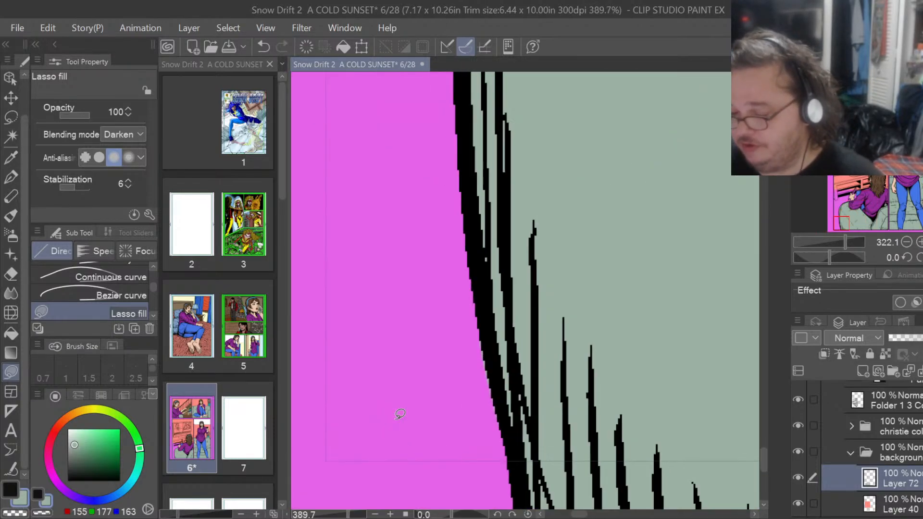
click(14, 274)
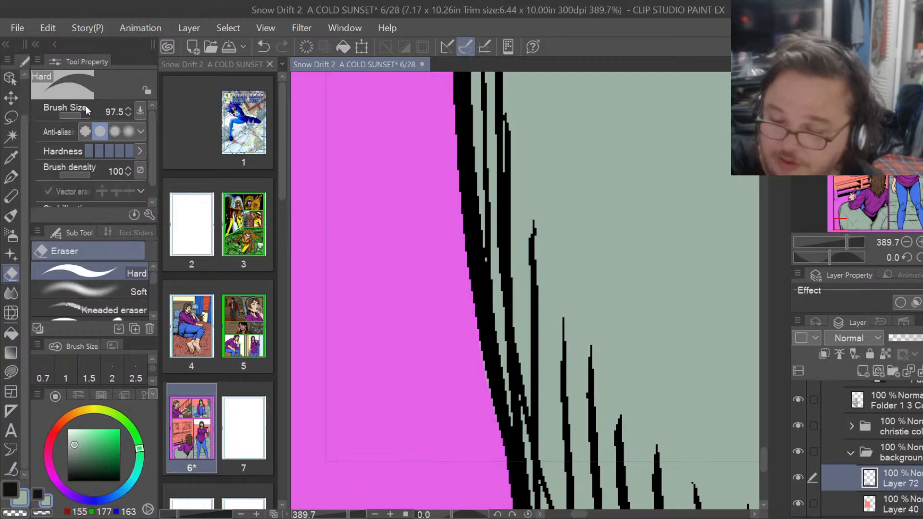
drag(81, 113, 72, 113)
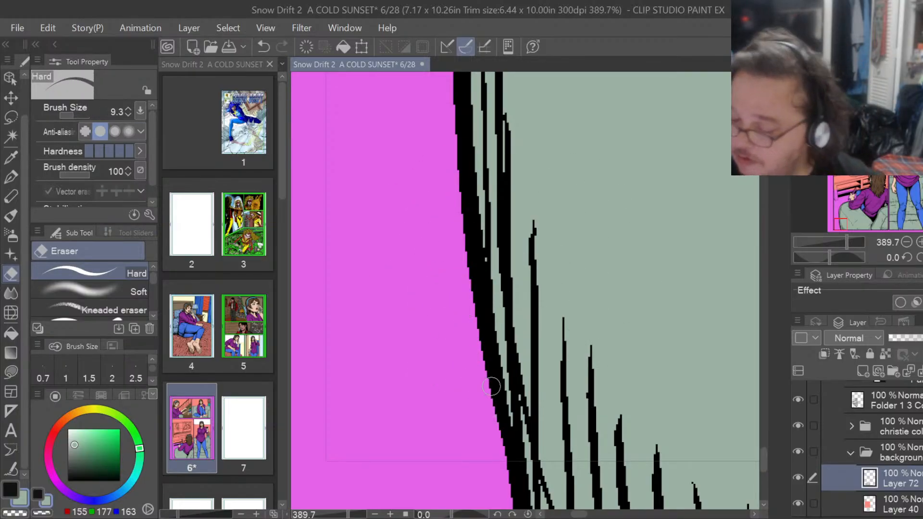
drag(764, 458, 762, 409)
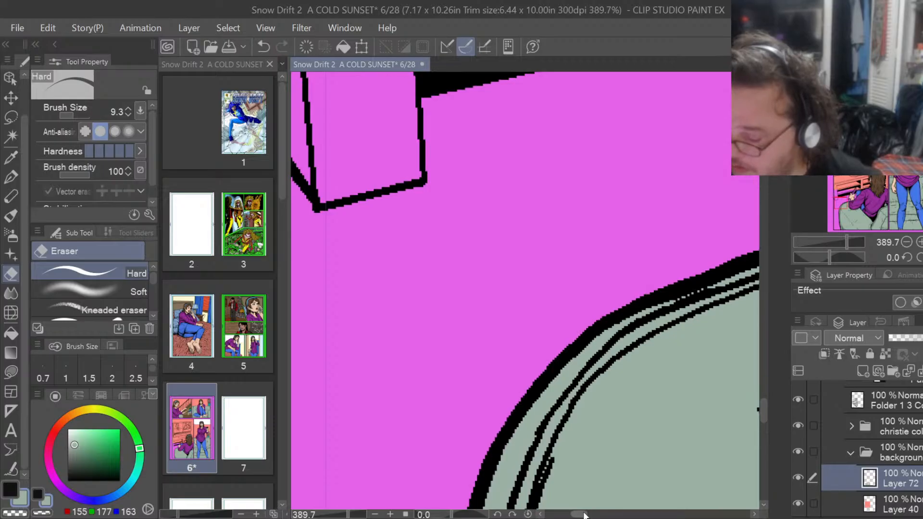
mouse_move(583, 514)
mouse_down()
mouse_move(604, 514)
mouse_move(596, 515)
mouse_up()
drag(524, 235, 572, 234)
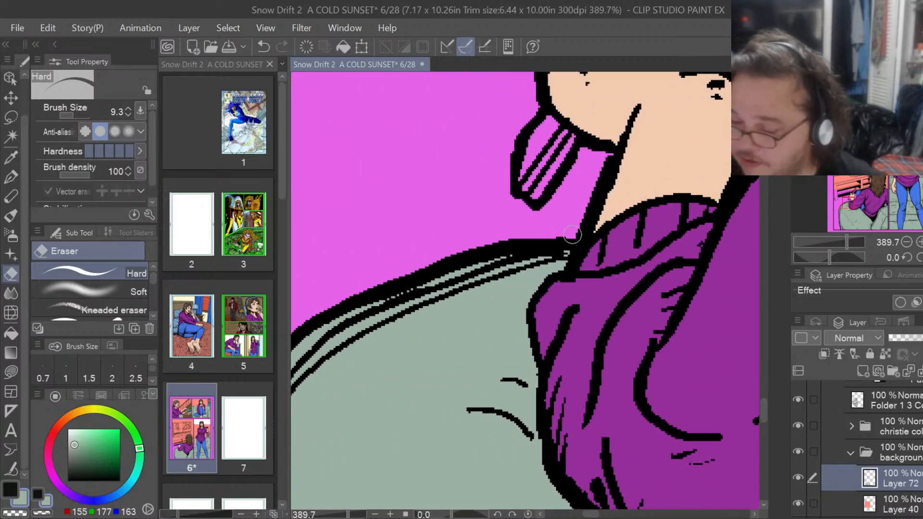
drag(601, 514, 651, 515)
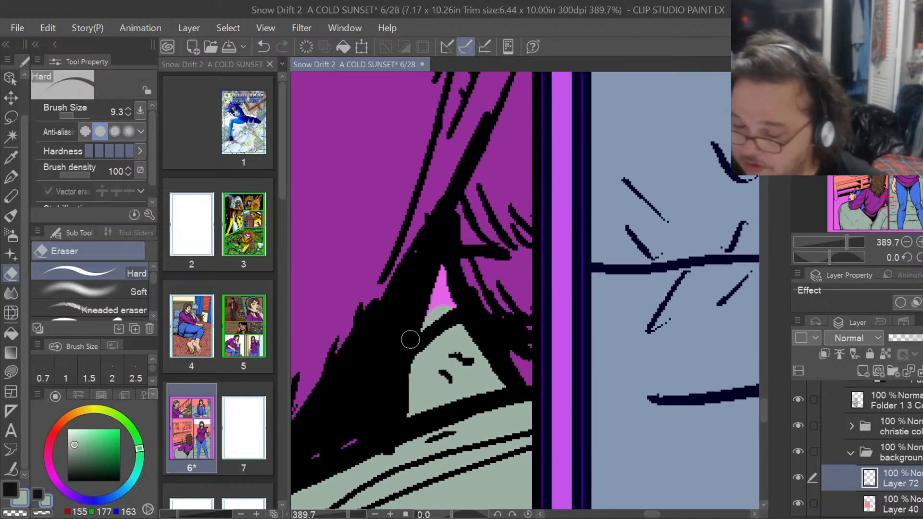
drag(410, 340, 471, 291)
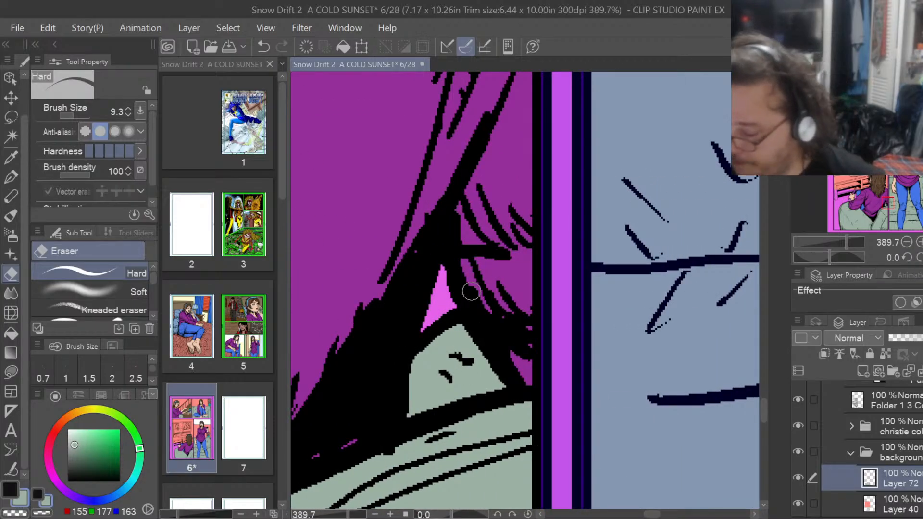
Lasso-fill the missed sliver on the right-hand cushion's upper edge, directly below the woman's sweater, in gray-green.
drag(652, 514, 637, 514)
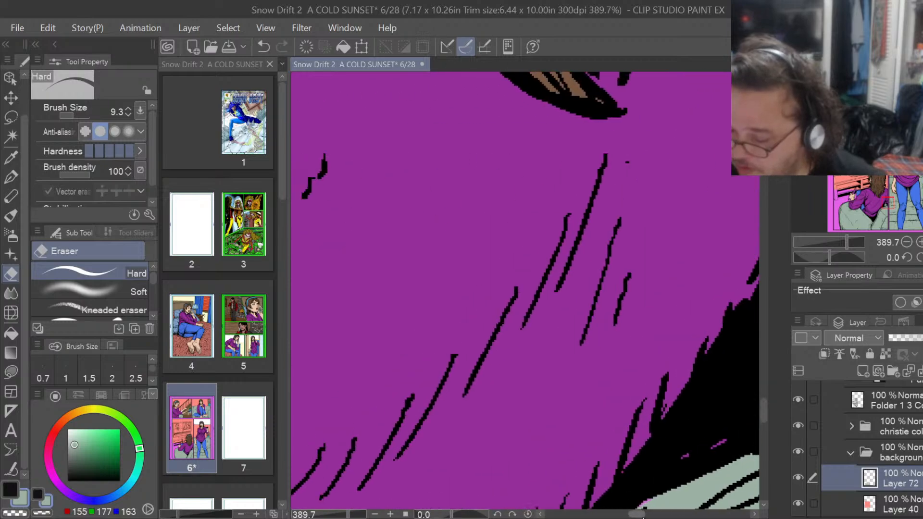
drag(766, 405, 764, 422)
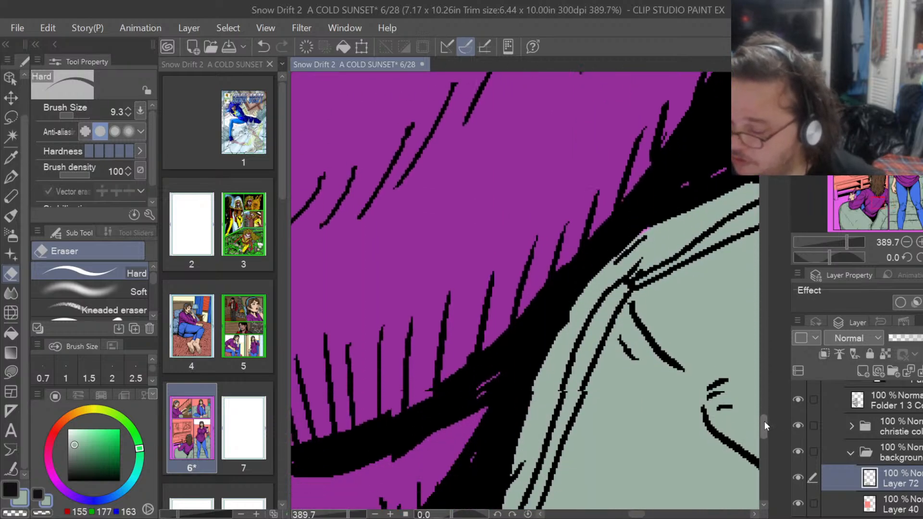
key(u)
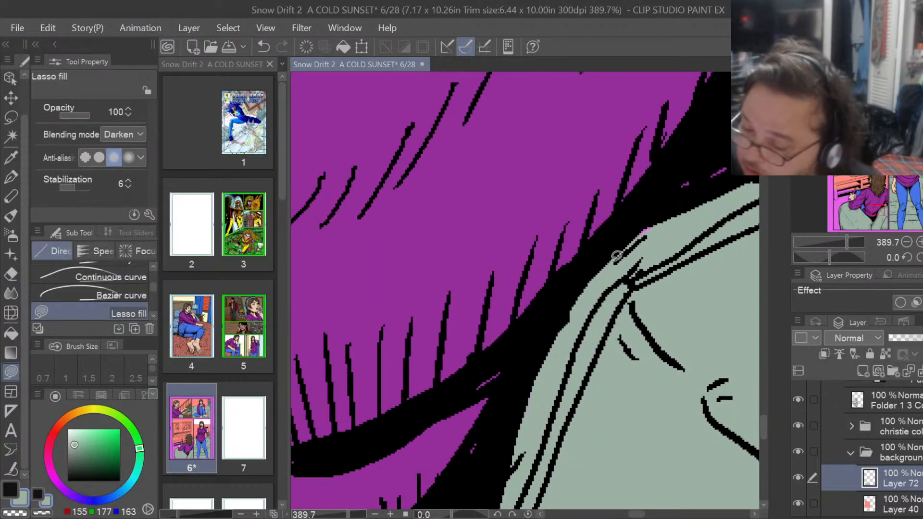
mouse_move(609, 261)
mouse_down()
mouse_move(638, 227)
mouse_move(689, 214)
mouse_up()
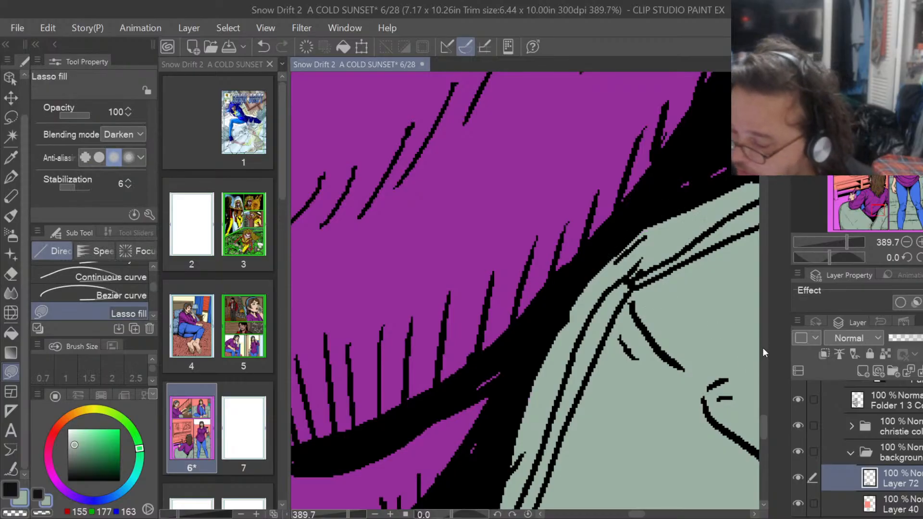
Touch up the gray-green lasso fill at the left-hand couch section's tip between the woman's sleeve and leg.
drag(763, 428, 765, 456)
drag(636, 514, 620, 514)
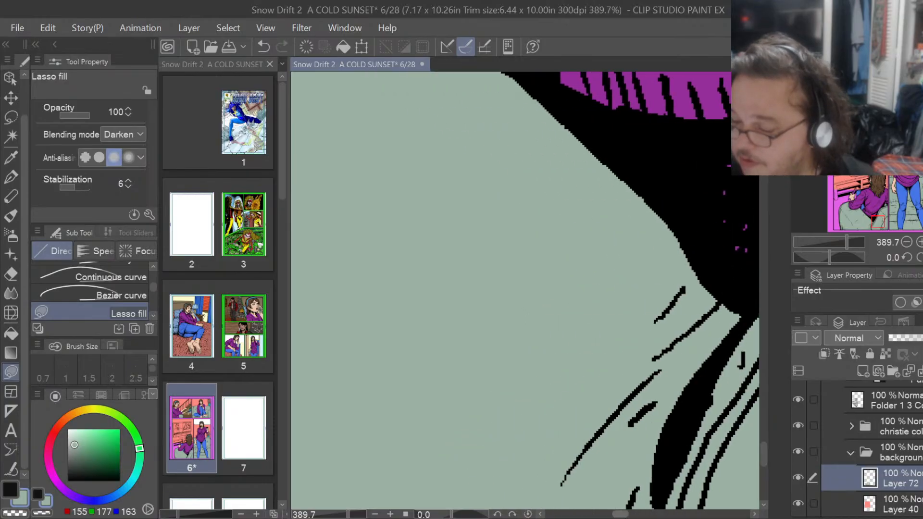
drag(766, 454, 767, 432)
drag(620, 514, 604, 514)
mouse_move(660, 235)
mouse_down()
mouse_move(663, 216)
mouse_move(645, 179)
mouse_move(644, 233)
mouse_up()
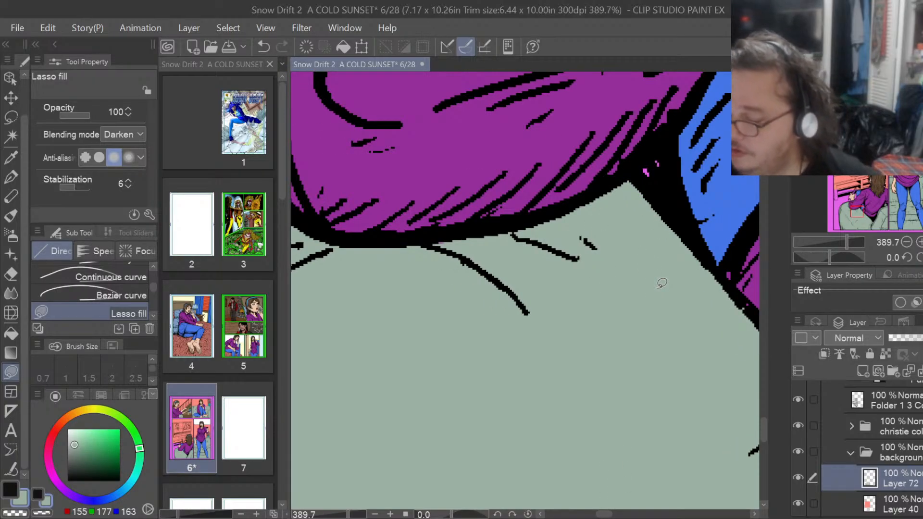
Lasso-fill the tiny magenta specks in the black shadow between the woman's sleeve and blue jeans in gray-green.
mouse_move(670, 196)
mouse_down()
mouse_move(672, 163)
mouse_move(644, 158)
mouse_move(640, 195)
mouse_up()
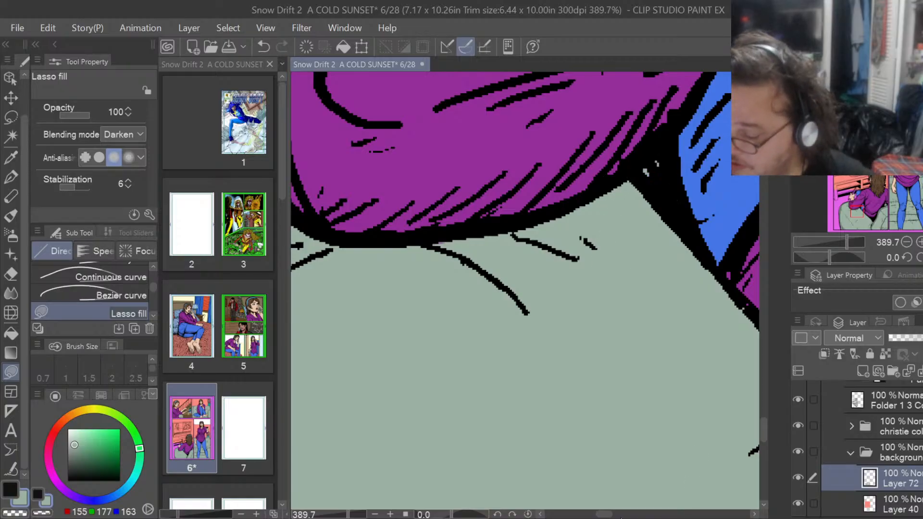
drag(607, 514, 592, 514)
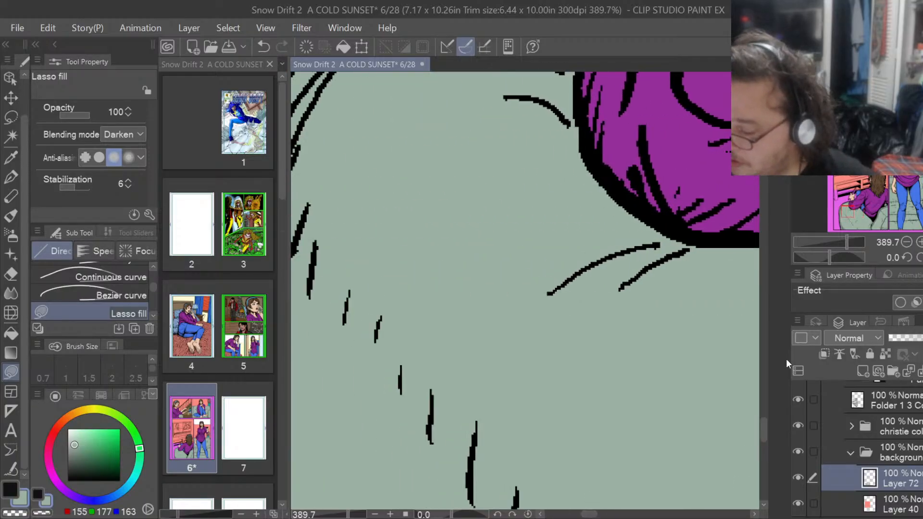
drag(765, 434, 764, 422)
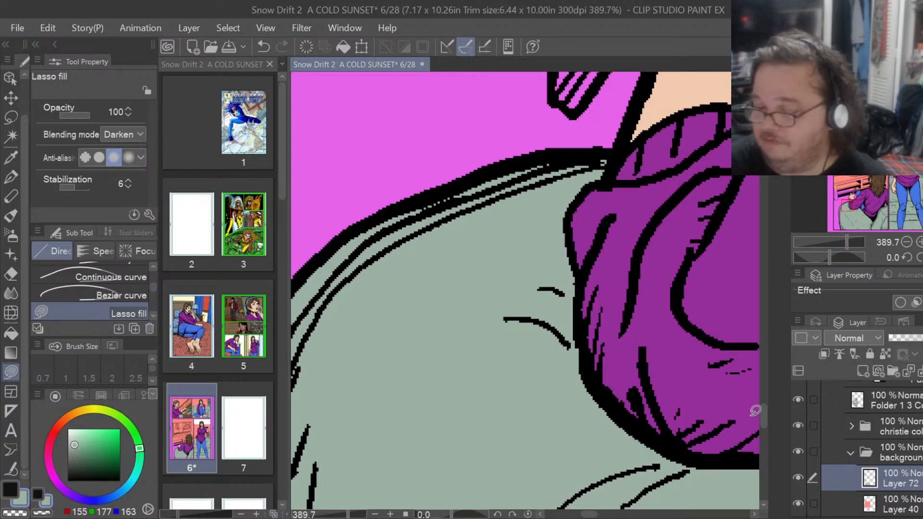
scroll(755, 407, down, 3)
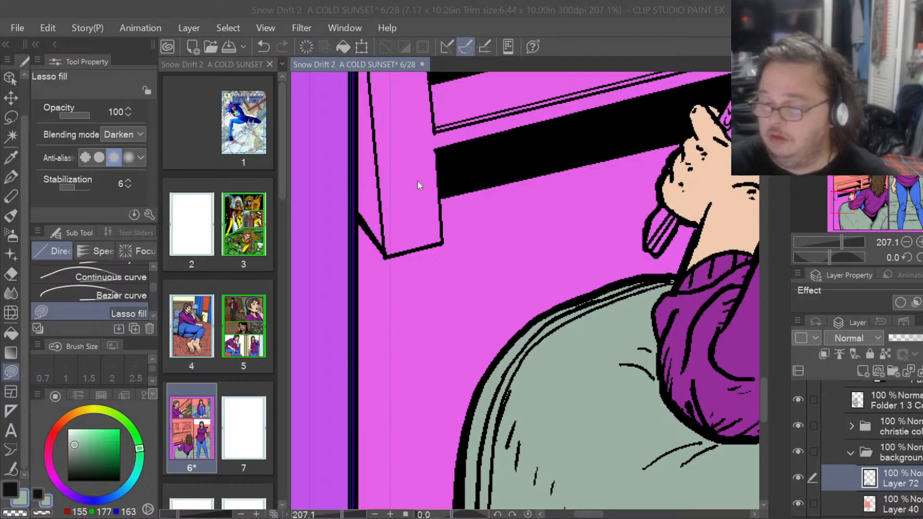
Open the reference image Illustration2.png and sample the brown of its floor (RGB 111, 83, 46) with the Eyedropper.
double_click(538, 179)
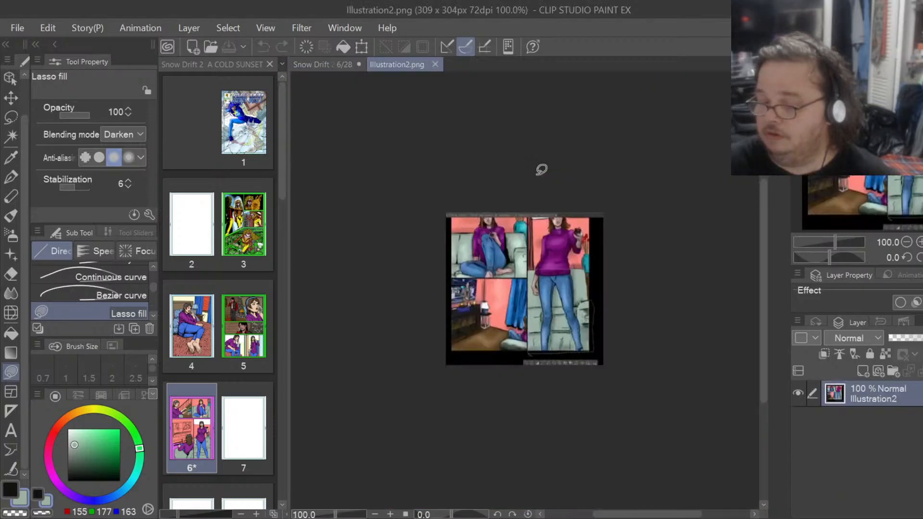
scroll(511, 327, up, 6)
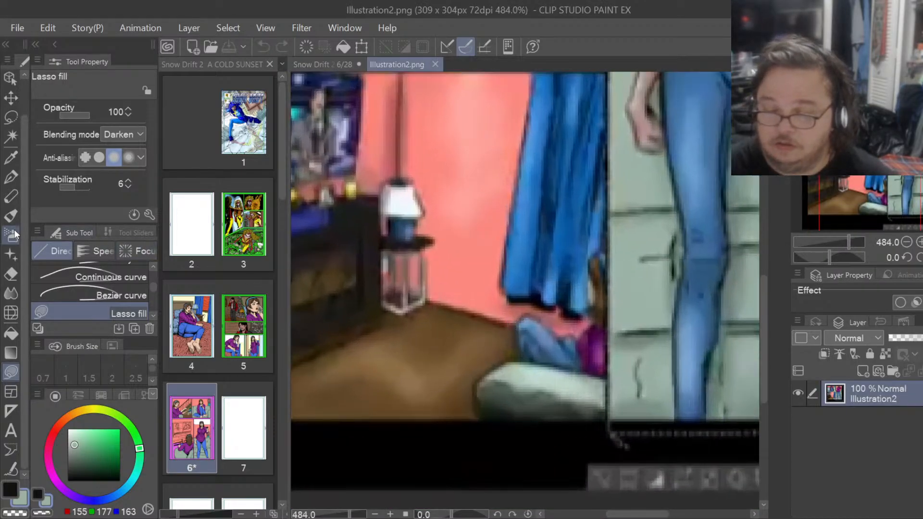
click(10, 160)
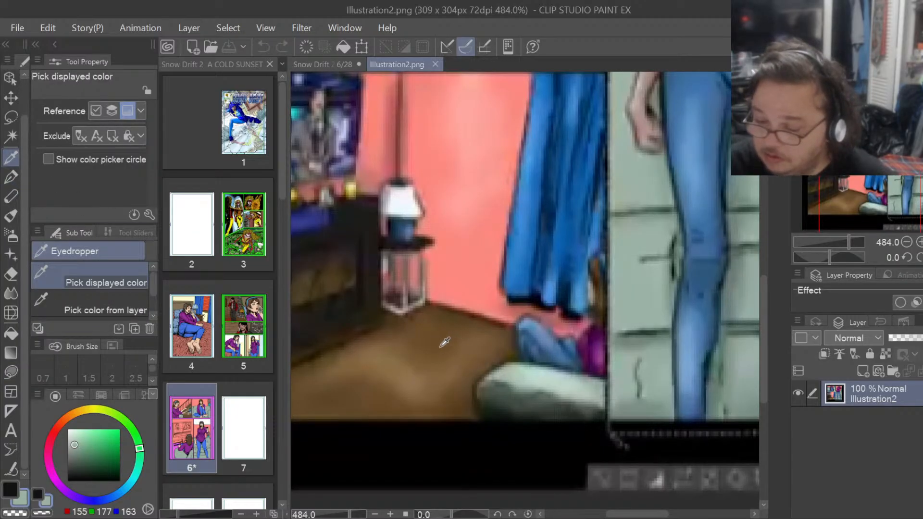
click(425, 348)
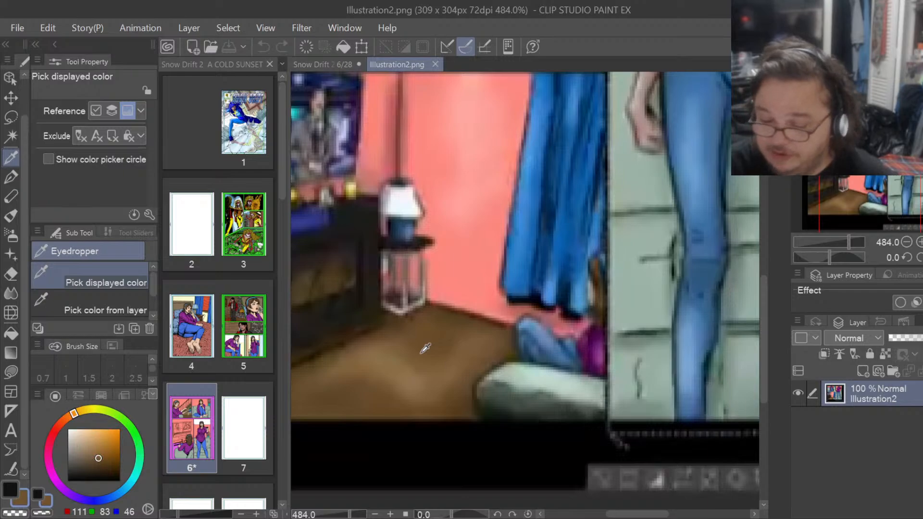
Return to the comic page and add a new layer directly above Layer 40 in the background folder.
click(336, 60)
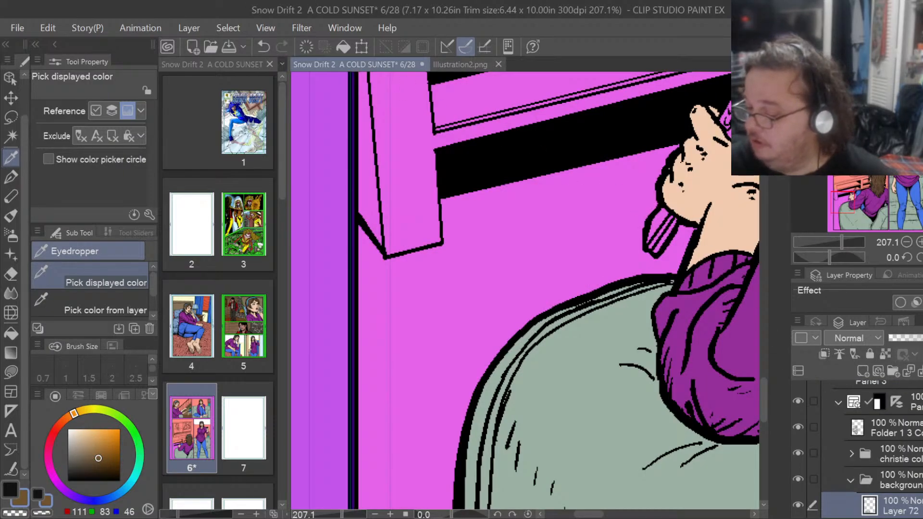
scroll(857, 449, down, 2)
click(922, 482)
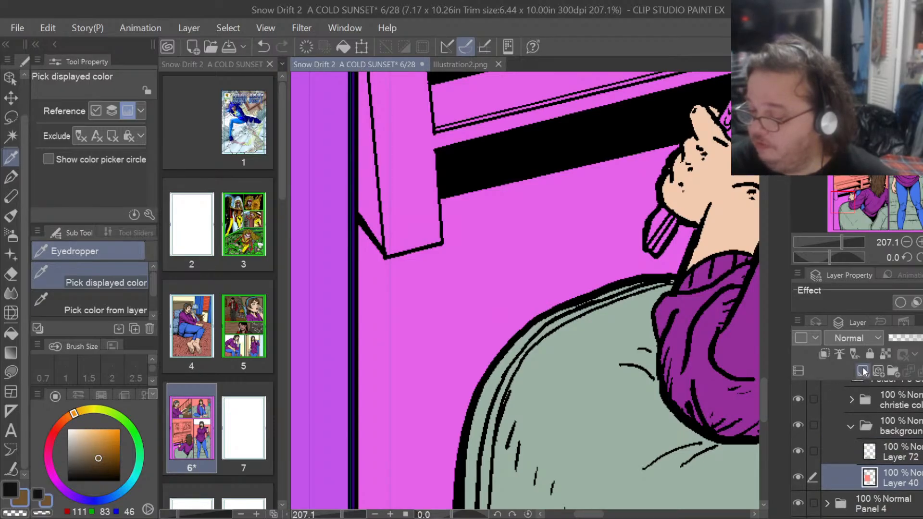
click(863, 371)
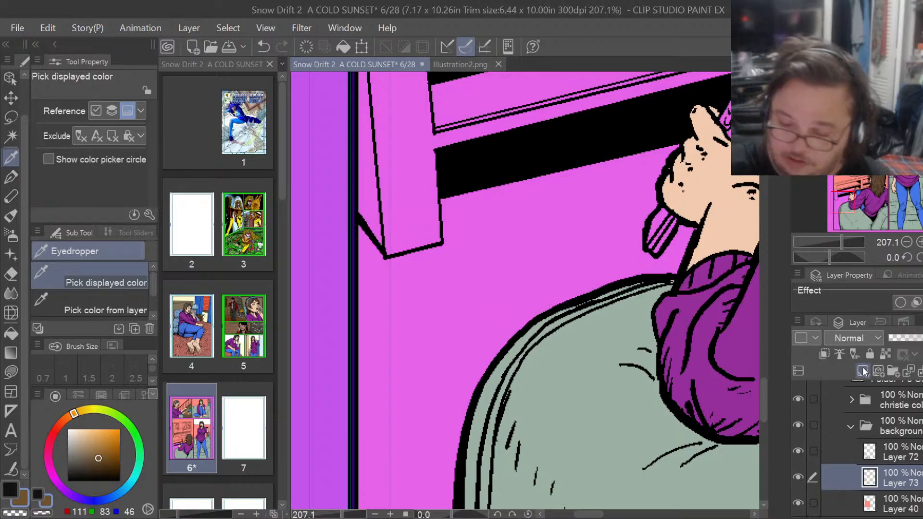
Lasso-fill the floor beside and behind the couch in brown, from the panel's lower border up to the TV stand's base.
click(10, 372)
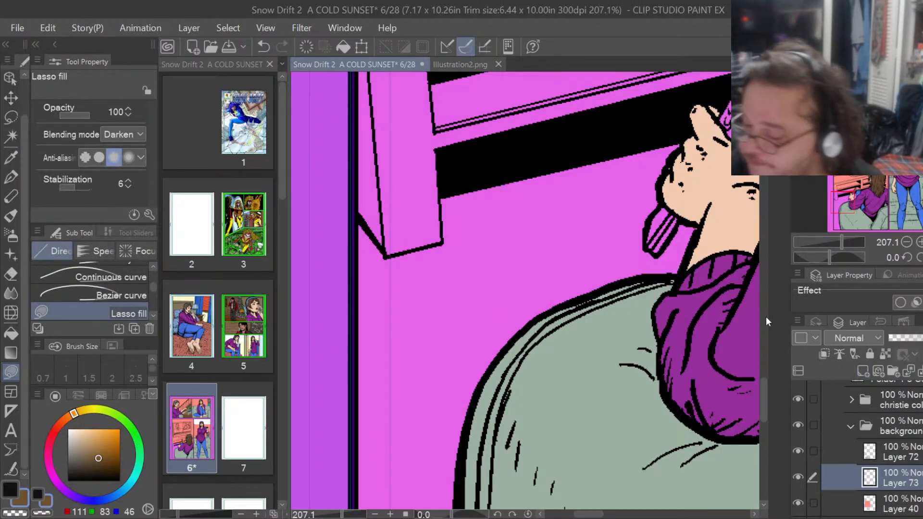
drag(765, 392, 770, 435)
mouse_move(356, 473)
mouse_down()
mouse_move(494, 475)
mouse_move(501, 463)
mouse_move(471, 308)
mouse_move(466, 131)
mouse_move(414, 94)
mouse_move(366, 115)
mouse_move(356, 195)
mouse_up()
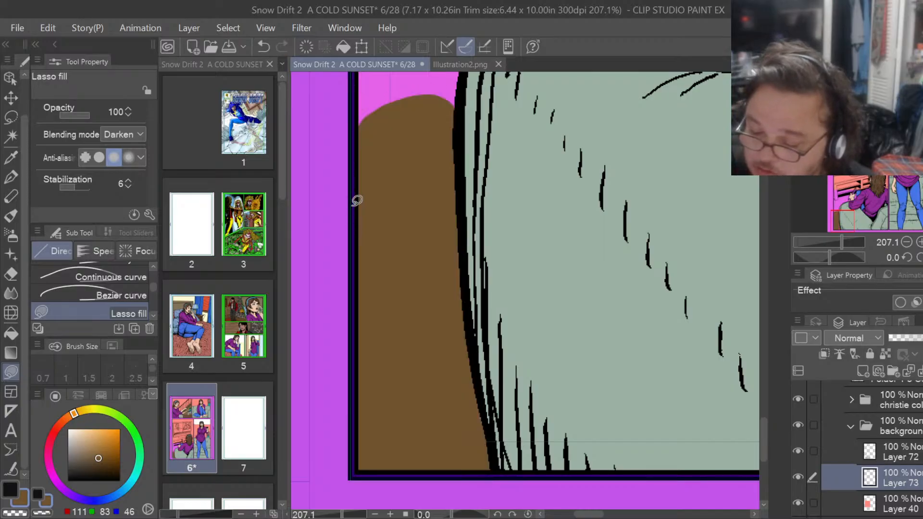
drag(762, 432, 766, 400)
mouse_move(466, 429)
mouse_down()
mouse_move(483, 336)
mouse_move(540, 258)
mouse_move(694, 191)
mouse_move(701, 169)
mouse_move(693, 153)
mouse_move(665, 141)
mouse_move(655, 111)
mouse_move(624, 91)
mouse_move(364, 143)
mouse_move(347, 206)
mouse_move(356, 392)
mouse_up()
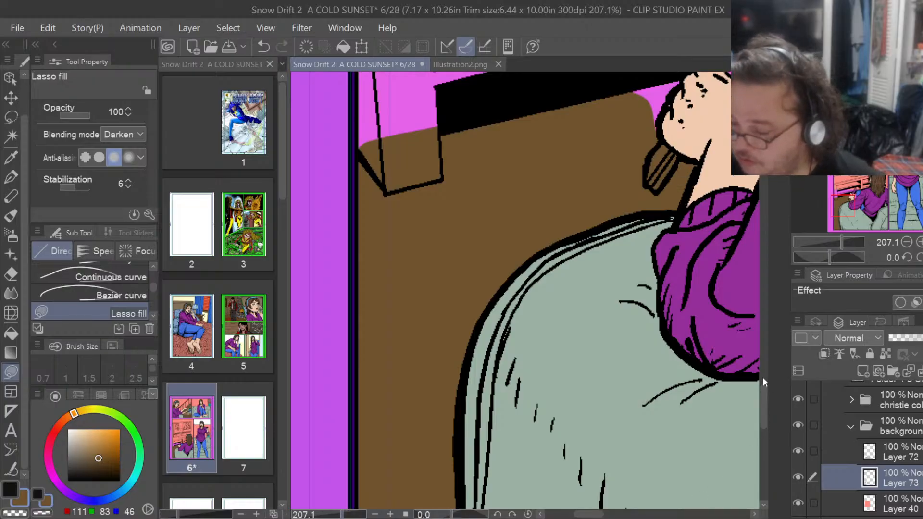
Lasso-fill the remaining floor gaps on both sides of the woman's hand and forearm in brown, up to the TV stand's shadow.
drag(764, 412, 768, 388)
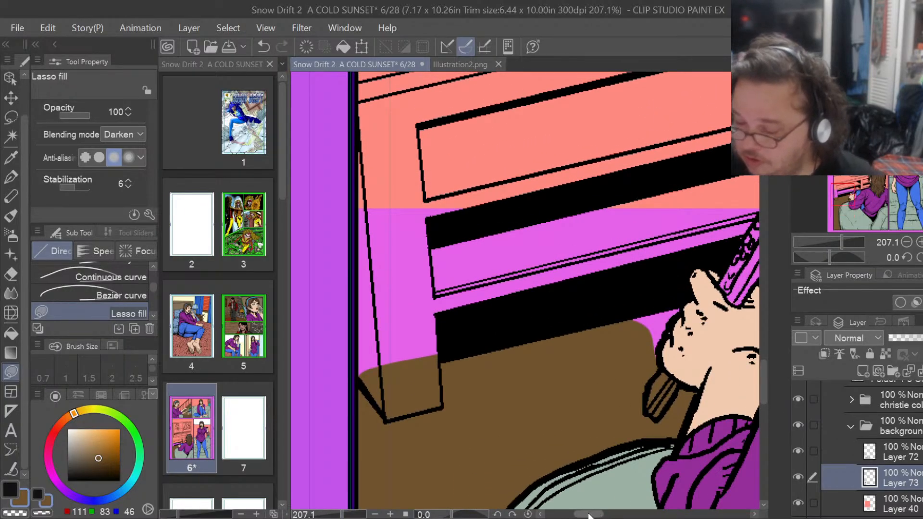
drag(588, 513, 610, 514)
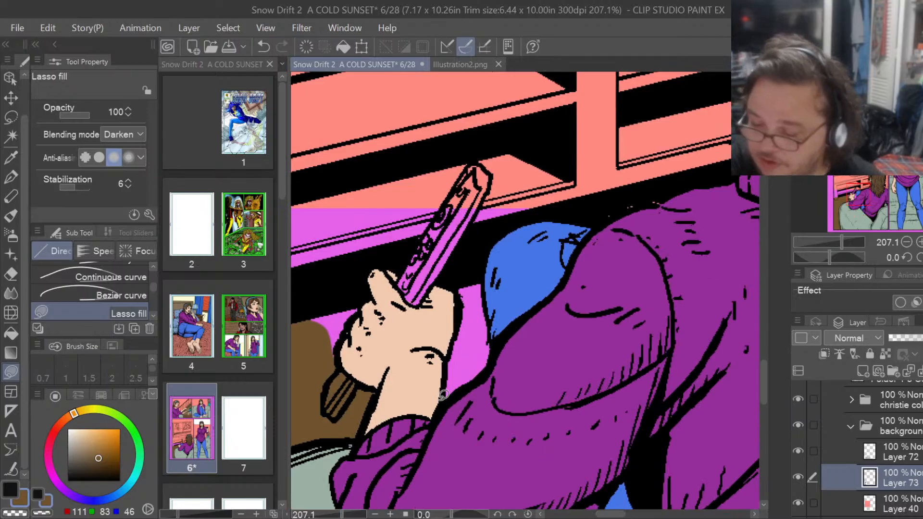
mouse_move(441, 399)
mouse_down()
mouse_move(495, 363)
mouse_move(487, 287)
mouse_move(471, 278)
mouse_move(455, 291)
mouse_move(440, 401)
mouse_up()
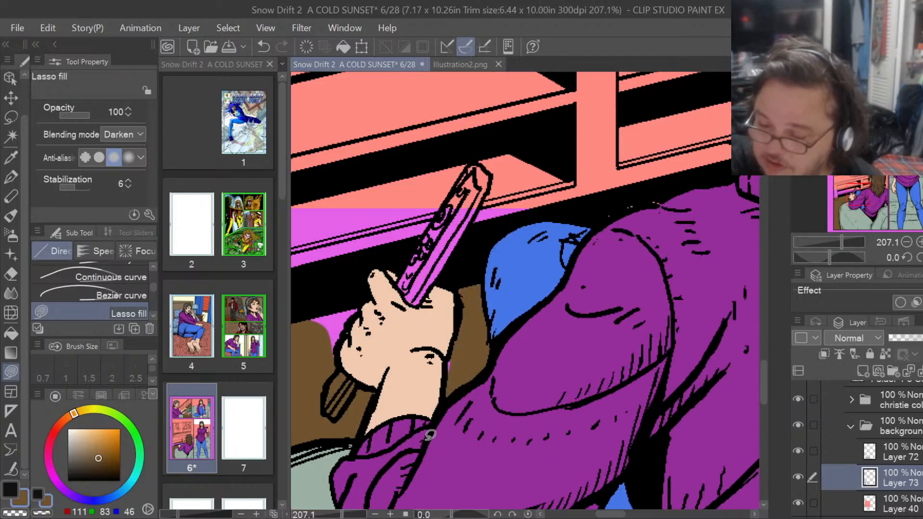
mouse_move(457, 339)
mouse_down()
mouse_move(441, 406)
mouse_move(445, 396)
mouse_up()
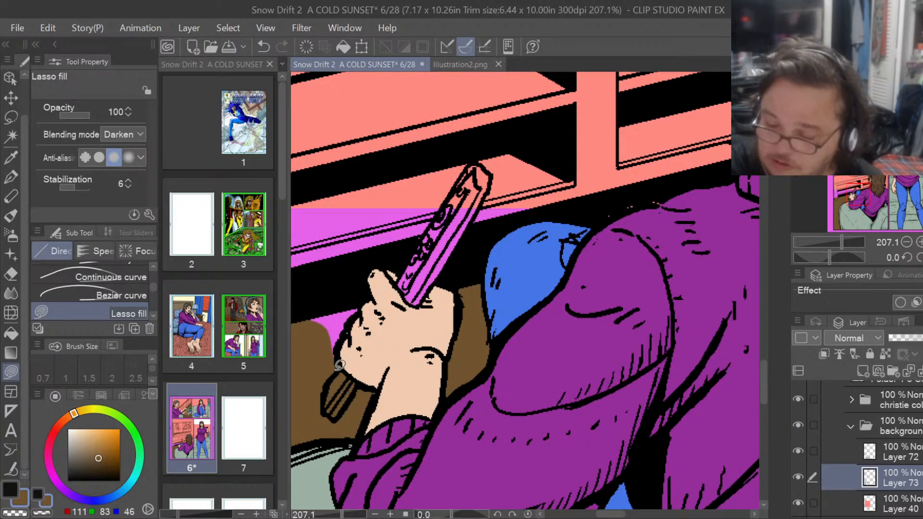
mouse_move(334, 371)
mouse_down()
mouse_move(358, 319)
mouse_move(351, 296)
mouse_move(336, 373)
mouse_up()
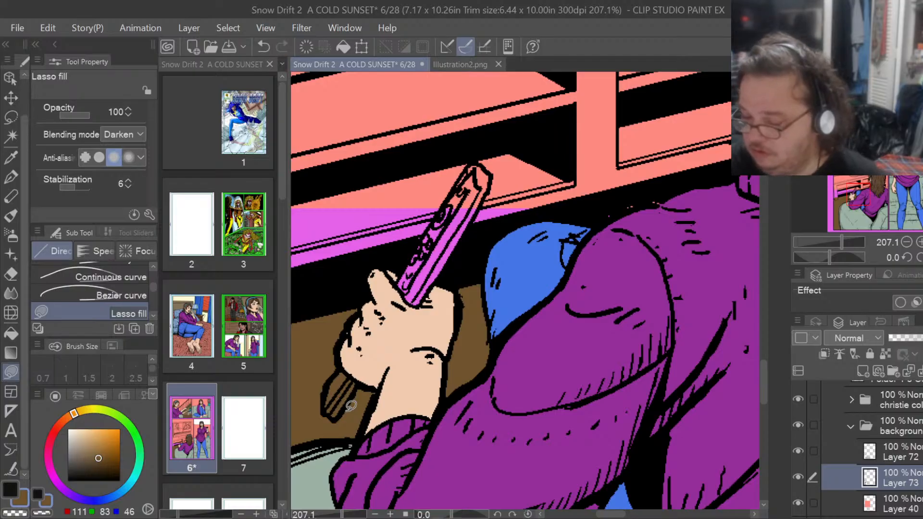
Lasso-fill the small floor area between the woman's hair, her shoulder and the panel's right-hand border in brown.
drag(617, 515, 654, 518)
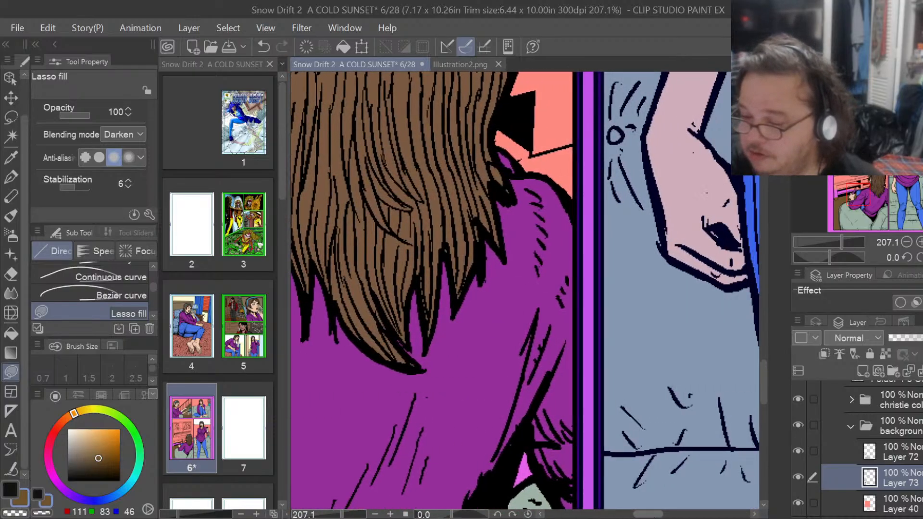
mouse_move(578, 207)
mouse_down()
mouse_move(577, 141)
mouse_move(541, 151)
mouse_move(508, 124)
mouse_move(487, 146)
mouse_move(578, 204)
mouse_up()
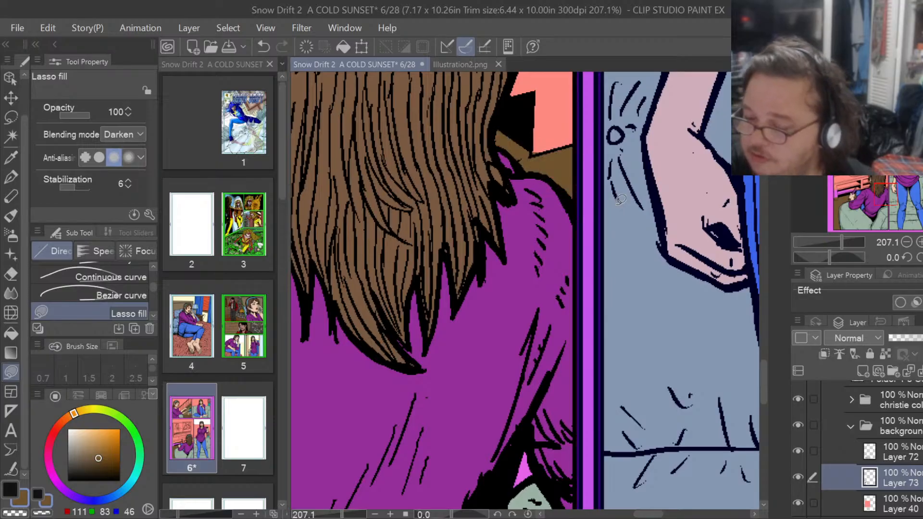
mouse_move(764, 381)
mouse_down()
mouse_move(766, 357)
mouse_move(765, 373)
mouse_up()
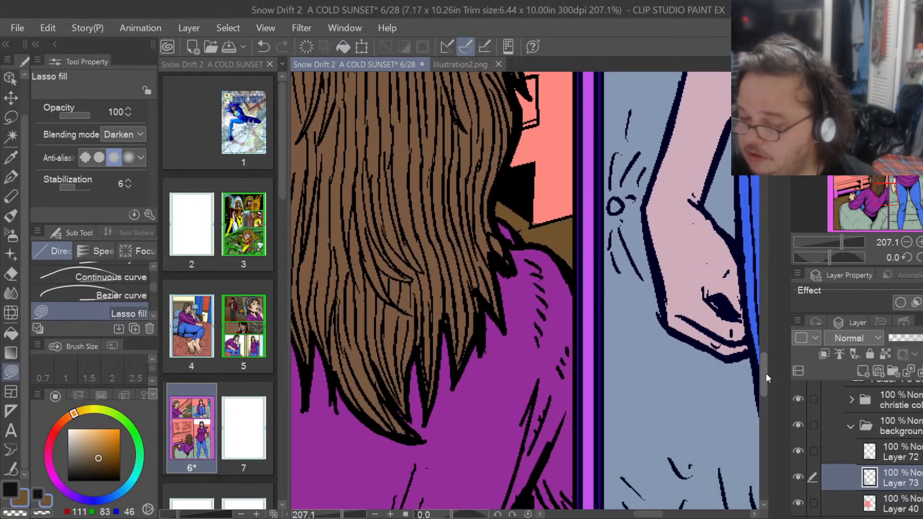
Sample the dark gray (RGB 26, 26, 26) from the remote in the standing woman's hand in Panel 4.
drag(653, 515, 611, 514)
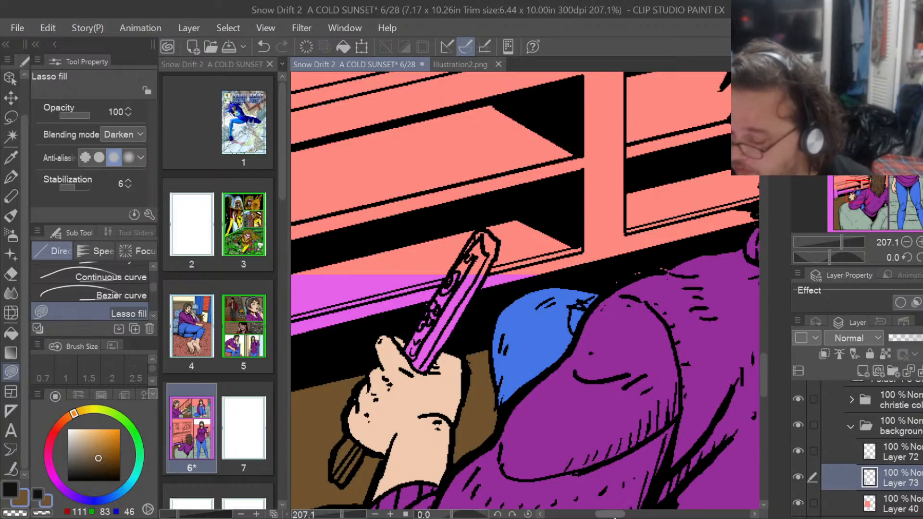
drag(615, 517, 698, 516)
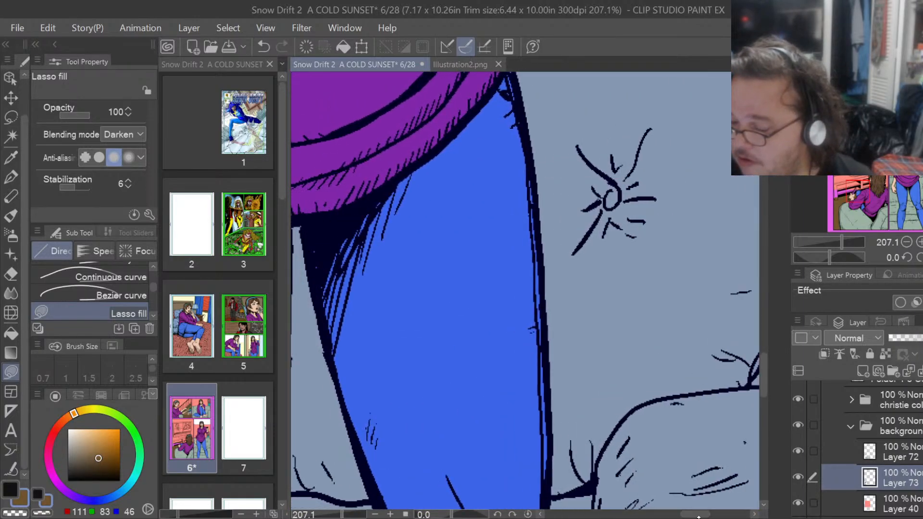
drag(764, 387, 768, 296)
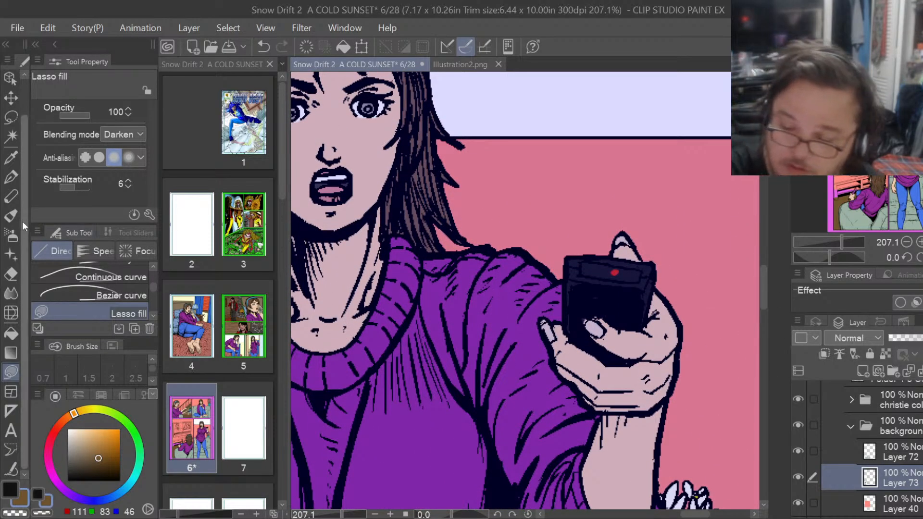
click(10, 158)
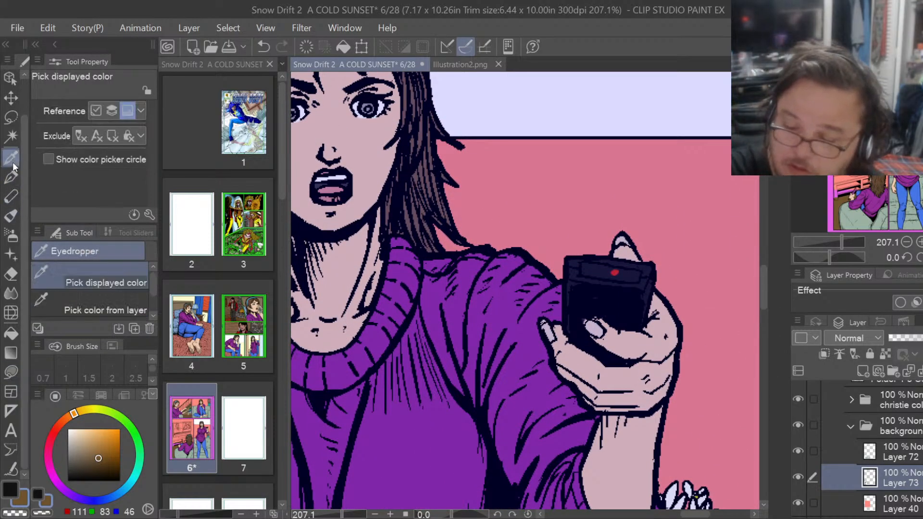
click(595, 263)
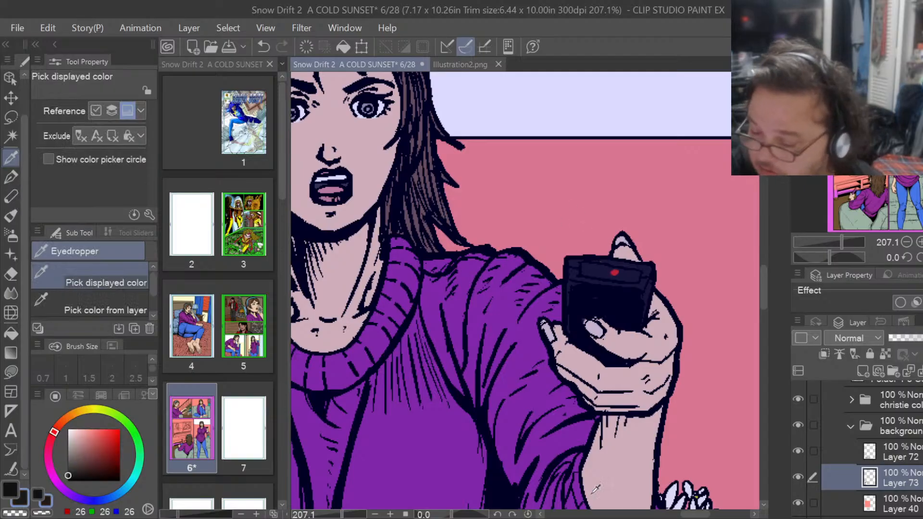
Go back to the crouching woman in Panel 3 and add a new layer above Layer 73.
drag(696, 514, 610, 515)
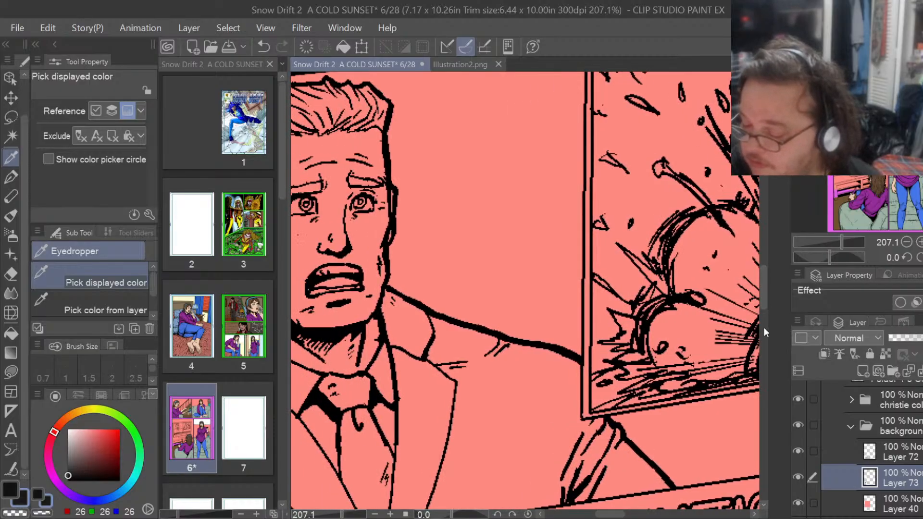
drag(762, 301, 754, 394)
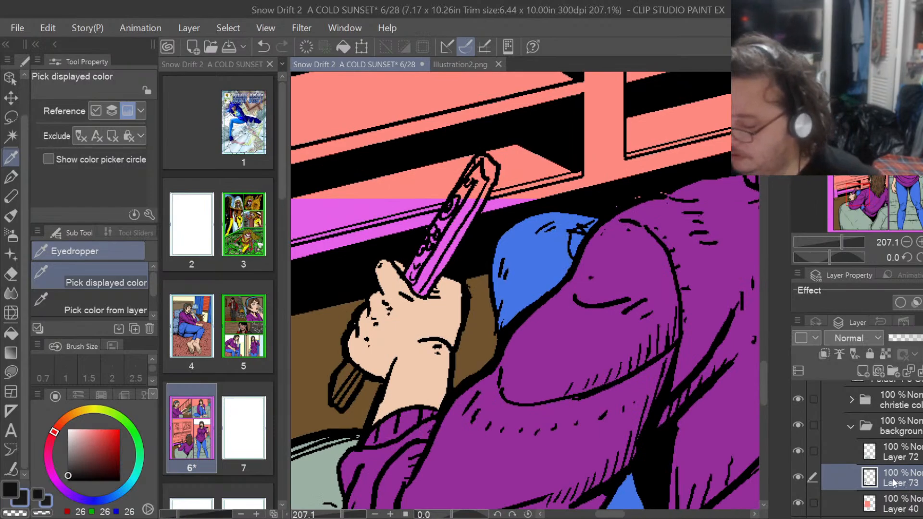
click(862, 371)
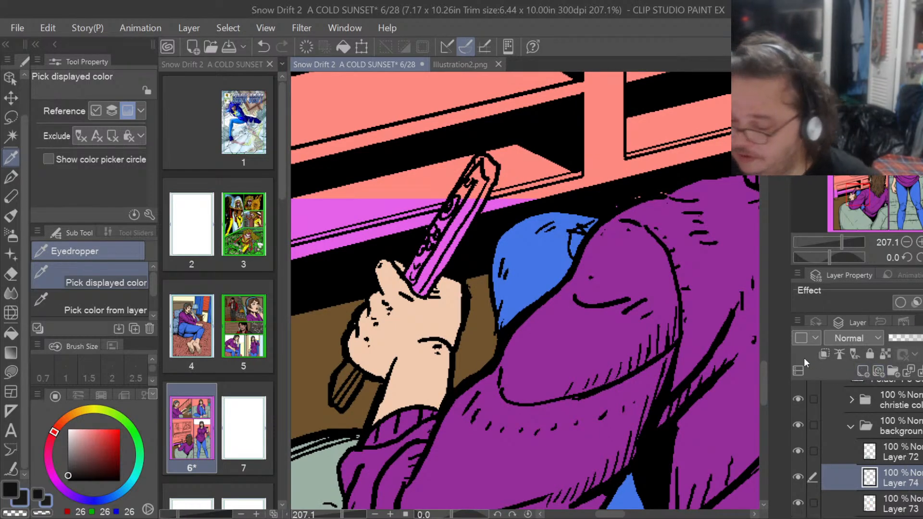
Lasso-fill the remote in the woman's hand in dark gray, covering its lower end, main body and side edge.
click(10, 371)
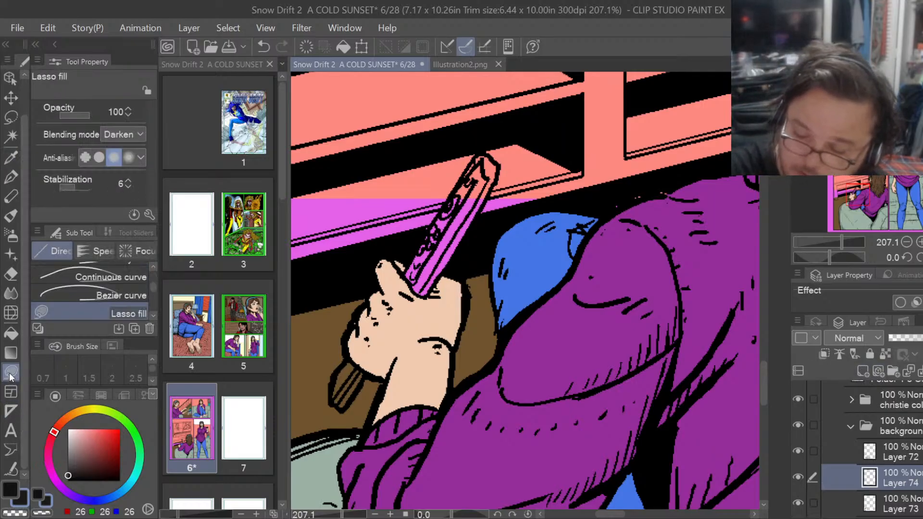
mouse_move(347, 359)
mouse_down()
mouse_move(333, 390)
mouse_move(342, 406)
mouse_move(366, 373)
mouse_move(348, 355)
mouse_up()
mouse_move(436, 288)
mouse_down()
mouse_move(490, 192)
mouse_move(495, 156)
mouse_move(481, 149)
mouse_move(422, 243)
mouse_move(415, 280)
mouse_move(431, 293)
mouse_up()
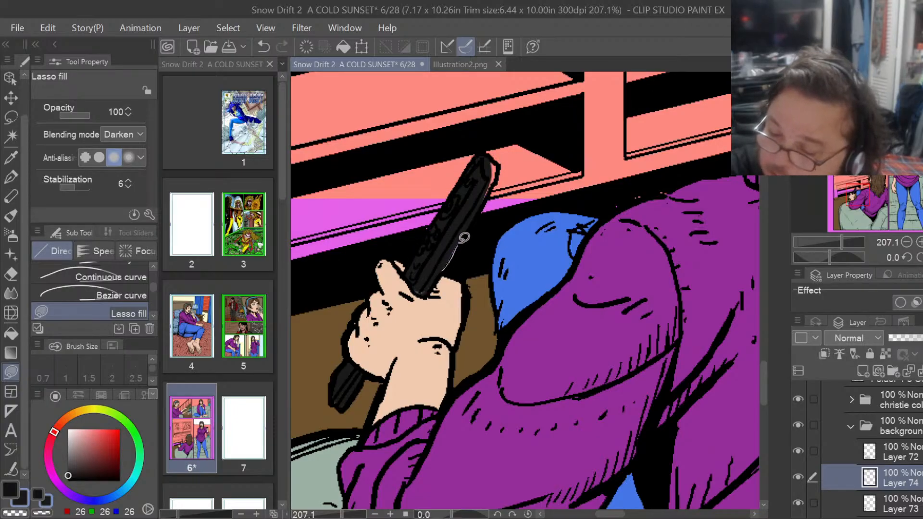
mouse_move(482, 206)
mouse_down()
mouse_move(497, 161)
mouse_move(487, 145)
mouse_up()
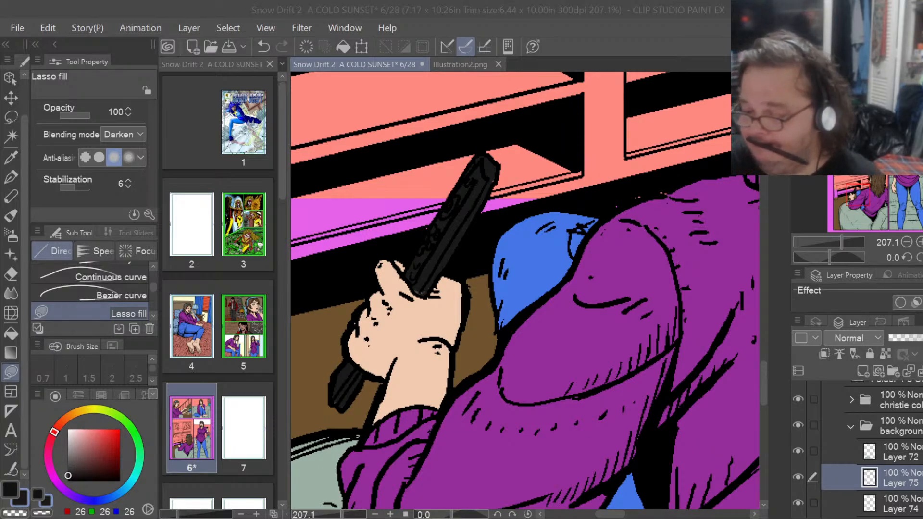
scroll(619, 317, down, 5)
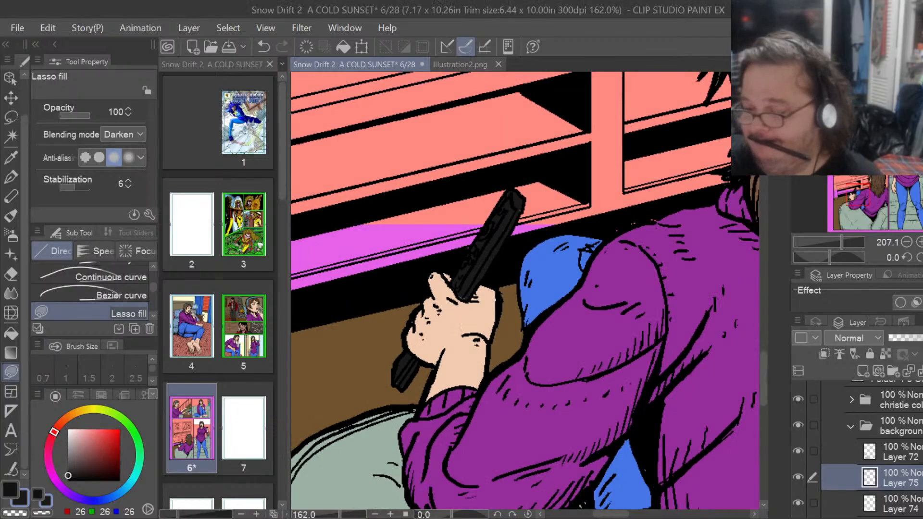
scroll(622, 308, down, 1)
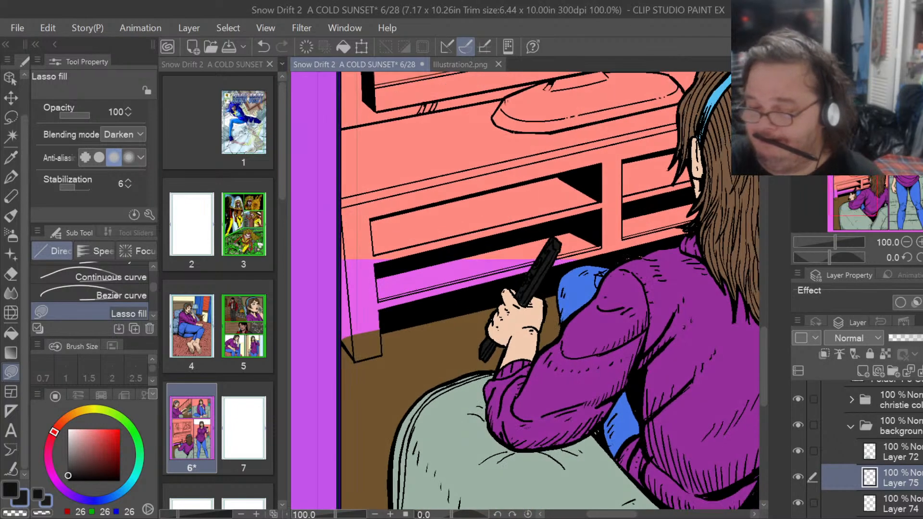
Lasso-fill the left part of the TV stand in dark gray, from its front leg up to the edge beneath the TV.
scroll(626, 321, up, 1)
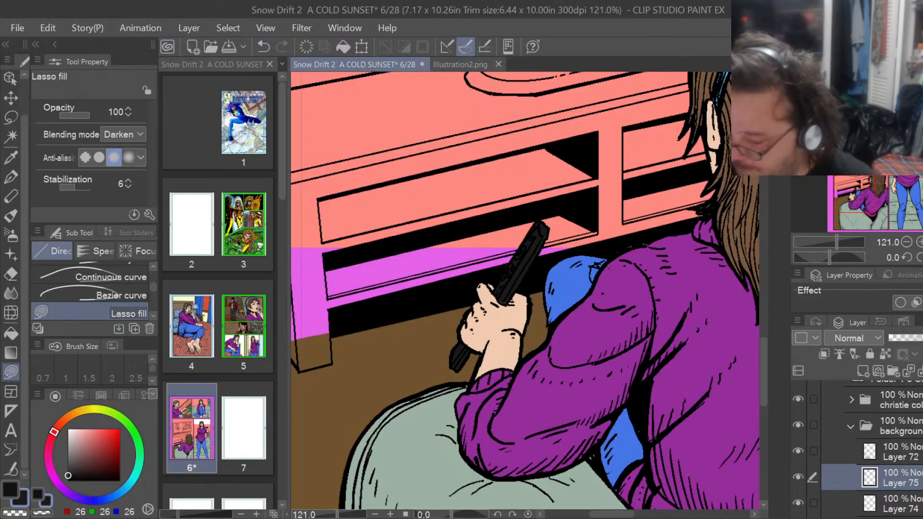
drag(612, 514, 601, 513)
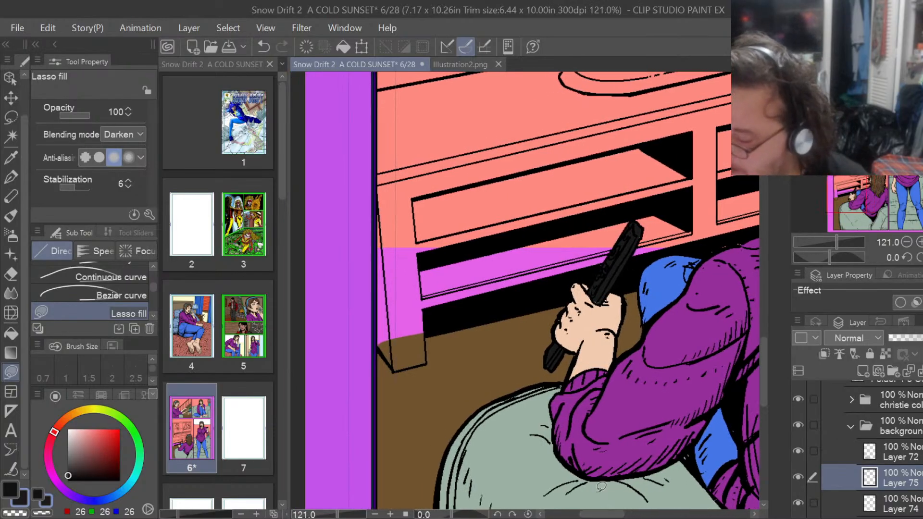
mouse_move(374, 342)
mouse_down()
mouse_move(401, 371)
mouse_move(421, 368)
mouse_move(424, 312)
mouse_move(452, 297)
mouse_move(506, 176)
mouse_move(449, 89)
mouse_move(395, 82)
mouse_move(367, 145)
mouse_move(368, 294)
mouse_move(430, 353)
mouse_move(426, 298)
mouse_move(422, 340)
mouse_move(421, 303)
mouse_move(619, 257)
mouse_move(710, 208)
mouse_move(627, 100)
mouse_move(480, 130)
mouse_up()
drag(564, 267, 555, 256)
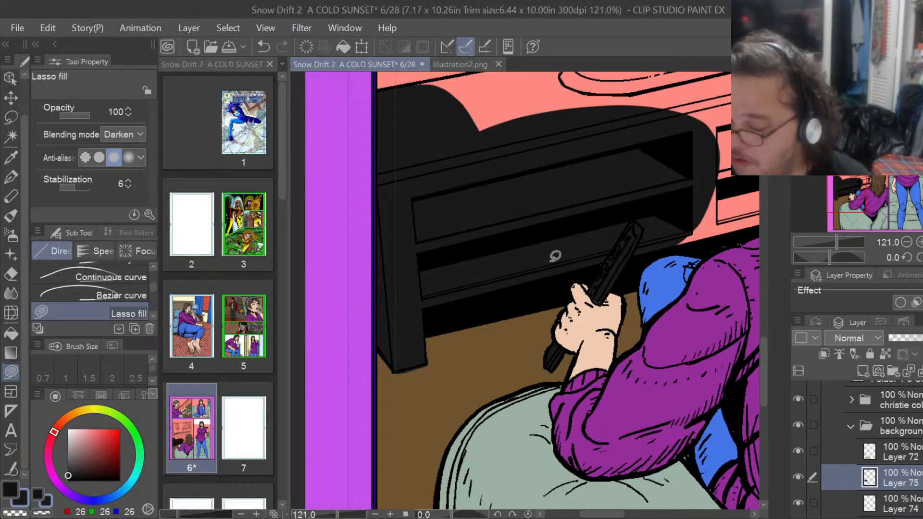
drag(763, 365, 764, 334)
mouse_move(701, 317)
mouse_down()
mouse_move(702, 274)
mouse_move(685, 261)
mouse_move(618, 275)
mouse_move(568, 268)
mouse_move(561, 248)
mouse_move(573, 236)
mouse_move(410, 269)
mouse_move(415, 328)
mouse_up()
mouse_move(414, 273)
mouse_down()
mouse_move(476, 259)
mouse_move(500, 241)
mouse_up()
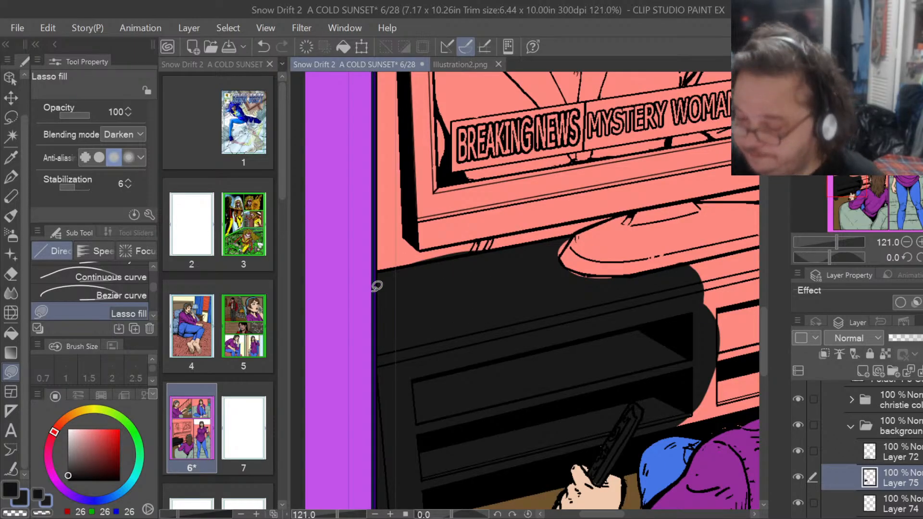
Lasso-fill the TV stand's remaining front between the dark area and the woman's hair in dark gray, going around the TV base.
drag(603, 514, 605, 516)
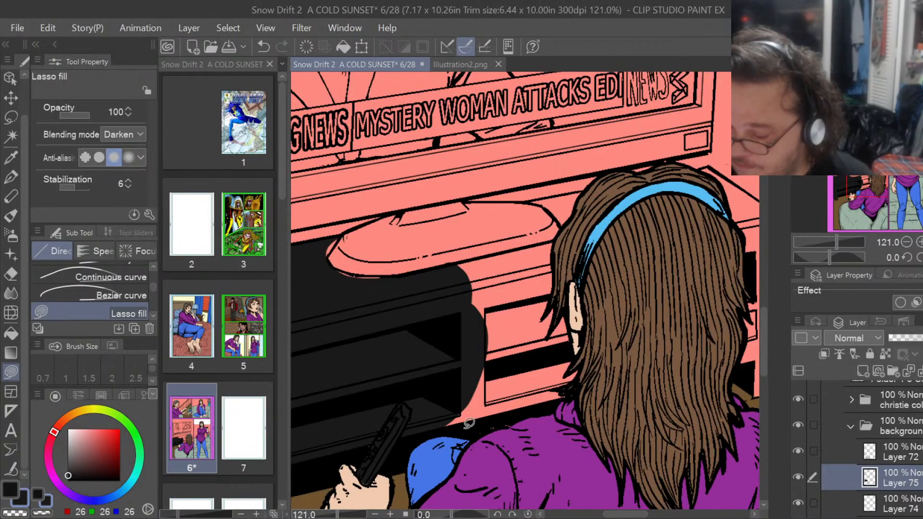
mouse_move(561, 392)
mouse_down()
mouse_move(579, 380)
mouse_move(577, 309)
mouse_move(557, 237)
mouse_up()
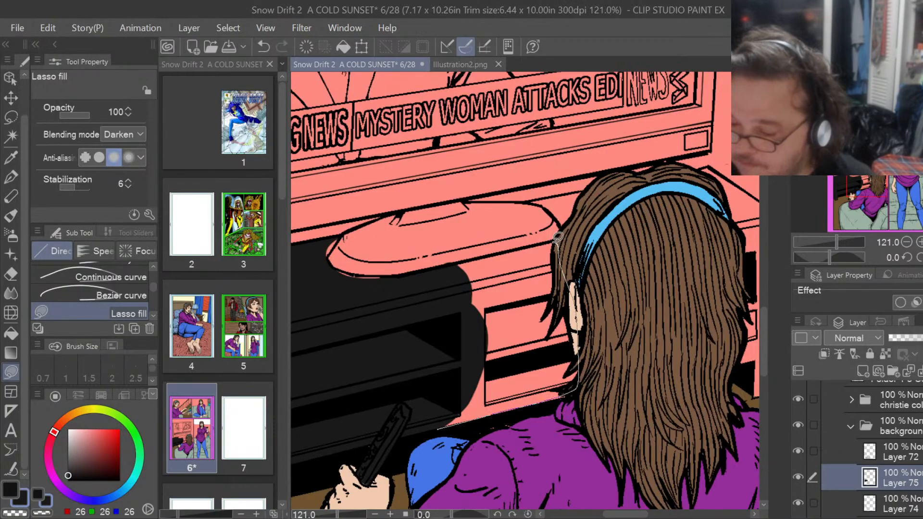
drag(477, 254, 447, 384)
mouse_move(549, 388)
mouse_down()
mouse_move(502, 394)
mouse_move(488, 418)
mouse_move(596, 388)
mouse_up()
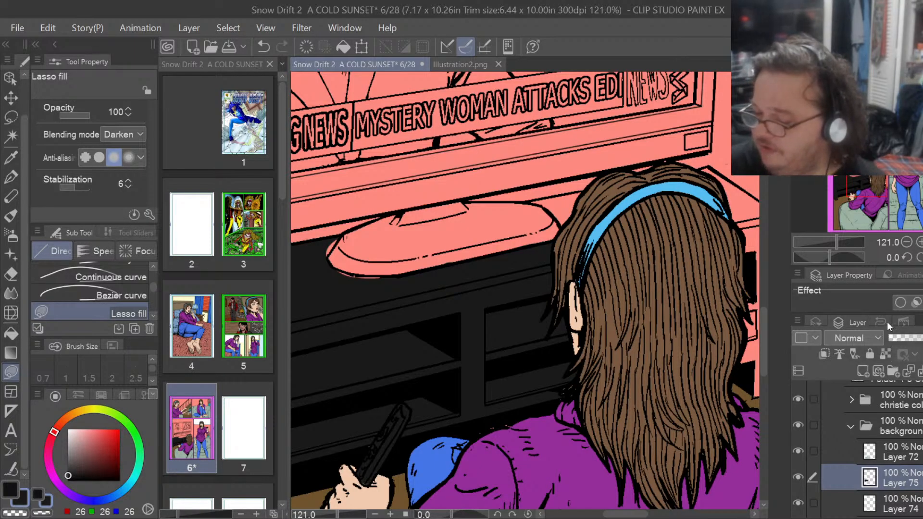
Select the dark gray TV stand fill, refill it with off-white (RGB 255, 243, 243), and clear the selection.
key(ctrl+z)
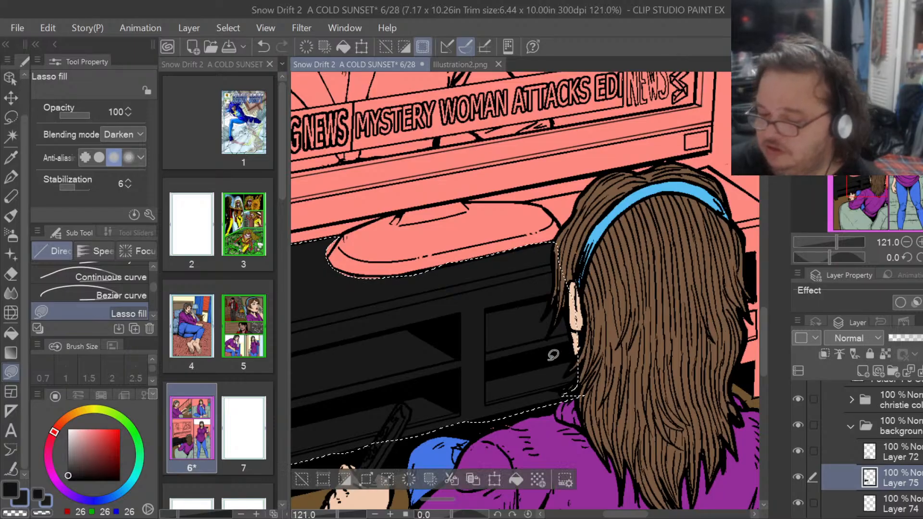
scroll(553, 354, down, 2)
scroll(553, 354, down, 1)
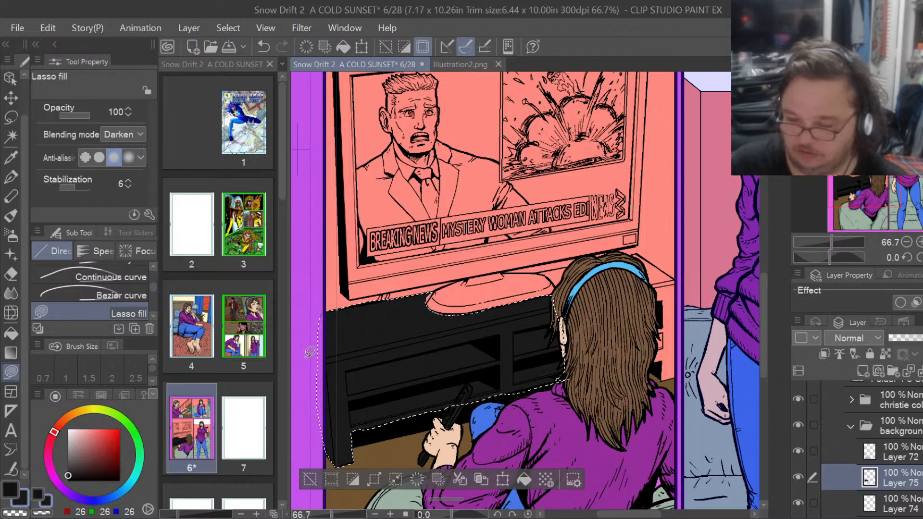
click(81, 427)
drag(79, 429, 73, 427)
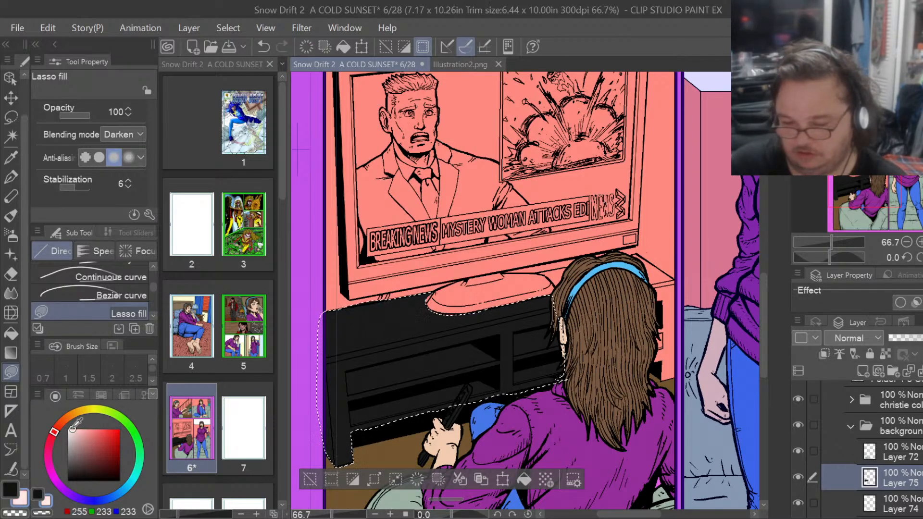
click(517, 477)
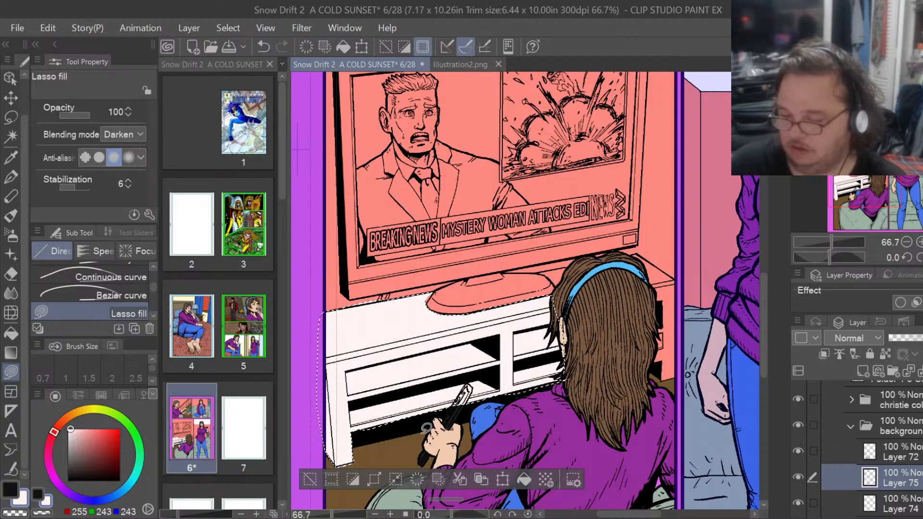
click(10, 120)
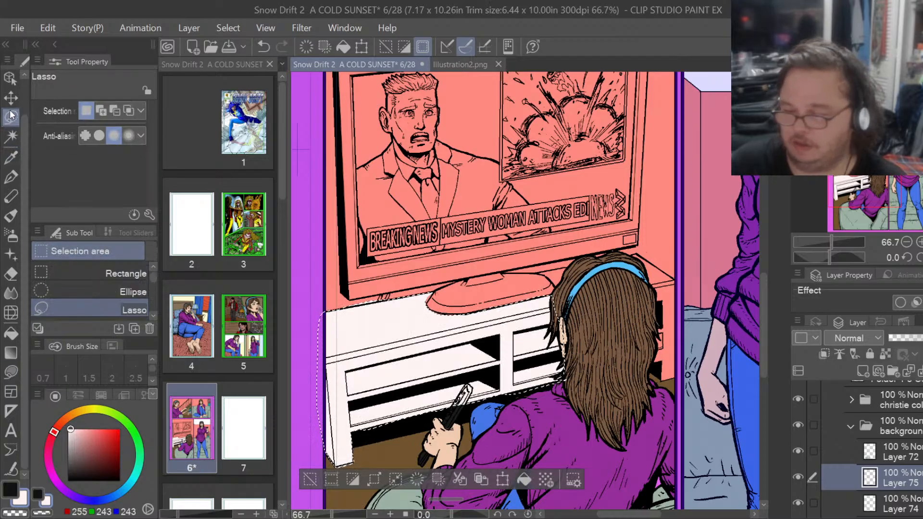
key(ctrl+d)
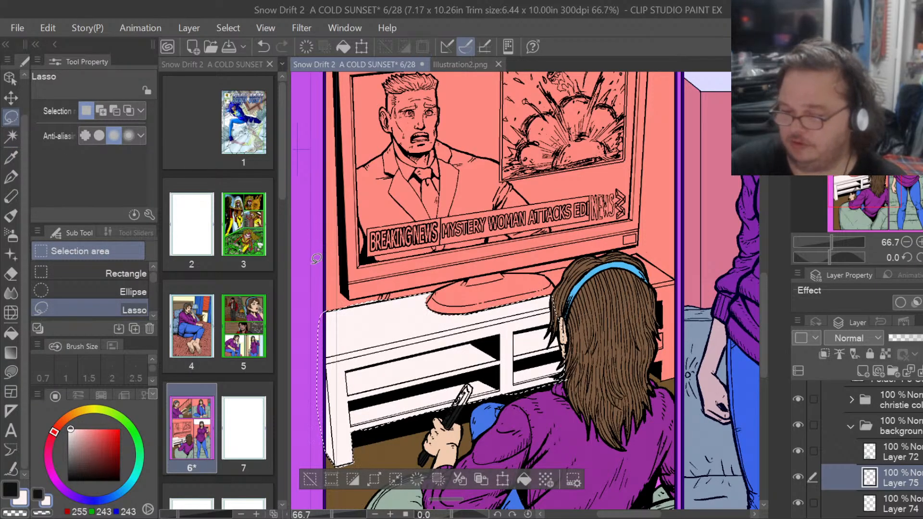
scroll(685, 312, up, 3)
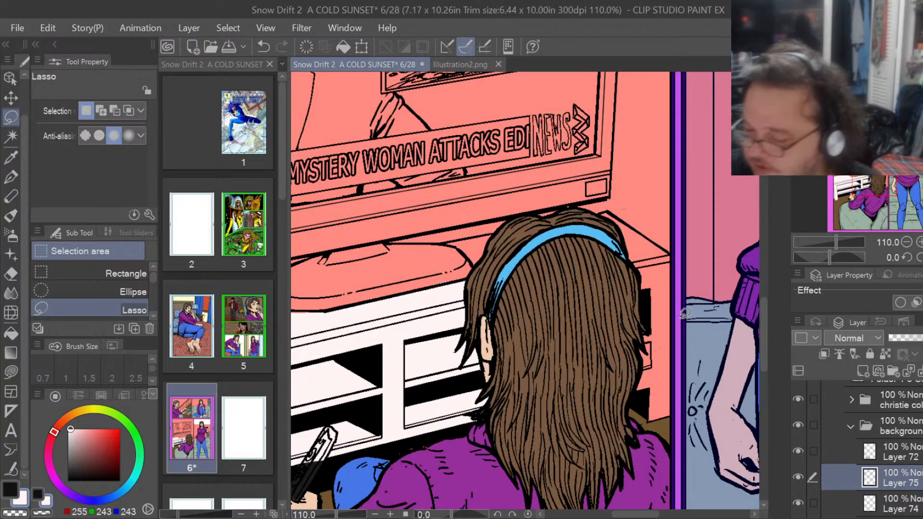
mouse_move(633, 392)
mouse_down()
mouse_move(649, 386)
mouse_move(647, 416)
mouse_move(674, 382)
mouse_move(678, 270)
mouse_up()
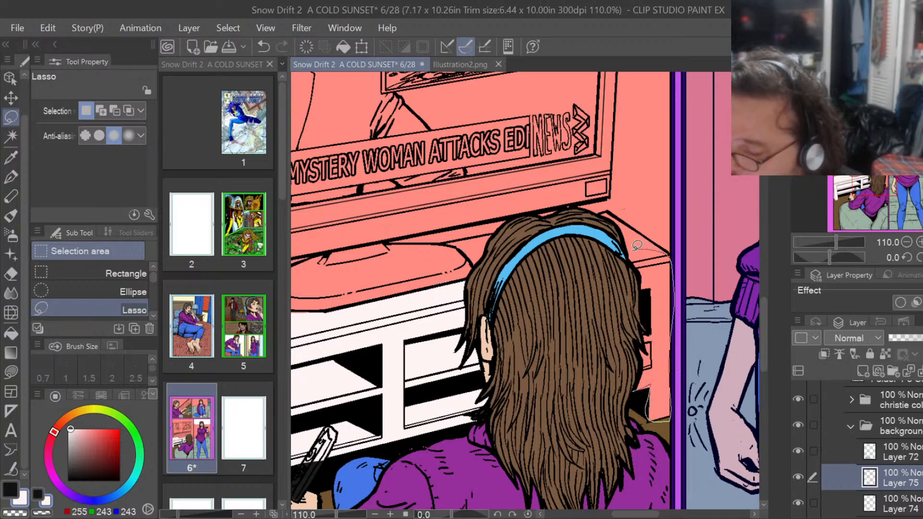
drag(637, 246, 626, 327)
click(705, 246)
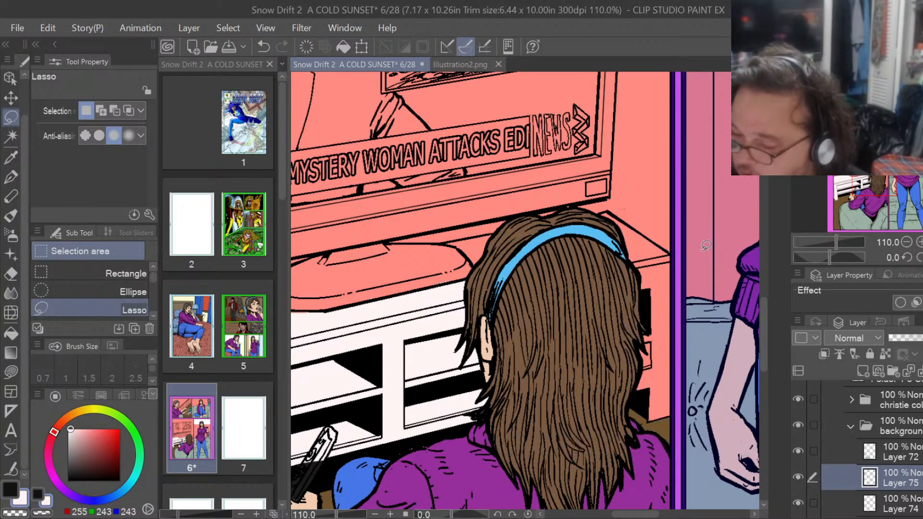
Lasso-fill the TV stand's end beyond the woman's hair and the sliver between her hair and the TV base in off-white.
click(11, 372)
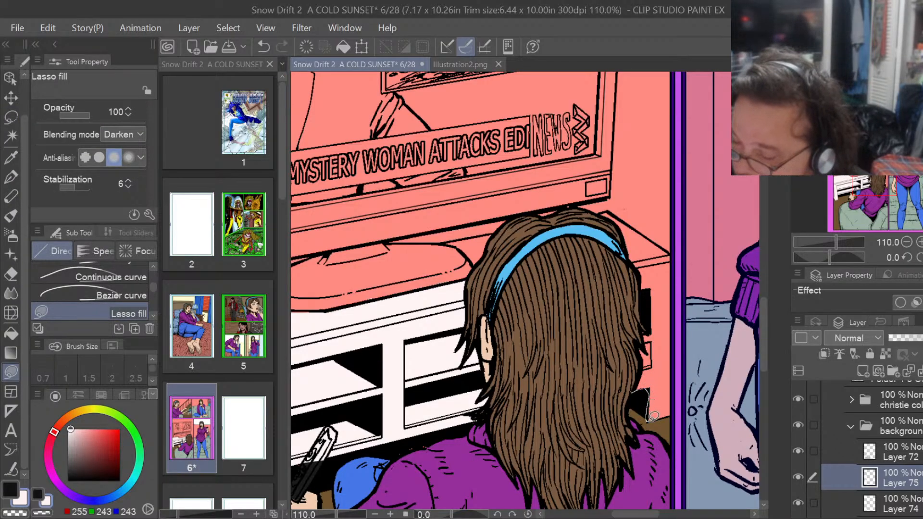
mouse_move(673, 411)
mouse_down()
mouse_move(676, 269)
mouse_move(656, 239)
mouse_up()
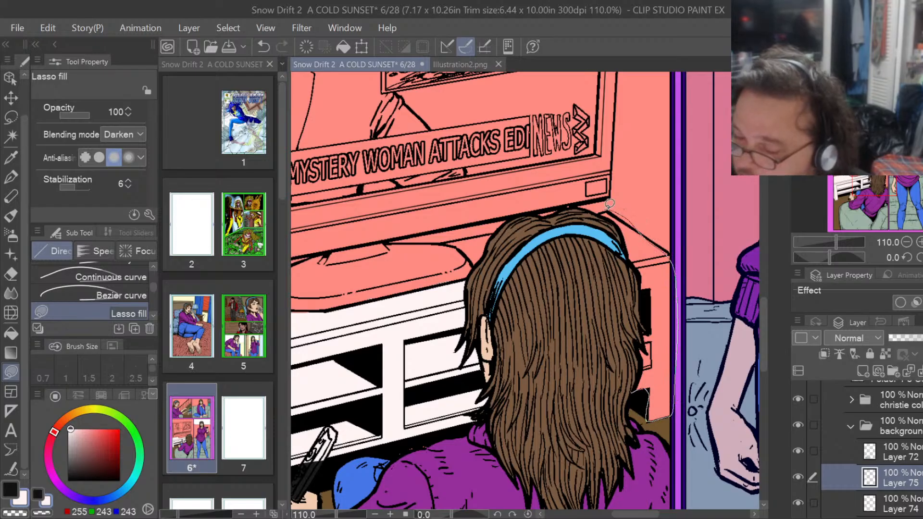
drag(609, 204, 649, 414)
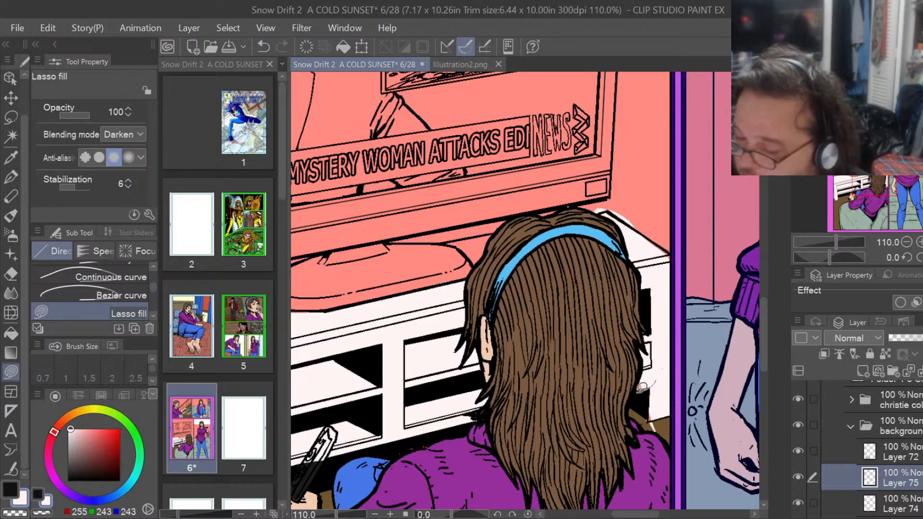
mouse_move(492, 257)
mouse_down()
mouse_move(477, 235)
mouse_move(490, 302)
mouse_up()
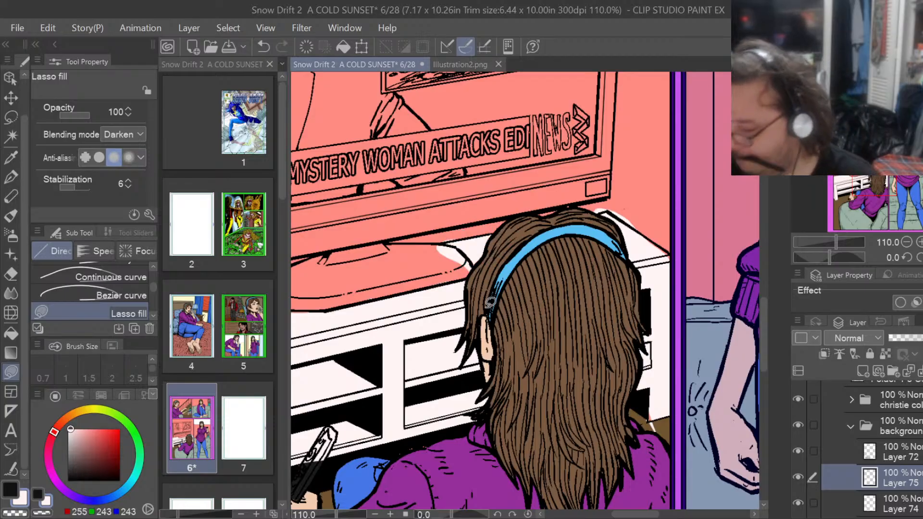
Fill the gap in the stand's lower corner beside the woman's hair with off-white and erase the spill on the brown floor.
scroll(677, 436, up, 12)
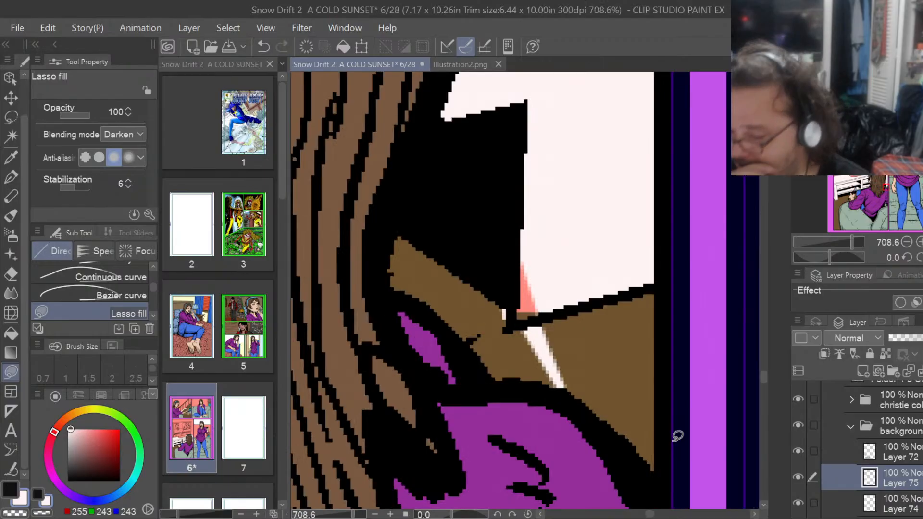
mouse_move(559, 308)
mouse_down()
mouse_move(513, 327)
mouse_move(511, 302)
mouse_move(575, 232)
mouse_up()
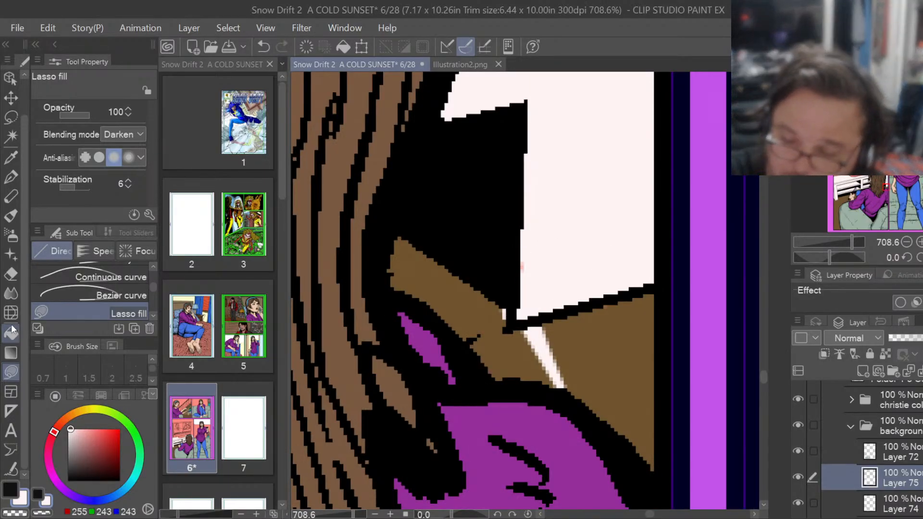
click(11, 274)
mouse_move(551, 368)
mouse_down()
mouse_move(558, 375)
mouse_move(532, 346)
mouse_move(540, 336)
mouse_move(490, 335)
mouse_move(486, 318)
mouse_move(497, 309)
mouse_move(491, 329)
mouse_up()
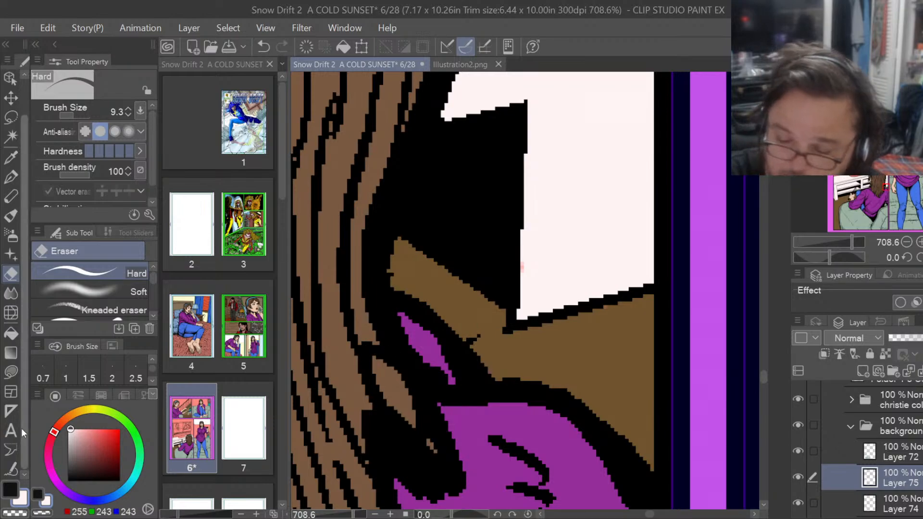
click(10, 372)
drag(523, 251, 541, 215)
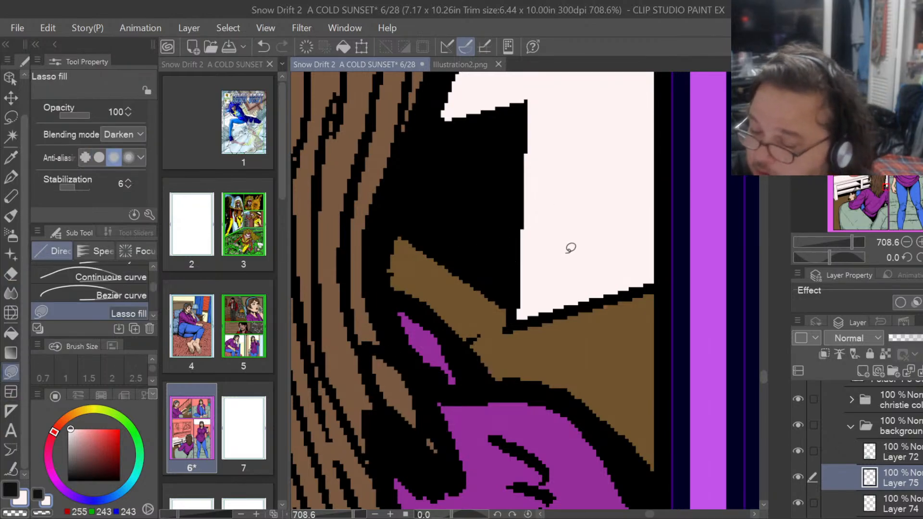
Fill the gaps inside the stand's slanted top edge near the panel border with off-white and erase the spill above that edge.
drag(760, 379, 760, 342)
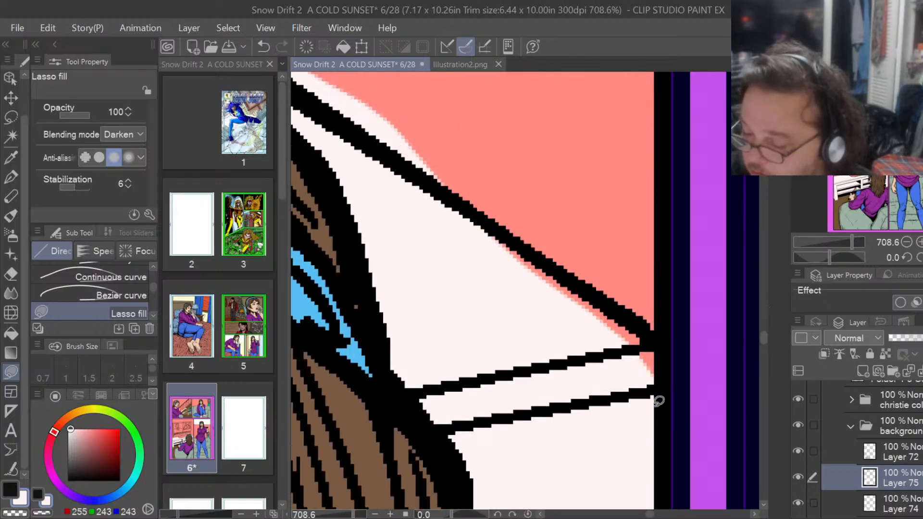
mouse_move(656, 404)
mouse_down()
mouse_move(664, 382)
mouse_move(660, 351)
mouse_move(609, 304)
mouse_move(512, 242)
mouse_move(426, 241)
mouse_move(412, 226)
mouse_up()
drag(761, 334, 760, 331)
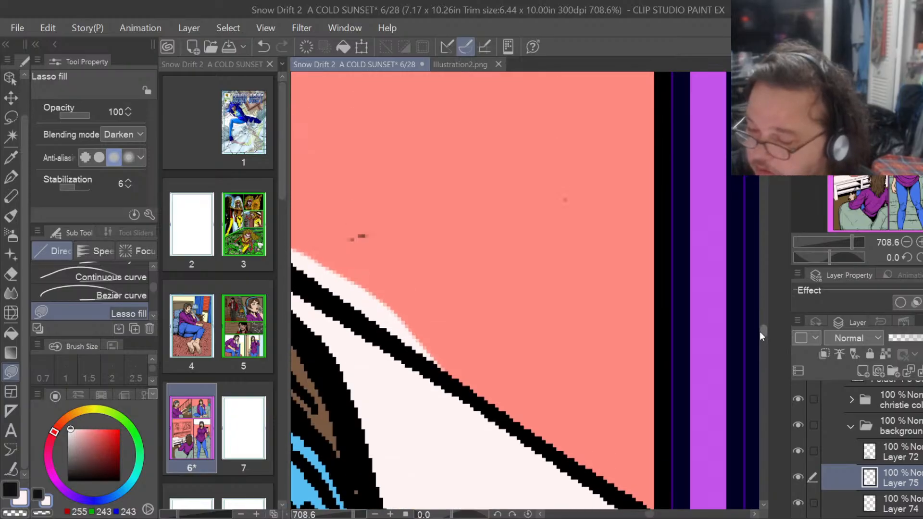
drag(649, 513, 647, 515)
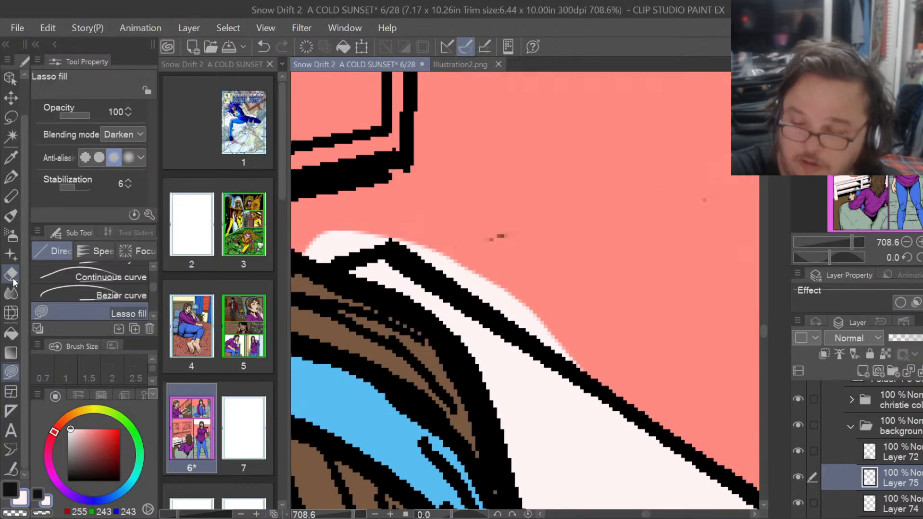
key(e)
mouse_move(315, 254)
mouse_down()
mouse_move(352, 238)
mouse_move(302, 251)
mouse_move(354, 242)
mouse_move(308, 259)
mouse_move(394, 226)
mouse_move(390, 234)
mouse_move(558, 327)
mouse_move(568, 336)
mouse_move(506, 309)
mouse_move(592, 363)
mouse_up()
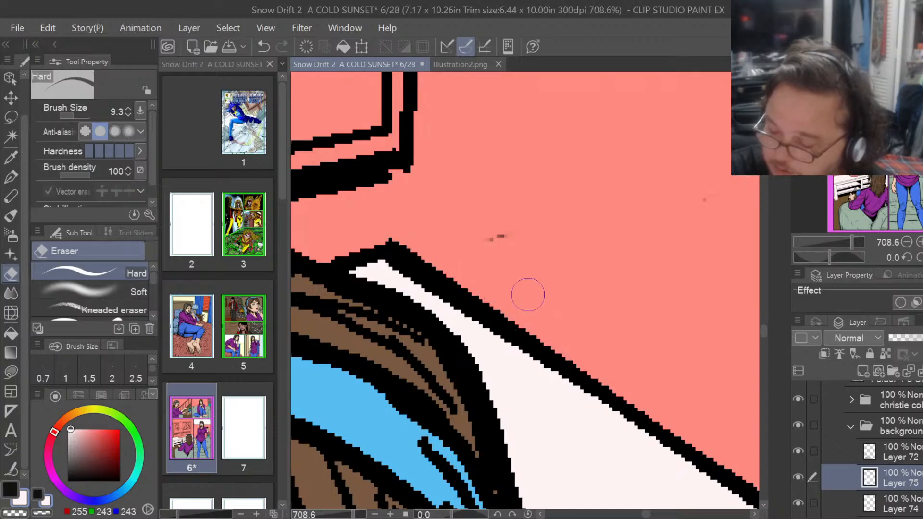
Erase the off-white spill from the TV base and above the stand's edge beside the woman's hair.
drag(646, 514, 616, 514)
drag(539, 444, 630, 426)
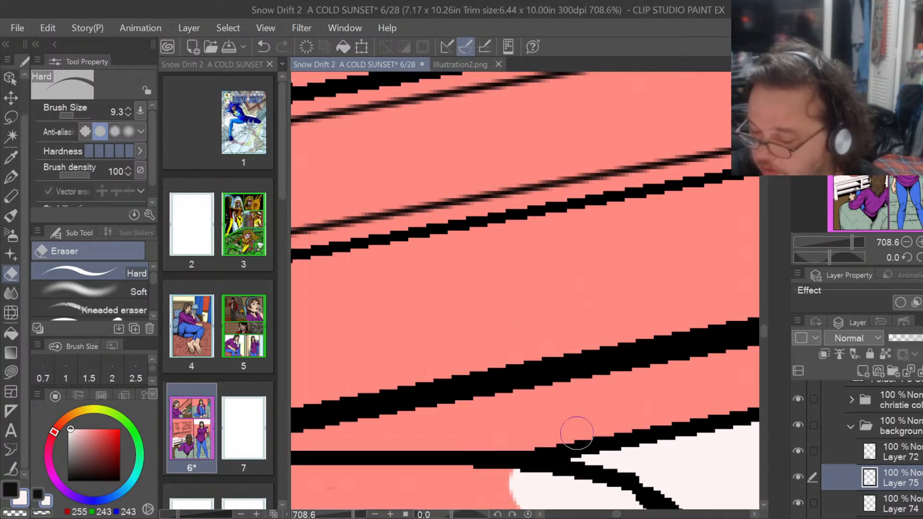
mouse_move(762, 332)
mouse_down()
mouse_move(447, 438)
mouse_move(628, 398)
mouse_move(715, 359)
mouse_move(724, 339)
mouse_move(625, 232)
mouse_move(571, 209)
mouse_move(504, 206)
mouse_move(593, 206)
mouse_move(486, 190)
mouse_move(596, 222)
mouse_move(645, 250)
mouse_move(598, 207)
mouse_move(647, 240)
mouse_move(684, 281)
mouse_move(652, 249)
mouse_move(694, 308)
mouse_move(698, 344)
mouse_move(708, 328)
mouse_move(700, 282)
mouse_move(709, 322)
mouse_move(649, 315)
mouse_move(653, 303)
mouse_move(675, 307)
mouse_move(559, 243)
mouse_move(529, 215)
mouse_move(609, 255)
mouse_move(562, 228)
mouse_move(649, 317)
mouse_move(608, 278)
mouse_move(638, 272)
mouse_move(651, 293)
mouse_up()
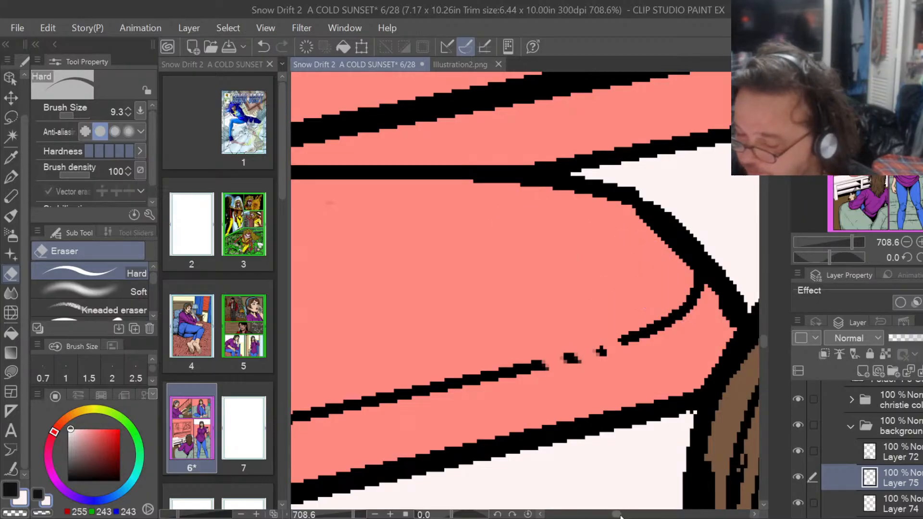
Lasso-fill the gaps around the TV base's rounded corner and over the faint seam there with the stand's off-white.
drag(620, 516, 593, 517)
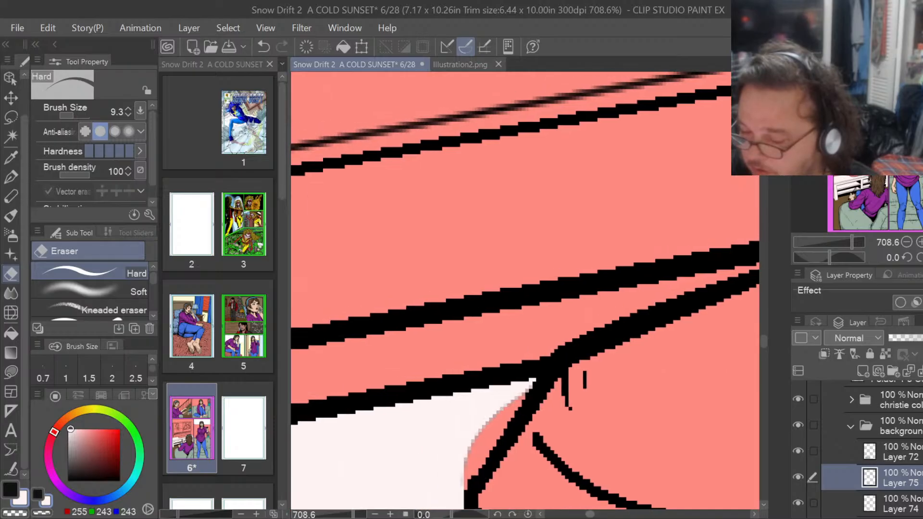
drag(762, 340, 763, 349)
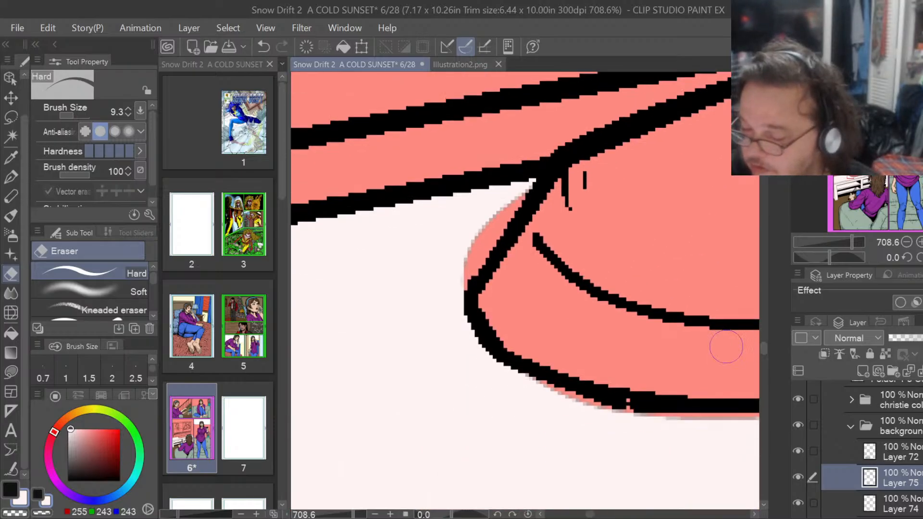
click(12, 373)
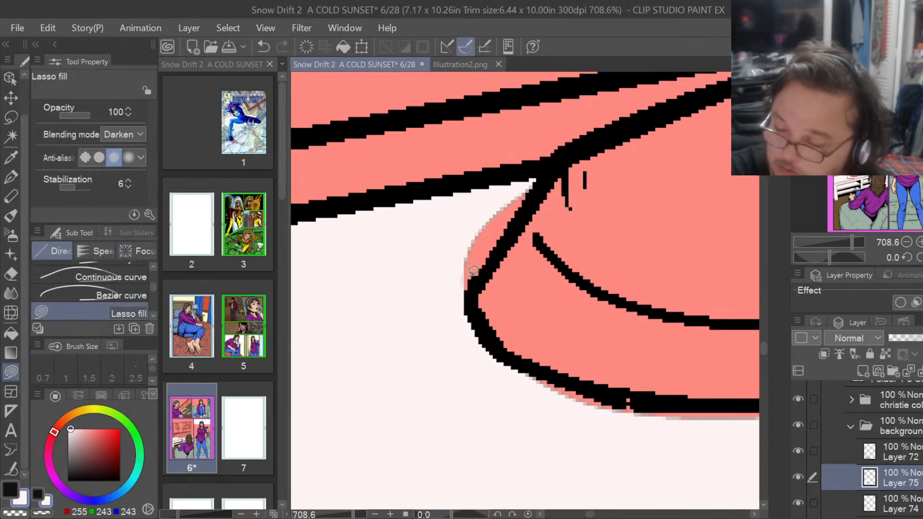
mouse_move(467, 297)
mouse_down()
mouse_move(531, 212)
mouse_move(467, 221)
mouse_move(465, 295)
mouse_up()
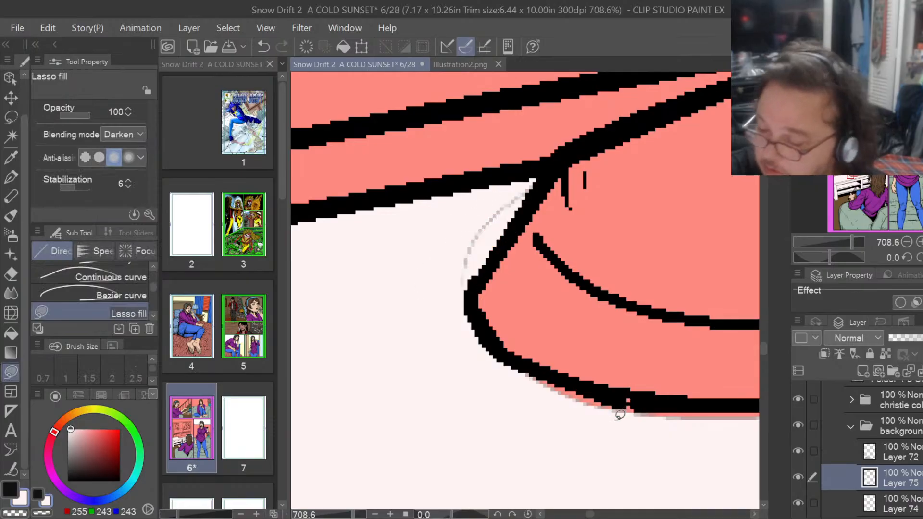
mouse_move(593, 431)
mouse_down()
mouse_move(710, 413)
mouse_move(497, 356)
mouse_move(478, 361)
mouse_up()
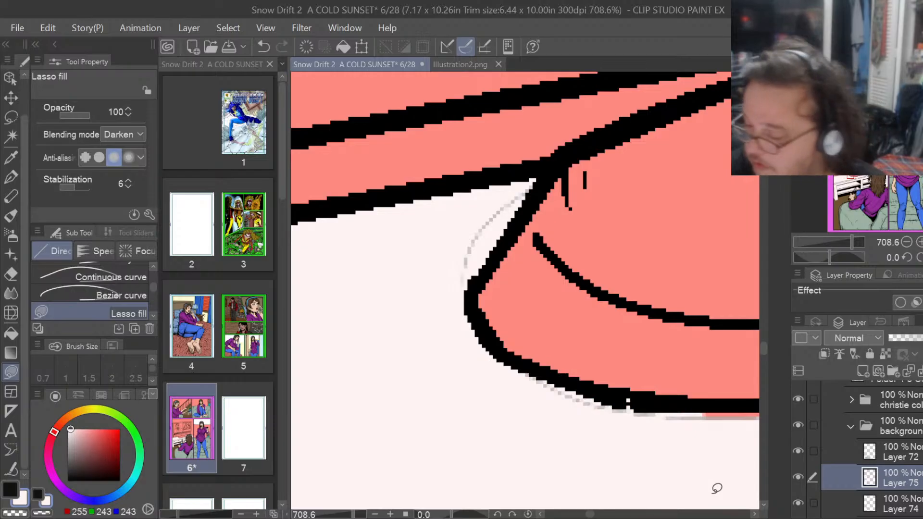
click(798, 477)
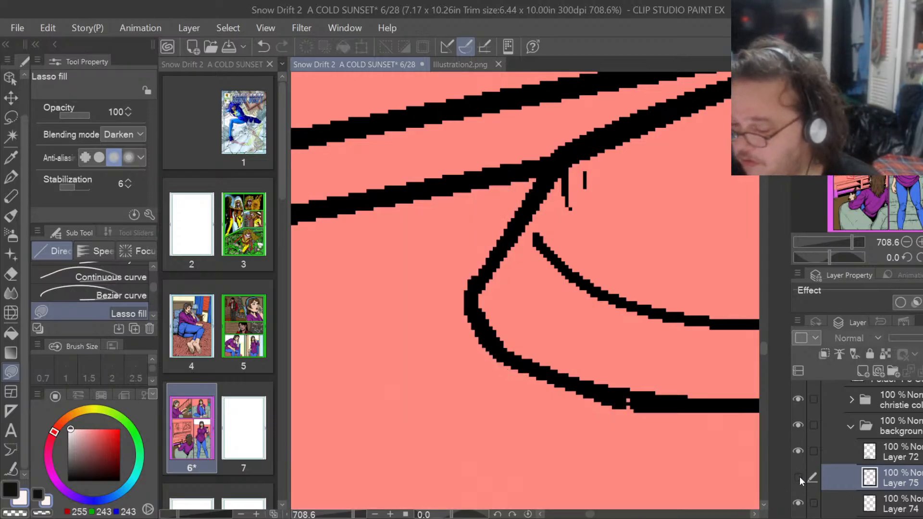
click(798, 477)
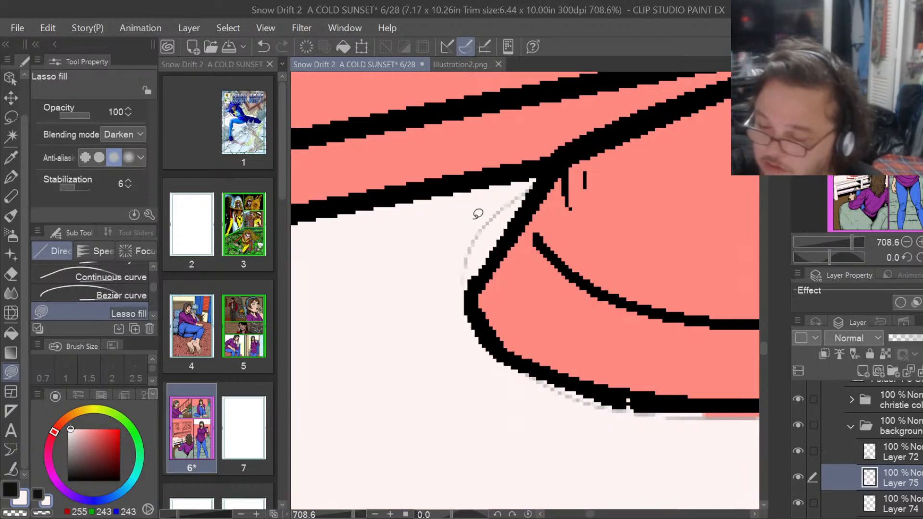
mouse_move(478, 214)
mouse_down()
mouse_move(510, 234)
mouse_move(528, 178)
mouse_up()
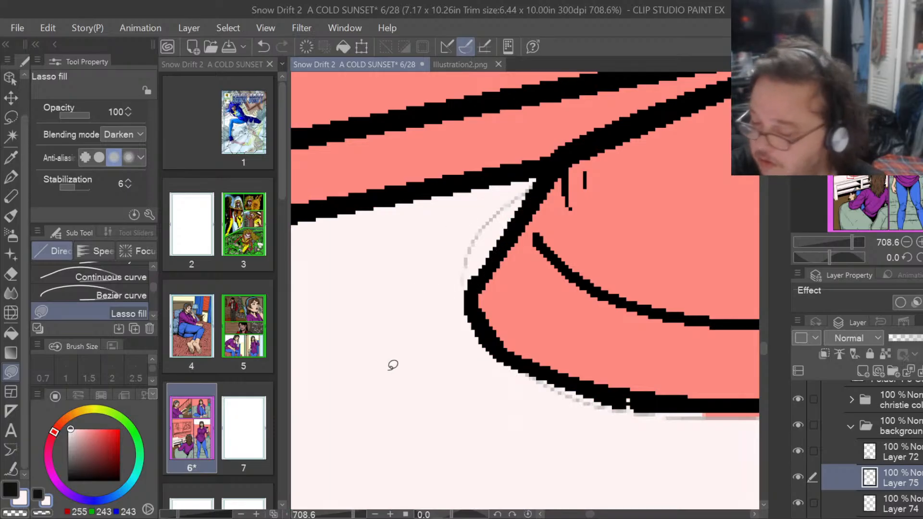
Isolate the off-white fill on Layer 75 by hiding Panel 3's line art and Layers 72, 73 and 74 to examine the seam.
click(798, 477)
click(799, 477)
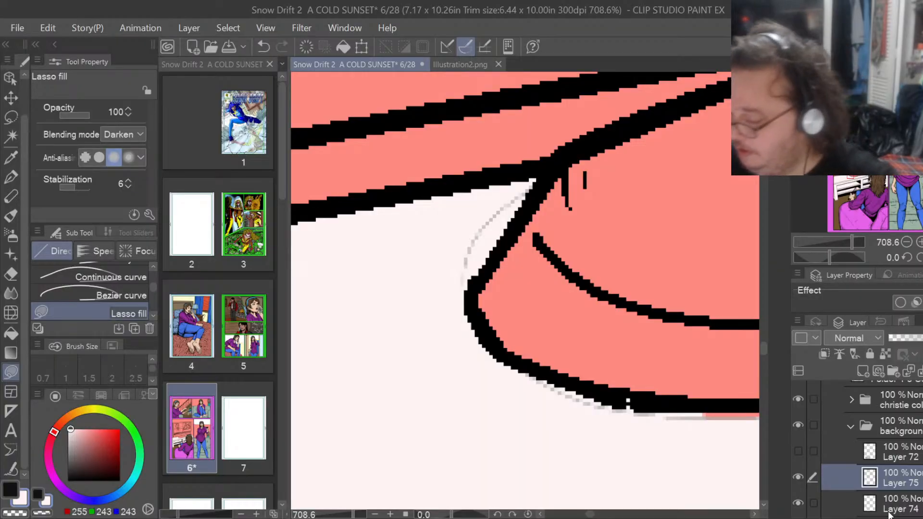
scroll(888, 514, up, 5)
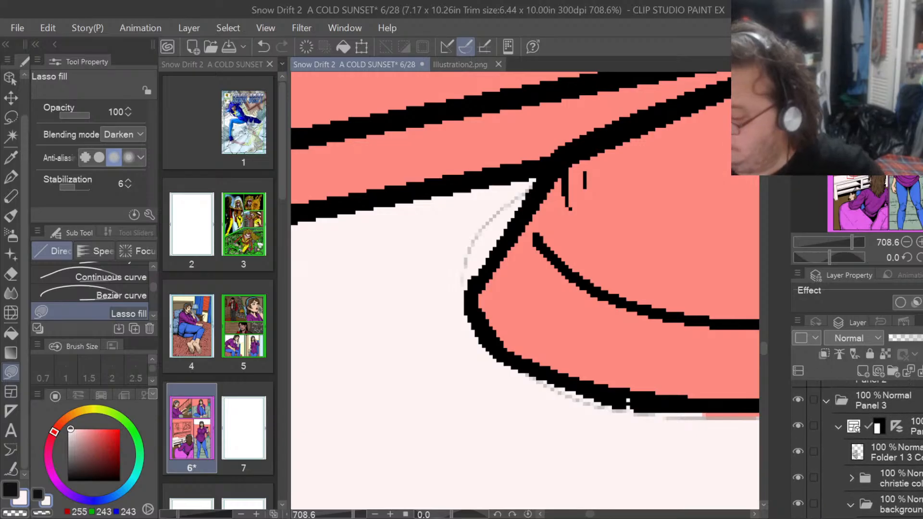
click(797, 487)
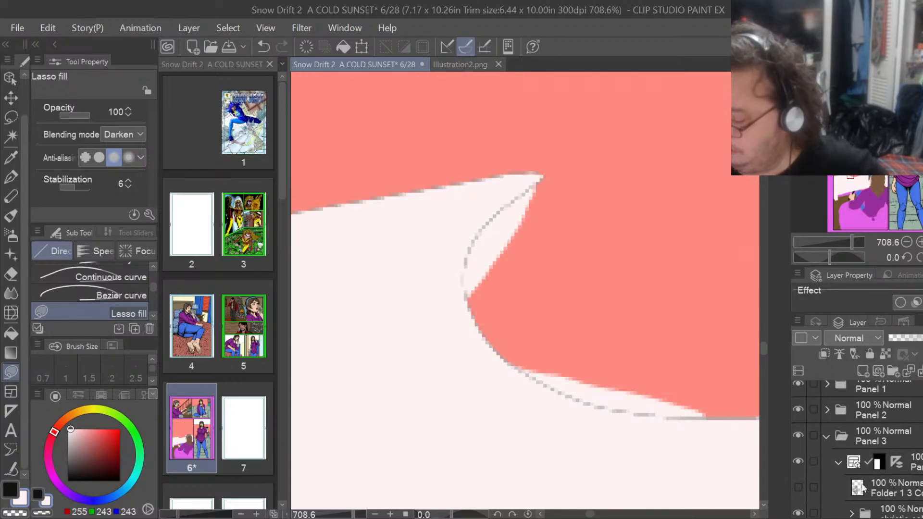
scroll(857, 449, down, 5)
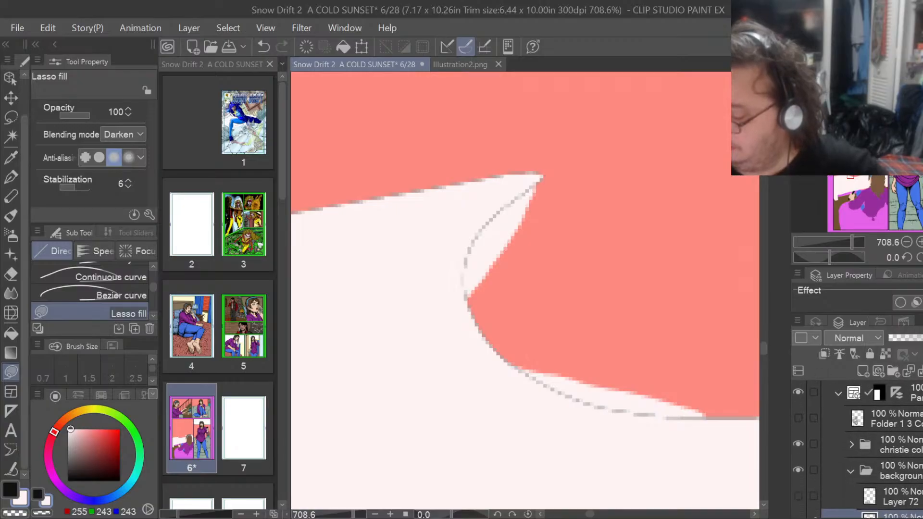
scroll(856, 450, down, 1)
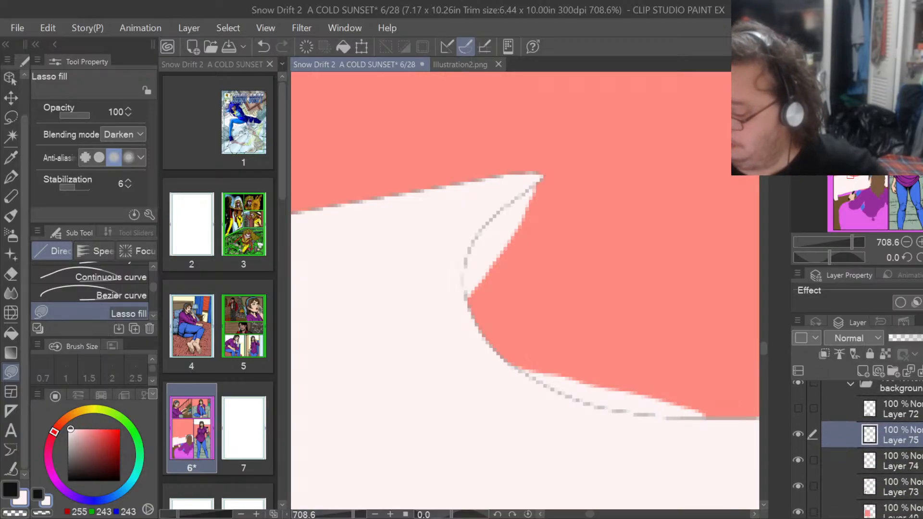
scroll(856, 449, up, 1)
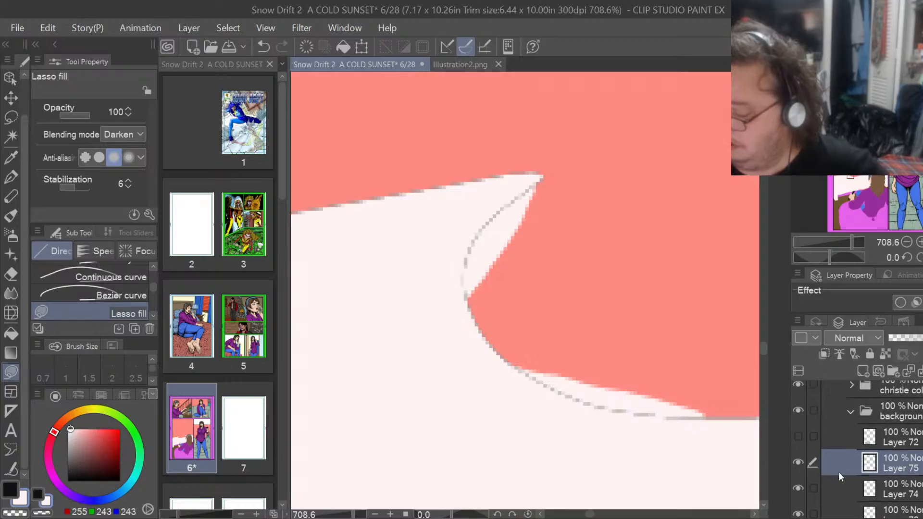
click(798, 489)
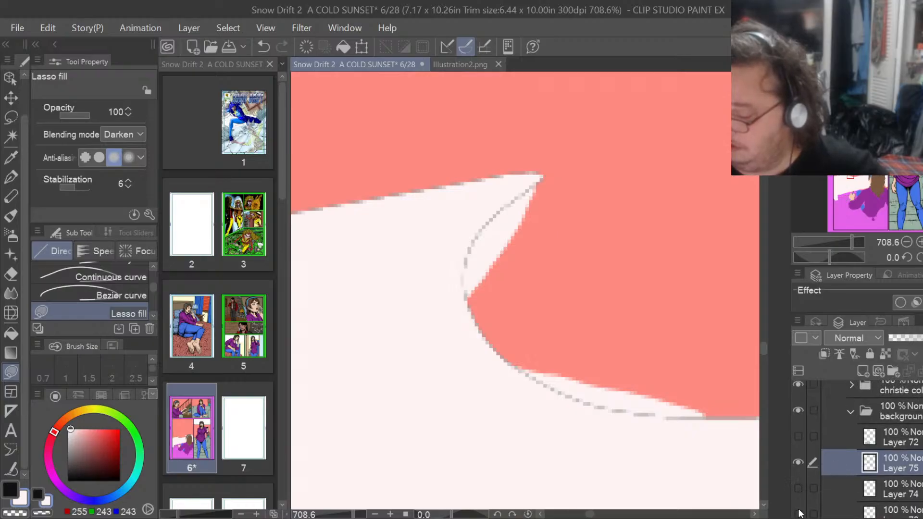
click(798, 461)
click(797, 462)
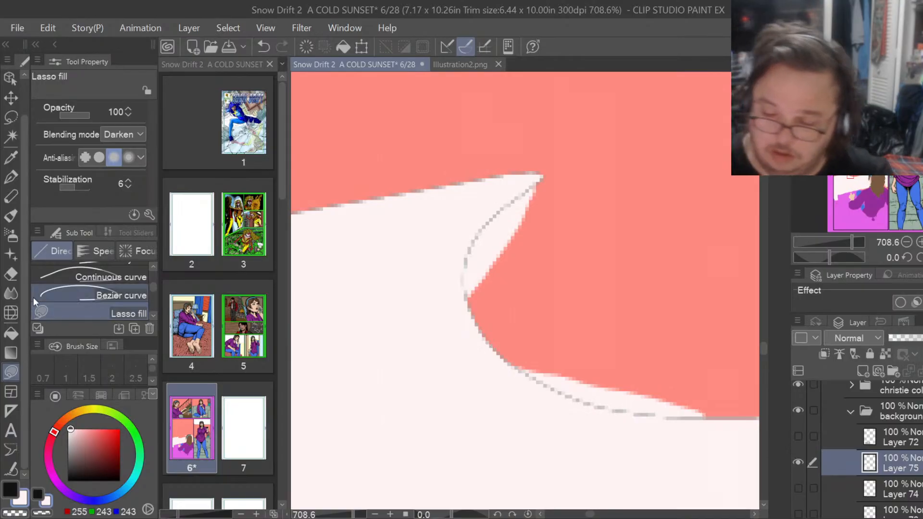
Erase the faint seam lines along the TV base's rounded corner on Layer 75 and show Panel 3's line art again.
key(e)
mouse_move(471, 252)
mouse_down()
mouse_move(505, 209)
mouse_move(444, 301)
mouse_move(484, 240)
mouse_move(463, 297)
mouse_move(524, 177)
mouse_move(527, 214)
mouse_up()
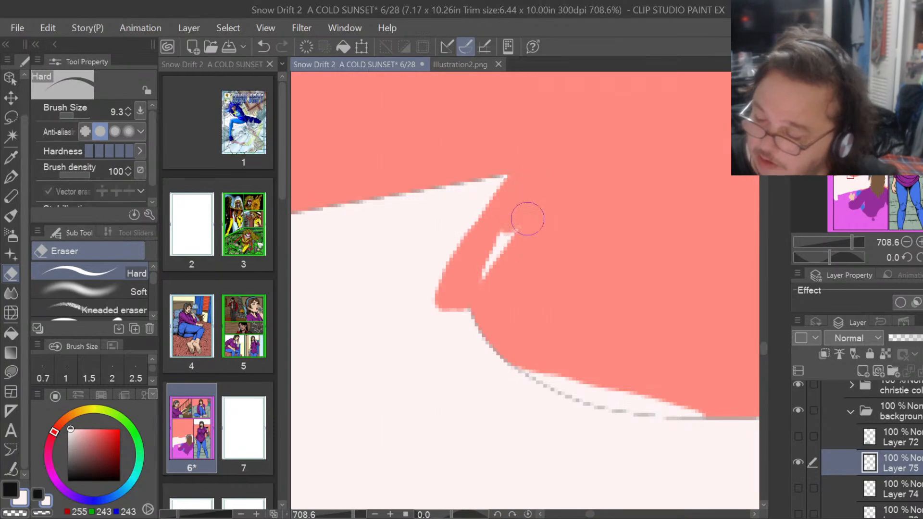
mouse_move(738, 418)
mouse_down()
mouse_move(600, 403)
mouse_move(544, 381)
mouse_move(510, 346)
mouse_up()
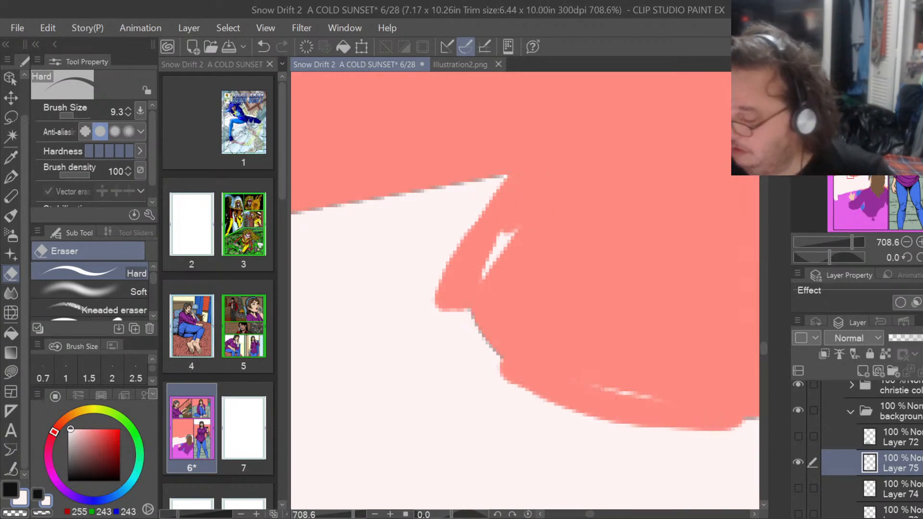
scroll(820, 452, up, 1)
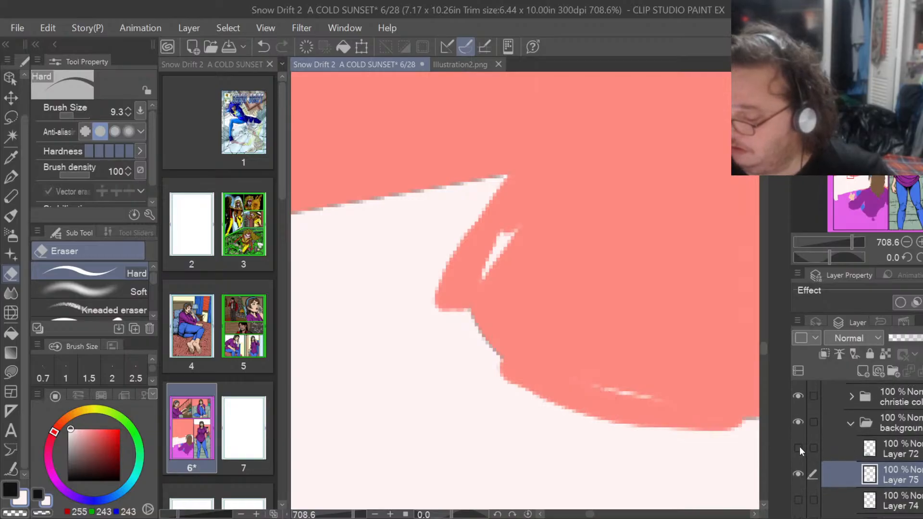
scroll(855, 429, up, 5)
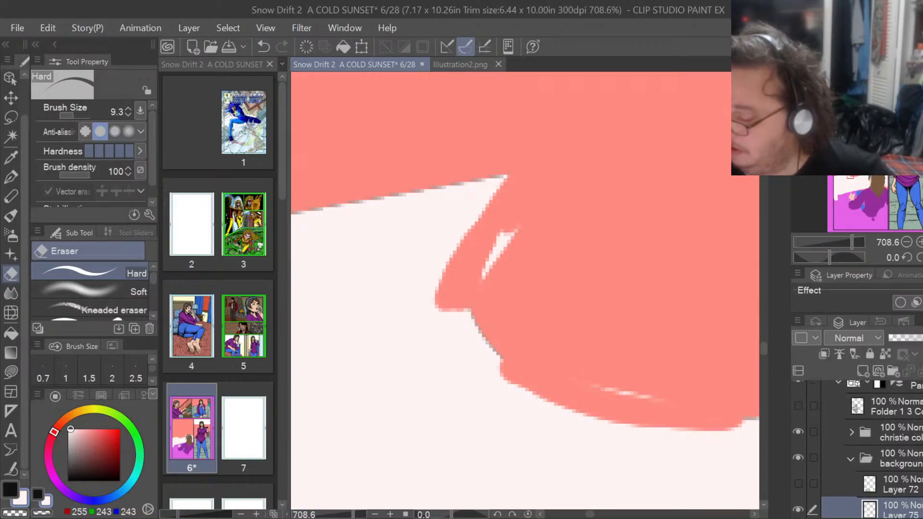
click(798, 455)
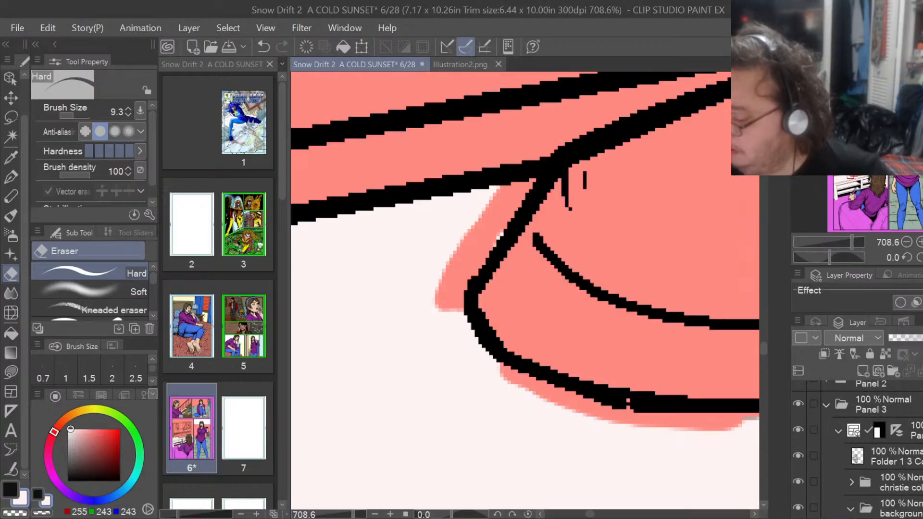
scroll(843, 430, down, 8)
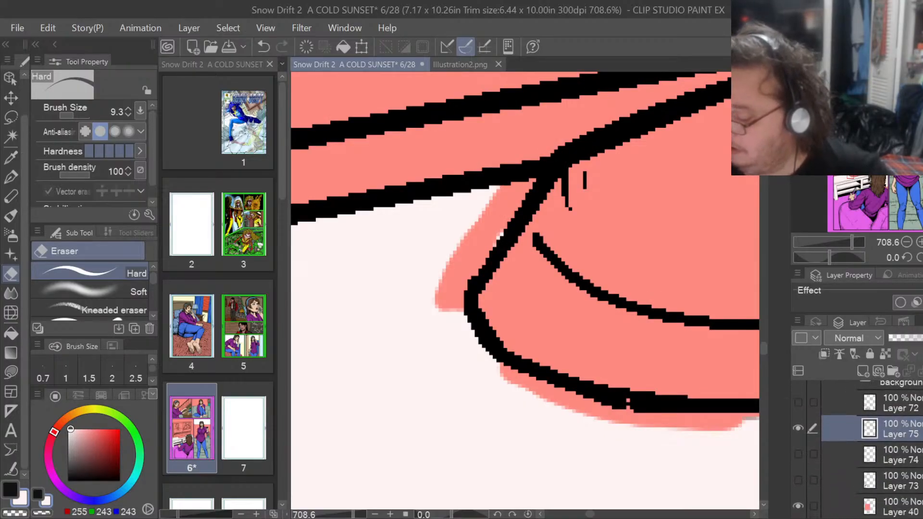
click(797, 426)
click(797, 427)
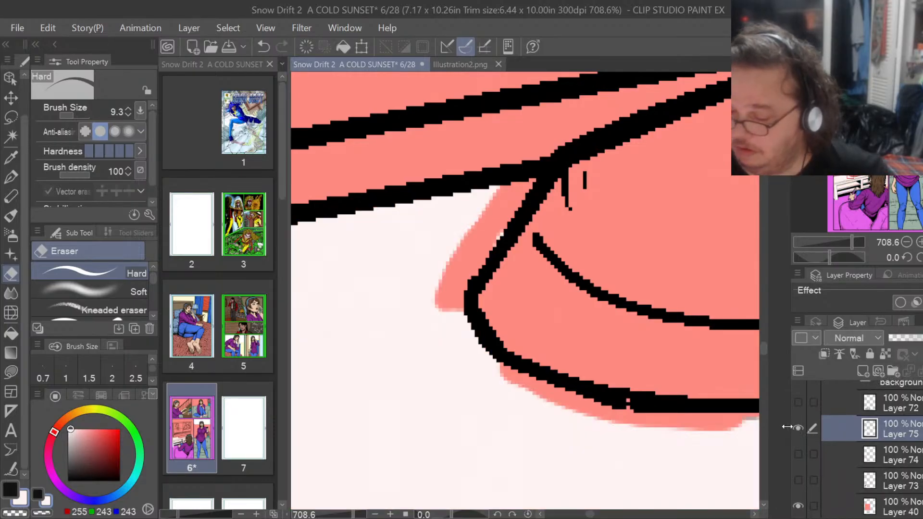
Lasso-fill the erased strips beside and below the TV base's rounded corner with off-white, including the leftover sliver under its outline.
click(10, 371)
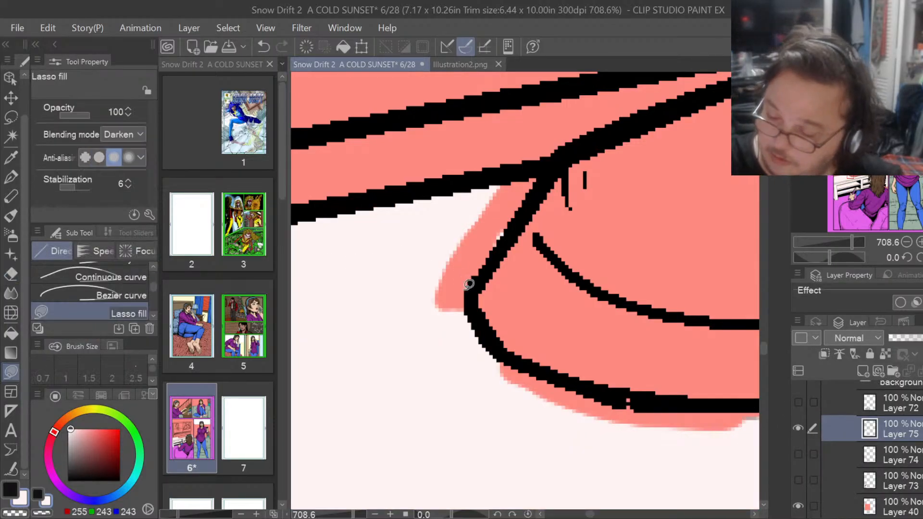
mouse_move(461, 331)
mouse_down()
mouse_move(542, 181)
mouse_move(524, 171)
mouse_move(469, 205)
mouse_move(406, 326)
mouse_up()
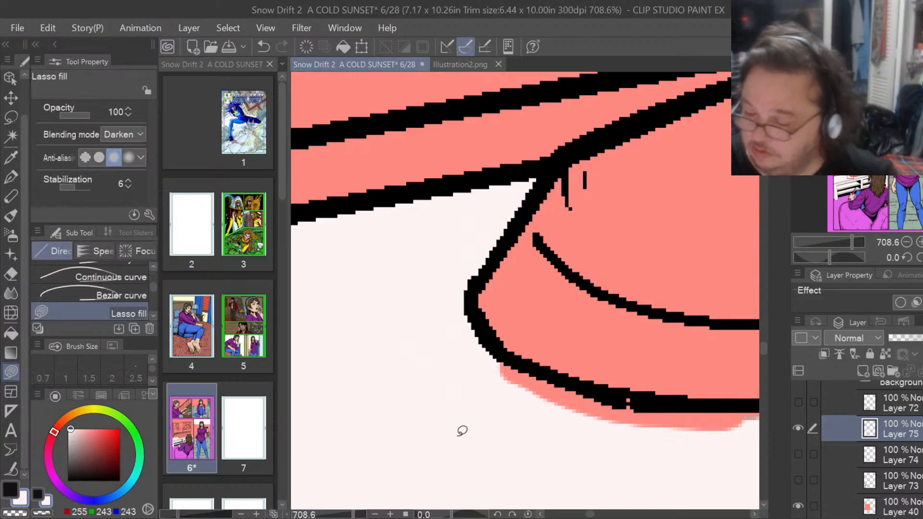
mouse_move(662, 465)
mouse_down()
mouse_move(729, 445)
mouse_move(695, 403)
mouse_move(523, 362)
mouse_move(585, 456)
mouse_up()
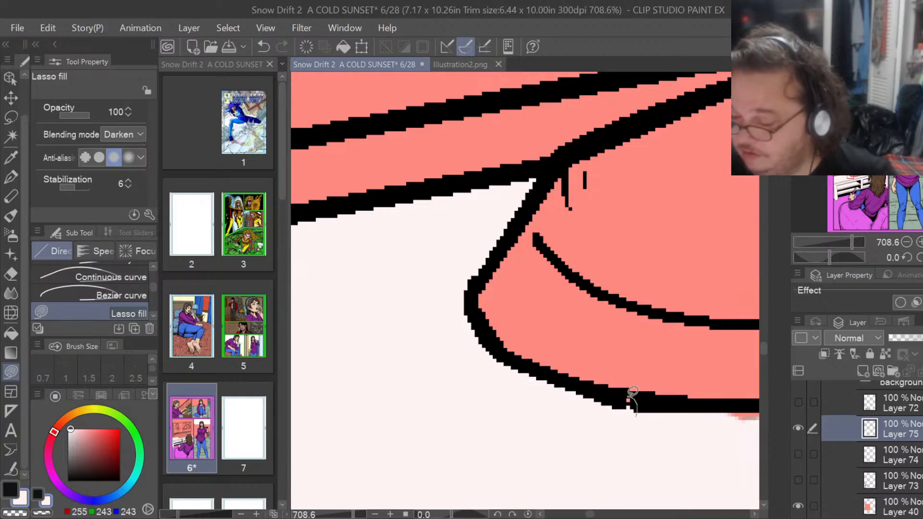
drag(632, 392, 636, 415)
drag(590, 515, 596, 516)
drag(523, 416, 511, 410)
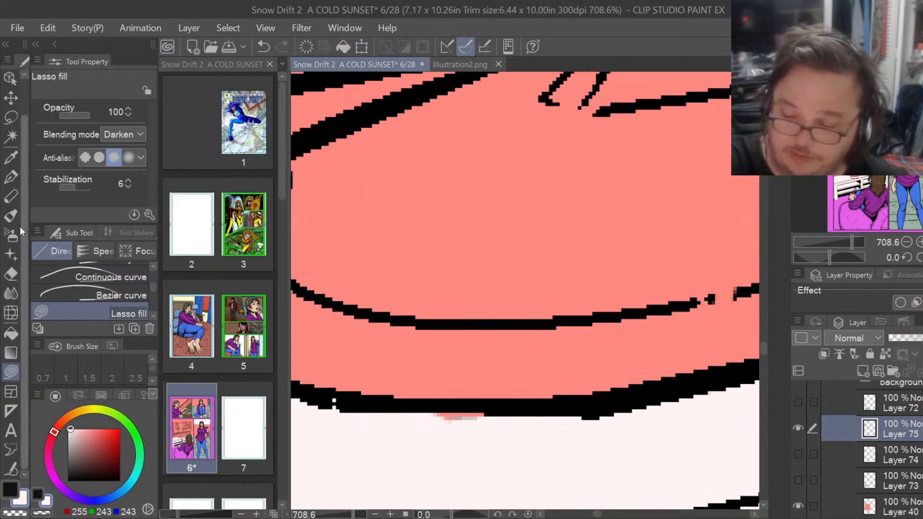
click(10, 274)
mouse_move(463, 437)
mouse_down()
mouse_move(449, 426)
mouse_move(525, 418)
mouse_move(460, 406)
mouse_move(480, 438)
mouse_up()
click(11, 372)
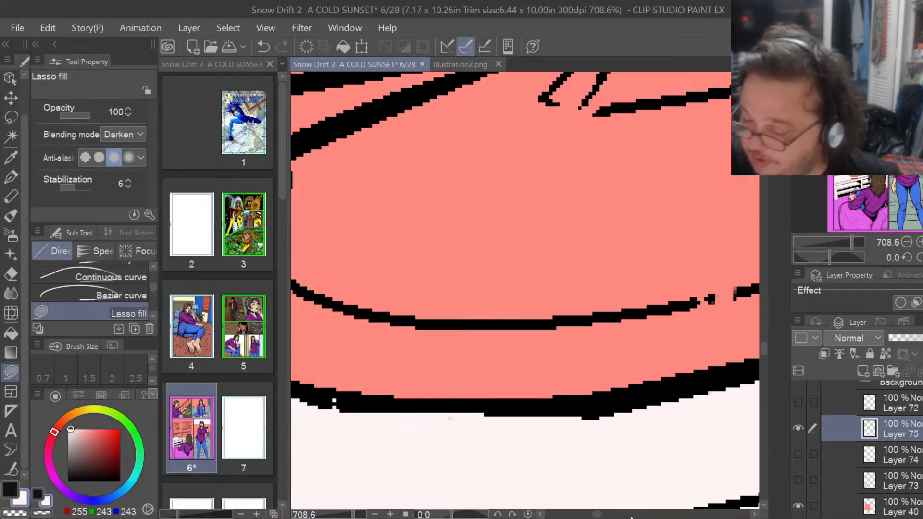
Erase the off-white spill from the TV base's lower edge and above the stand's top edge near the panel border.
drag(599, 517, 609, 517)
click(11, 275)
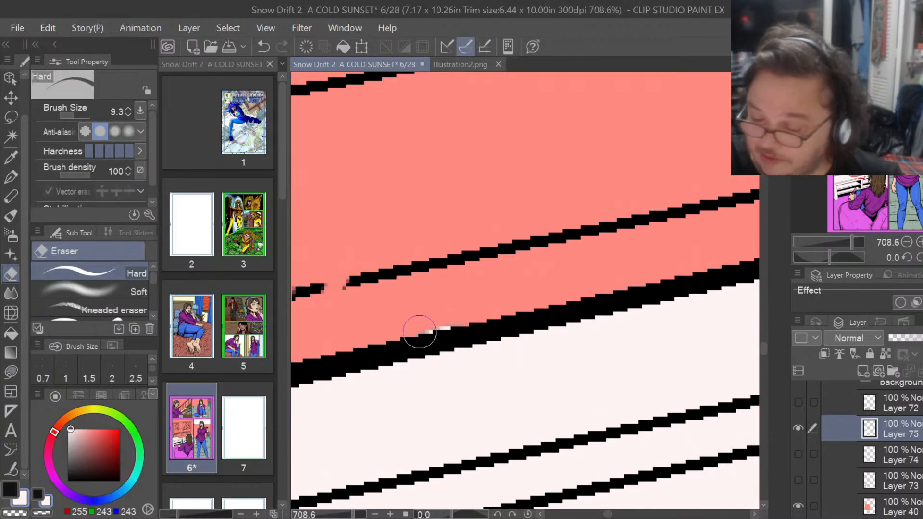
drag(422, 330, 452, 328)
mouse_move(608, 517)
mouse_down()
mouse_move(630, 516)
mouse_move(579, 514)
mouse_up()
mouse_move(432, 281)
mouse_down()
mouse_move(713, 242)
mouse_move(564, 262)
mouse_move(577, 263)
mouse_up()
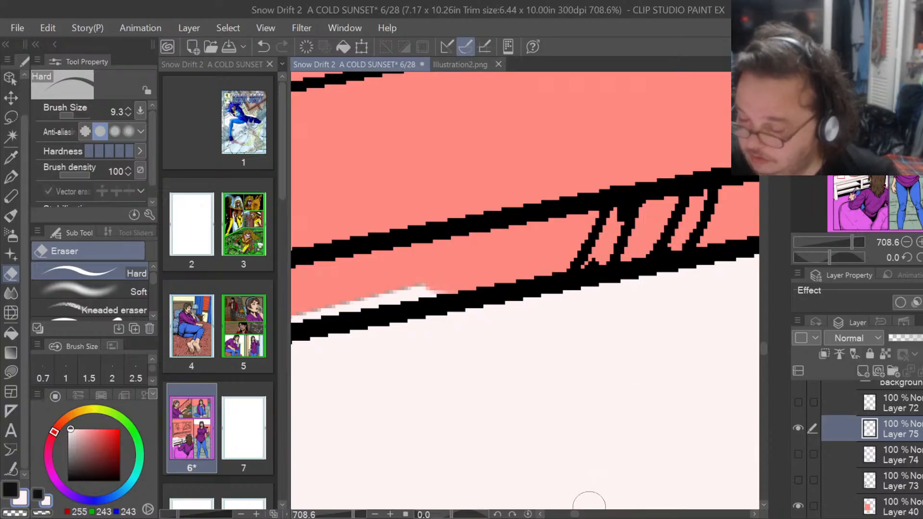
drag(577, 516, 567, 515)
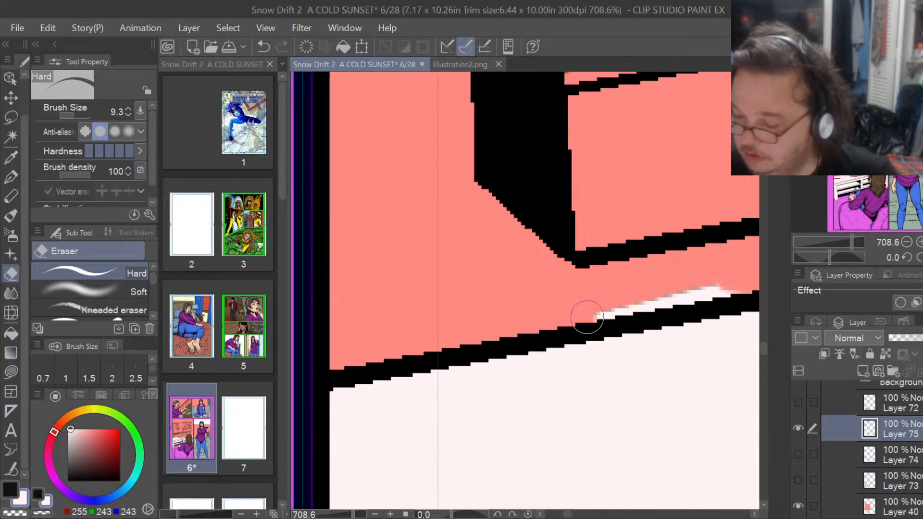
mouse_move(587, 319)
mouse_down()
mouse_move(704, 284)
mouse_move(719, 283)
mouse_move(670, 300)
mouse_move(741, 290)
mouse_up()
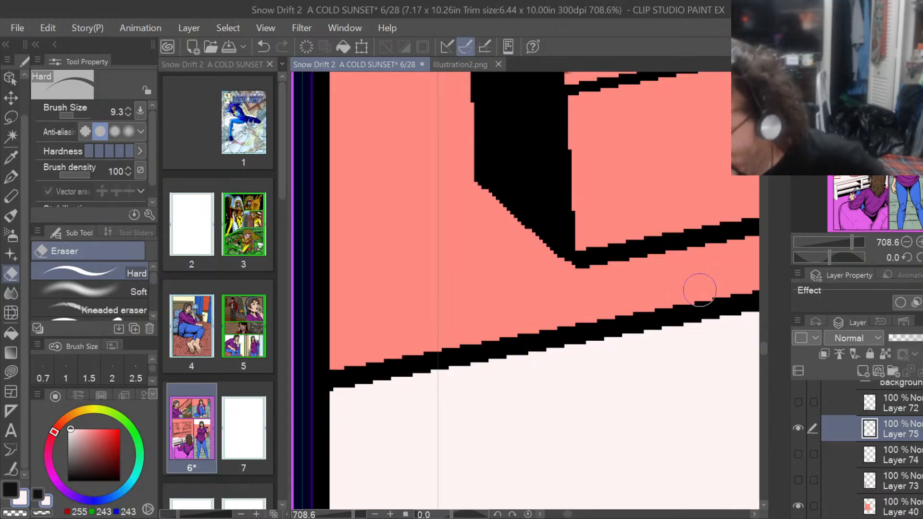
Show Layers 73, 74 and 72 of the background again.
click(798, 480)
click(798, 455)
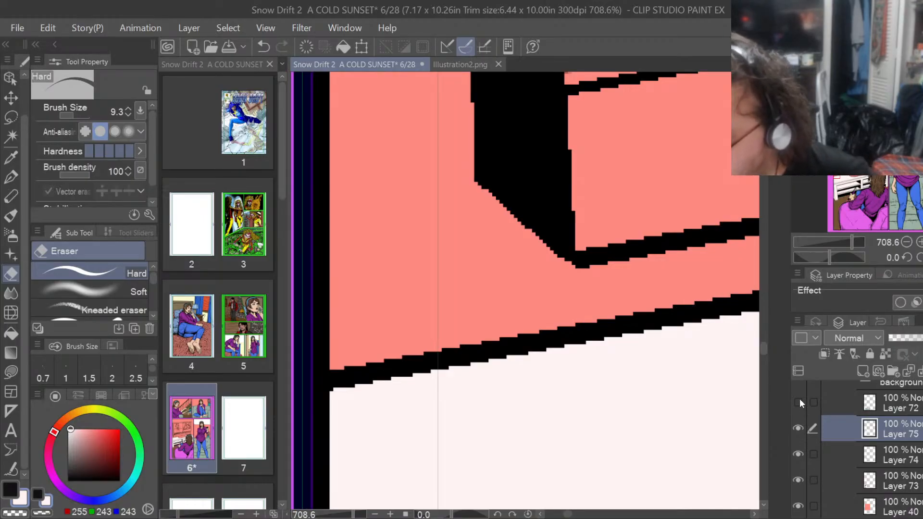
click(799, 401)
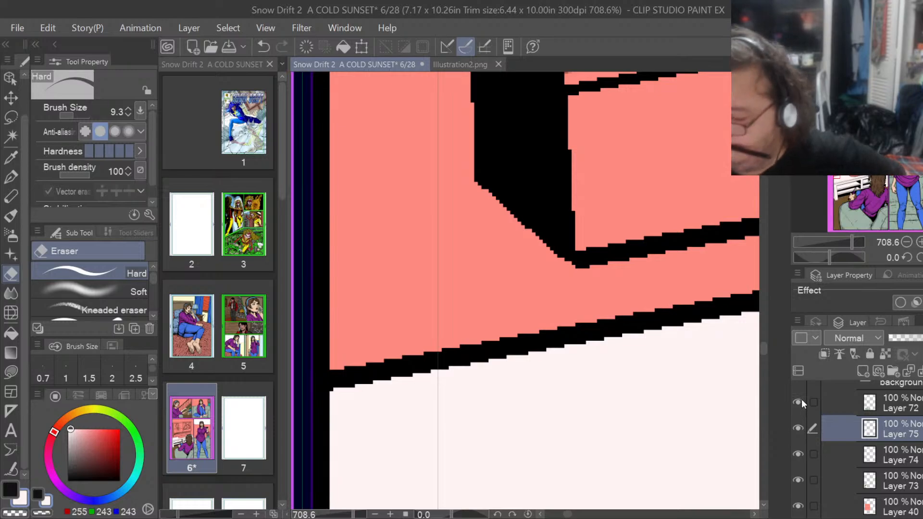
scroll(548, 365, down, 3)
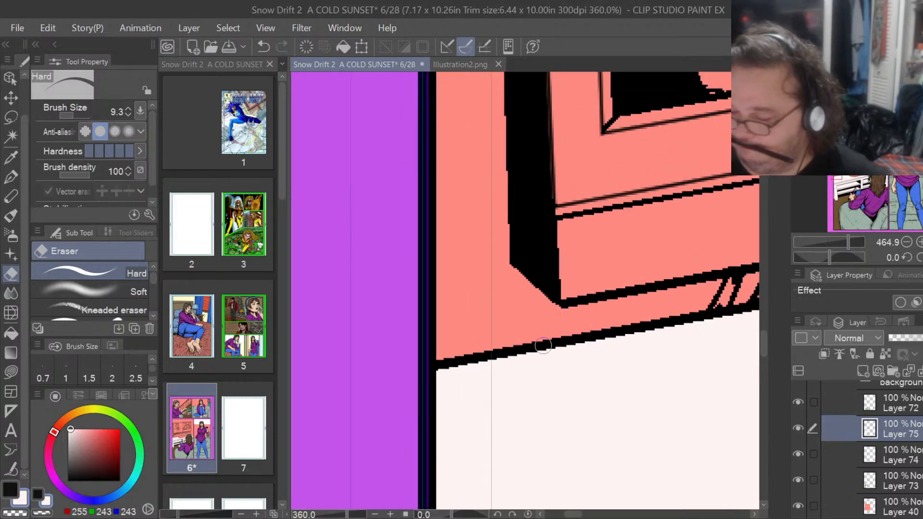
Add a new layer directly above Layer 75 in the background folder.
scroll(543, 345, down, 4)
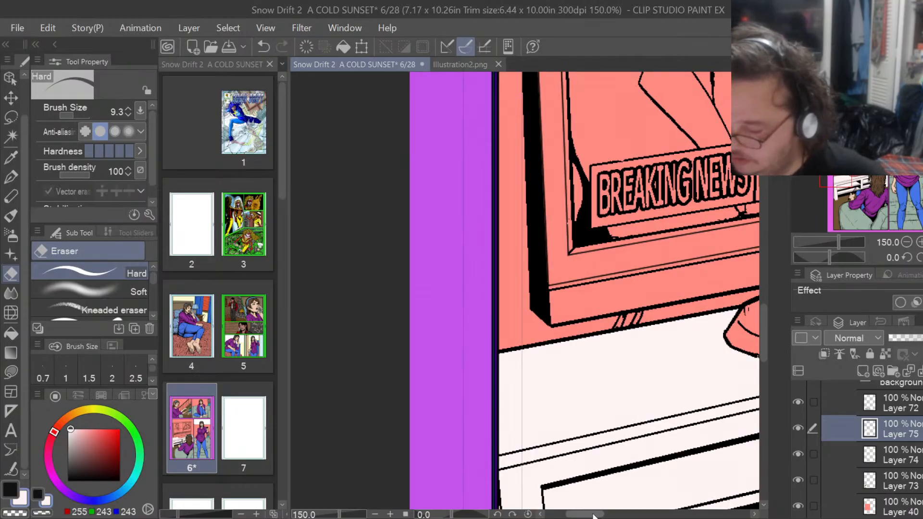
drag(595, 515, 624, 515)
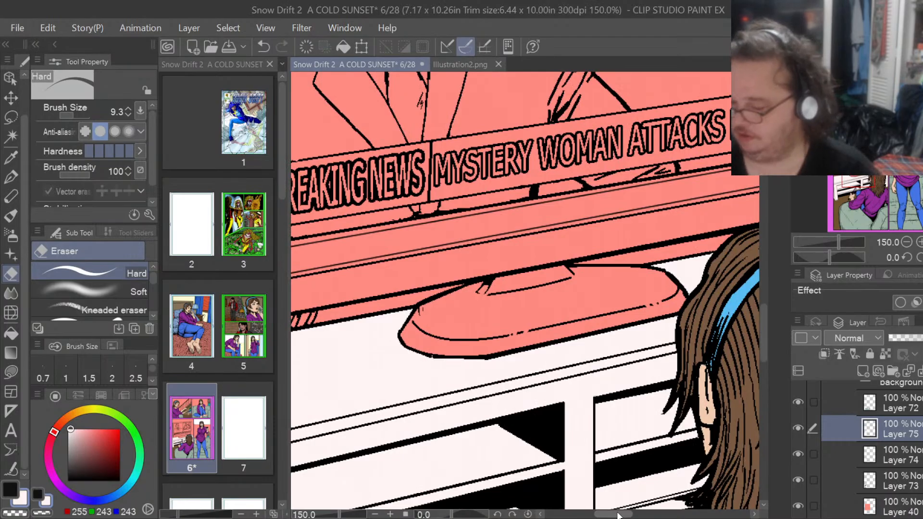
click(863, 371)
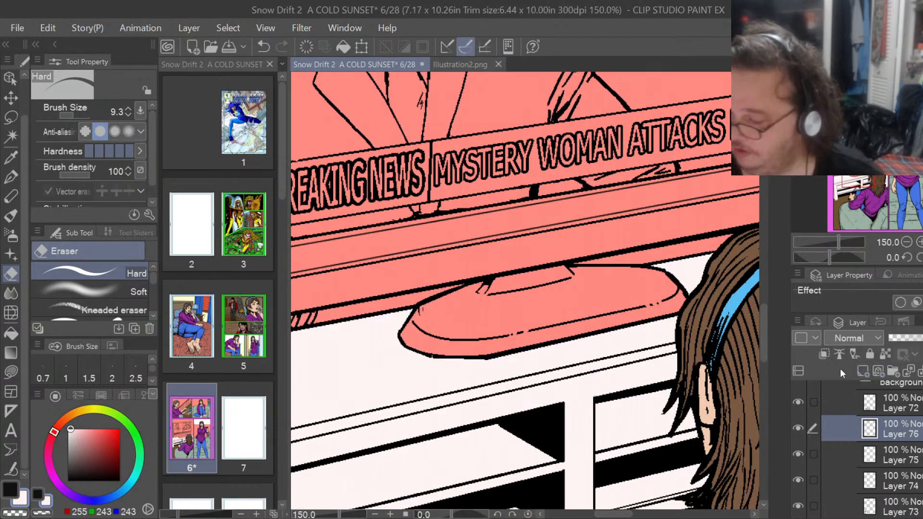
Toggle Layers 75 and 74 to find the remote's color layer, and move Layer 74 above Layer 75.
drag(762, 341, 764, 370)
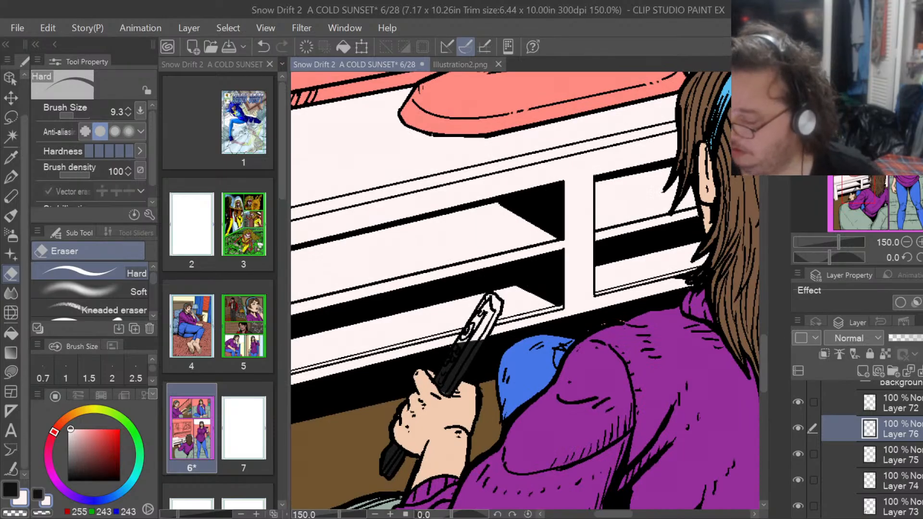
scroll(856, 447, up, 1)
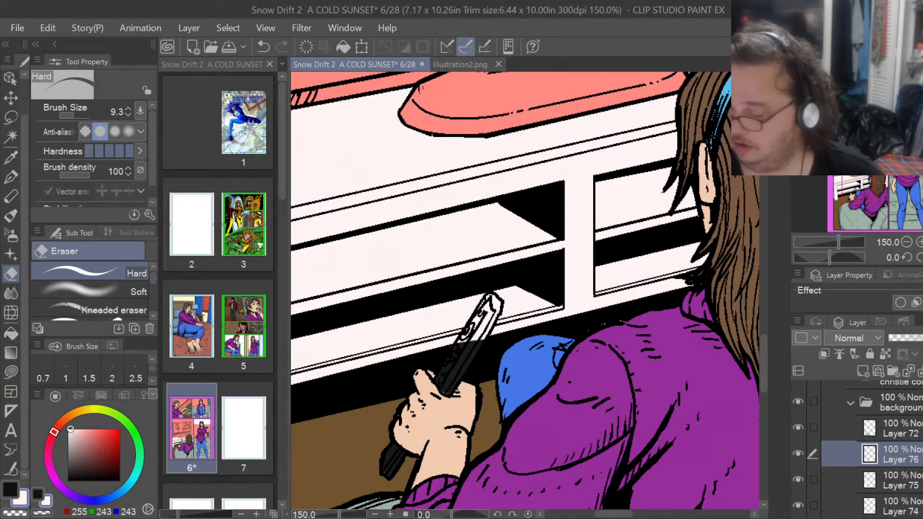
scroll(865, 447, down, 1)
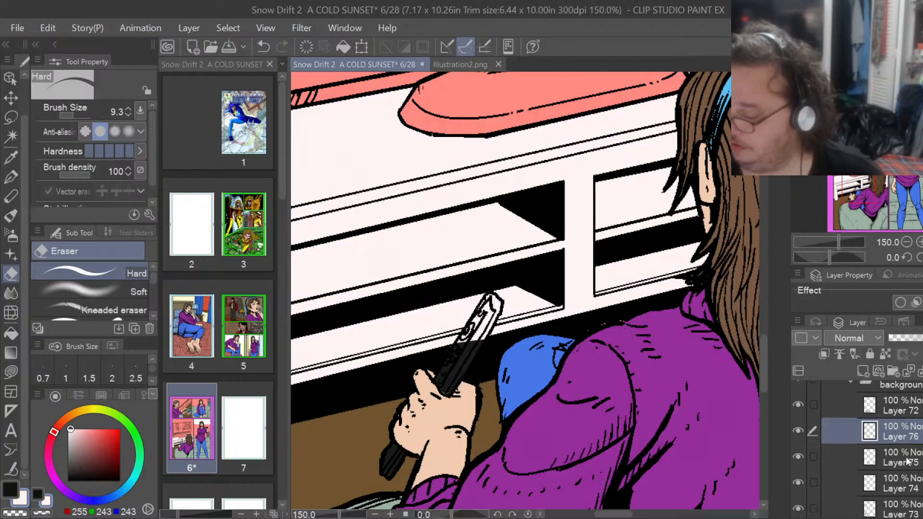
click(802, 458)
click(800, 456)
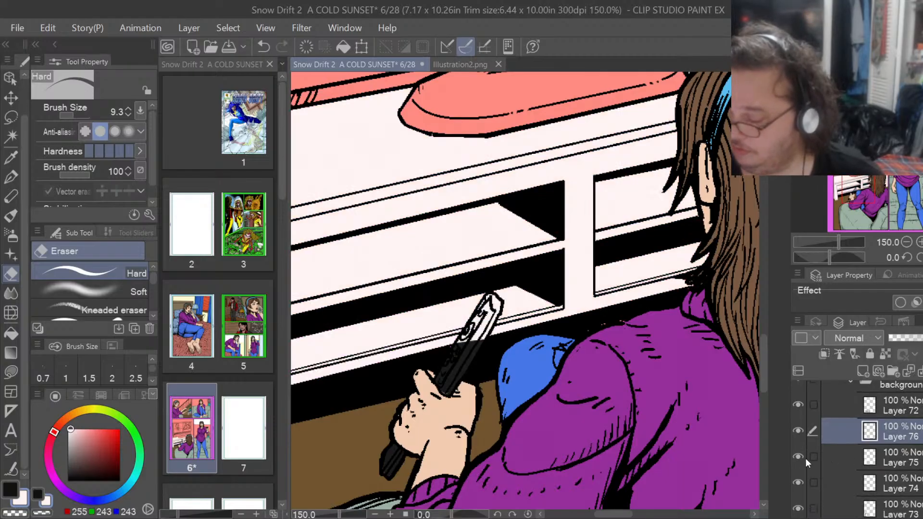
click(799, 483)
click(798, 483)
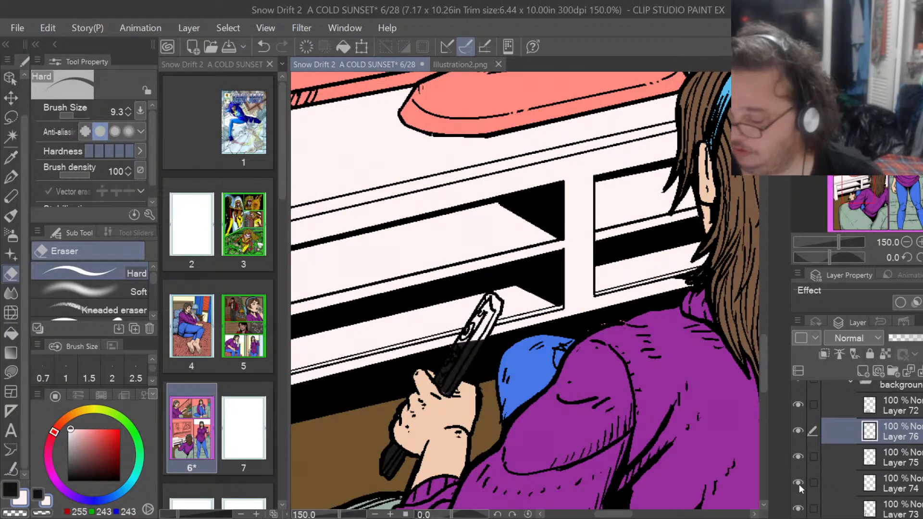
click(904, 486)
drag(911, 468, 879, 419)
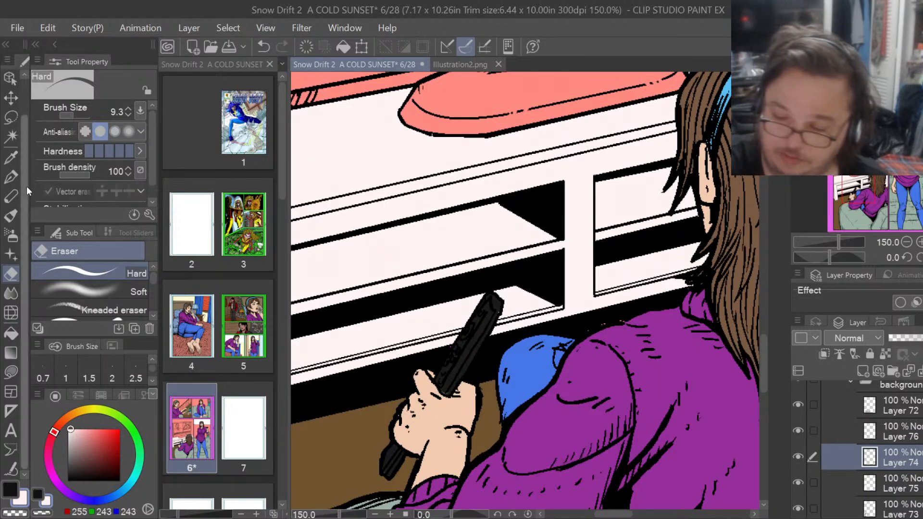
Sample the remote's dark gray (RGB 26, 26, 26) and lasso-fill the TV's oval base with it on Layer 74.
click(11, 159)
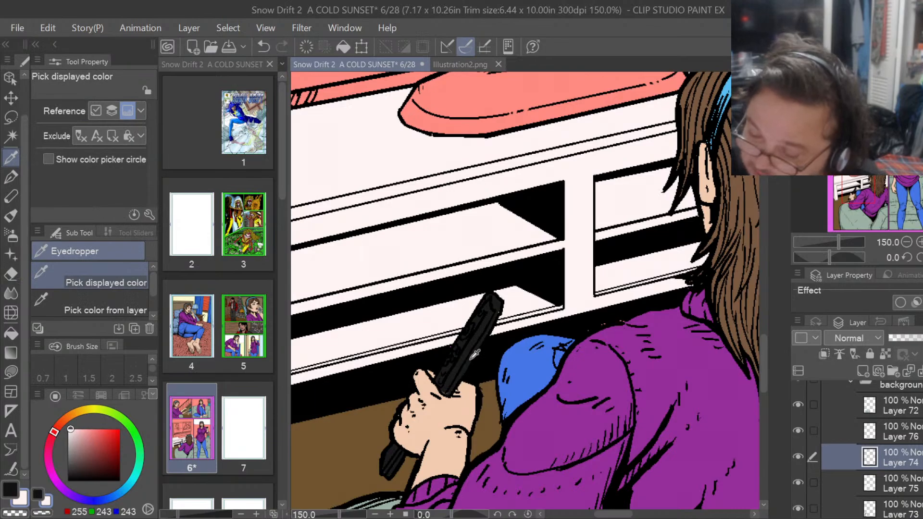
click(475, 354)
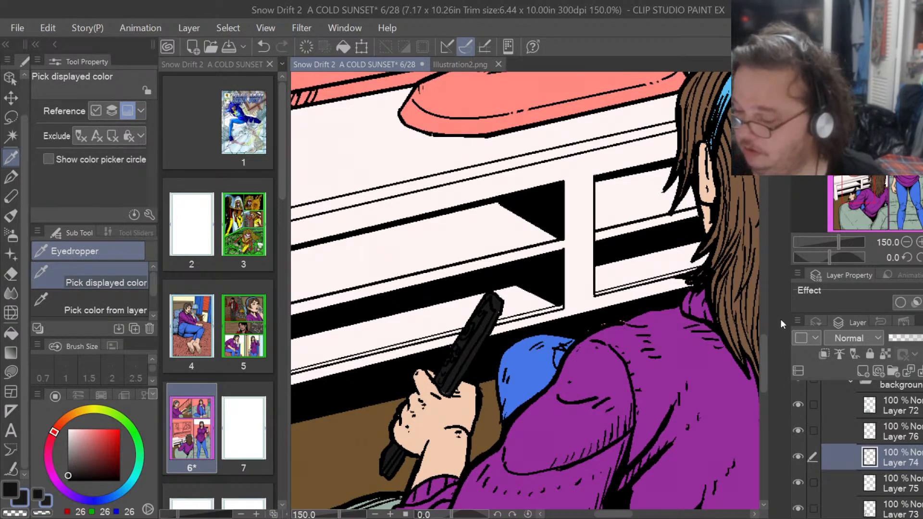
scroll(765, 342, up, 5)
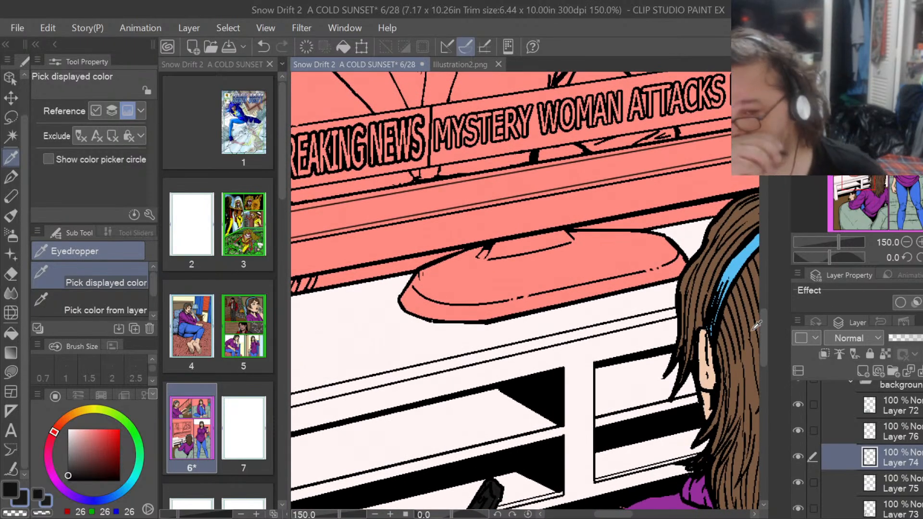
scroll(609, 311, up, 3)
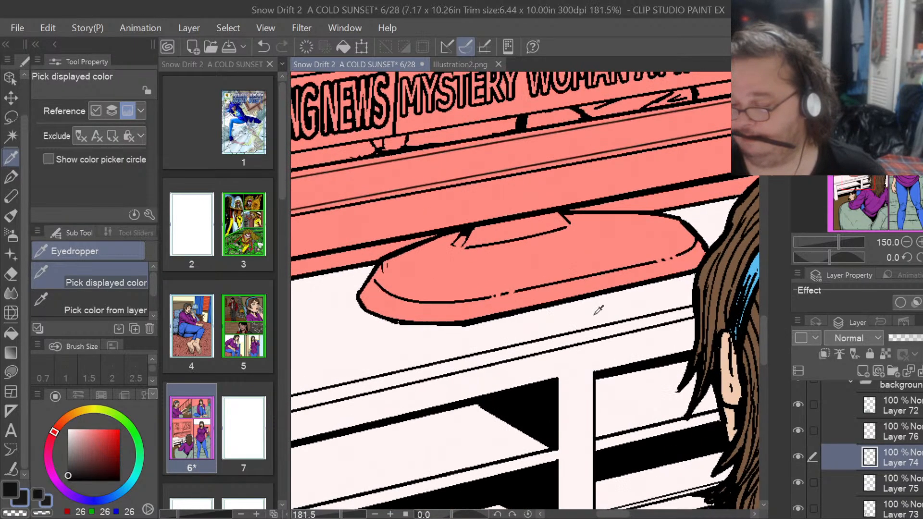
click(11, 371)
drag(410, 215, 379, 227)
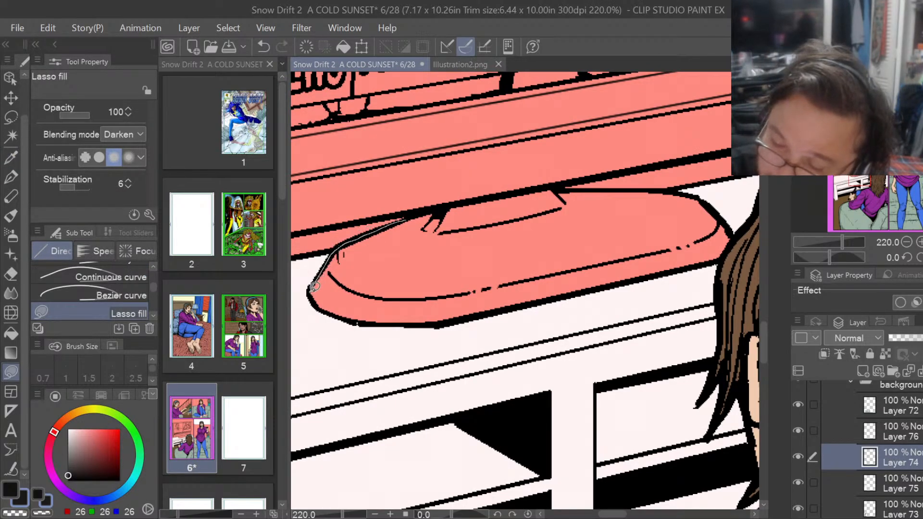
mouse_move(315, 286)
mouse_down()
mouse_move(339, 311)
mouse_move(373, 318)
mouse_move(495, 308)
mouse_move(571, 282)
mouse_move(590, 242)
mouse_move(560, 193)
mouse_move(529, 186)
mouse_move(476, 189)
mouse_move(409, 215)
mouse_up()
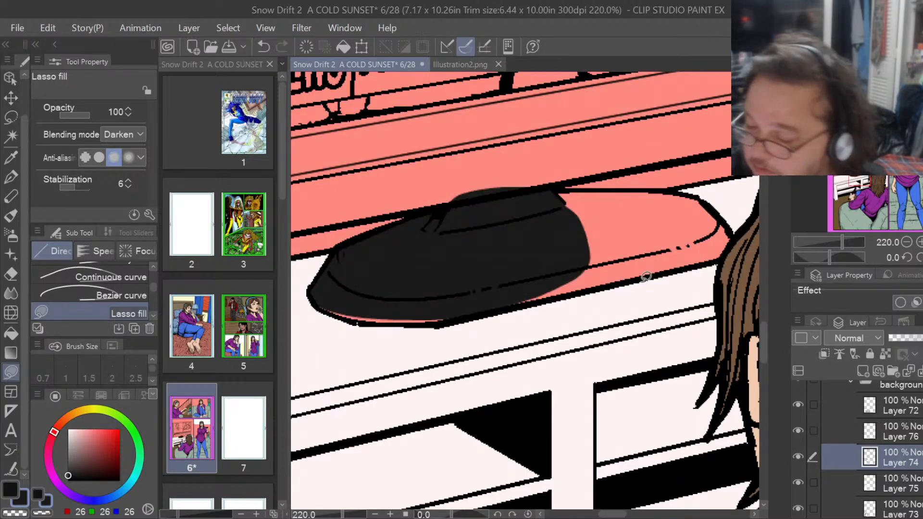
mouse_move(523, 301)
mouse_down()
mouse_move(720, 256)
mouse_move(737, 246)
mouse_move(738, 224)
mouse_up()
mouse_move(692, 193)
mouse_down()
mouse_move(601, 188)
mouse_move(530, 200)
mouse_up()
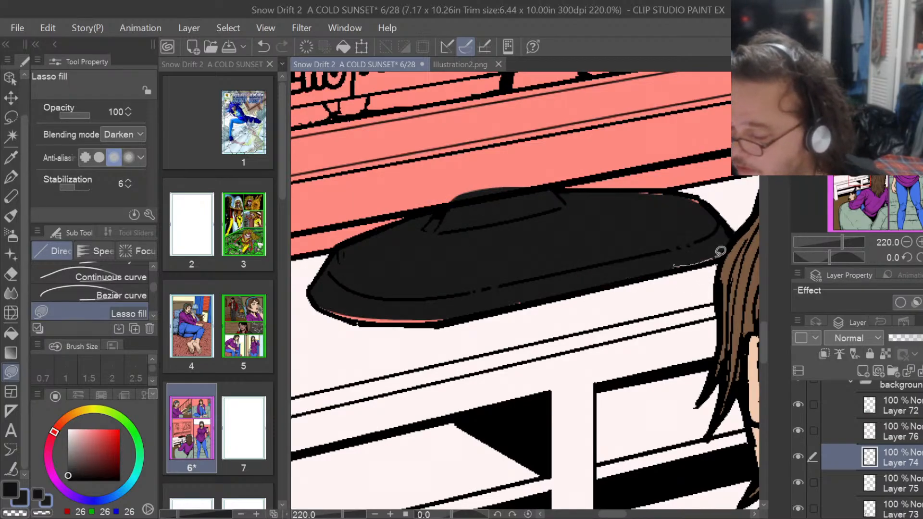
Lasso-fill the leftover slivers along the TV base's lower and upper right edges with the dark gray.
mouse_move(688, 267)
mouse_down()
mouse_move(728, 249)
mouse_move(731, 238)
mouse_up()
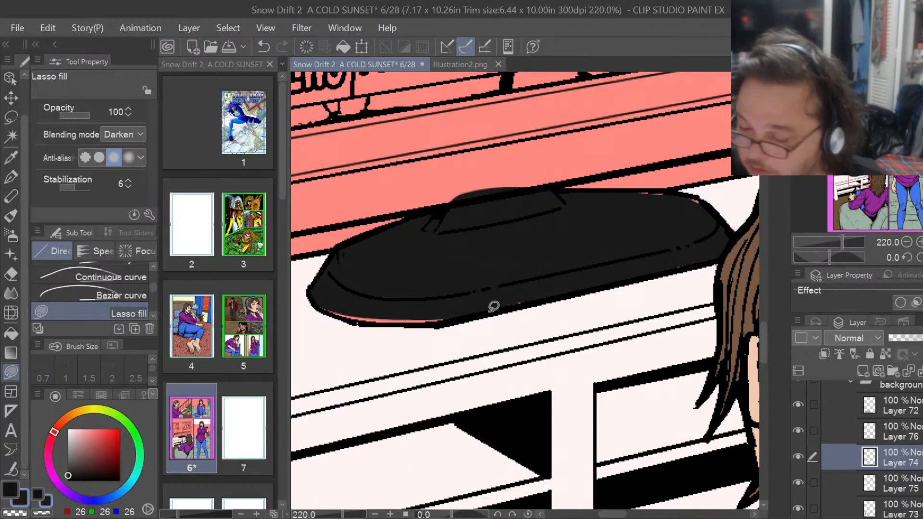
mouse_move(488, 312)
mouse_down()
mouse_move(415, 325)
mouse_move(330, 312)
mouse_move(364, 279)
mouse_up()
mouse_move(683, 220)
mouse_down()
mouse_move(705, 205)
mouse_move(699, 197)
mouse_move(608, 191)
mouse_up()
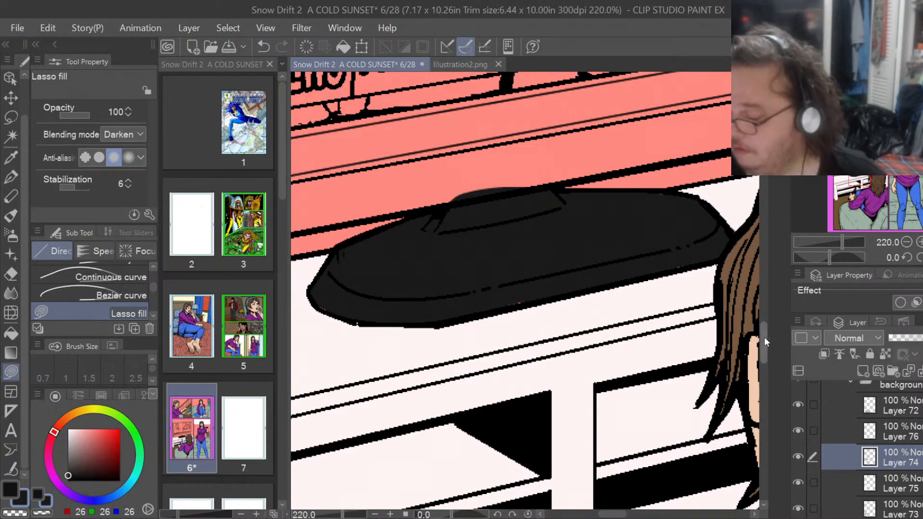
Lasso-fill the TV frame's lower left corner and the lower part of its left side with dark gray.
drag(764, 337, 763, 319)
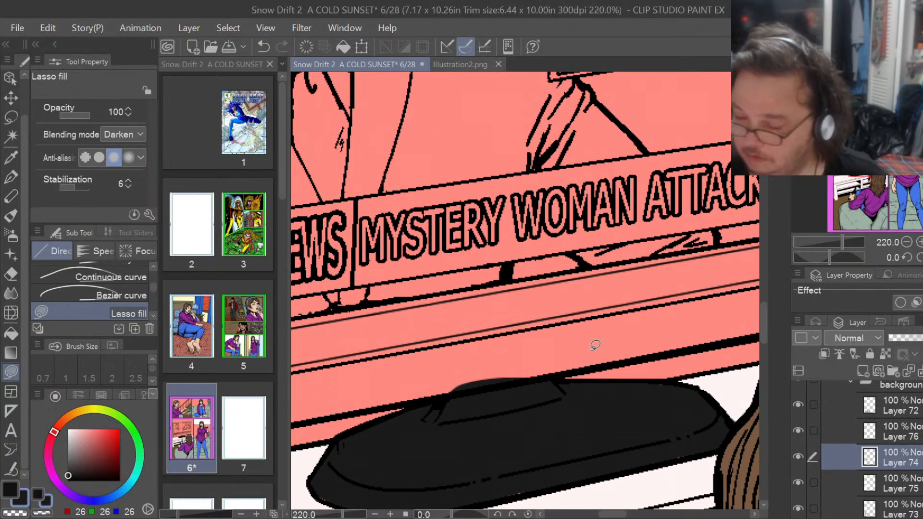
scroll(595, 345, down, 6)
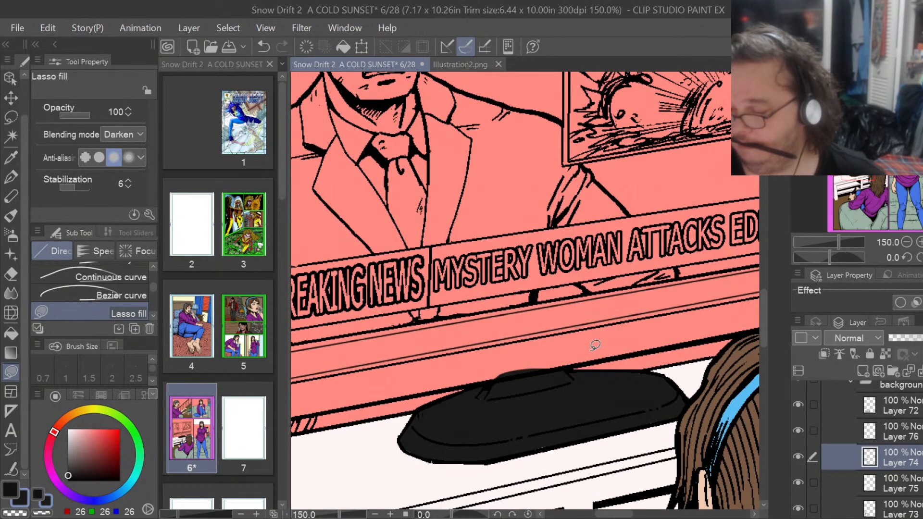
scroll(595, 345, up, 1)
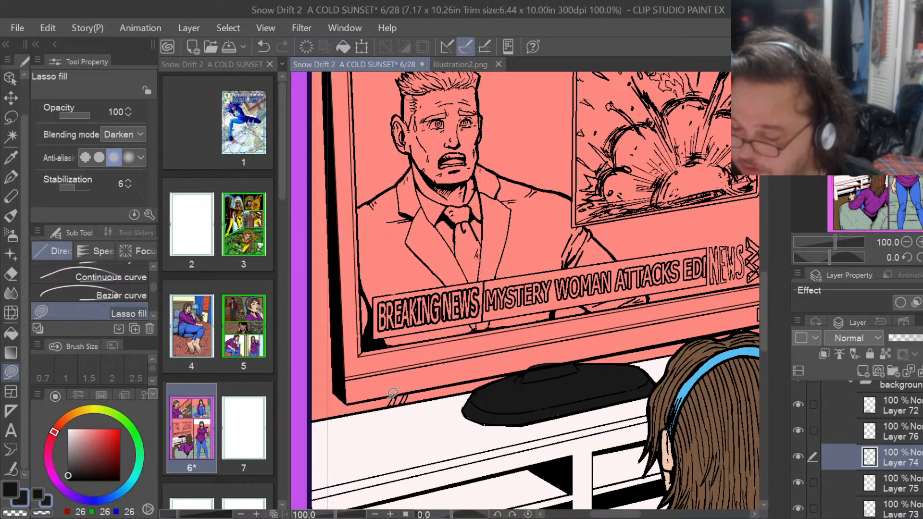
drag(404, 388, 490, 367)
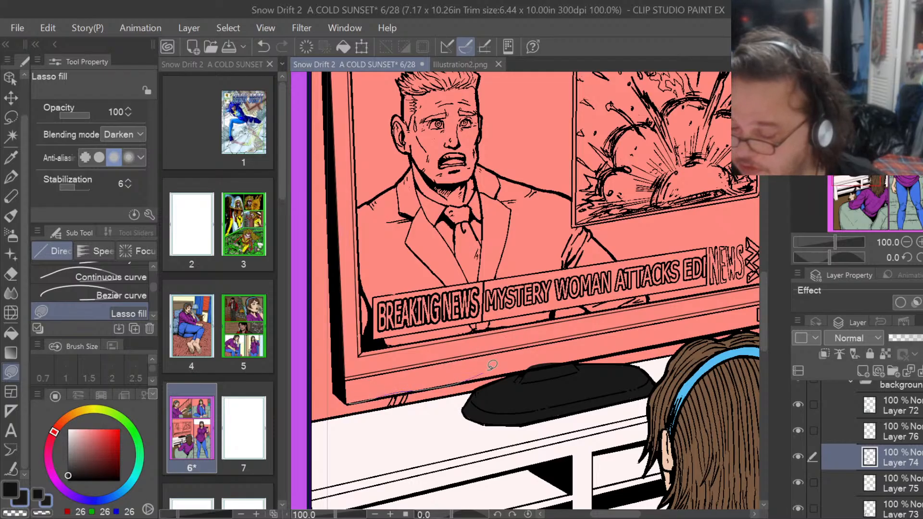
mouse_move(372, 347)
mouse_down()
mouse_move(363, 293)
mouse_move(345, 386)
mouse_up()
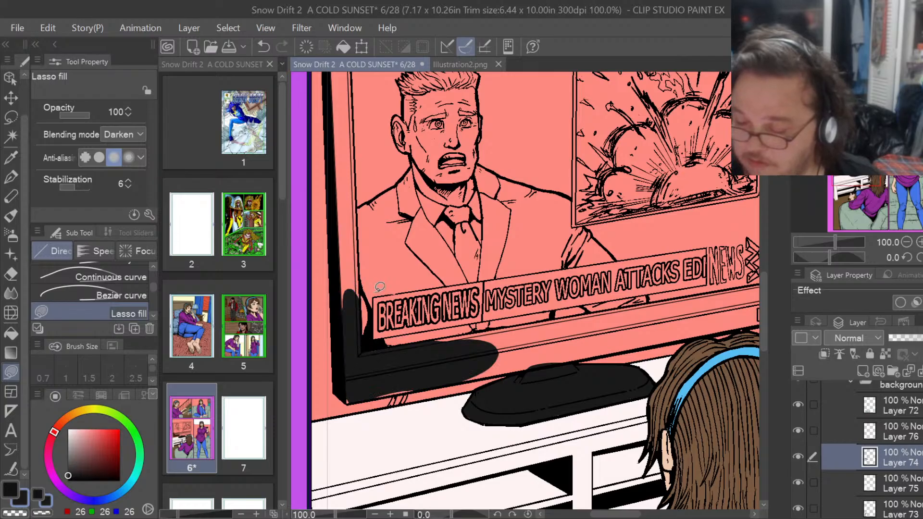
mouse_move(366, 318)
mouse_down()
mouse_move(358, 150)
mouse_move(344, 323)
mouse_up()
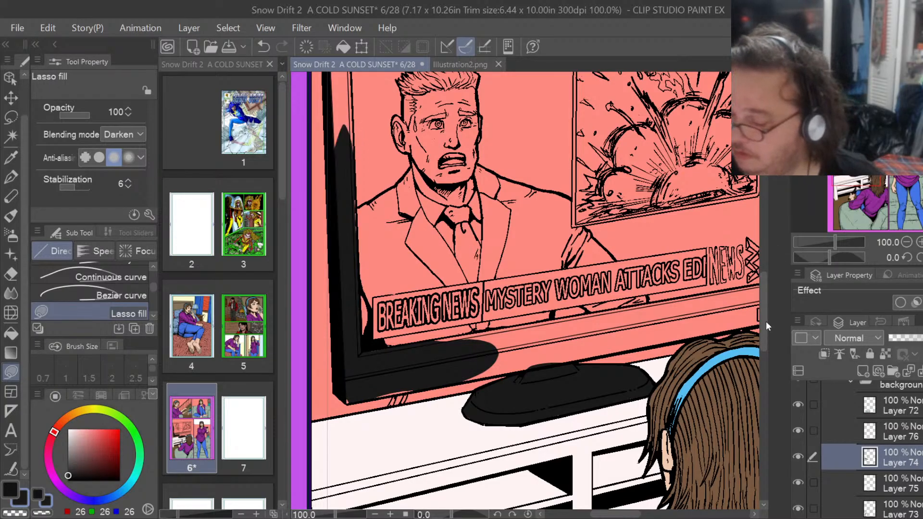
Lasso-fill the upper part of the TV frame's left side and most of its top edge with dark gray.
drag(763, 320, 765, 293)
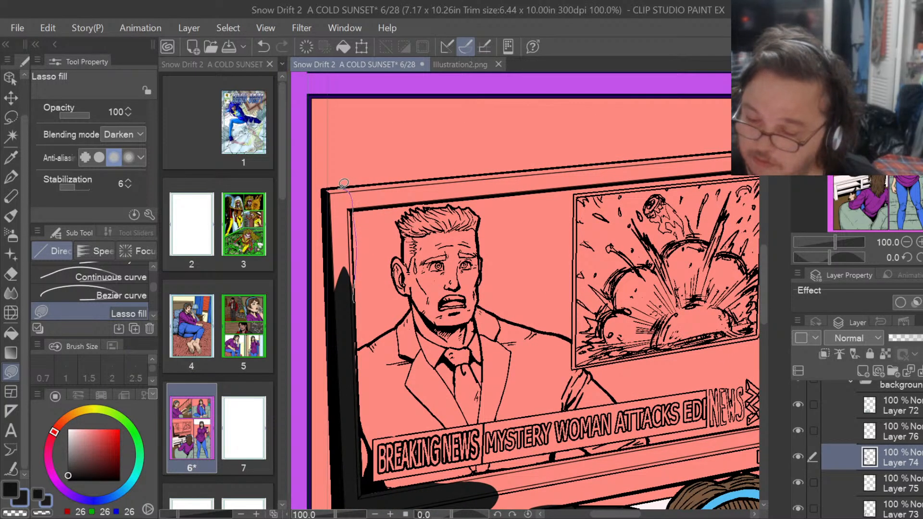
drag(330, 185, 339, 300)
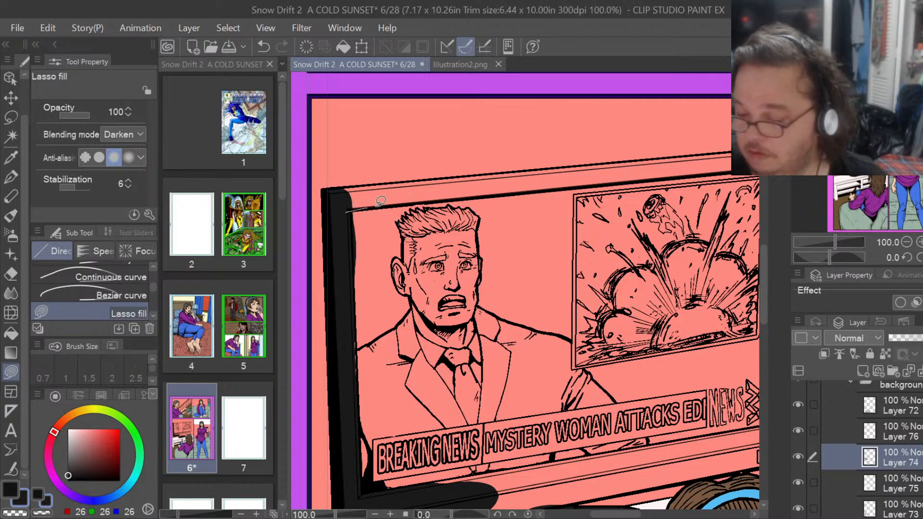
mouse_move(380, 200)
mouse_down()
mouse_move(653, 179)
mouse_move(613, 159)
mouse_move(457, 168)
mouse_move(319, 194)
mouse_up()
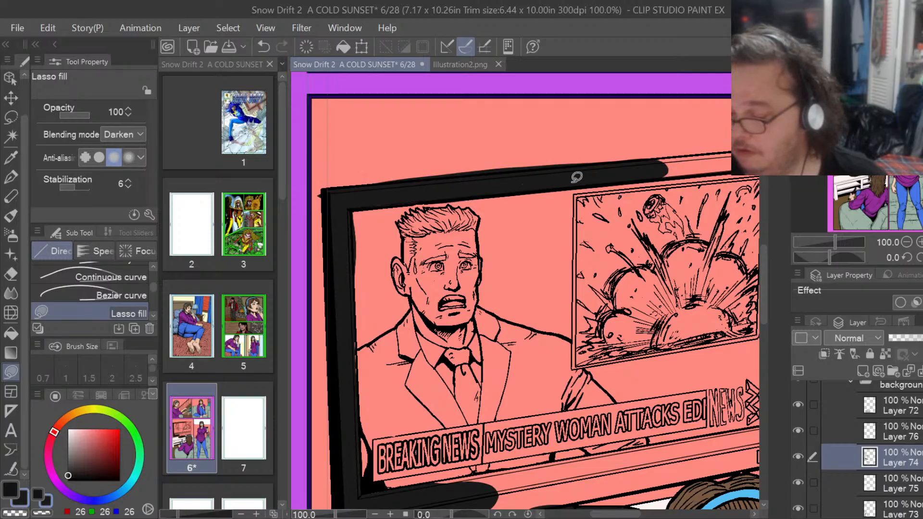
Lasso-fill the rest of the TV frame's top edge and its whole right side with dark gray.
scroll(625, 467, right, 5)
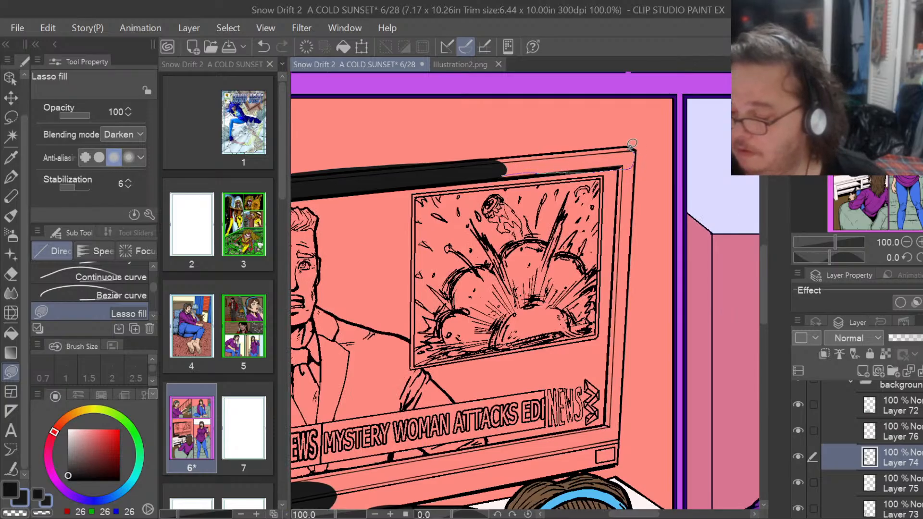
mouse_move(632, 144)
mouse_down()
mouse_move(548, 145)
mouse_move(495, 169)
mouse_move(571, 169)
mouse_move(618, 232)
mouse_up()
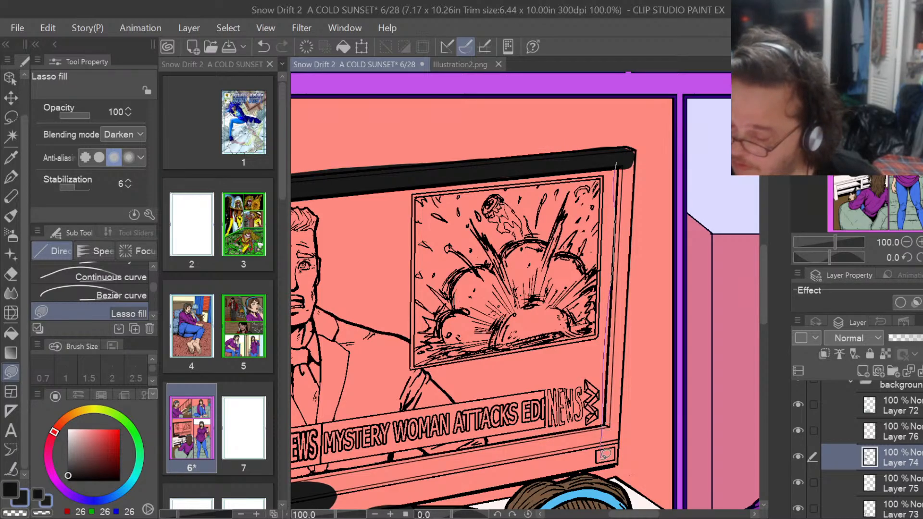
drag(619, 457, 639, 176)
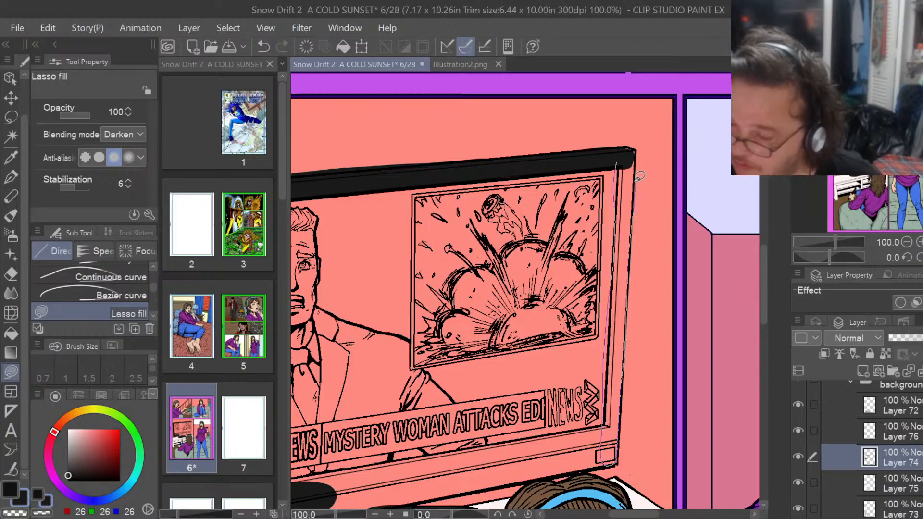
drag(634, 140, 634, 142)
drag(618, 453, 620, 435)
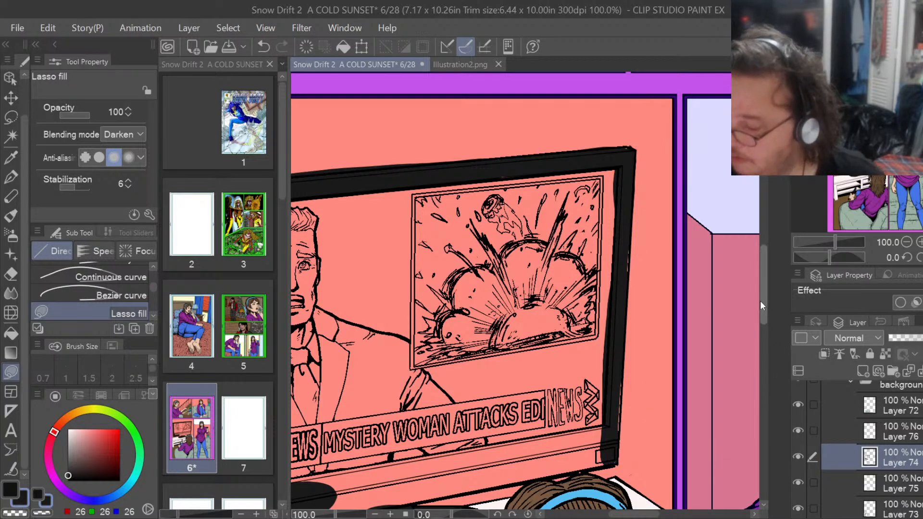
Lasso-fill the TV frame's bottom bezel with dark gray, including the gap above the TV base.
drag(760, 301, 762, 322)
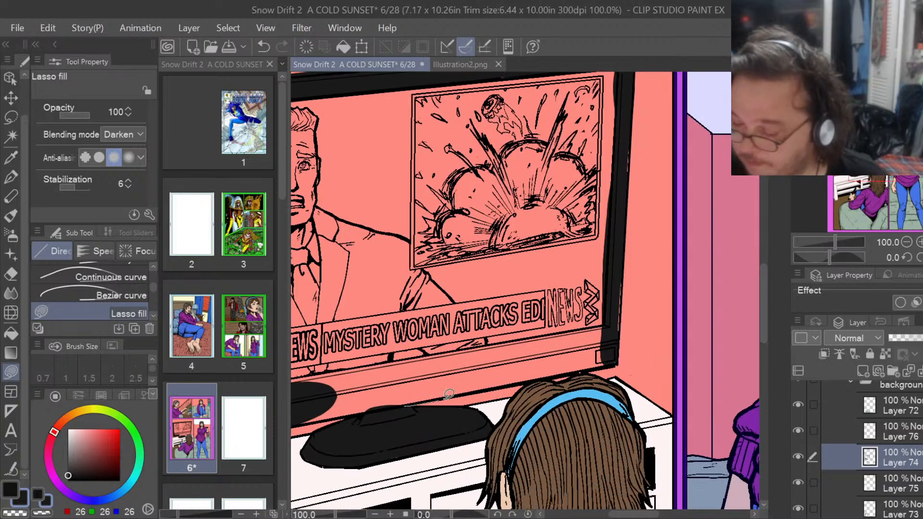
mouse_move(449, 394)
mouse_down()
mouse_move(580, 374)
mouse_move(618, 353)
mouse_move(614, 331)
mouse_move(346, 377)
mouse_move(308, 404)
mouse_up()
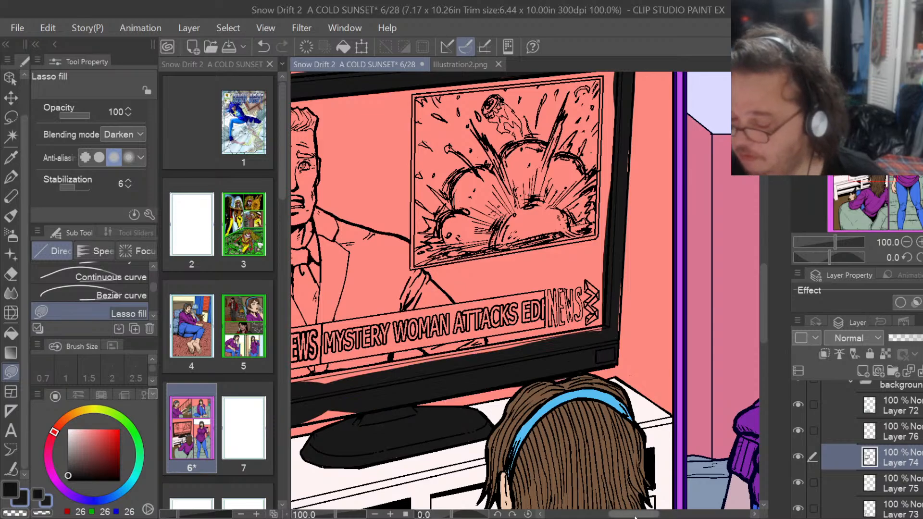
click(599, 516)
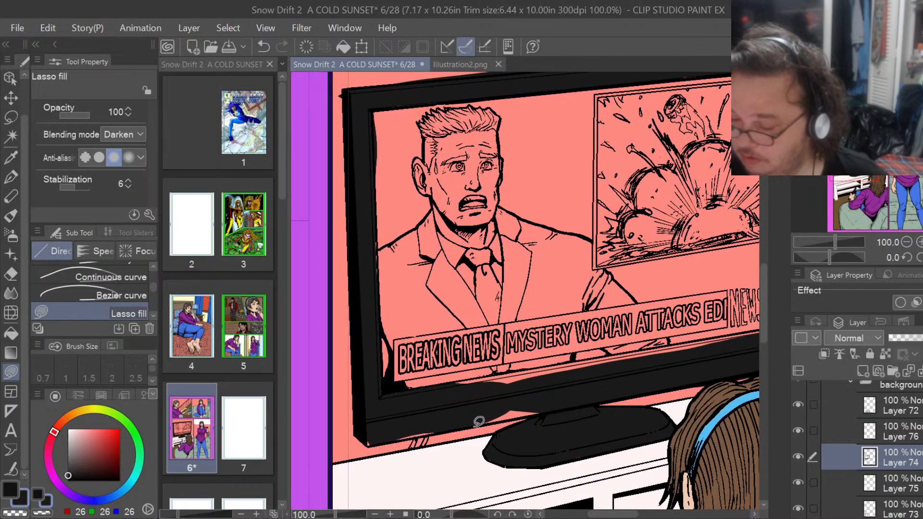
mouse_move(478, 424)
mouse_down()
mouse_move(605, 395)
mouse_move(704, 355)
mouse_move(604, 358)
mouse_move(477, 382)
mouse_up()
drag(627, 515, 647, 516)
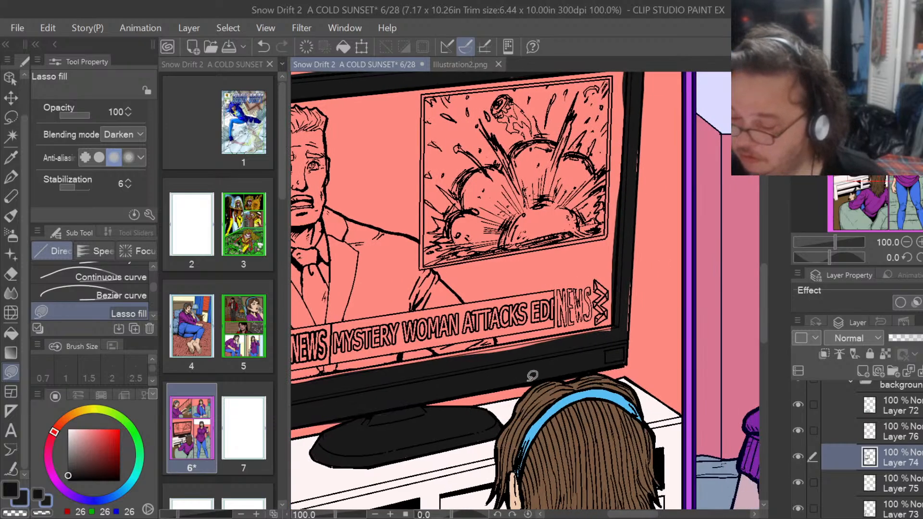
Lower Layer 74's opacity to 65% and lasso-fill the remaining gaps along the TV frame's bottom bezel and lower right edge.
mouse_move(474, 373)
mouse_down()
mouse_move(579, 357)
mouse_move(596, 329)
mouse_move(328, 381)
mouse_up()
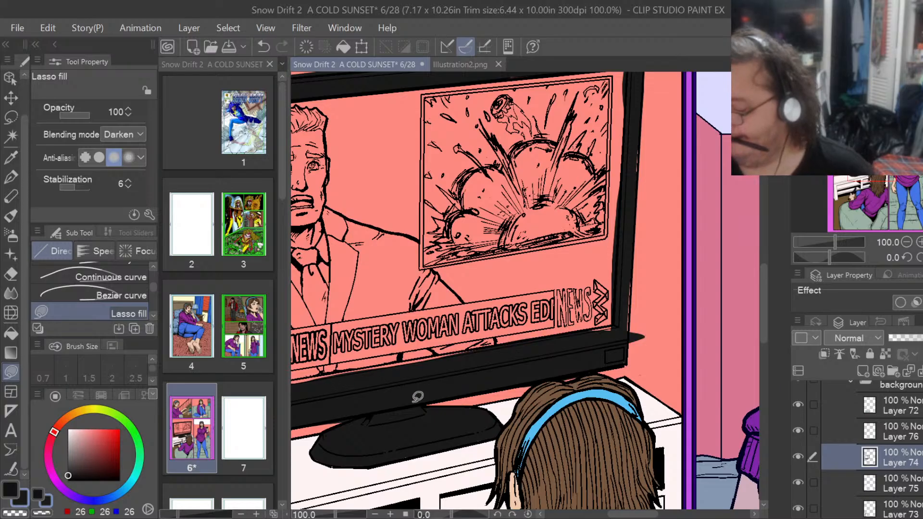
drag(922, 337, 917, 338)
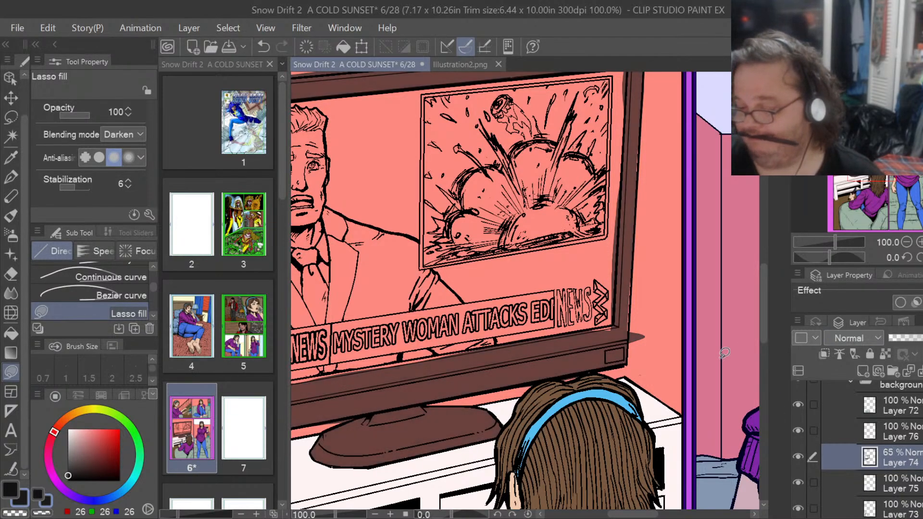
scroll(715, 351, up, 2)
scroll(591, 296, up, 3)
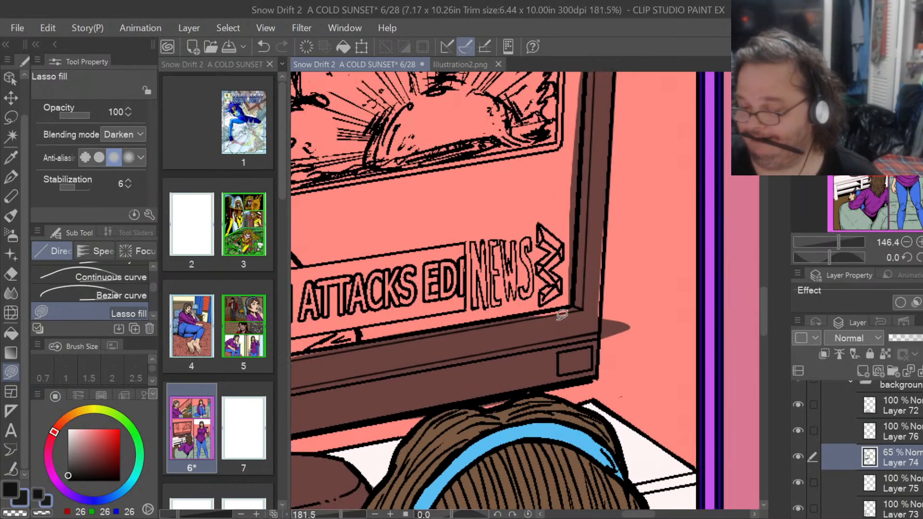
scroll(590, 294, up, 5)
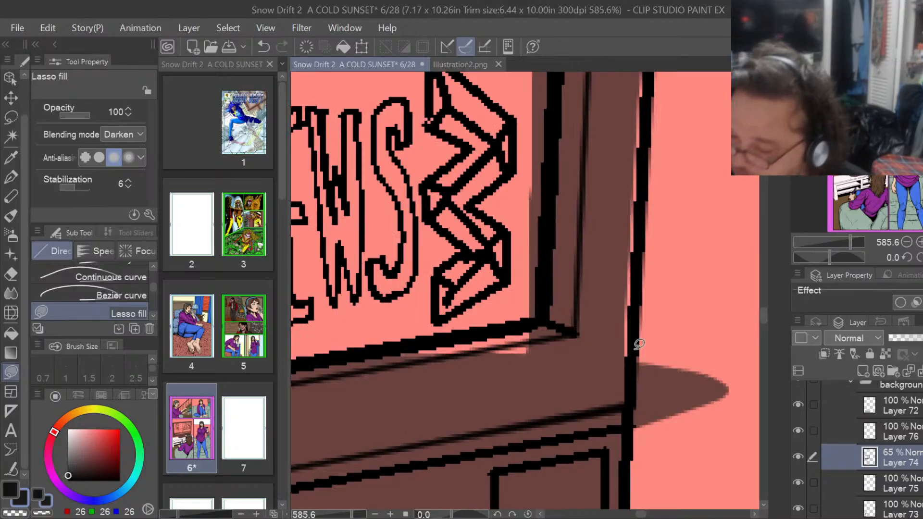
drag(634, 364, 642, 299)
mouse_move(652, 237)
mouse_down()
mouse_move(640, 124)
mouse_move(624, 382)
mouse_up()
mouse_move(518, 387)
mouse_down()
mouse_move(561, 323)
mouse_move(426, 337)
mouse_move(400, 352)
mouse_up()
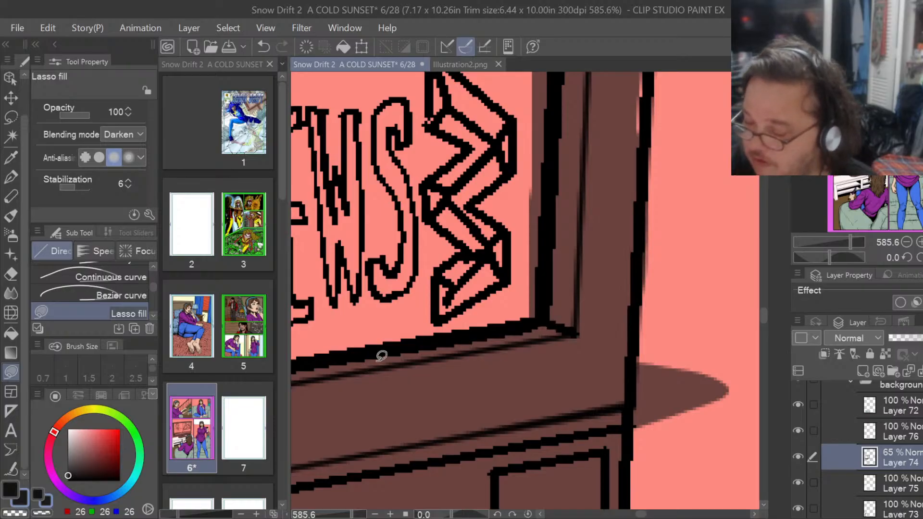
Erase the dark gray spill outside the TV frame's lower right corner and along the inner edge beside the NEWS logo.
scroll(768, 316, down, 3)
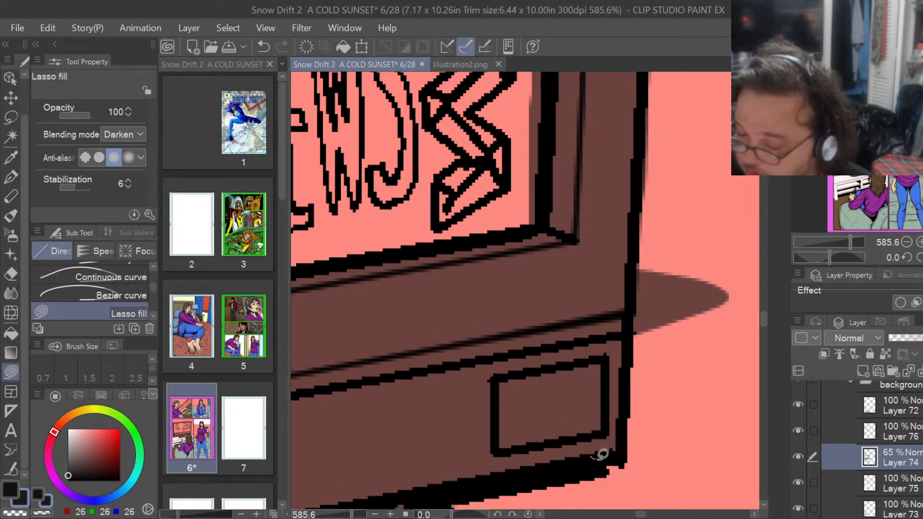
key(e)
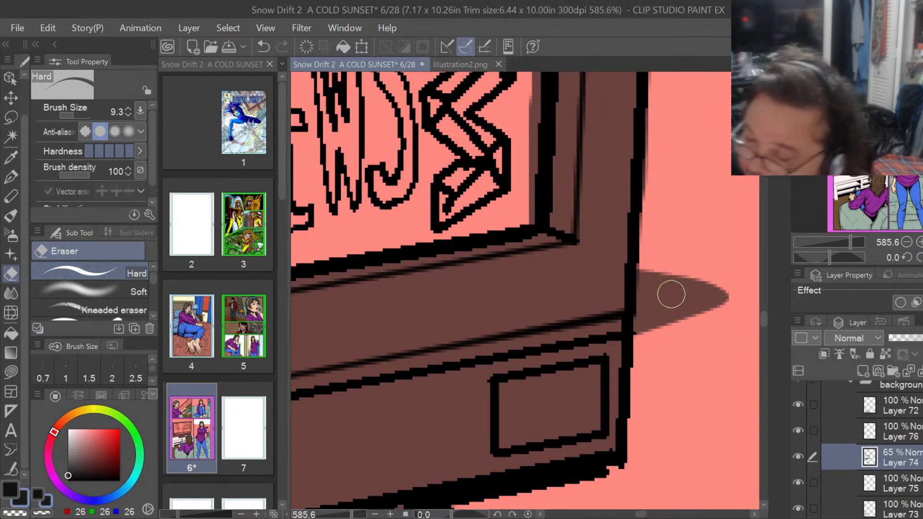
mouse_move(669, 293)
mouse_down()
mouse_move(644, 328)
mouse_move(652, 247)
mouse_move(676, 269)
mouse_move(682, 326)
mouse_move(711, 294)
mouse_move(665, 267)
mouse_move(517, 223)
mouse_move(529, 106)
mouse_move(526, 120)
mouse_up()
scroll(763, 319, up, 5)
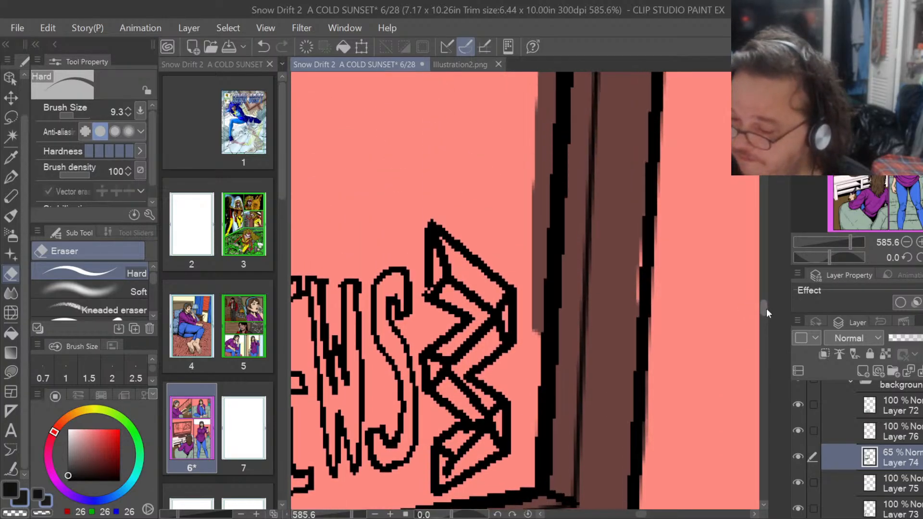
mouse_move(533, 324)
mouse_down()
mouse_move(540, 95)
mouse_move(512, 129)
mouse_up()
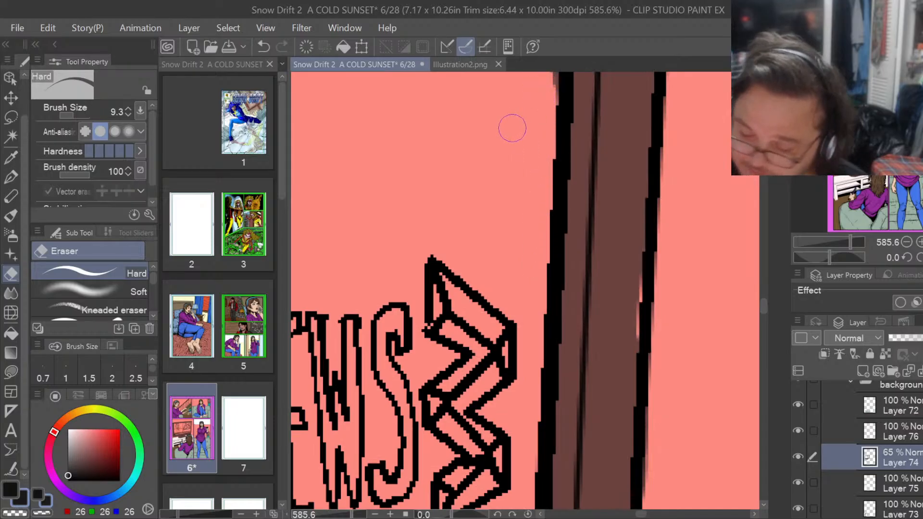
Lasso-fill the gap on the right side's outer edge and erase the spill inside the frame beside the explosion picture's lower corner.
click(12, 373)
mouse_move(636, 298)
mouse_down()
mouse_move(637, 354)
mouse_move(647, 318)
mouse_move(649, 220)
mouse_up()
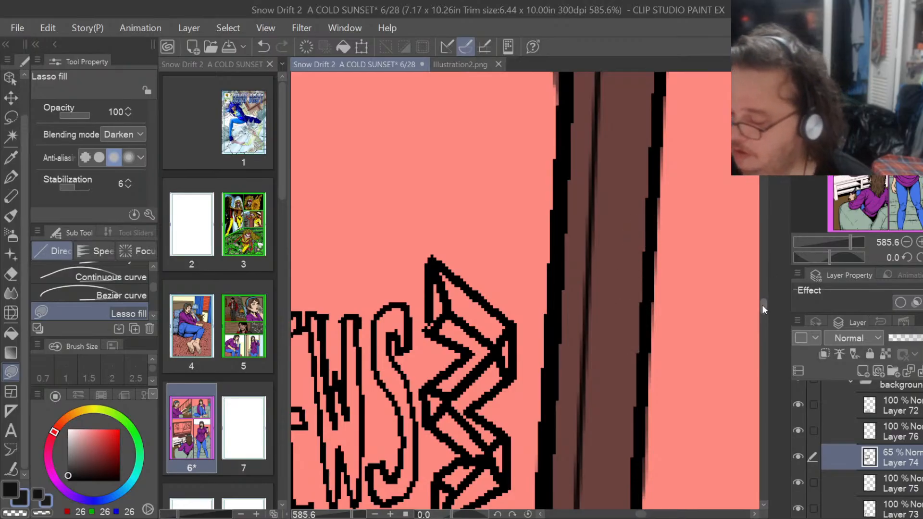
drag(763, 304, 761, 289)
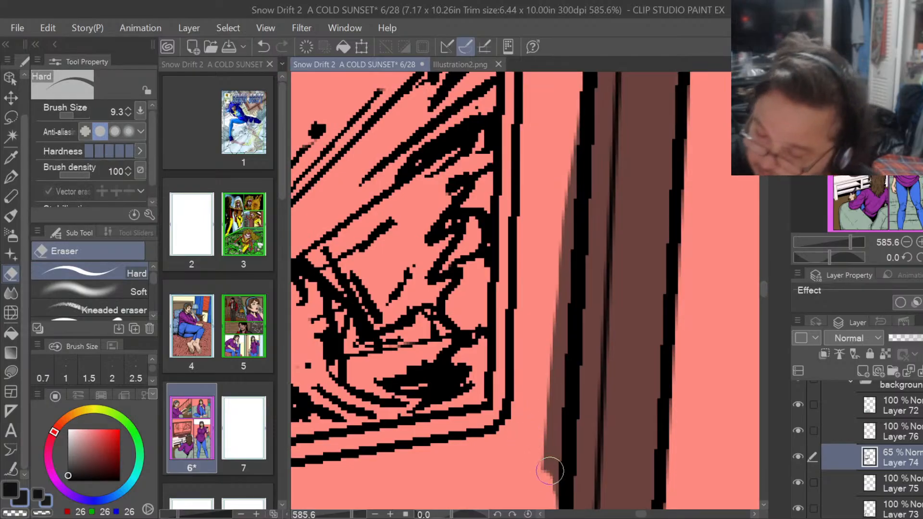
mouse_move(552, 499)
mouse_down()
mouse_move(549, 317)
mouse_move(560, 226)
mouse_up()
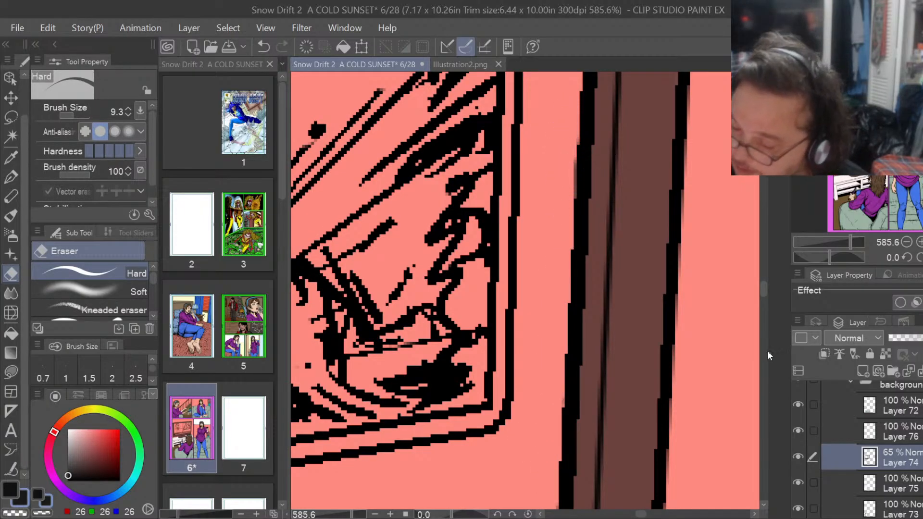
drag(763, 291, 762, 297)
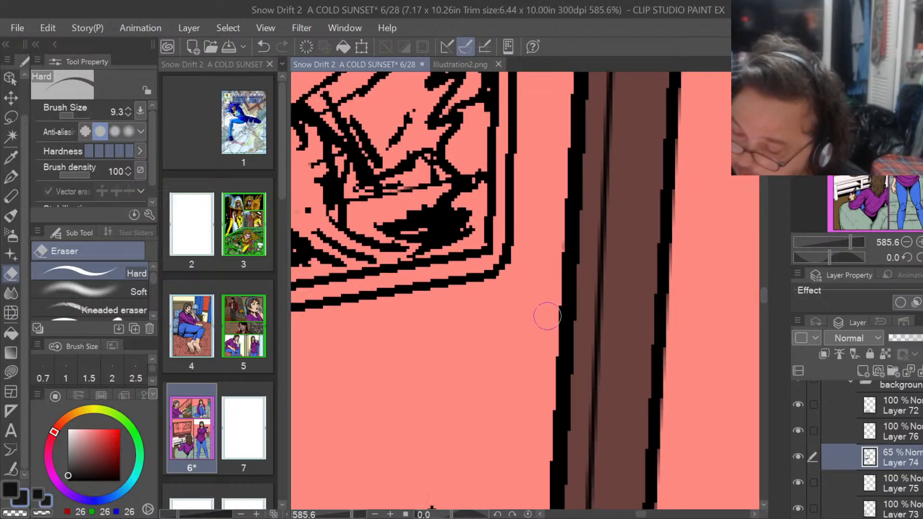
Lasso-fill the gap higher on the right side's outer edge and erase the spill along its upper inner edge.
drag(762, 298, 769, 275)
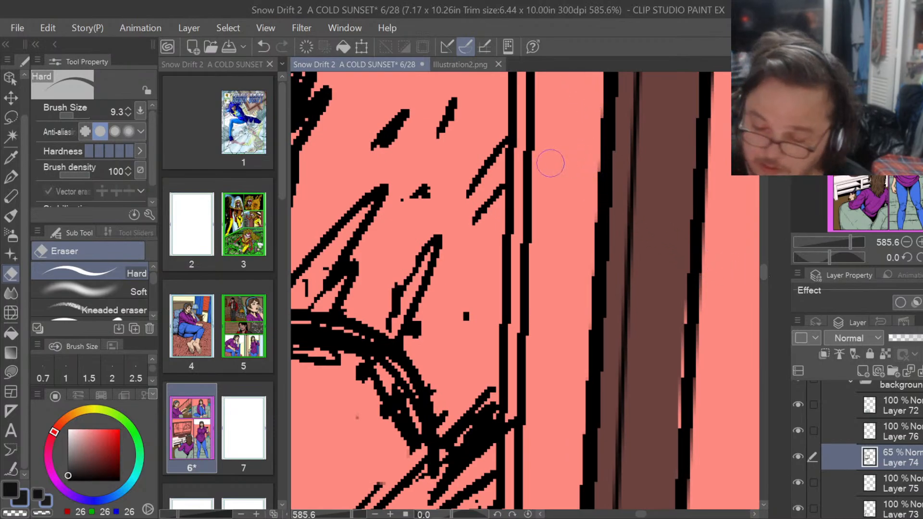
click(10, 371)
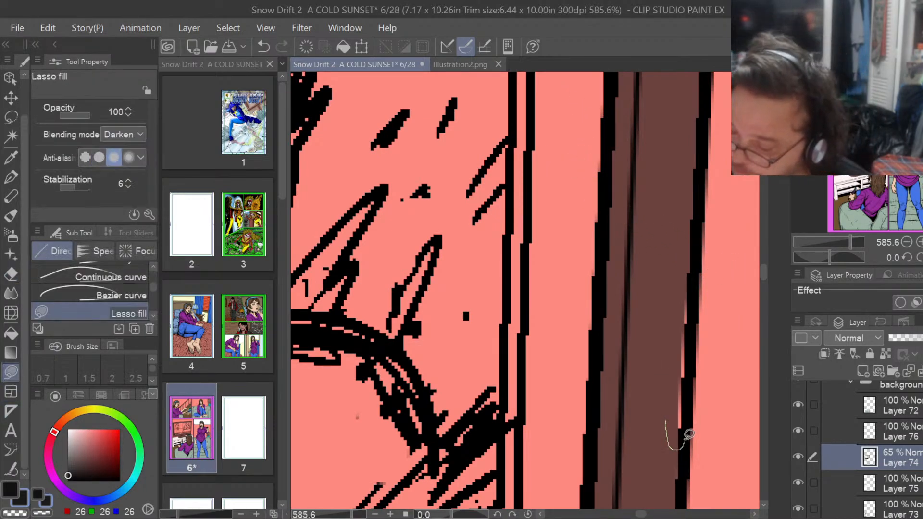
drag(698, 276, 657, 396)
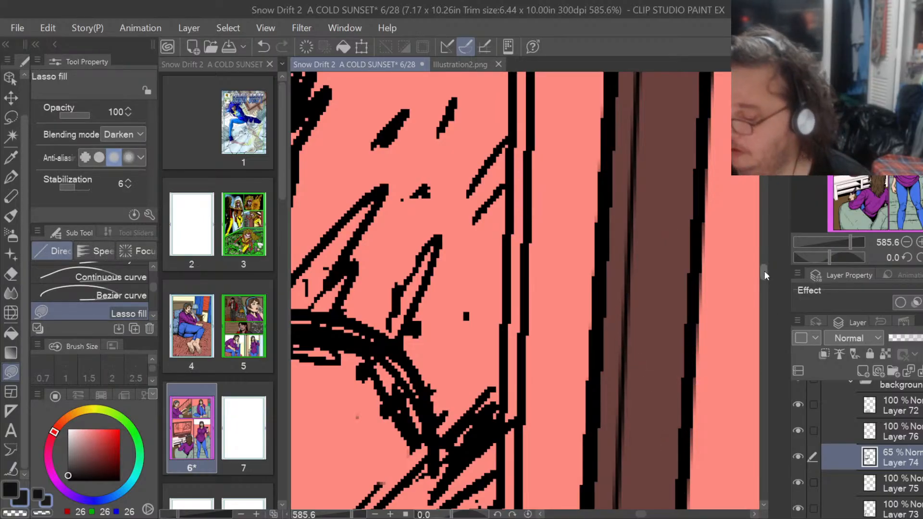
scroll(765, 275, up, 1)
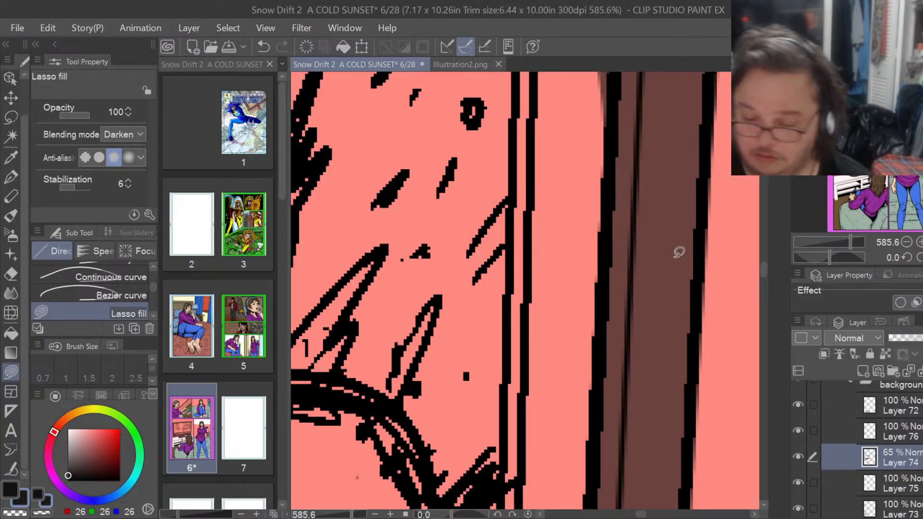
key(e)
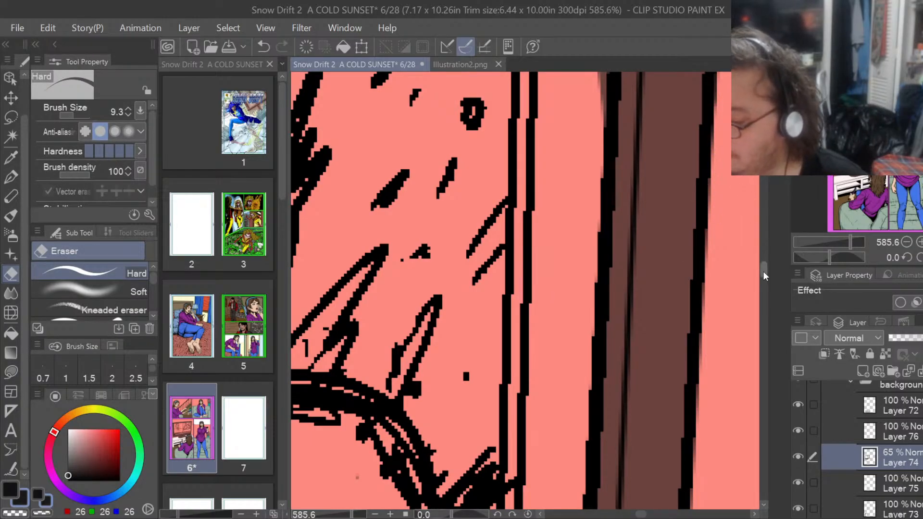
drag(763, 272, 765, 259)
drag(598, 388, 606, 177)
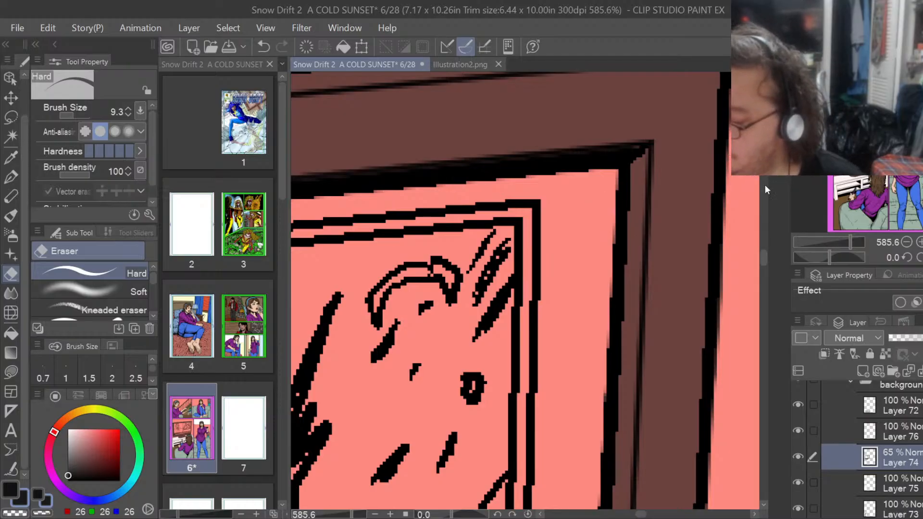
Lasso-fill the small gaps in the TV frame's upper right corner and along the right part of its top edge.
drag(764, 263, 762, 237)
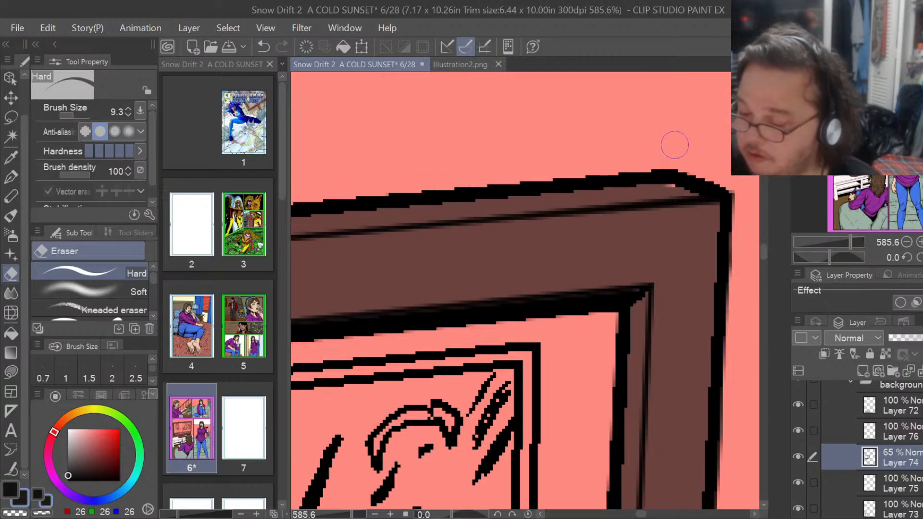
click(12, 373)
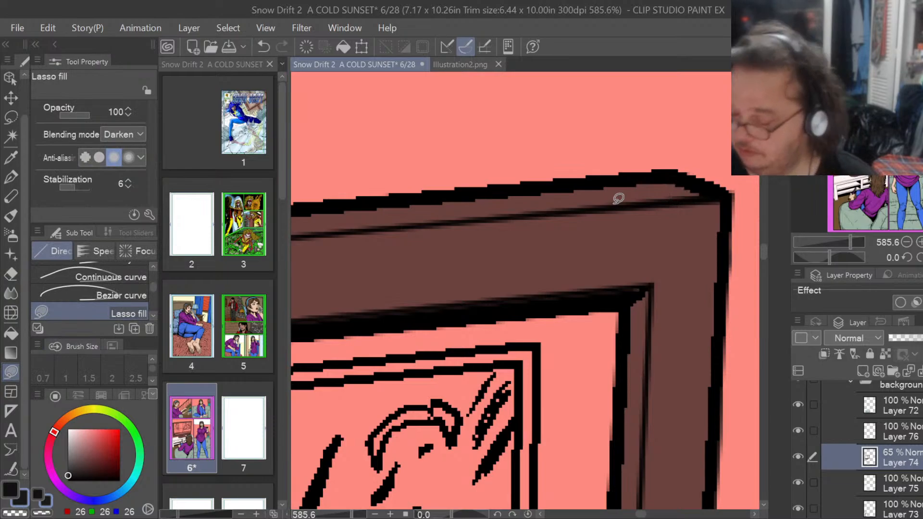
drag(642, 515, 625, 517)
mouse_move(506, 362)
mouse_down()
mouse_move(549, 361)
mouse_move(635, 324)
mouse_move(495, 335)
mouse_up()
drag(629, 515, 627, 515)
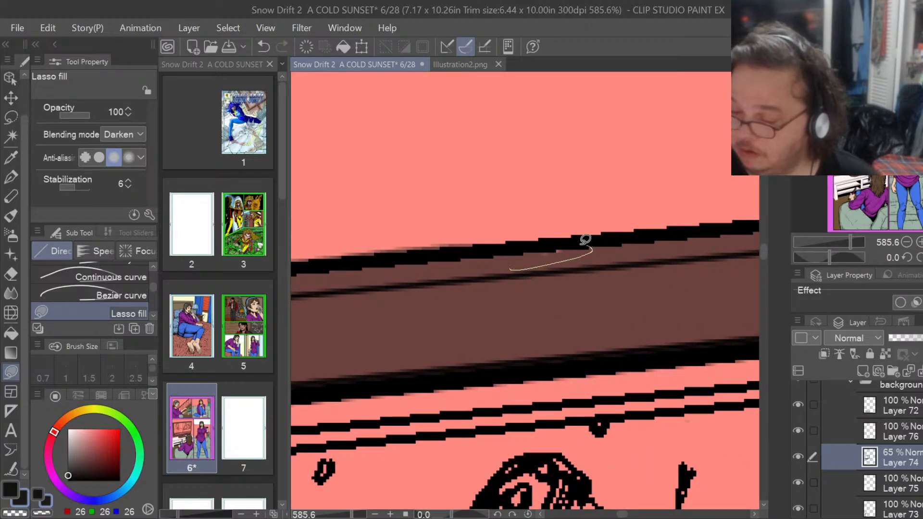
drag(623, 516, 611, 515)
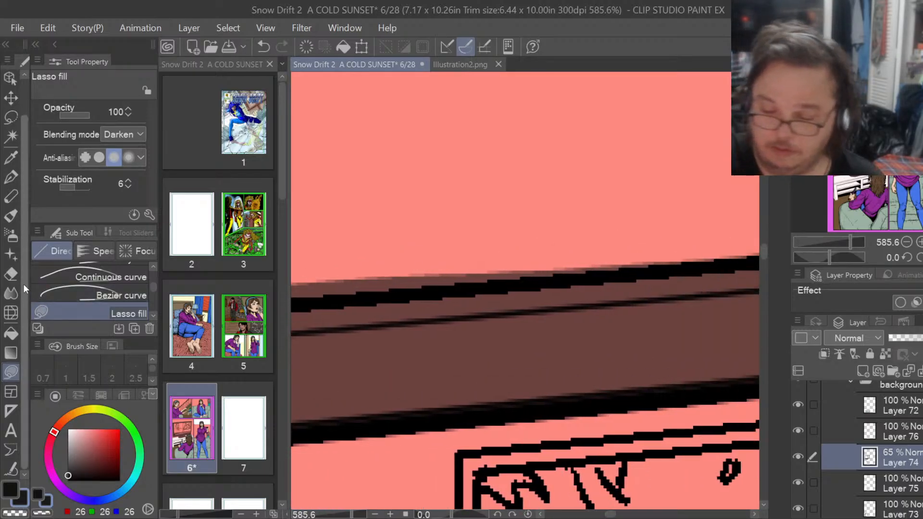
Erase the dark gray spill above the TV frame's top edge, from the explosion picture toward the newscaster.
key(e)
drag(311, 284, 572, 259)
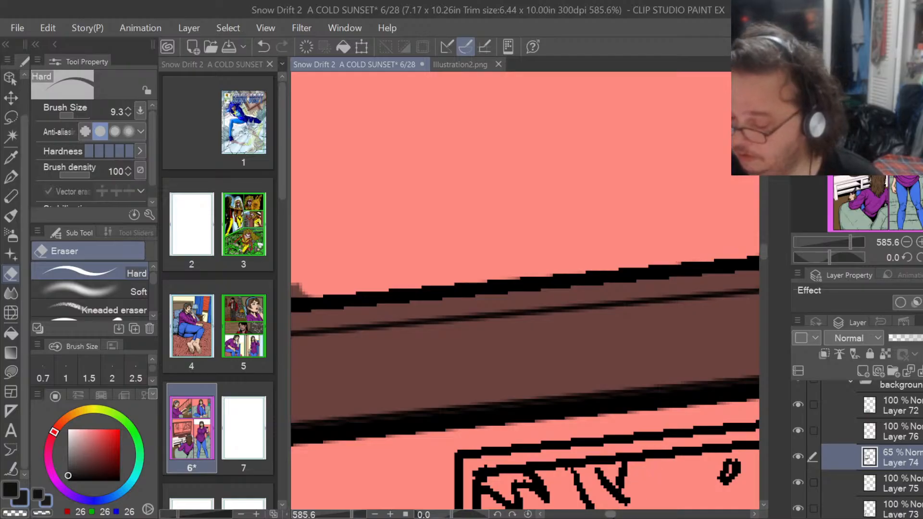
drag(615, 516, 618, 516)
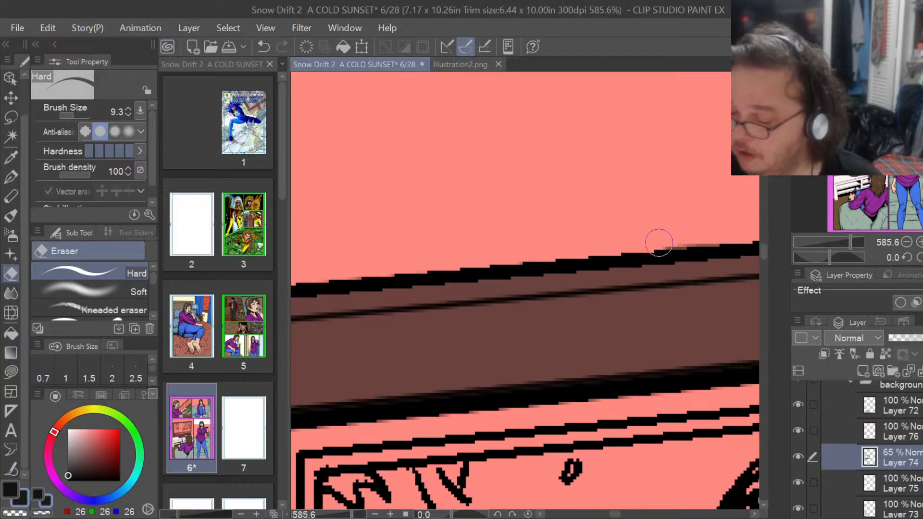
scroll(624, 498, down, 3)
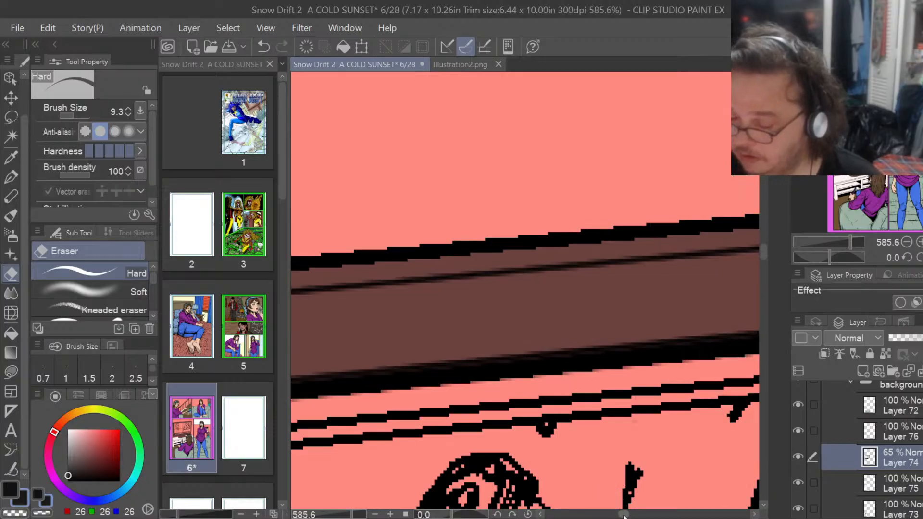
drag(623, 515, 602, 515)
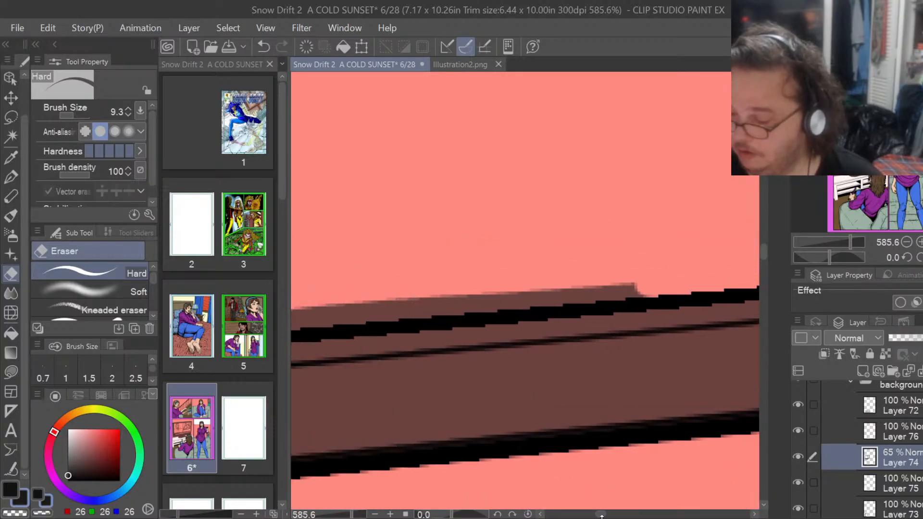
drag(763, 251, 762, 255)
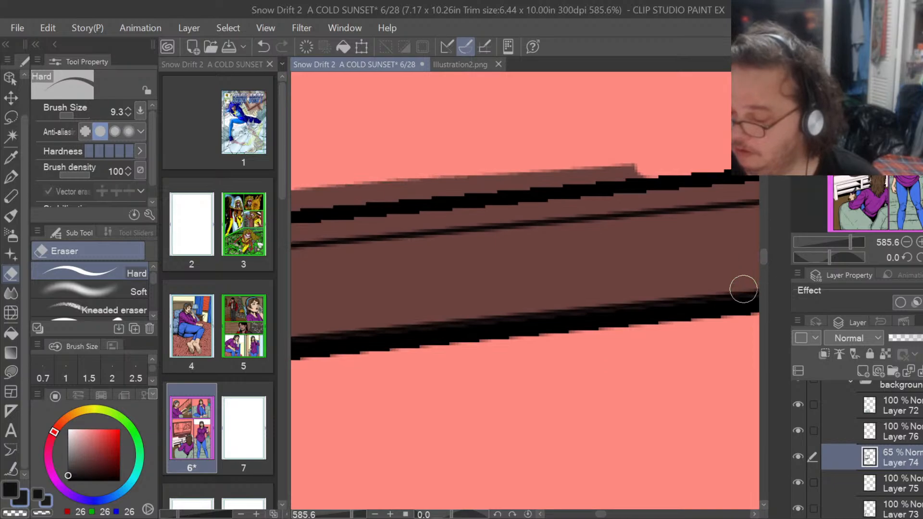
mouse_move(382, 221)
mouse_down()
mouse_move(326, 191)
mouse_move(447, 177)
mouse_move(319, 200)
mouse_move(610, 168)
mouse_up()
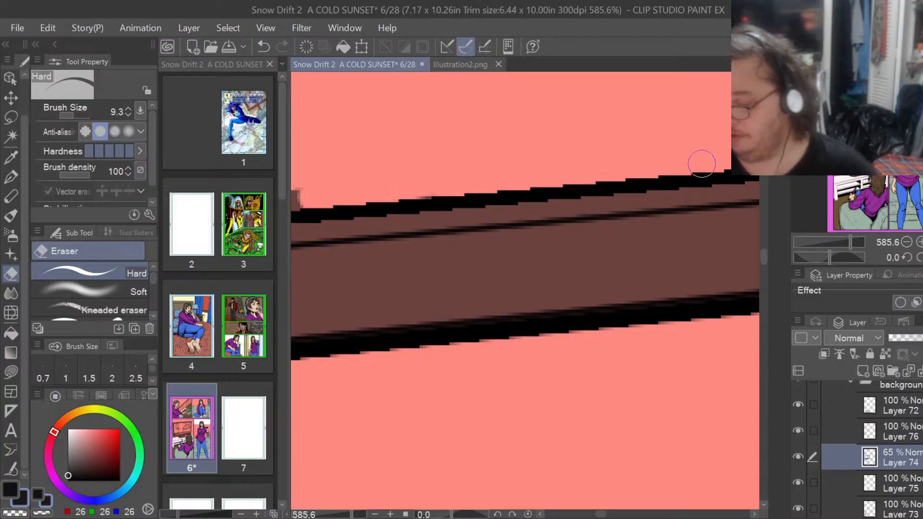
Erase the dark gray spill above the stretch of the TV frame's top edge over the newscaster's hair.
drag(604, 515, 590, 515)
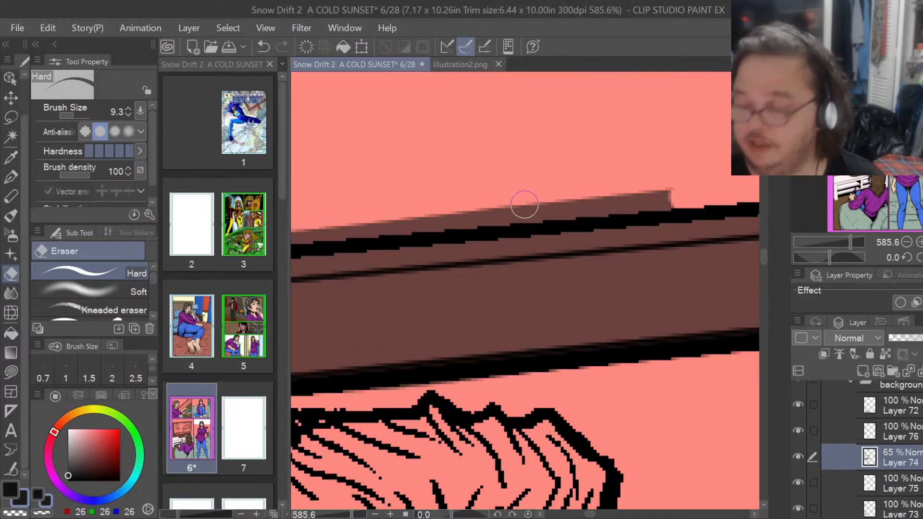
drag(477, 218, 673, 195)
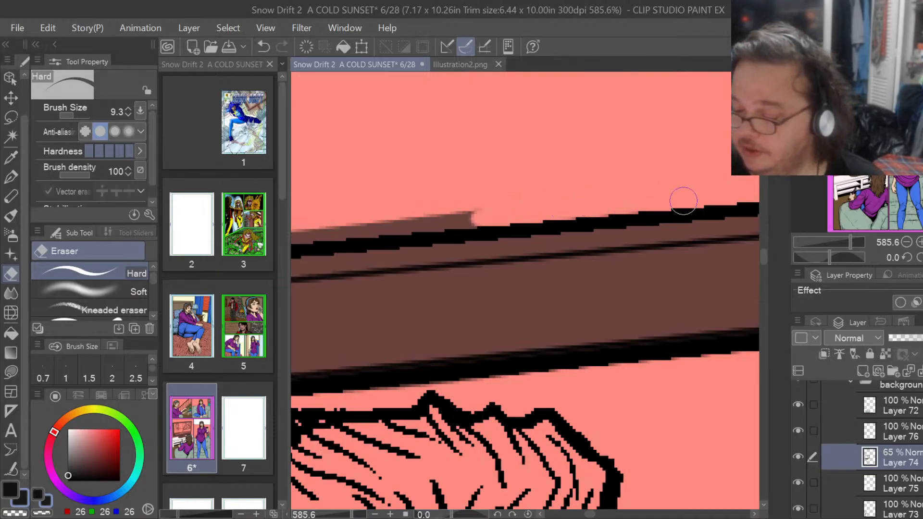
drag(518, 212, 366, 225)
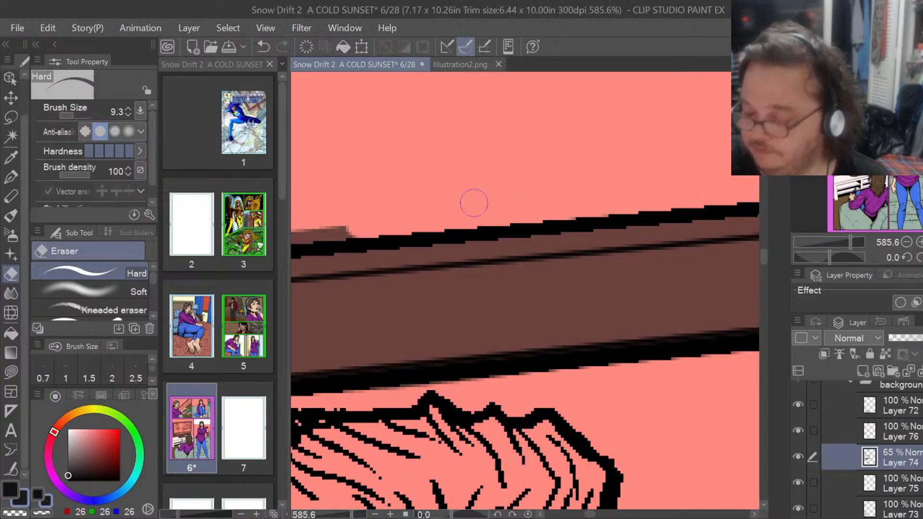
drag(590, 515, 580, 515)
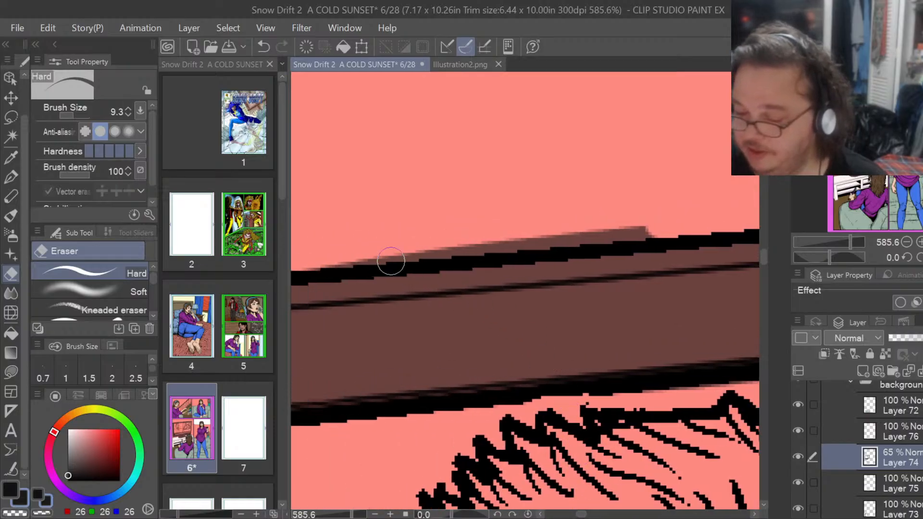
drag(312, 260, 518, 231)
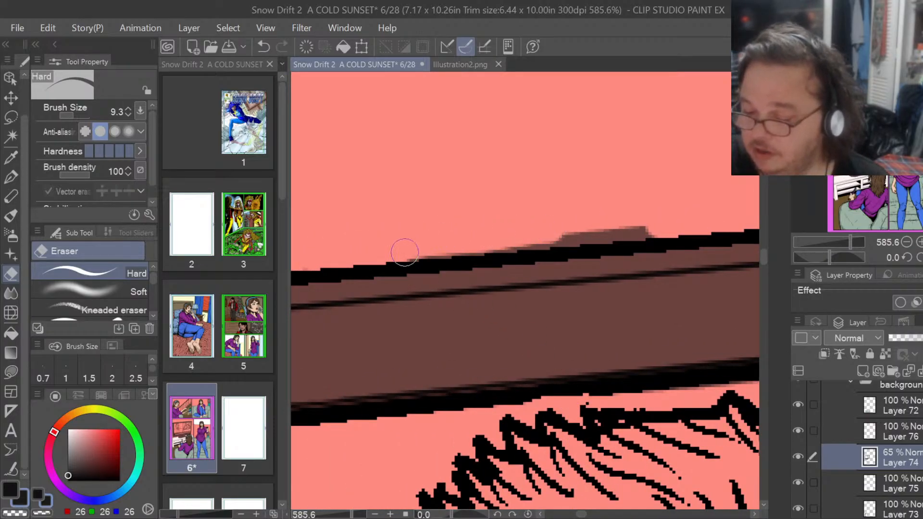
drag(405, 252, 602, 231)
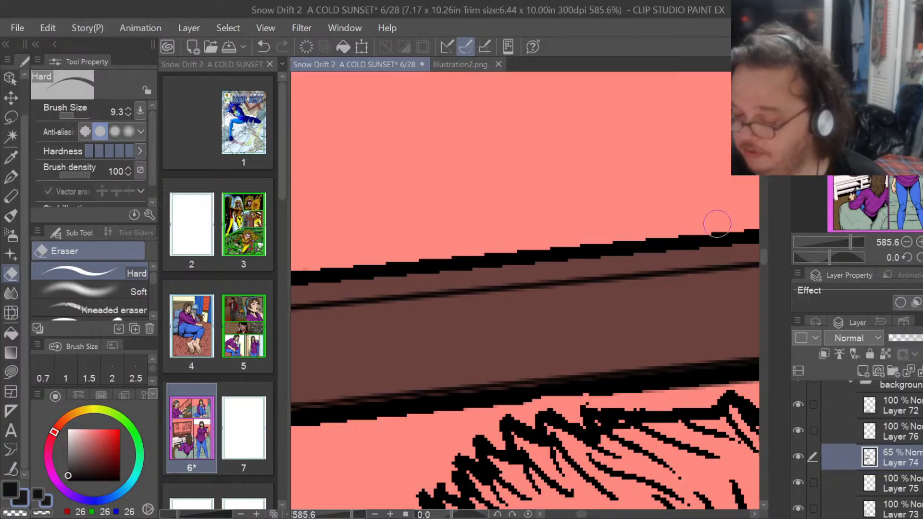
Erase the dark gray spill inside the screen along the inner edge of the TV frame's left side.
drag(581, 515, 563, 514)
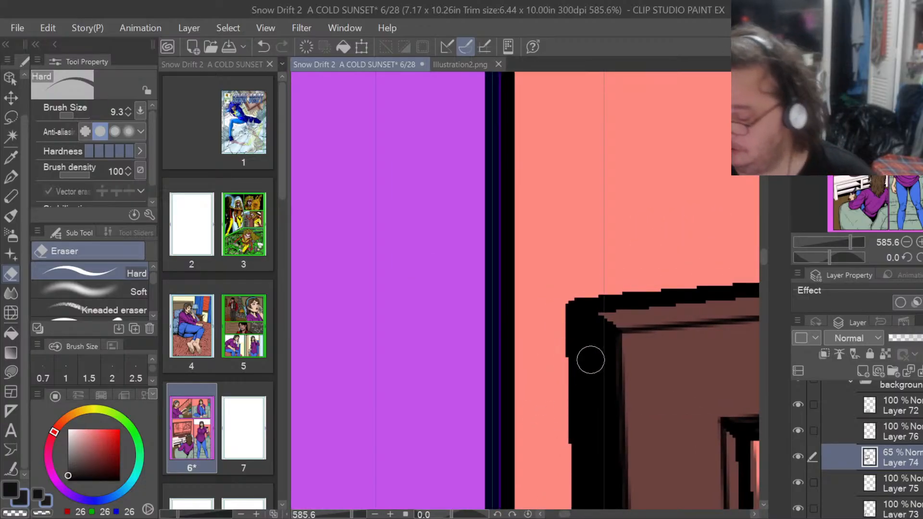
drag(565, 515, 568, 514)
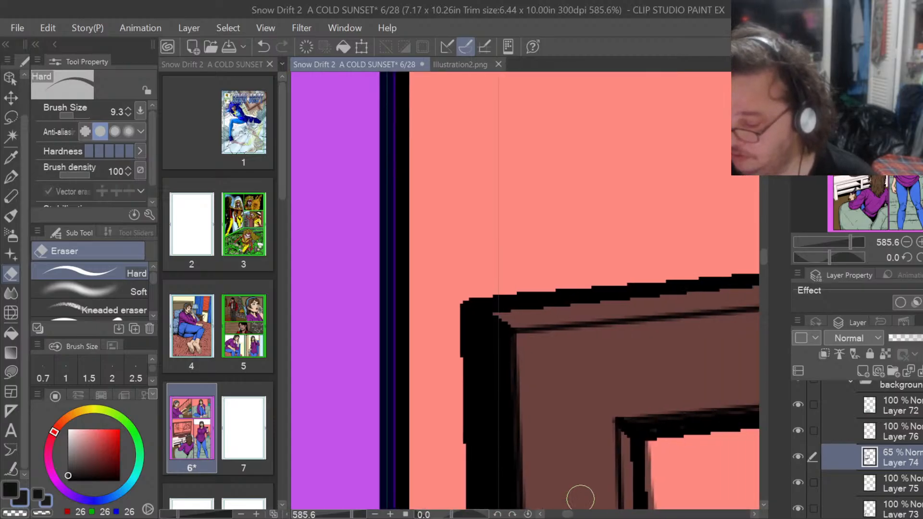
drag(765, 253, 765, 269)
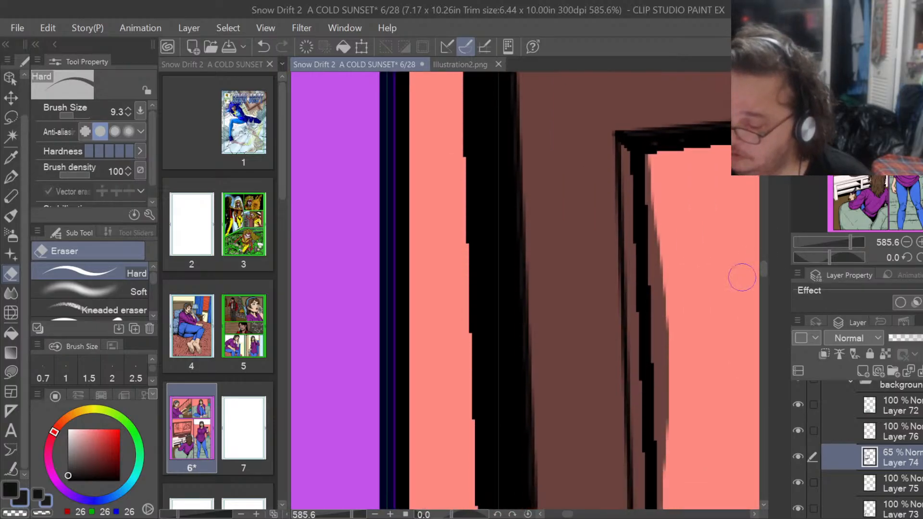
drag(668, 487, 659, 240)
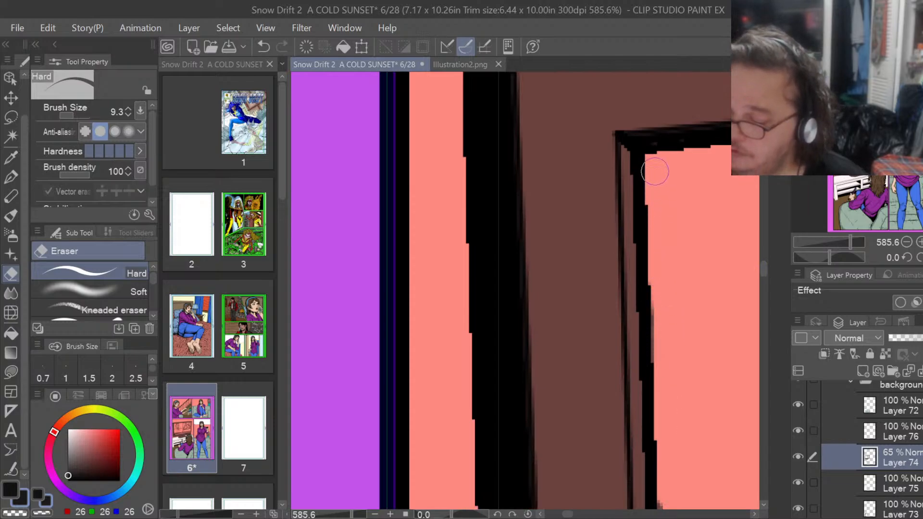
drag(764, 270, 767, 281)
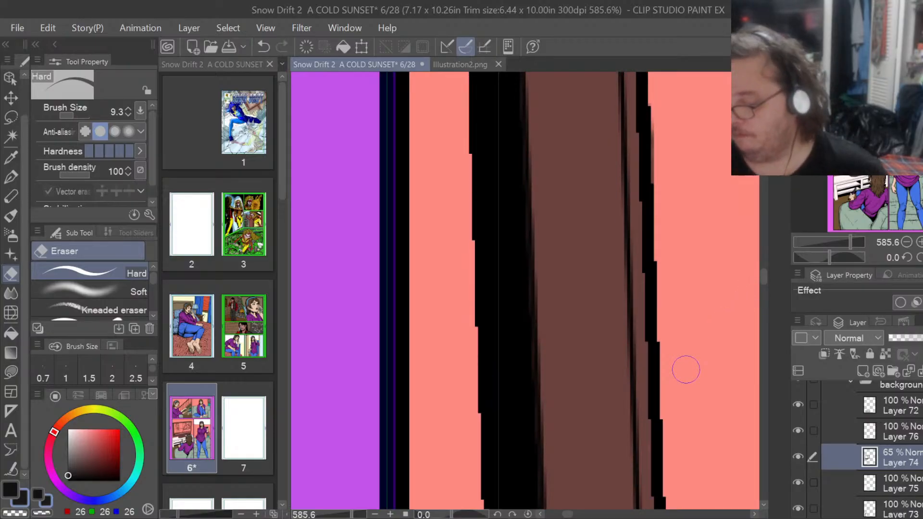
Lasso-fill the thin gap lower along the inner edge of the TV frame's left side.
drag(760, 278, 765, 302)
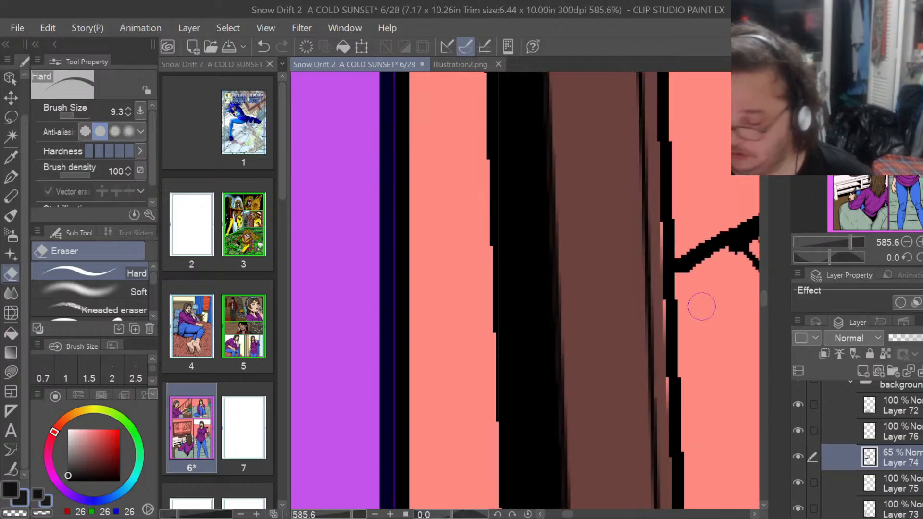
click(10, 372)
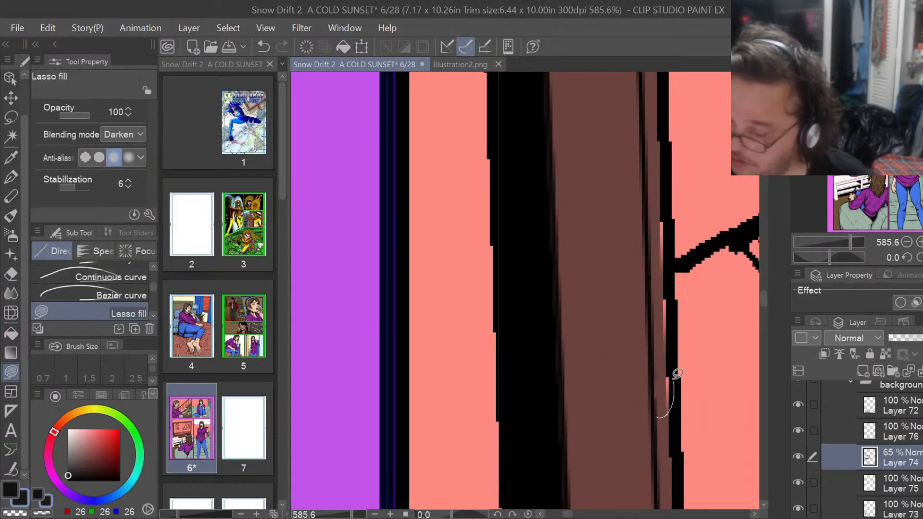
drag(677, 373, 673, 312)
mouse_move(672, 253)
mouse_down()
mouse_move(666, 230)
mouse_move(642, 204)
mouse_up()
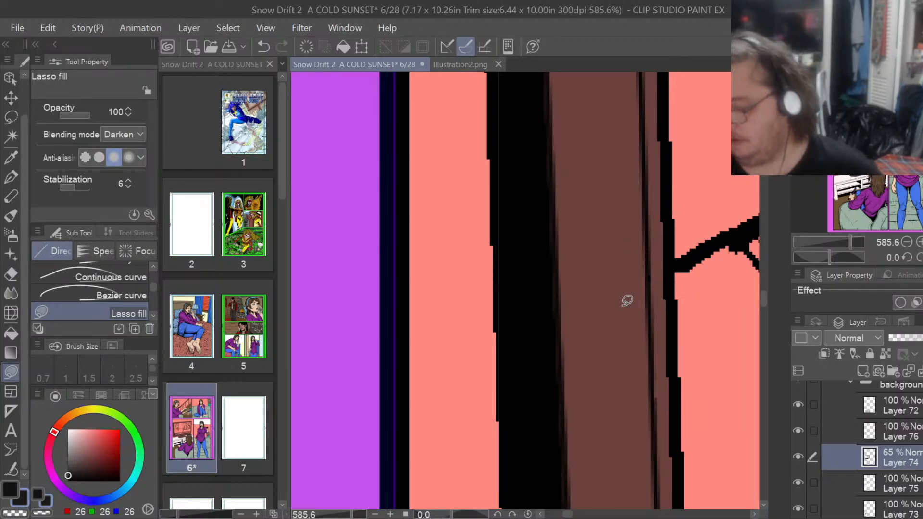
Lasso-fill the gap in the TV frame's lower left corner and touch up the adjoining stretch of its bottom edge.
drag(763, 302, 769, 338)
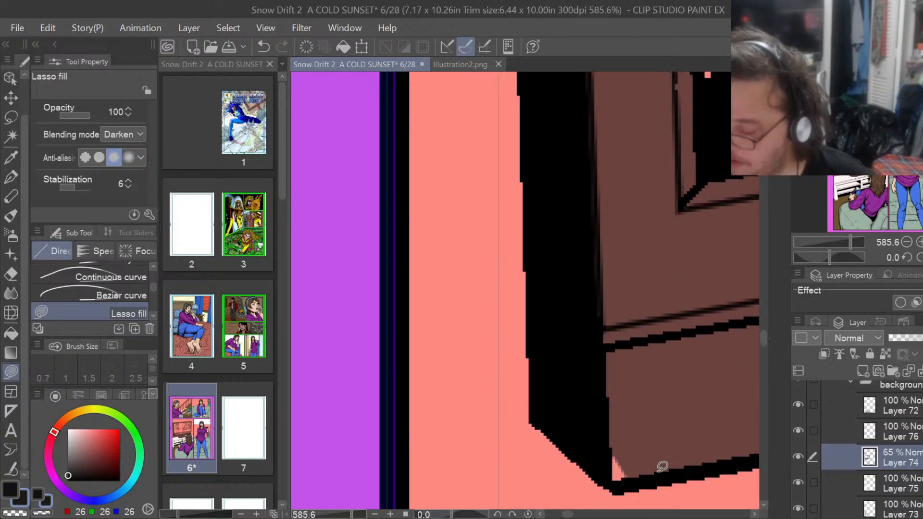
mouse_move(647, 476)
mouse_down()
mouse_move(620, 485)
mouse_move(599, 447)
mouse_move(607, 434)
mouse_up()
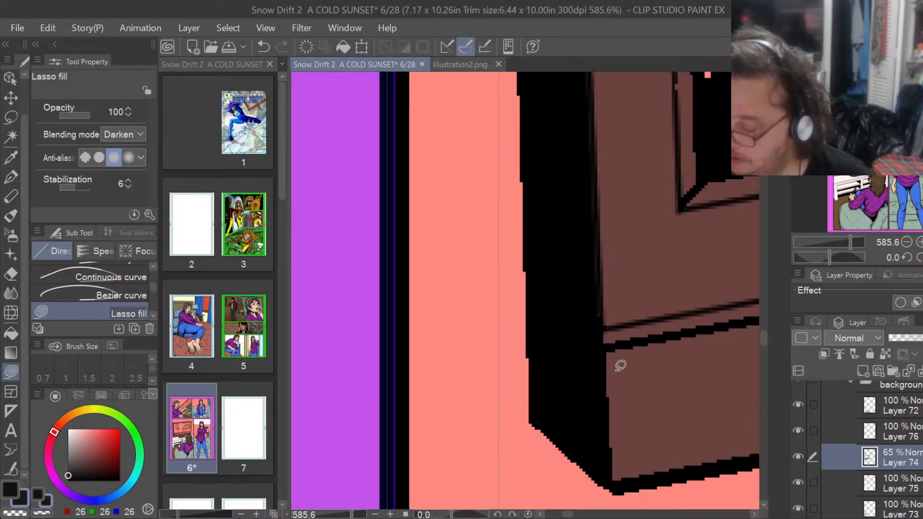
drag(572, 515, 583, 515)
mouse_move(376, 458)
mouse_down()
mouse_move(613, 415)
mouse_move(648, 399)
mouse_move(589, 369)
mouse_move(358, 413)
mouse_up()
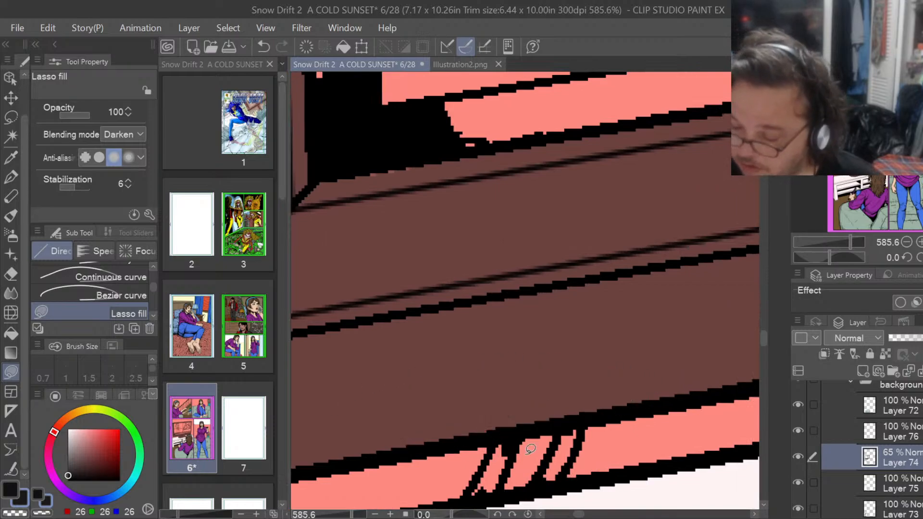
Lasso-fill the two narrow slanted supports beneath the TV frame's bottom edge in dark gray.
drag(501, 439, 487, 462)
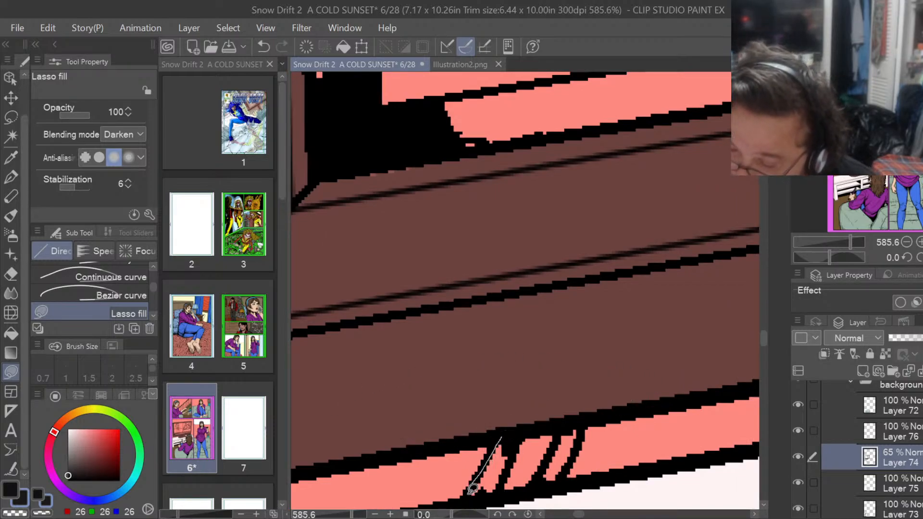
mouse_move(522, 426)
mouse_down()
mouse_move(559, 442)
mouse_move(544, 475)
mouse_up()
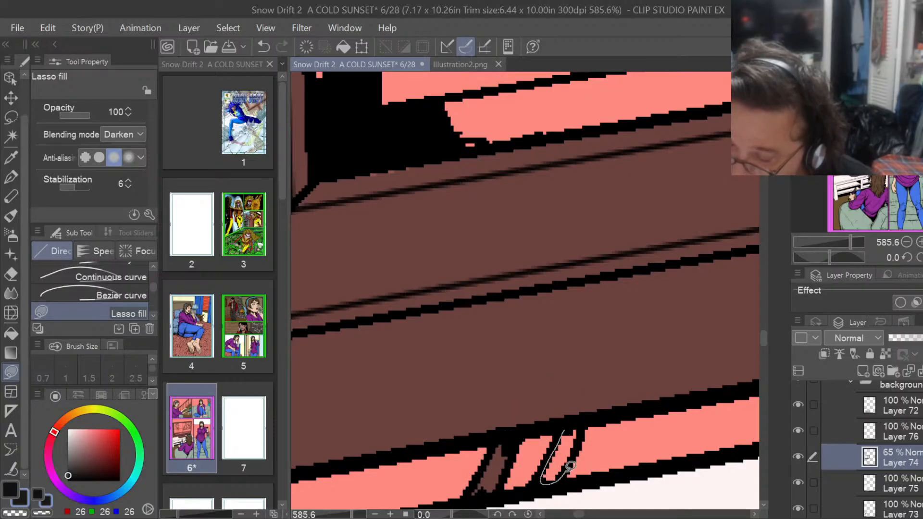
drag(583, 439, 575, 410)
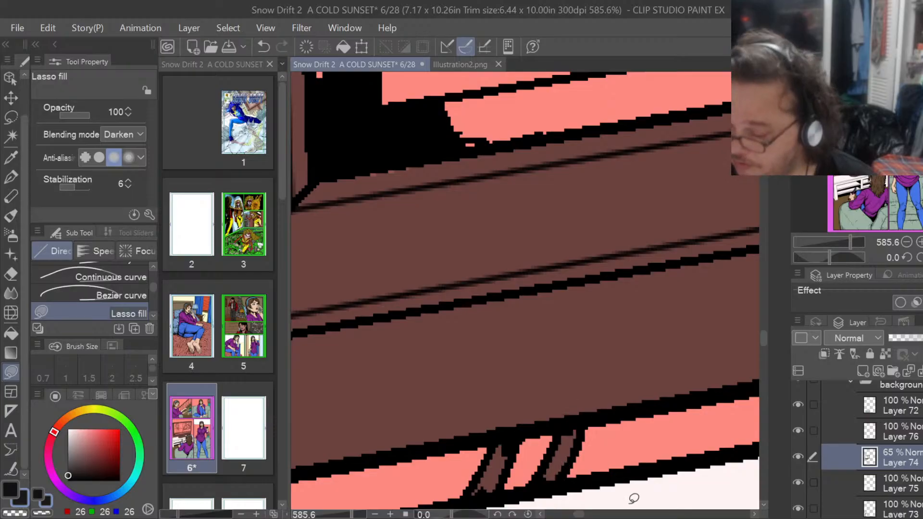
Lasso-fill the gap along the TV frame's lower inner edge, left of the news banner lettering.
drag(580, 516, 587, 516)
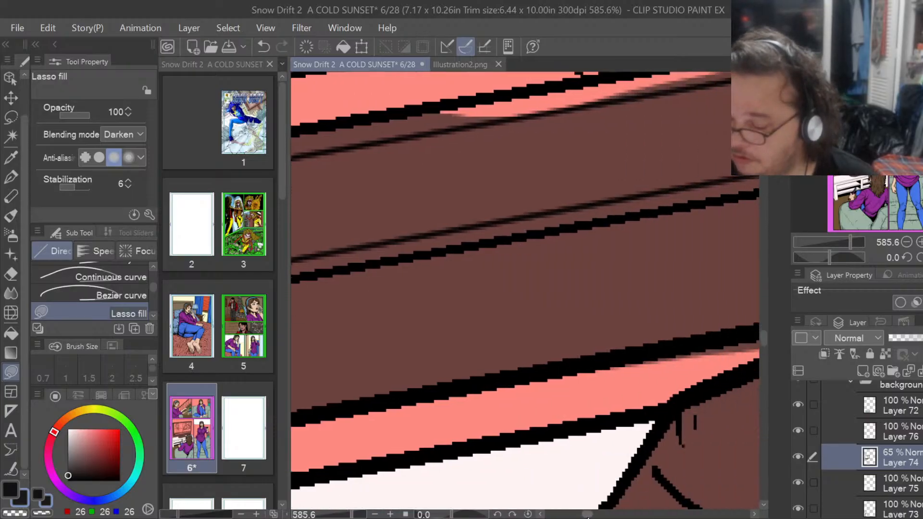
scroll(764, 337, up, 2)
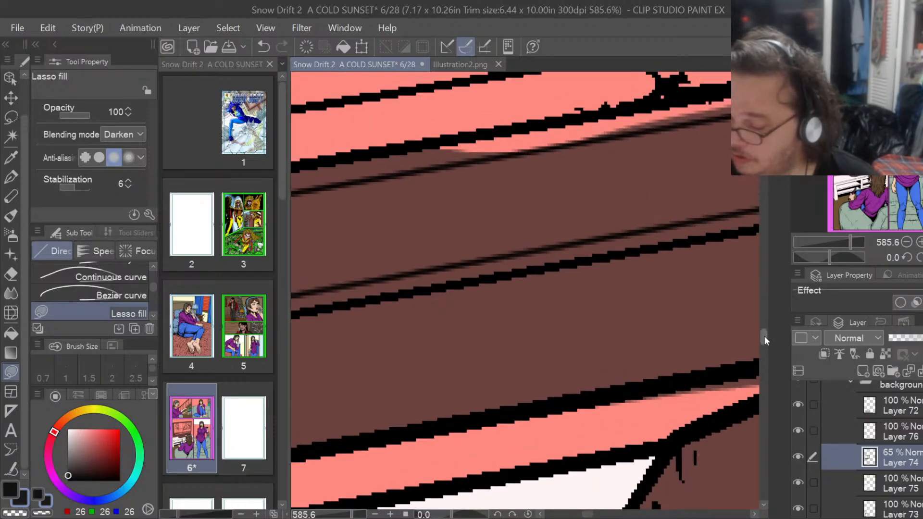
mouse_move(533, 196)
mouse_down()
mouse_move(715, 113)
mouse_move(608, 111)
mouse_move(411, 159)
mouse_up()
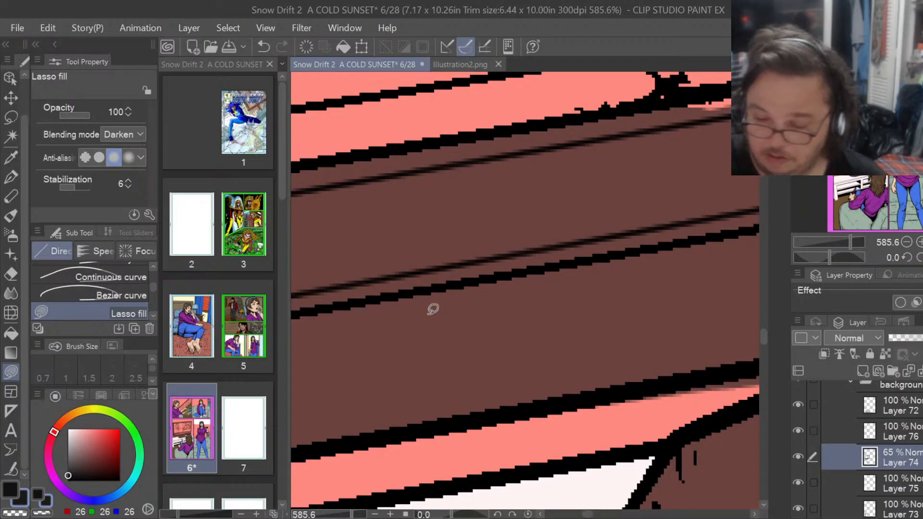
Erase the dark gray spill below the TV frame's bottom edge, in the pink wedge above the dark shape.
key(e)
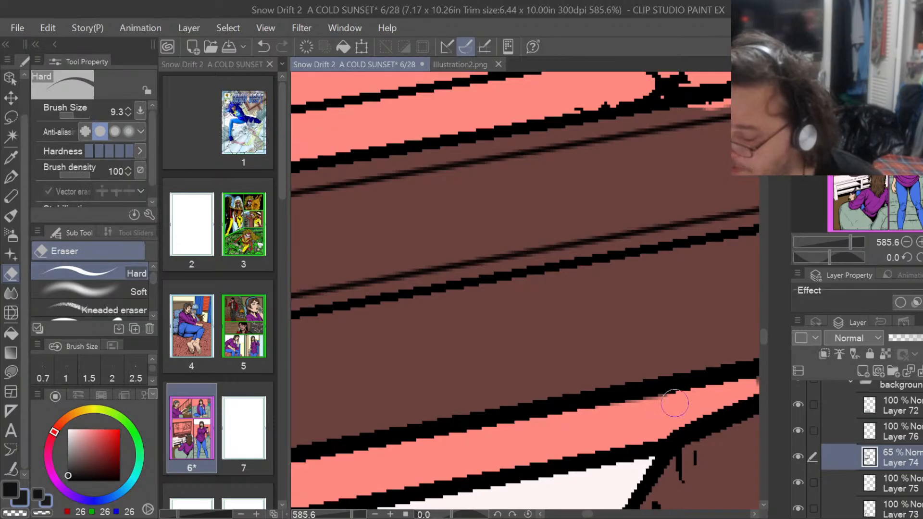
drag(592, 515, 596, 515)
drag(729, 357, 651, 383)
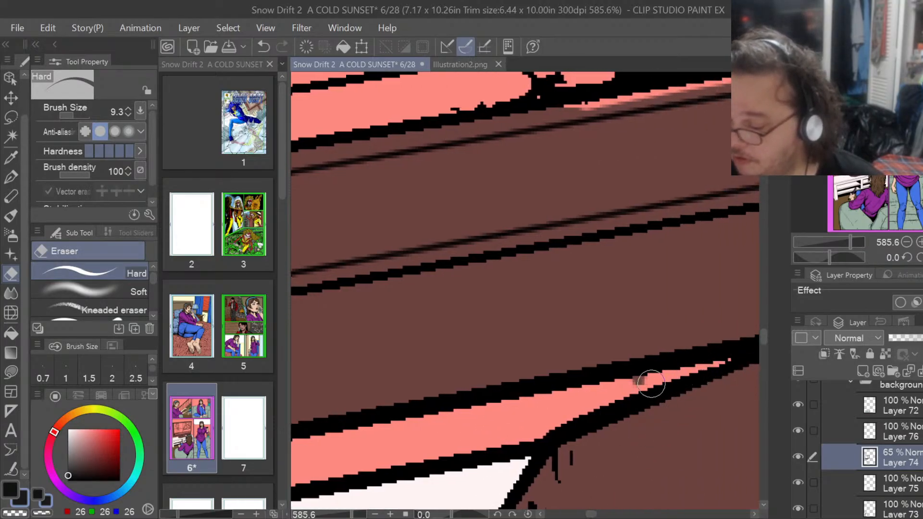
Lasso-fill the next gap to the right along the TV frame's lower inner edge, between the screen outline and the thin bevel line.
click(11, 372)
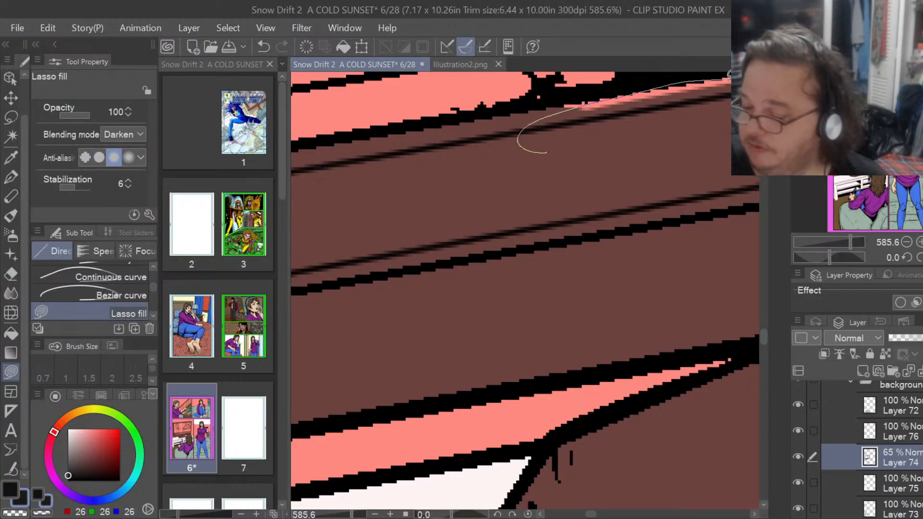
drag(729, 74, 617, 147)
drag(556, 100, 551, 104)
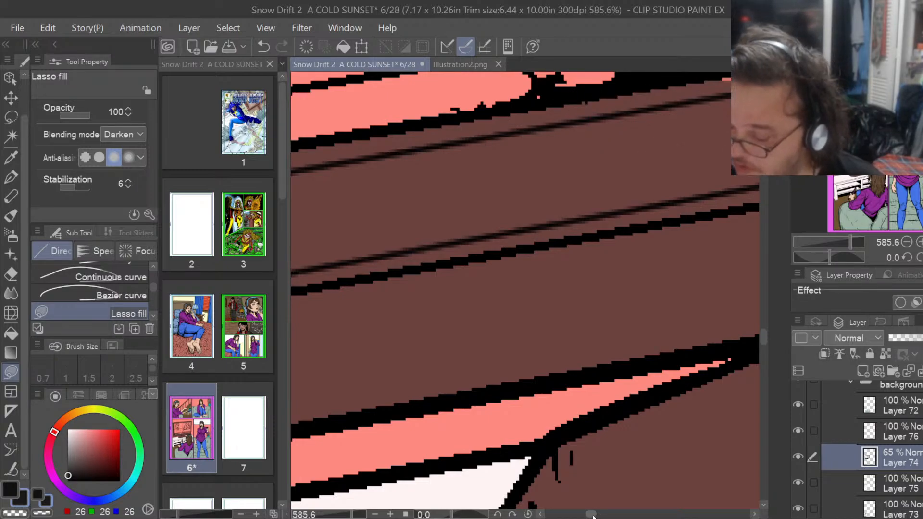
Lasso-fill the gap along the TV frame's lower inner edge beneath the "MISTERY" lettering.
drag(593, 518, 600, 517)
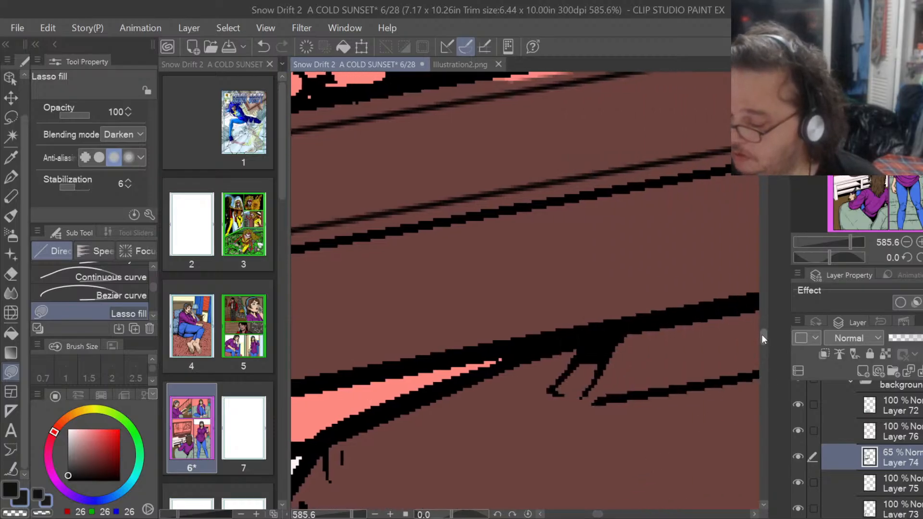
drag(761, 334, 764, 329)
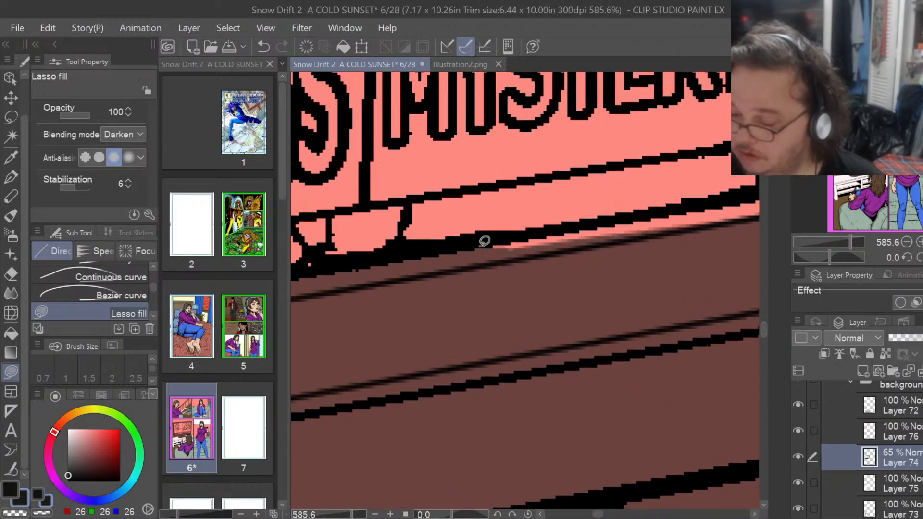
drag(560, 285, 690, 230)
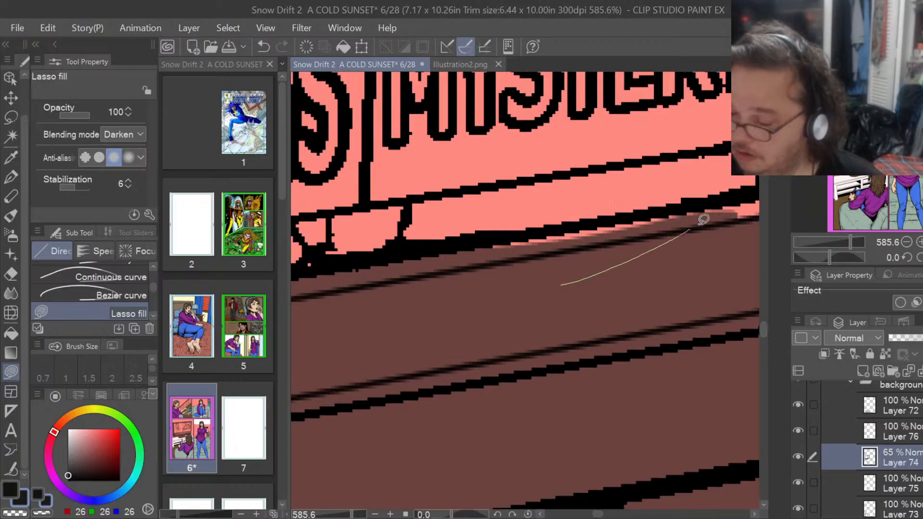
drag(624, 214, 495, 250)
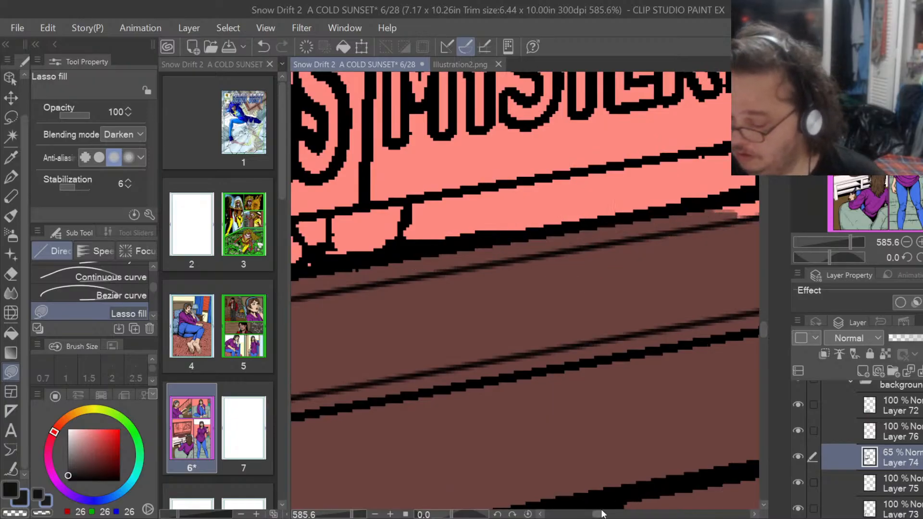
Lasso-fill the remaining gap along the TV frame's lower inner edge beneath the "WOMAN" lettering.
drag(598, 515, 606, 515)
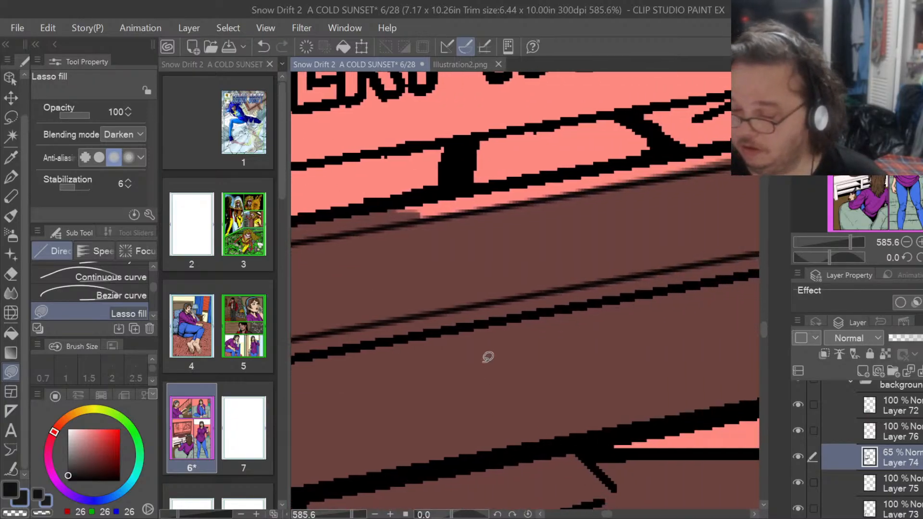
mouse_move(391, 262)
mouse_down()
mouse_move(462, 244)
mouse_move(677, 154)
mouse_move(533, 168)
mouse_move(391, 206)
mouse_move(390, 259)
mouse_up()
drag(606, 515, 617, 515)
mouse_move(444, 222)
mouse_down()
mouse_move(710, 120)
mouse_move(406, 154)
mouse_up()
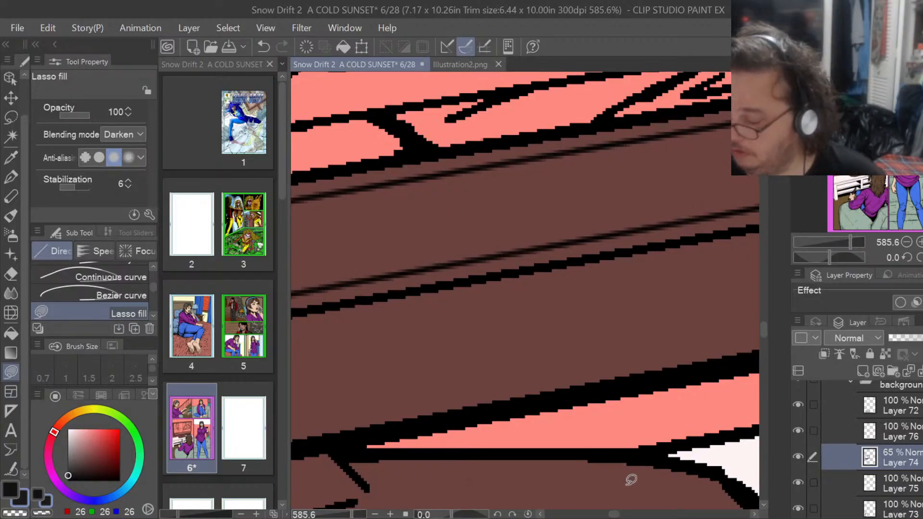
Erase the dark gray spill below the TV frame's bottom edge, beside and just above the woman's brown hair.
scroll(764, 329, up, 2)
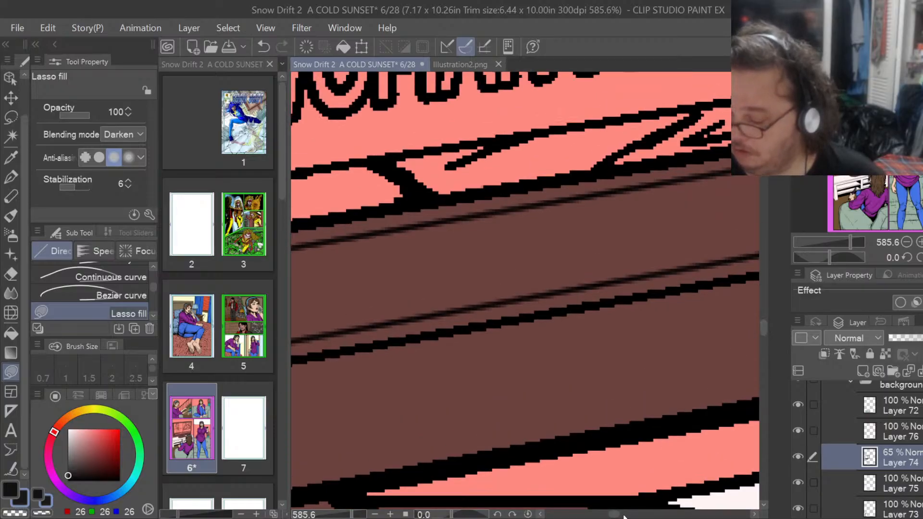
drag(619, 515, 628, 515)
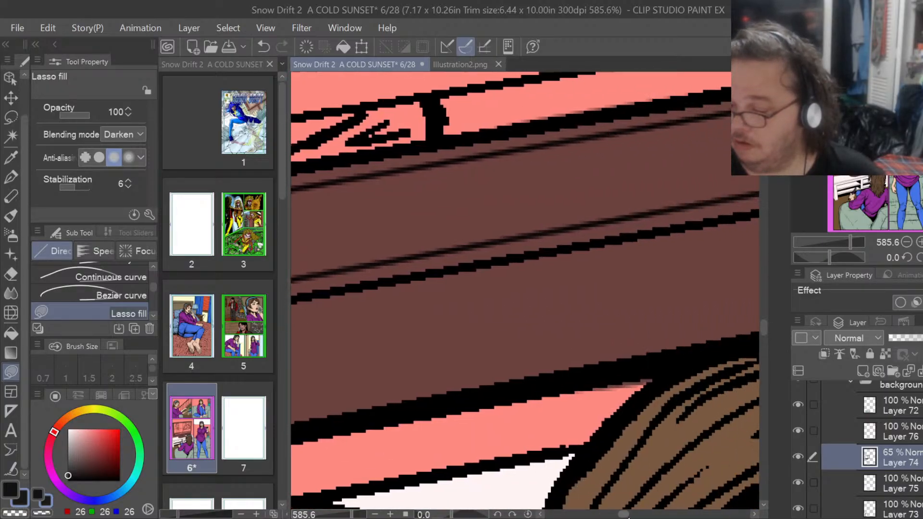
key(e)
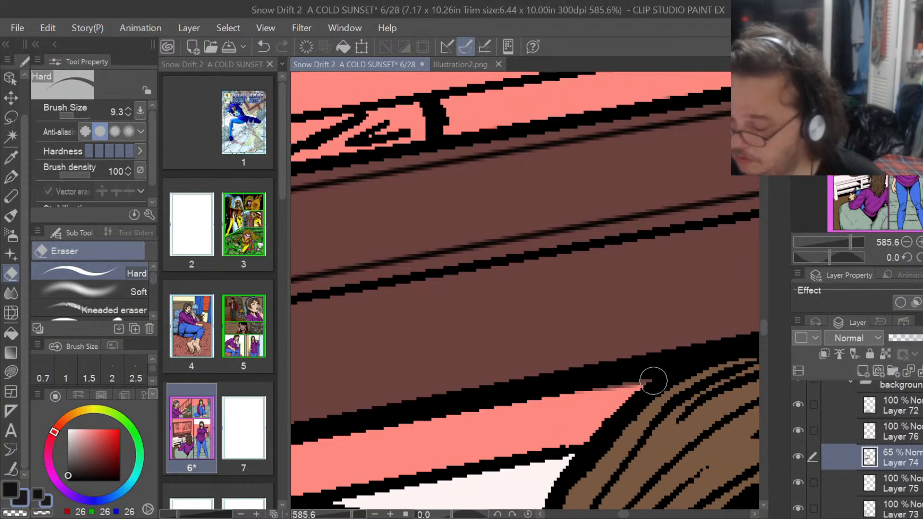
drag(653, 381, 555, 403)
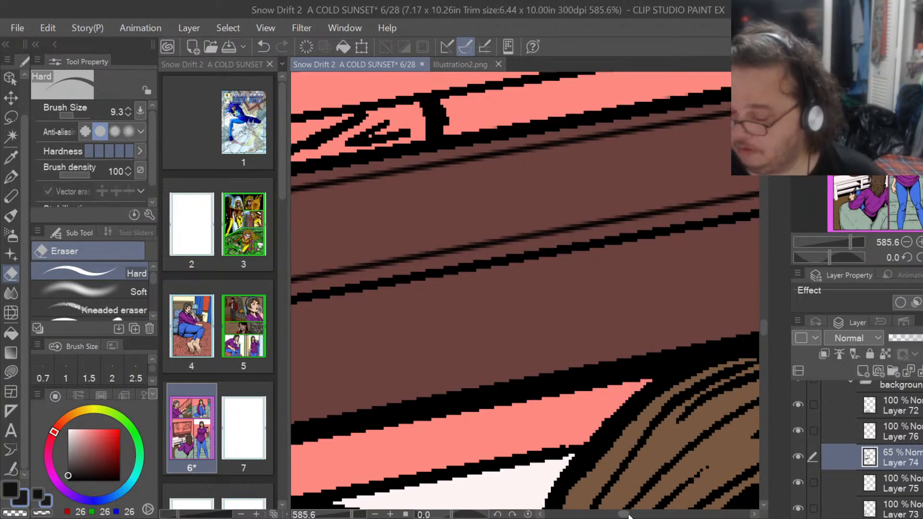
scroll(641, 491, down, 3)
drag(528, 359, 636, 323)
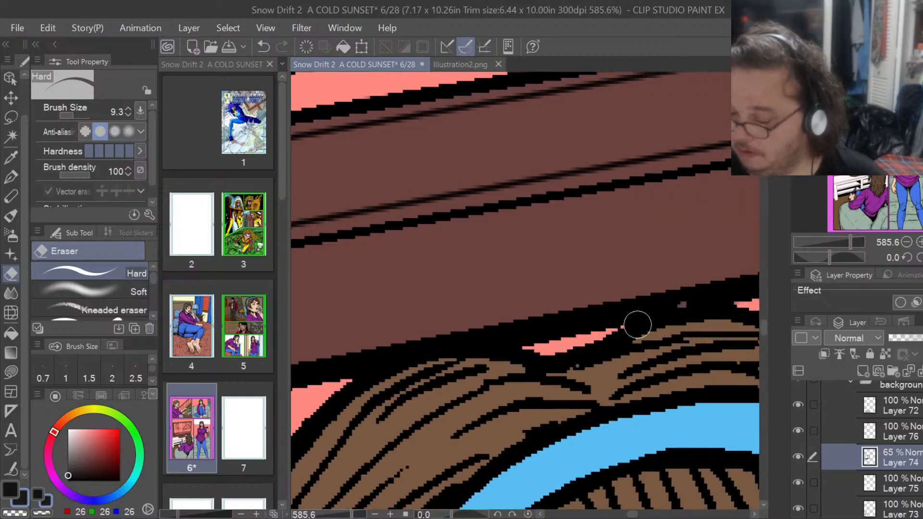
Lasso-fill the small gaps along the lower front edge of the TV stand's oval base.
drag(764, 328, 764, 321)
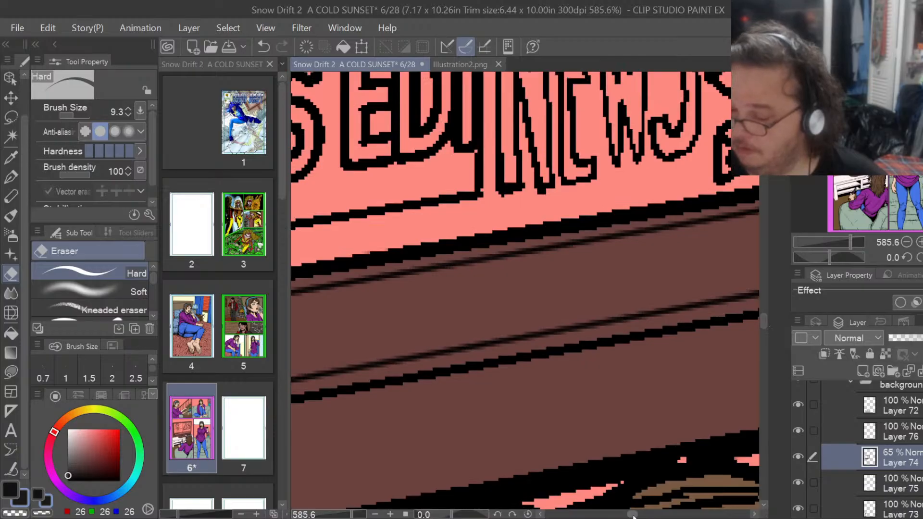
drag(633, 515, 607, 515)
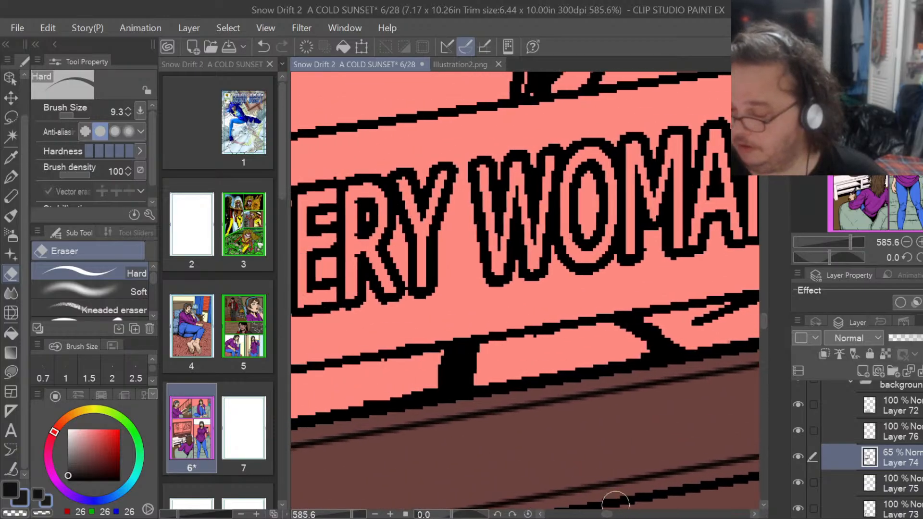
drag(765, 329, 765, 346)
click(9, 372)
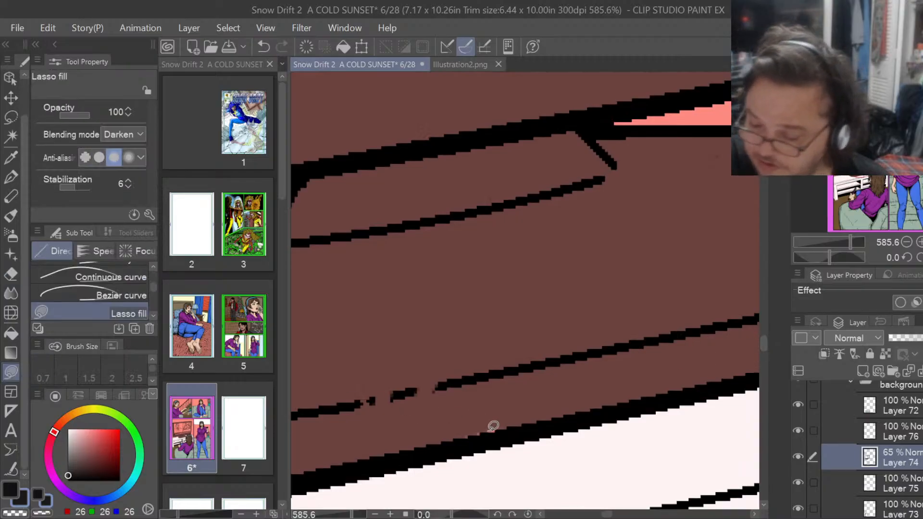
mouse_move(459, 439)
mouse_down()
mouse_move(504, 433)
mouse_move(462, 436)
mouse_up()
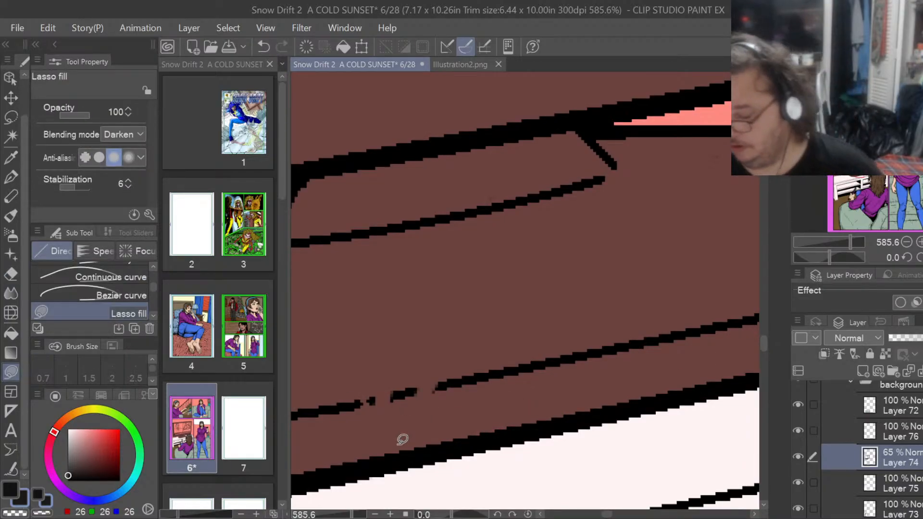
drag(606, 514, 617, 515)
mouse_move(505, 343)
mouse_down()
mouse_move(521, 303)
mouse_move(493, 343)
mouse_up()
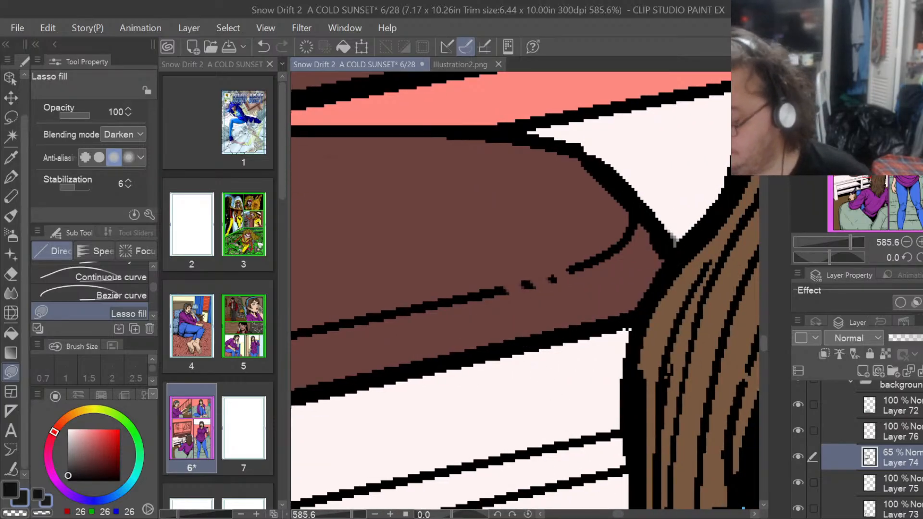
drag(620, 515, 594, 515)
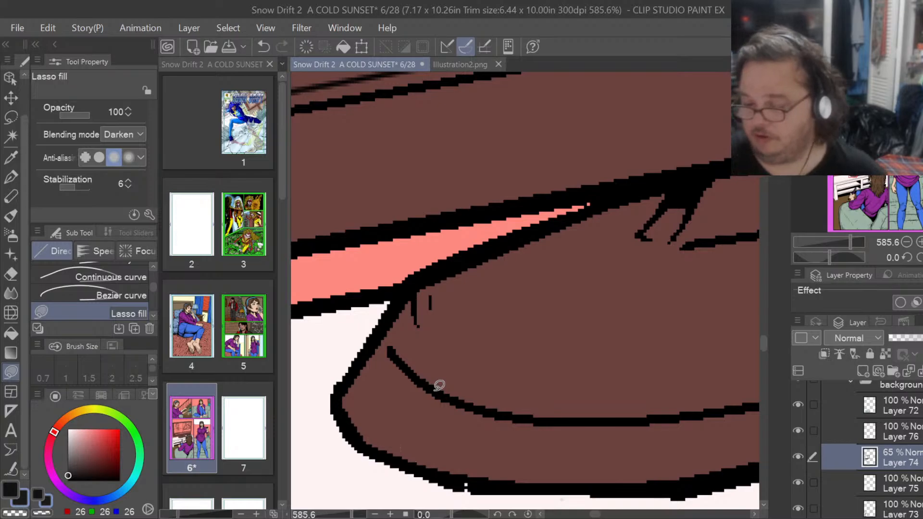
Set the opacity of Layer 74, which holds the TV frame color, back to 100%.
scroll(357, 135, down, 3)
scroll(357, 135, down, 2)
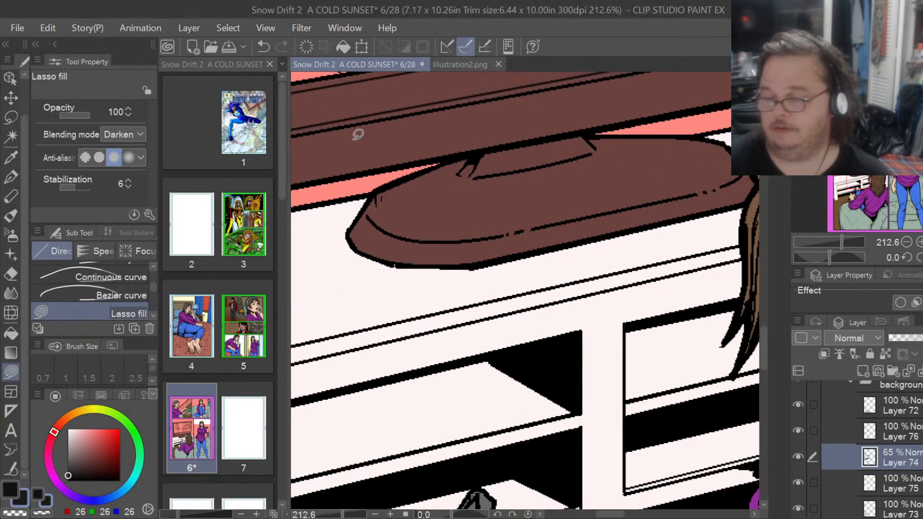
scroll(358, 135, down, 3)
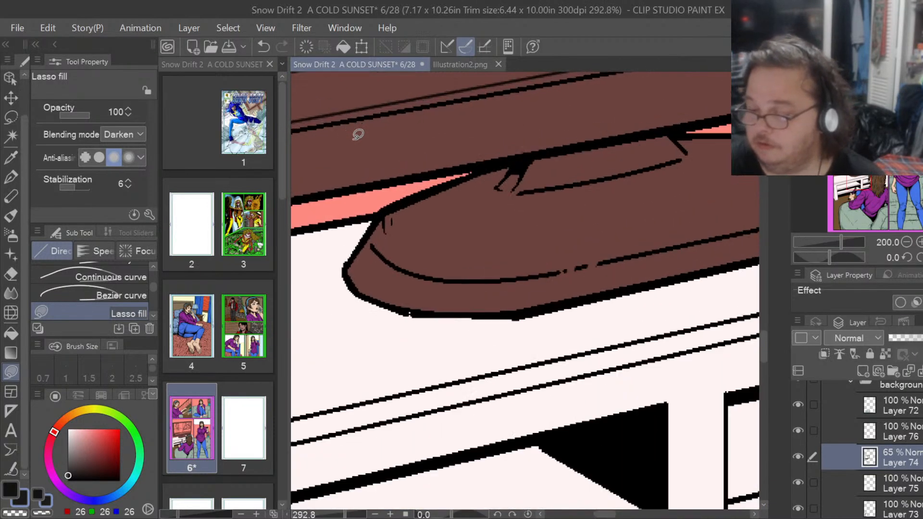
scroll(357, 134, down, 2)
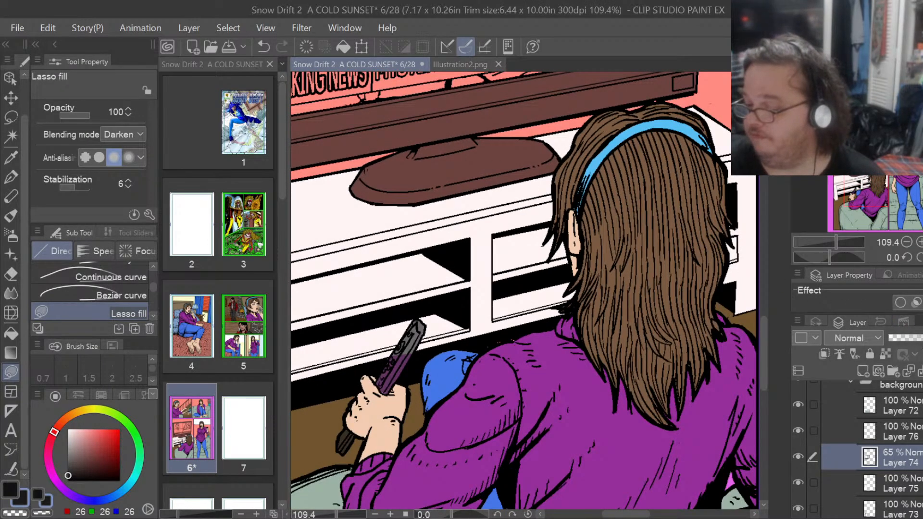
drag(915, 337, 922, 338)
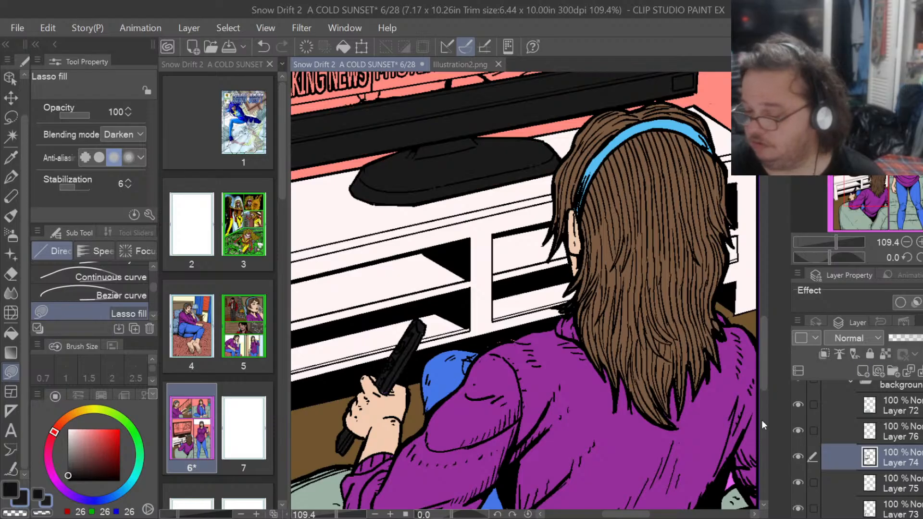
drag(764, 379, 765, 324)
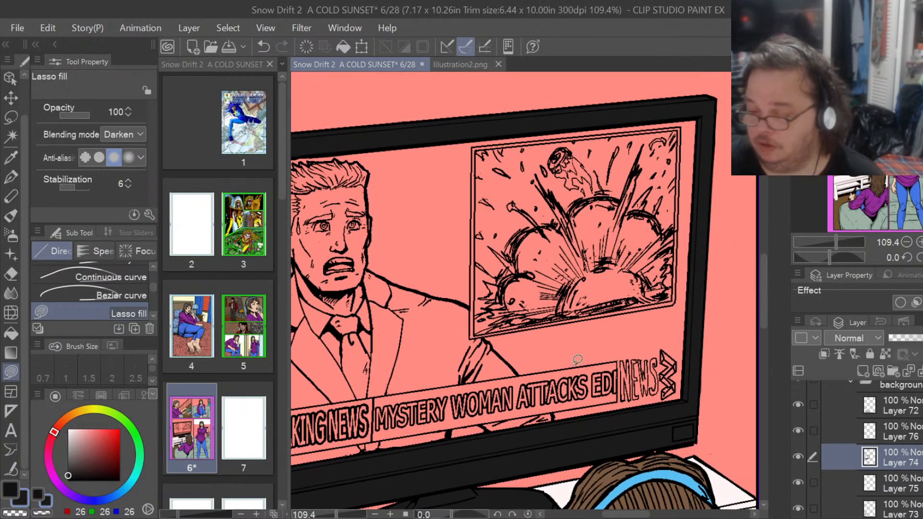
scroll(577, 359, down, 2)
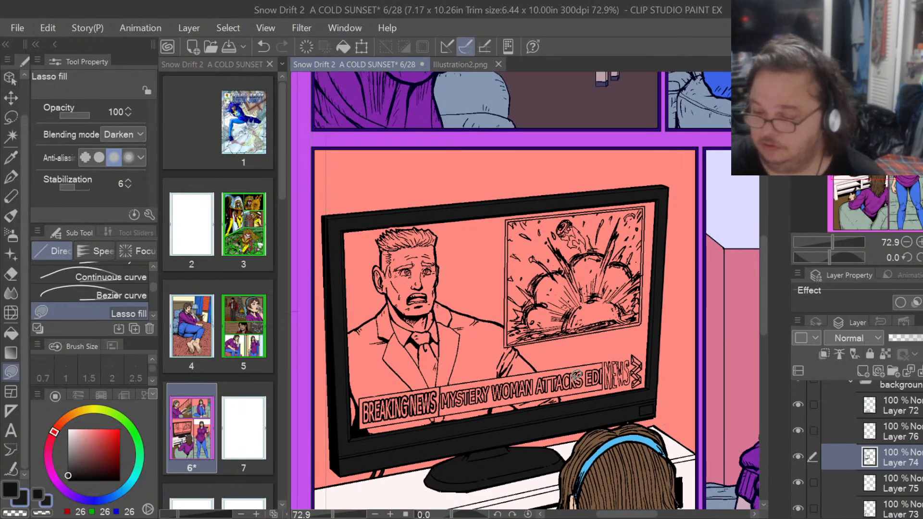
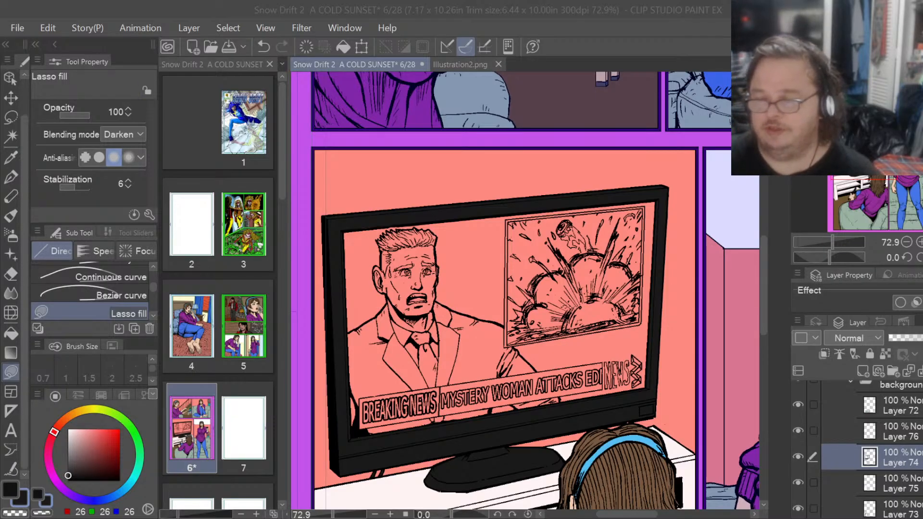
Crop the desktop screenshot canvas down to the newscast video area, 1474 x 833 px.
click(191, 14)
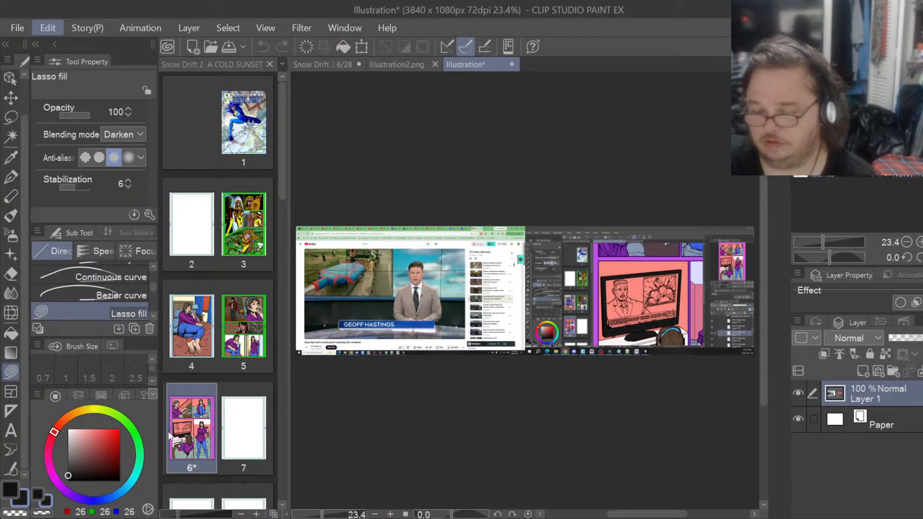
key(ctrl+t)
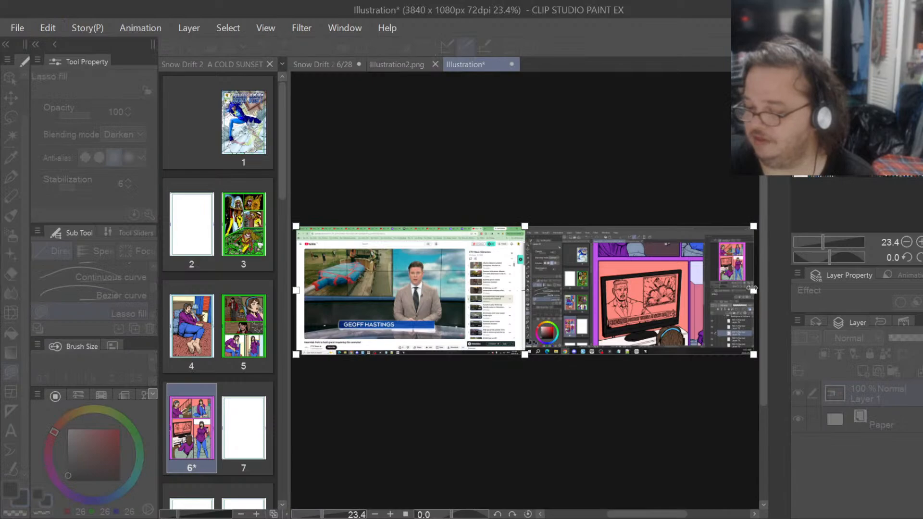
drag(753, 289, 473, 298)
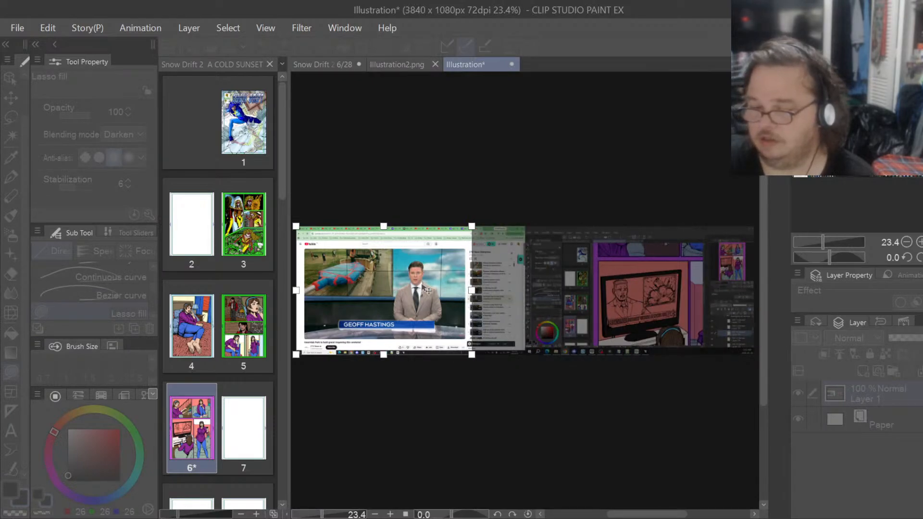
drag(383, 231, 384, 242)
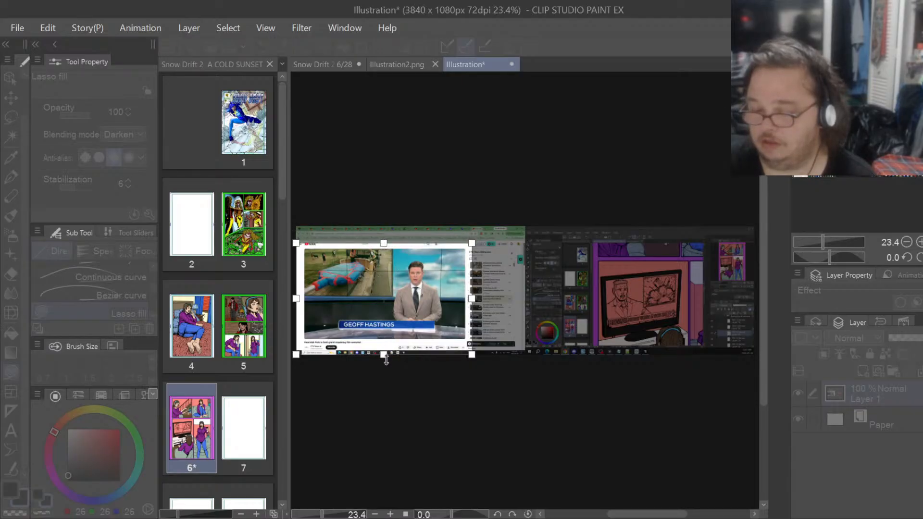
drag(384, 355, 386, 342)
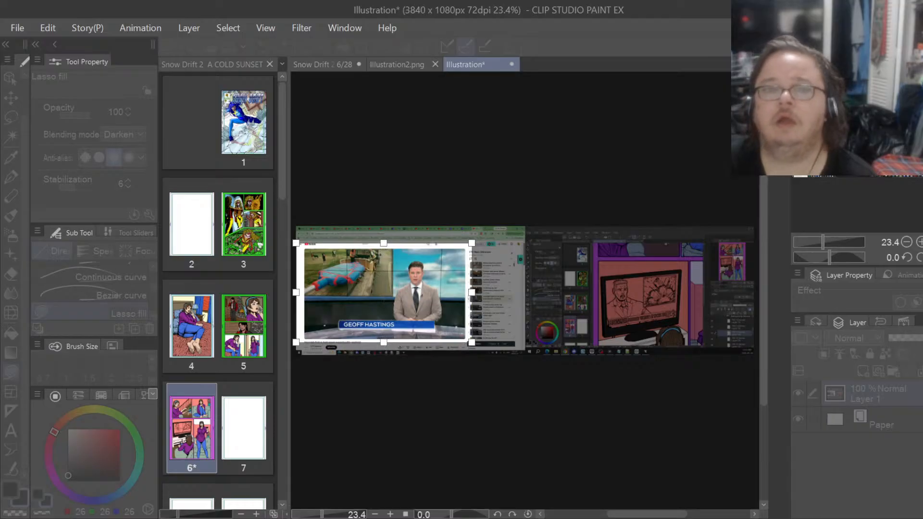
key(Return)
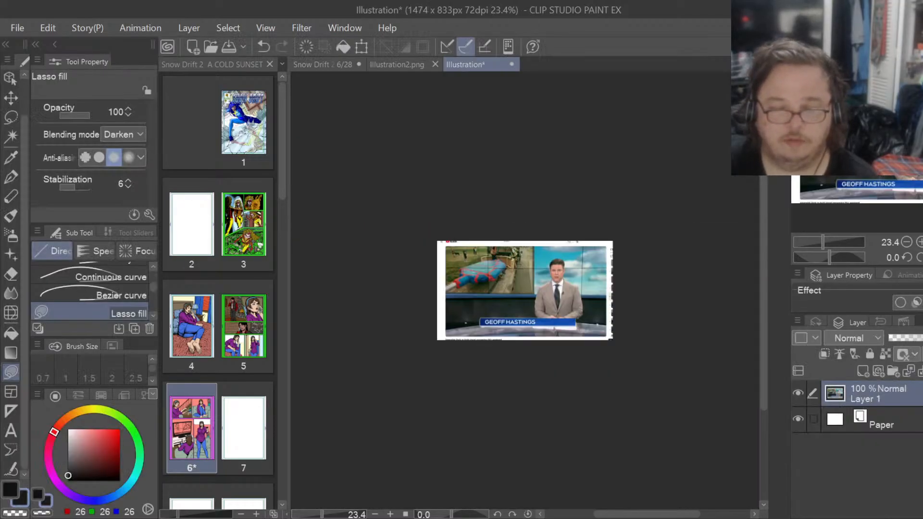
key(ctrl+s)
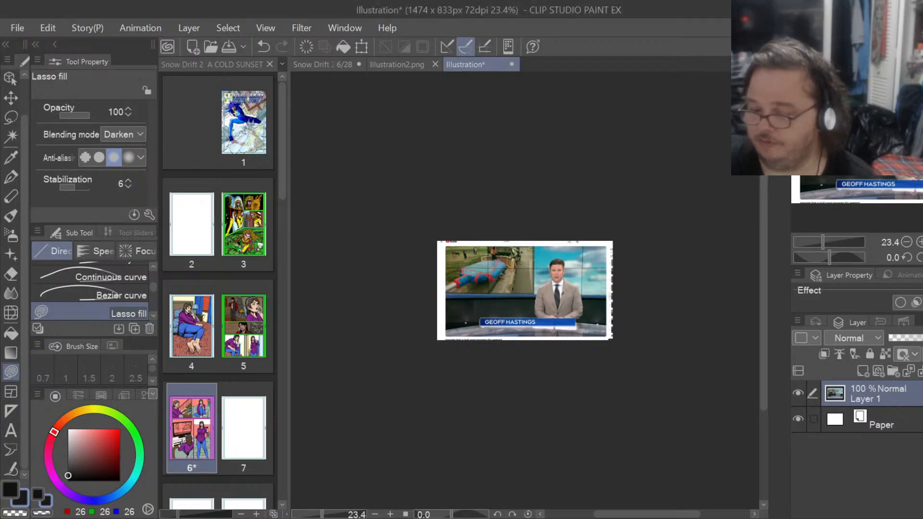
Sample the dark gray-green of the studio wall above the anchor's name banner in the newscast reference.
scroll(483, 298, up, 8)
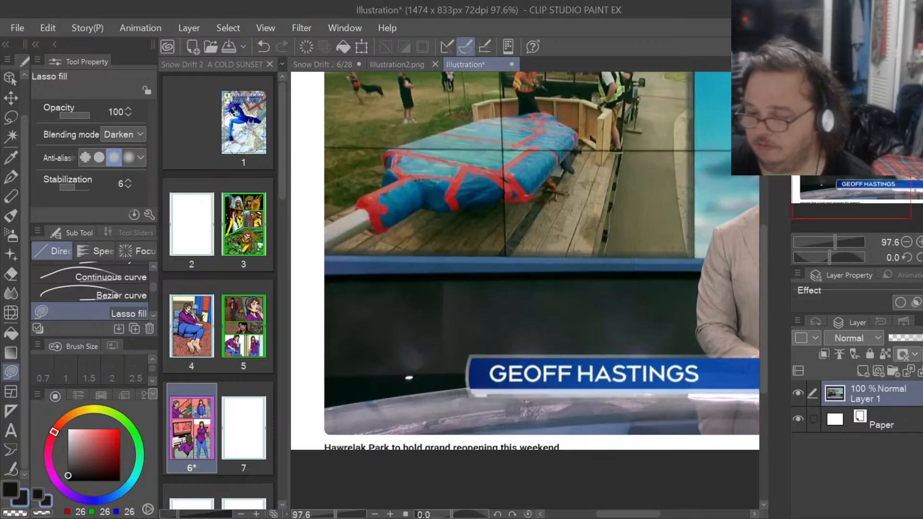
scroll(495, 309, up, 2)
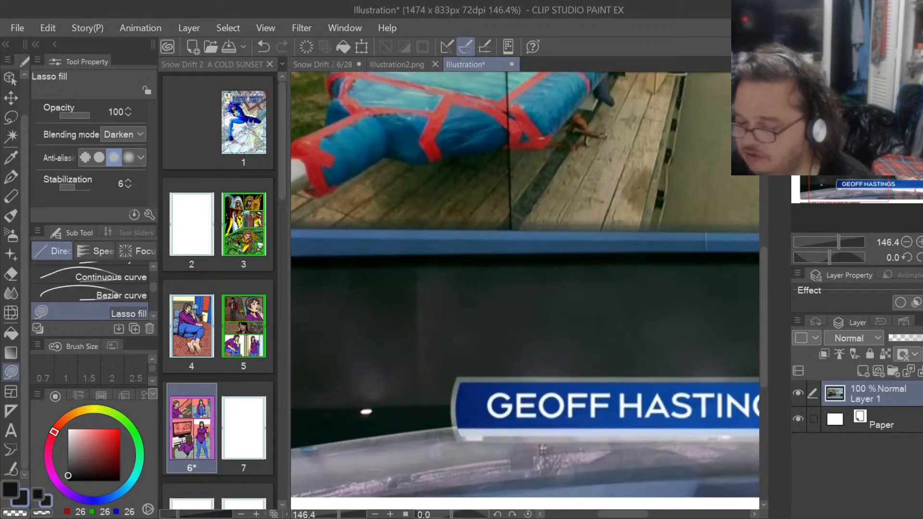
scroll(495, 310, down, 2)
scroll(495, 310, up, 1)
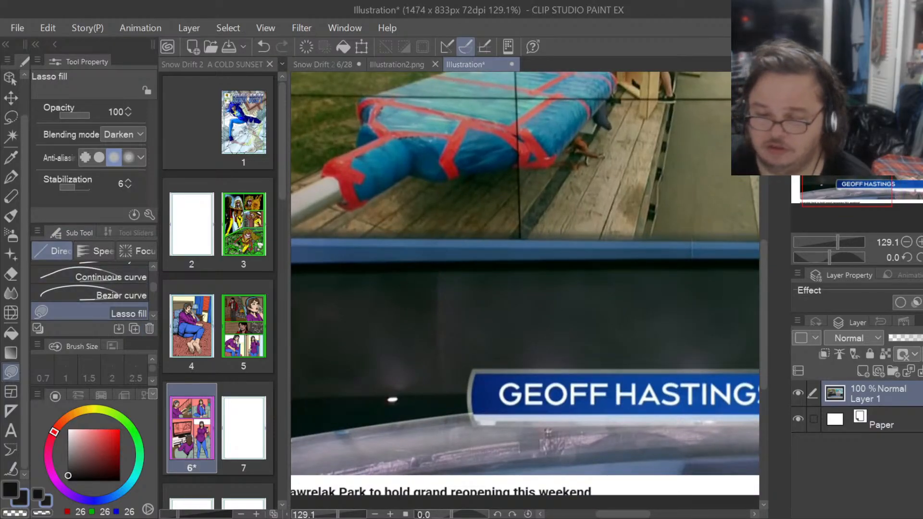
click(11, 157)
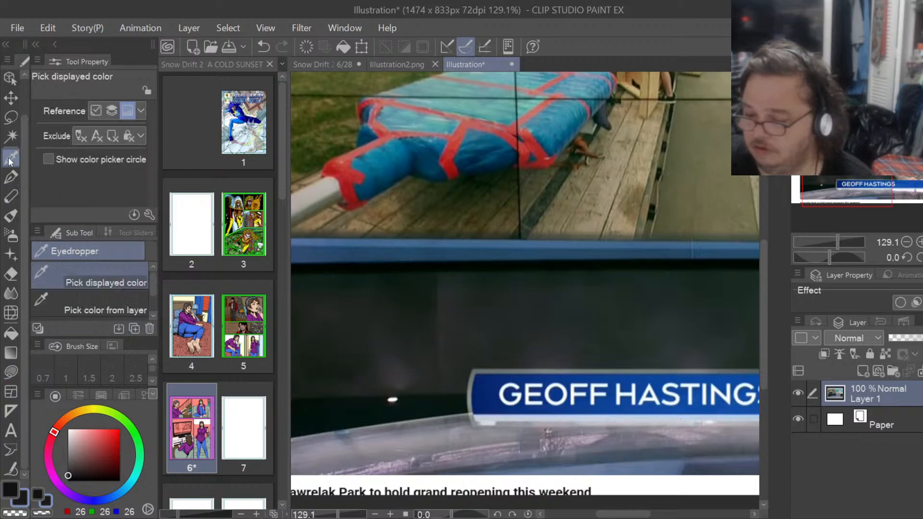
click(523, 316)
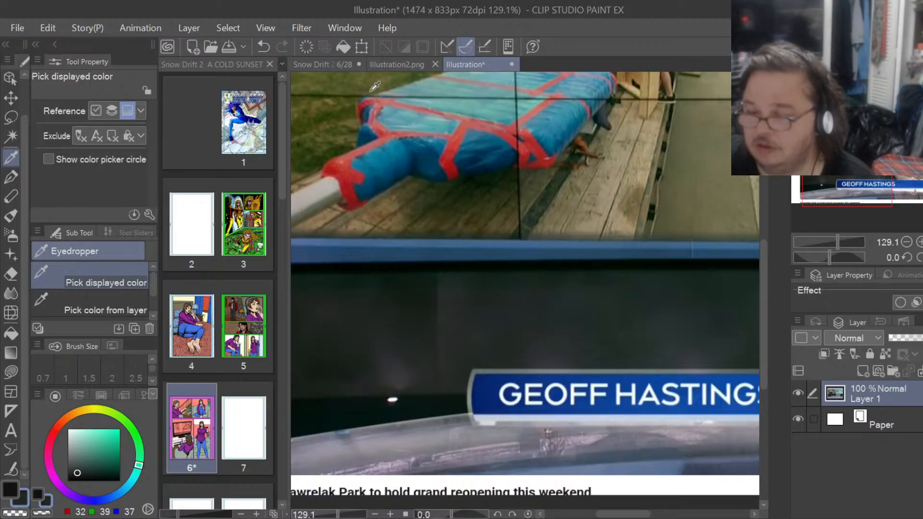
Return to the comic page and add a new raster layer directly above Layer 76 in the background folder.
click(391, 68)
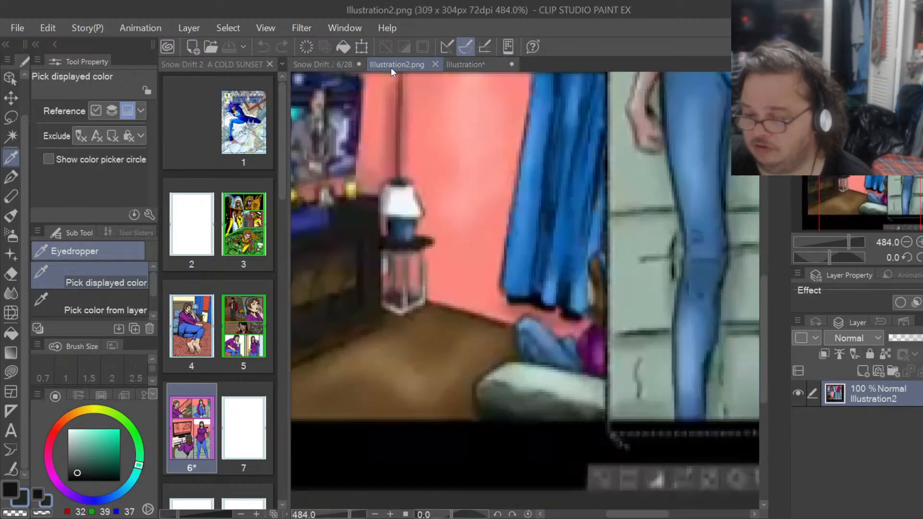
click(332, 67)
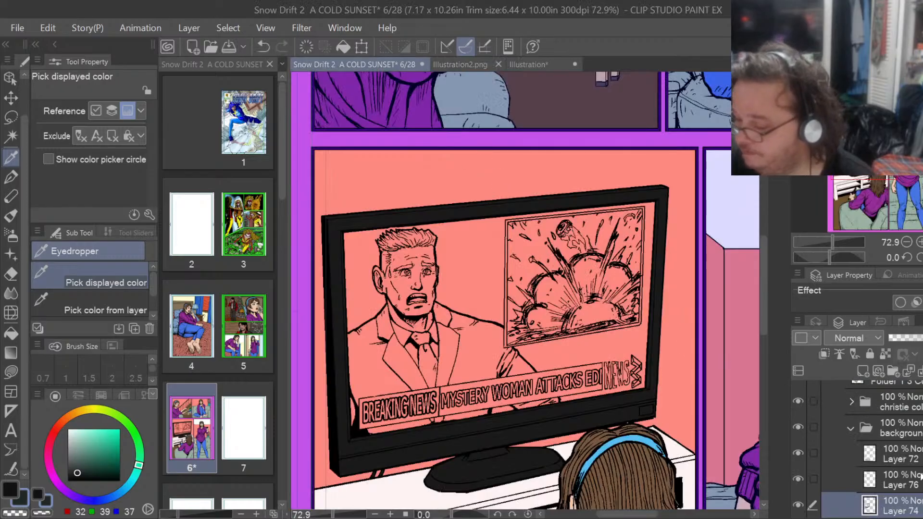
click(916, 480)
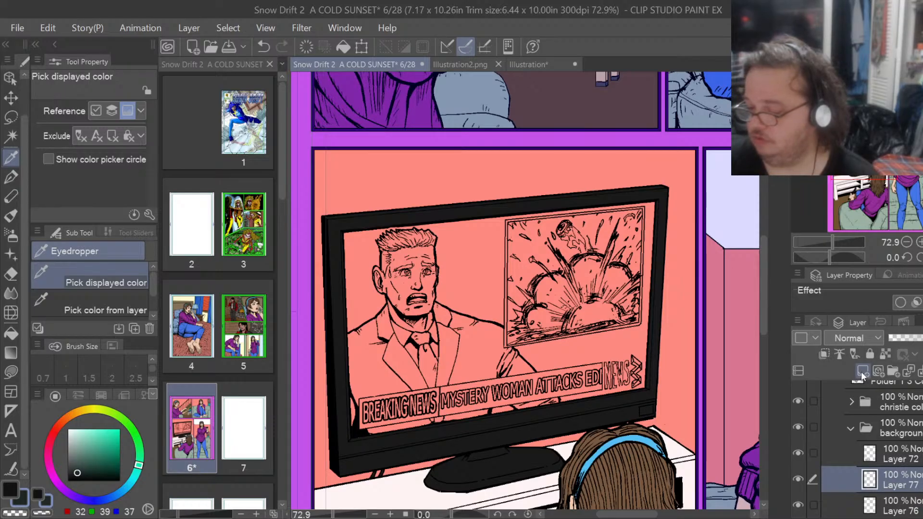
Hide Layer 74 so the TV frame's dark fill is out of the way.
scroll(439, 411, up, 2)
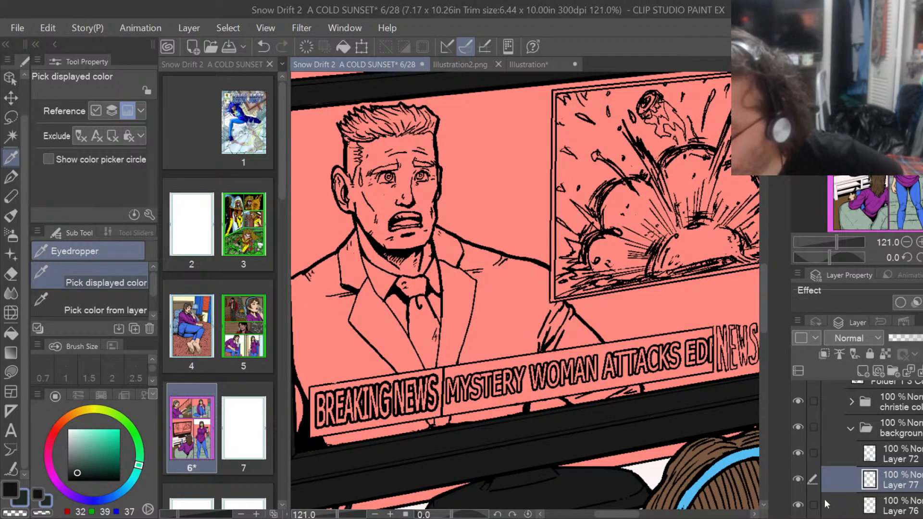
click(797, 505)
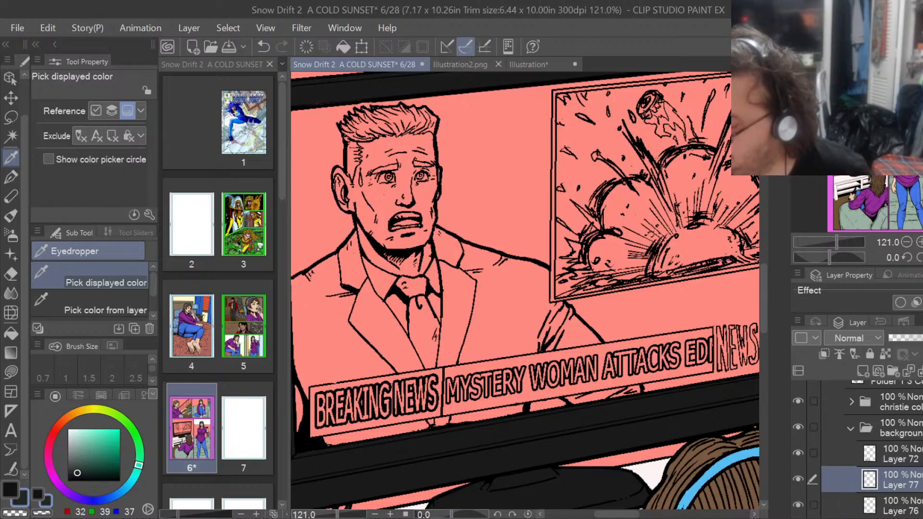
scroll(877, 465, down, 3)
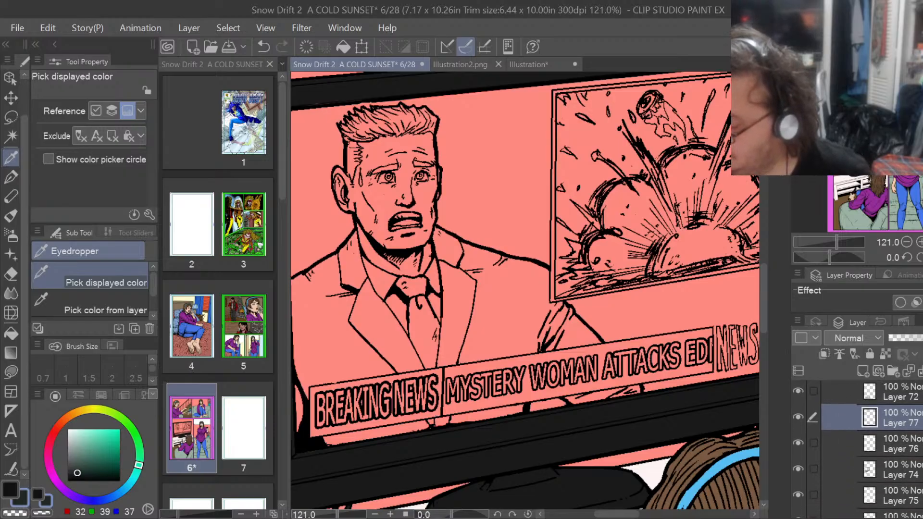
click(891, 469)
click(798, 464)
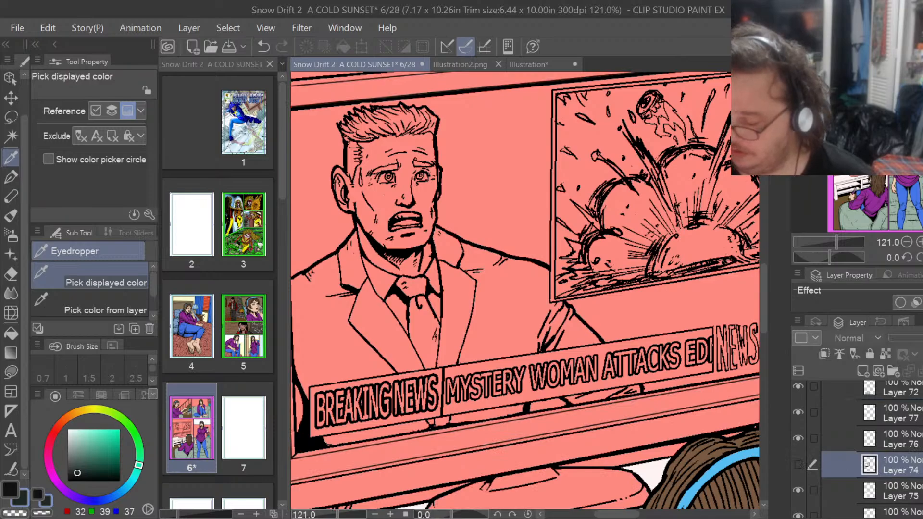
drag(617, 515, 604, 514)
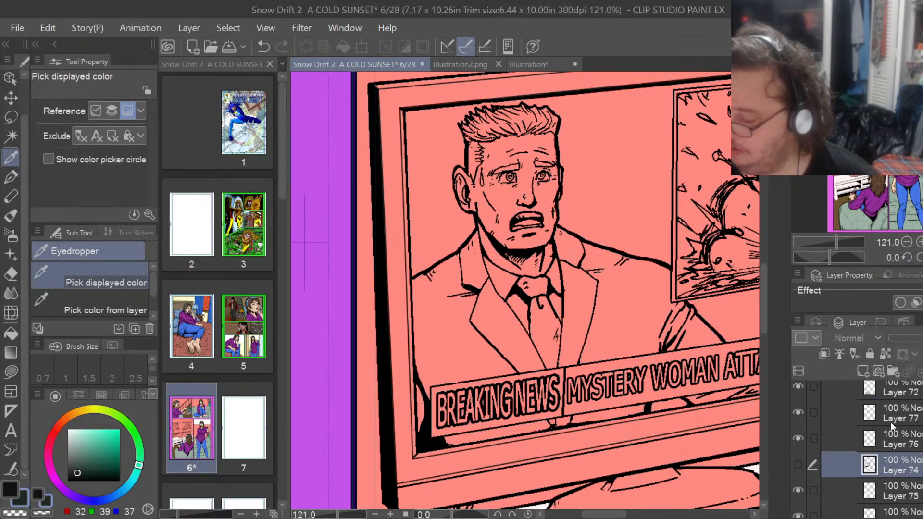
On Layer 77, lasso-fill the TV screen with the sampled dark gray-green, covering the news anchor, the headline banner and the lower explosion inset.
click(860, 418)
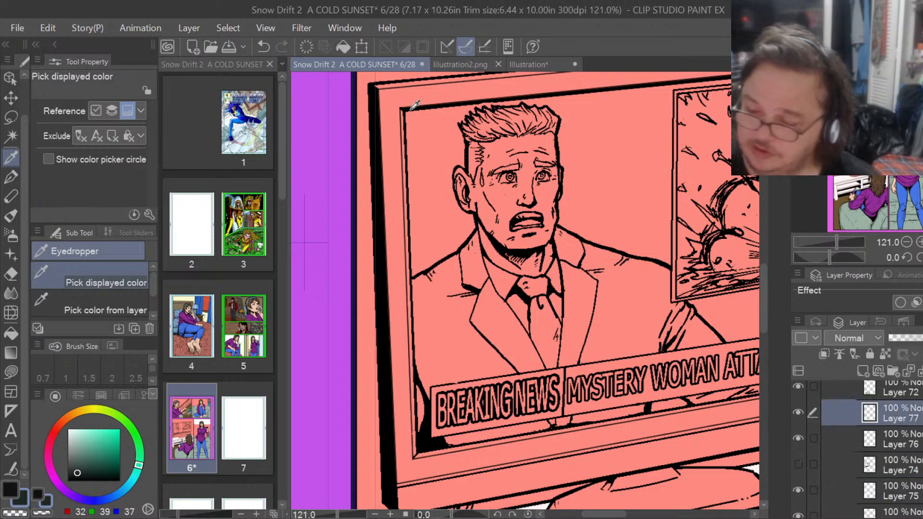
click(11, 372)
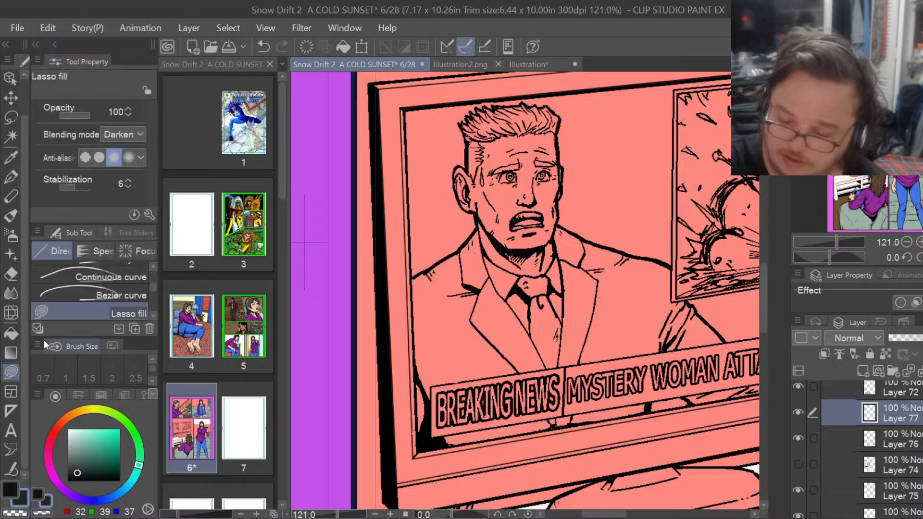
mouse_move(405, 121)
mouse_down()
mouse_move(413, 413)
mouse_move(423, 450)
mouse_move(527, 444)
mouse_move(613, 404)
mouse_move(677, 274)
mouse_move(674, 156)
mouse_move(623, 97)
mouse_move(458, 106)
mouse_move(540, 101)
mouse_move(539, 91)
mouse_move(433, 103)
mouse_up()
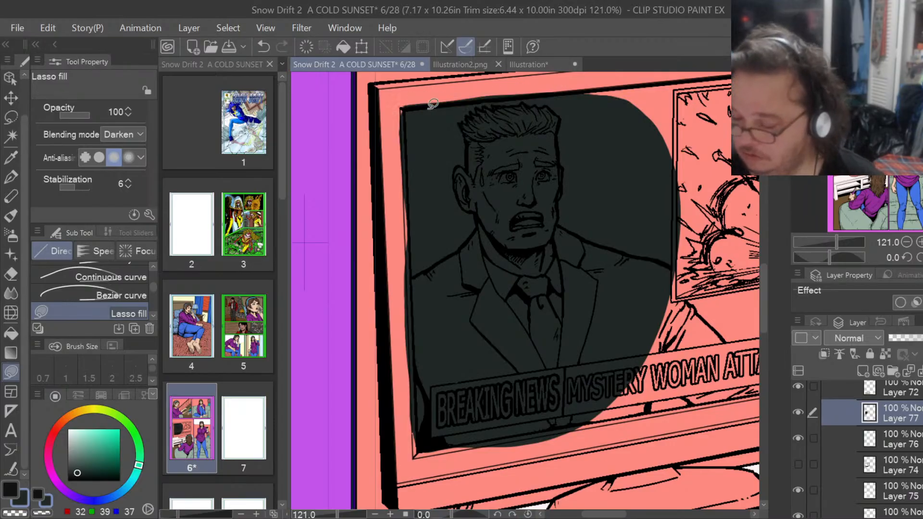
drag(604, 514, 629, 515)
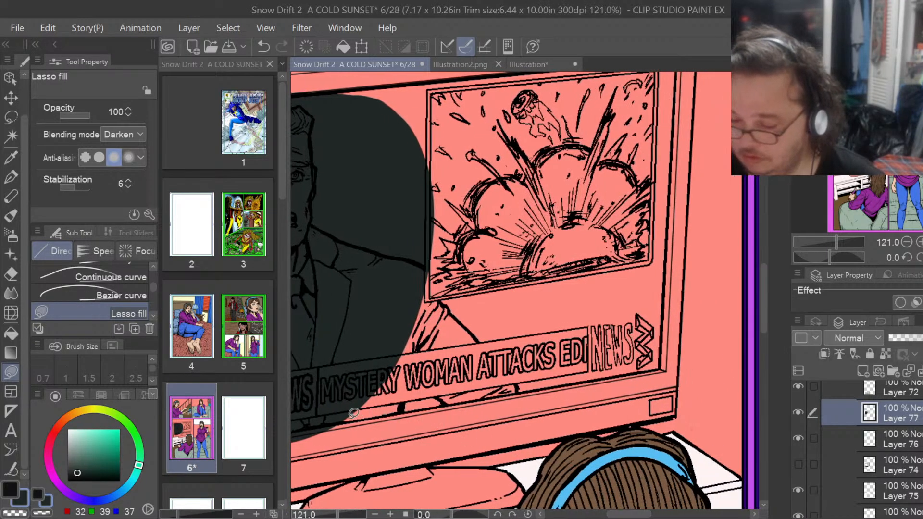
mouse_move(353, 412)
mouse_down()
mouse_move(328, 425)
mouse_move(523, 403)
mouse_move(663, 358)
mouse_move(679, 244)
mouse_move(509, 146)
mouse_move(361, 350)
mouse_up()
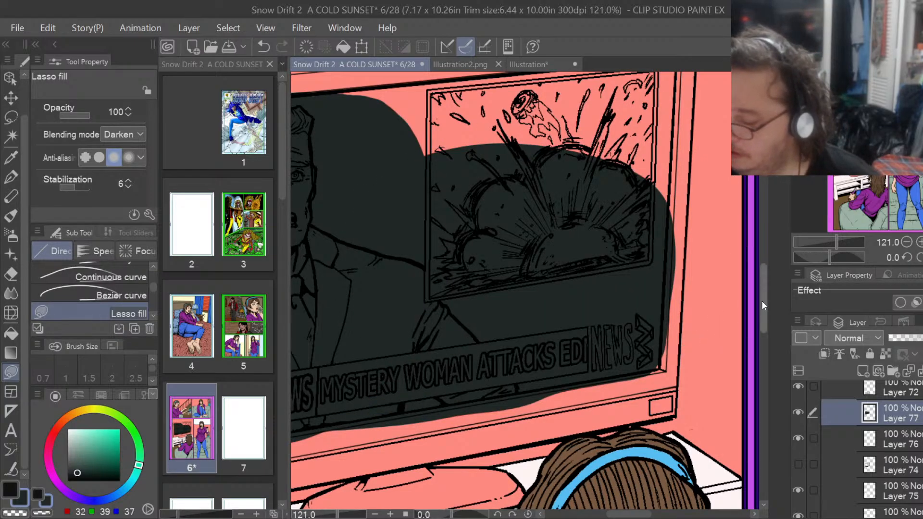
Lasso-fill the uncovered upper part of the TV screen on Layer 77 with the dark grey, up to its top border.
drag(762, 302, 764, 283)
mouse_move(673, 318)
mouse_down()
mouse_move(676, 175)
mouse_move(369, 203)
mouse_move(313, 216)
mouse_up()
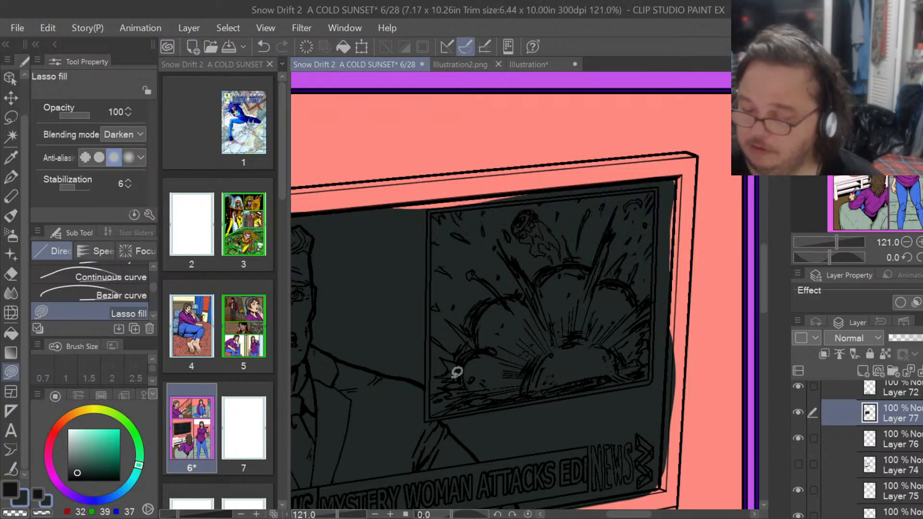
mouse_move(385, 211)
mouse_down()
mouse_move(563, 196)
mouse_move(330, 242)
mouse_up()
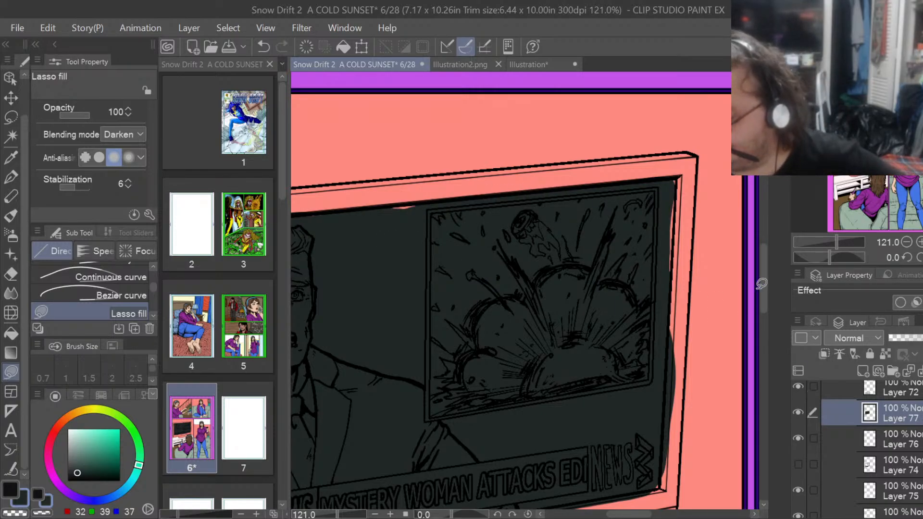
Erase the dark fill that spills past the TV screen's right border onto the frame, using the Hard eraser.
drag(763, 285, 756, 319)
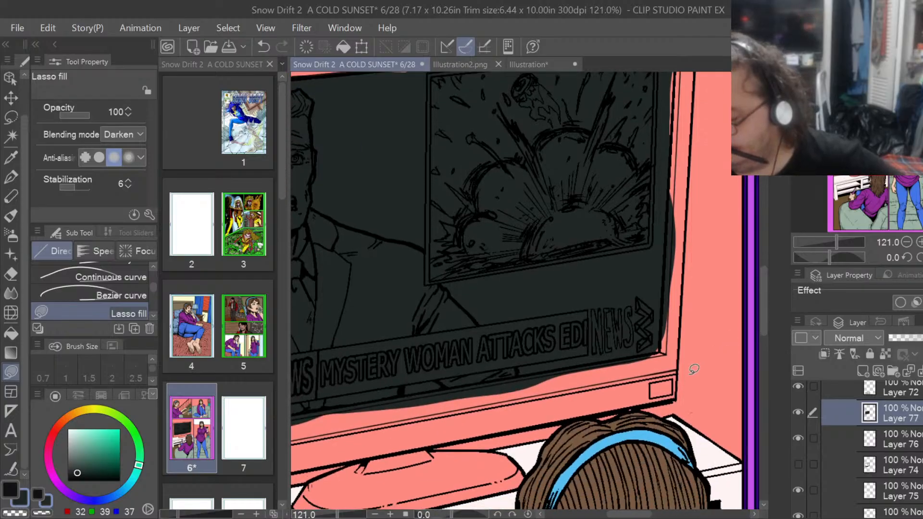
scroll(692, 368, up, 5)
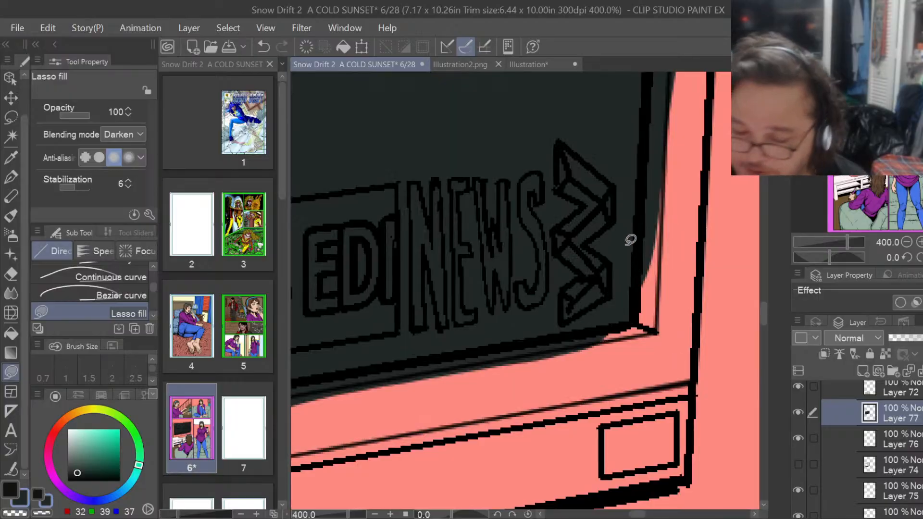
key(e)
mouse_move(646, 283)
mouse_down()
mouse_move(658, 84)
mouse_move(672, 77)
mouse_up()
drag(761, 324, 768, 294)
mouse_move(670, 477)
mouse_down()
mouse_move(670, 435)
mouse_move(659, 478)
mouse_move(659, 453)
mouse_move(657, 500)
mouse_move(685, 353)
mouse_move(678, 404)
mouse_move(667, 409)
mouse_move(658, 450)
mouse_move(662, 398)
mouse_up()
mouse_move(658, 445)
mouse_down()
mouse_move(685, 276)
mouse_move(681, 330)
mouse_move(682, 229)
mouse_move(667, 328)
mouse_move(674, 236)
mouse_up()
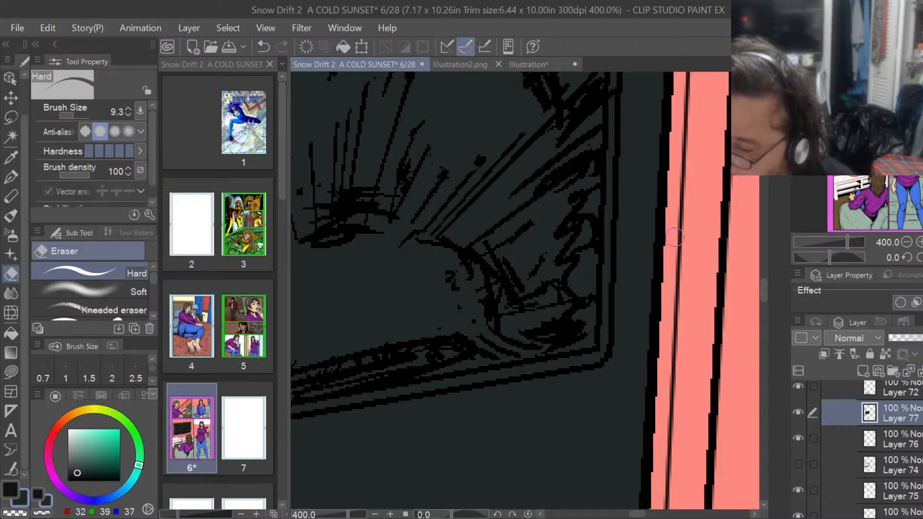
click(798, 412)
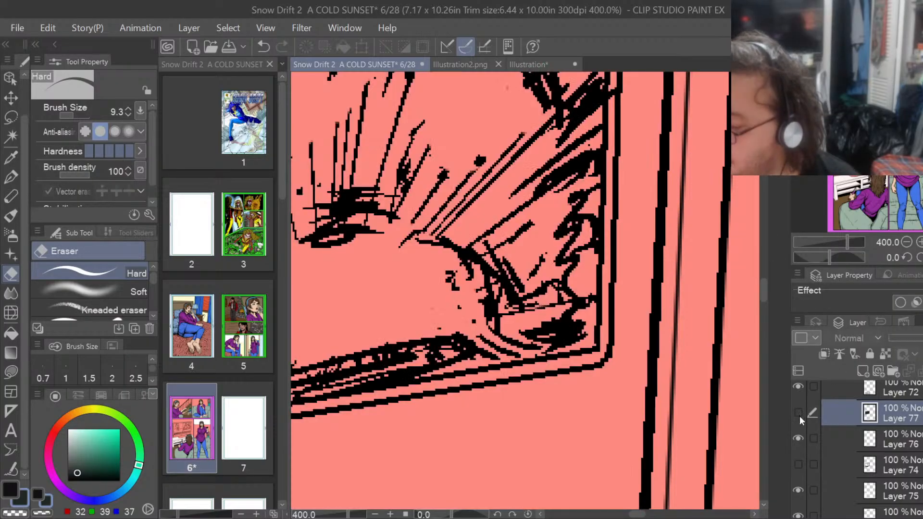
click(798, 413)
drag(769, 296, 772, 270)
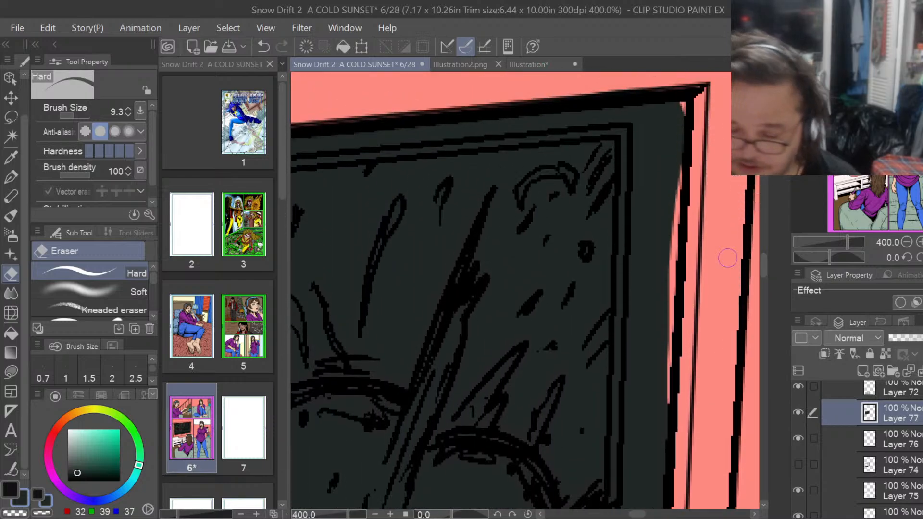
drag(655, 403, 674, 385)
Lasso-fill the remaining gaps at the screen's upper right edge and along its top border with the dark grey.
click(10, 372)
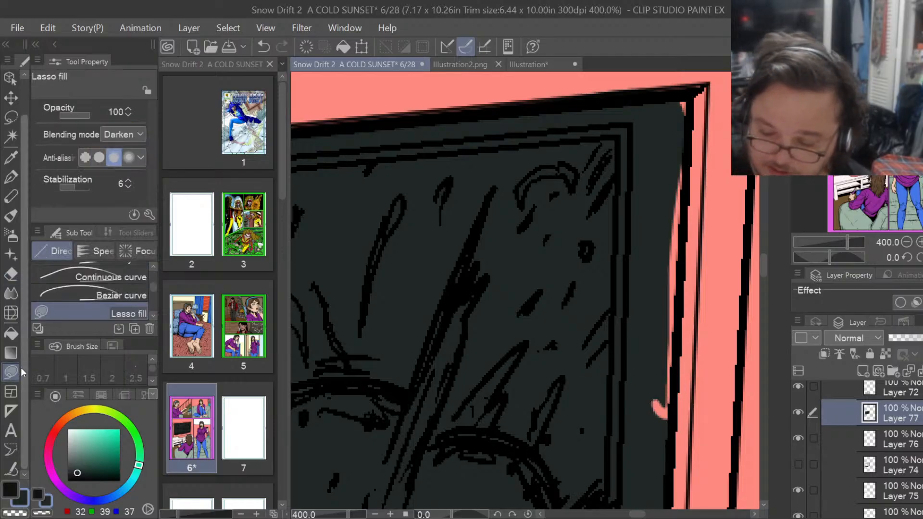
mouse_move(650, 389)
mouse_down()
mouse_move(674, 422)
mouse_move(679, 295)
mouse_move(670, 251)
mouse_move(617, 383)
mouse_move(682, 271)
mouse_move(691, 192)
mouse_up()
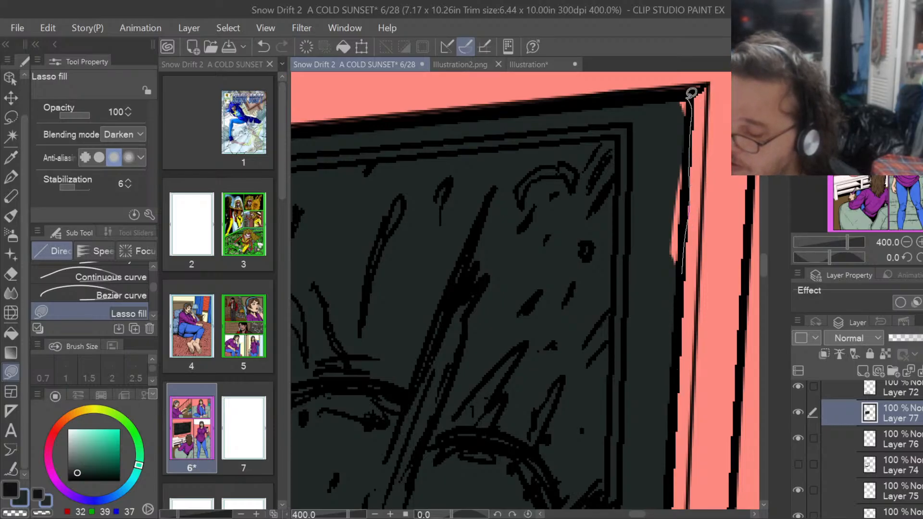
mouse_move(691, 92)
mouse_down()
mouse_move(639, 239)
mouse_move(679, 215)
mouse_up()
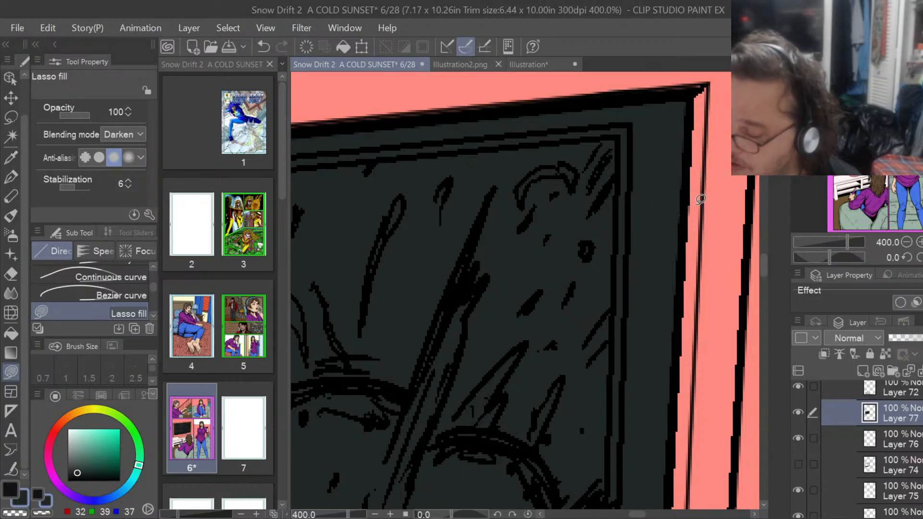
drag(641, 515, 613, 518)
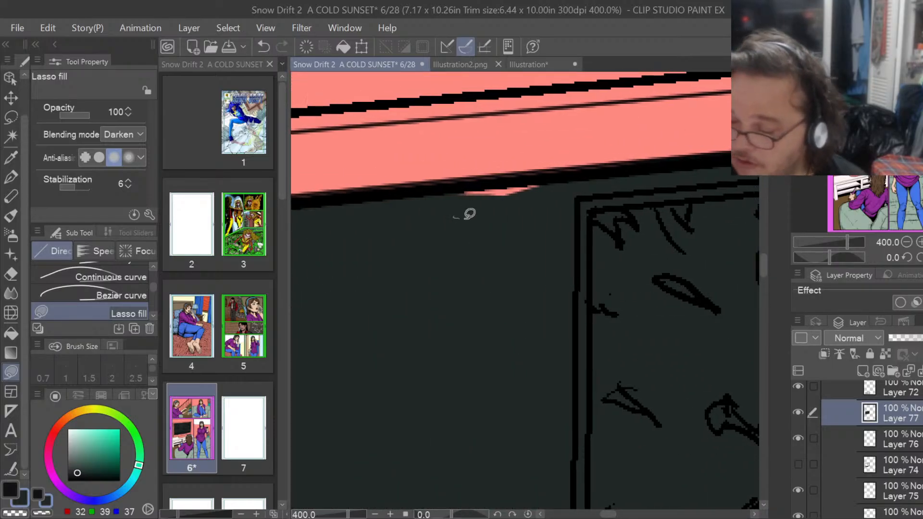
mouse_move(453, 217)
mouse_down()
mouse_move(573, 189)
mouse_move(476, 182)
mouse_up()
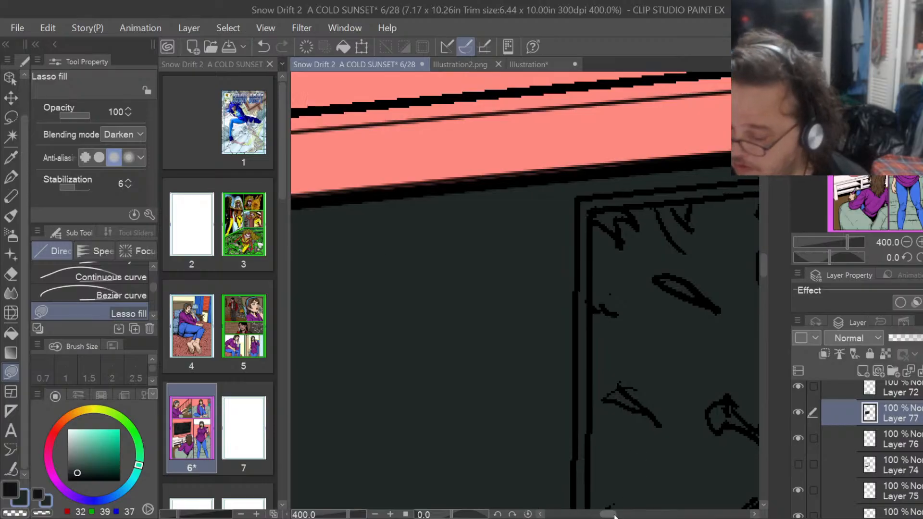
Erase the dark fill overlapping the TV frame along the top border above the newsreader's hair.
drag(612, 516, 590, 516)
key(e)
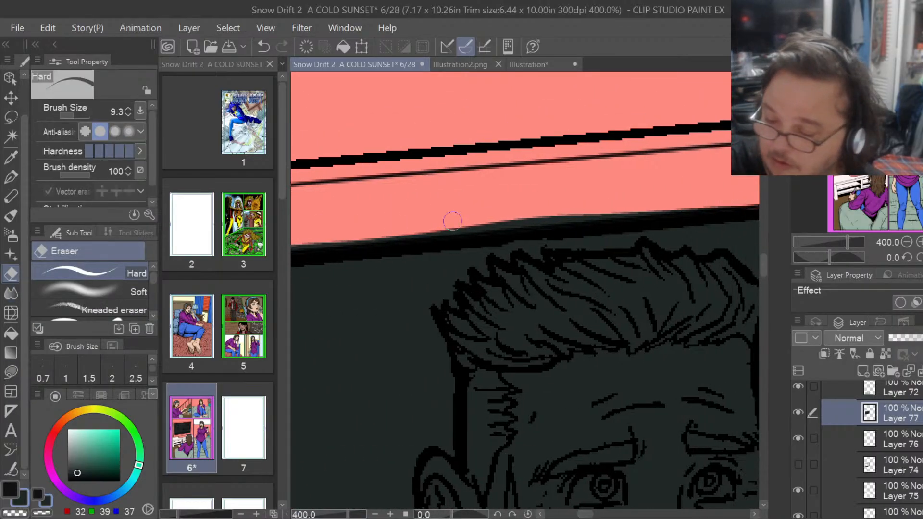
drag(383, 233, 751, 203)
Lasso-fill the small gap in the screen's upper left corner with the dark grey.
drag(590, 516, 578, 516)
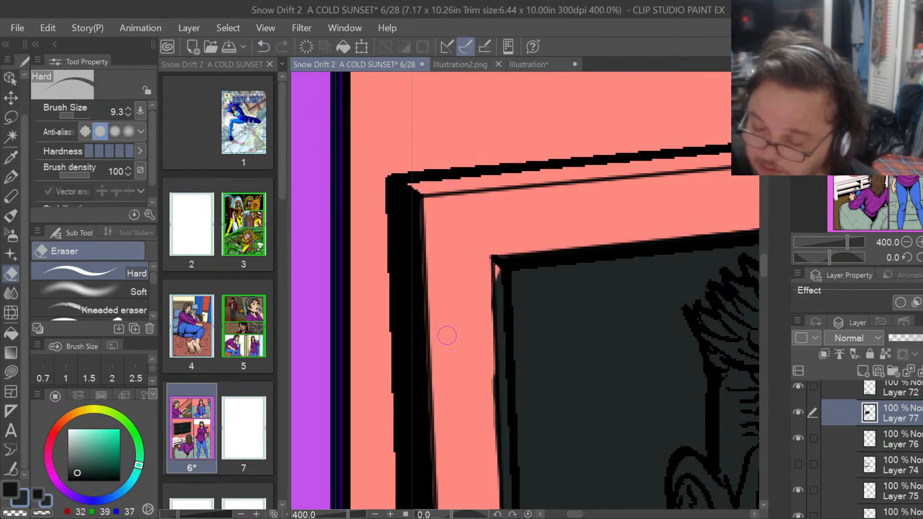
click(10, 372)
mouse_move(495, 286)
mouse_down()
mouse_move(506, 255)
mouse_move(532, 278)
mouse_up()
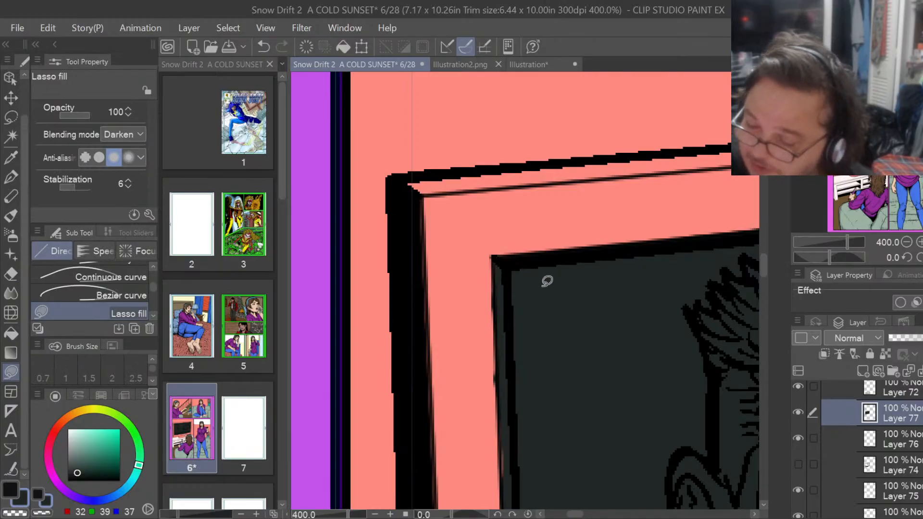
Erase the dark fill from the narrow inner frame strip along the whole left border of the TV screen.
drag(761, 267, 765, 278)
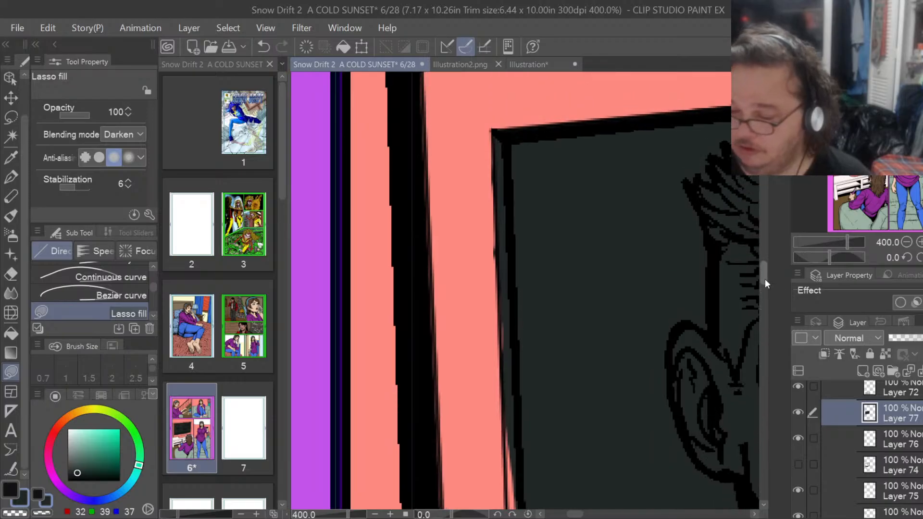
click(11, 275)
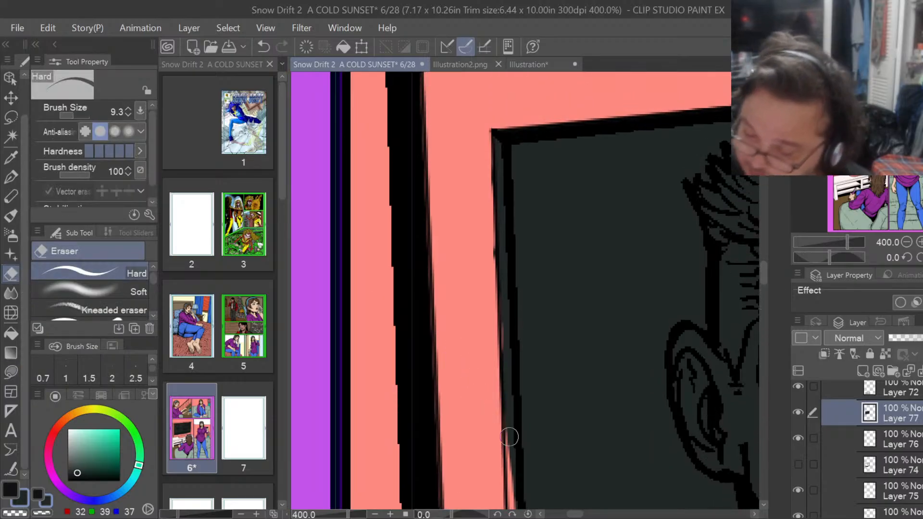
mouse_move(508, 438)
mouse_down()
mouse_move(512, 495)
mouse_move(501, 338)
mouse_up()
mouse_move(506, 415)
mouse_down()
mouse_move(492, 186)
mouse_move(502, 221)
mouse_up()
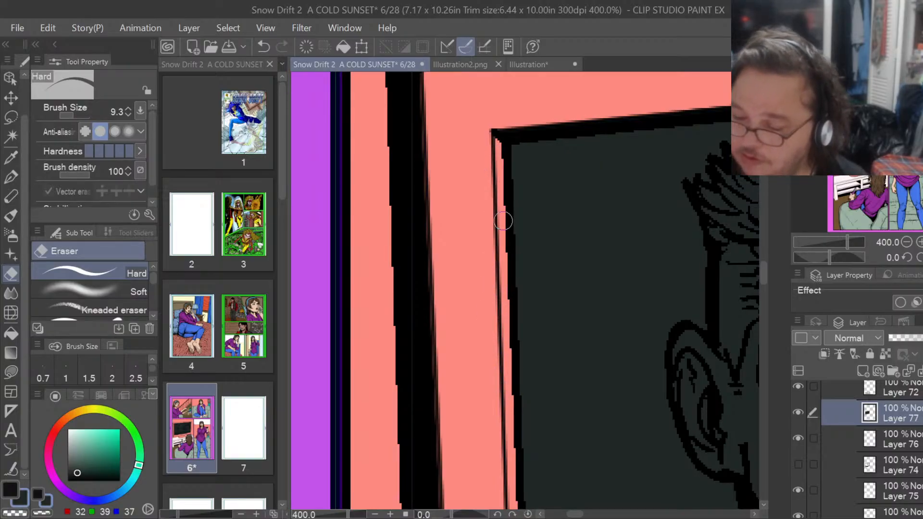
drag(762, 269, 762, 282)
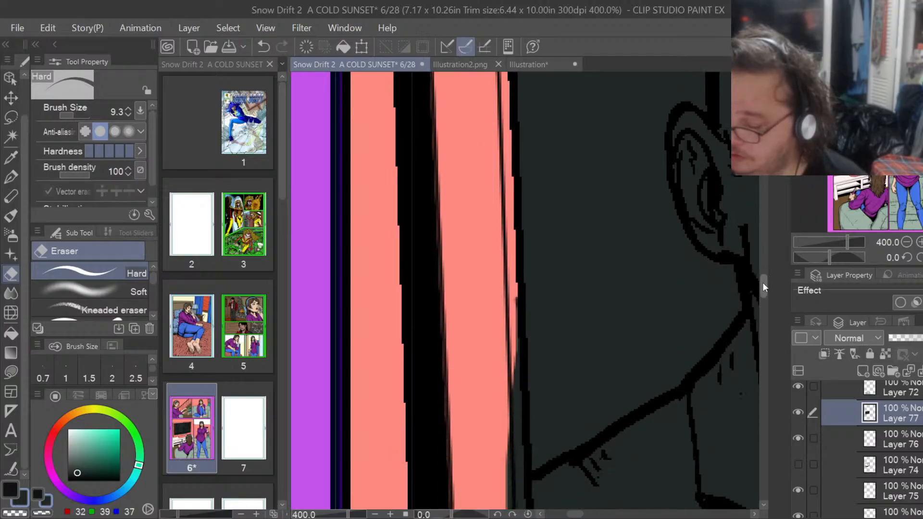
mouse_move(511, 476)
mouse_down()
mouse_move(512, 409)
mouse_move(521, 484)
mouse_move(511, 304)
mouse_up()
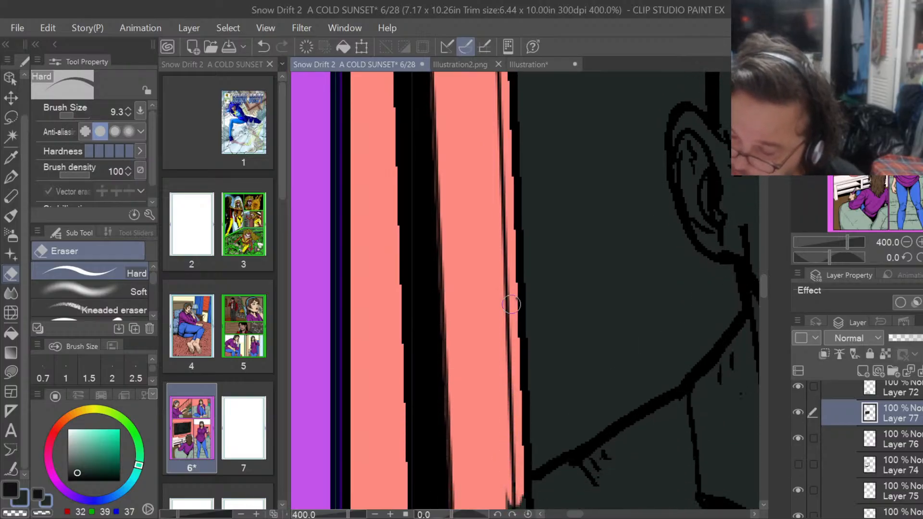
drag(765, 285, 764, 304)
mouse_move(518, 385)
mouse_down()
mouse_move(526, 439)
mouse_move(522, 273)
mouse_move(509, 390)
mouse_move(506, 266)
mouse_move(509, 318)
mouse_move(521, 203)
mouse_move(519, 212)
mouse_move(502, 172)
mouse_up()
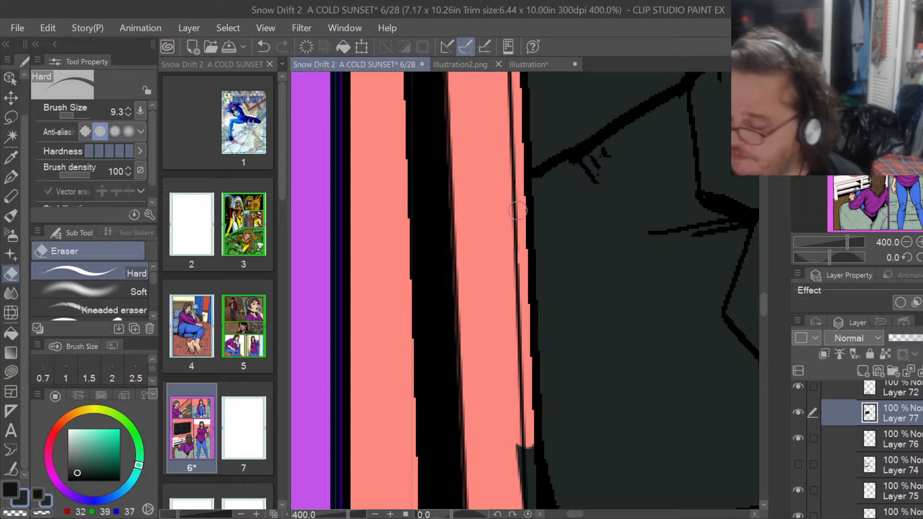
drag(766, 304, 764, 318)
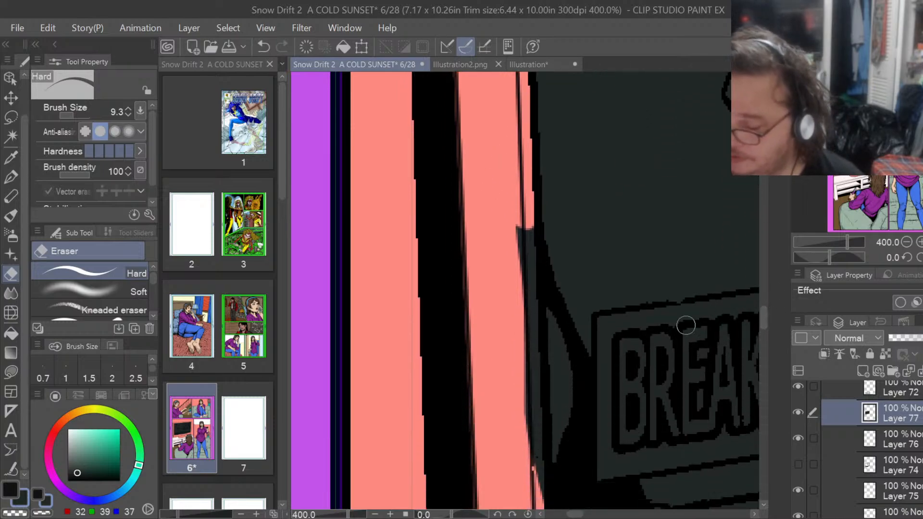
mouse_move(533, 475)
mouse_down()
mouse_move(530, 401)
mouse_move(539, 500)
mouse_move(522, 347)
mouse_move(523, 338)
mouse_move(528, 360)
mouse_move(523, 216)
mouse_move(527, 280)
mouse_move(527, 223)
mouse_up()
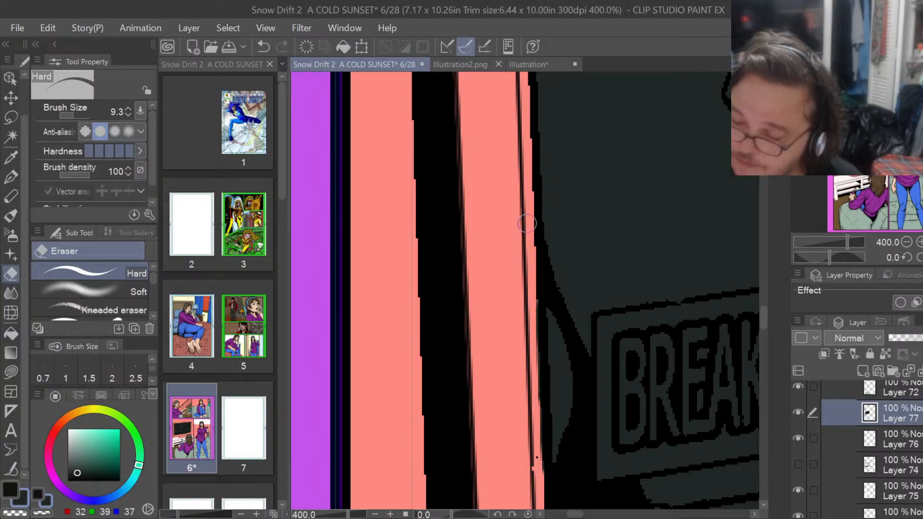
Erase the dark fill spilling over the lower TV frame beneath the "BREAKING NEWS" caption.
drag(766, 319, 766, 328)
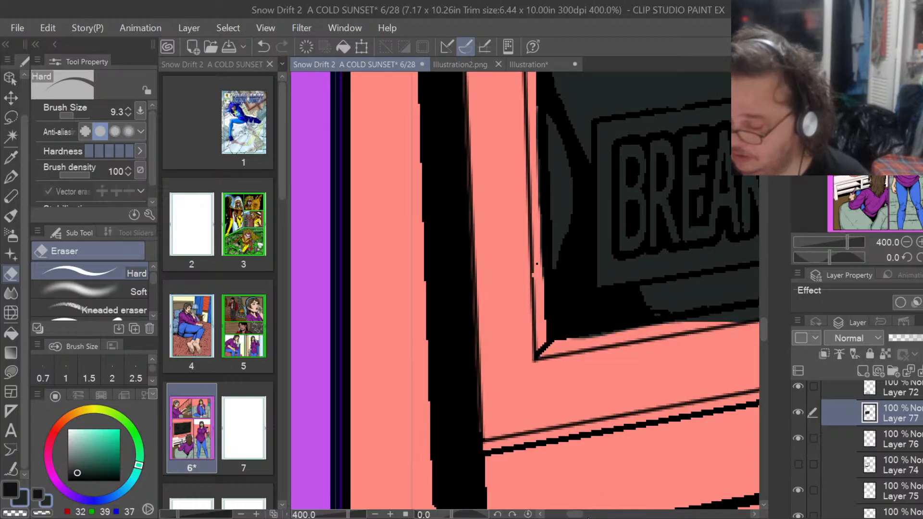
drag(583, 516, 590, 515)
mouse_move(492, 330)
mouse_down()
mouse_move(516, 324)
mouse_move(489, 325)
mouse_up()
mouse_move(427, 332)
mouse_down()
mouse_move(724, 299)
mouse_move(600, 315)
mouse_move(717, 303)
mouse_up()
drag(585, 516, 595, 517)
mouse_move(482, 292)
mouse_down()
mouse_move(370, 297)
mouse_move(386, 296)
mouse_up()
mouse_move(326, 310)
mouse_down()
mouse_move(739, 241)
mouse_move(604, 260)
mouse_move(742, 257)
mouse_up()
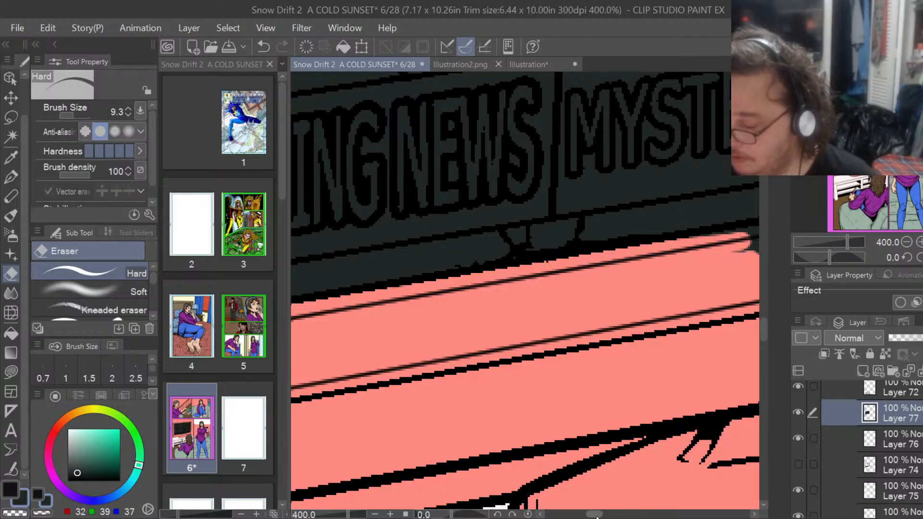
Erase the dark overspill from the lower TV frame beneath the "MYSTERY WOMAN ATTACKS" headline.
drag(596, 516, 610, 515)
mouse_move(399, 260)
mouse_down()
mouse_move(381, 250)
mouse_move(640, 211)
mouse_move(350, 246)
mouse_move(481, 220)
mouse_move(296, 248)
mouse_move(583, 212)
mouse_move(460, 223)
mouse_move(564, 204)
mouse_move(722, 189)
mouse_move(670, 205)
mouse_move(713, 206)
mouse_up()
drag(552, 238, 437, 243)
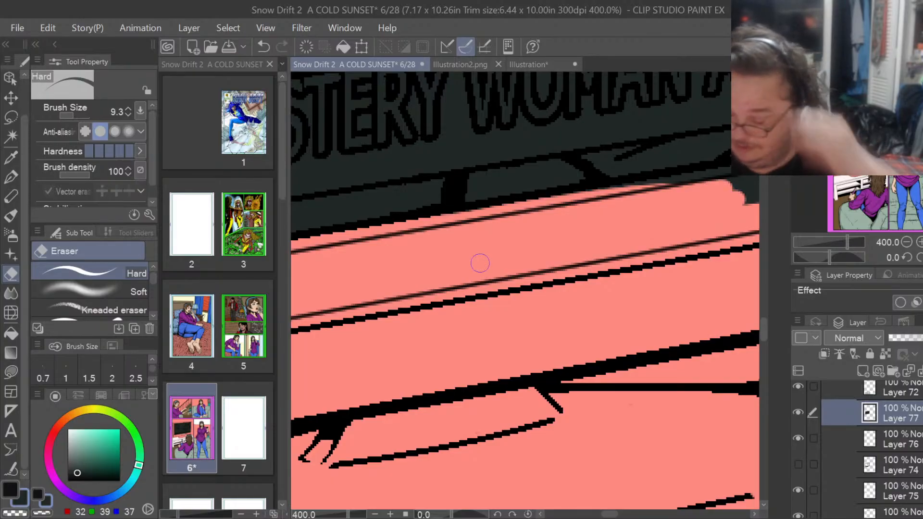
drag(611, 515, 620, 515)
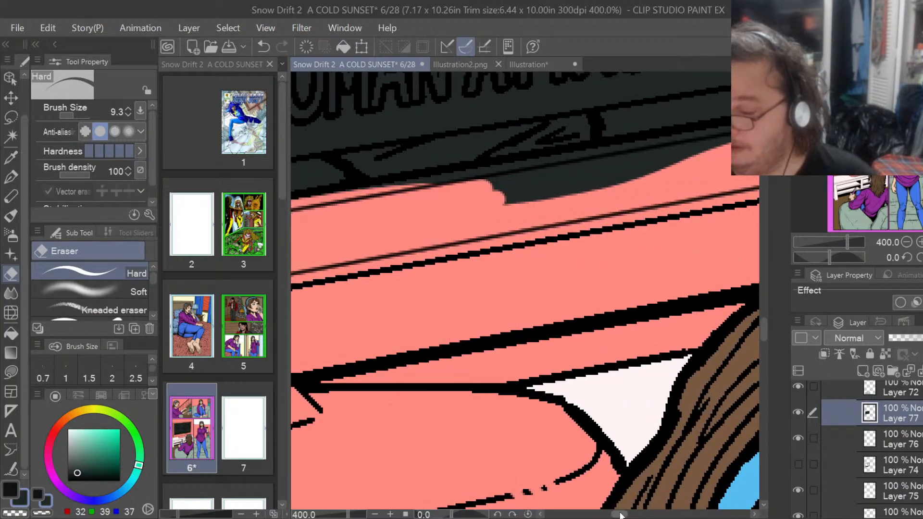
mouse_move(431, 212)
mouse_down()
mouse_move(393, 188)
mouse_move(471, 178)
mouse_move(307, 208)
mouse_move(563, 163)
mouse_move(657, 153)
mouse_move(465, 194)
mouse_move(689, 165)
mouse_move(567, 199)
mouse_move(580, 192)
mouse_move(502, 203)
mouse_up()
mouse_move(631, 157)
mouse_down()
mouse_move(612, 152)
mouse_move(692, 138)
mouse_move(583, 154)
mouse_up()
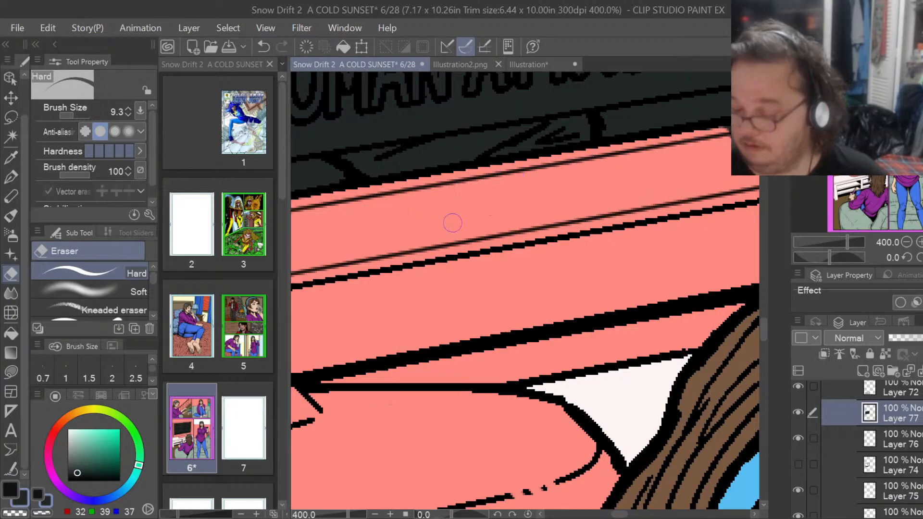
Clean the last dark overspill off the lower TV frame beneath "EDI" and the "NEWS" logo, up to the lower right corner.
drag(623, 515, 652, 490)
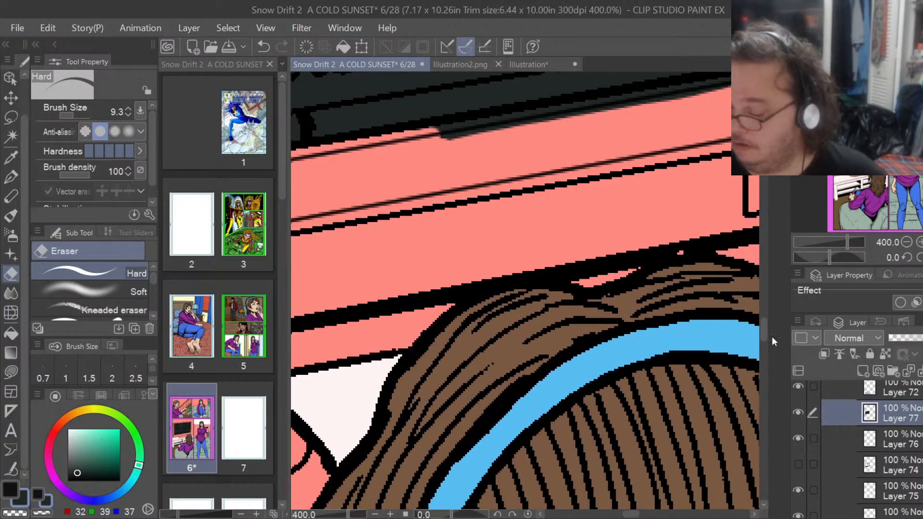
drag(762, 335, 764, 325)
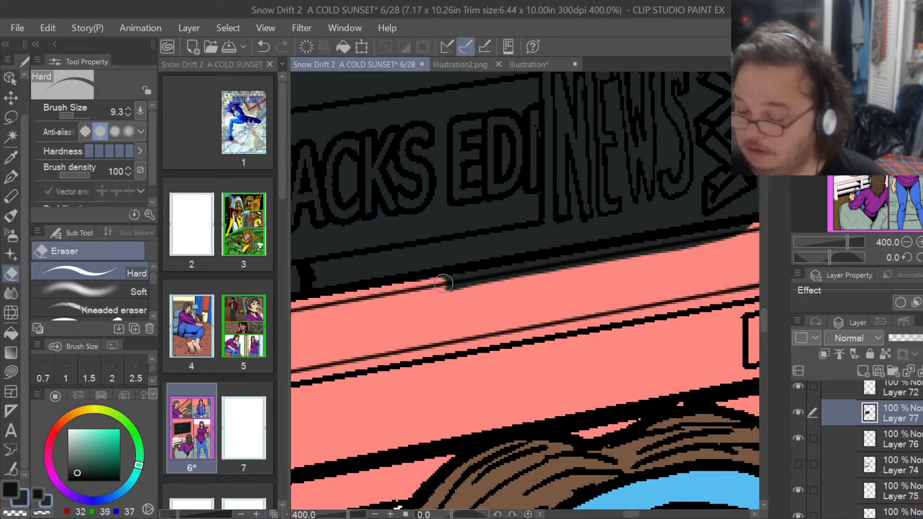
mouse_move(443, 283)
mouse_down()
mouse_move(583, 267)
mouse_move(424, 286)
mouse_up()
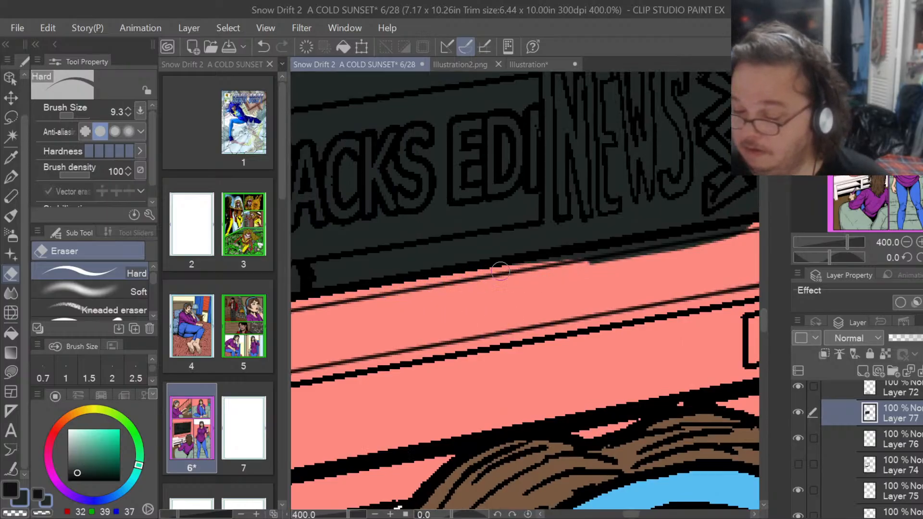
drag(500, 270, 616, 253)
mouse_move(436, 294)
mouse_down()
mouse_move(747, 240)
mouse_move(688, 244)
mouse_move(755, 227)
mouse_move(644, 243)
mouse_up()
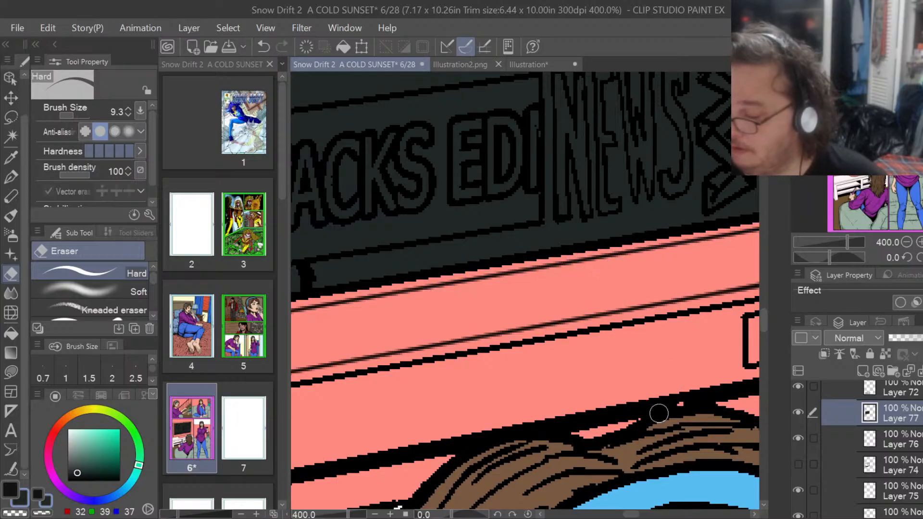
drag(633, 515, 637, 515)
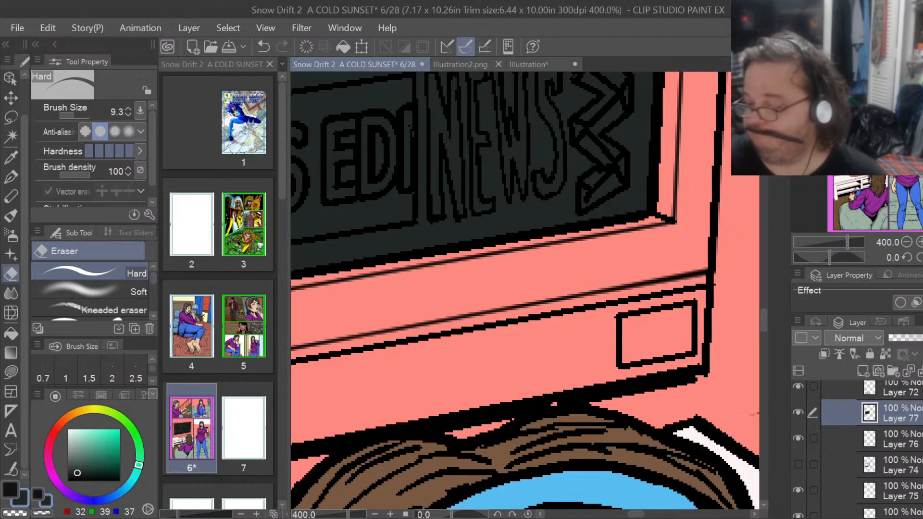
Create a new layer folder above Layer 77 and name it "tv".
click(892, 370)
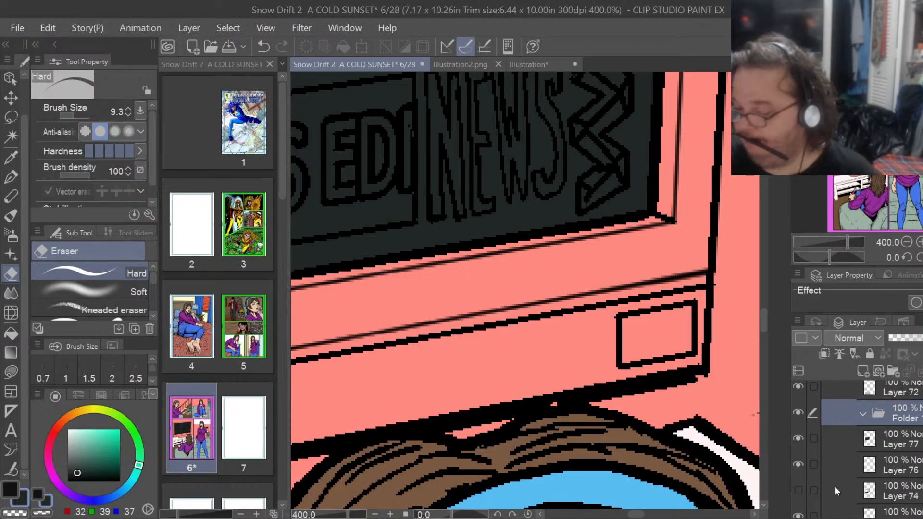
key(Return)
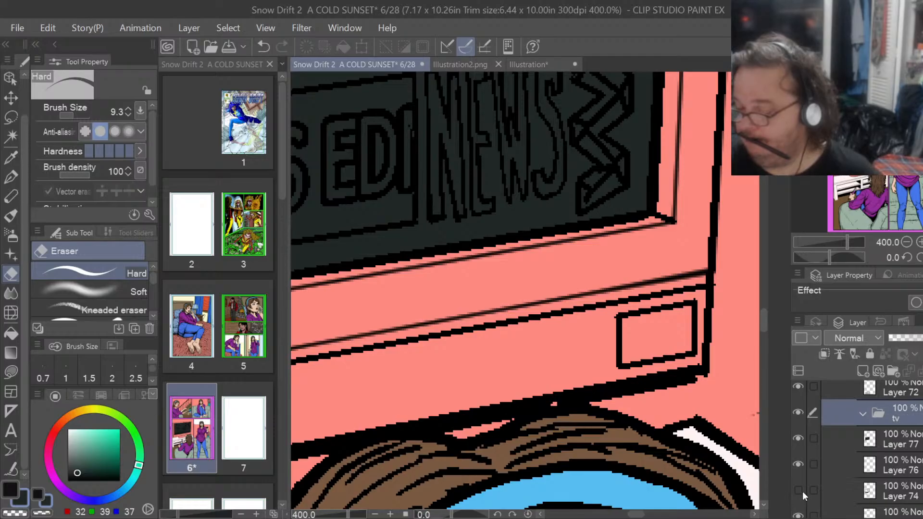
Make Layer 74 with the dark TV body fill visible and move it into the "tv" folder.
click(797, 490)
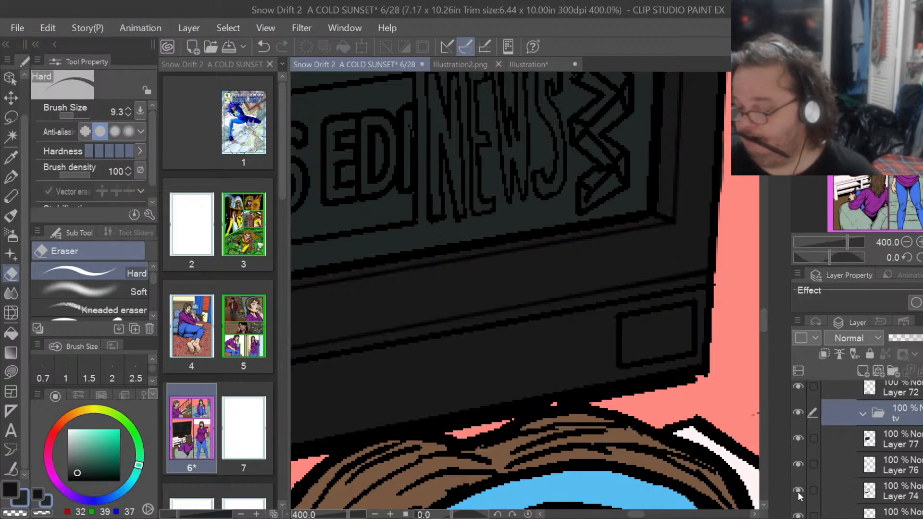
click(799, 464)
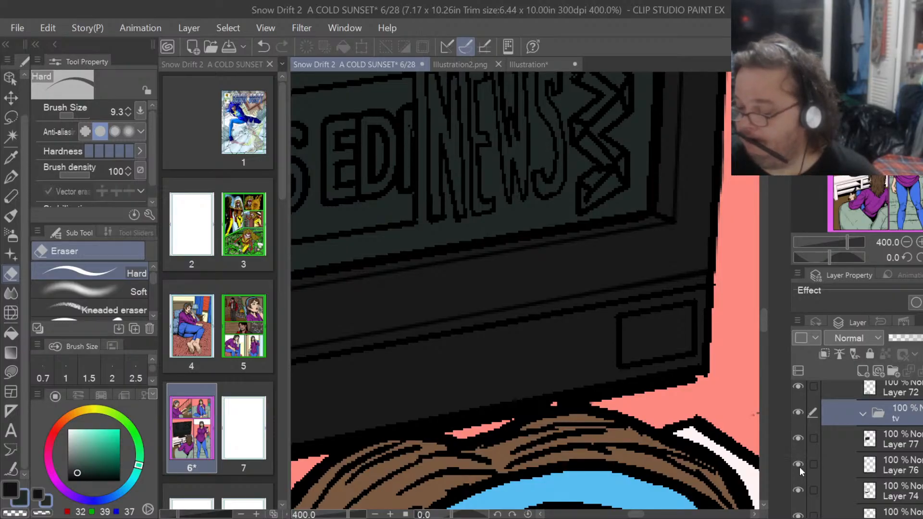
click(799, 464)
click(909, 489)
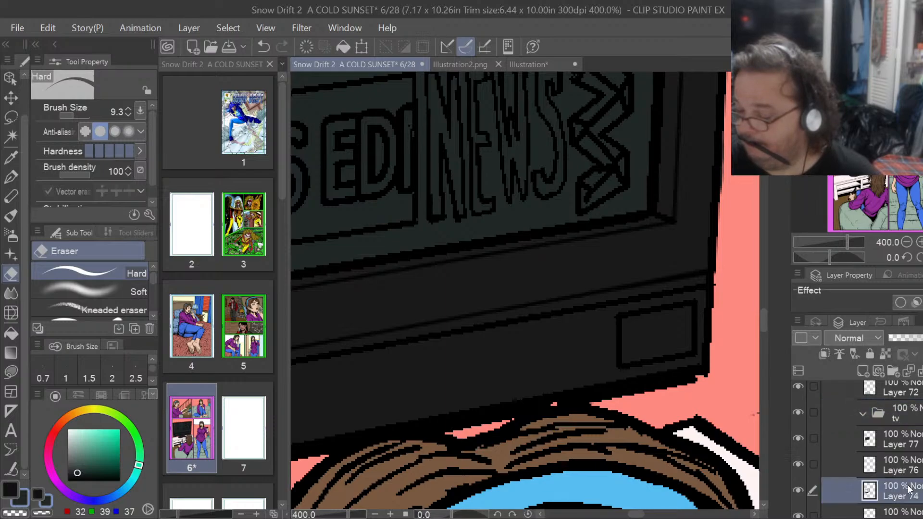
drag(910, 422, 910, 422)
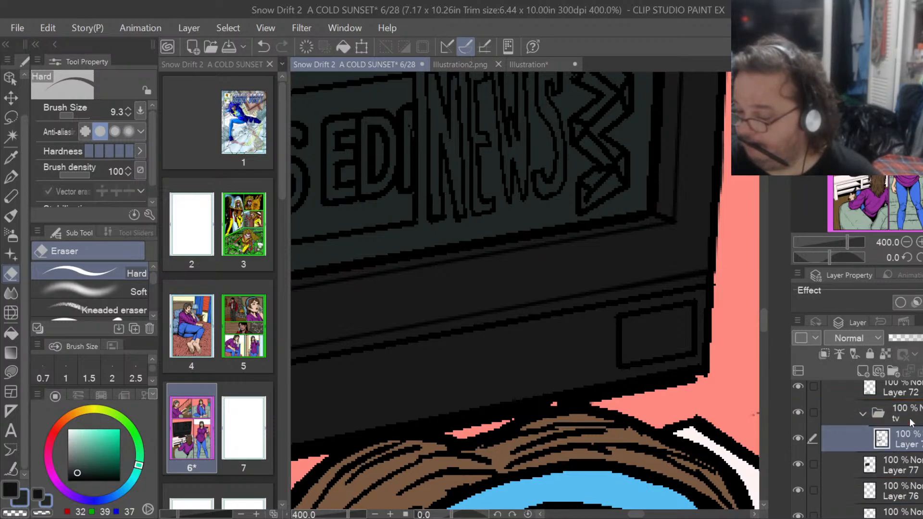
Move Layer 77 and Layer 76 into the "tv" folder, placing Layer 76 at the top of it.
click(904, 470)
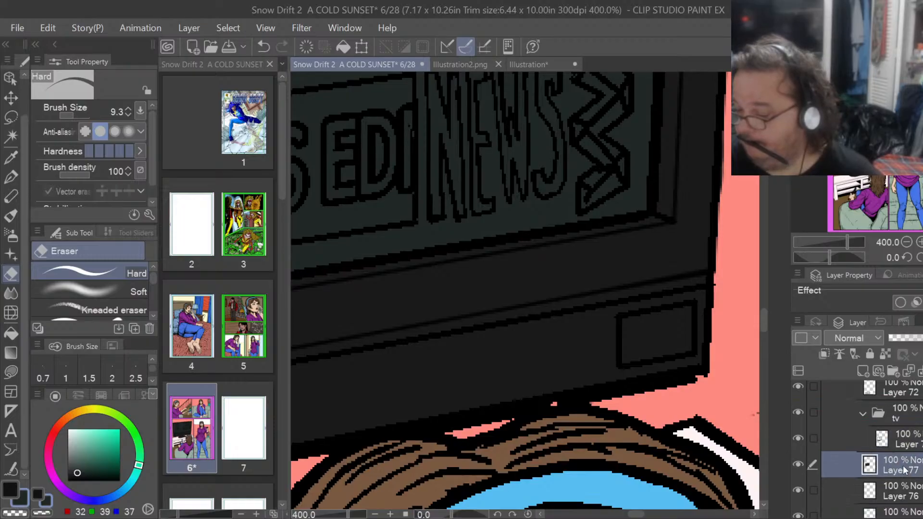
drag(912, 449, 910, 448)
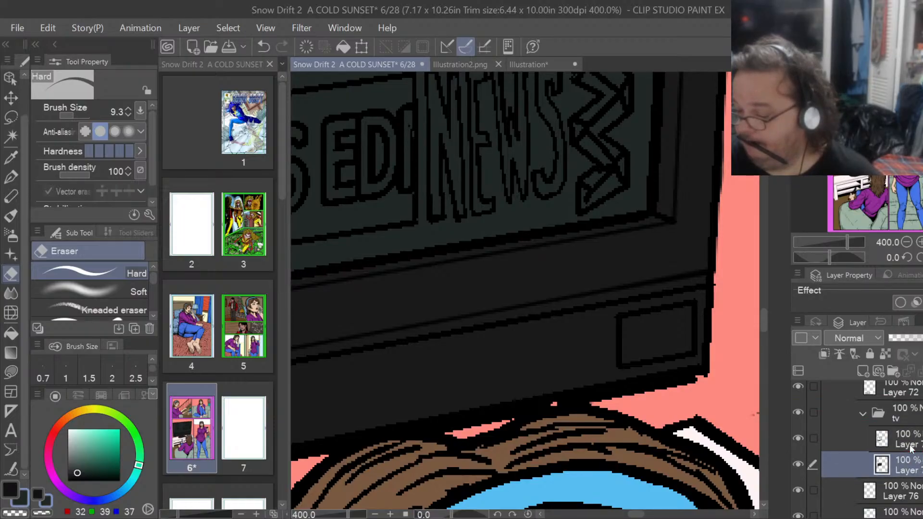
click(900, 501)
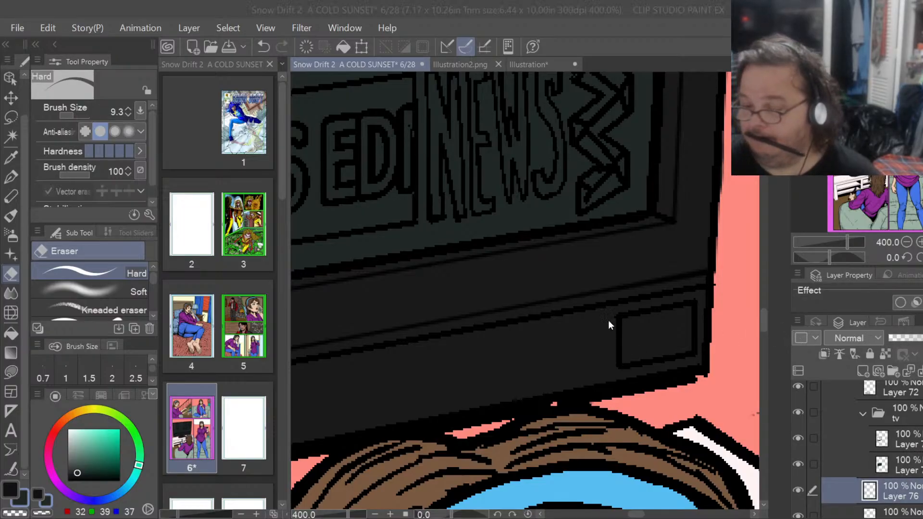
click(536, 223)
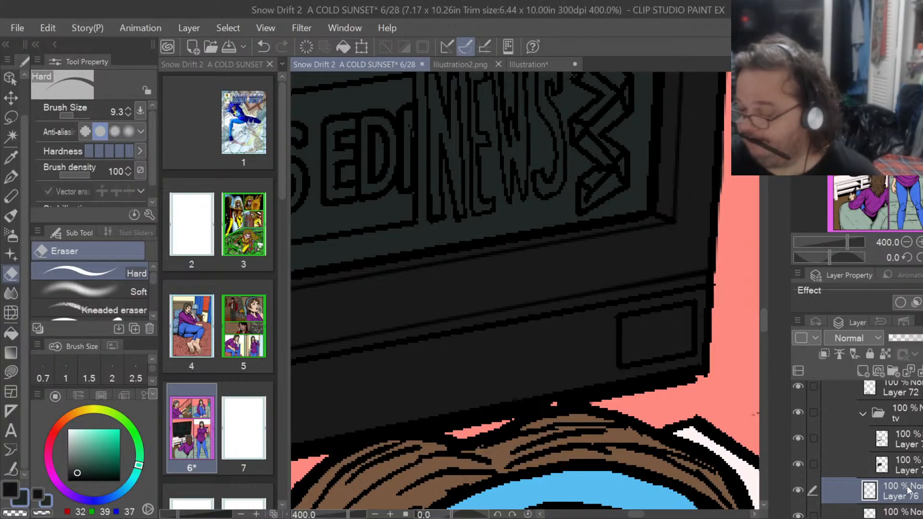
drag(907, 488, 907, 438)
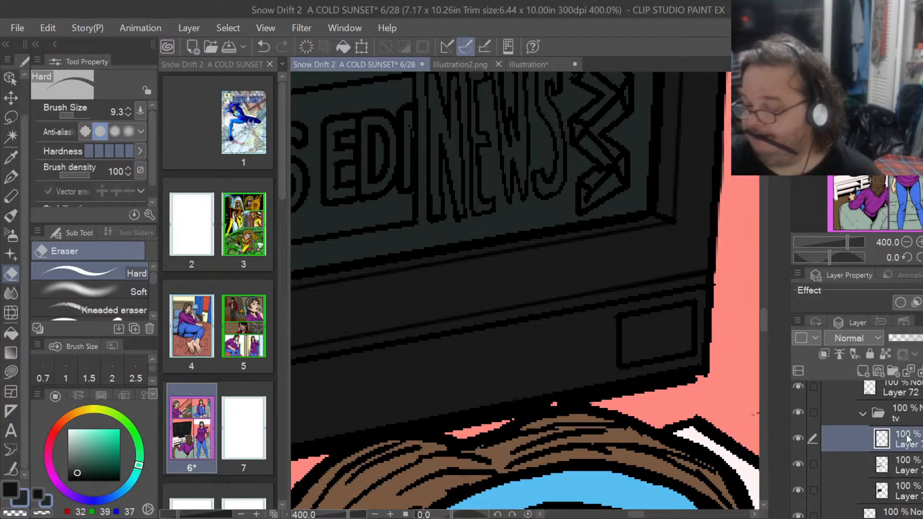
Sample the blue of the strip below the photo in the news reference illustration, and return to the comic page.
click(549, 64)
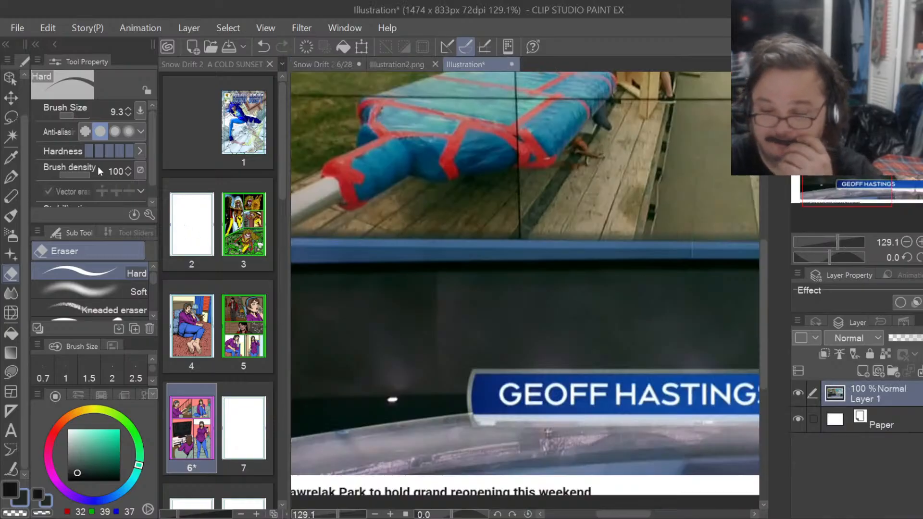
click(11, 157)
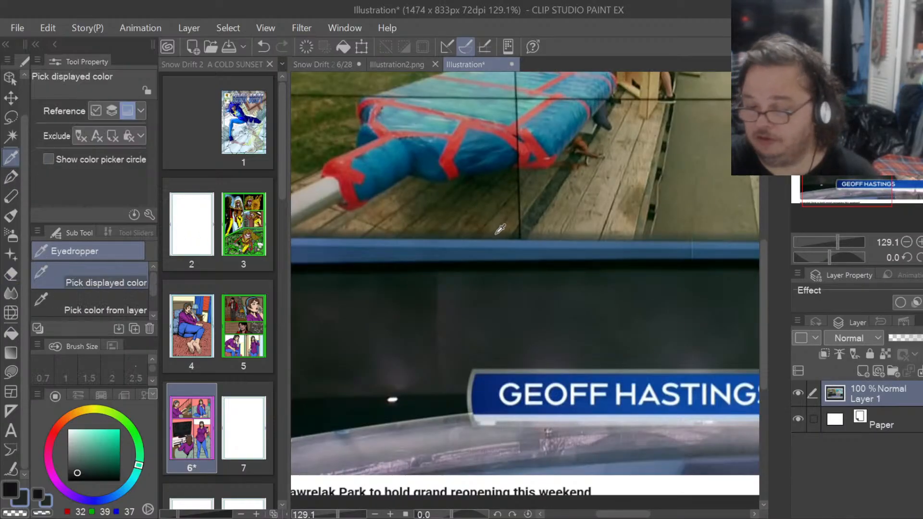
click(466, 239)
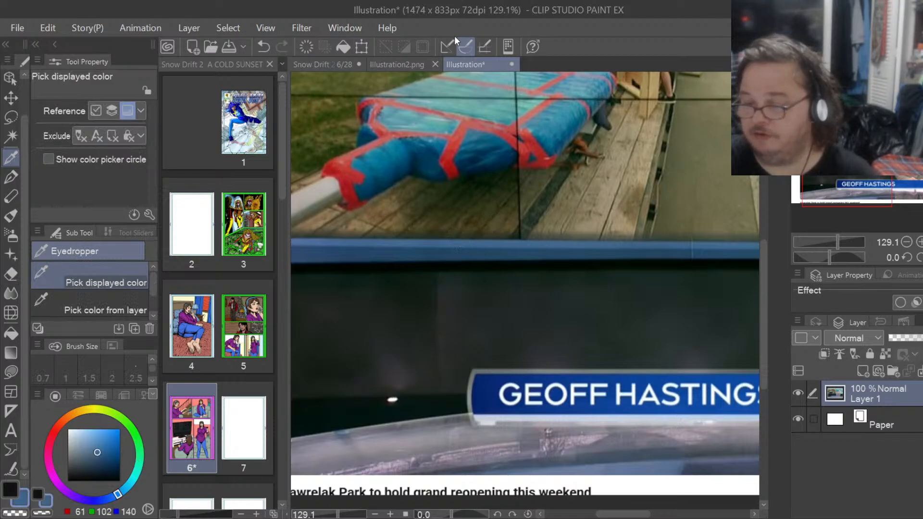
click(339, 64)
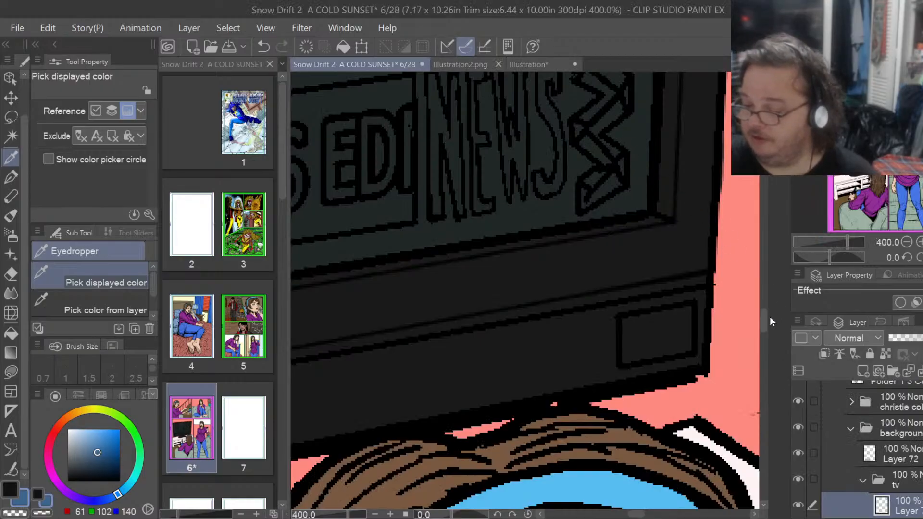
Lasso-fill the inset picture's border on the TV screen with the sampled blue around its lower right corner and up the right side.
drag(765, 321, 763, 293)
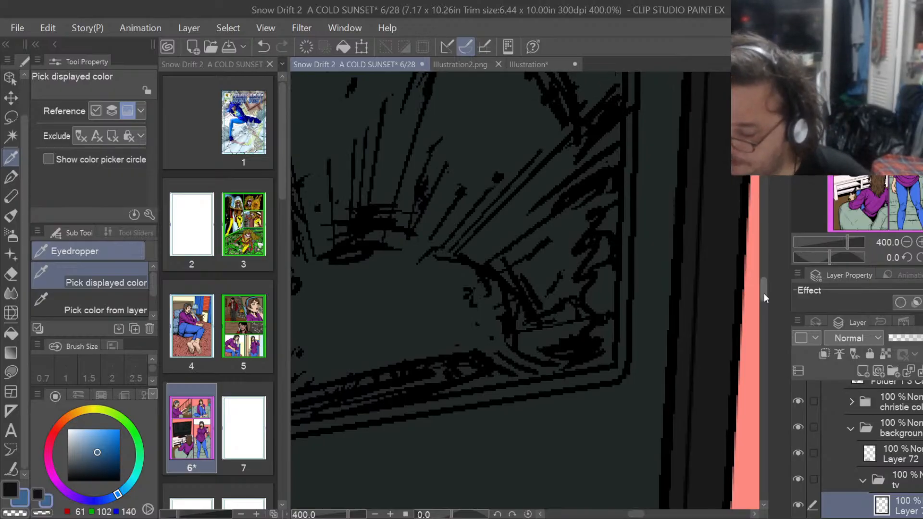
drag(637, 515, 635, 514)
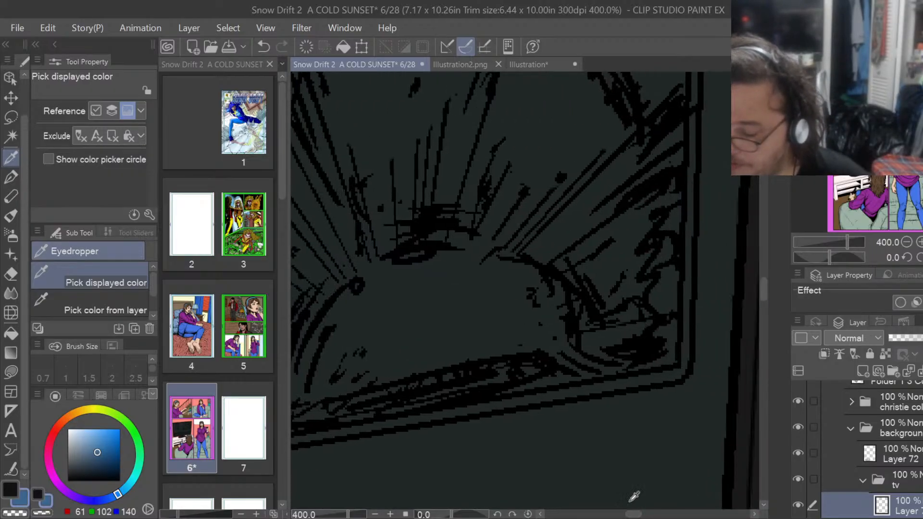
key(u)
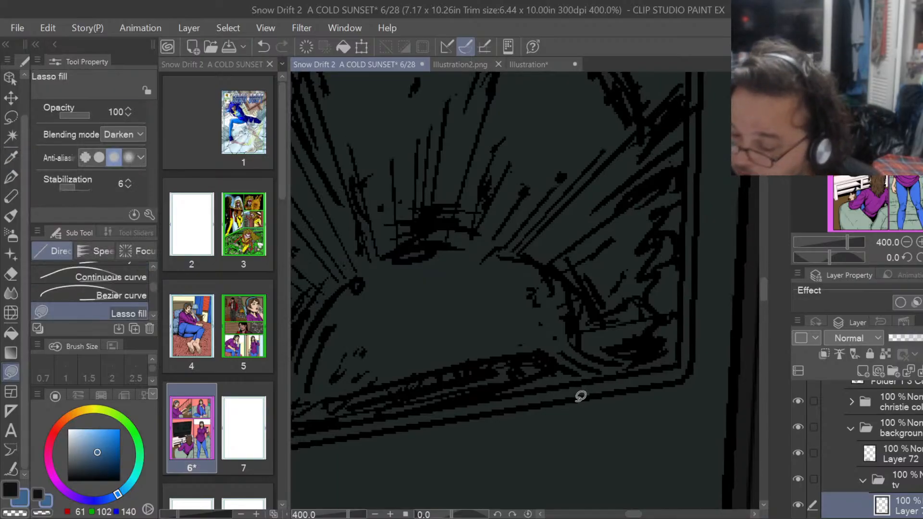
mouse_move(590, 391)
mouse_down()
mouse_move(684, 379)
mouse_move(682, 370)
mouse_move(633, 372)
mouse_move(564, 391)
mouse_up()
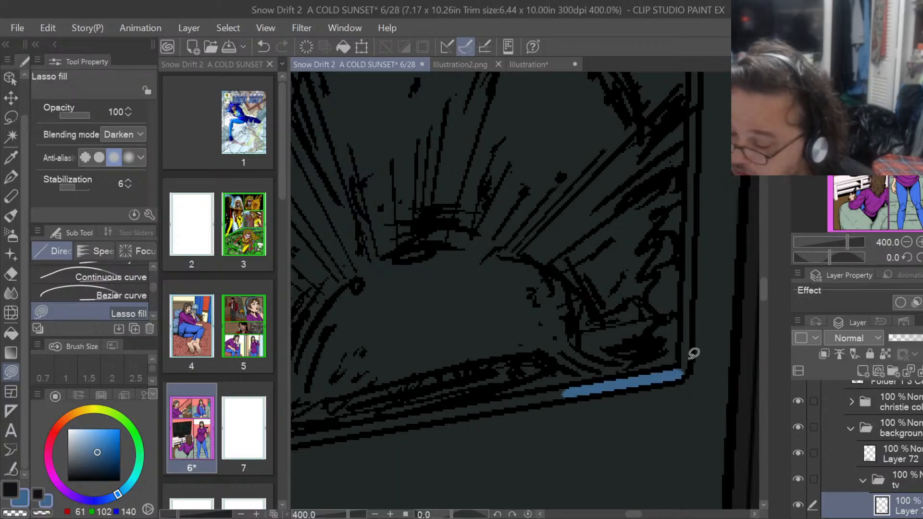
mouse_move(690, 368)
mouse_down()
mouse_move(687, 304)
mouse_move(677, 370)
mouse_move(691, 325)
mouse_move(697, 204)
mouse_up()
drag(691, 139, 687, 269)
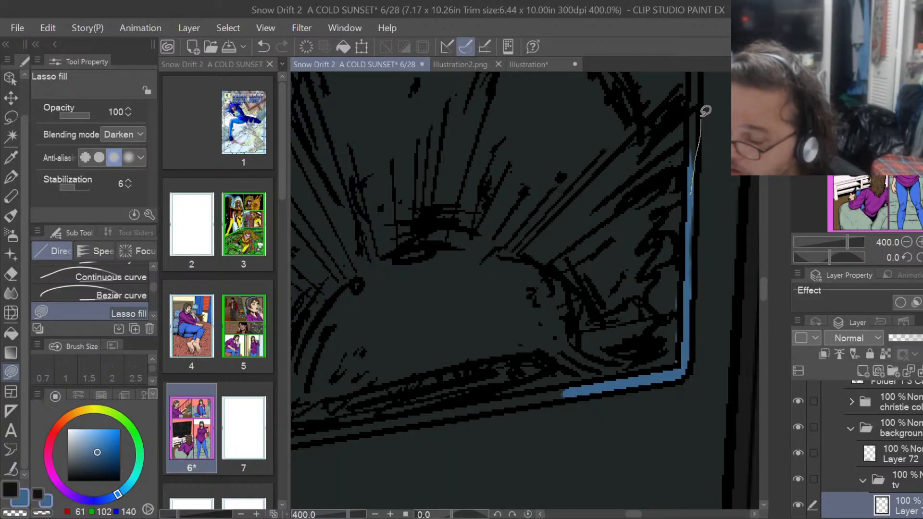
drag(695, 94, 701, 178)
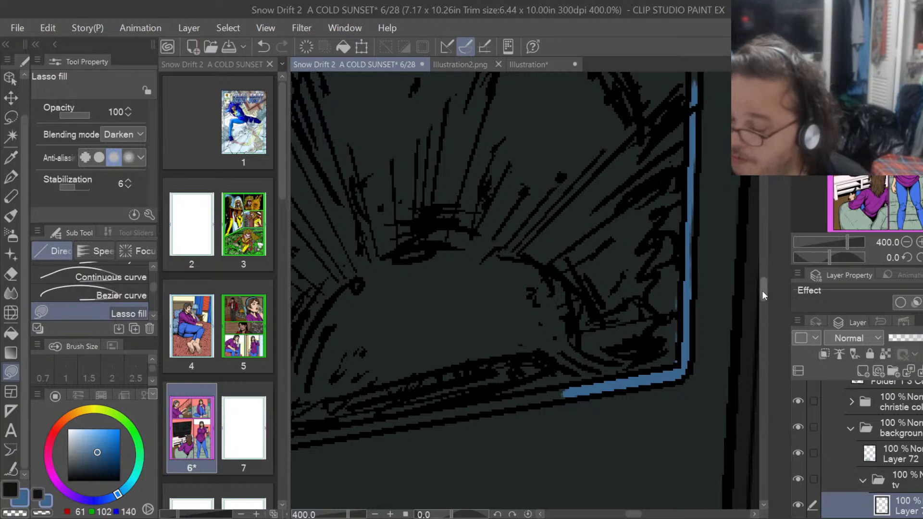
Continue the blue lasso fill up the rest of the inset picture's right border to its upper right corner.
drag(763, 290, 762, 269)
mouse_move(700, 422)
mouse_down()
mouse_move(705, 290)
mouse_move(696, 254)
mouse_move(692, 374)
mouse_up()
drag(704, 263, 707, 226)
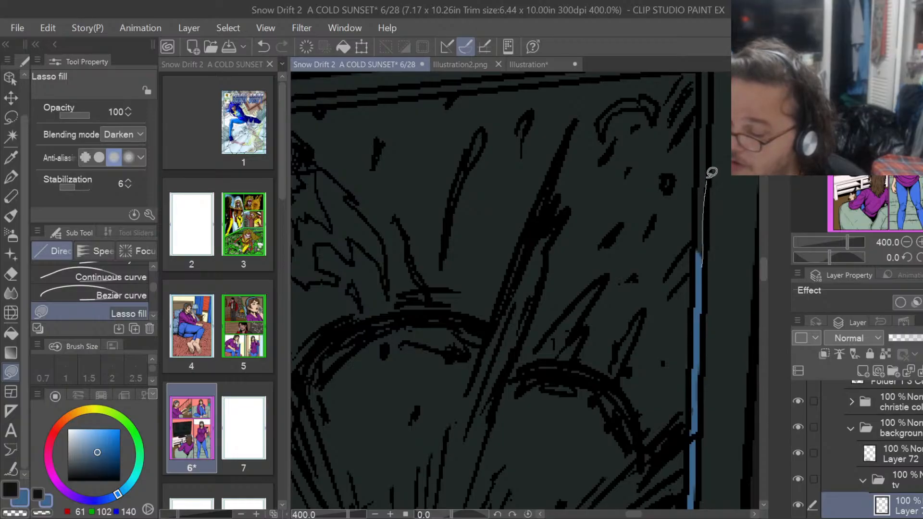
drag(708, 114, 697, 246)
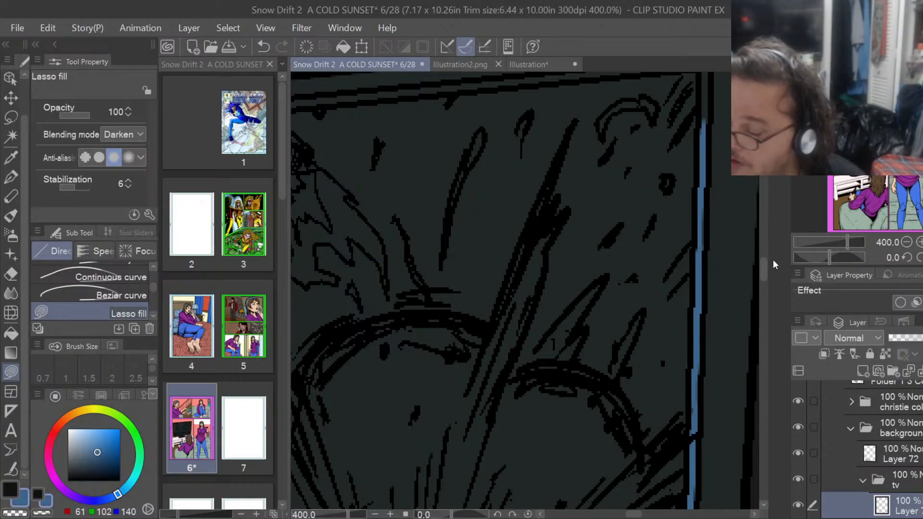
scroll(764, 267, up, 5)
scroll(766, 253, down, 2)
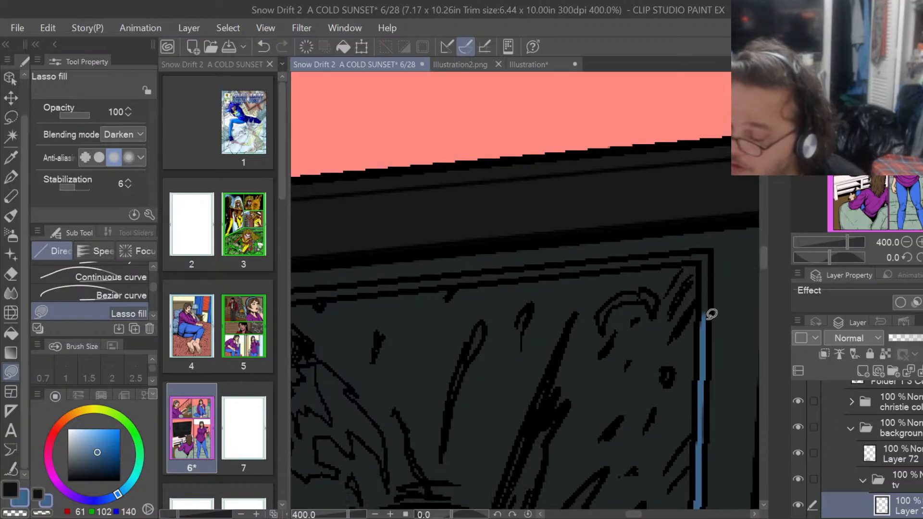
mouse_move(711, 314)
mouse_down()
mouse_move(709, 248)
mouse_move(701, 319)
mouse_up()
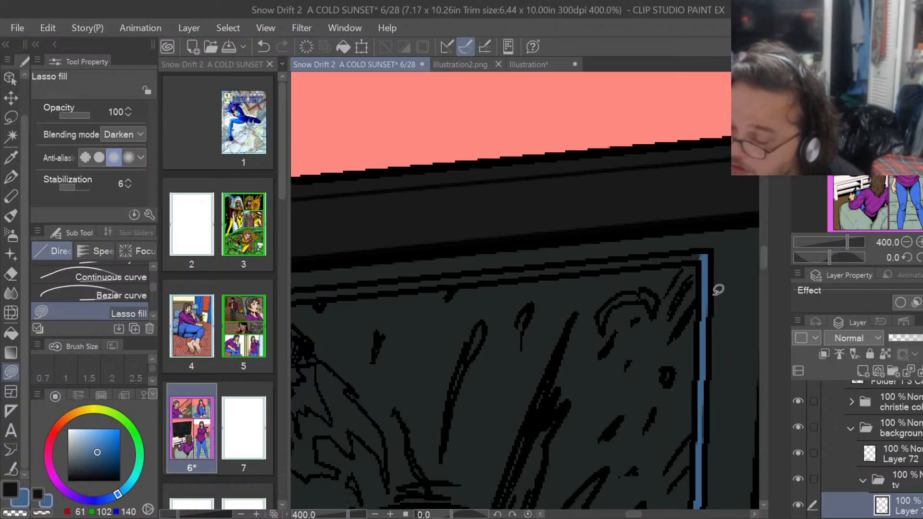
Fill the inset picture's top border with blue, around the upper left corner and onto the left border.
mouse_move(653, 260)
mouse_down()
mouse_move(676, 259)
mouse_move(604, 270)
mouse_move(707, 255)
mouse_move(594, 250)
mouse_up()
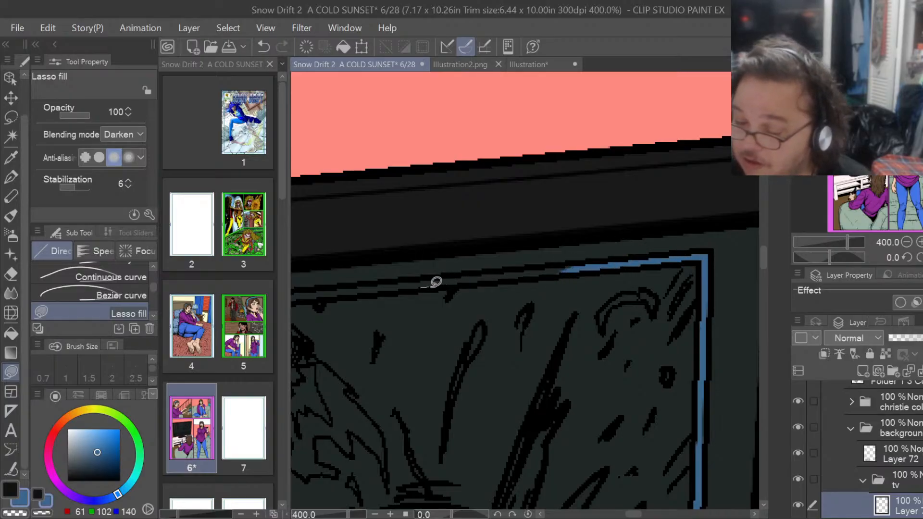
mouse_move(436, 282)
mouse_down()
mouse_move(606, 259)
mouse_move(519, 261)
mouse_move(392, 289)
mouse_up()
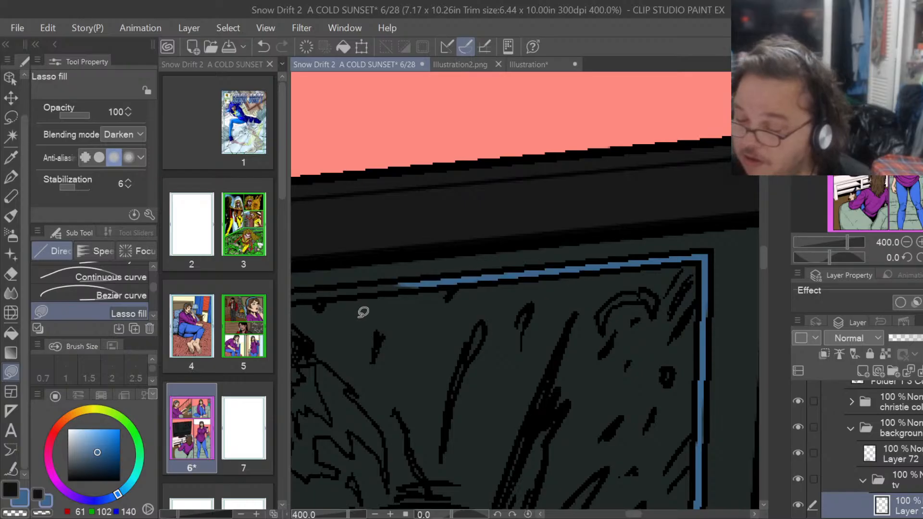
drag(637, 517, 628, 516)
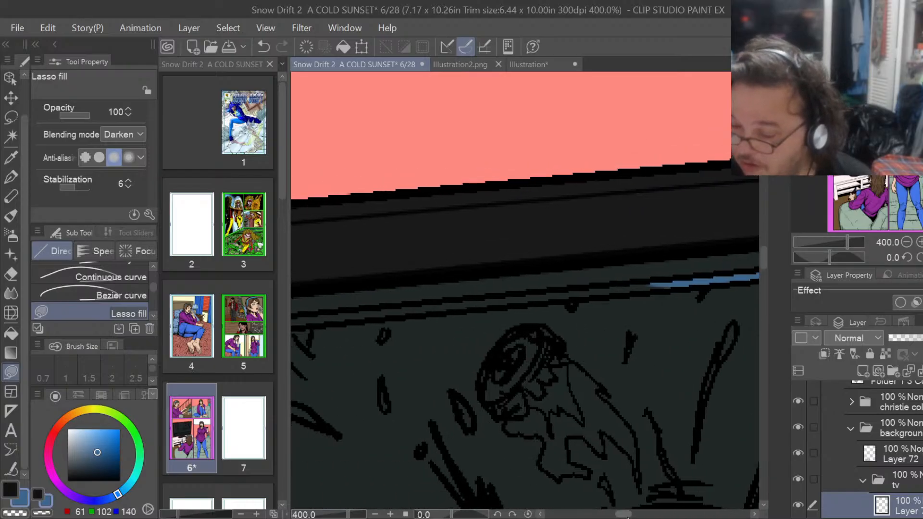
mouse_move(438, 310)
mouse_down()
mouse_move(645, 291)
mouse_move(692, 272)
mouse_move(492, 295)
mouse_move(442, 312)
mouse_move(410, 309)
mouse_move(509, 301)
mouse_move(420, 297)
mouse_move(322, 321)
mouse_up()
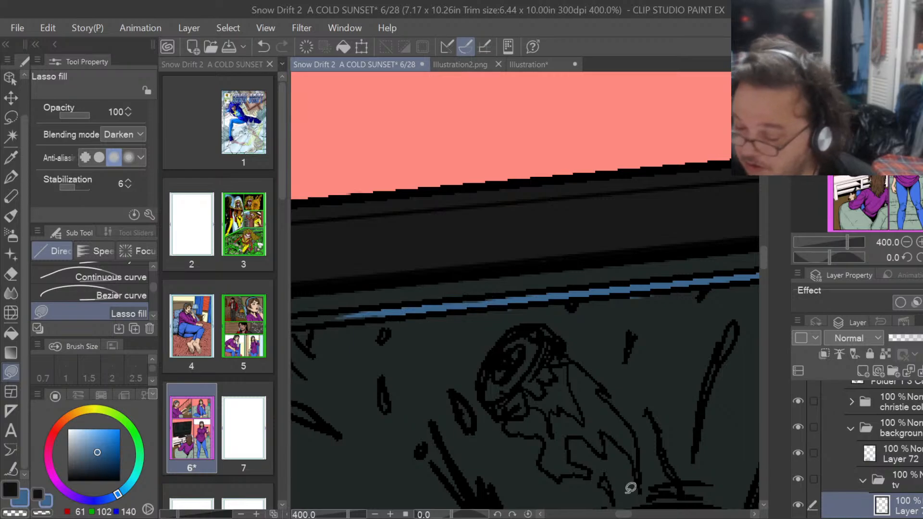
drag(626, 515, 614, 515)
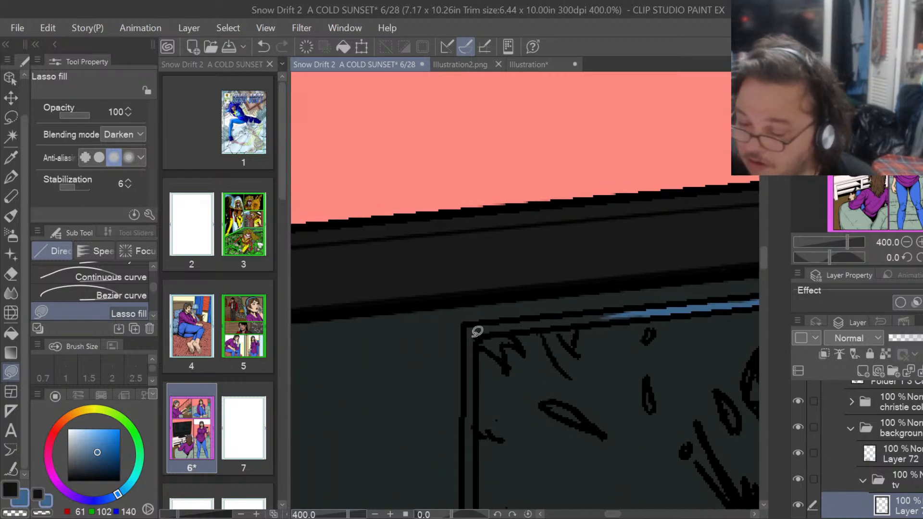
mouse_move(474, 335)
mouse_down()
mouse_move(625, 315)
mouse_move(610, 305)
mouse_move(489, 315)
mouse_move(457, 330)
mouse_move(482, 397)
mouse_move(481, 488)
mouse_move(470, 473)
mouse_move(471, 331)
mouse_up()
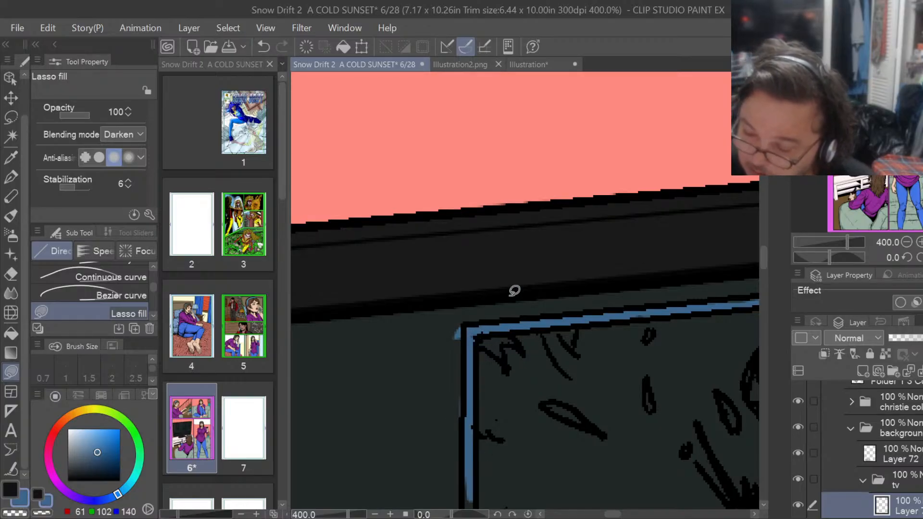
Extend the blue fill down the inset picture's left border to just above its lower left corner.
drag(765, 259, 765, 280)
mouse_move(477, 165)
mouse_down()
mouse_move(482, 338)
mouse_move(475, 425)
mouse_move(465, 443)
mouse_move(468, 220)
mouse_move(486, 83)
mouse_up()
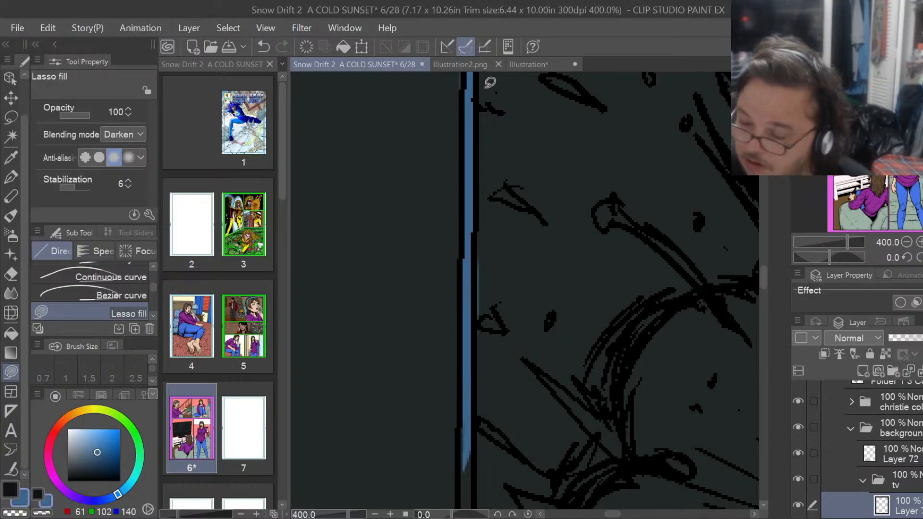
drag(763, 281, 764, 294)
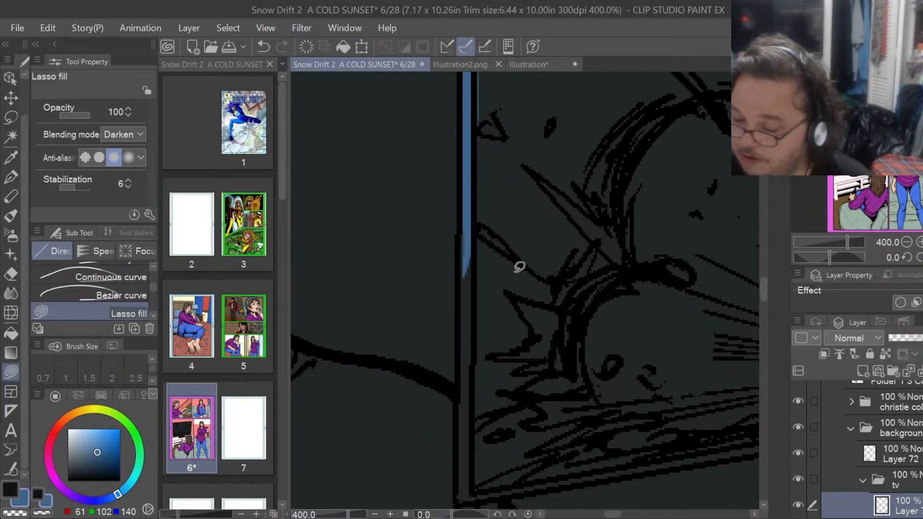
mouse_move(479, 248)
mouse_down()
mouse_move(472, 383)
mouse_move(458, 449)
mouse_move(470, 250)
mouse_up()
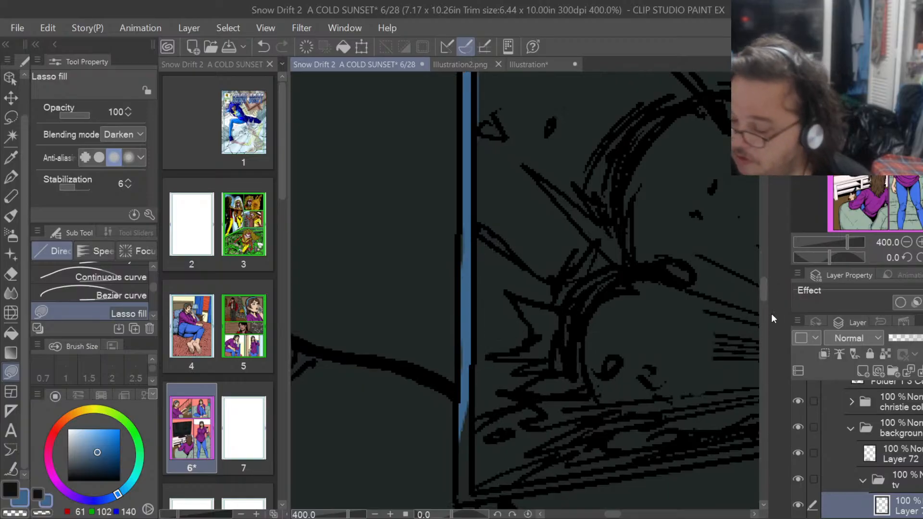
Lasso-fill the inset picture's lower left border corner with blue and start along the bottom border.
drag(761, 289, 762, 301)
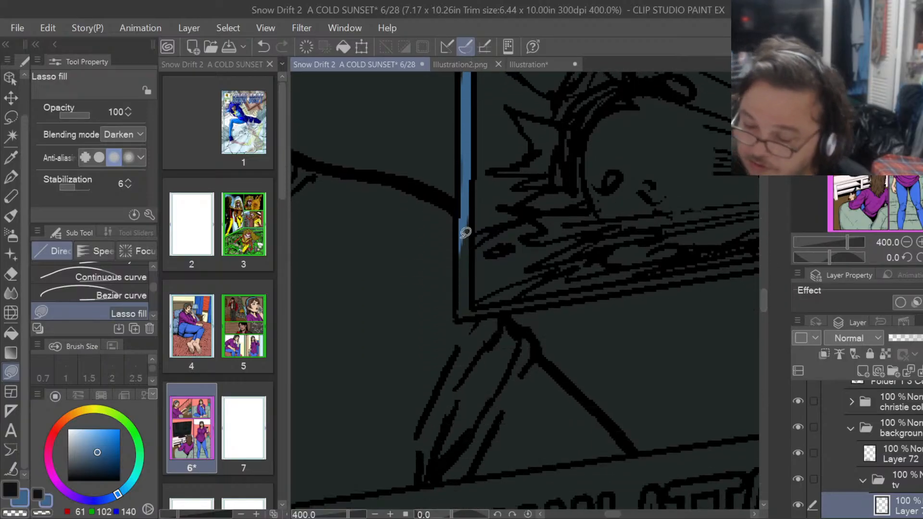
mouse_move(463, 233)
mouse_down()
mouse_move(470, 312)
mouse_move(477, 226)
mouse_up()
mouse_move(465, 262)
mouse_down()
mouse_move(462, 309)
mouse_move(494, 312)
mouse_move(592, 298)
mouse_move(692, 266)
mouse_move(474, 312)
mouse_up()
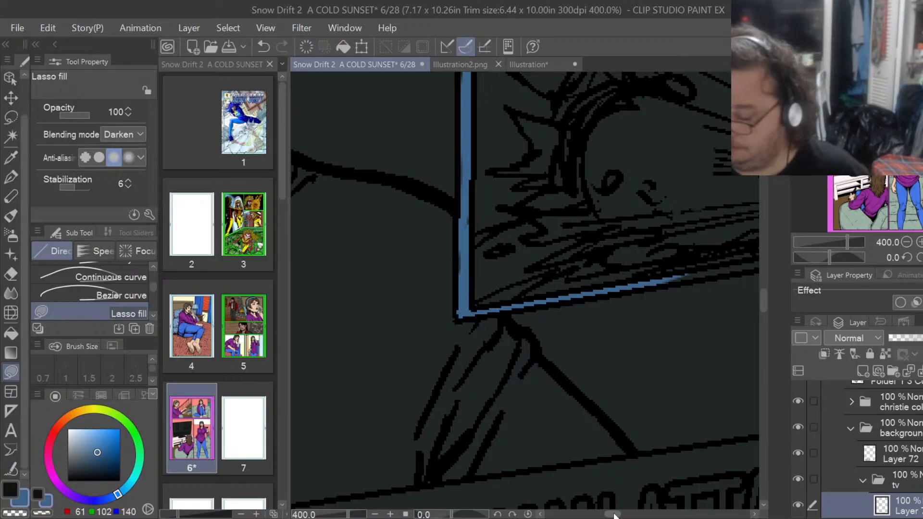
Continue the blue fill along the inset picture's bottom border to join the part already filled at the lower right corner.
drag(615, 514, 626, 515)
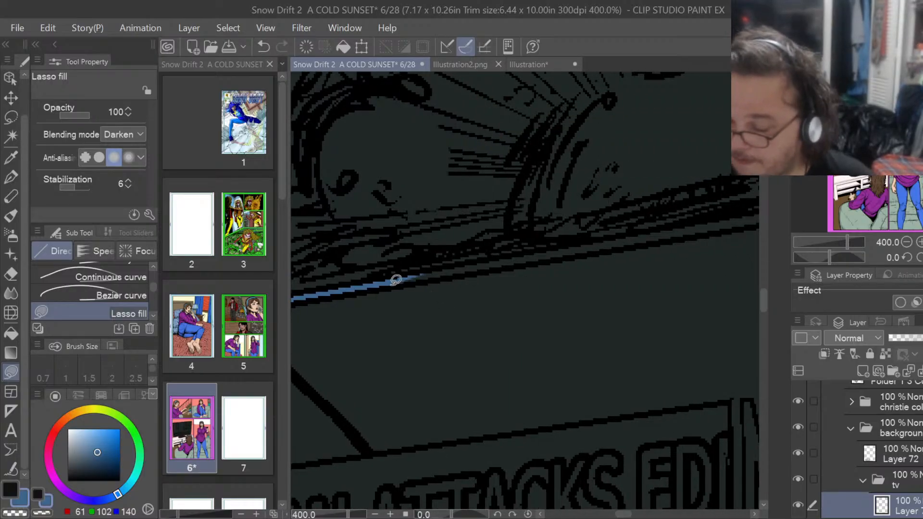
drag(395, 280, 526, 256)
mouse_move(622, 238)
mouse_down()
mouse_move(490, 252)
mouse_move(721, 222)
mouse_move(591, 243)
mouse_up()
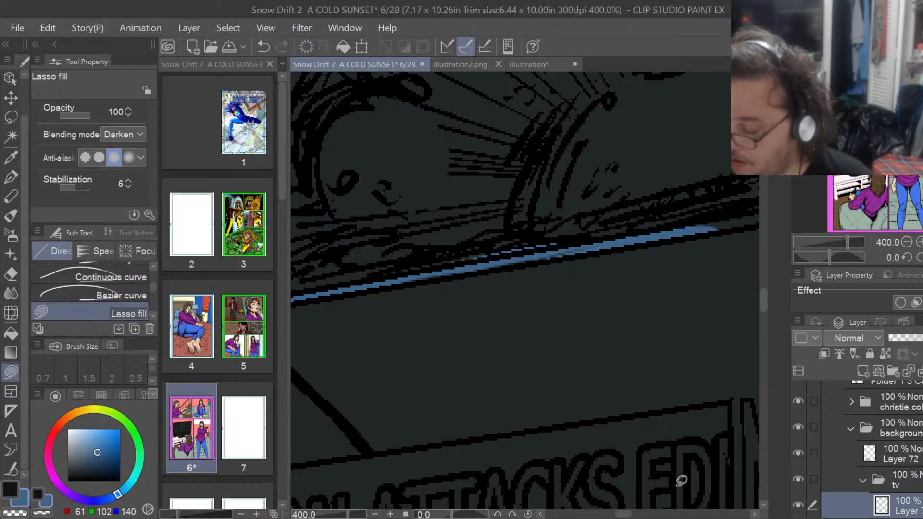
drag(623, 515, 637, 515)
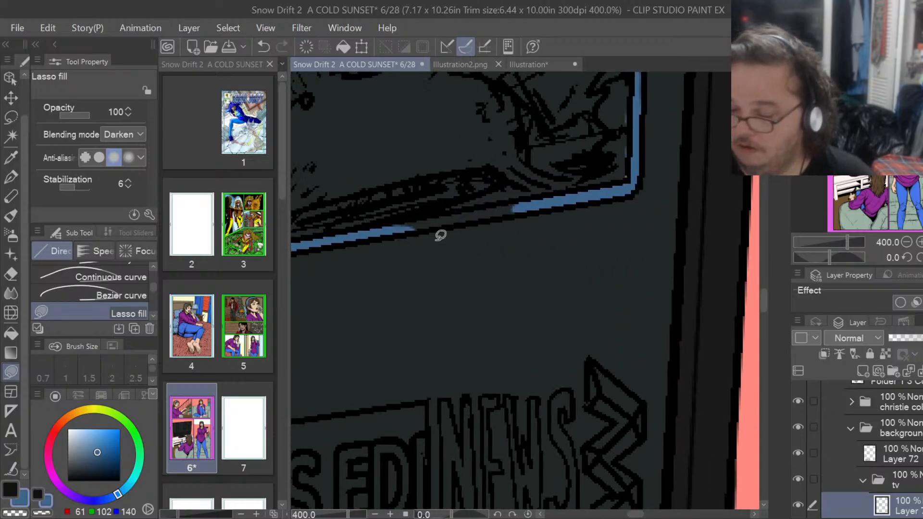
mouse_move(409, 227)
mouse_down()
mouse_move(542, 210)
mouse_move(544, 199)
mouse_move(362, 234)
mouse_up()
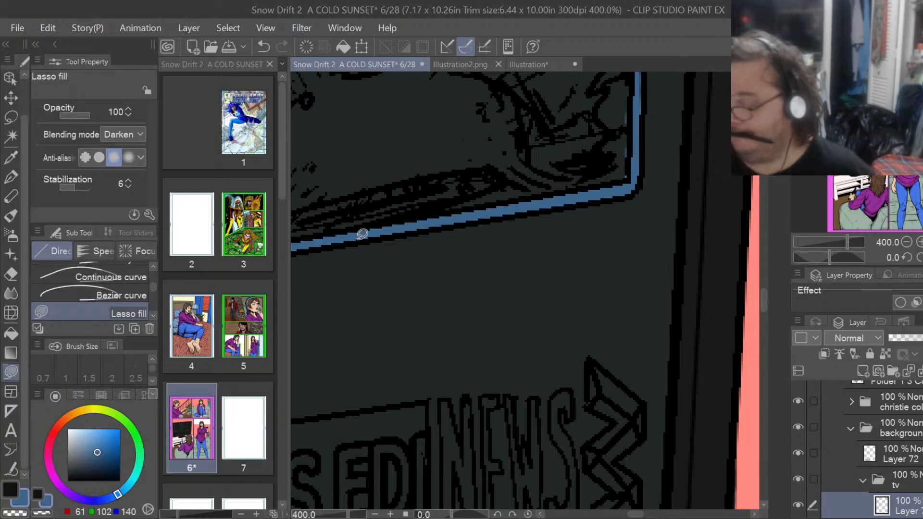
Erase the stray blue inside the inset picture's right border near the lower right corner, using the Hard eraser at size 2.4.
scroll(637, 171, up, 7)
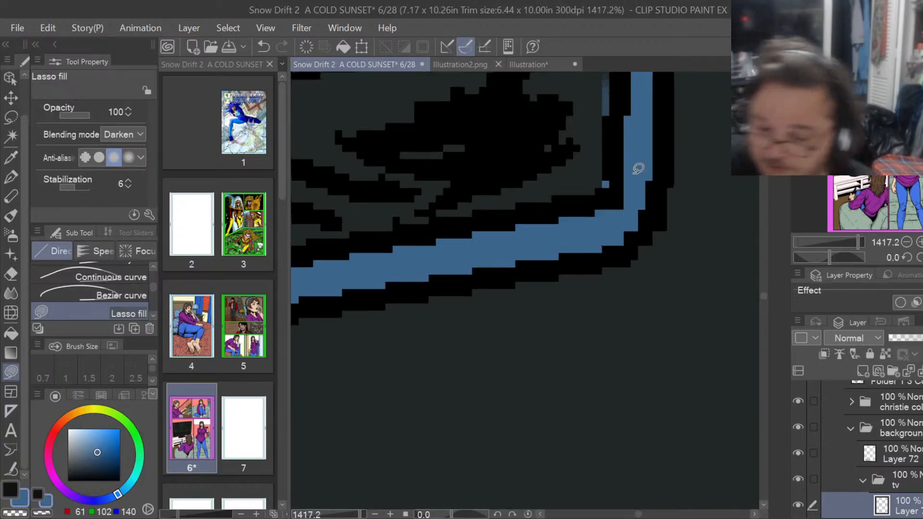
click(10, 274)
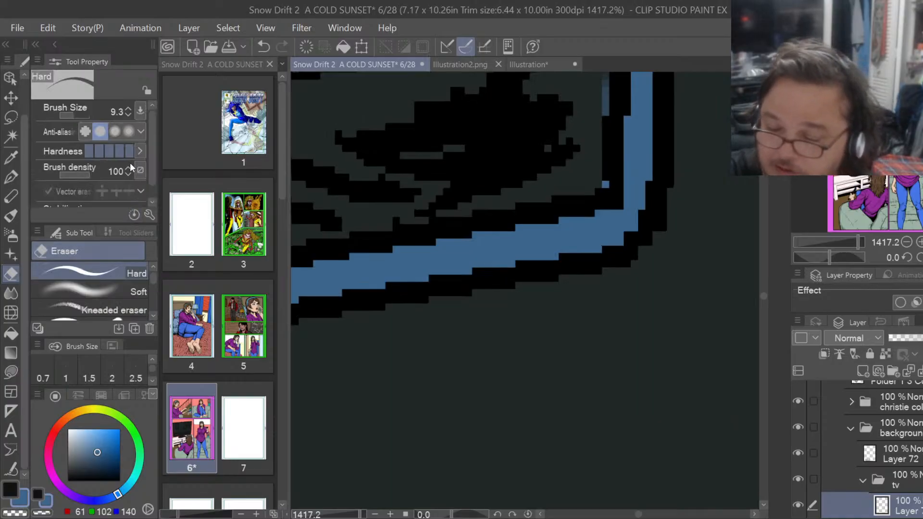
drag(82, 112, 70, 113)
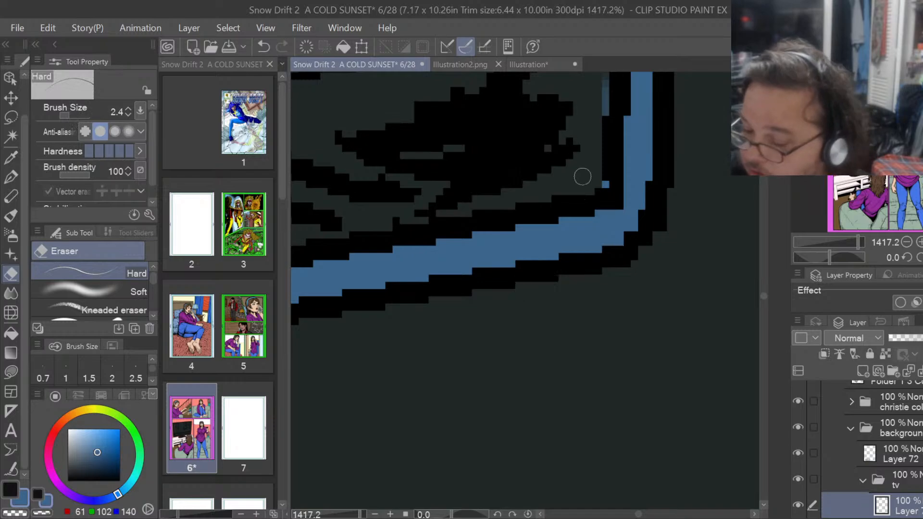
drag(602, 148, 605, 112)
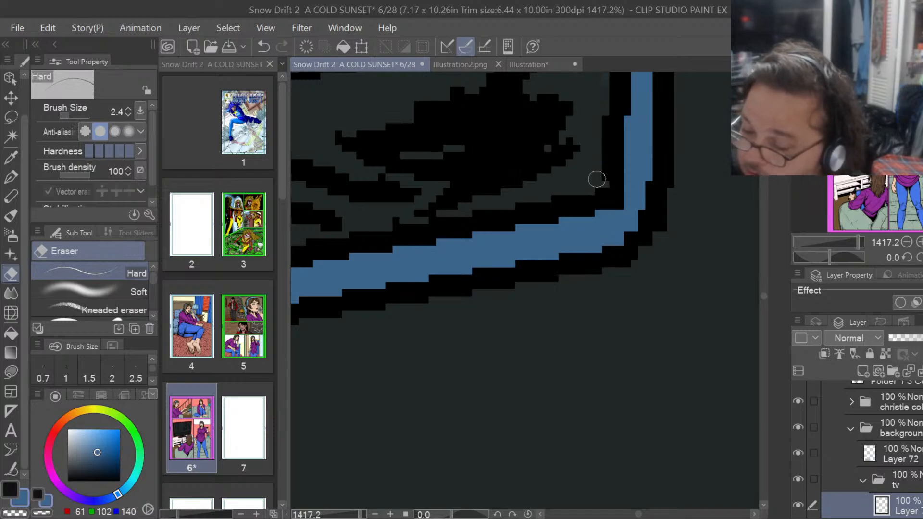
drag(761, 300, 765, 292)
drag(606, 336, 604, 158)
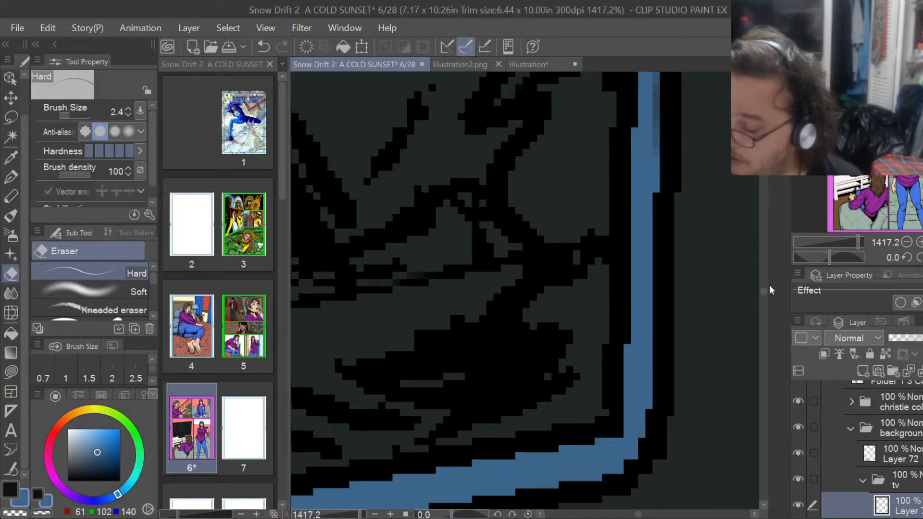
Fill the thin gaps along the outer edge of the right border's lower half with blue using Lasso fill.
drag(766, 295, 763, 291)
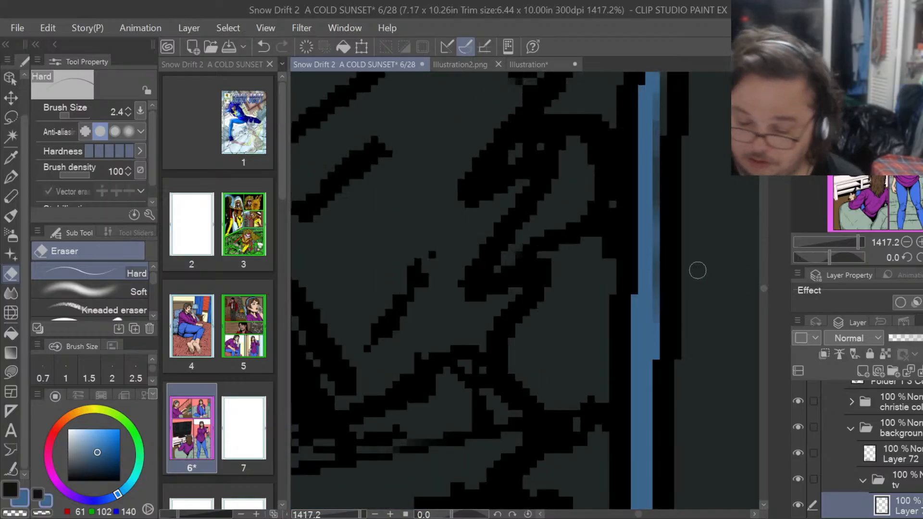
click(10, 371)
mouse_move(645, 262)
mouse_down()
mouse_move(649, 309)
mouse_move(669, 270)
mouse_move(680, 94)
mouse_move(668, 84)
mouse_up()
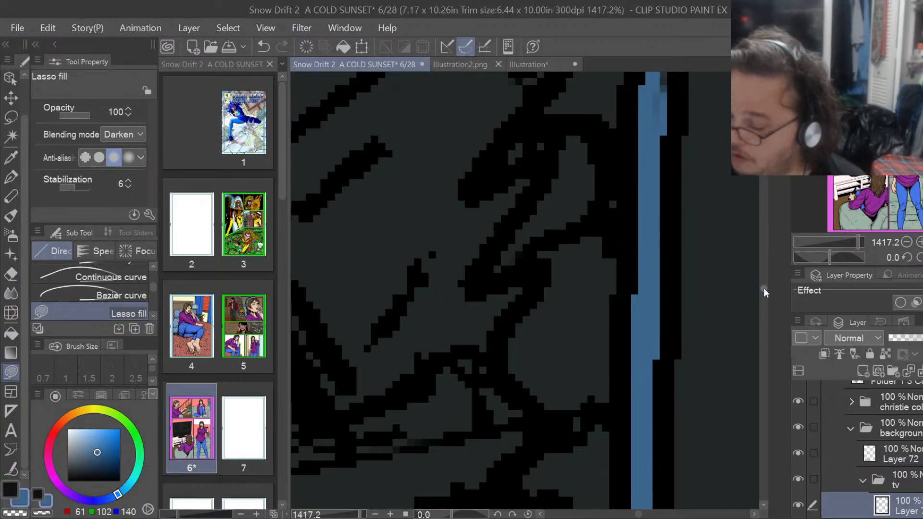
drag(763, 288, 764, 285)
mouse_move(655, 327)
mouse_down()
mouse_move(668, 382)
mouse_move(686, 125)
mouse_move(674, 96)
mouse_up()
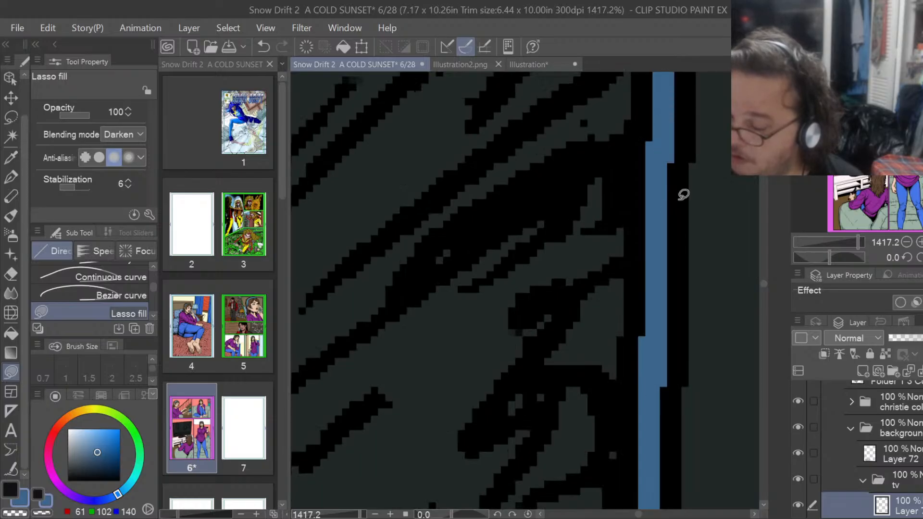
Close the remaining thin gaps around the middle of the inset picture's right border with blue.
drag(764, 282, 765, 275)
mouse_move(687, 332)
mouse_down()
mouse_move(649, 343)
mouse_move(673, 96)
mouse_up()
drag(694, 171, 694, 175)
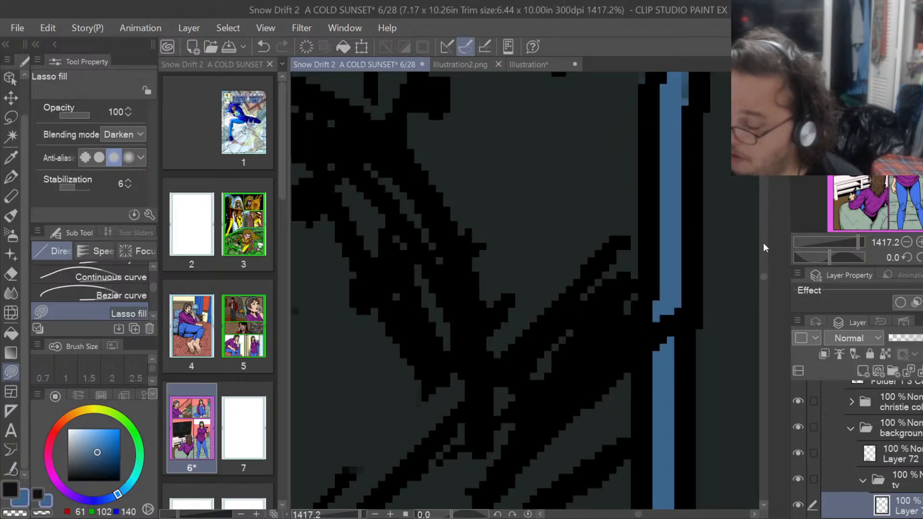
drag(763, 277, 762, 273)
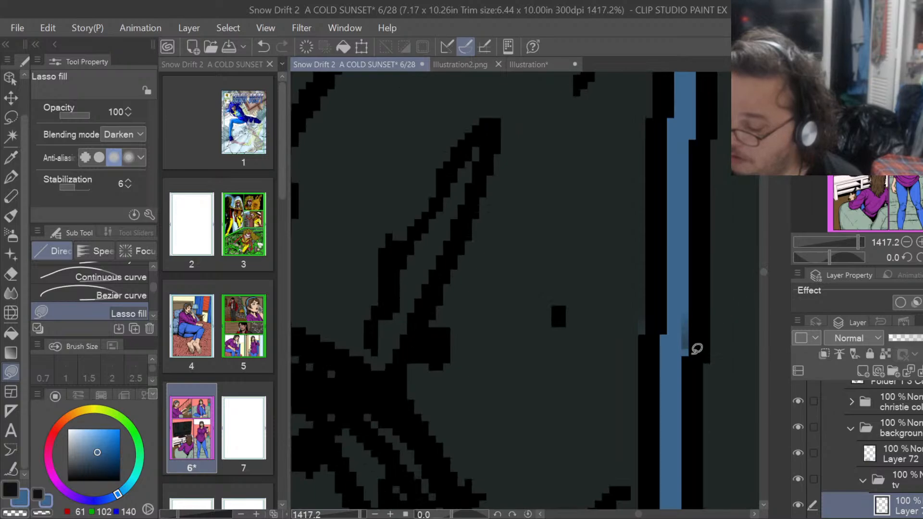
mouse_move(695, 362)
mouse_down()
mouse_move(700, 295)
mouse_move(689, 318)
mouse_up()
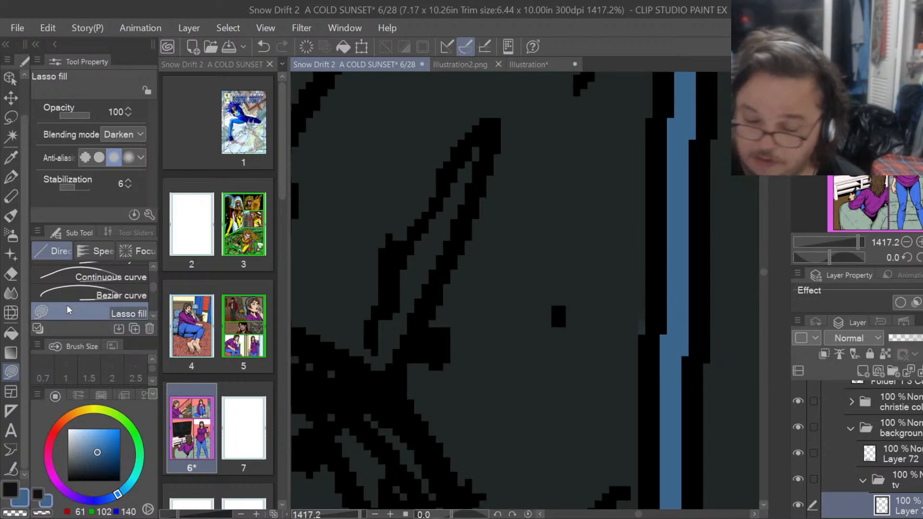
Lasso-fill the gaps in the upper part of the right border with blue, up to the upper right corner.
click(11, 274)
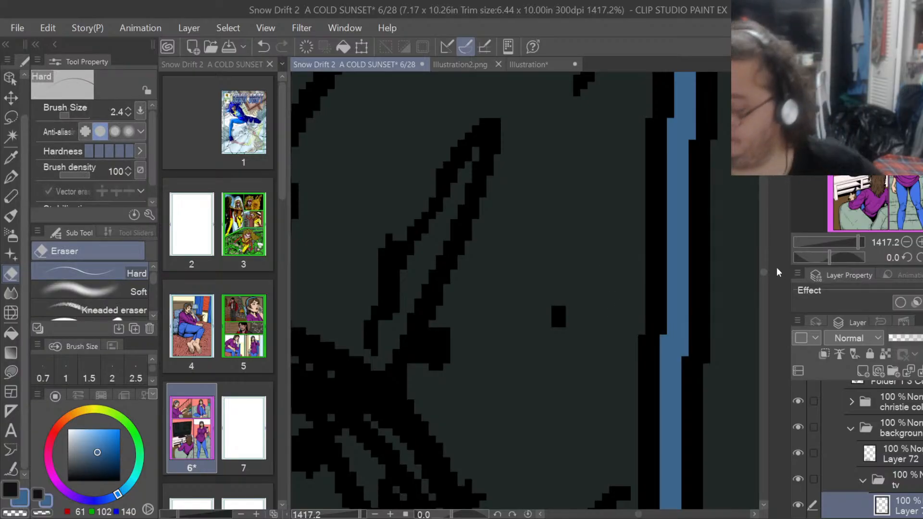
scroll(764, 274, up, 5)
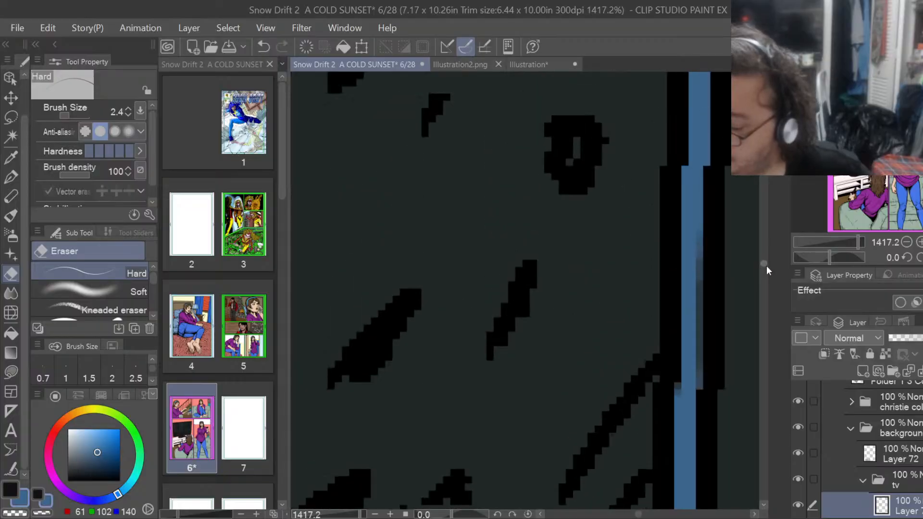
click(10, 371)
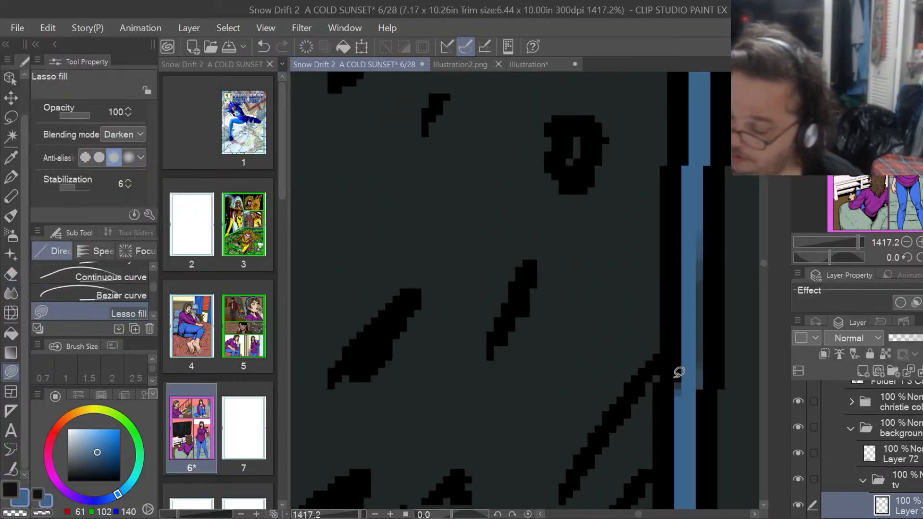
mouse_move(674, 375)
mouse_down()
mouse_move(672, 403)
mouse_move(696, 422)
mouse_move(710, 392)
mouse_move(717, 283)
mouse_move(713, 232)
mouse_move(693, 201)
mouse_up()
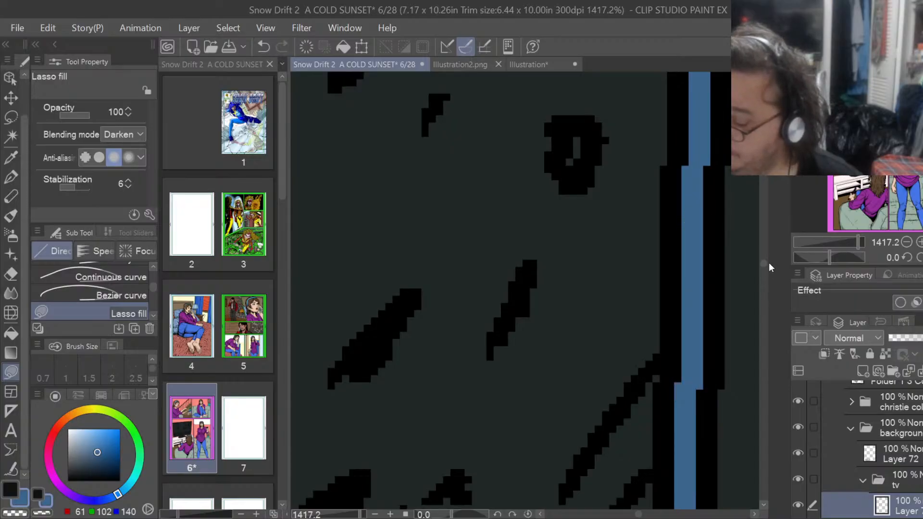
drag(763, 263, 766, 255)
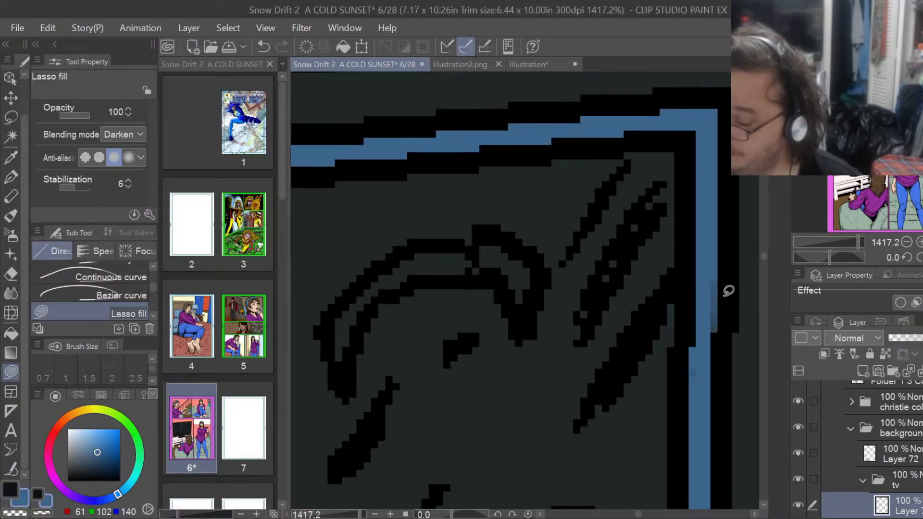
mouse_move(728, 291)
mouse_down()
mouse_move(712, 351)
mouse_move(731, 282)
mouse_move(695, 287)
mouse_up()
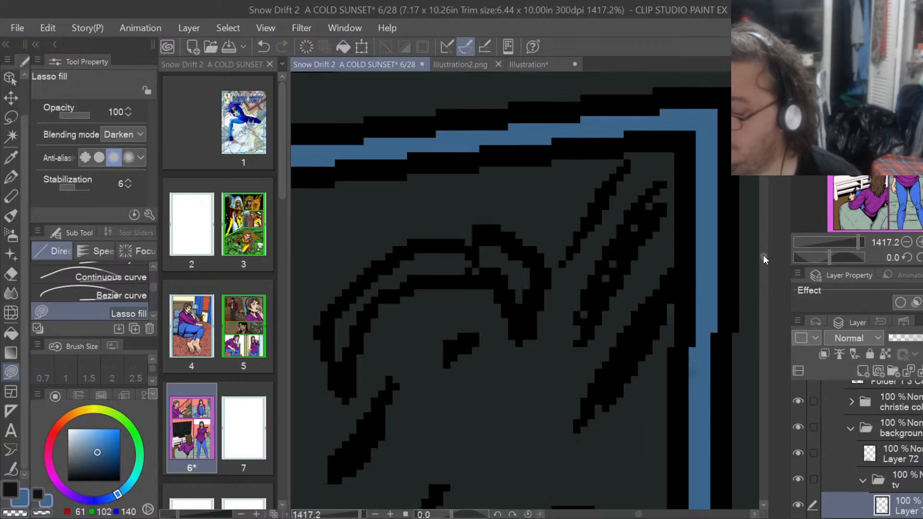
Erase the stray blue pixels below the inset picture's top border with the Hard eraser.
drag(763, 255, 764, 253)
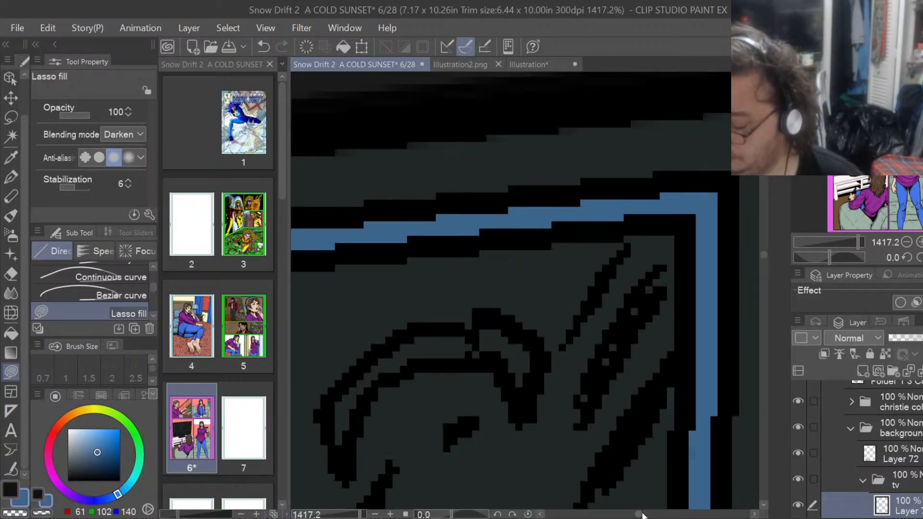
drag(642, 515, 631, 515)
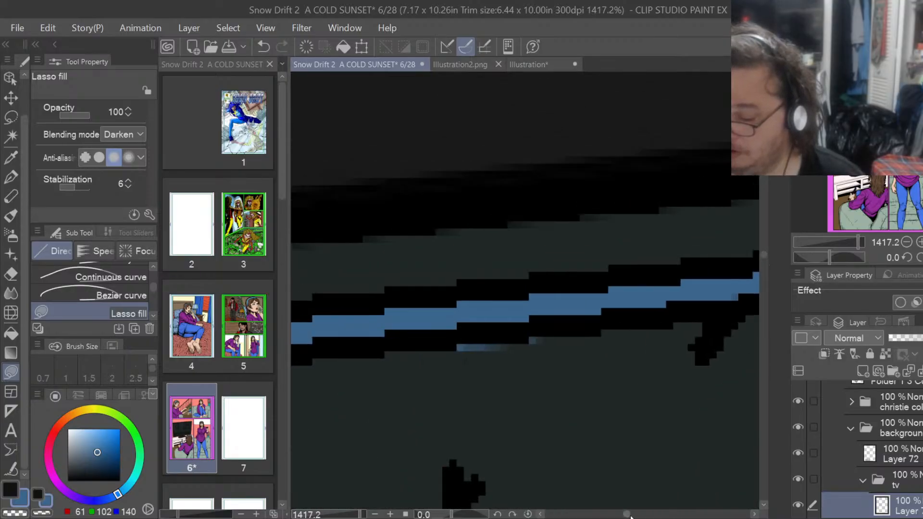
key(e)
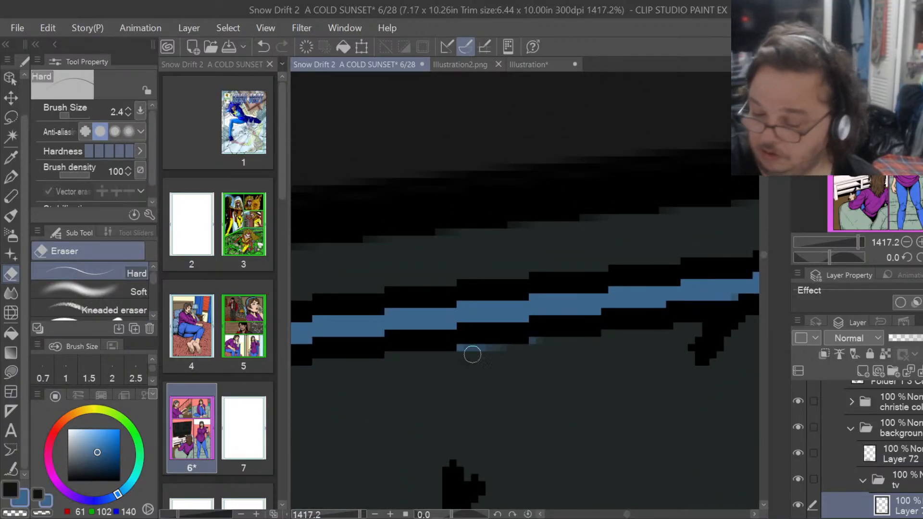
drag(453, 350, 568, 344)
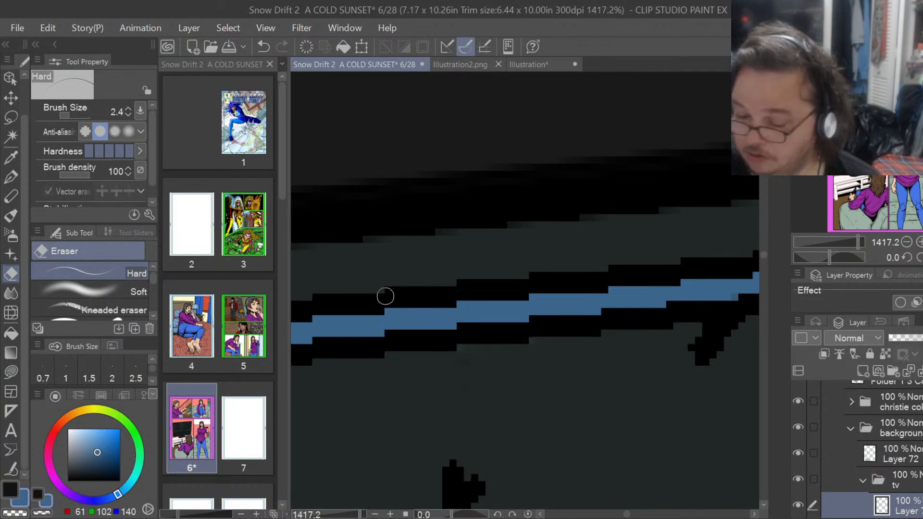
drag(630, 514, 625, 515)
drag(430, 392, 457, 388)
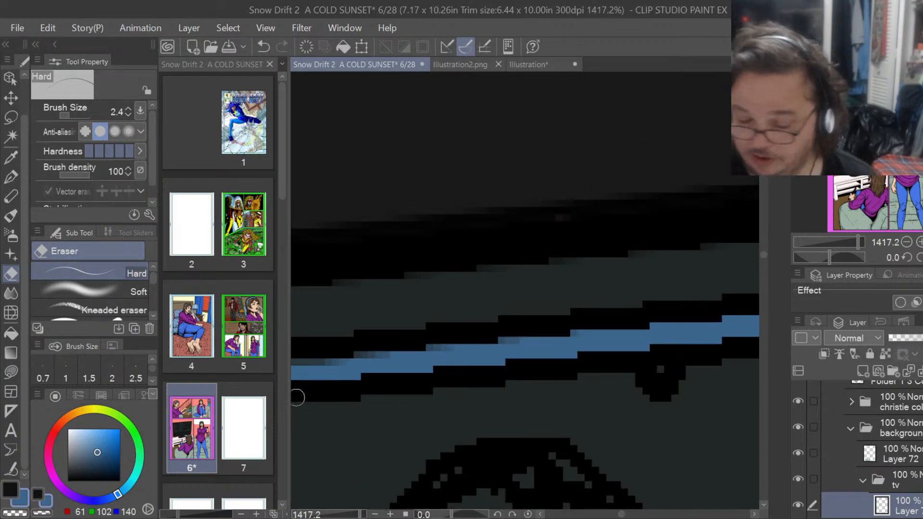
Lasso-fill the partly covered pixels along the edges of the inset picture's top border with blue.
key(u)
mouse_move(393, 369)
mouse_down()
mouse_move(495, 349)
mouse_move(490, 332)
mouse_move(378, 339)
mouse_move(309, 359)
mouse_move(418, 359)
mouse_up()
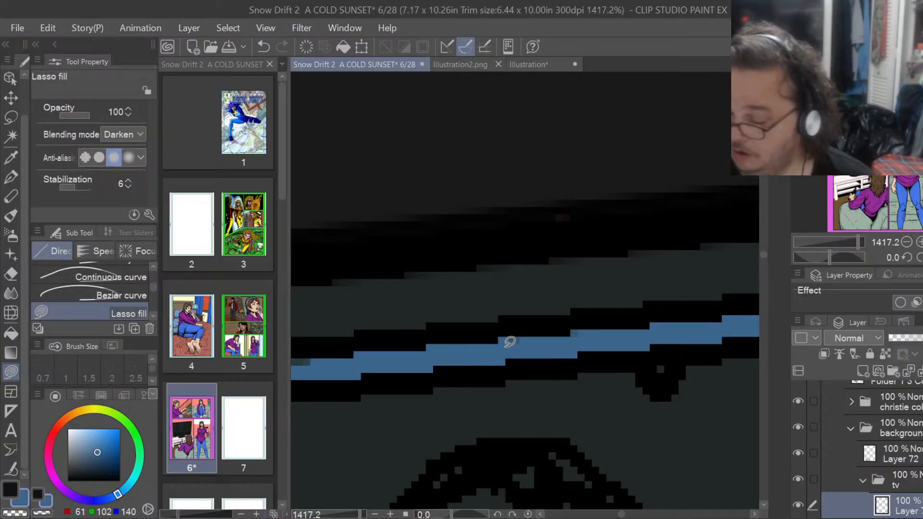
mouse_move(487, 345)
mouse_down()
mouse_move(555, 332)
mouse_move(475, 353)
mouse_up()
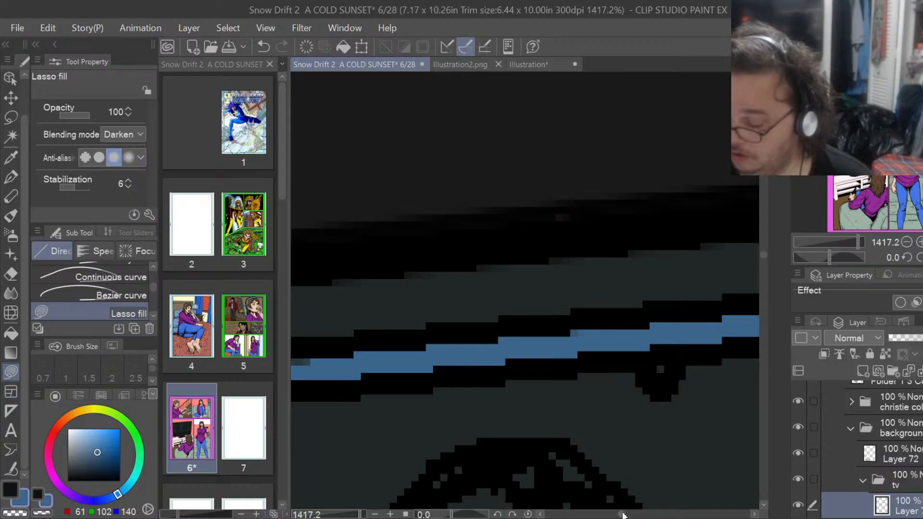
drag(623, 513, 618, 514)
mouse_move(547, 380)
mouse_down()
mouse_move(667, 375)
mouse_move(702, 359)
mouse_move(655, 351)
mouse_move(547, 369)
mouse_up()
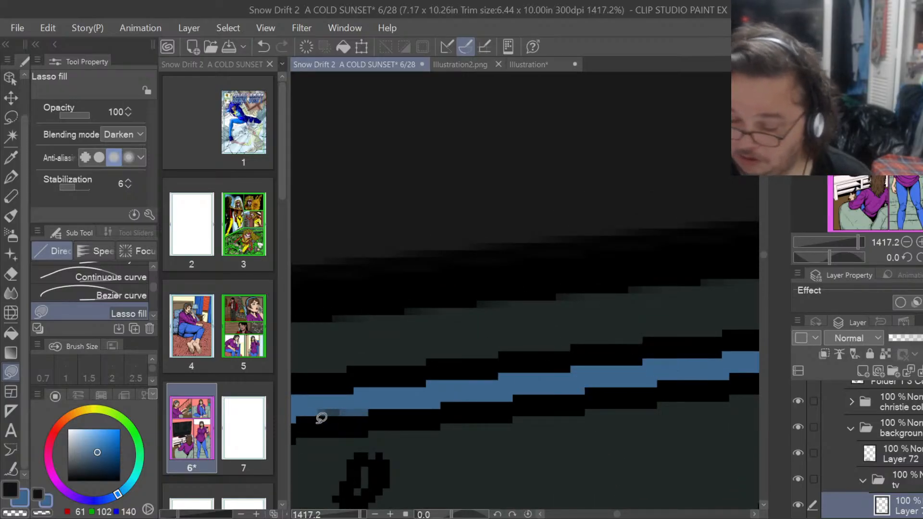
mouse_move(321, 418)
mouse_down()
mouse_move(377, 412)
mouse_move(337, 380)
mouse_up()
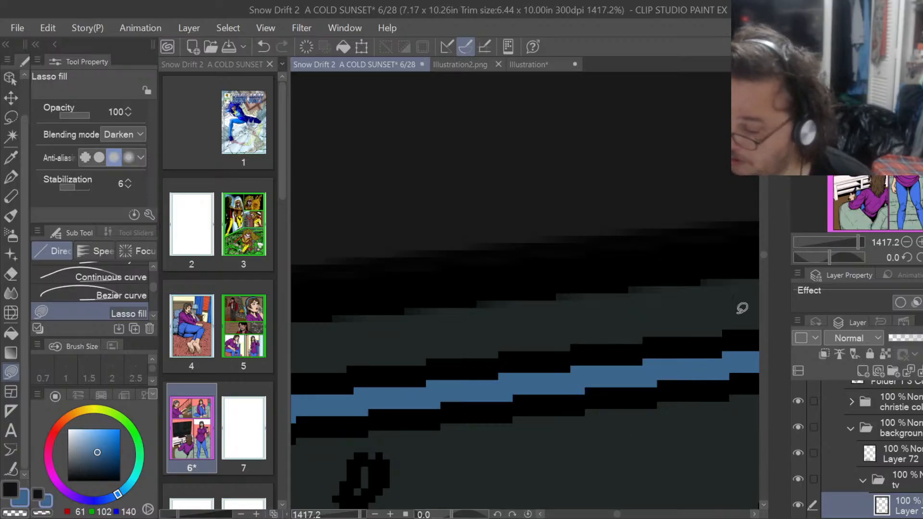
Erase the stray blue outside the inset picture's upper left corner and lasso-fill the corner's partly covered pixels with blue.
drag(763, 252, 762, 255)
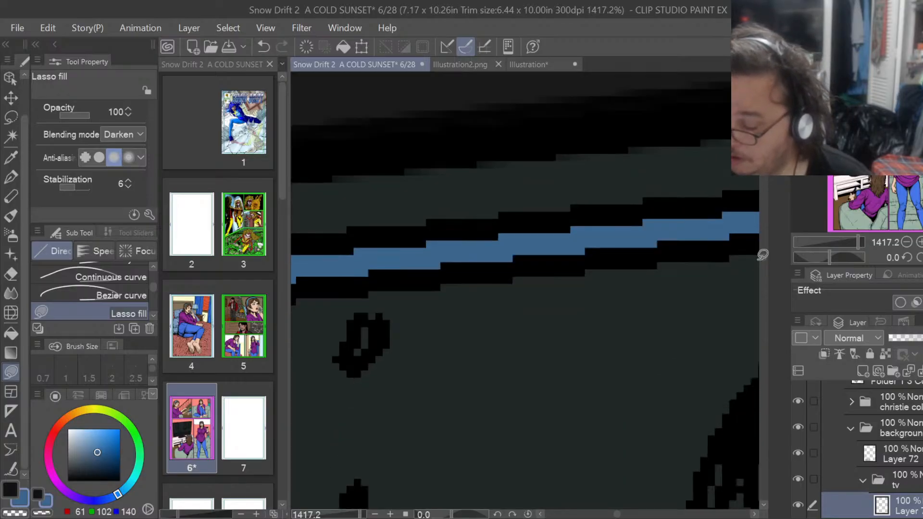
drag(618, 514, 611, 515)
key(e)
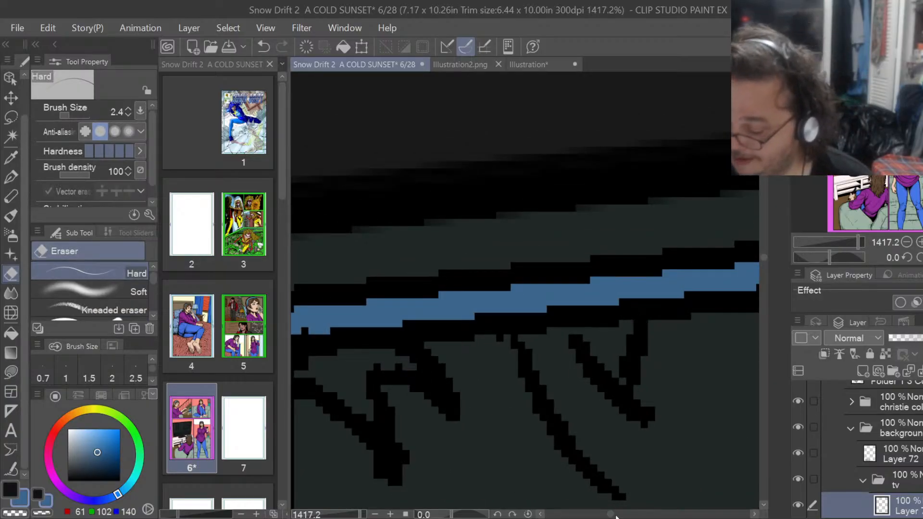
drag(612, 514, 609, 516)
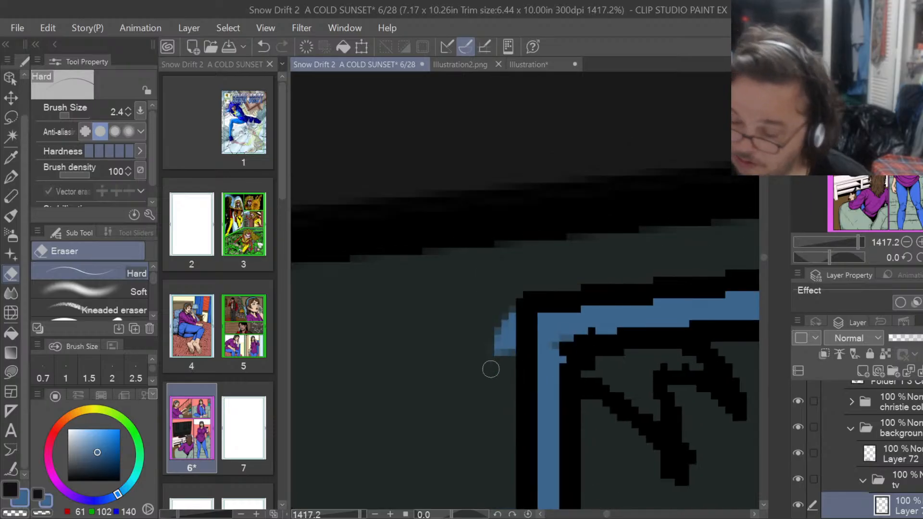
mouse_move(490, 369)
mouse_down()
mouse_move(504, 305)
mouse_move(515, 357)
mouse_up()
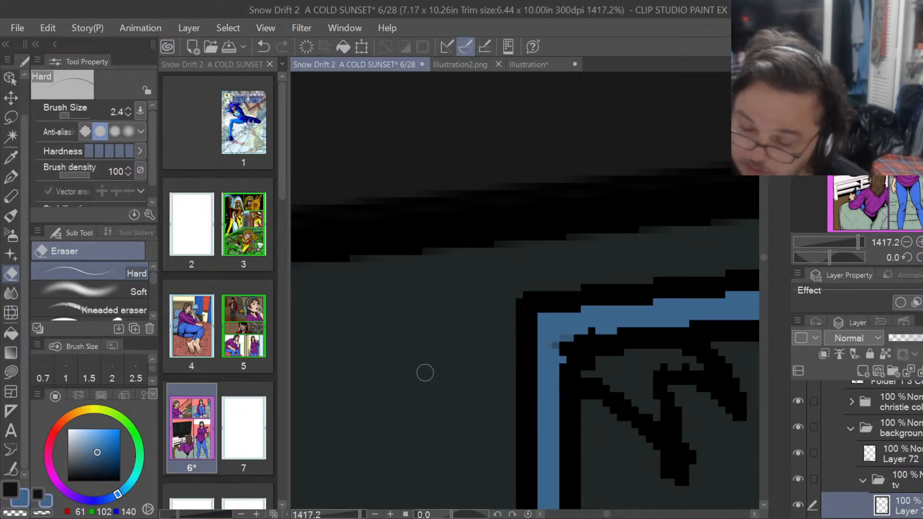
click(11, 372)
mouse_move(586, 327)
mouse_down()
mouse_move(548, 358)
mouse_move(586, 313)
mouse_up()
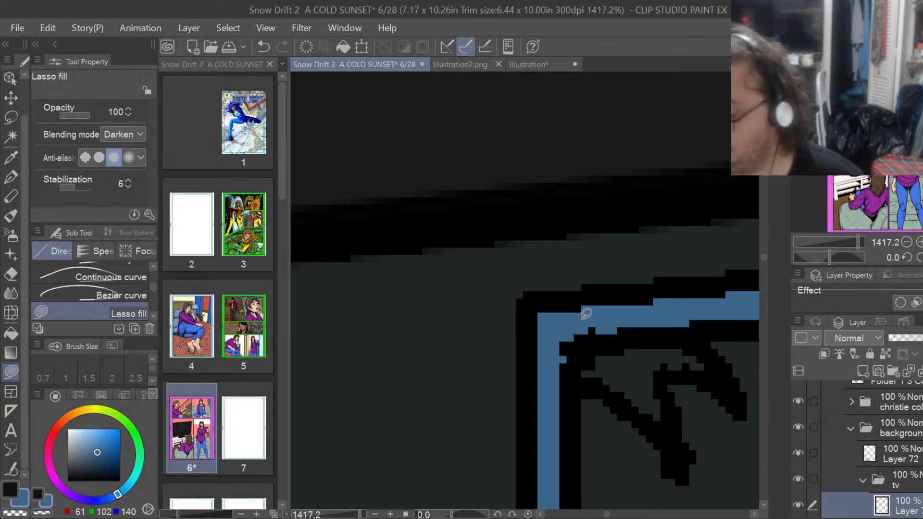
Erase the stray blue pixels along the outer edge of the inset picture's left border with the Hard eraser.
drag(763, 256, 764, 264)
scroll(764, 263, down, 3)
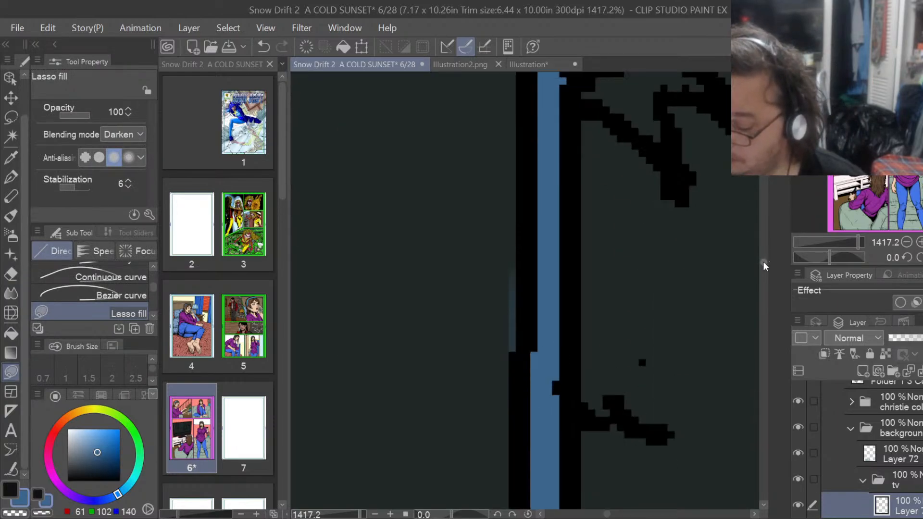
key(e)
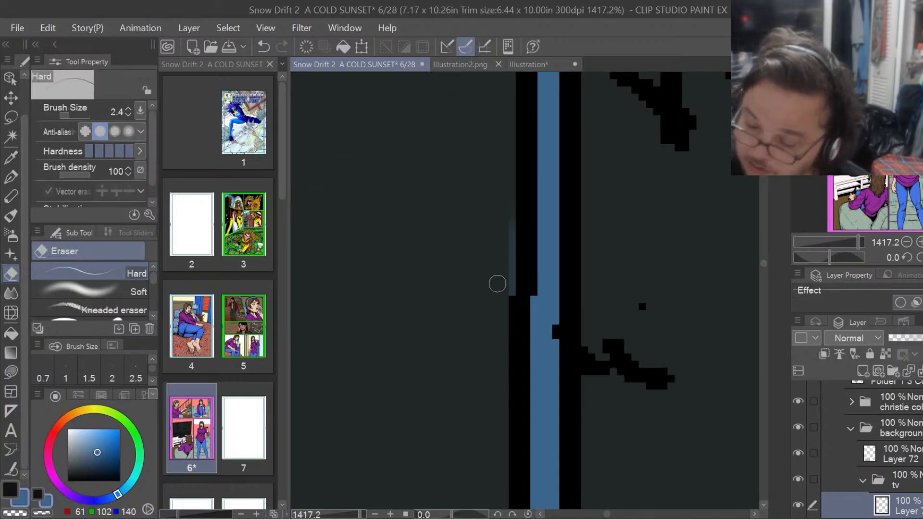
drag(508, 306, 509, 214)
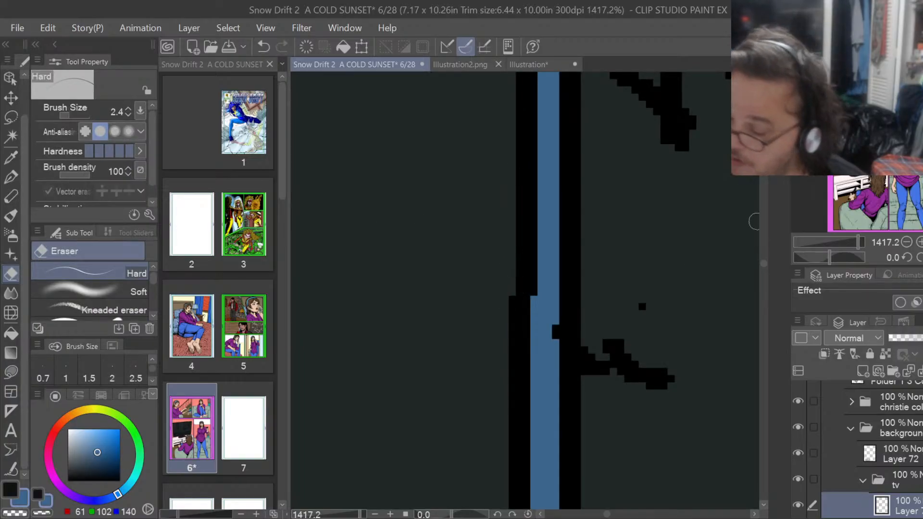
drag(764, 261, 765, 274)
mouse_move(590, 447)
mouse_down()
mouse_move(579, 420)
mouse_move(583, 258)
mouse_move(573, 320)
mouse_move(576, 157)
mouse_move(576, 265)
mouse_move(582, 166)
mouse_up()
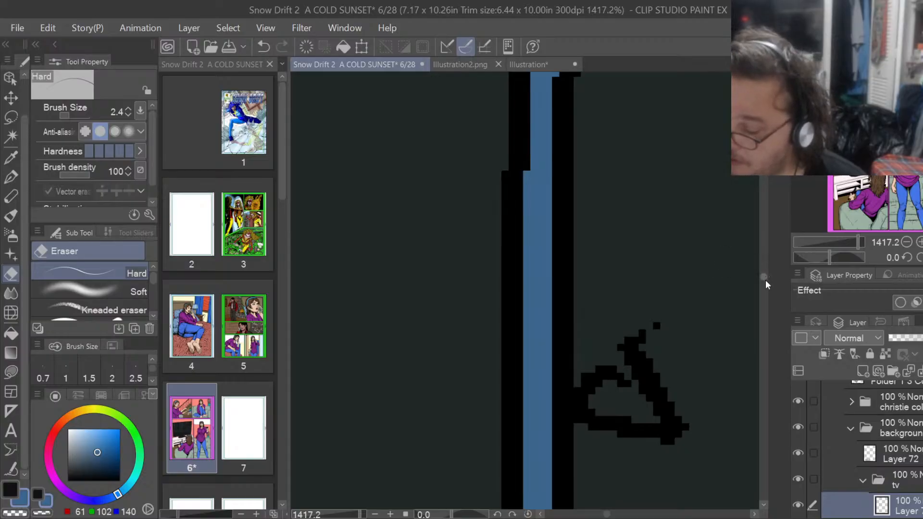
Lasso-fill the partly covered pixels in the lower half of the inset picture's left border with blue.
drag(762, 274, 764, 285)
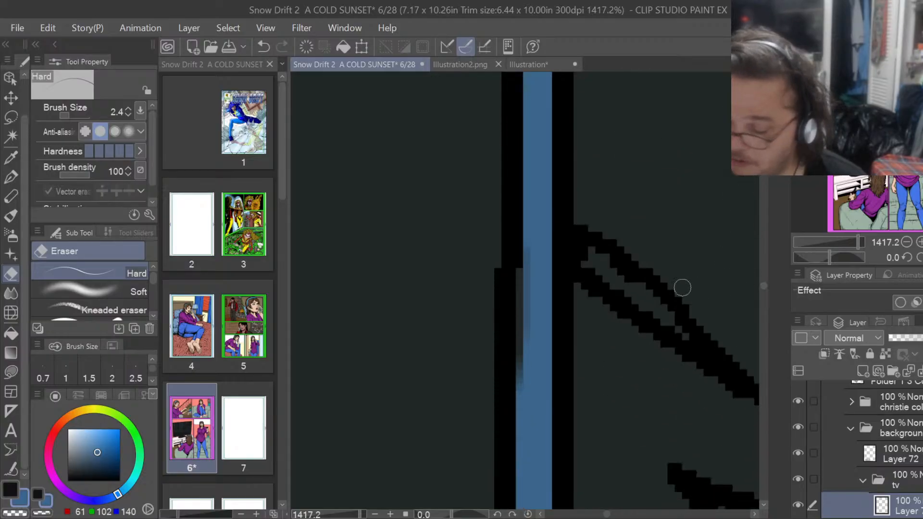
click(11, 371)
mouse_move(534, 339)
mouse_down()
mouse_move(525, 395)
mouse_move(510, 394)
mouse_move(508, 294)
mouse_move(524, 207)
mouse_up()
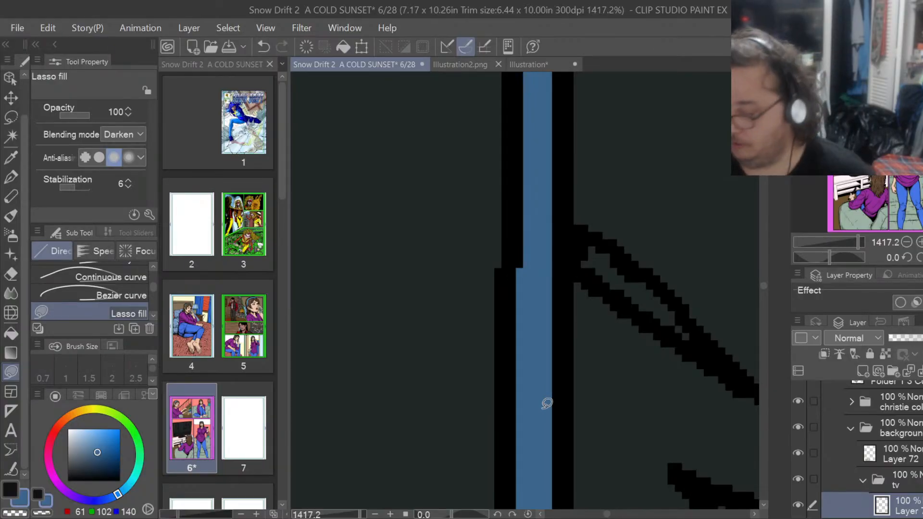
drag(764, 284, 763, 291)
mouse_move(544, 371)
mouse_down()
mouse_move(514, 388)
mouse_move(510, 299)
mouse_move(519, 227)
mouse_move(540, 215)
mouse_up()
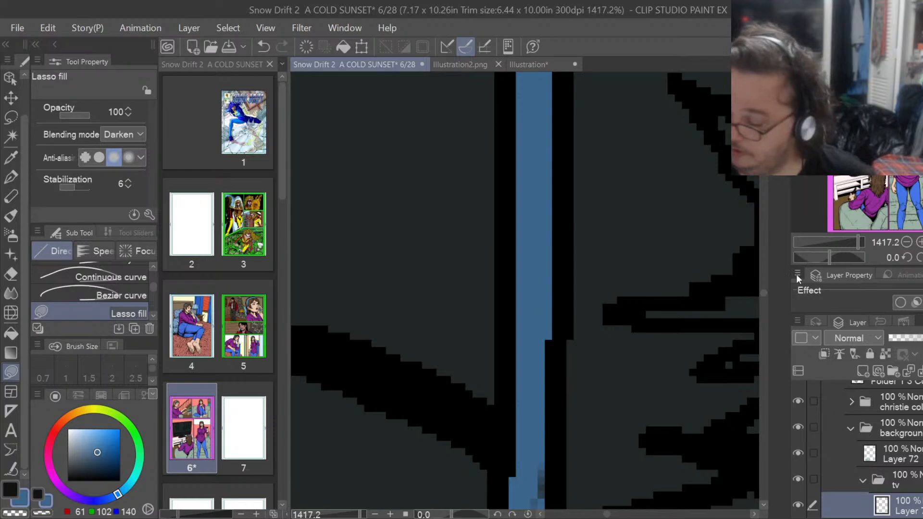
drag(764, 290, 763, 294)
mouse_move(545, 196)
mouse_down()
mouse_move(535, 253)
mouse_move(540, 214)
mouse_up()
mouse_move(534, 342)
mouse_down()
mouse_move(523, 424)
mouse_move(507, 457)
mouse_move(504, 343)
mouse_up()
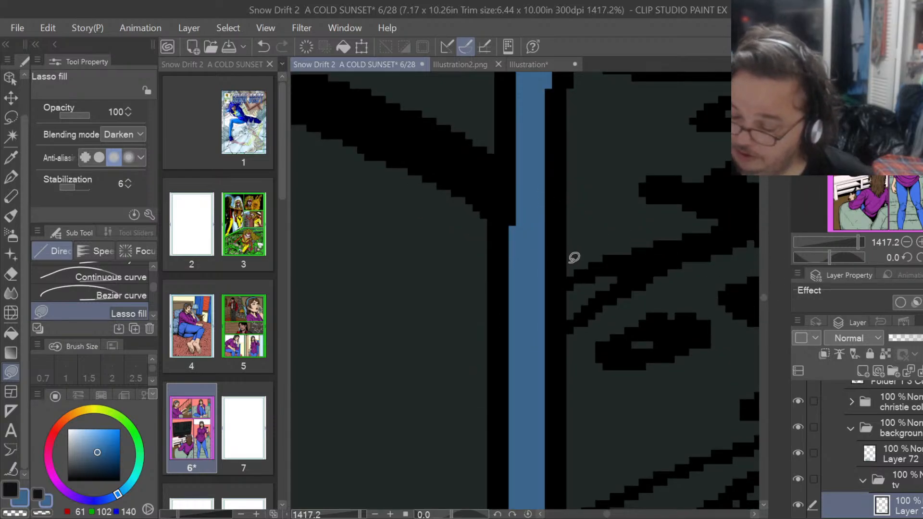
Erase the stray blue pixels above the inset picture's bottom border with the Hard eraser.
drag(763, 297, 764, 299)
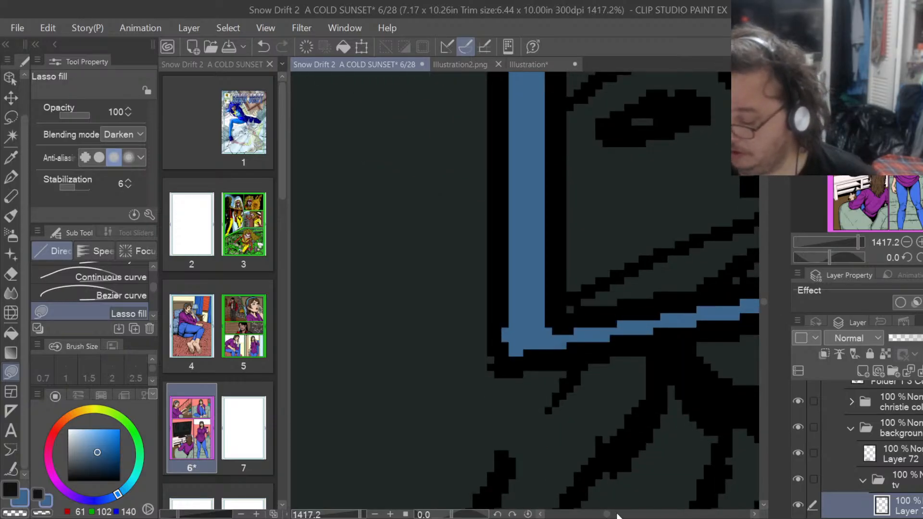
drag(609, 516, 614, 514)
key(e)
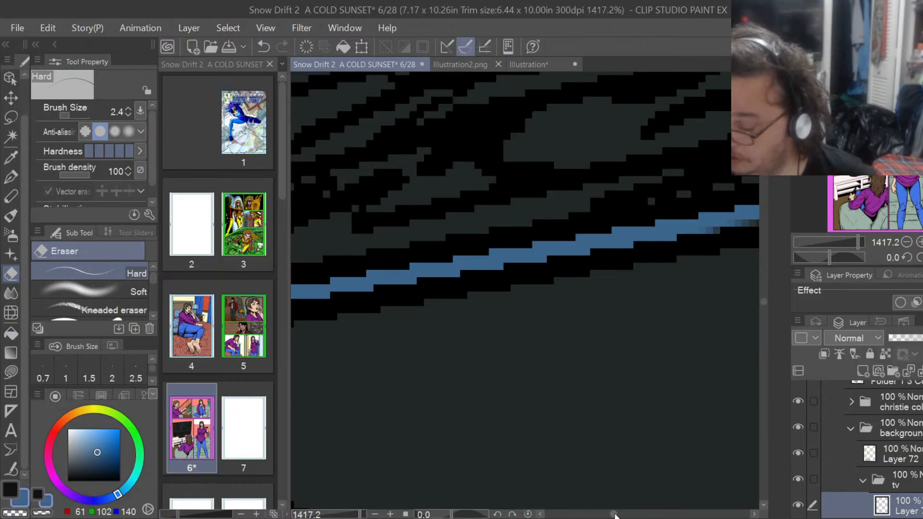
drag(615, 515, 616, 514)
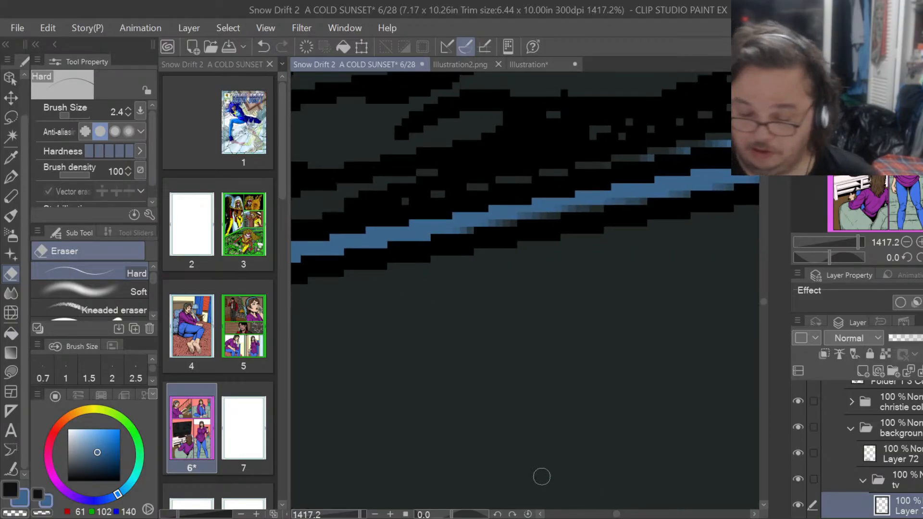
scroll(763, 300, up, 3)
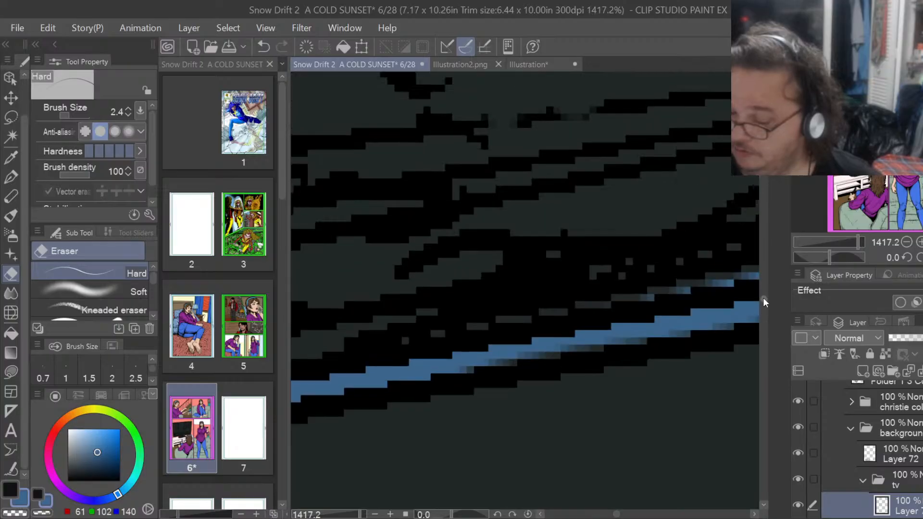
mouse_move(655, 298)
mouse_down()
mouse_move(736, 274)
mouse_move(744, 280)
mouse_move(635, 303)
mouse_up()
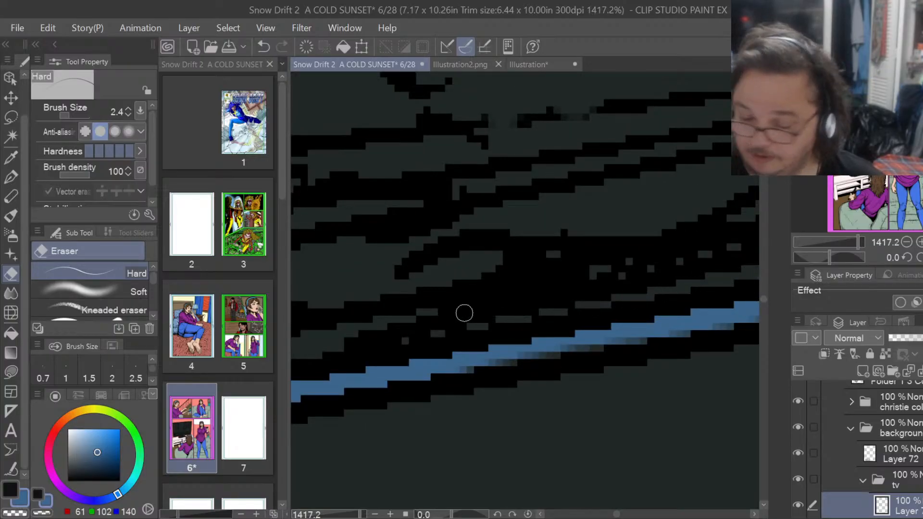
Lasso-fill the dark gaps along the lower edge of the inset picture's bottom border with blue.
key(u)
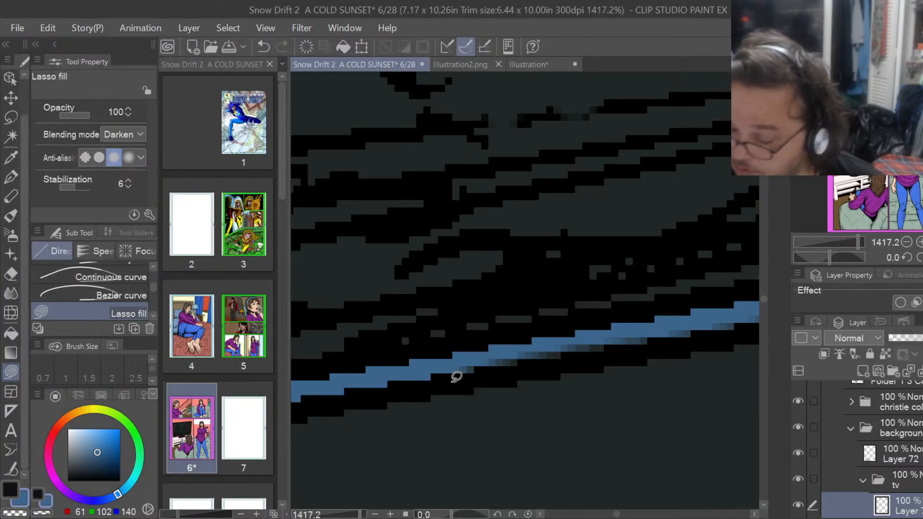
mouse_move(456, 377)
mouse_down()
mouse_move(706, 330)
mouse_move(725, 315)
mouse_move(452, 380)
mouse_up()
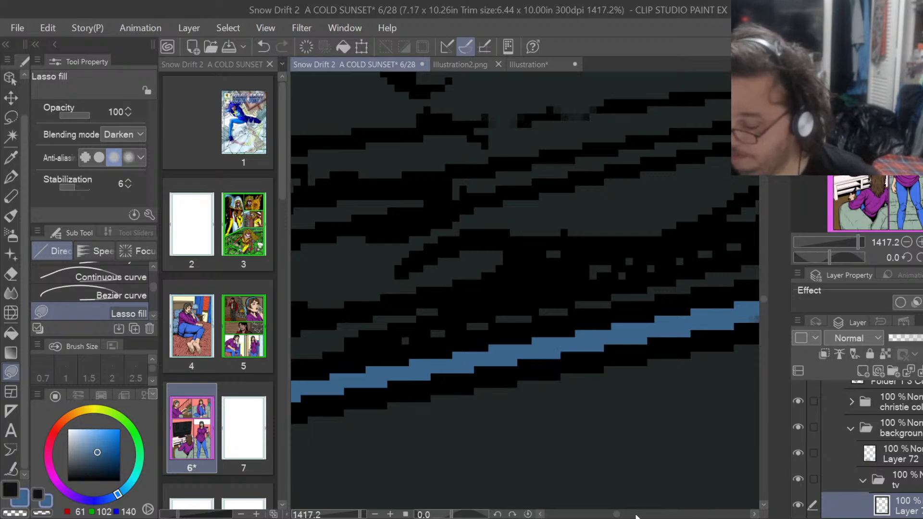
drag(618, 516, 622, 516)
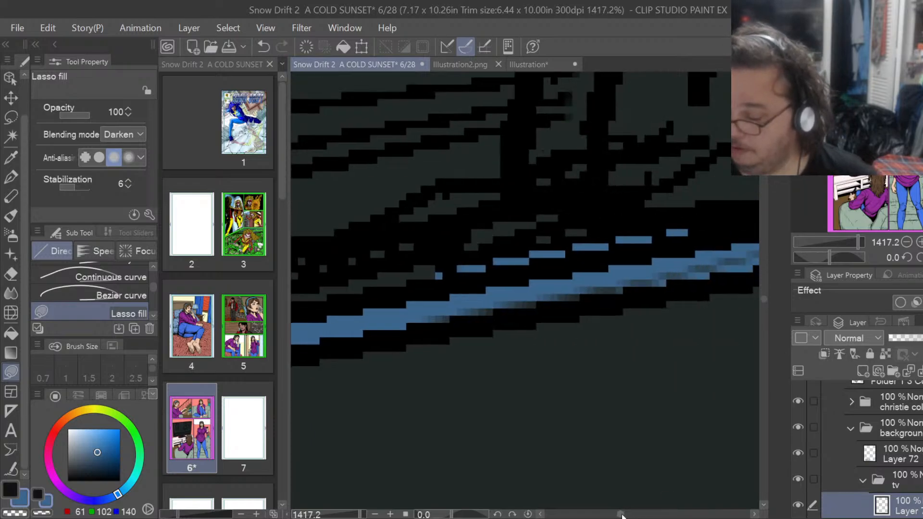
mouse_move(411, 326)
mouse_down()
mouse_move(719, 270)
mouse_move(746, 245)
mouse_move(486, 290)
mouse_move(399, 329)
mouse_up()
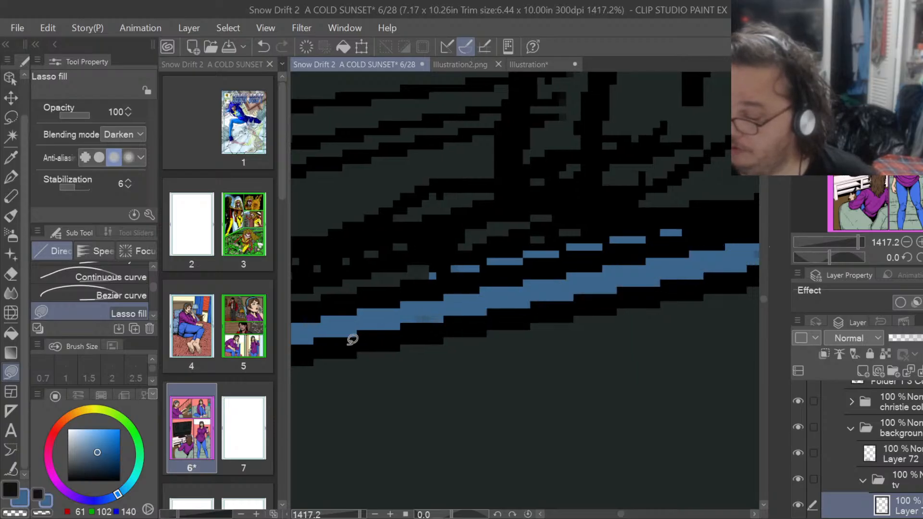
Erase the row of blue dashes above the bottom border's middle and lasso-fill the border's remaining dark pixels beside it with blue.
key(e)
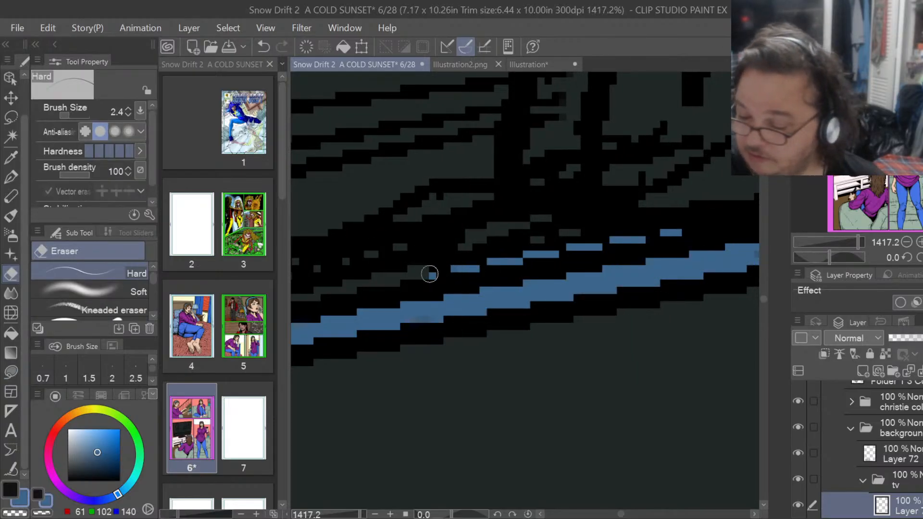
drag(430, 274, 682, 227)
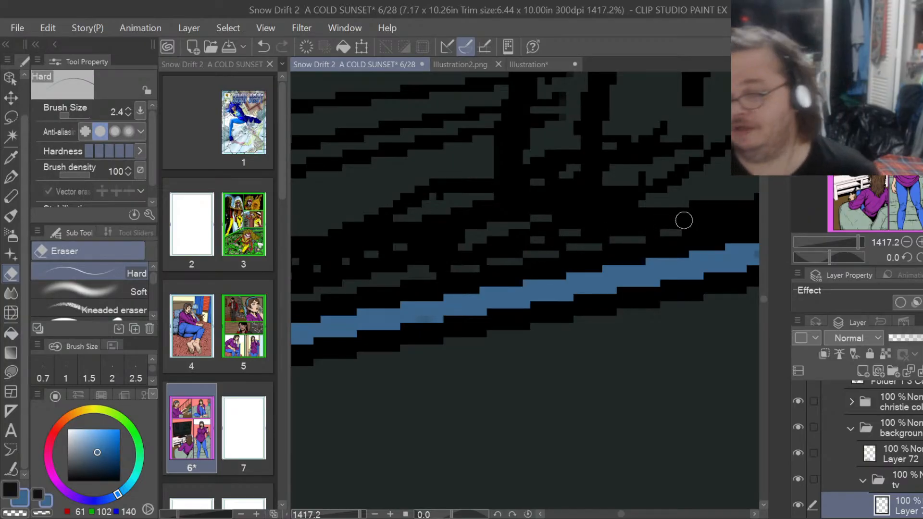
drag(624, 515, 629, 515)
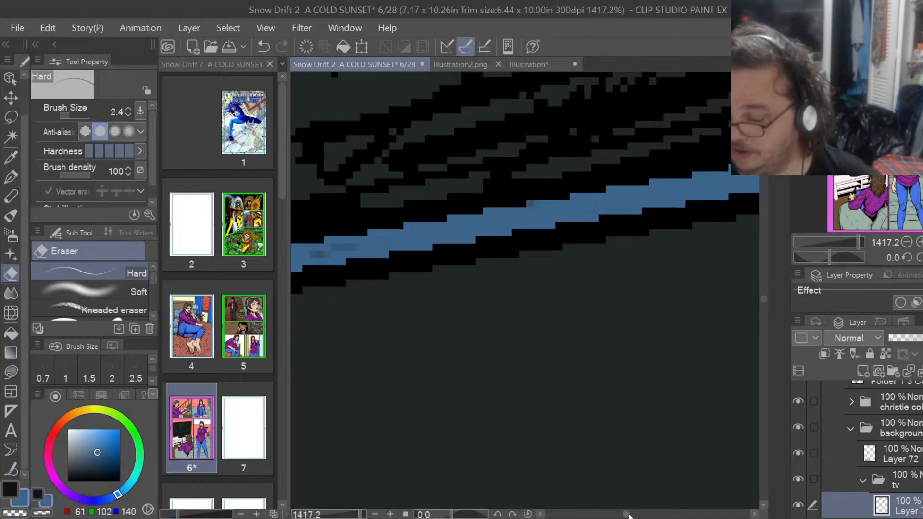
click(11, 372)
mouse_move(307, 261)
mouse_down()
mouse_move(387, 240)
mouse_move(373, 250)
mouse_up()
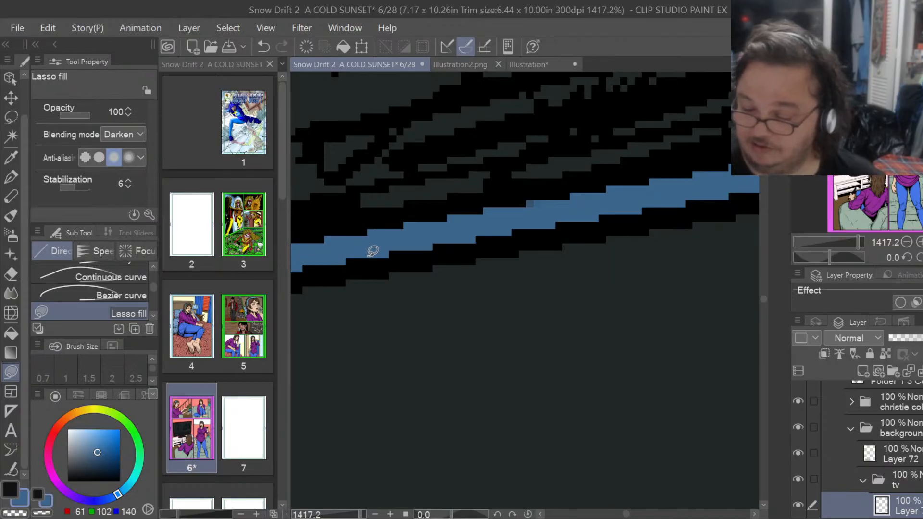
Inspect the rest of the bottom border for gaps and review the whole blue frame around the inset picture.
drag(629, 514, 635, 515)
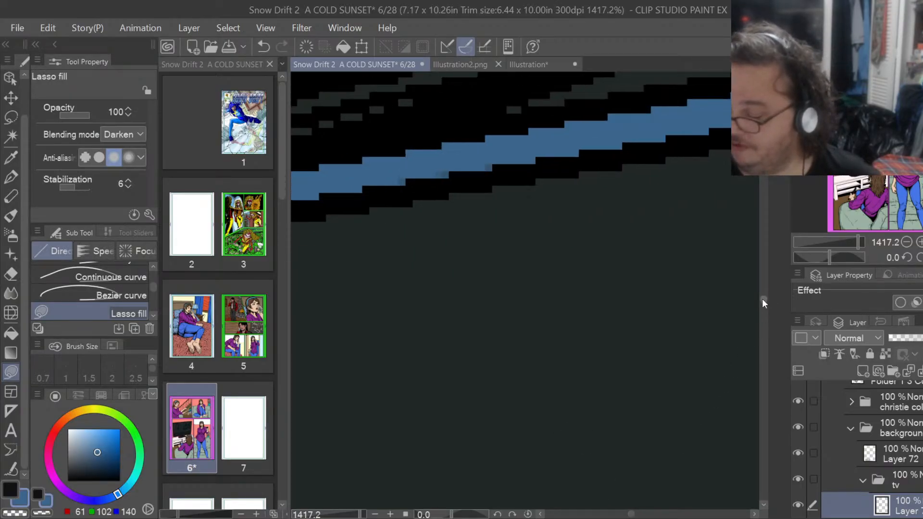
drag(762, 298, 763, 295)
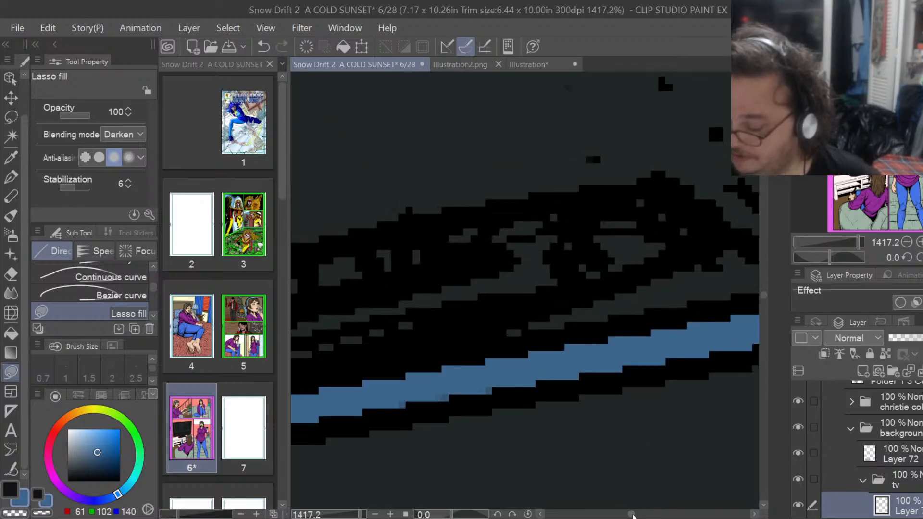
drag(633, 515, 639, 515)
drag(635, 515, 633, 516)
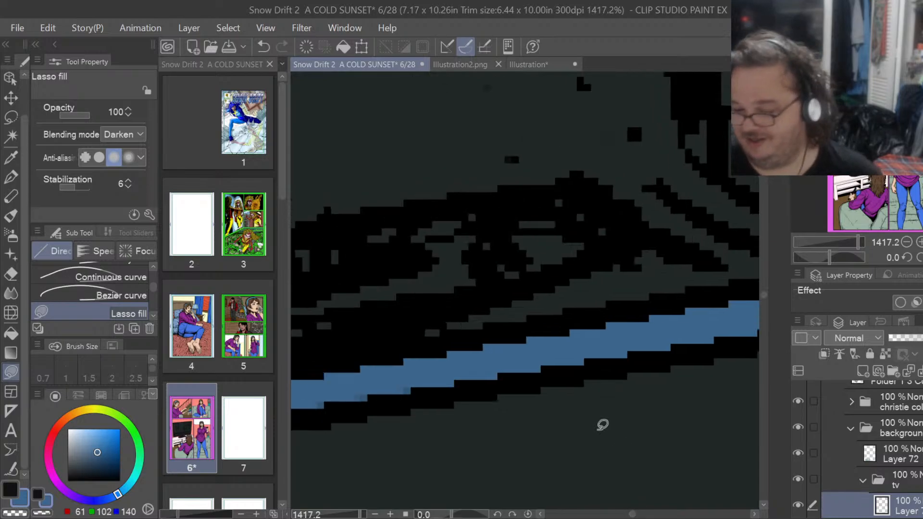
scroll(561, 388, down, 3)
scroll(565, 381, down, 5)
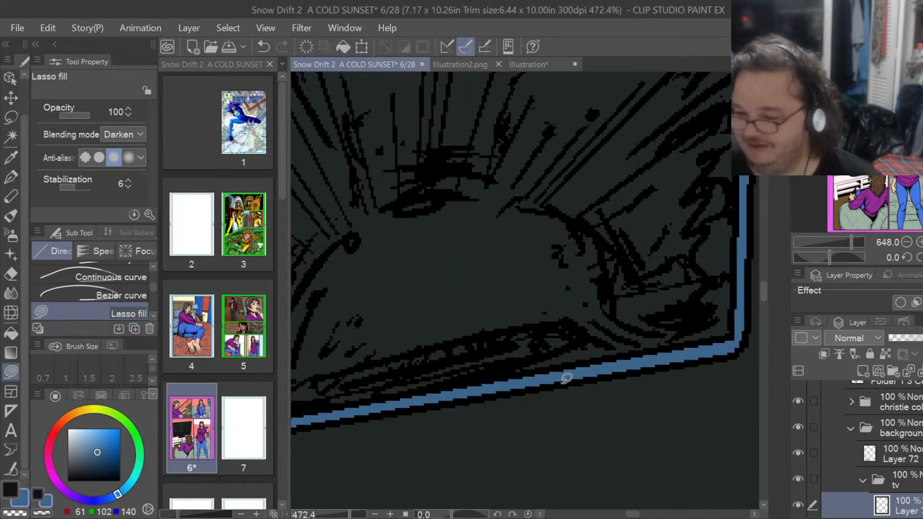
scroll(566, 379, down, 1)
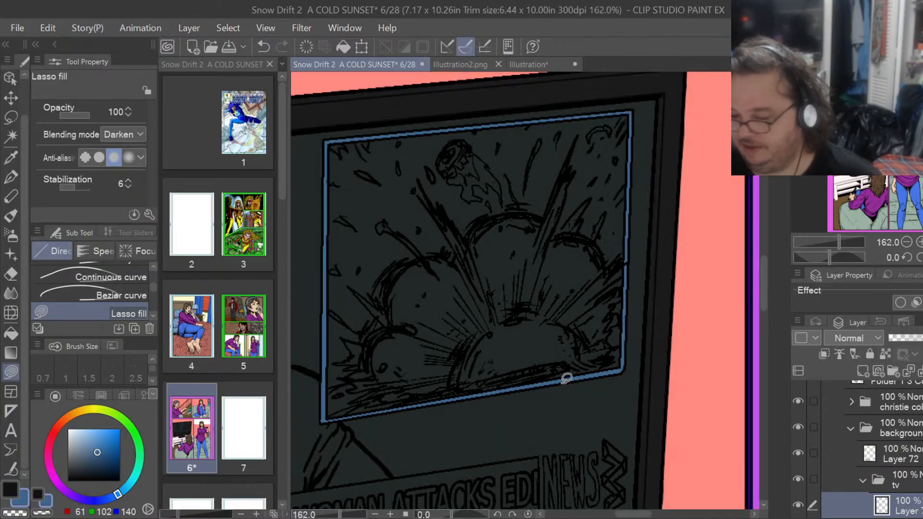
scroll(567, 379, down, 1)
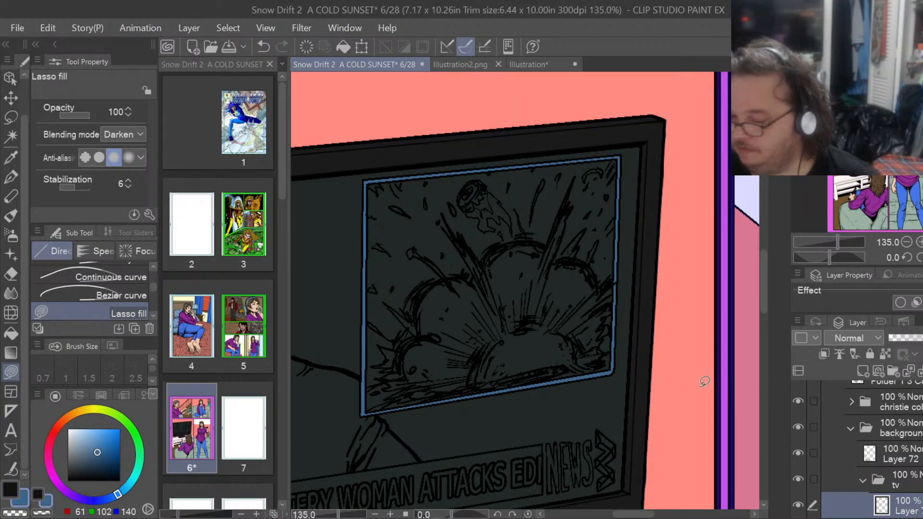
Collapse the "tv" layer folder.
scroll(857, 449, down, 3)
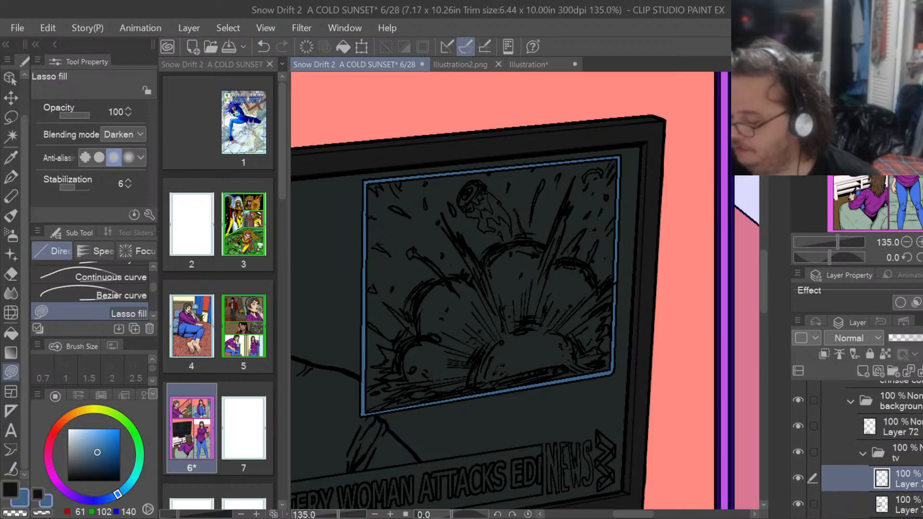
click(920, 470)
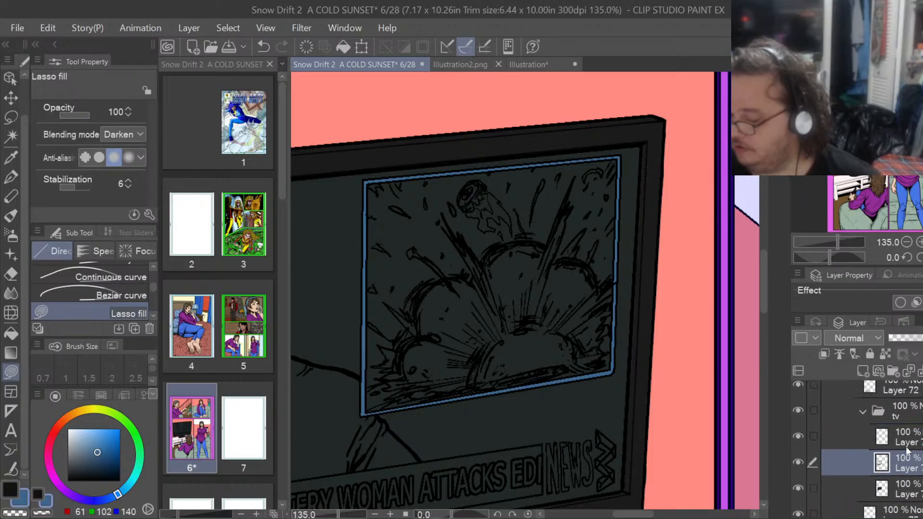
click(861, 415)
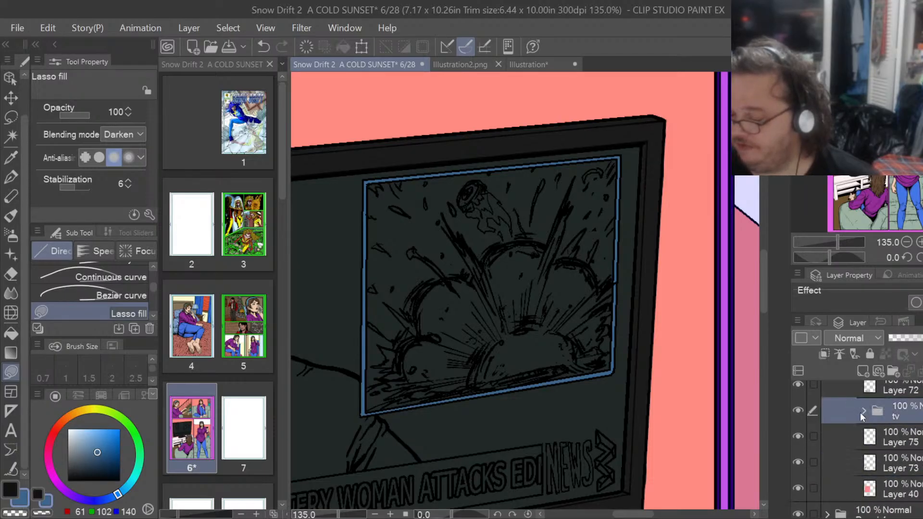
Expand the "tv" folder and add a subfolder named "scen" directly above the black TV frame layer.
click(862, 413)
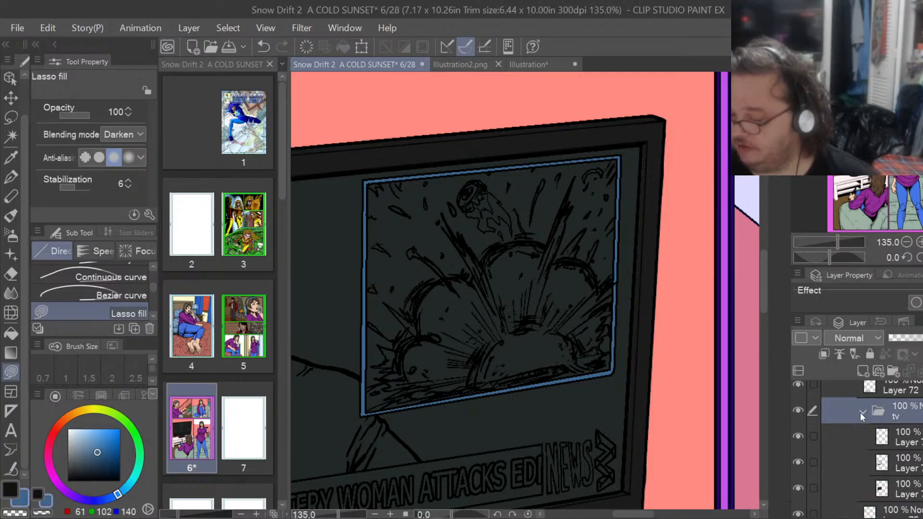
click(899, 468)
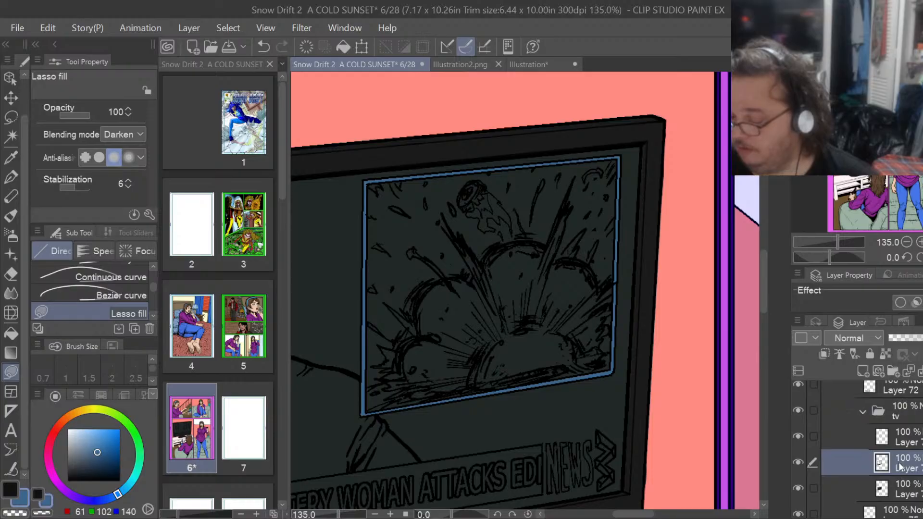
click(895, 373)
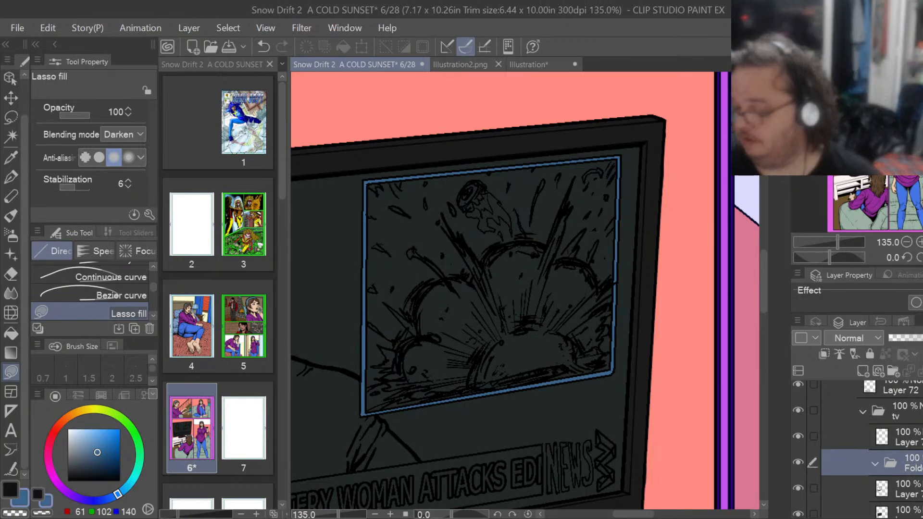
text(scen)
key(Return)
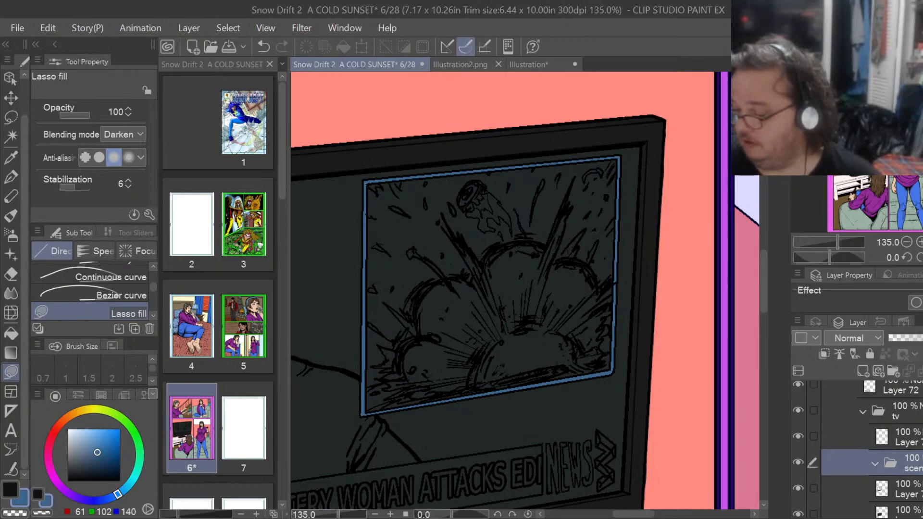
Toggle the visibility of the two layers below the "scen" folder to check which television part each one colours.
scroll(855, 447, down, 3)
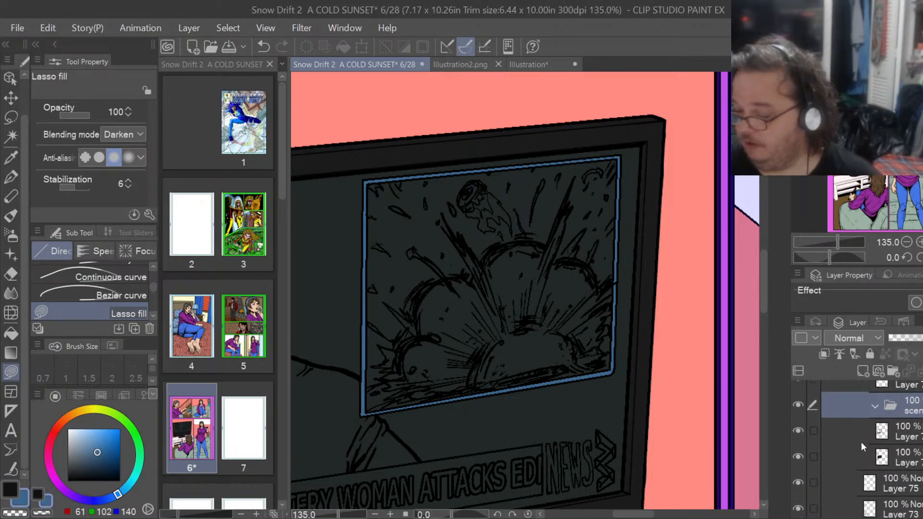
click(799, 431)
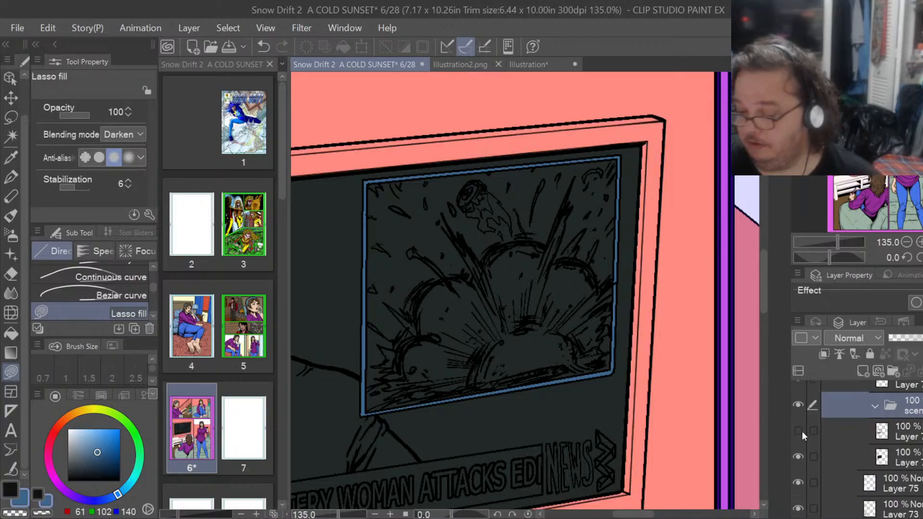
click(799, 431)
click(801, 431)
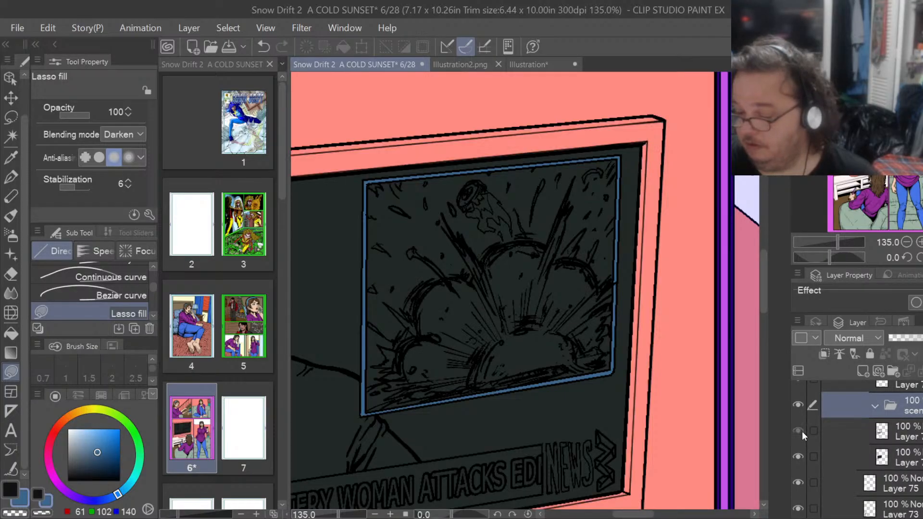
click(801, 431)
click(799, 456)
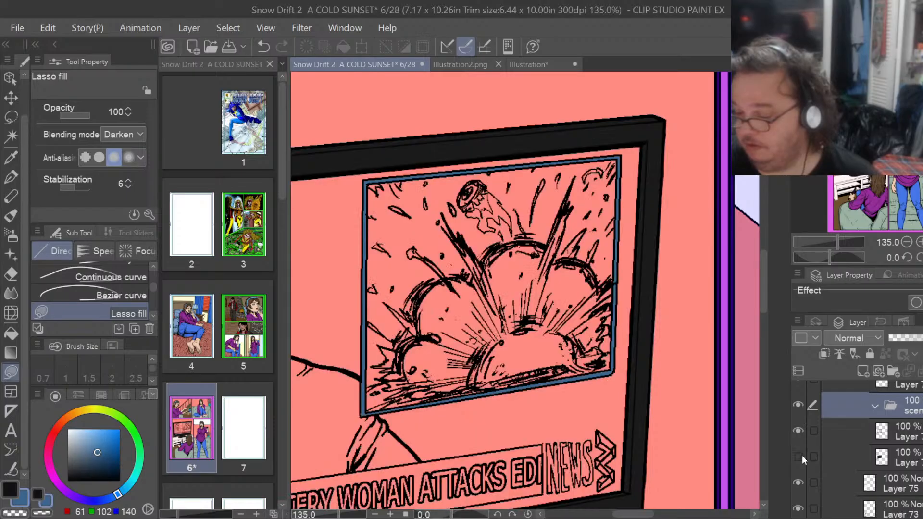
click(800, 455)
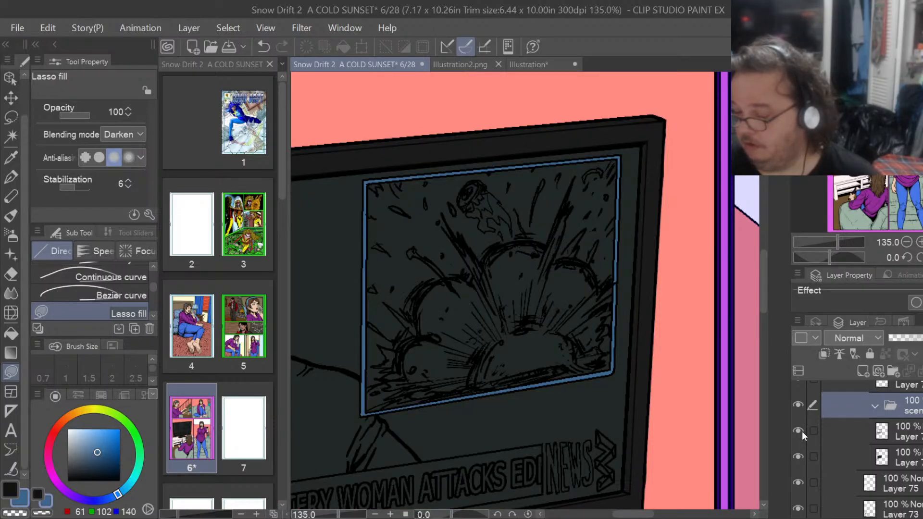
Add a folder named "news" directly above the dark TV screen fill layer.
click(909, 461)
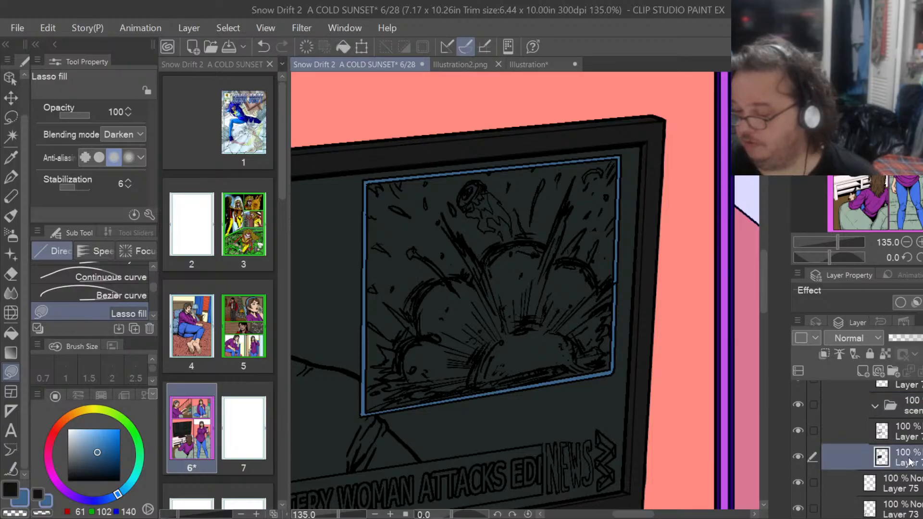
click(893, 372)
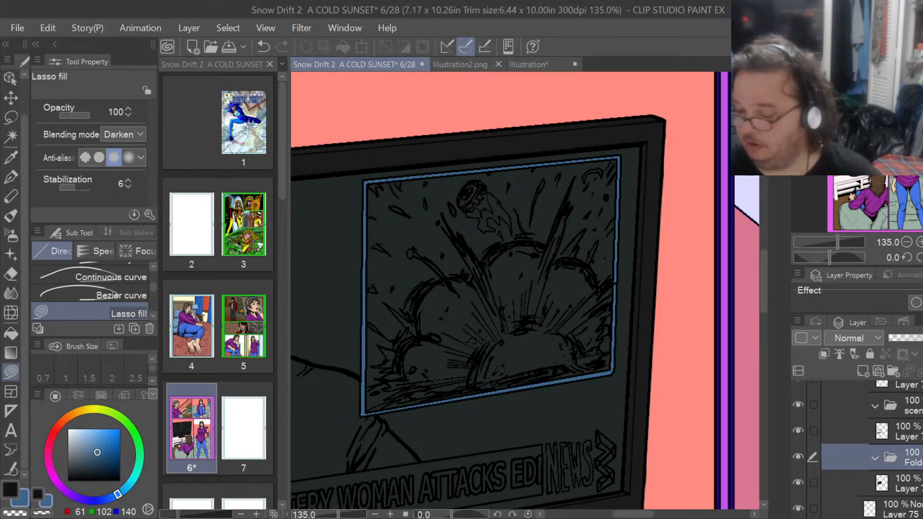
text(news)
key(Return)
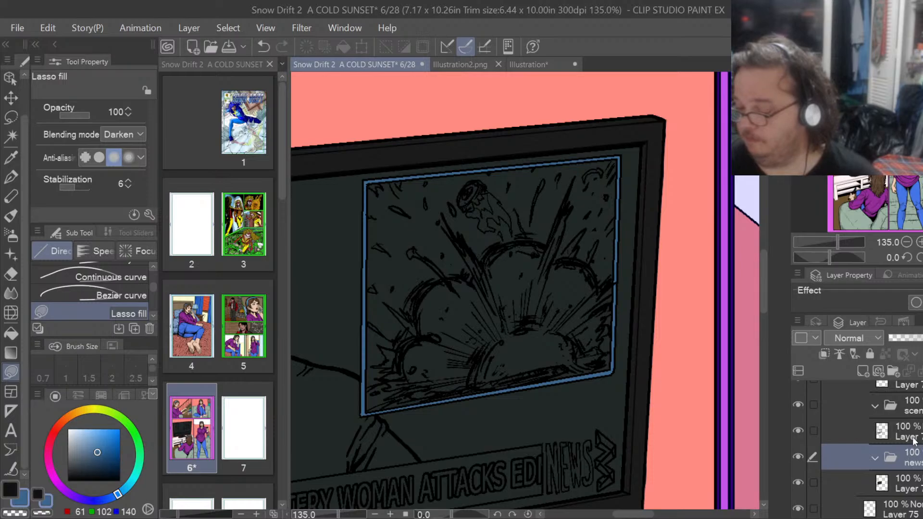
Add a new raster layer inside the "news" folder for colouring the news anchor.
click(914, 486)
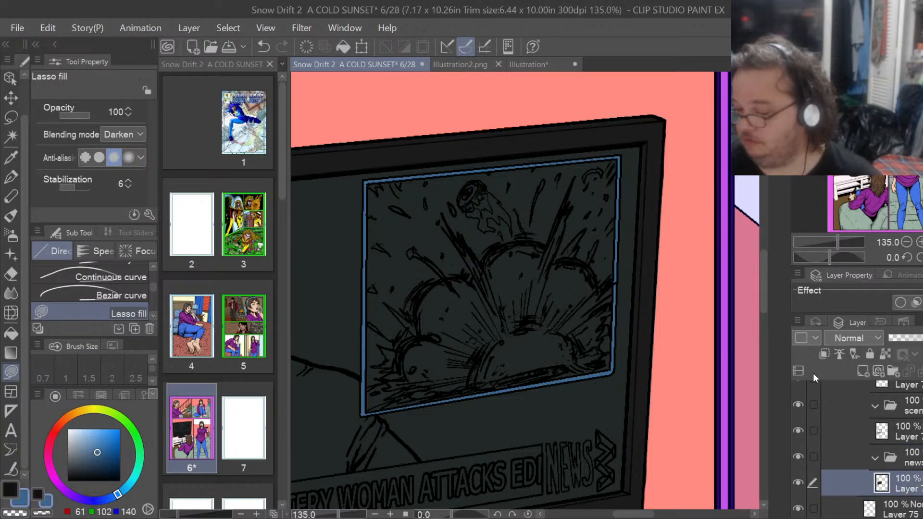
drag(761, 287, 762, 302)
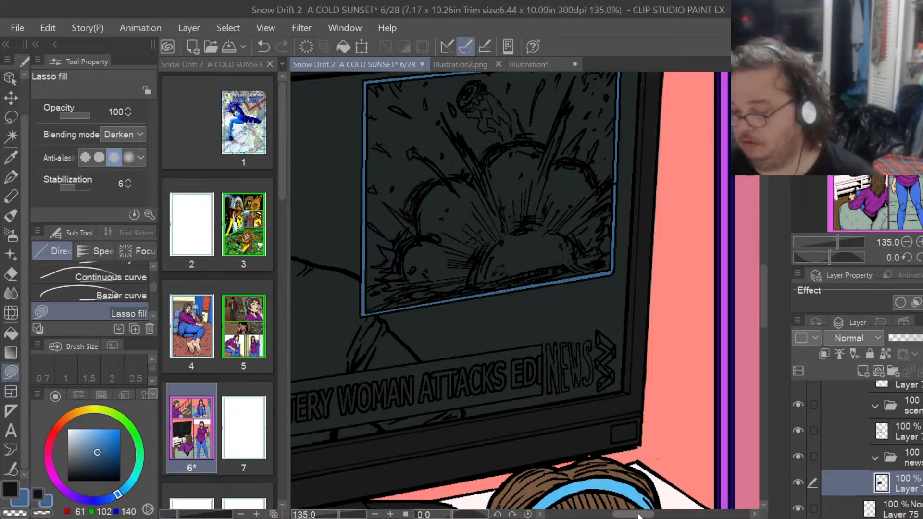
drag(640, 517, 611, 516)
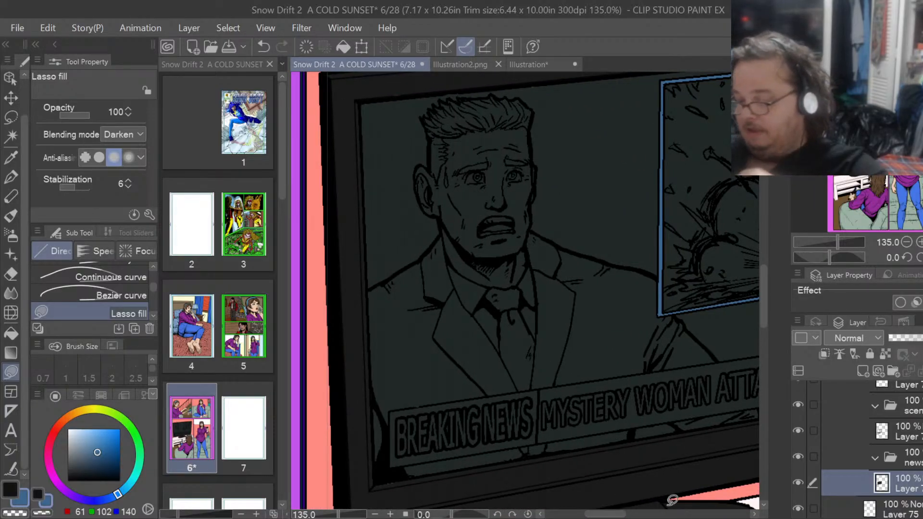
click(919, 462)
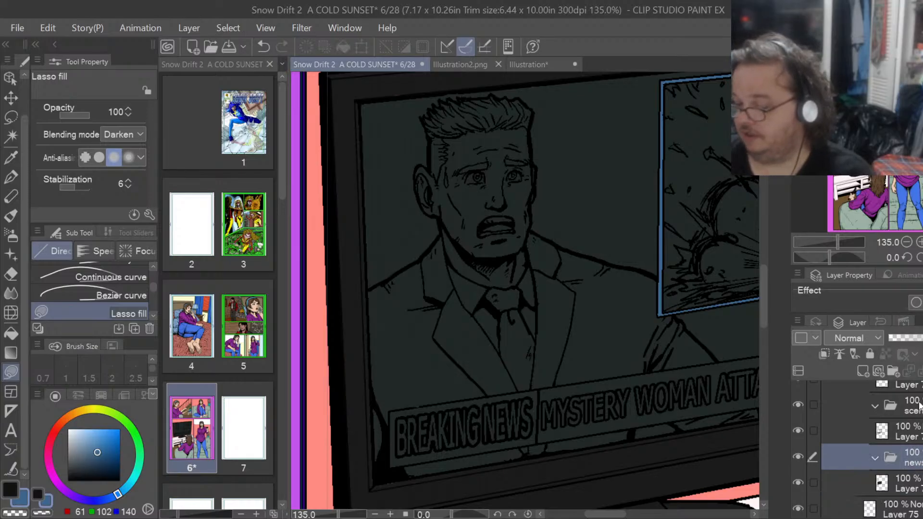
click(863, 371)
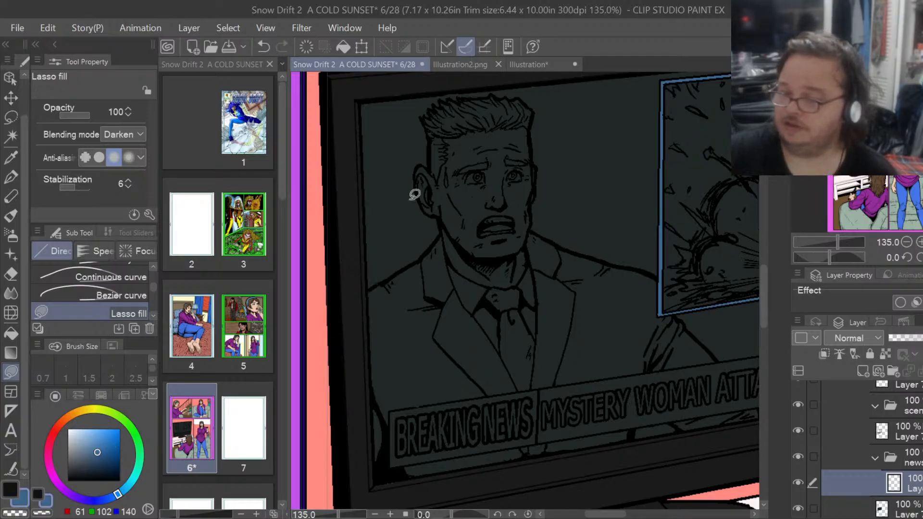
In the news broadcast reference image, sample the anchor's white shirt as the sub colour and his beige suit jacket as the main colour.
click(520, 59)
scroll(653, 309, down, 3)
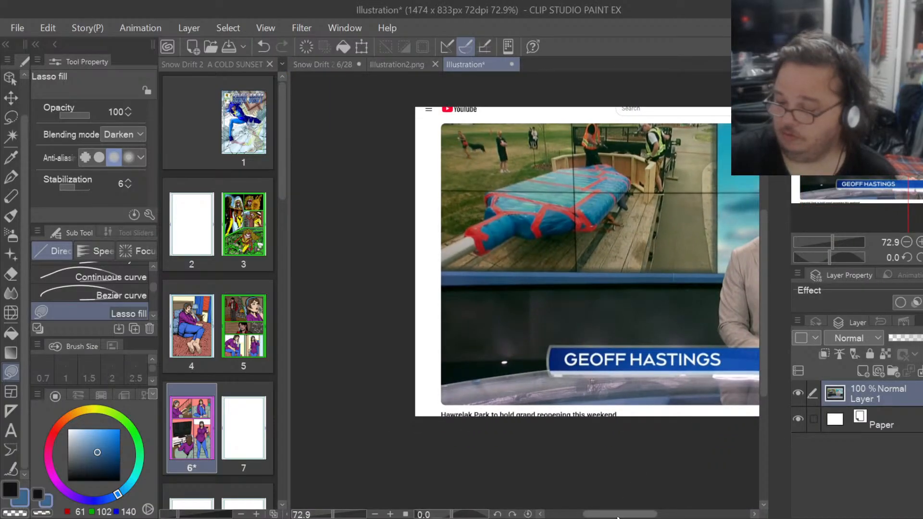
drag(616, 516, 642, 516)
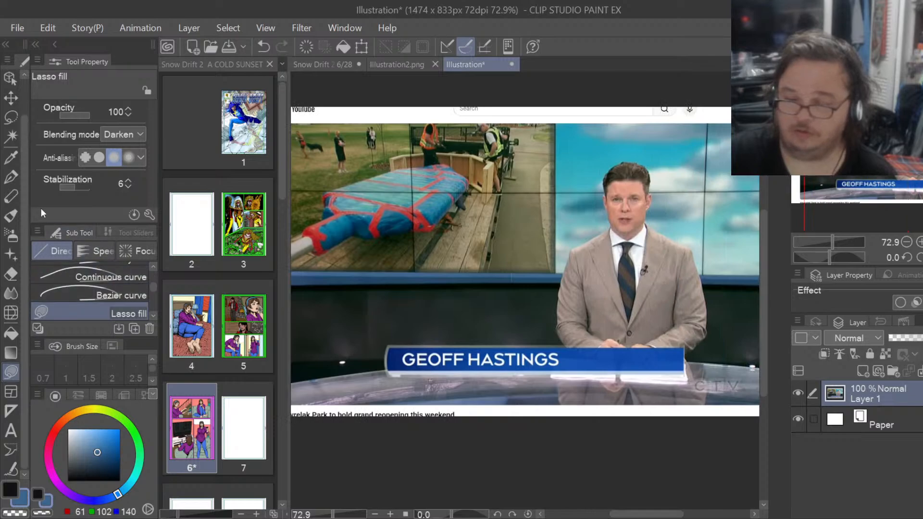
click(10, 161)
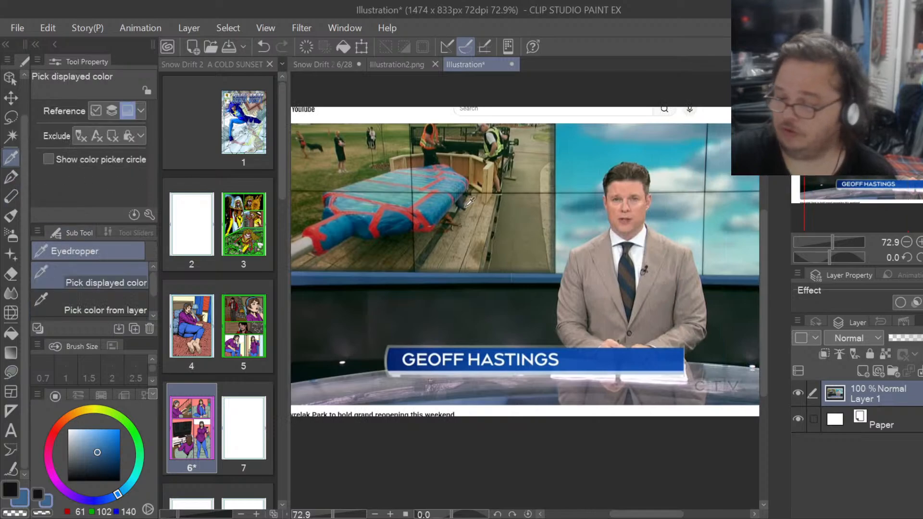
scroll(646, 252, up, 2)
scroll(645, 252, up, 3)
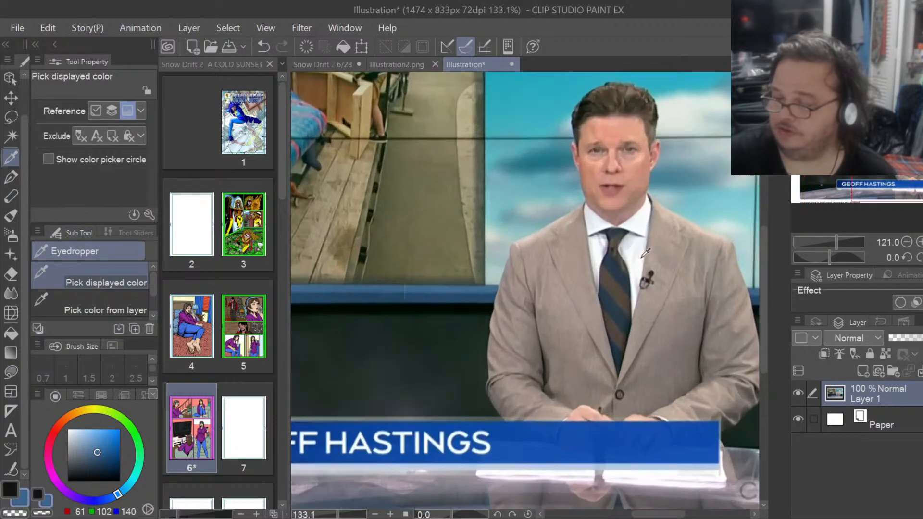
click(646, 252)
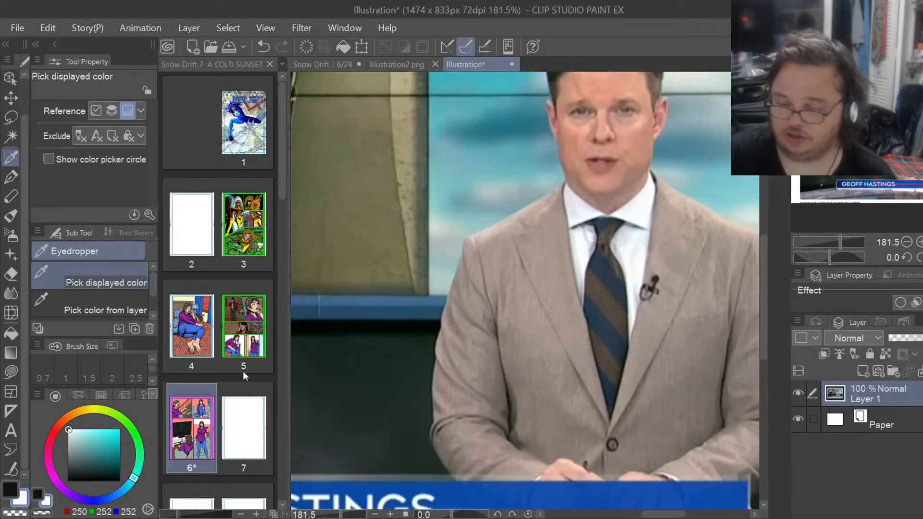
click(11, 493)
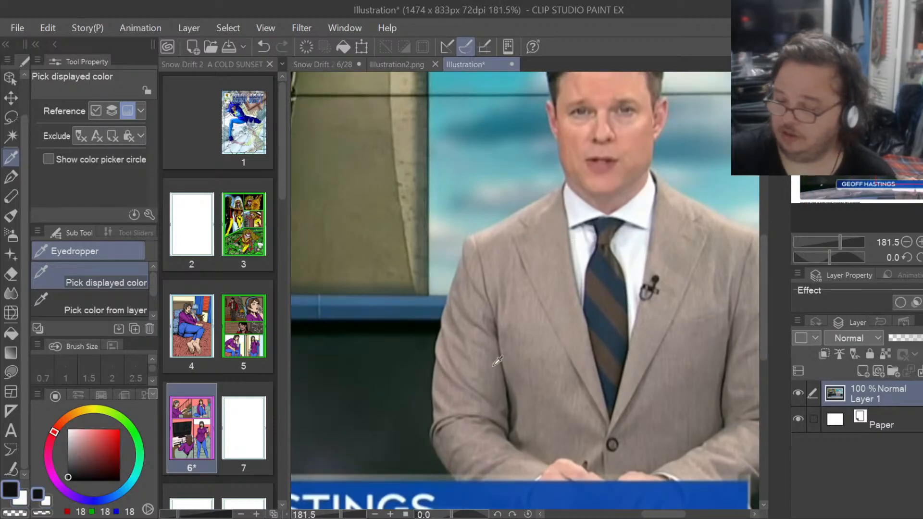
click(543, 341)
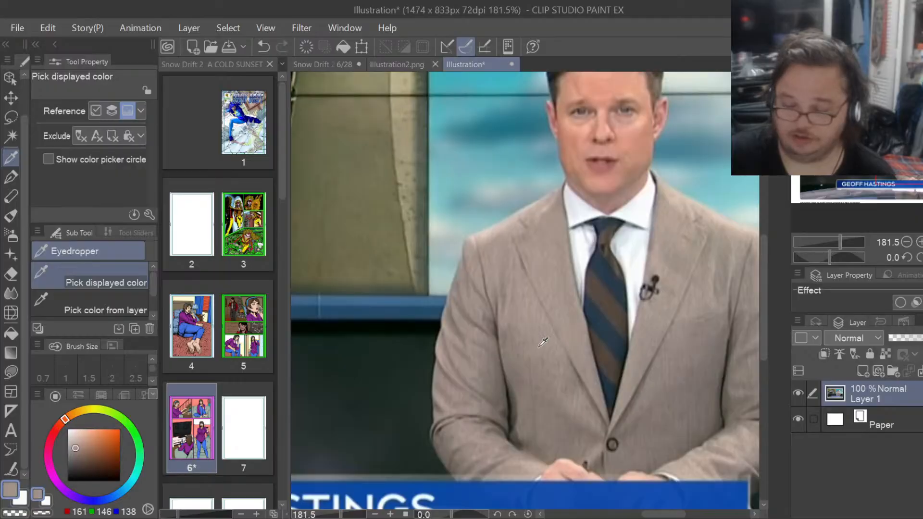
Return to the comic page and lasso-fill the anchor's shirt collar and the shirt areas on both sides of his tie with white.
click(338, 68)
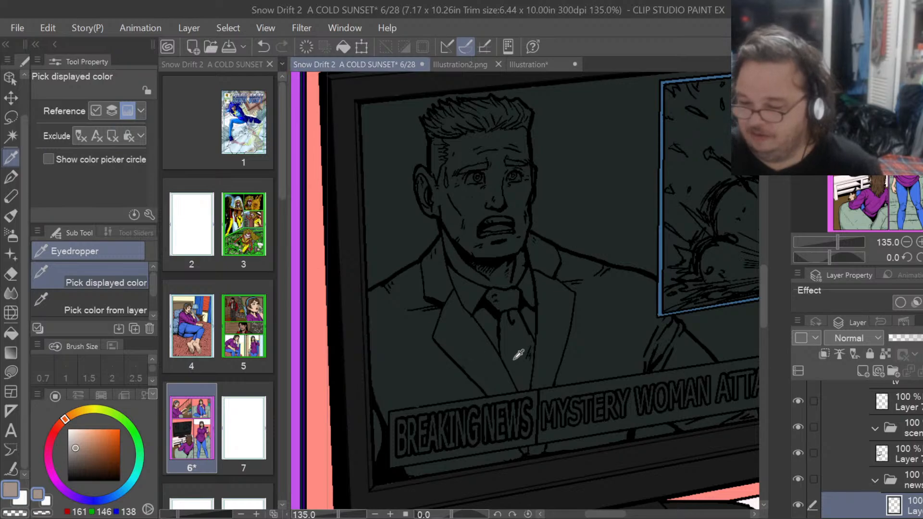
scroll(518, 354, up, 2)
scroll(518, 355, up, 3)
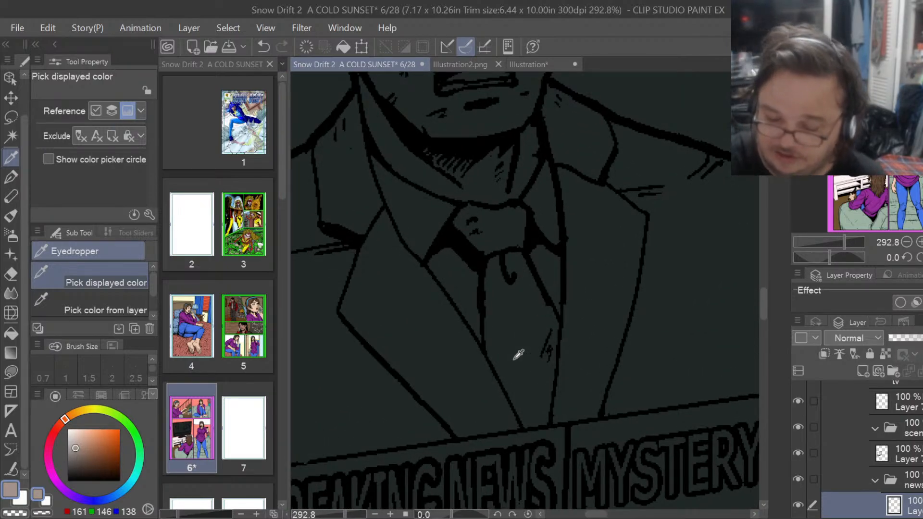
key(x)
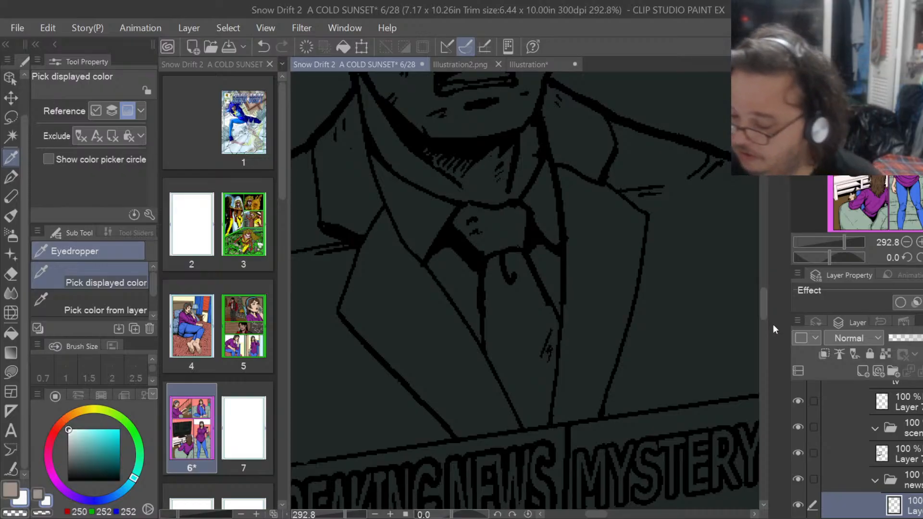
drag(763, 312, 765, 301)
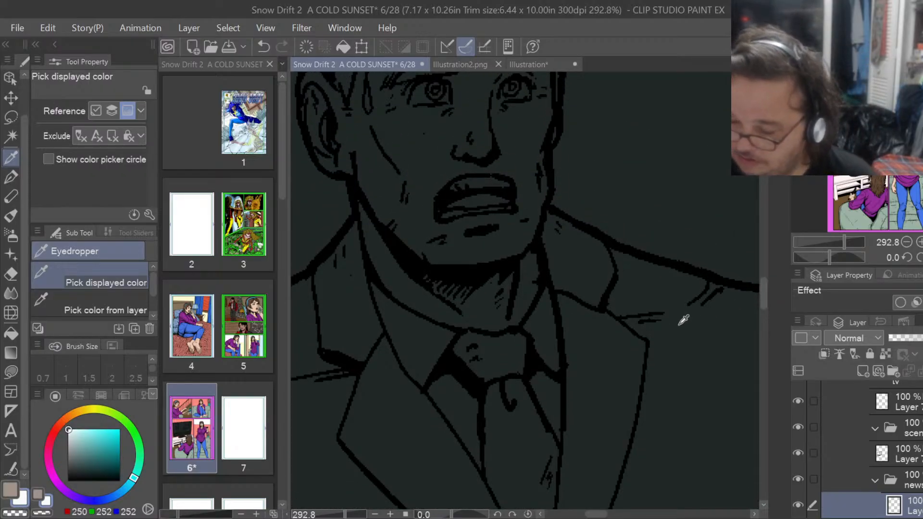
click(10, 378)
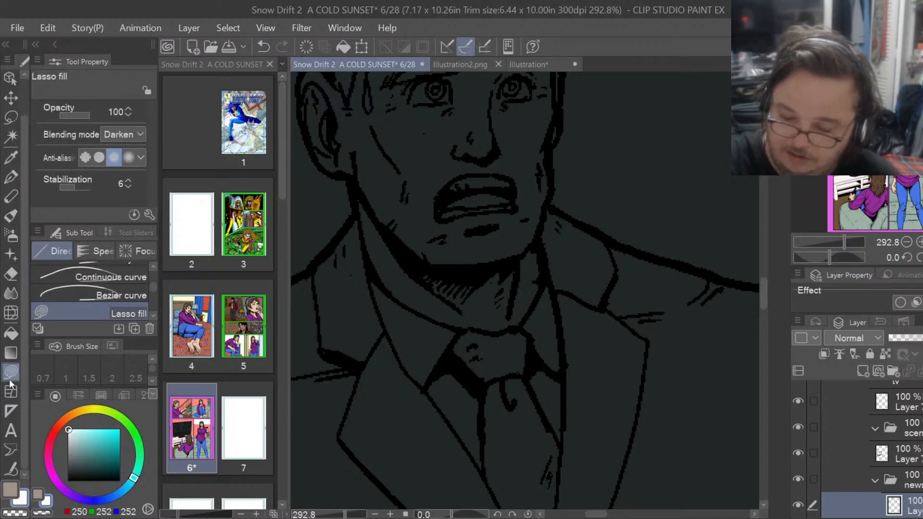
mouse_move(537, 395)
mouse_down()
mouse_move(561, 440)
mouse_move(560, 302)
mouse_move(545, 290)
mouse_move(529, 319)
mouse_move(536, 393)
mouse_up()
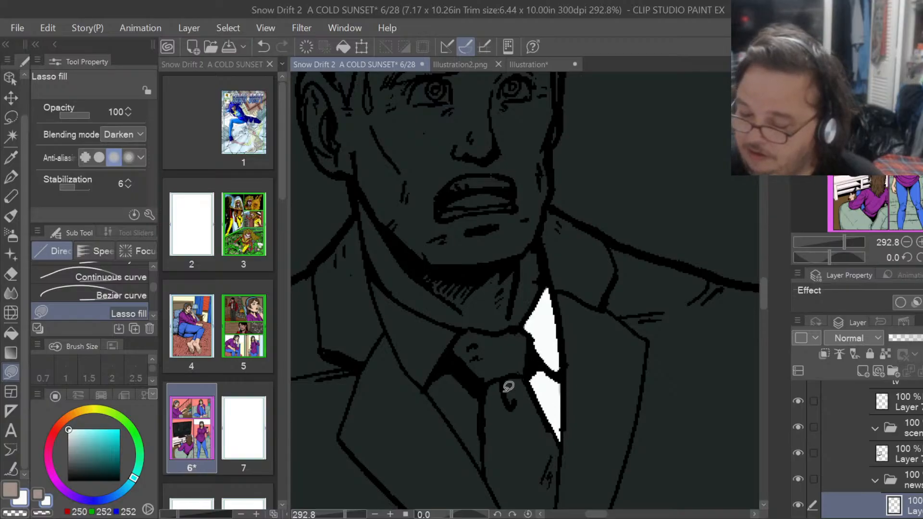
mouse_move(486, 471)
mouse_down()
mouse_move(486, 394)
mouse_move(445, 351)
mouse_move(448, 327)
mouse_move(400, 306)
mouse_move(373, 275)
mouse_move(403, 368)
mouse_move(482, 474)
mouse_up()
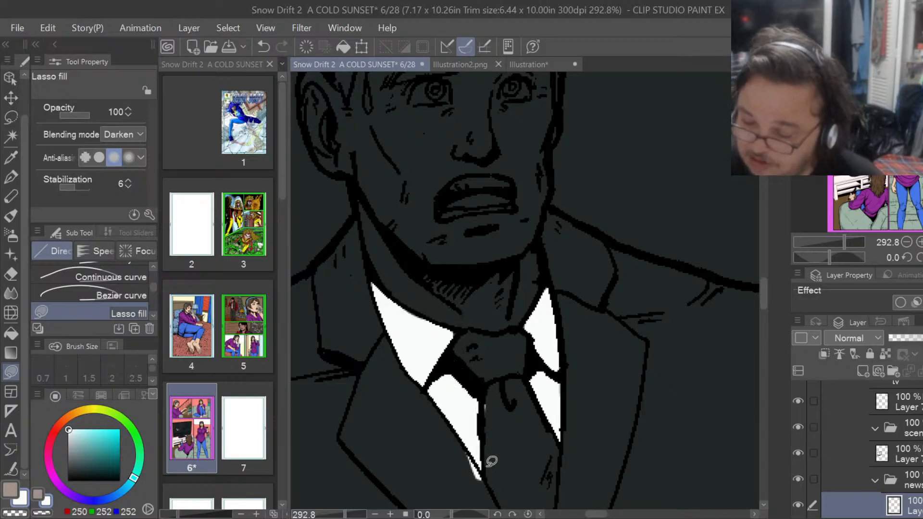
Erase the white spill at the shirt's lower tip with a 7.9 Hard eraser and select the lower layer in the "news" folder.
key(e)
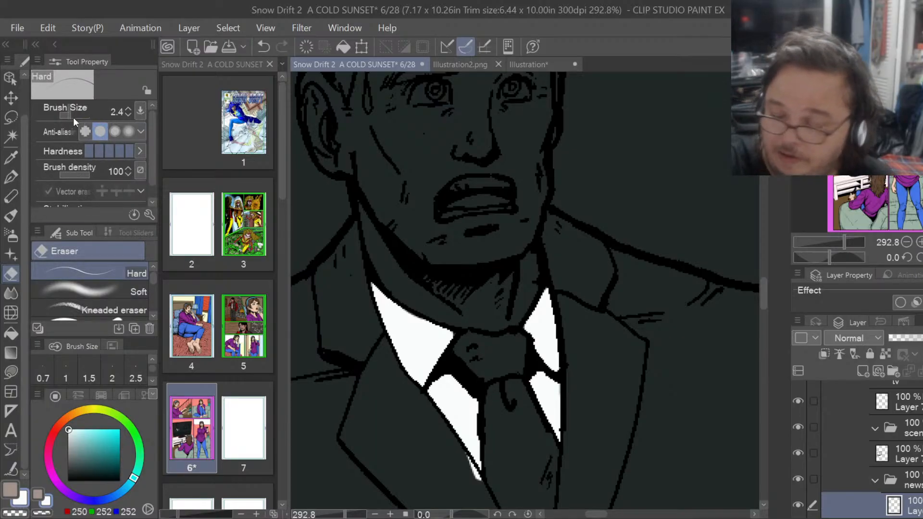
drag(73, 117, 74, 116)
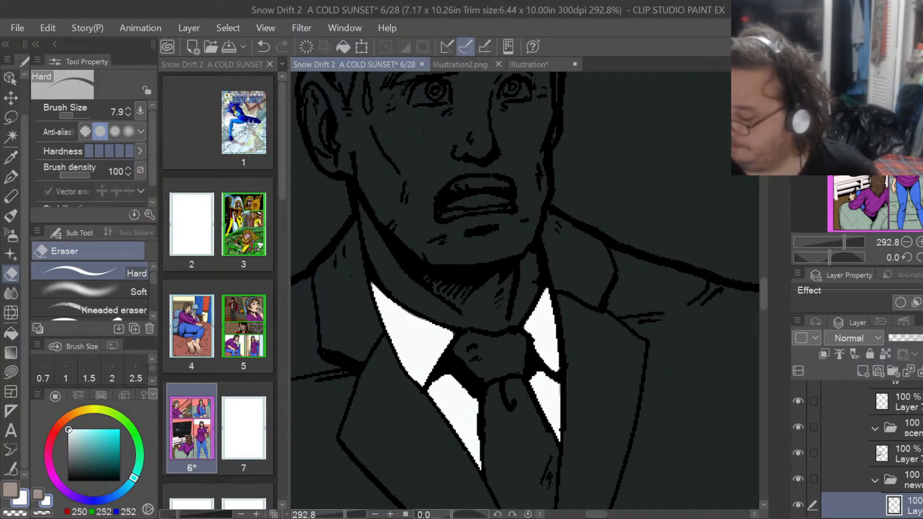
scroll(860, 449, down, 2)
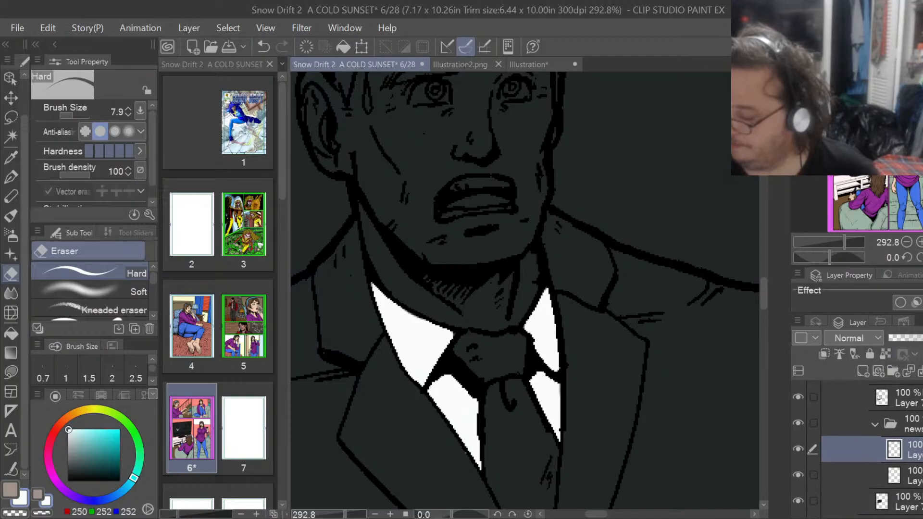
click(908, 473)
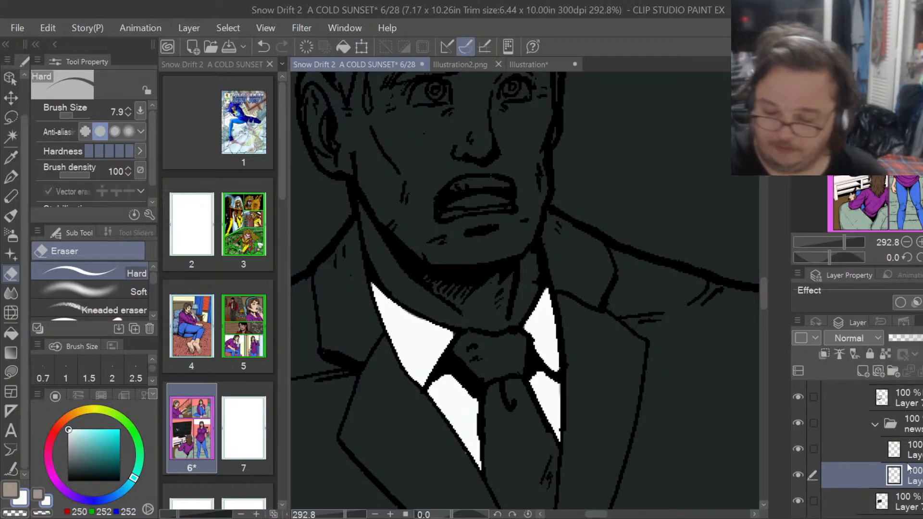
Mix a pale pink skin colour (RGB 231, 204, 197) and lasso-fill the anchor's neck, chin and lower face.
click(63, 422)
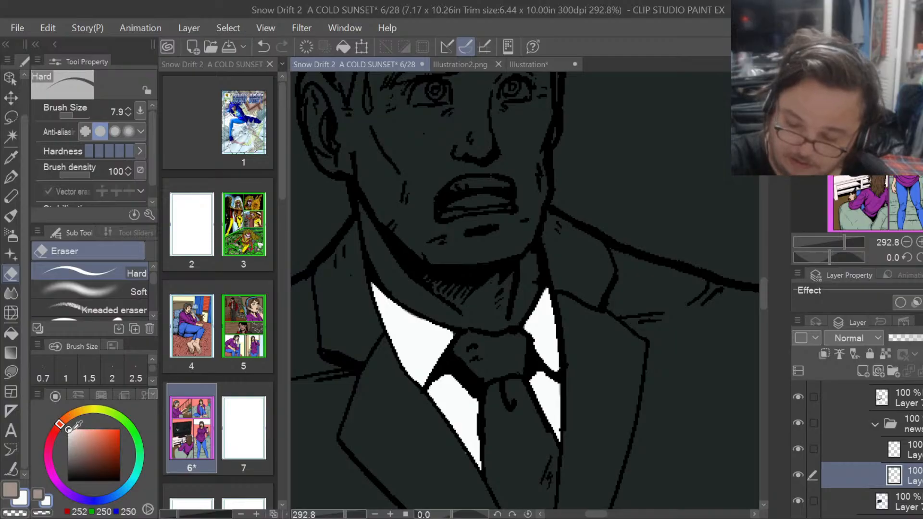
drag(69, 430, 75, 433)
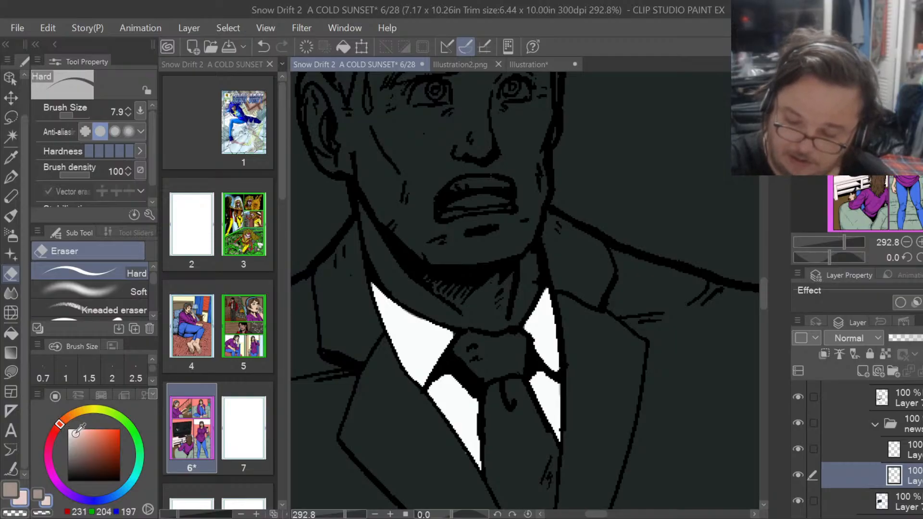
click(14, 373)
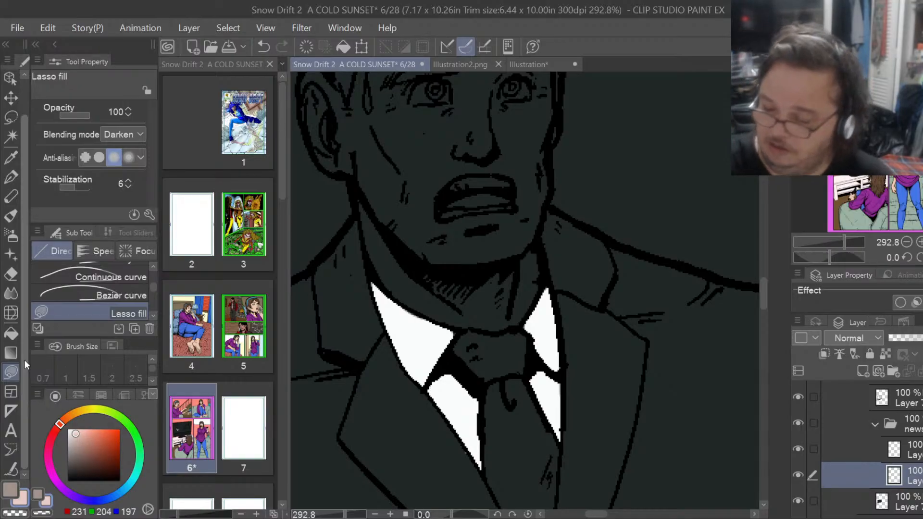
mouse_move(522, 326)
mouse_down()
mouse_move(548, 279)
mouse_move(539, 238)
mouse_move(547, 170)
mouse_move(494, 138)
mouse_move(435, 197)
mouse_move(452, 308)
mouse_up()
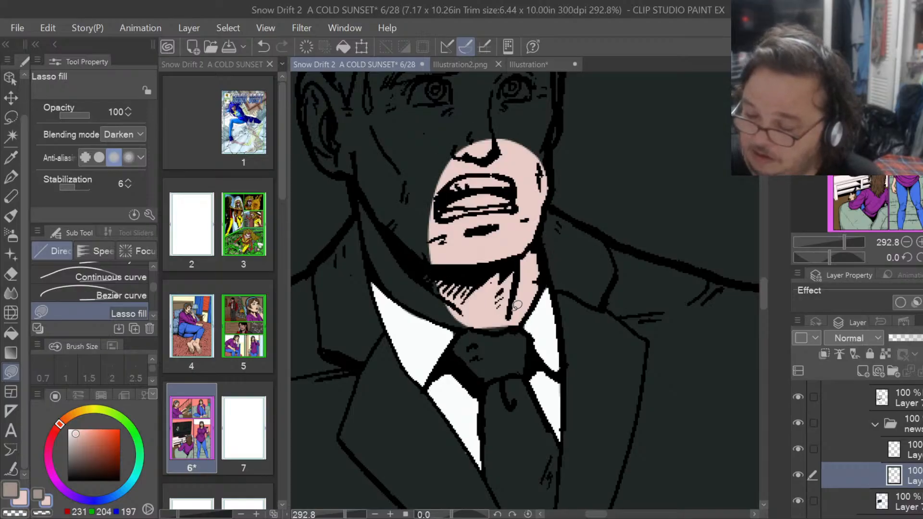
mouse_move(531, 305)
mouse_down()
mouse_move(492, 328)
mouse_move(461, 331)
mouse_move(392, 296)
mouse_move(368, 262)
mouse_move(356, 197)
mouse_move(432, 129)
mouse_up()
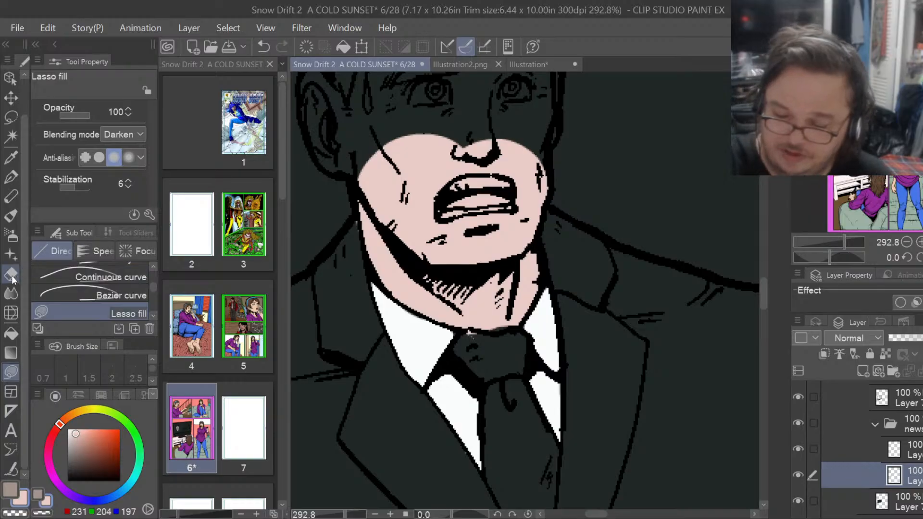
key(e)
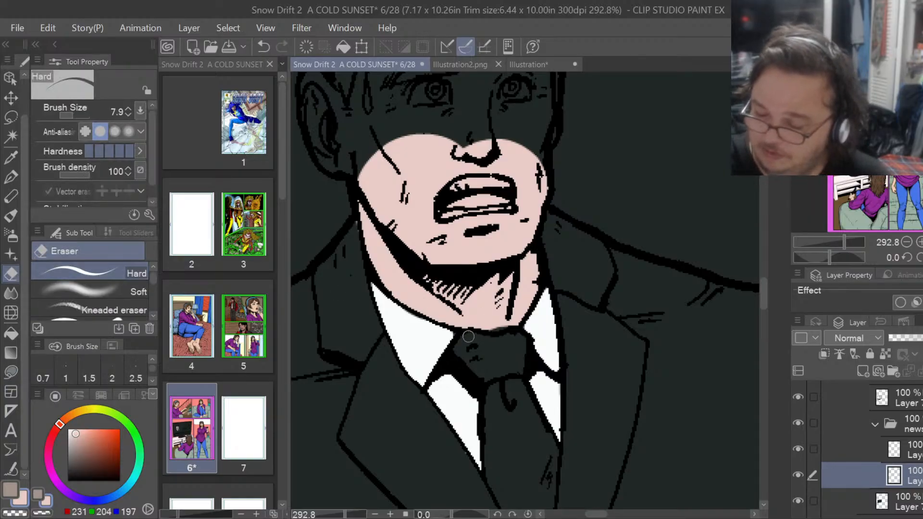
Lasso-fill the rest of the anchor's face up to the hairline, including both ears, with the pale pink skin colour.
drag(765, 301, 768, 285)
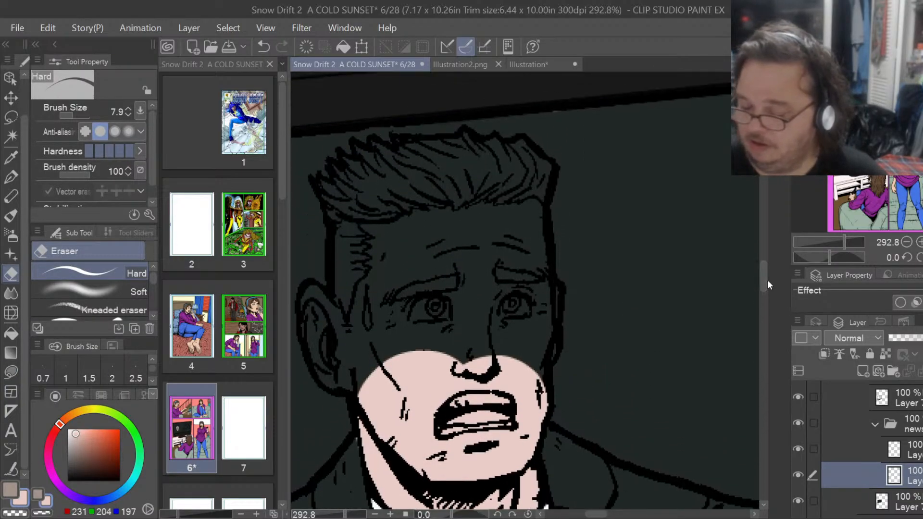
click(12, 372)
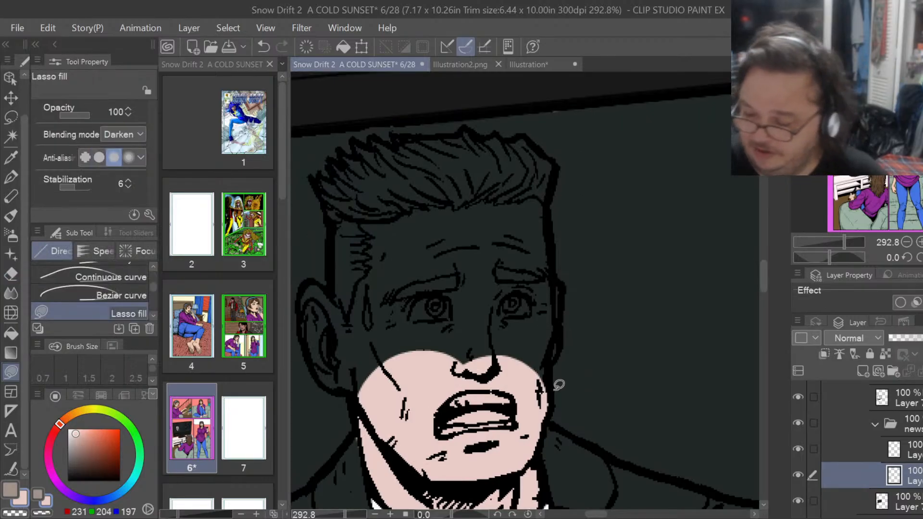
mouse_move(547, 402)
mouse_down()
mouse_move(562, 350)
mouse_move(564, 272)
mouse_move(548, 196)
mouse_move(422, 202)
mouse_move(479, 380)
mouse_up()
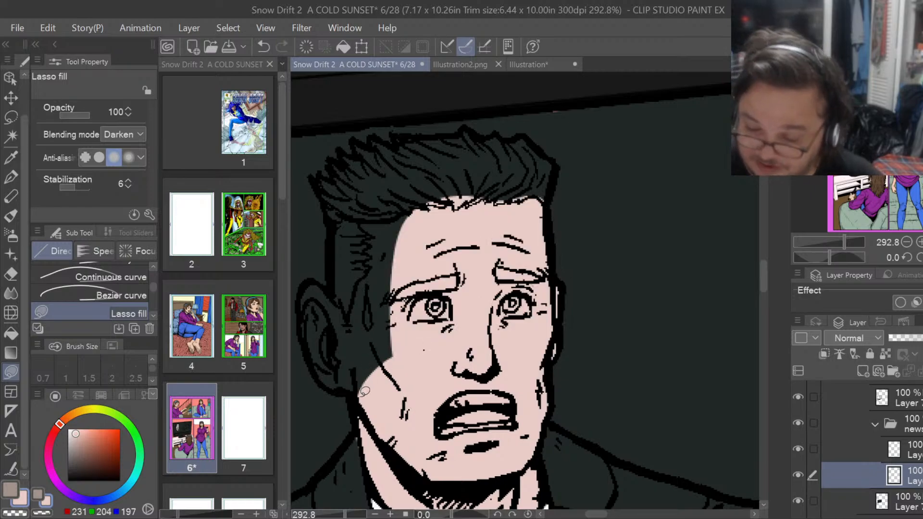
mouse_move(359, 397)
mouse_down()
mouse_move(337, 364)
mouse_move(331, 229)
mouse_move(400, 195)
mouse_move(490, 241)
mouse_up()
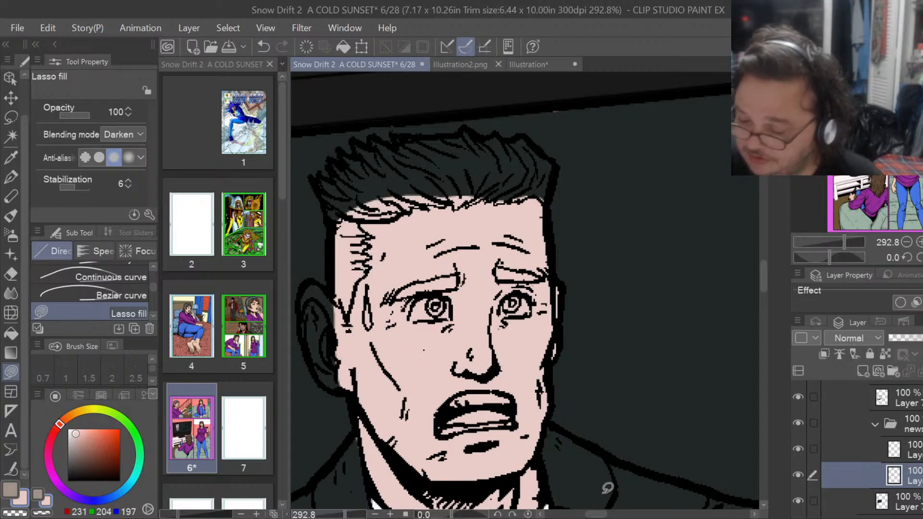
scroll(471, 341, left, 3)
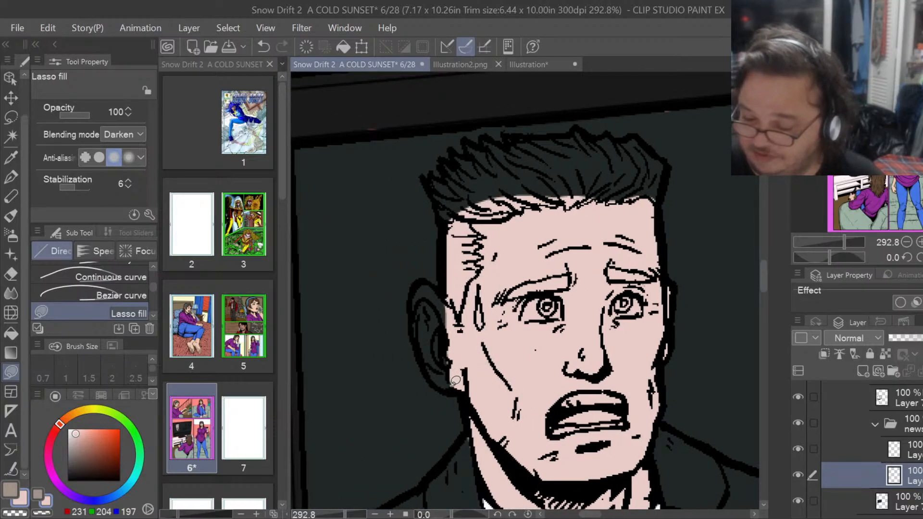
mouse_move(455, 381)
mouse_down()
mouse_move(417, 354)
mouse_move(418, 283)
mouse_move(440, 285)
mouse_move(474, 332)
mouse_up()
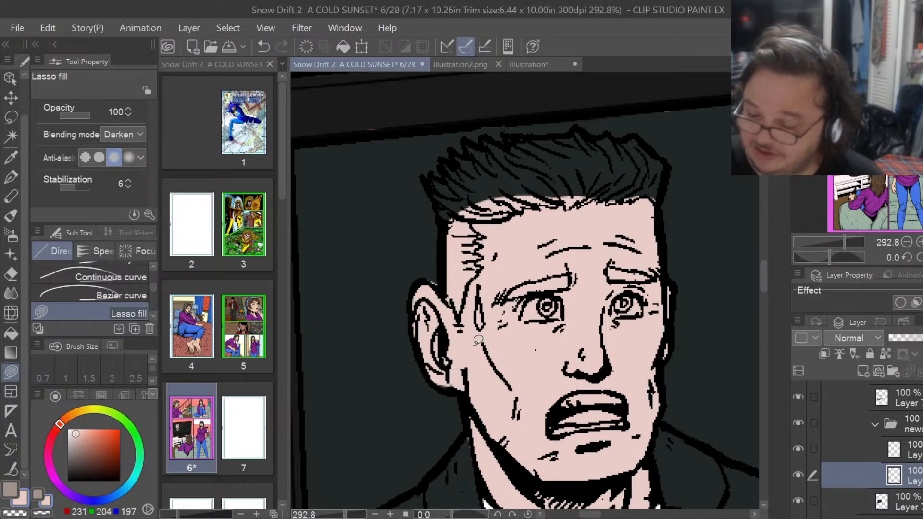
key(e)
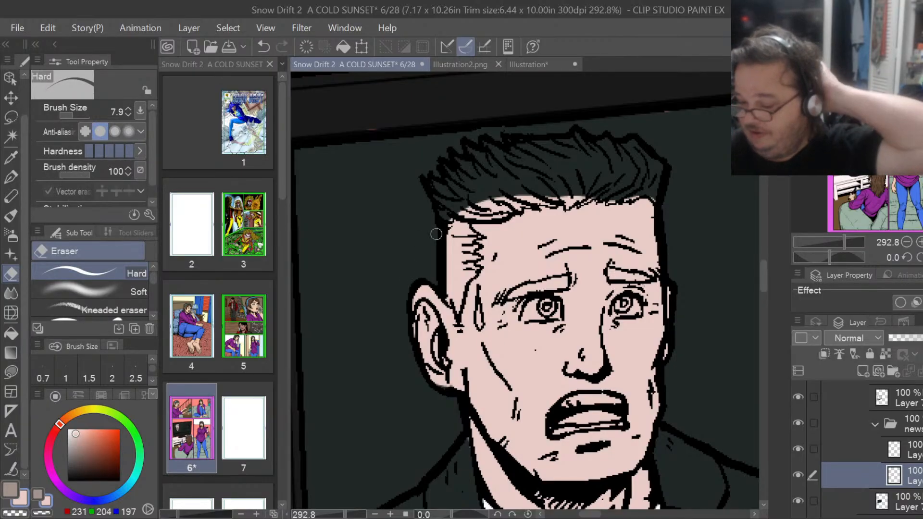
Add a new raster layer at the top of the "news" folder and switch back to the beige jacket colour (RGB 161, 146, 138).
click(920, 446)
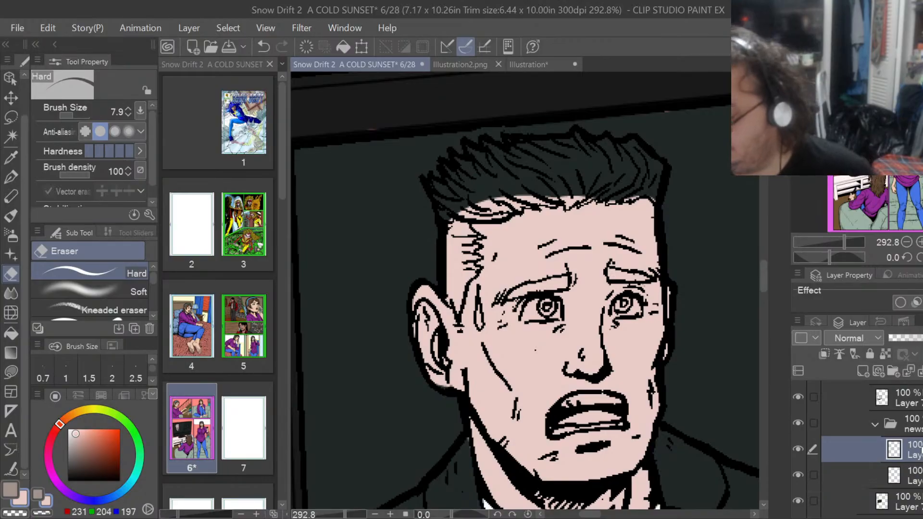
click(863, 371)
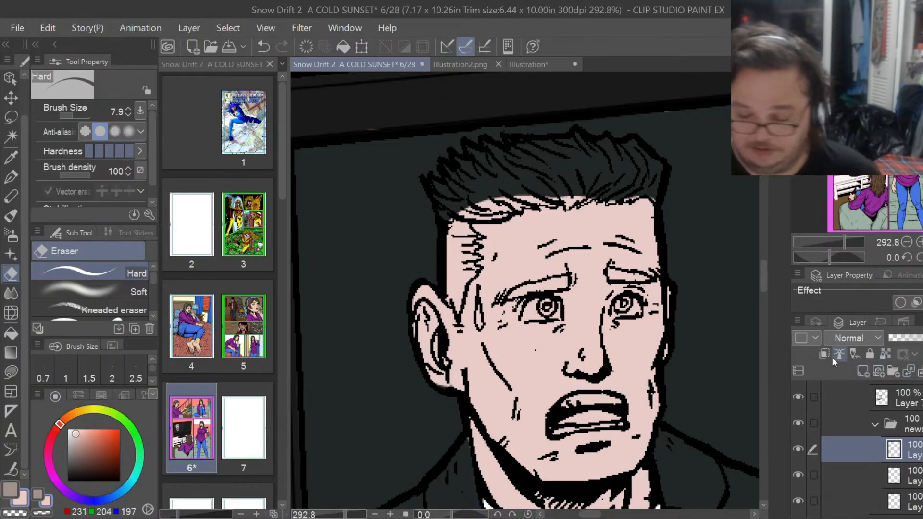
click(11, 491)
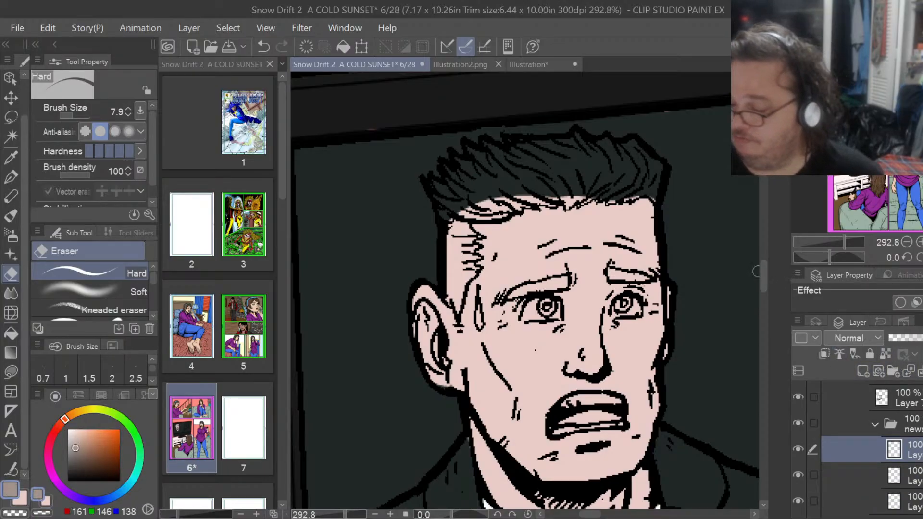
Lasso-fill the suit jacket's lapel, collar and shoulder on the image-left side of the tie with beige.
drag(762, 274, 767, 301)
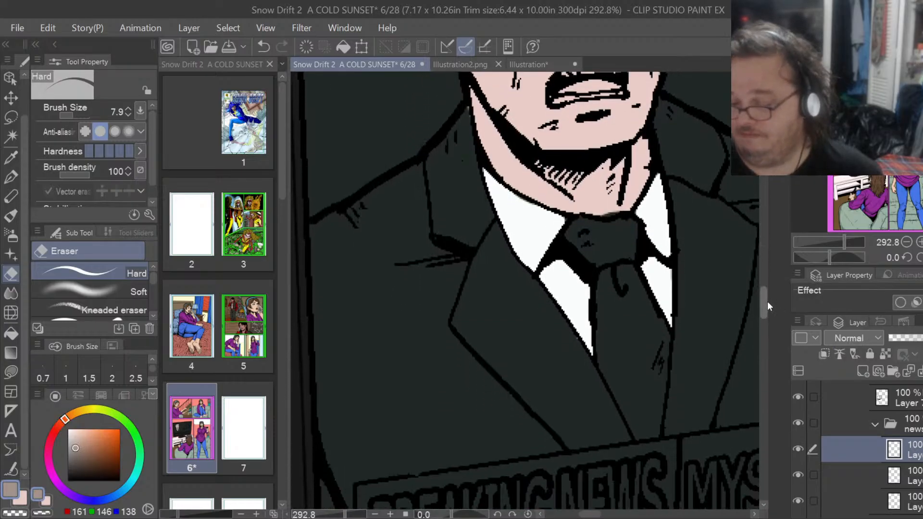
click(11, 371)
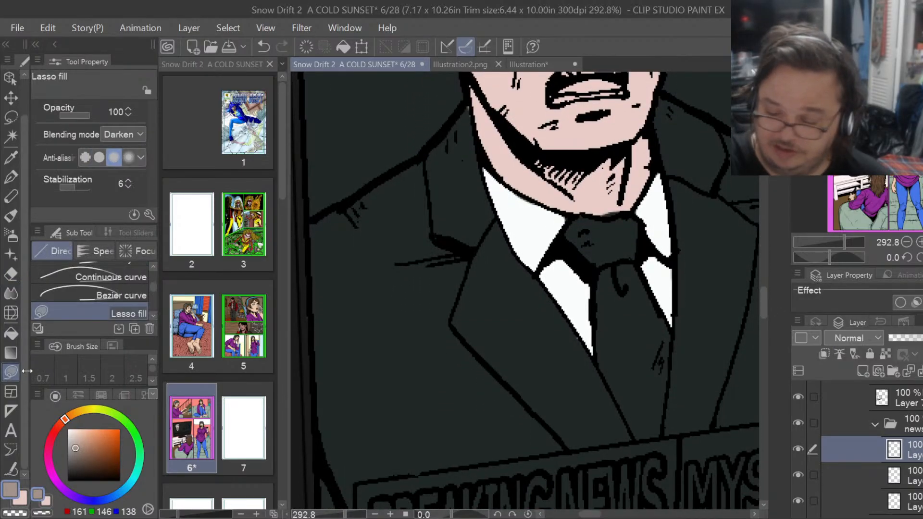
mouse_move(583, 480)
mouse_down()
mouse_move(639, 435)
mouse_move(603, 367)
mouse_move(540, 294)
mouse_move(384, 505)
mouse_up()
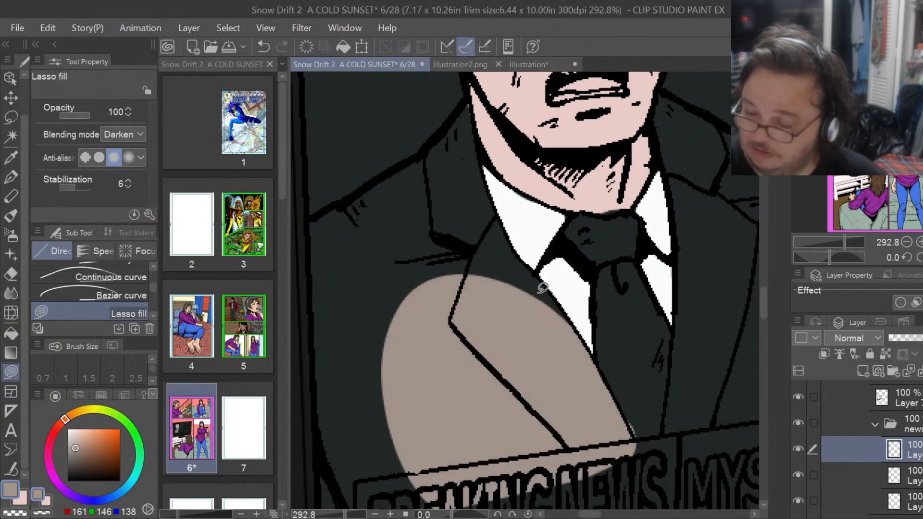
mouse_move(575, 326)
mouse_down()
mouse_move(509, 231)
mouse_move(487, 179)
mouse_move(475, 101)
mouse_move(445, 125)
mouse_move(341, 393)
mouse_up()
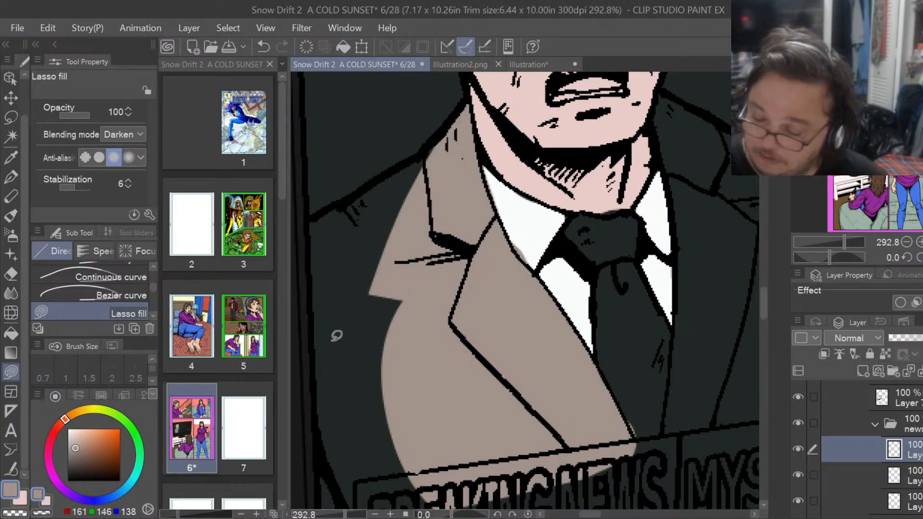
drag(596, 514, 591, 514)
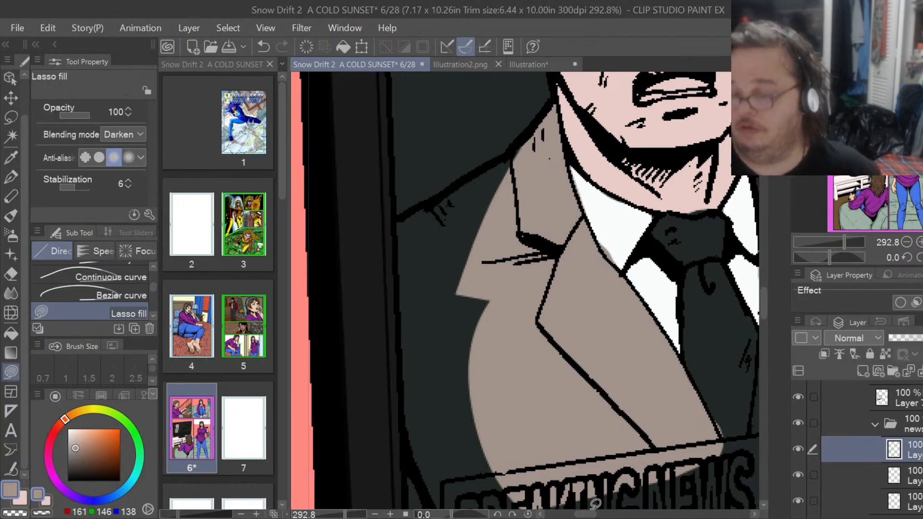
mouse_move(400, 402)
mouse_down()
mouse_move(393, 232)
mouse_move(467, 187)
mouse_move(521, 184)
mouse_move(511, 208)
mouse_move(530, 153)
mouse_move(514, 152)
mouse_move(440, 193)
mouse_move(379, 267)
mouse_up()
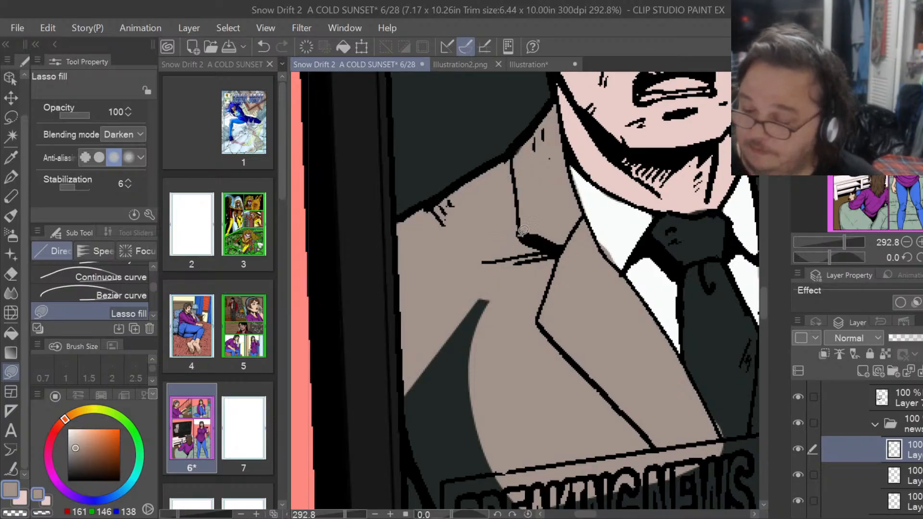
Extend the beige jacket fill down behind the "BREAKING NEWS" banner to the television's inner frame, closing the remaining gap in the sleeve.
drag(763, 304, 762, 318)
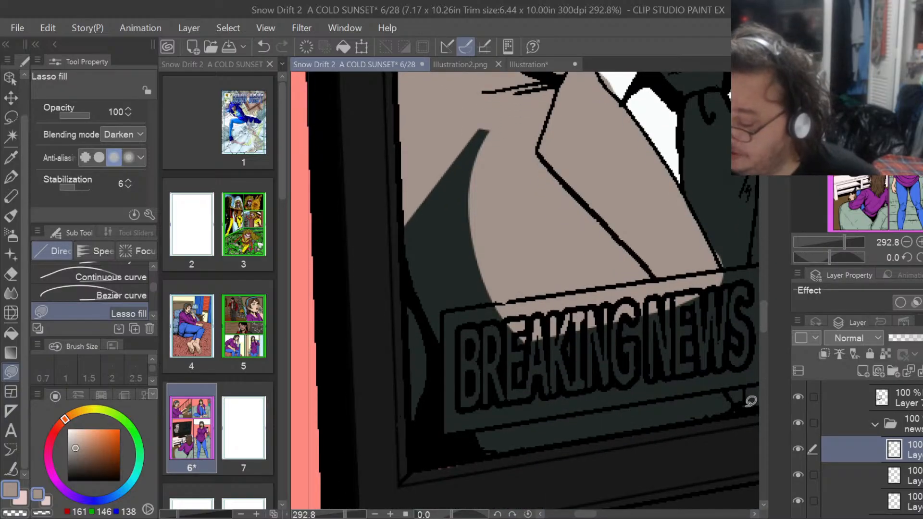
mouse_move(746, 384)
mouse_down()
mouse_move(725, 413)
mouse_move(625, 430)
mouse_move(527, 306)
mouse_up()
mouse_move(739, 405)
mouse_down()
mouse_move(735, 290)
mouse_move(710, 247)
mouse_move(613, 399)
mouse_up()
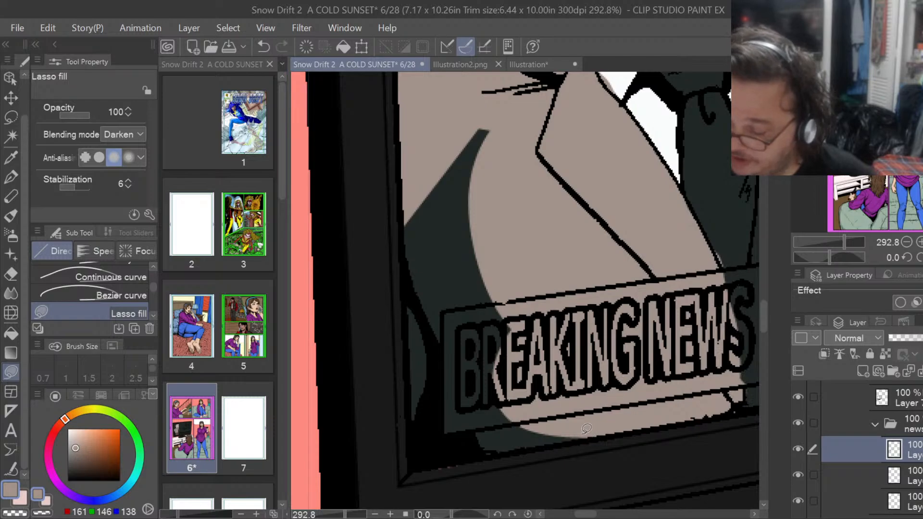
mouse_move(585, 437)
mouse_down()
mouse_move(427, 464)
mouse_move(418, 445)
mouse_move(409, 313)
mouse_move(478, 106)
mouse_move(486, 135)
mouse_up()
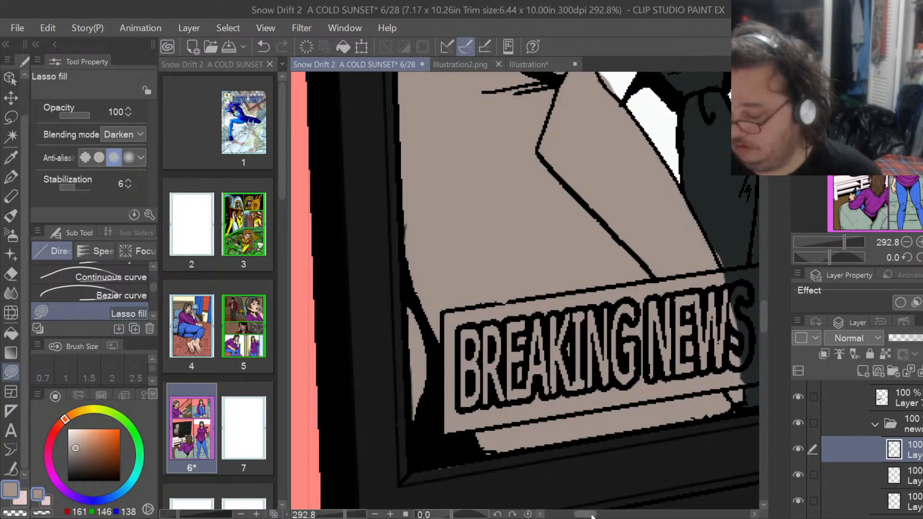
Lasso-fill the lower jacket and bent sleeve with beige behind the "MYSTERY WOMAN ATTACKS" part of the banner.
drag(587, 514, 600, 514)
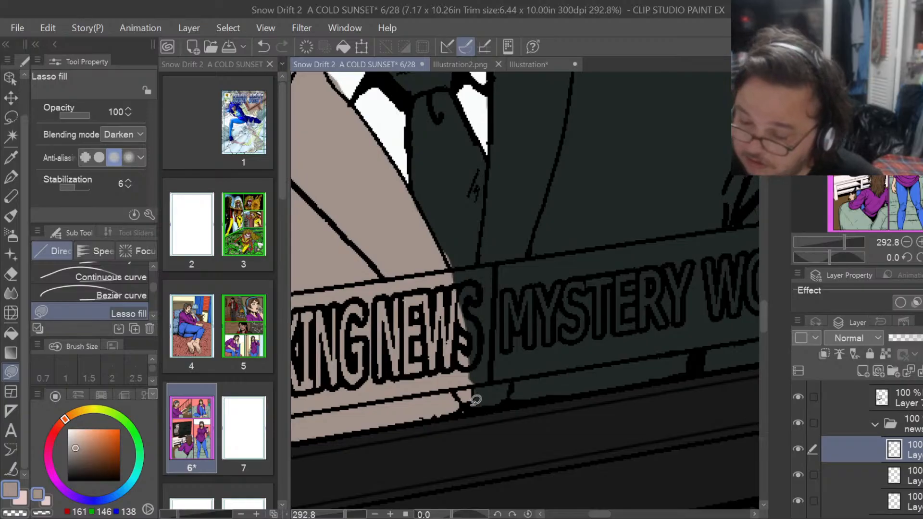
mouse_move(474, 406)
mouse_down()
mouse_move(481, 265)
mouse_move(527, 163)
mouse_move(657, 249)
mouse_move(581, 370)
mouse_up()
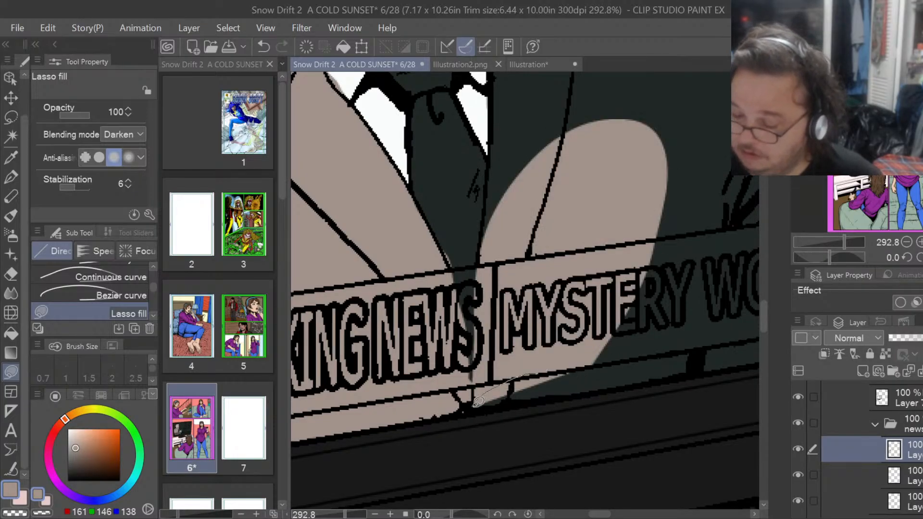
mouse_move(478, 402)
mouse_down()
mouse_move(601, 389)
mouse_move(680, 312)
mouse_move(598, 260)
mouse_up()
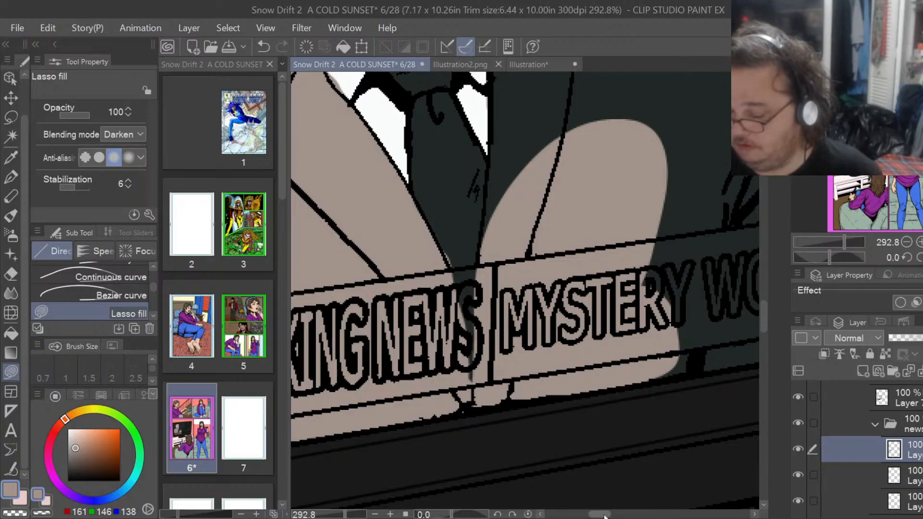
drag(605, 516, 618, 515)
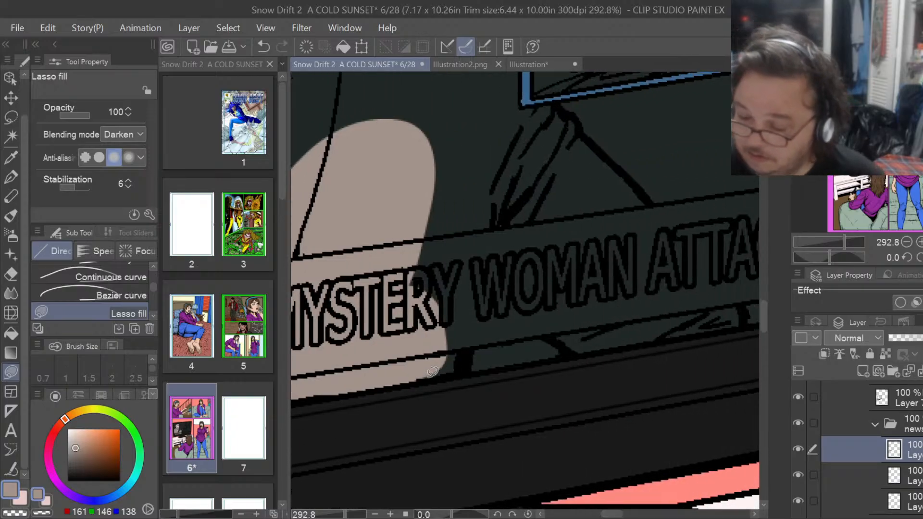
mouse_move(431, 372)
mouse_down()
mouse_move(469, 365)
mouse_move(492, 270)
mouse_move(437, 84)
mouse_move(379, 115)
mouse_up()
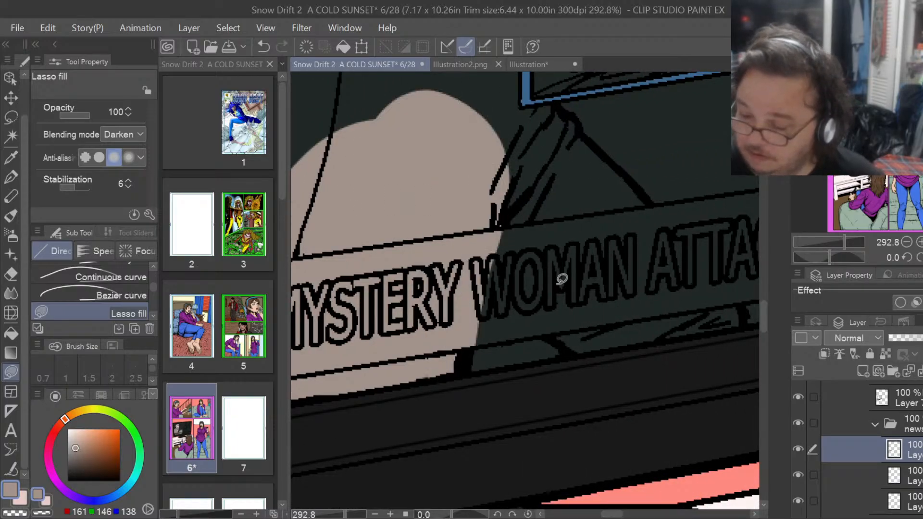
mouse_move(541, 327)
mouse_down()
mouse_move(612, 353)
mouse_move(641, 212)
mouse_move(621, 160)
mouse_move(558, 105)
mouse_move(540, 101)
mouse_move(411, 238)
mouse_move(450, 264)
mouse_up()
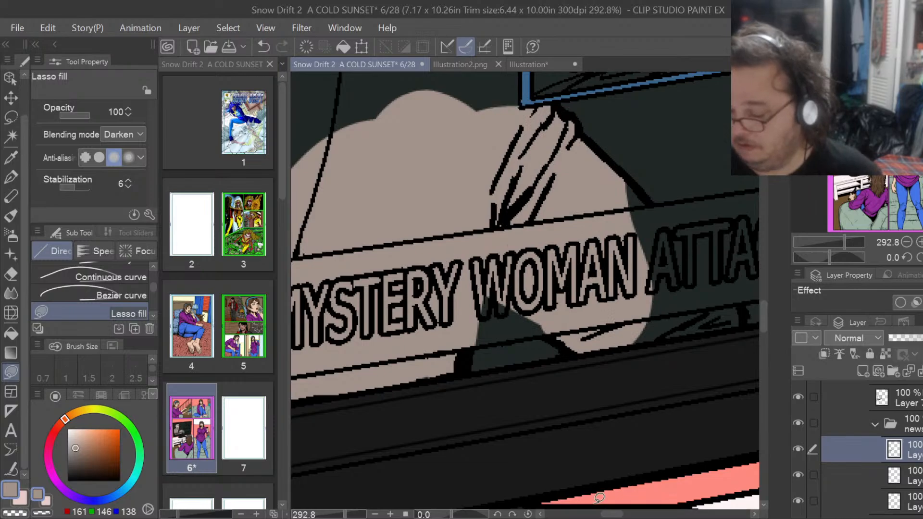
drag(615, 514, 623, 514)
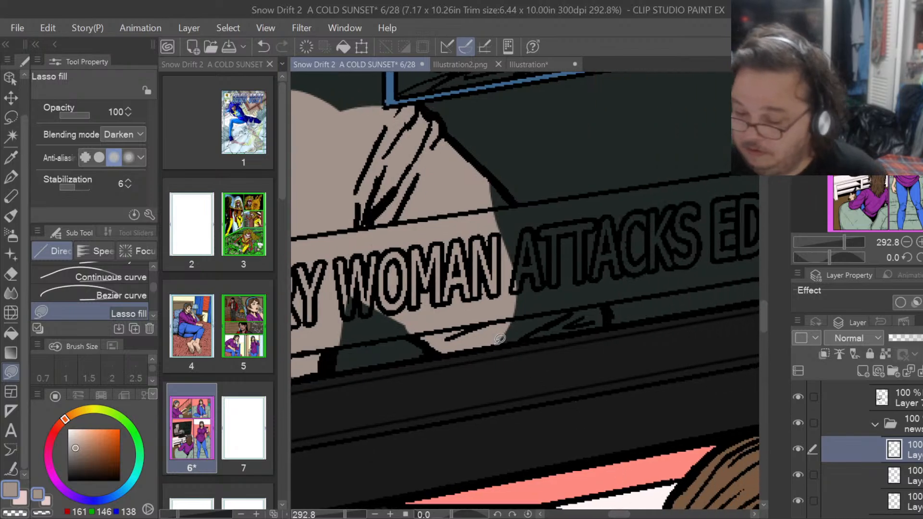
mouse_move(500, 338)
mouse_down()
mouse_move(610, 317)
mouse_move(608, 294)
mouse_move(517, 196)
mouse_move(474, 168)
mouse_up()
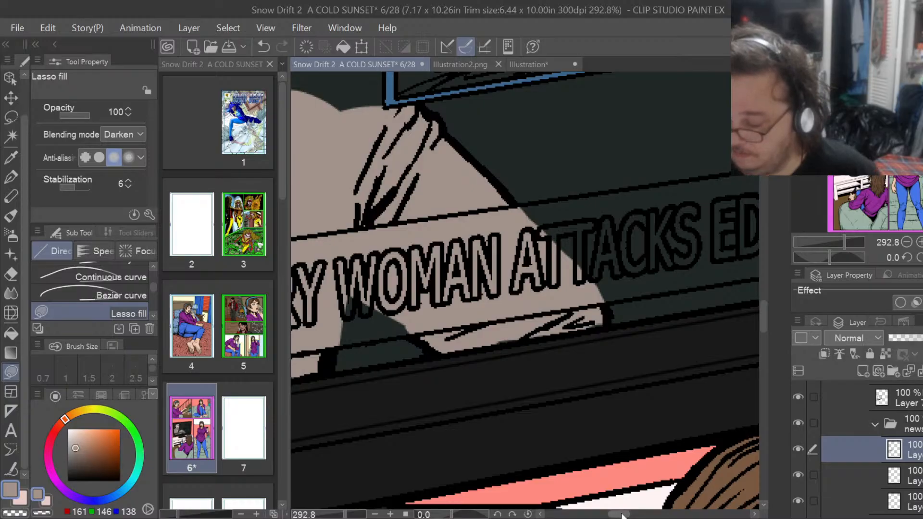
Lasso-fill the suit jacket's lapel and chest on the image-right side of the tie with beige.
scroll(621, 486, left, 5)
drag(765, 324, 763, 301)
mouse_move(672, 331)
mouse_down()
mouse_move(670, 262)
mouse_move(641, 232)
mouse_move(542, 214)
mouse_move(493, 447)
mouse_move(457, 374)
mouse_up()
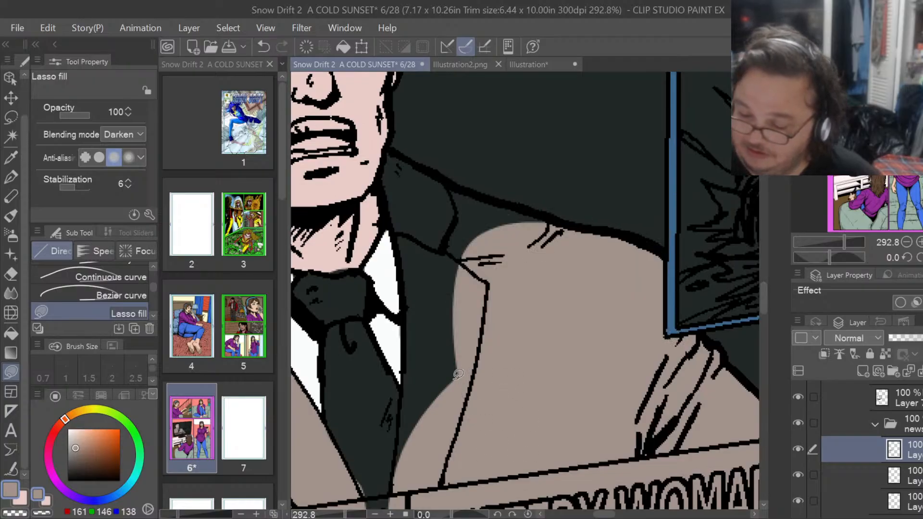
mouse_move(402, 450)
mouse_down()
mouse_move(406, 383)
mouse_move(451, 220)
mouse_move(481, 431)
mouse_up()
drag(403, 450, 407, 445)
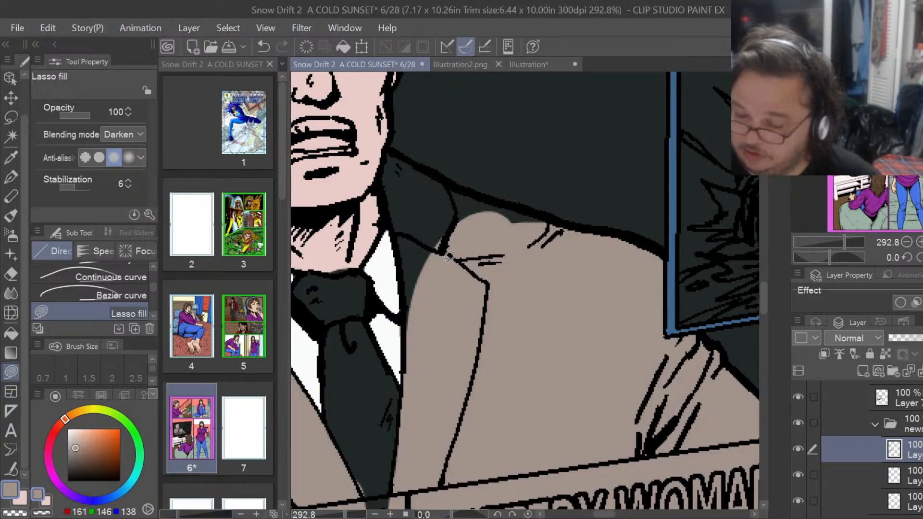
Extend the beige fill over the jacket's collar and shoulder line on the image-right side, closing the remaining lapel gap.
mouse_move(411, 318)
mouse_down()
mouse_move(379, 167)
mouse_move(394, 142)
mouse_up()
mouse_move(552, 230)
mouse_down()
mouse_move(572, 230)
mouse_move(550, 214)
mouse_move(443, 180)
mouse_move(395, 152)
mouse_move(391, 173)
mouse_move(435, 270)
mouse_up()
mouse_move(412, 339)
mouse_down()
mouse_move(401, 262)
mouse_move(422, 202)
mouse_move(429, 283)
mouse_up()
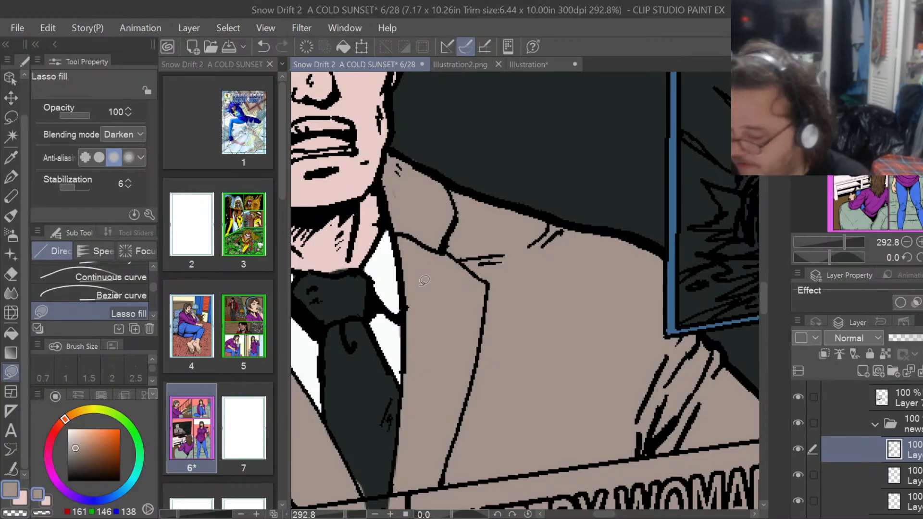
Lasso-fill the small gap in beige at the top of the jacket's collar on the image-left side.
drag(608, 516, 587, 510)
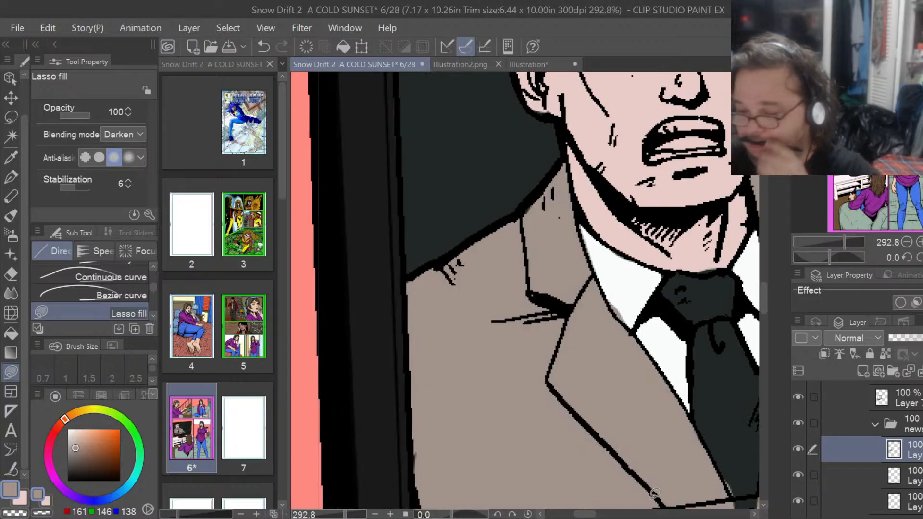
scroll(520, 226, up, 4)
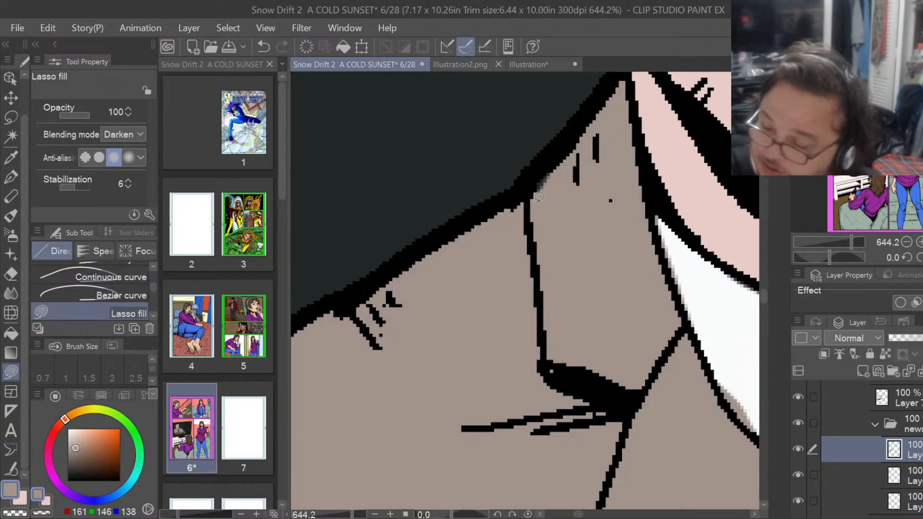
mouse_move(532, 201)
mouse_down()
mouse_move(535, 180)
mouse_move(606, 120)
mouse_up()
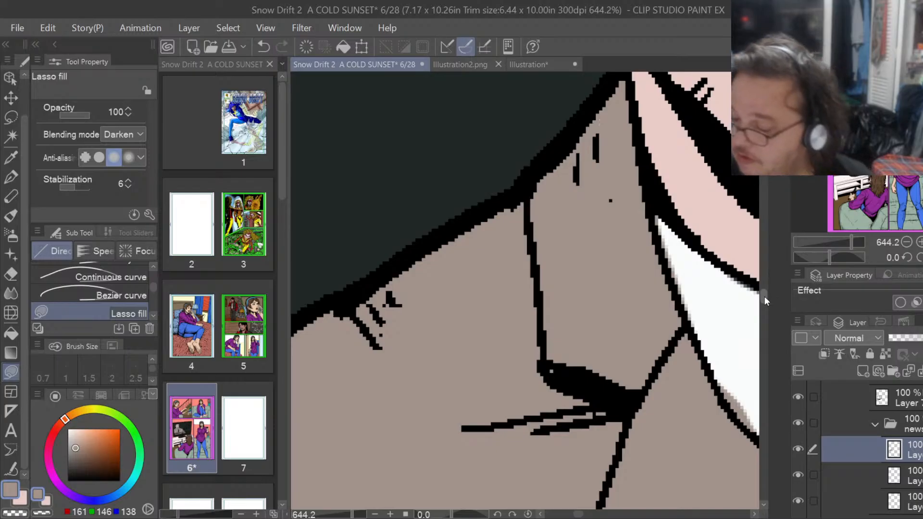
Fill the leftover gaps in the beige sleeve along the television's inner frame, including the sliver beside the "BREAKING NEWS" banner.
drag(765, 296, 763, 300)
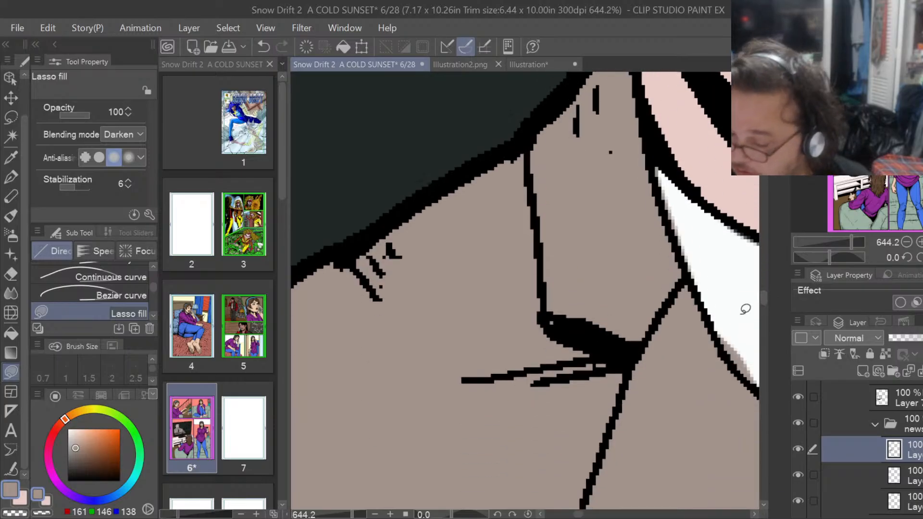
drag(579, 514, 575, 515)
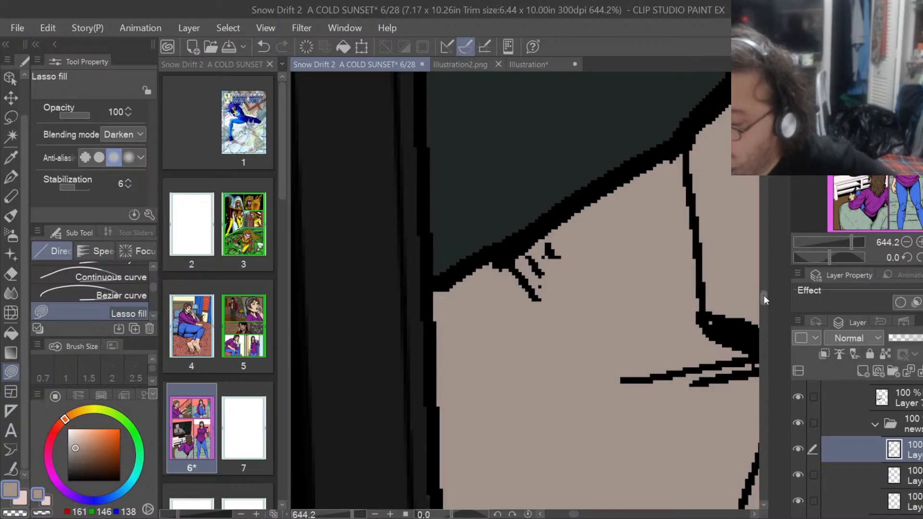
drag(763, 295, 763, 317)
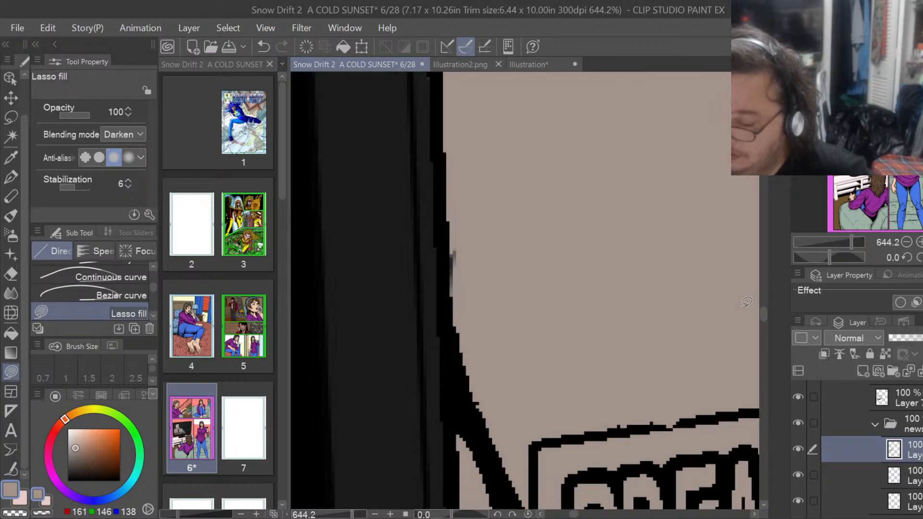
mouse_move(488, 254)
mouse_down()
mouse_move(452, 326)
mouse_move(443, 248)
mouse_up()
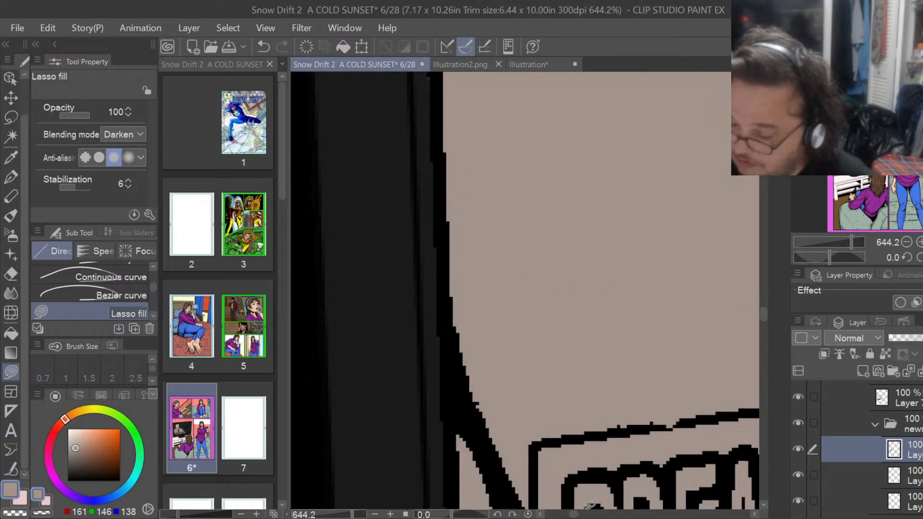
drag(766, 308, 763, 322)
mouse_move(495, 350)
mouse_down()
mouse_move(464, 313)
mouse_move(459, 183)
mouse_move(512, 159)
mouse_up()
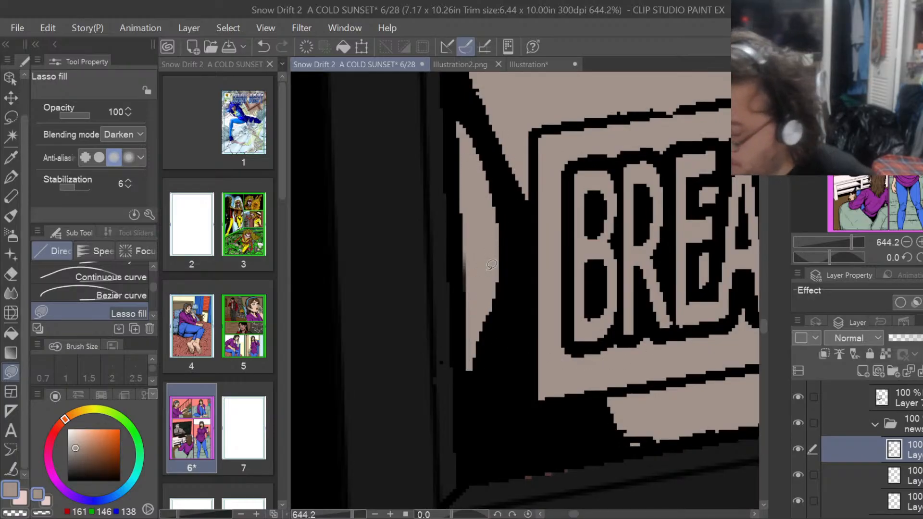
Examine the layers around the "news" folder, toggling visibility, to find the one holding the television frame's fill.
scroll(857, 447, down, 5)
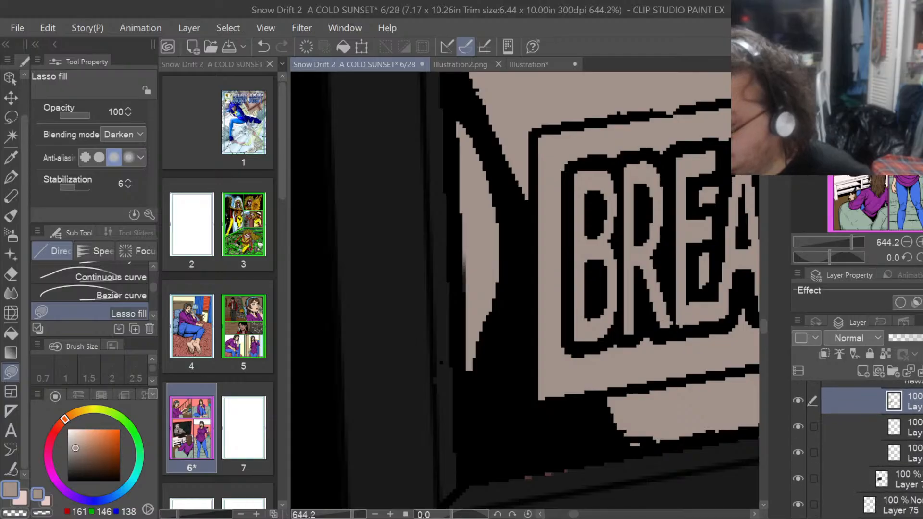
scroll(857, 449, up, 1)
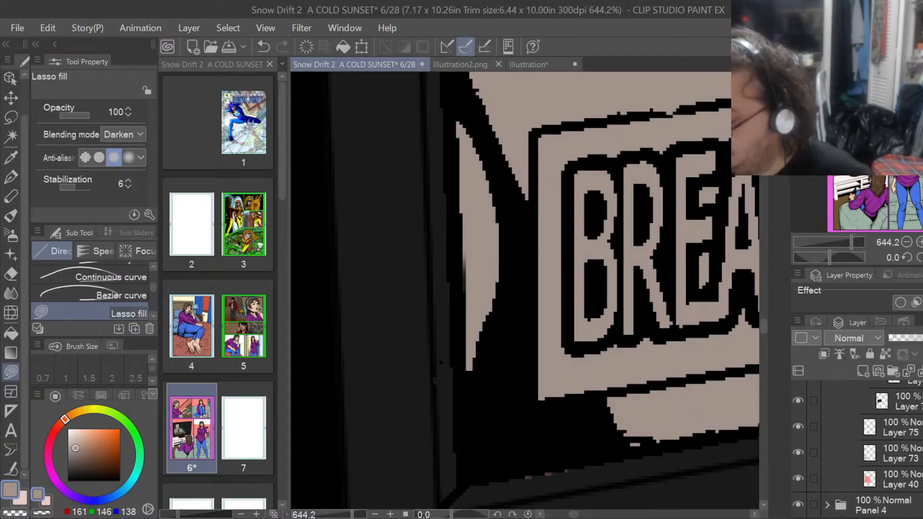
click(912, 459)
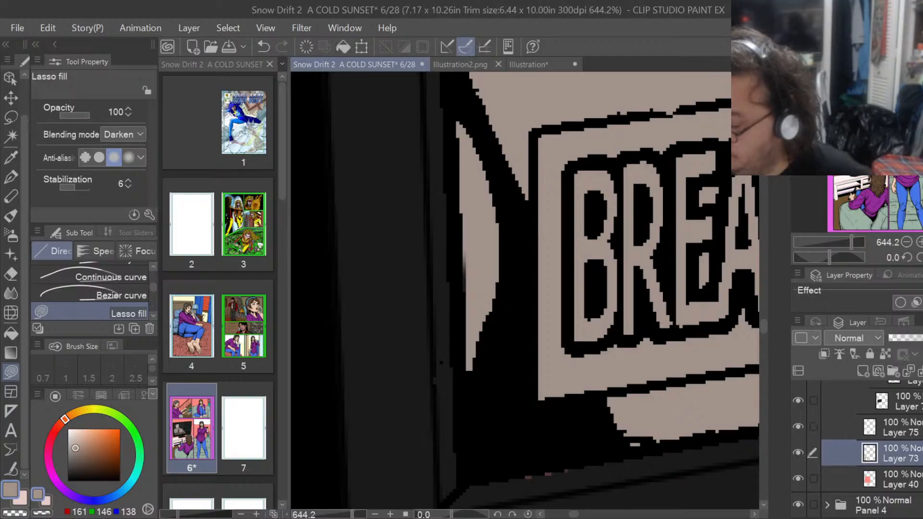
scroll(814, 426, up, 1)
click(811, 426)
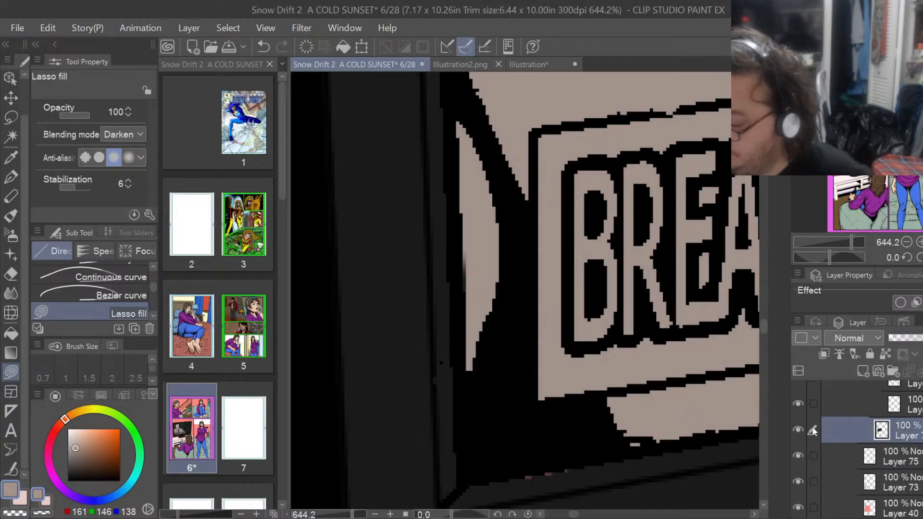
click(798, 426)
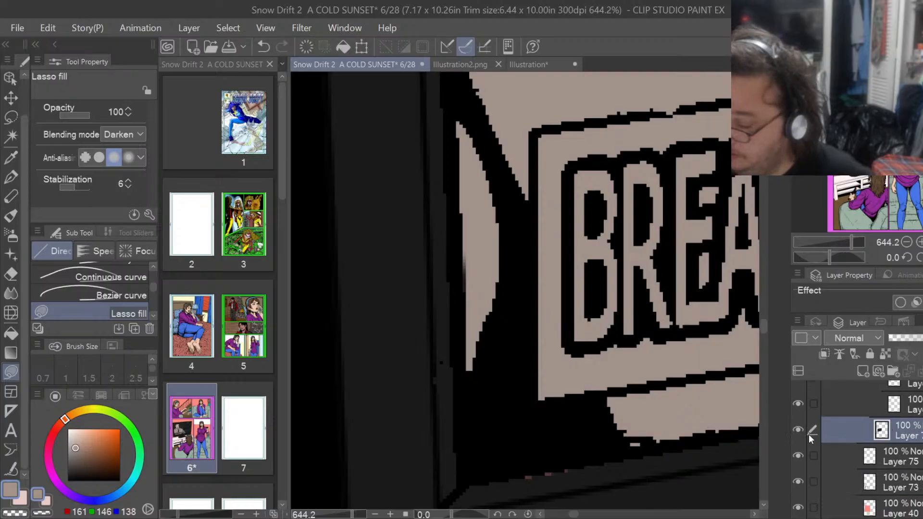
click(798, 428)
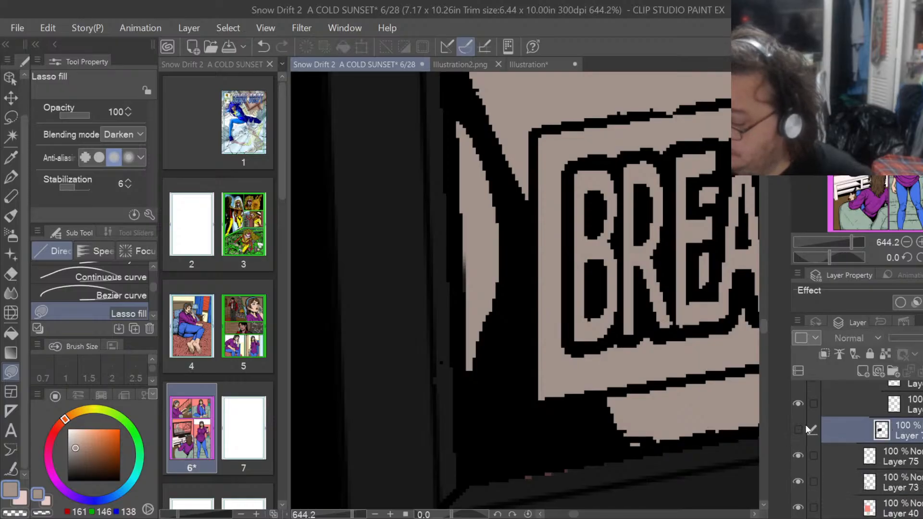
click(802, 425)
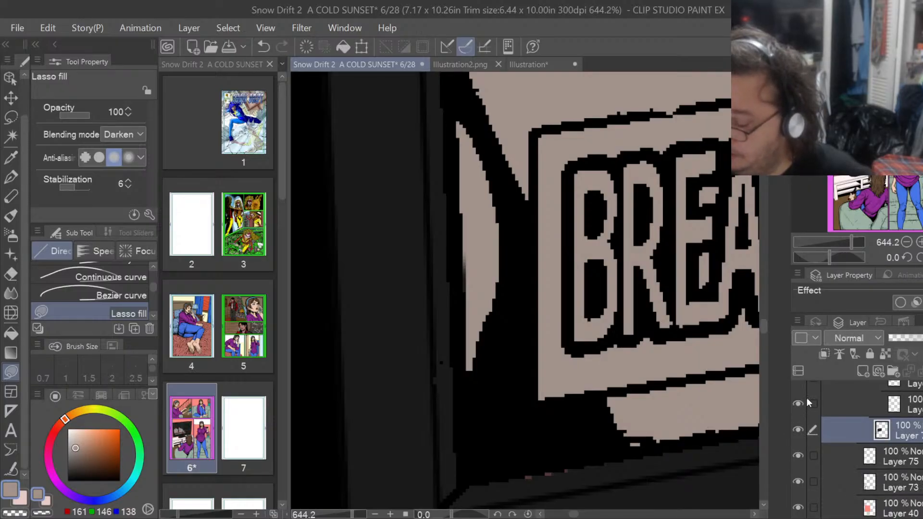
scroll(856, 449, up, 5)
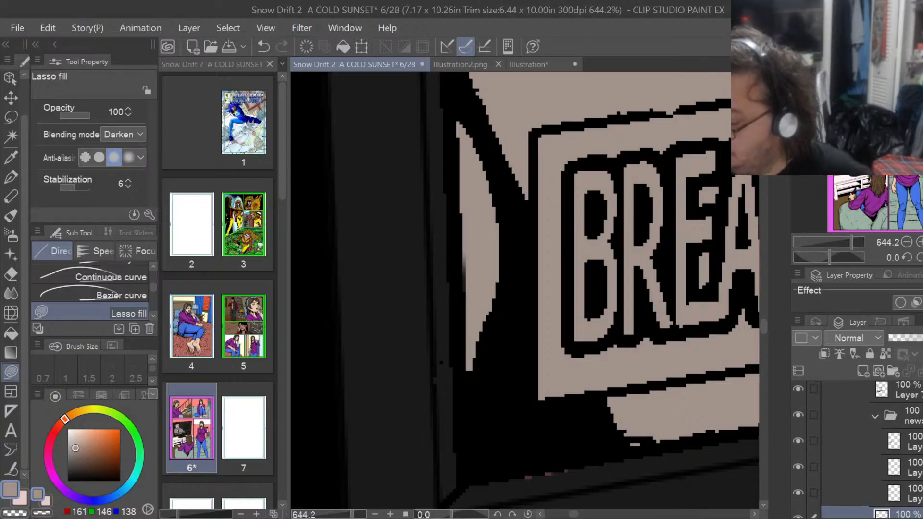
scroll(856, 449, up, 1)
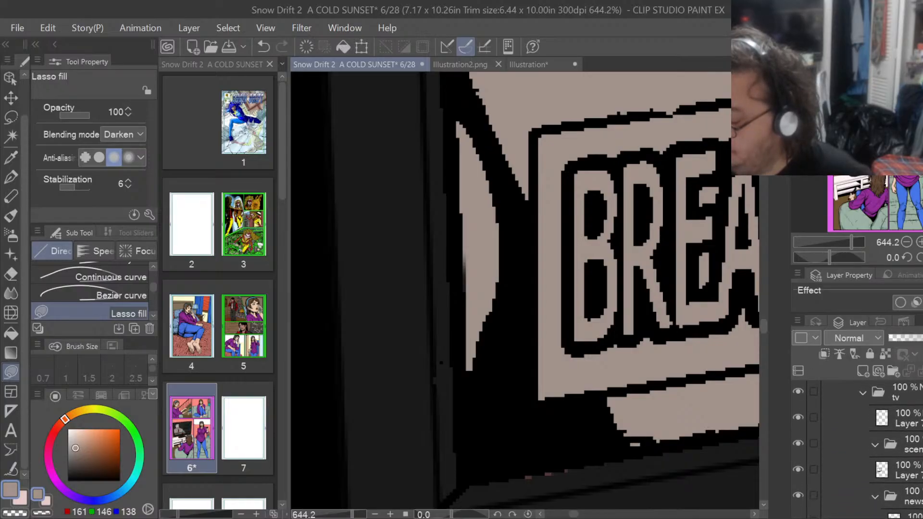
On the frame fill layer above the "news" folder, sample the dark frame grey (RGB 26, 26, 26) and lasso-fill the reddish specks under the banner.
click(910, 471)
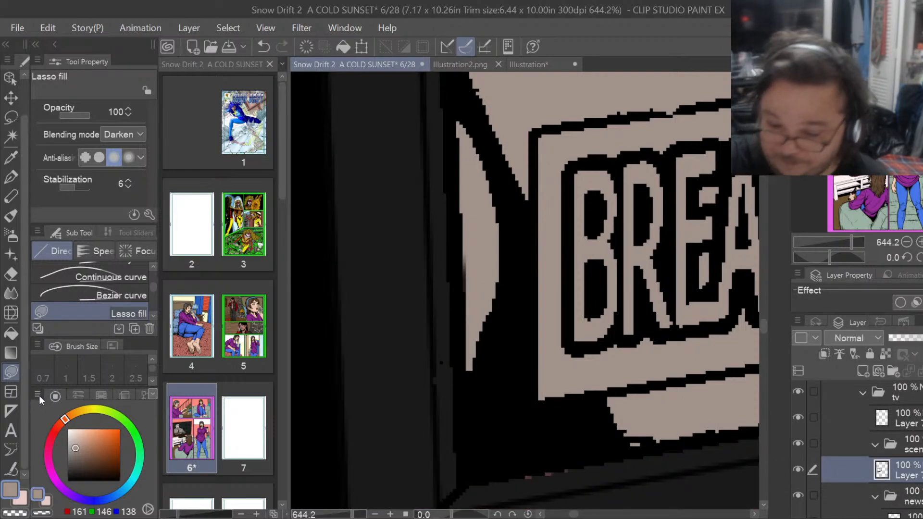
click(17, 152)
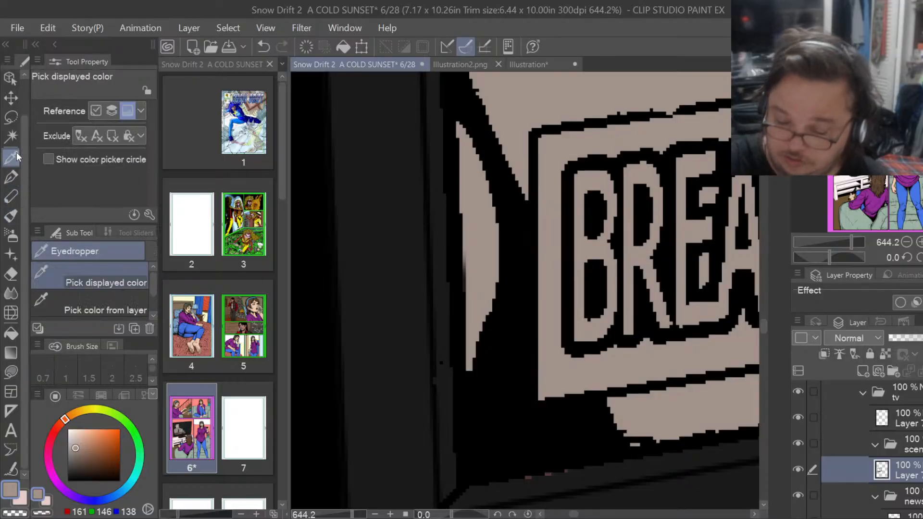
click(26, 501)
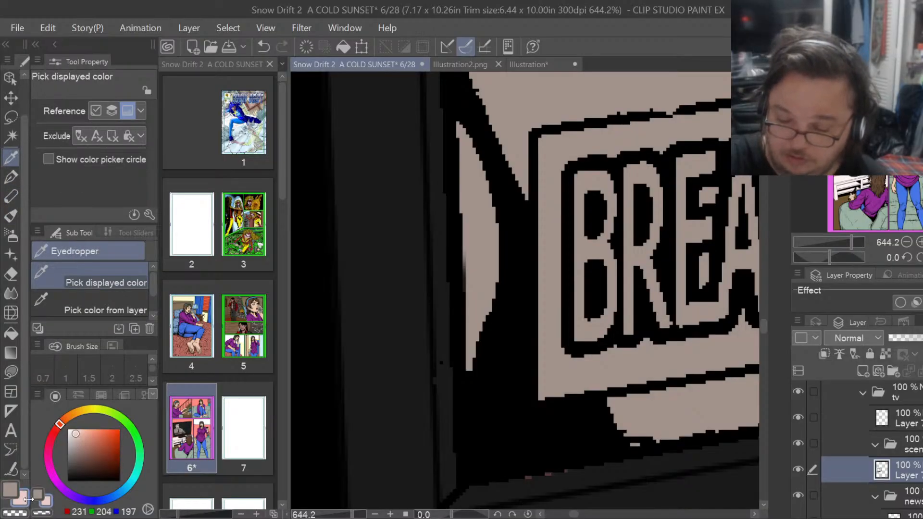
click(561, 471)
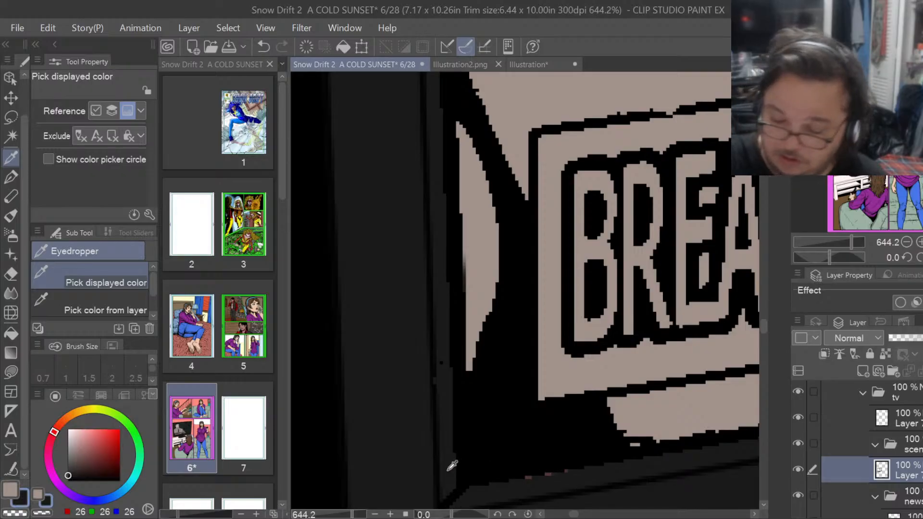
click(11, 371)
mouse_move(531, 475)
mouse_down()
mouse_move(505, 486)
mouse_move(599, 463)
mouse_move(525, 460)
mouse_up()
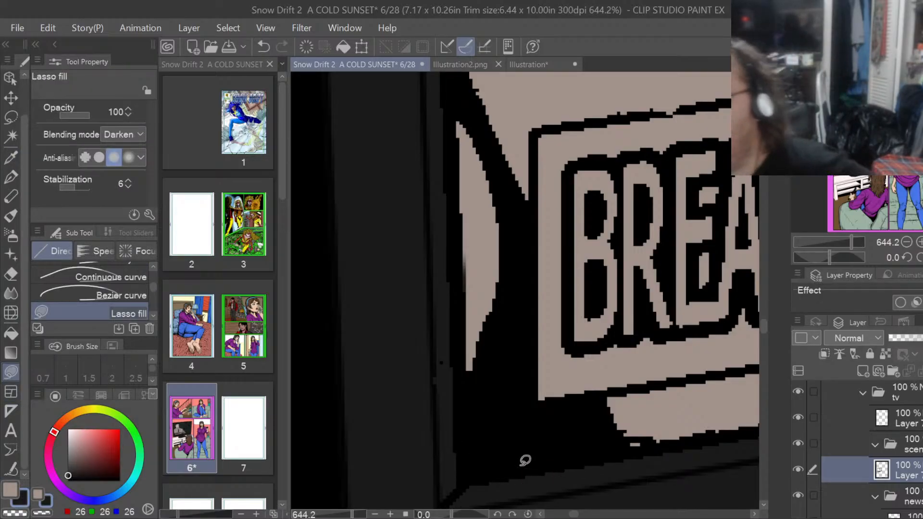
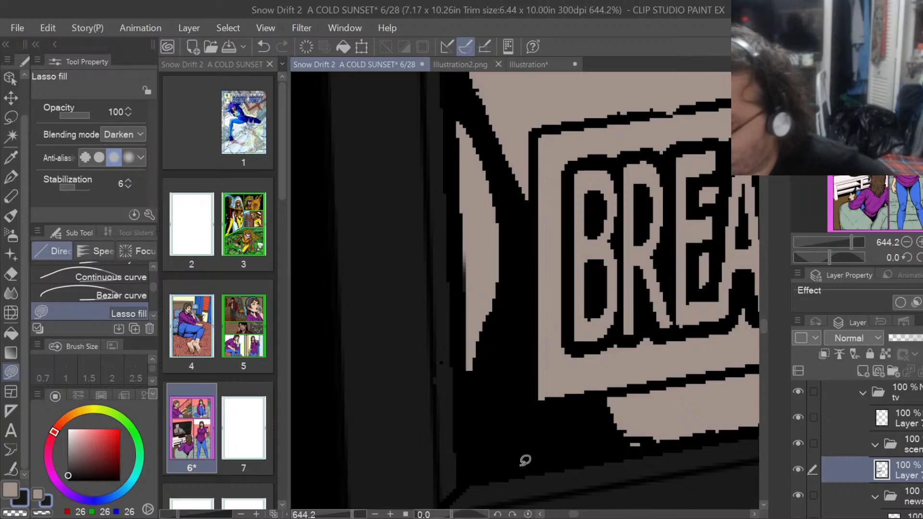
Return to the jacket layer and beige (RGB 161, 146, 138), and lasso-fill the gaps along the sleeve's lower edge and cuff below "WOMAN ATTACKS".
scroll(857, 450, down, 2)
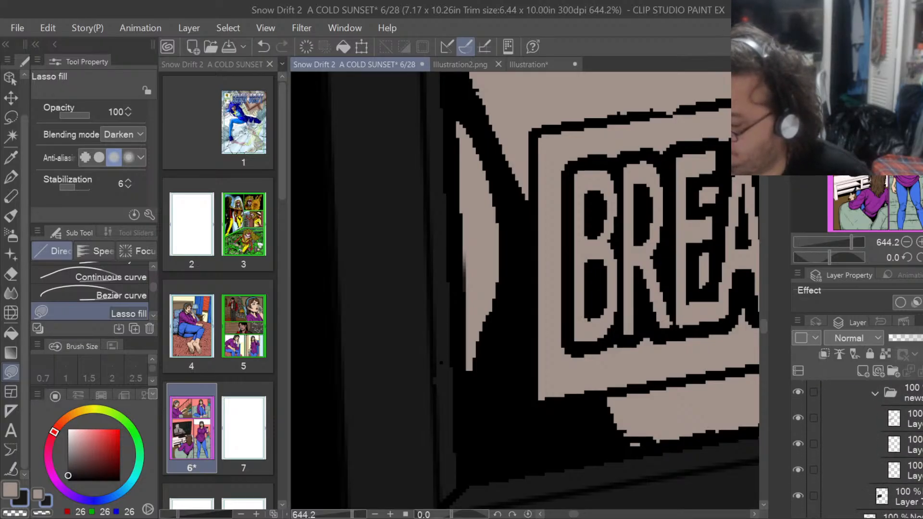
scroll(857, 450, down, 1)
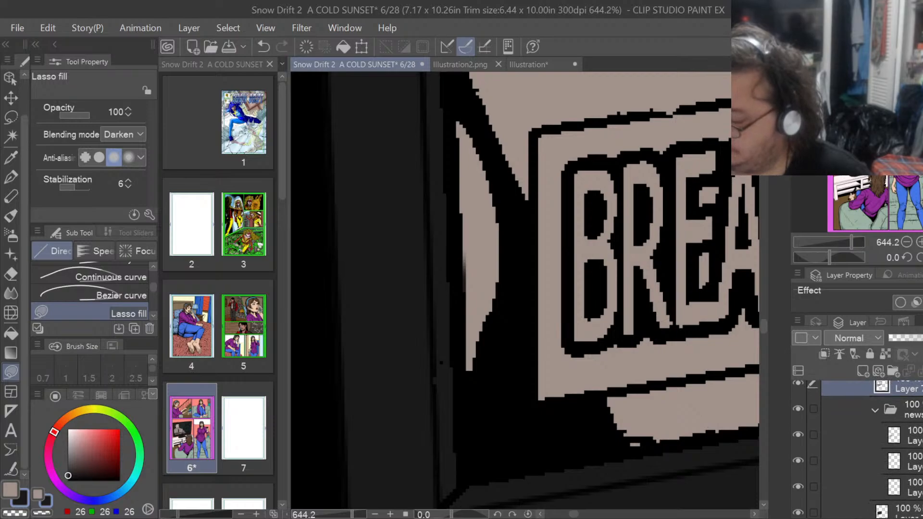
drag(574, 514, 609, 516)
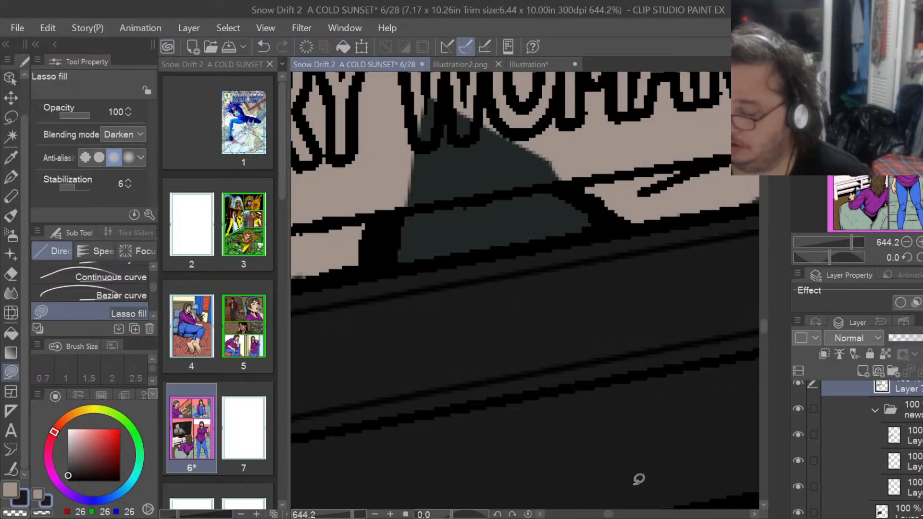
drag(766, 330, 764, 326)
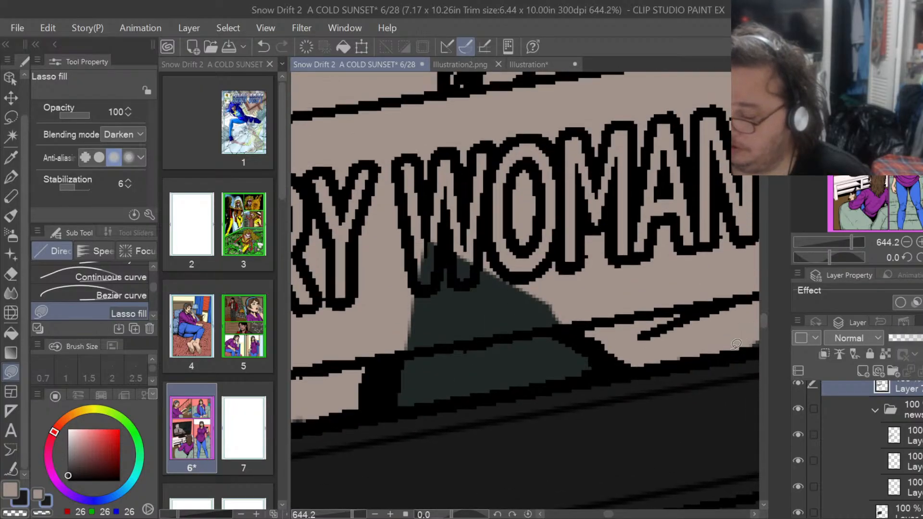
drag(609, 516, 617, 517)
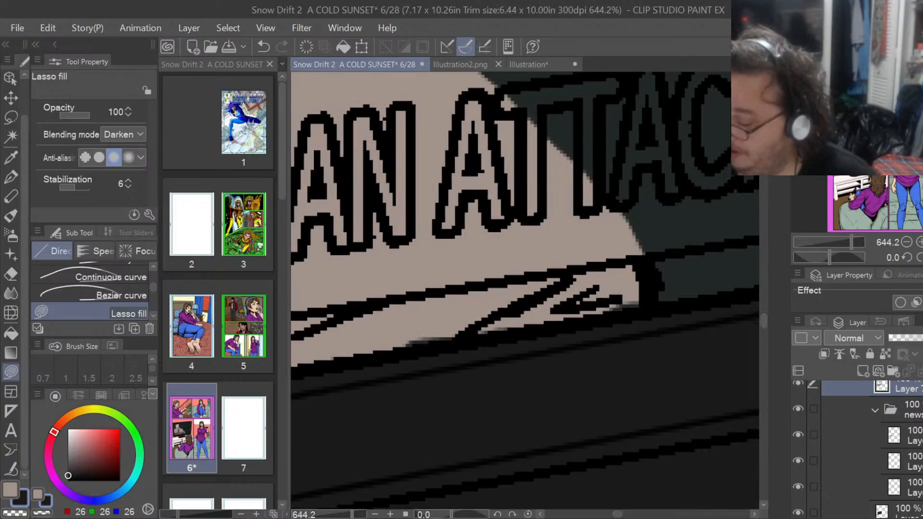
click(817, 435)
click(798, 435)
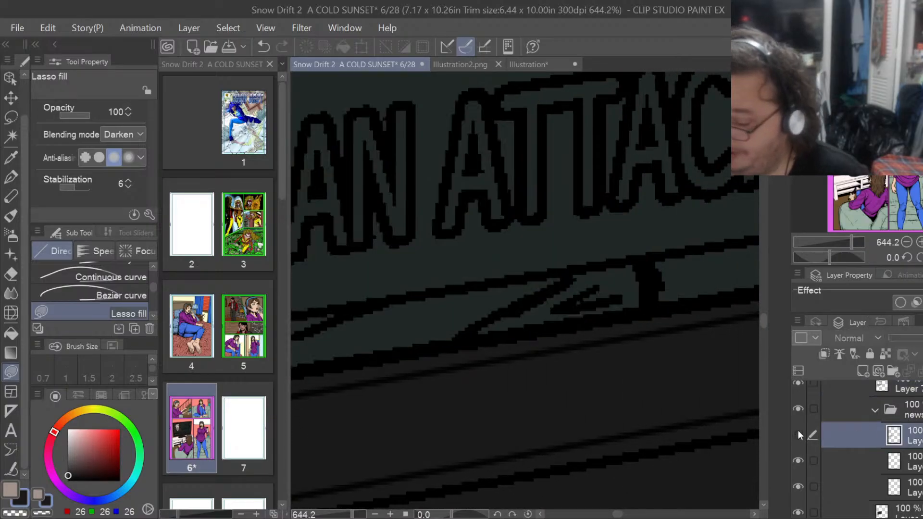
click(798, 435)
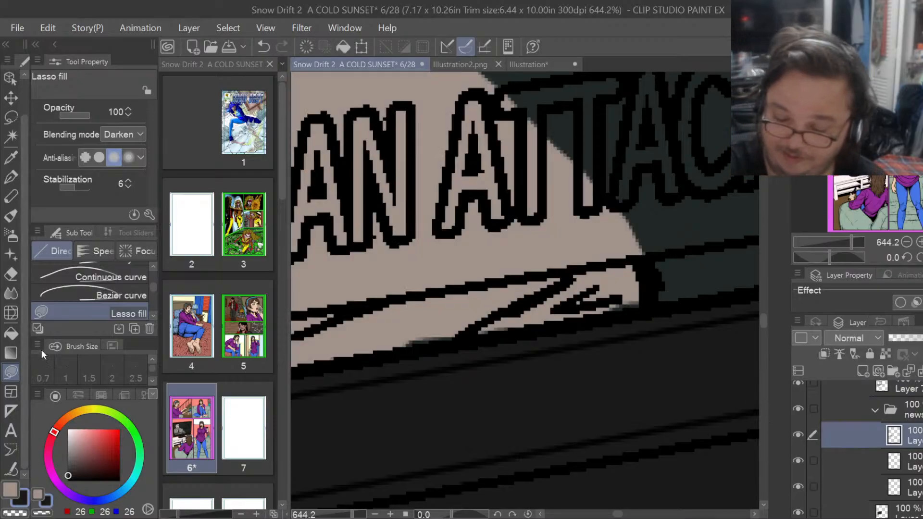
click(11, 491)
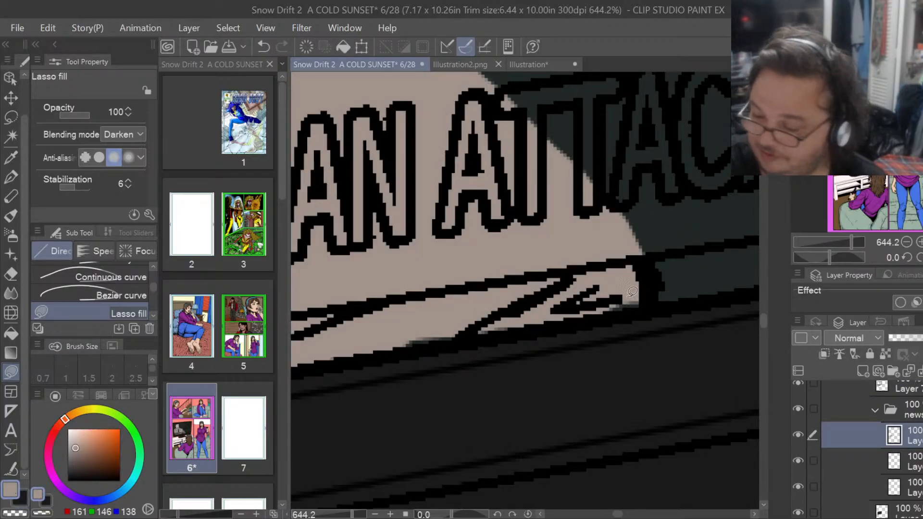
mouse_move(590, 312)
mouse_down()
mouse_move(651, 296)
mouse_move(568, 278)
mouse_up()
mouse_move(447, 317)
mouse_down()
mouse_move(422, 346)
mouse_move(515, 329)
mouse_up()
Erase the beige spill along the sleeve's edge beside the "WOMAN ATTACKS" lettering.
key(e)
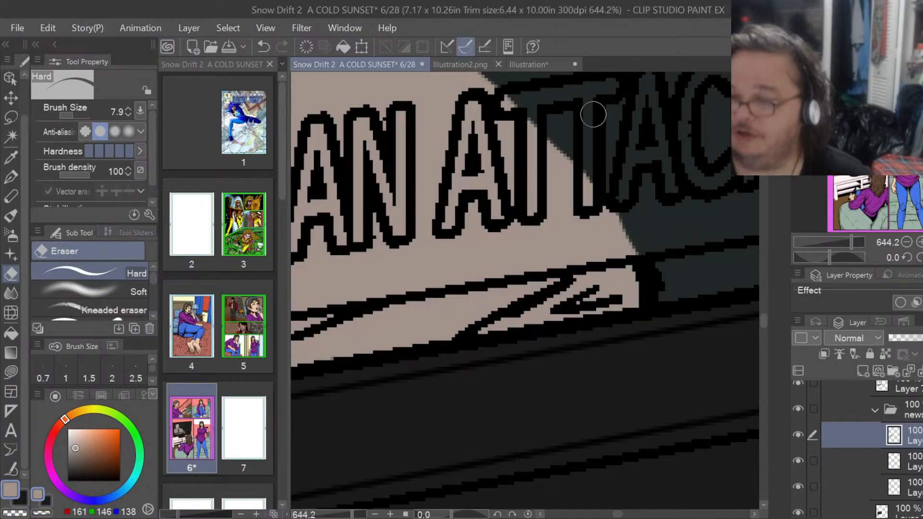
scroll(763, 313, up, 5)
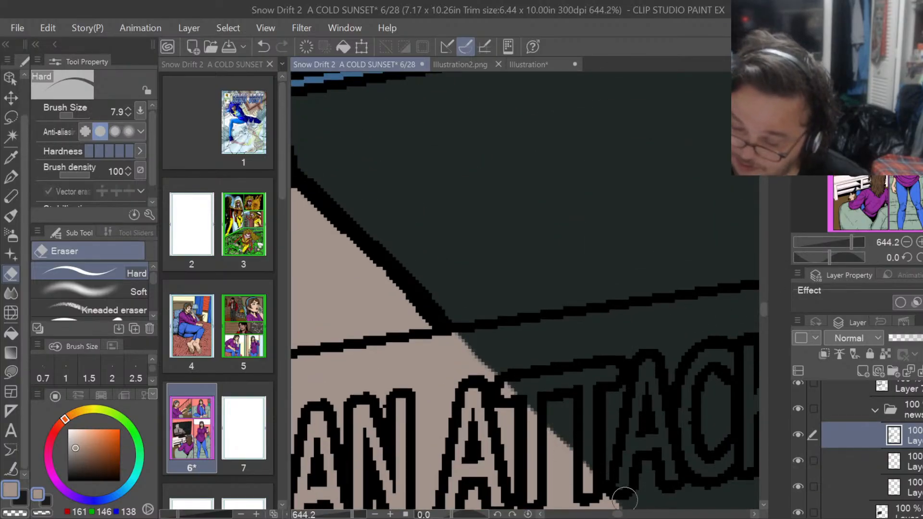
drag(608, 483, 570, 440)
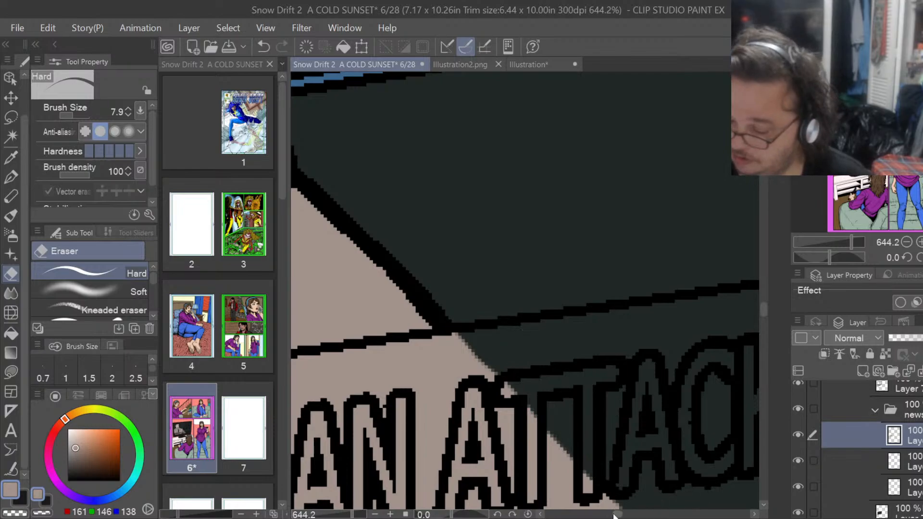
Lasso-fill the leftover speck in the beige jacket collar beside the anchor's neck.
drag(620, 515, 607, 515)
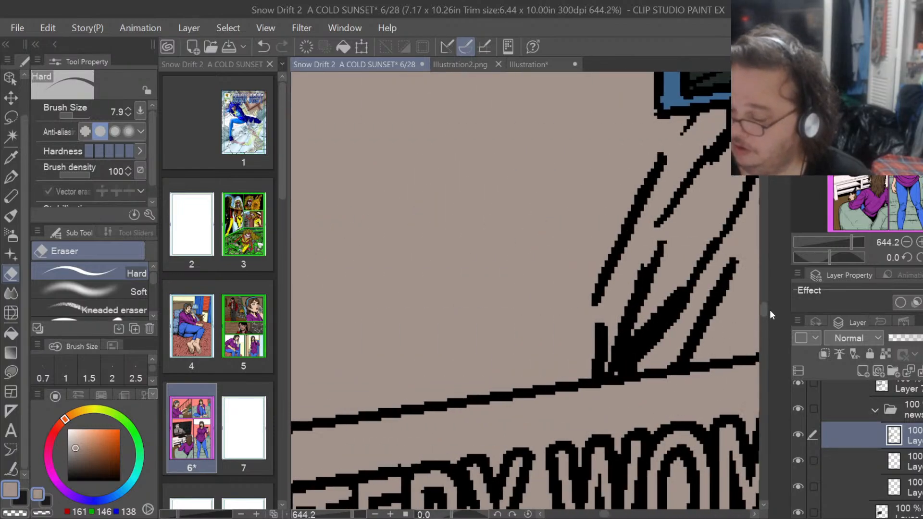
drag(763, 308, 763, 294)
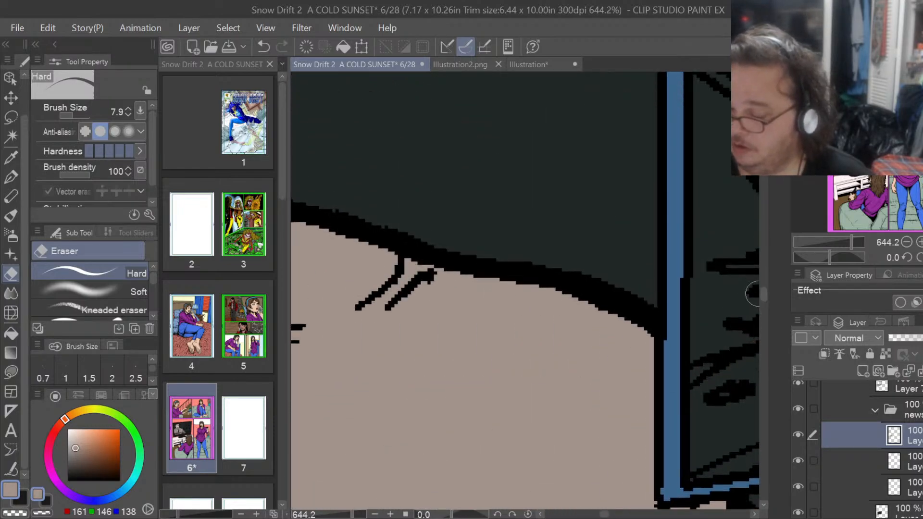
drag(606, 515, 595, 517)
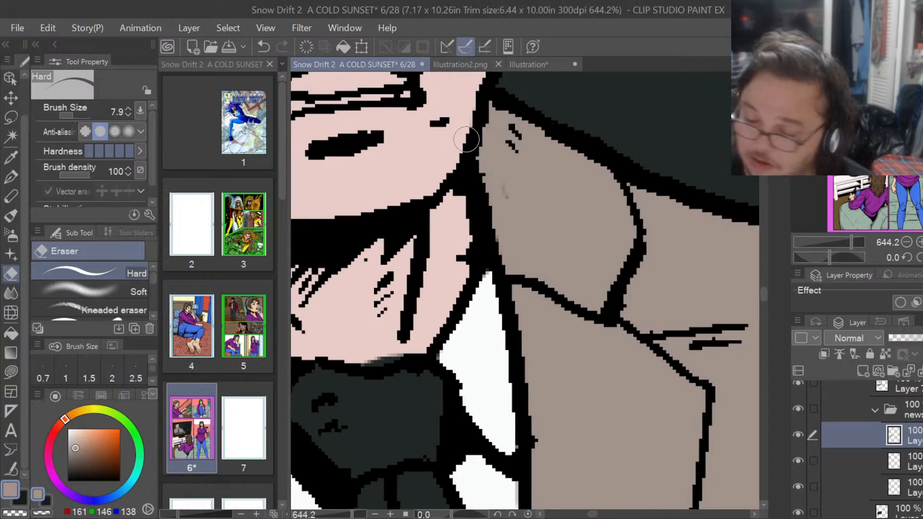
click(11, 372)
drag(508, 168, 529, 192)
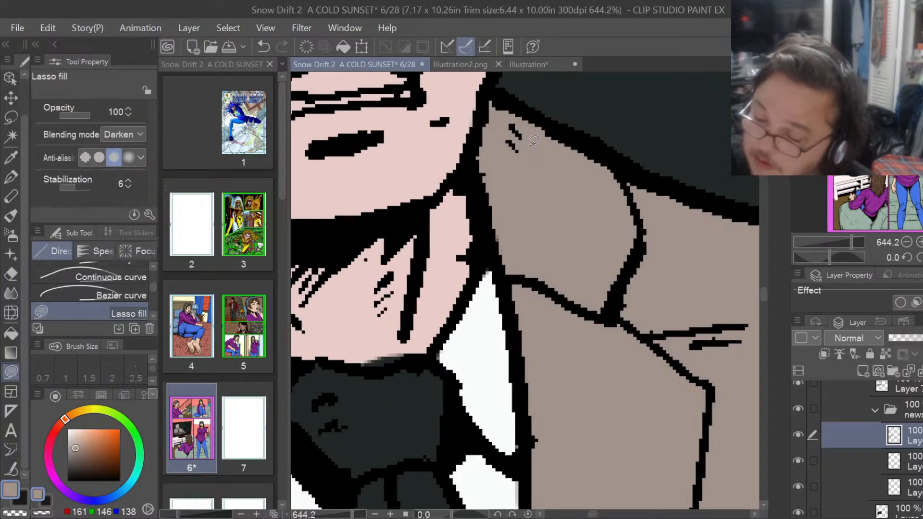
Lasso-fill the lower end of the dark gap beneath the "S" of "NEWS" with the jacket beige.
drag(761, 290, 763, 297)
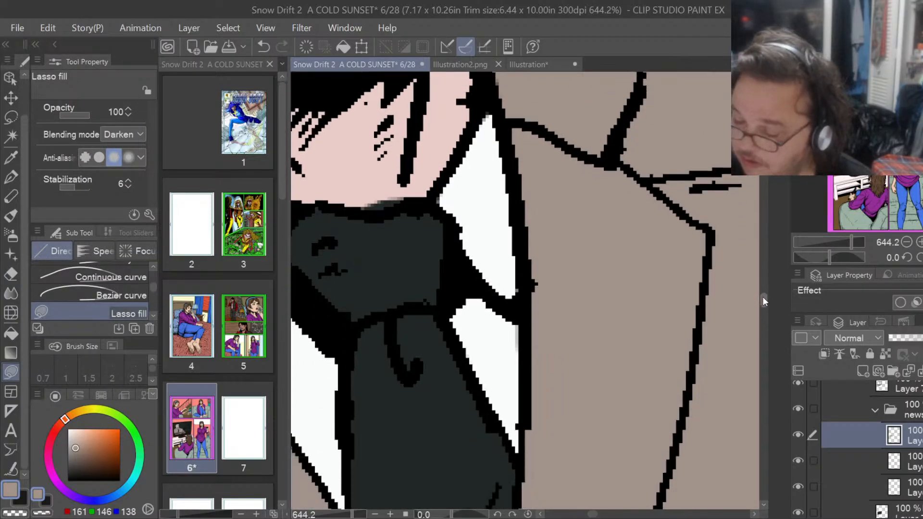
click(11, 274)
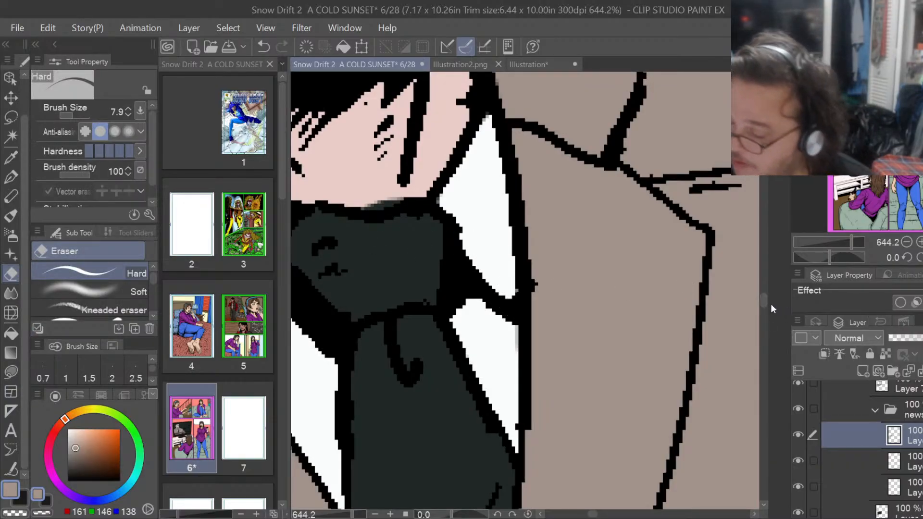
drag(762, 299, 763, 314)
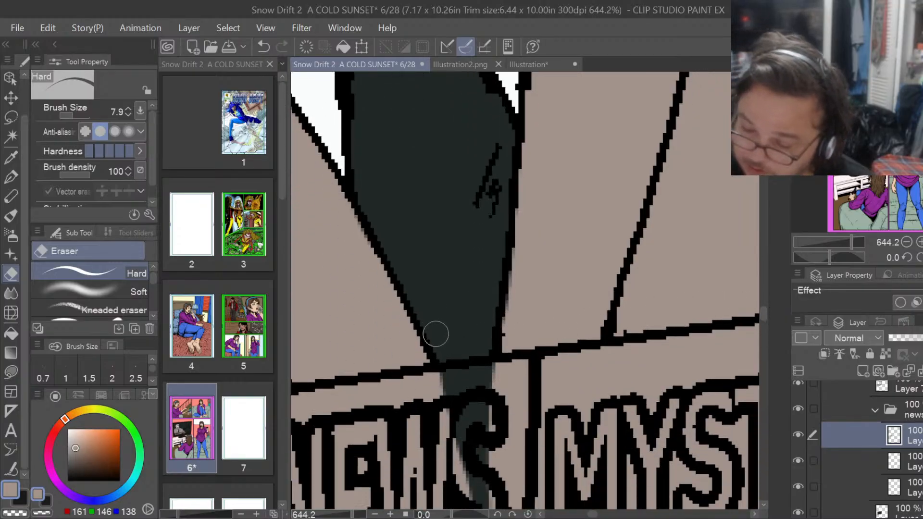
drag(762, 313, 763, 320)
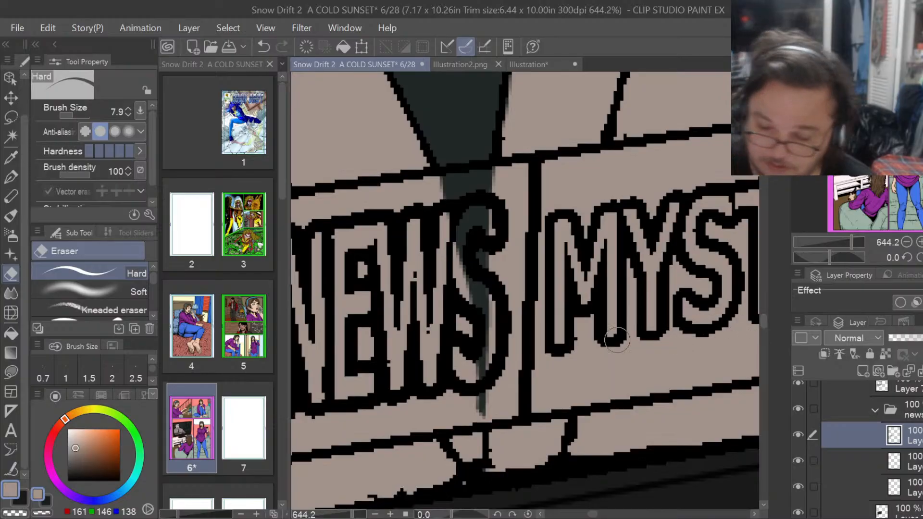
key(u)
mouse_move(471, 437)
mouse_down()
mouse_move(498, 395)
mouse_move(474, 322)
mouse_move(503, 440)
mouse_up()
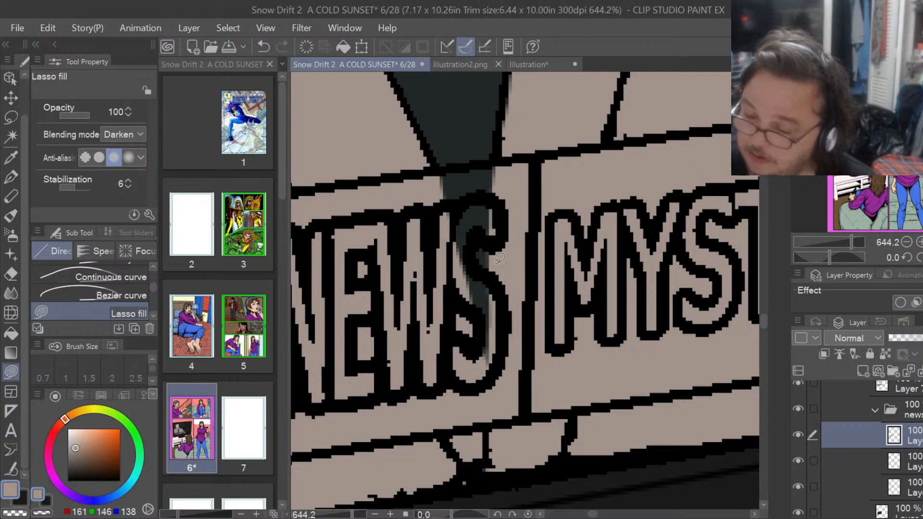
Erase the beige jacket colour spilling over the white shirt collar along the lapel and neck outline.
drag(764, 322, 765, 310)
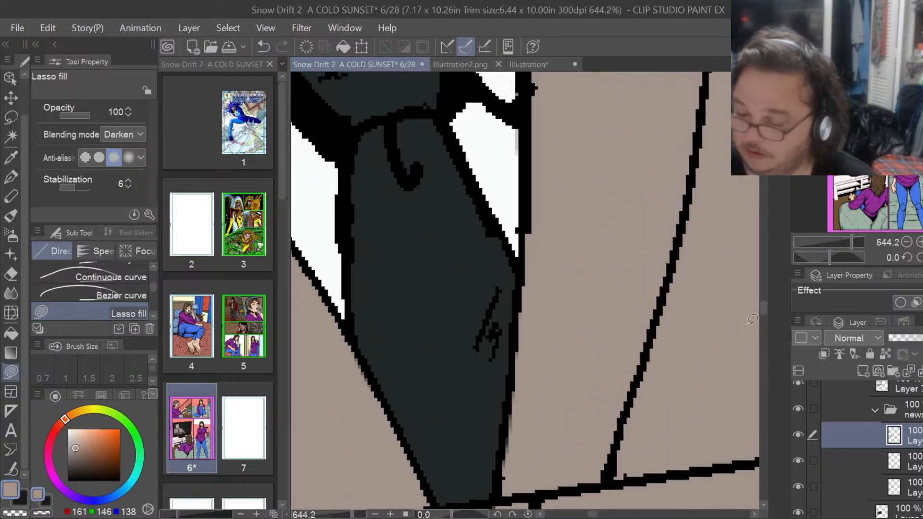
drag(595, 515, 587, 515)
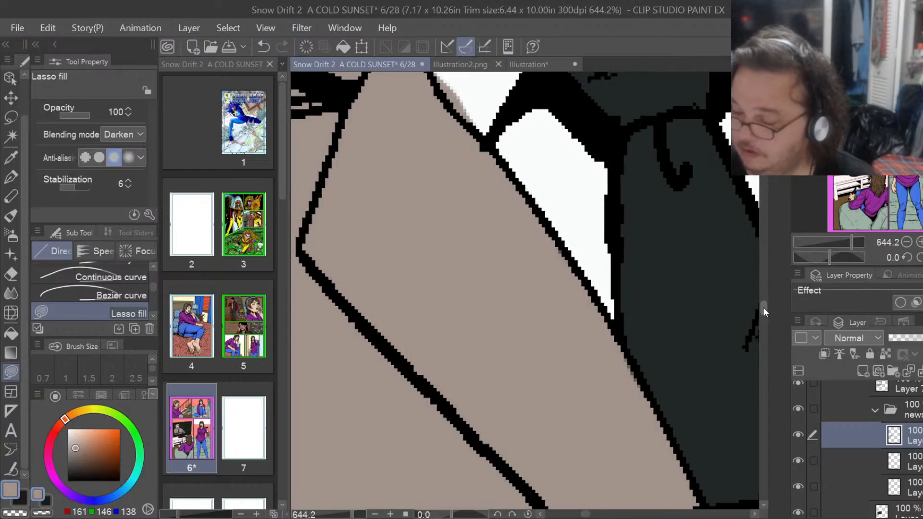
drag(763, 310, 764, 299)
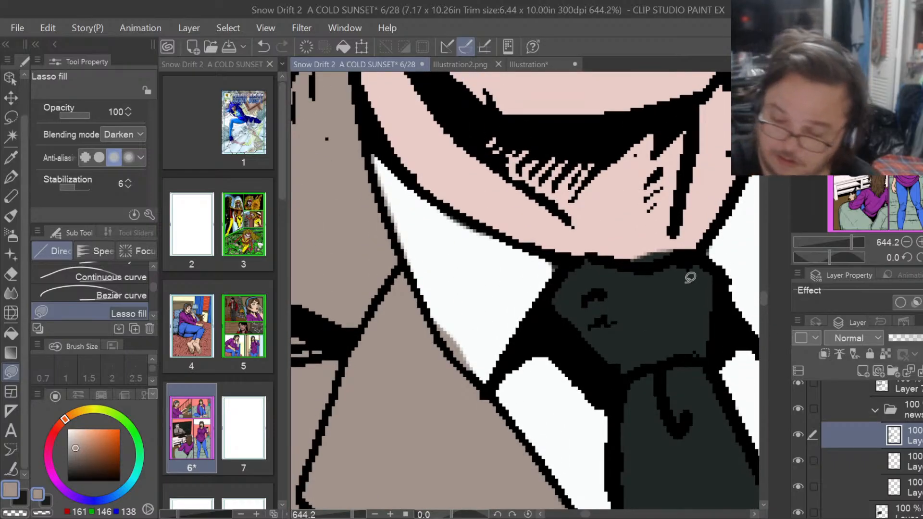
key(e)
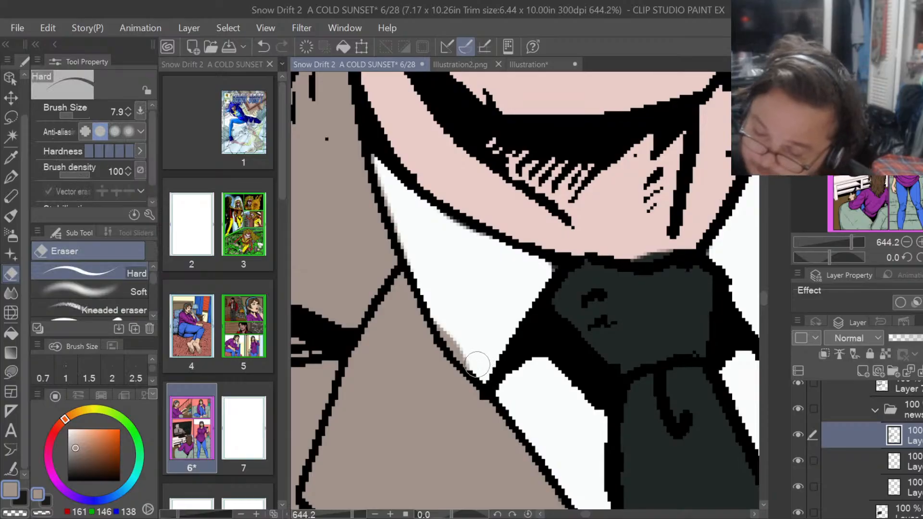
drag(477, 364, 451, 334)
mouse_move(398, 198)
mouse_down()
mouse_move(404, 227)
mouse_move(378, 130)
mouse_move(388, 180)
mouse_up()
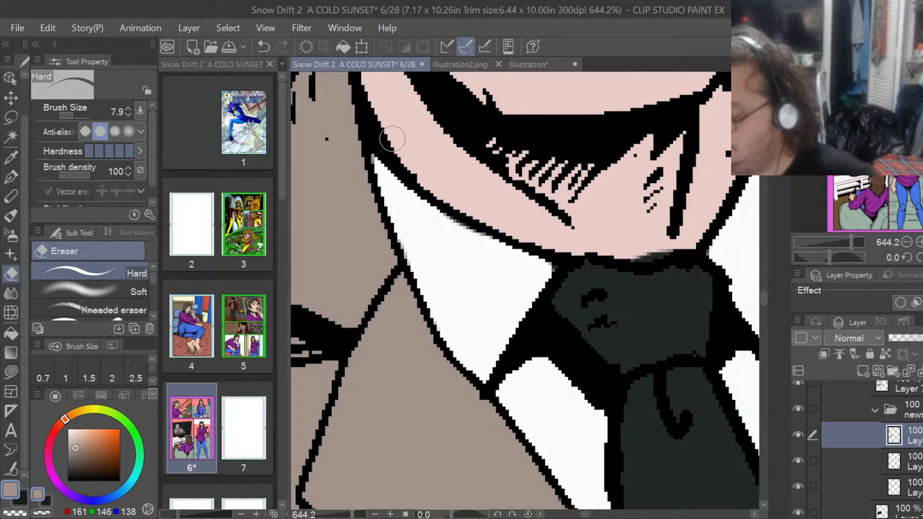
Identify the skin layer by toggling visibility, sample the skin pink (RGB 232, 204, 198), and lasso-fill the grey sliver above the tie knot.
click(880, 461)
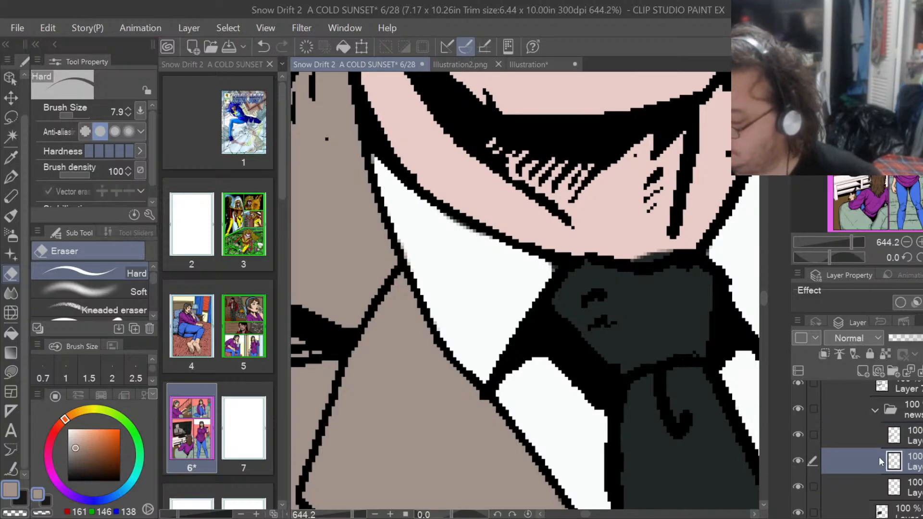
click(798, 460)
click(799, 460)
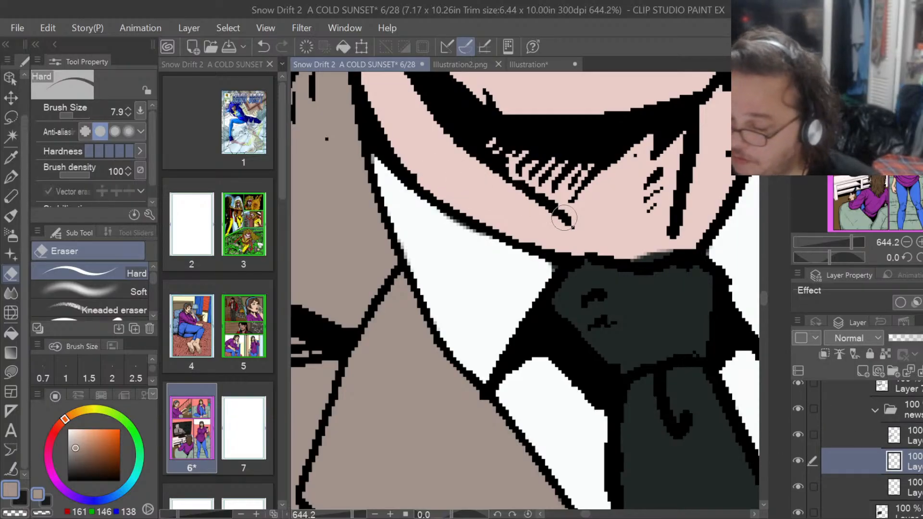
click(817, 487)
click(799, 486)
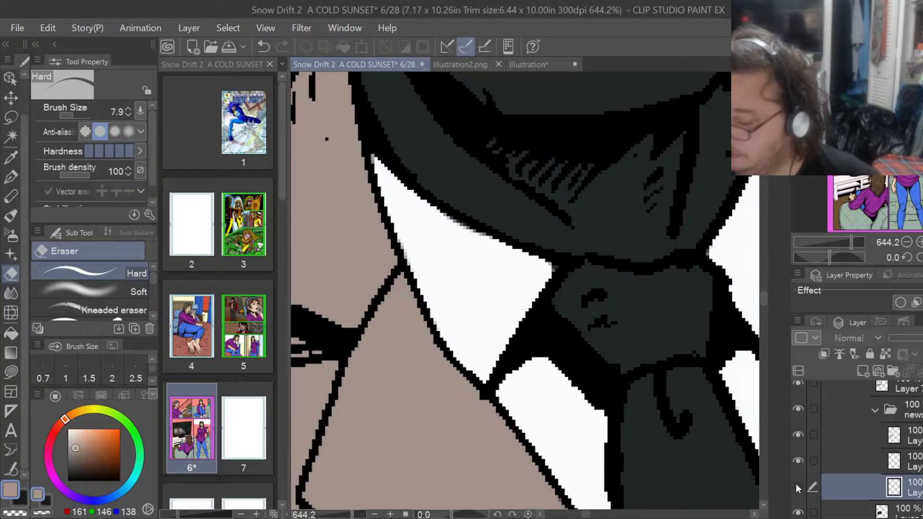
click(798, 486)
click(13, 155)
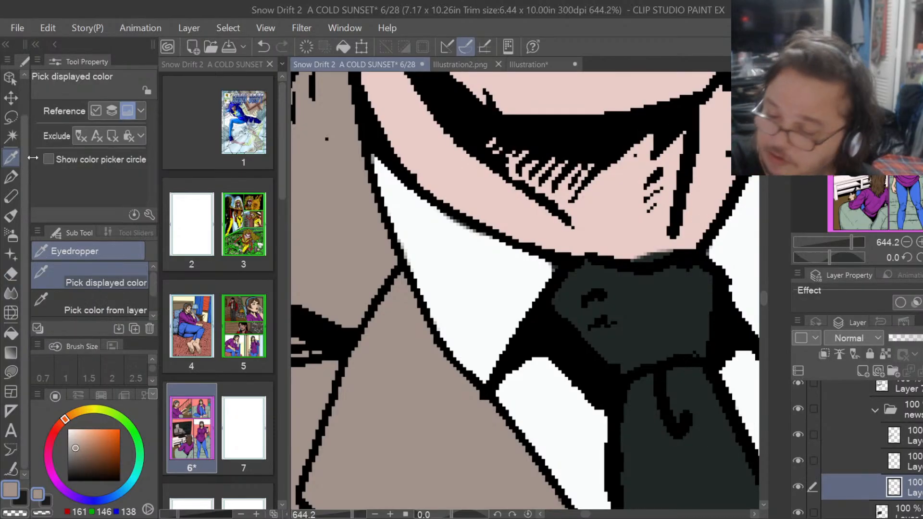
click(475, 181)
click(11, 372)
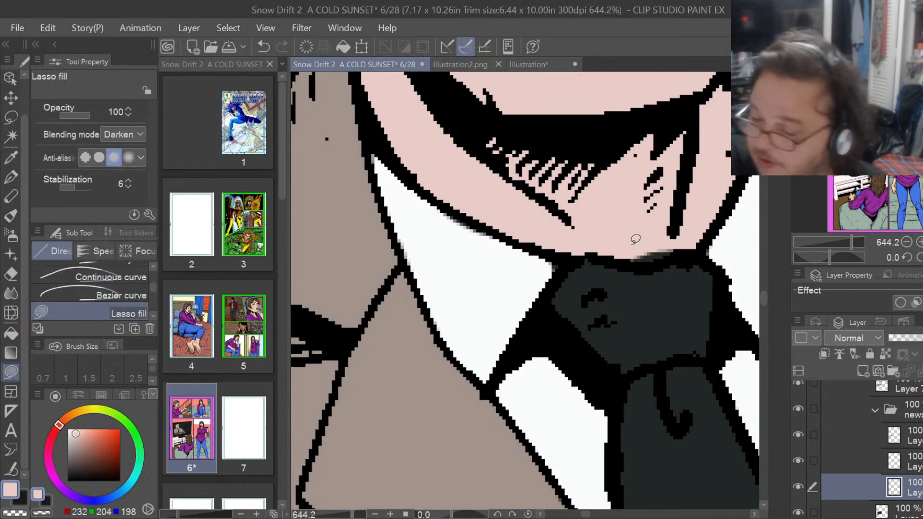
mouse_move(626, 262)
mouse_down()
mouse_move(670, 258)
mouse_move(701, 238)
mouse_up()
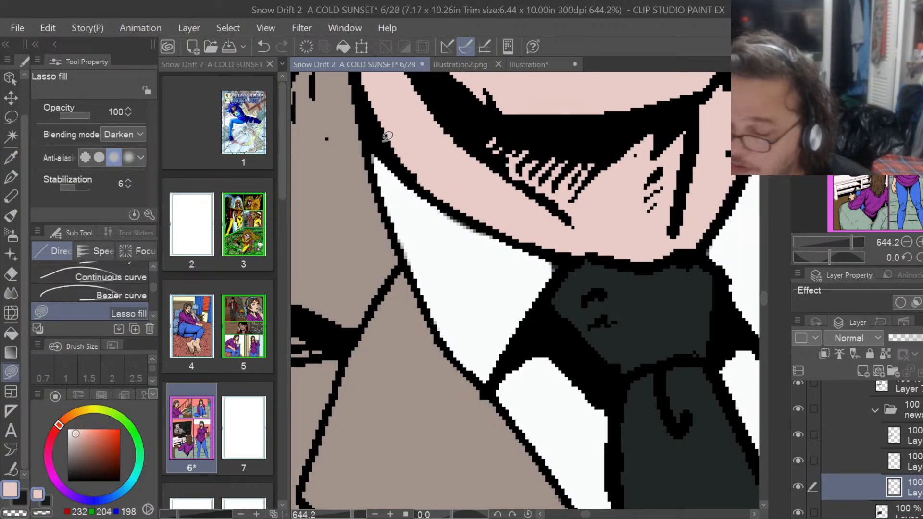
On the shirt layer, sample the collar white (RGB 250, 252, 252) and lasso-fill the gaps along the shirt's edges beside the tie.
click(847, 454)
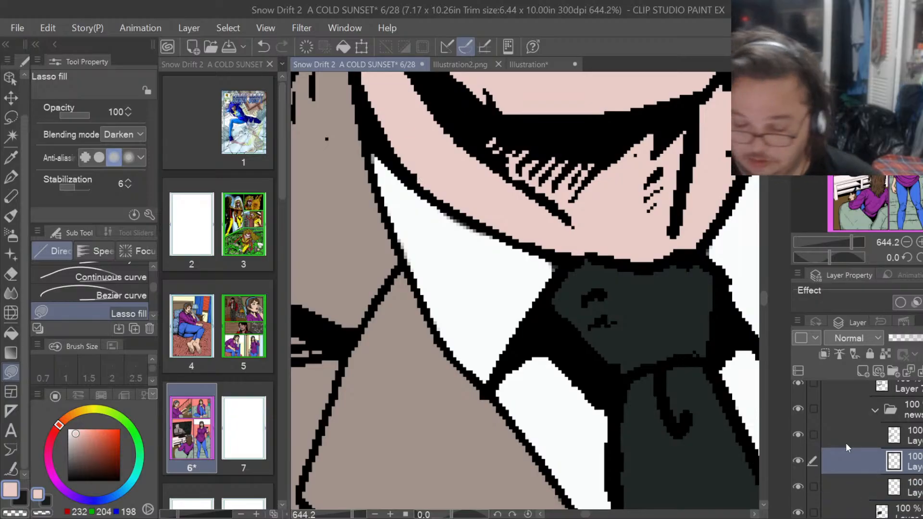
click(22, 499)
click(10, 158)
click(434, 223)
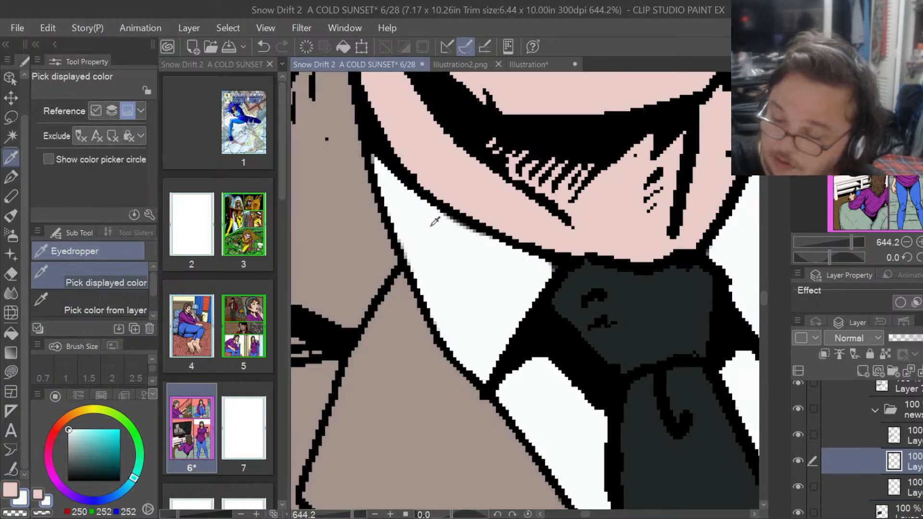
click(11, 372)
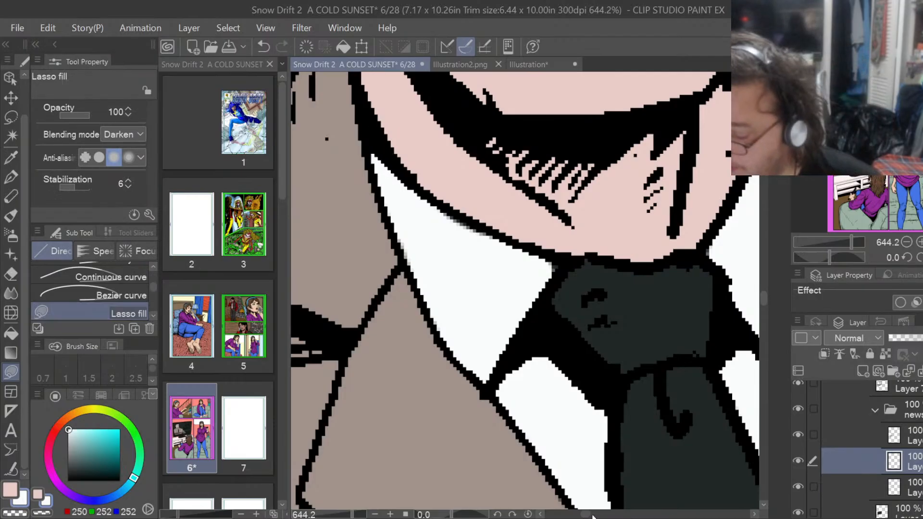
drag(587, 514, 594, 516)
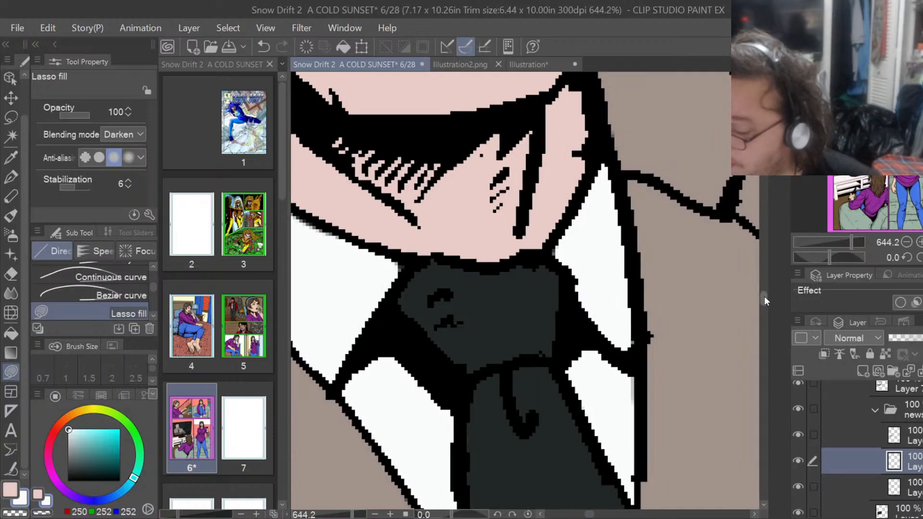
drag(764, 296, 765, 299)
mouse_move(466, 455)
mouse_down()
mouse_move(456, 275)
mouse_move(408, 226)
mouse_move(380, 219)
mouse_move(382, 303)
mouse_up()
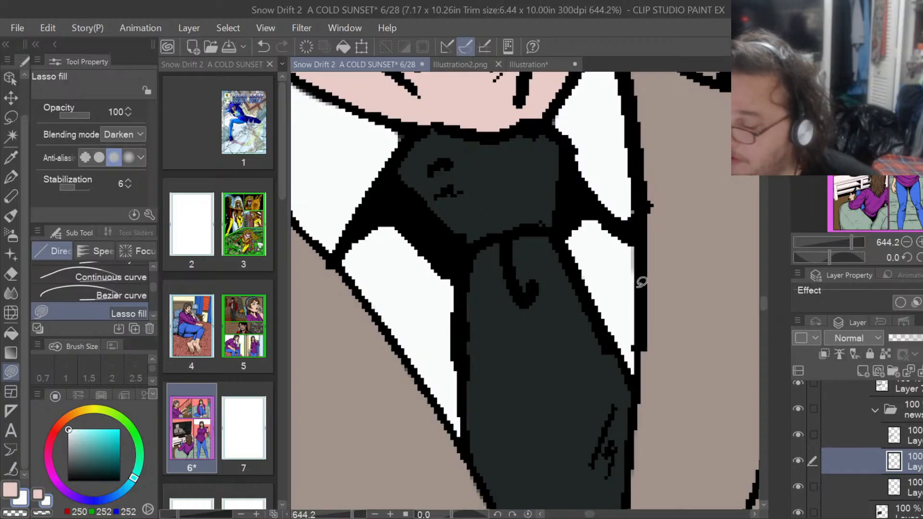
mouse_move(637, 284)
mouse_down()
mouse_move(640, 261)
mouse_move(620, 234)
mouse_up()
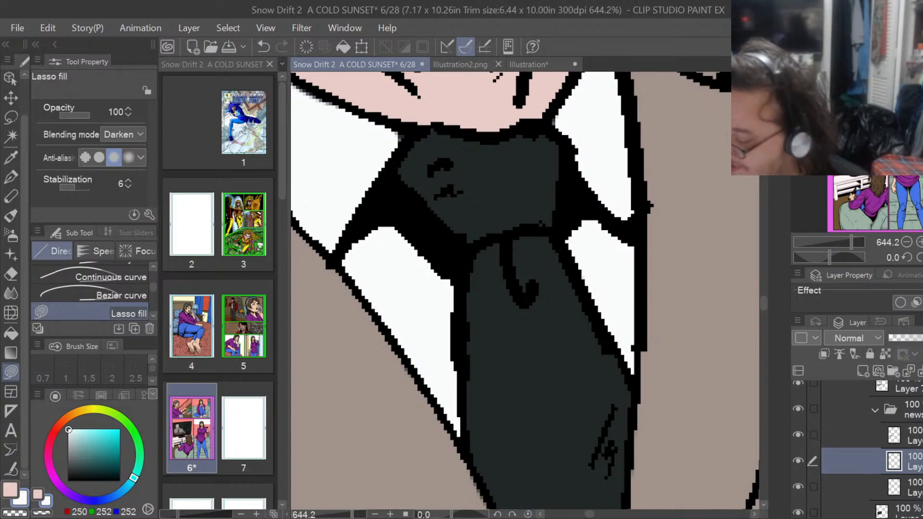
Return to the skin layer and pink (RGB 232, 204, 198), and lasso-fill the slivers along the anchor's outer ear edge.
click(854, 485)
click(12, 495)
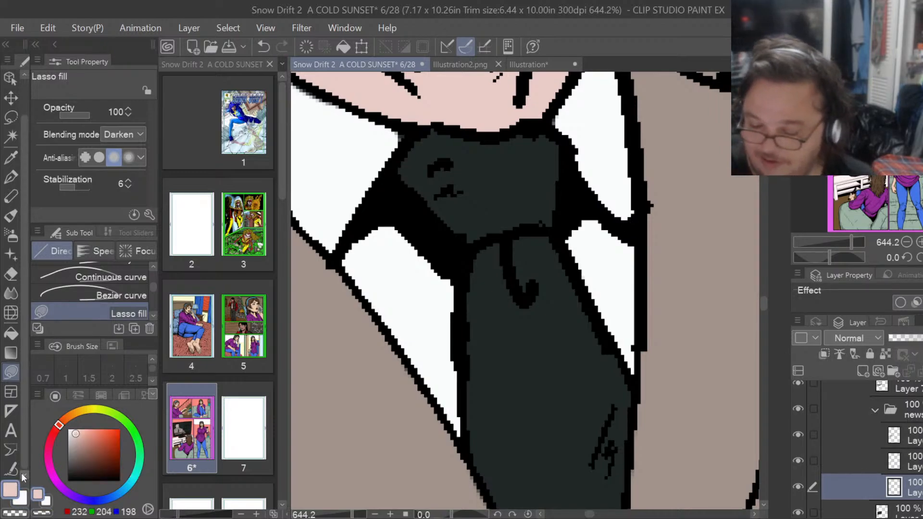
drag(761, 304, 770, 271)
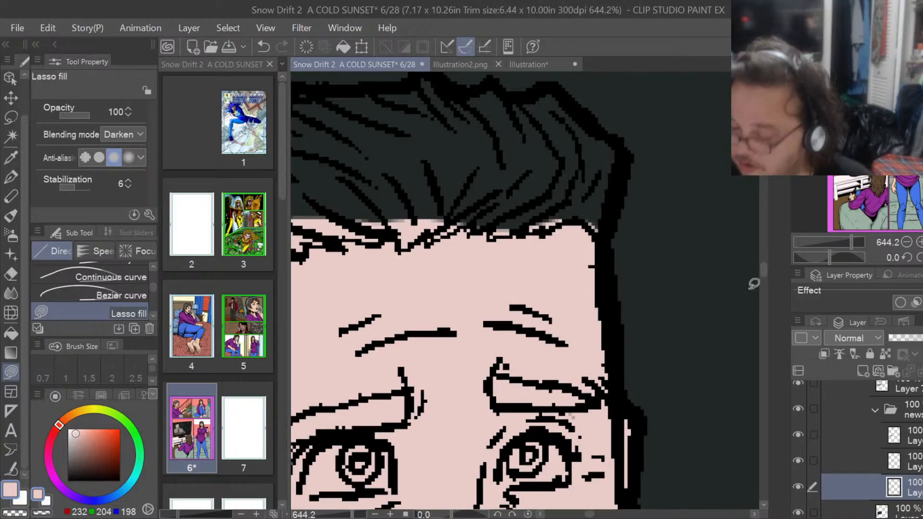
drag(588, 515, 580, 515)
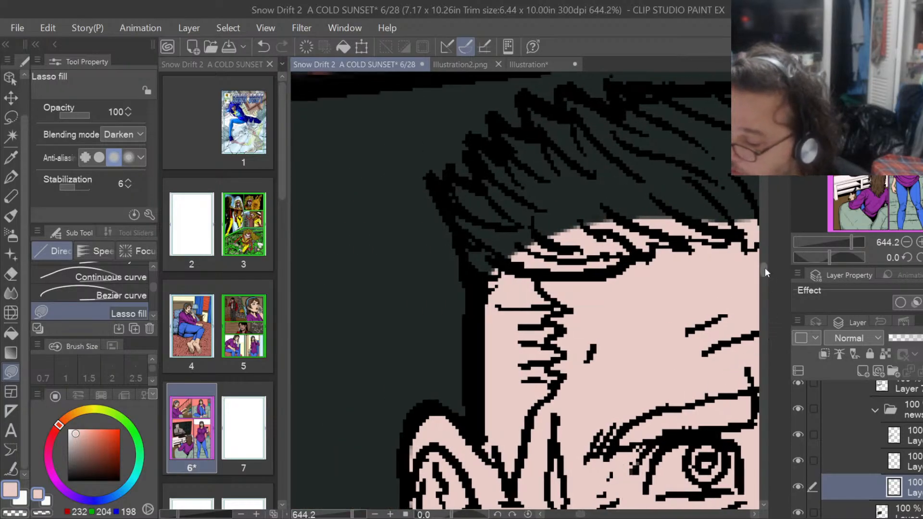
drag(763, 263, 763, 275)
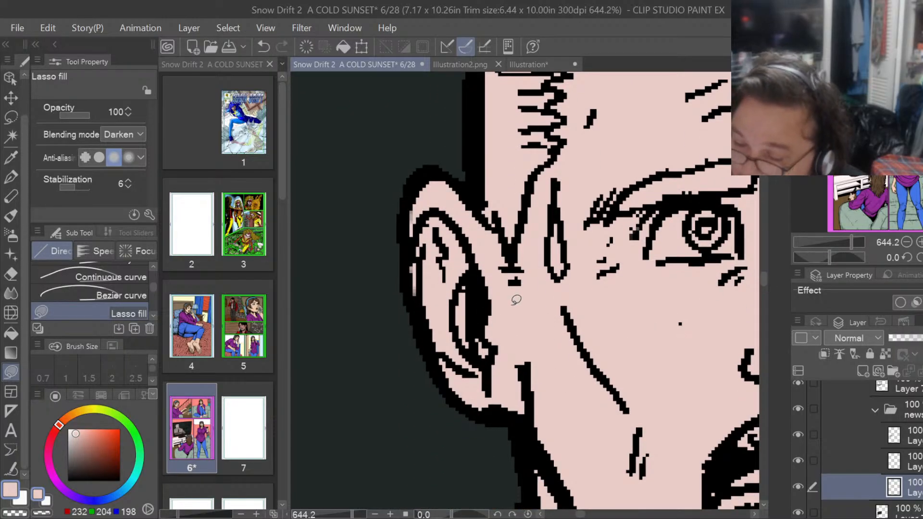
mouse_move(422, 313)
mouse_down()
mouse_move(412, 279)
mouse_move(426, 229)
mouse_up()
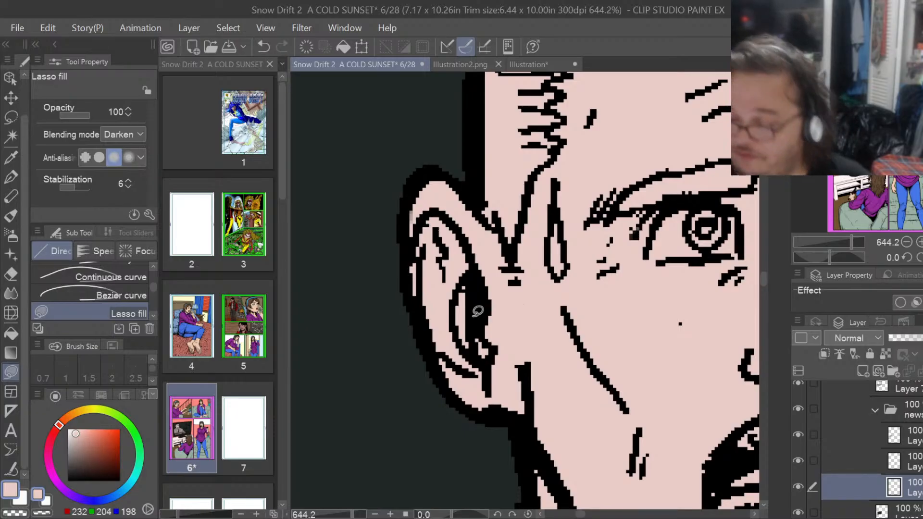
drag(415, 274, 421, 219)
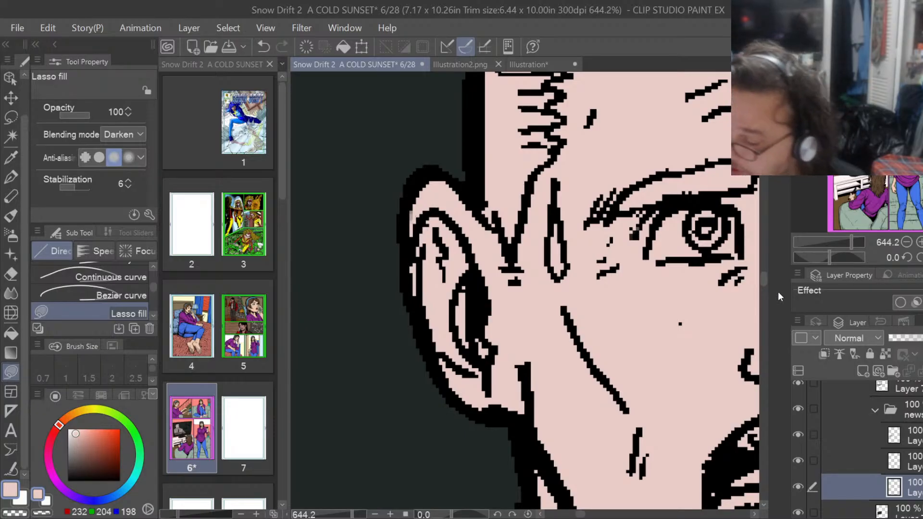
Try to lasso-fill the anchor's open mouth with white (RGB 250, 252, 252) on the skin layer, and hide that layer to check the fill.
mouse_move(765, 279)
mouse_down()
mouse_move(765, 290)
mouse_move(765, 281)
mouse_up()
drag(581, 516, 588, 516)
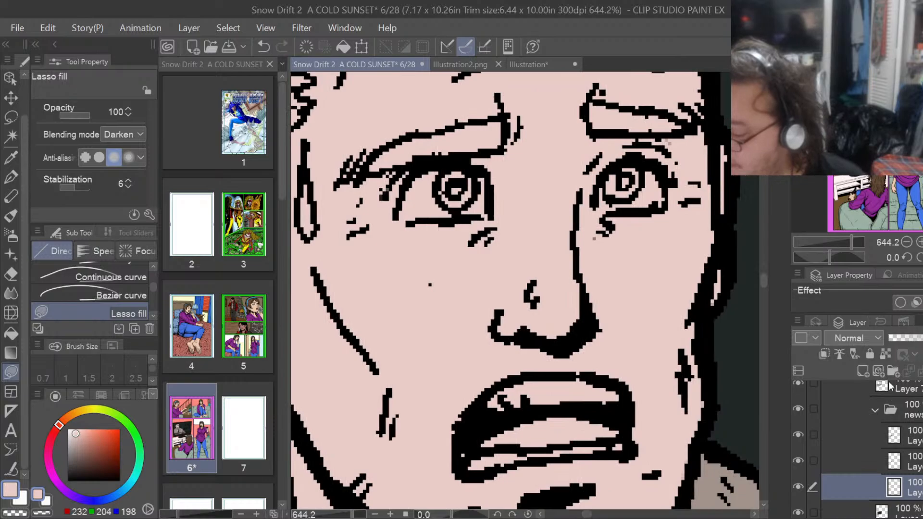
click(50, 495)
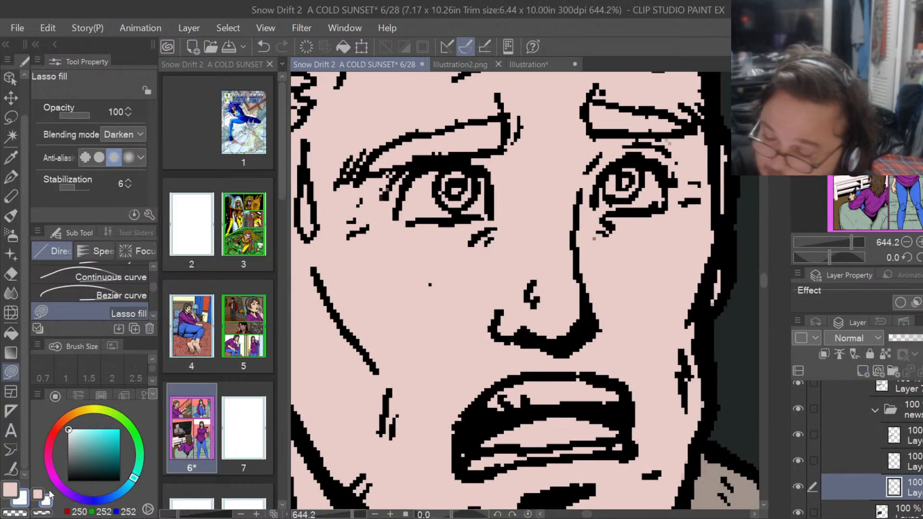
mouse_move(495, 422)
mouse_down()
mouse_move(625, 410)
mouse_move(627, 392)
mouse_move(562, 377)
mouse_move(511, 380)
mouse_move(475, 417)
mouse_up()
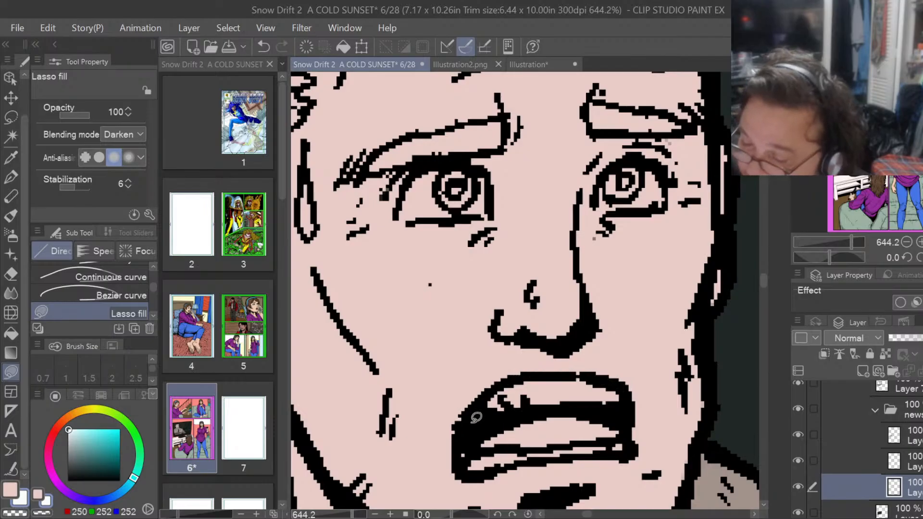
click(797, 487)
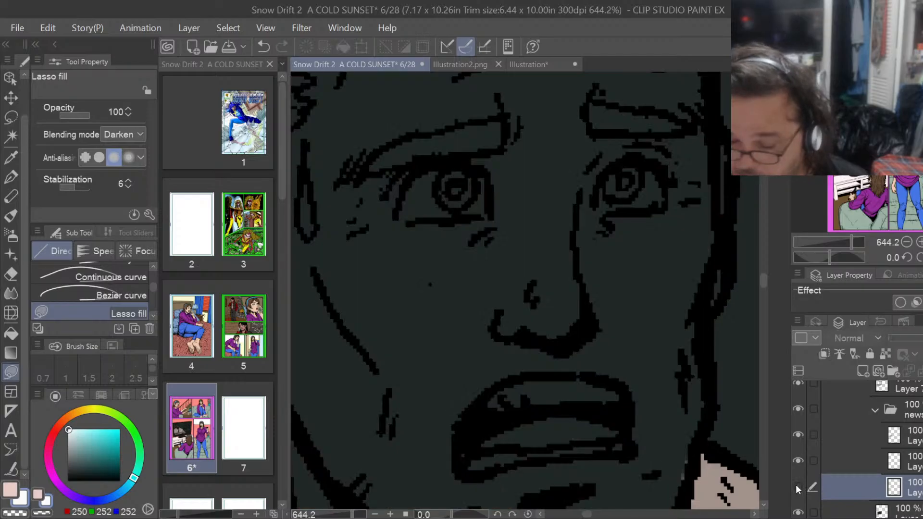
Show the newscaster's face color layer again and lasso-fill the upper and lower teeth with off-white (RGB 250, 252, 252) on it.
click(798, 487)
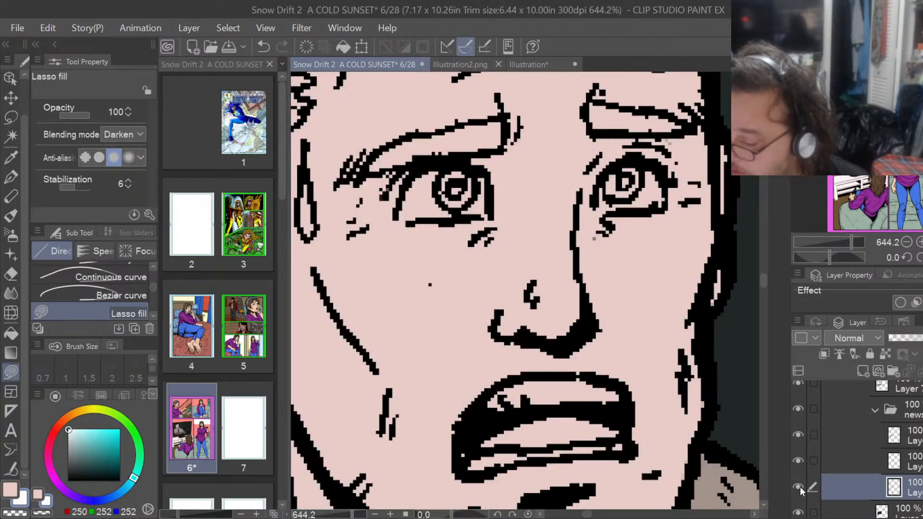
click(909, 464)
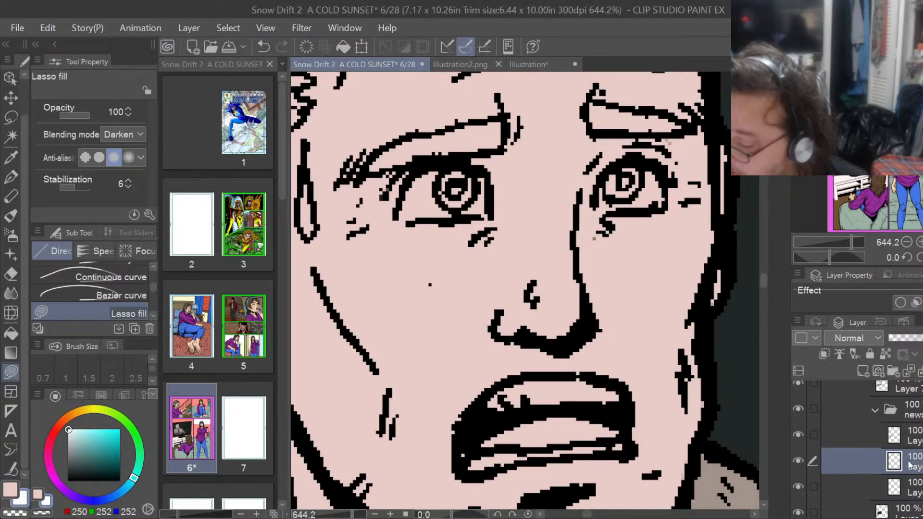
click(912, 488)
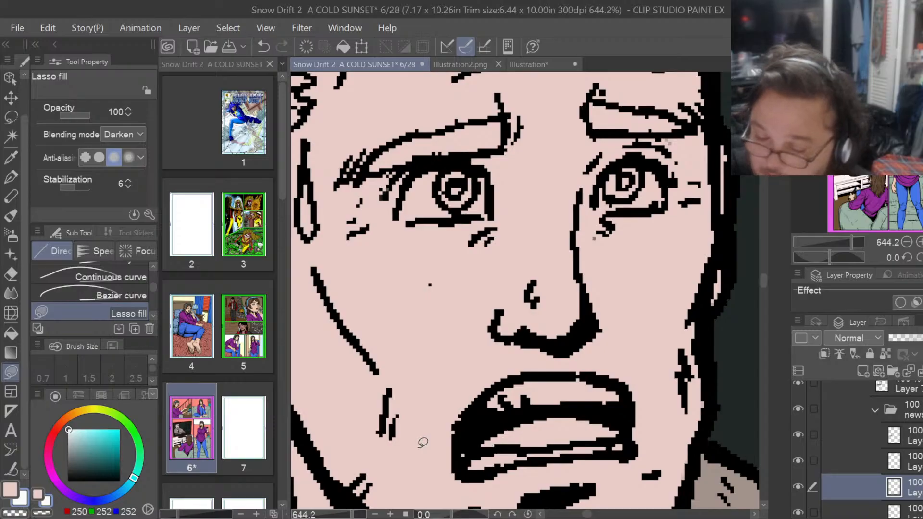
mouse_move(487, 433)
mouse_down()
mouse_move(533, 411)
mouse_move(612, 404)
mouse_move(618, 382)
mouse_move(541, 372)
mouse_move(481, 421)
mouse_up()
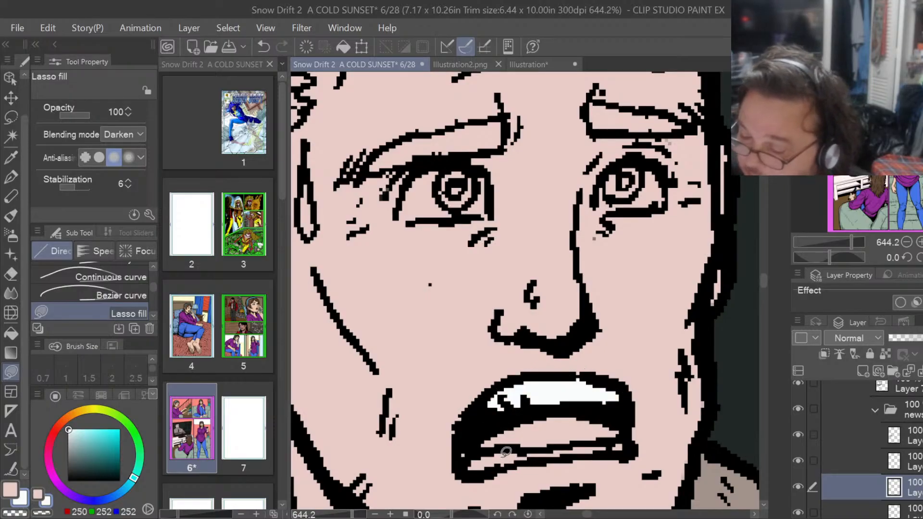
mouse_move(531, 453)
mouse_down()
mouse_move(481, 455)
mouse_move(475, 469)
mouse_move(528, 453)
mouse_up()
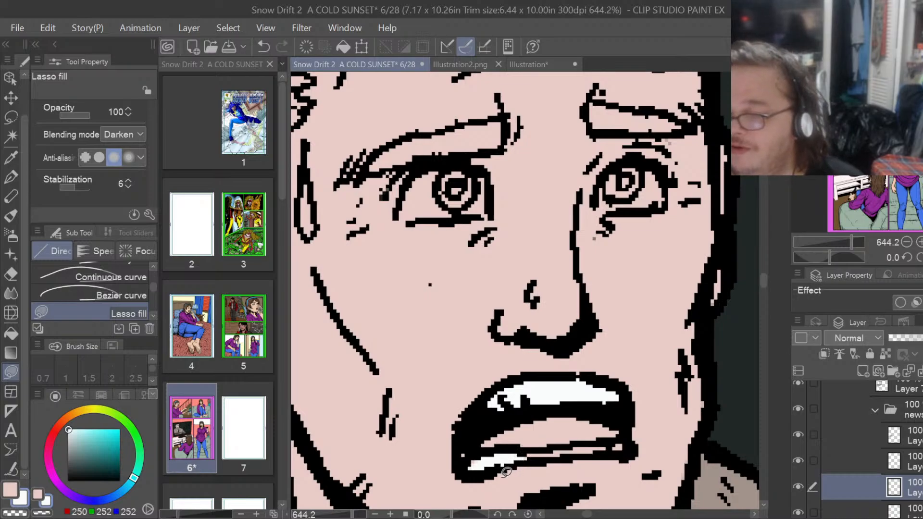
mouse_move(487, 451)
mouse_down()
mouse_move(493, 466)
mouse_move(635, 447)
mouse_move(620, 438)
mouse_move(523, 446)
mouse_up()
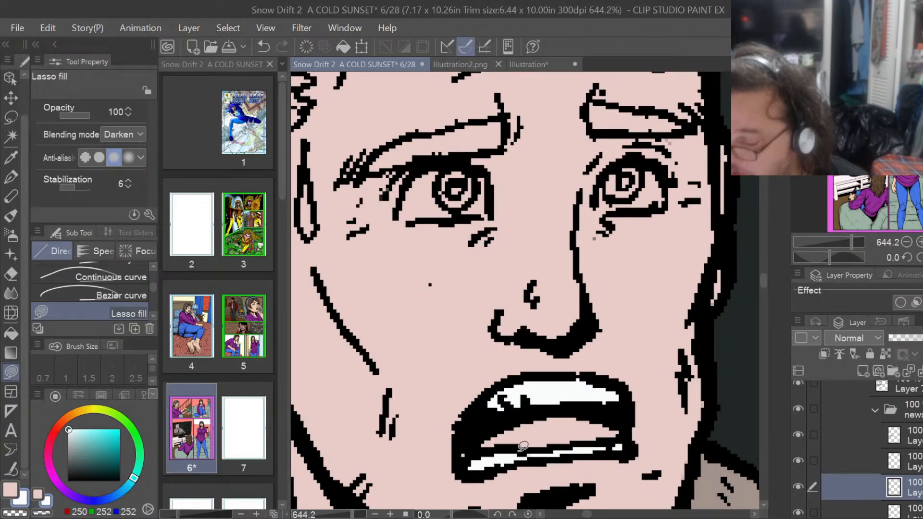
Lasso-fill the whites of both of the newscaster's eyes with the same off-white.
mouse_move(596, 196)
mouse_down()
mouse_move(607, 210)
mouse_move(666, 204)
mouse_move(656, 163)
mouse_move(617, 158)
mouse_move(594, 192)
mouse_up()
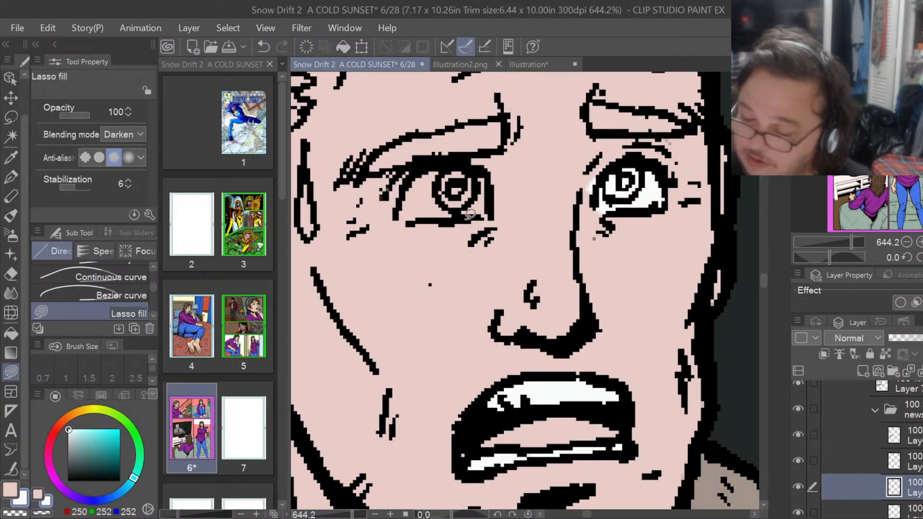
mouse_move(470, 213)
mouse_down()
mouse_move(490, 184)
mouse_move(451, 161)
mouse_move(422, 170)
mouse_move(398, 202)
mouse_move(395, 216)
mouse_move(418, 221)
mouse_up()
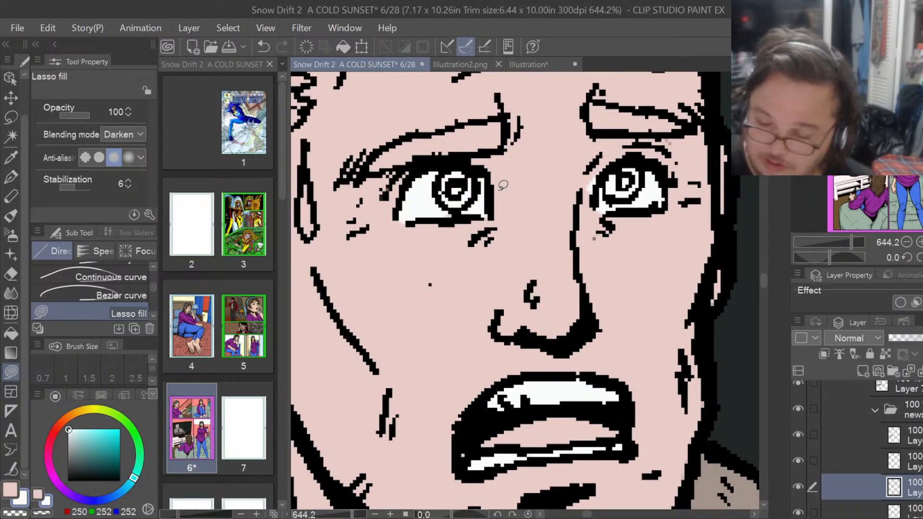
key(e)
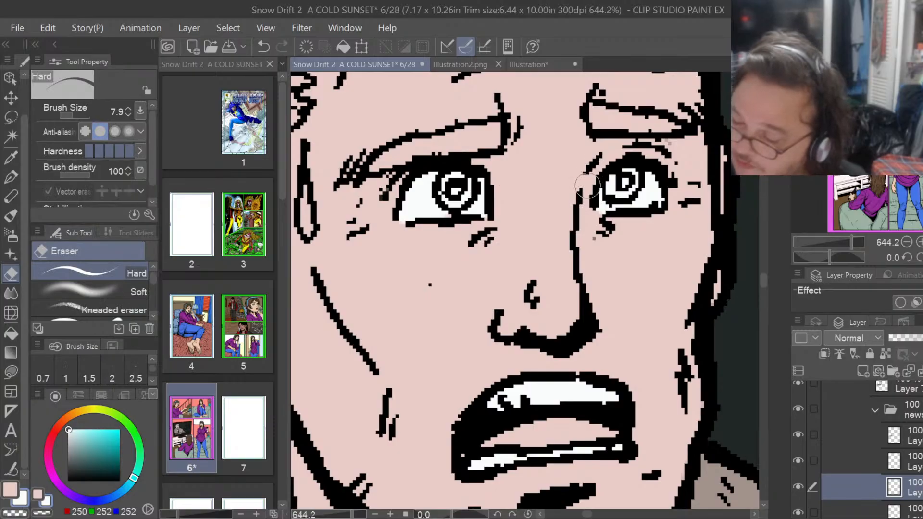
click(11, 371)
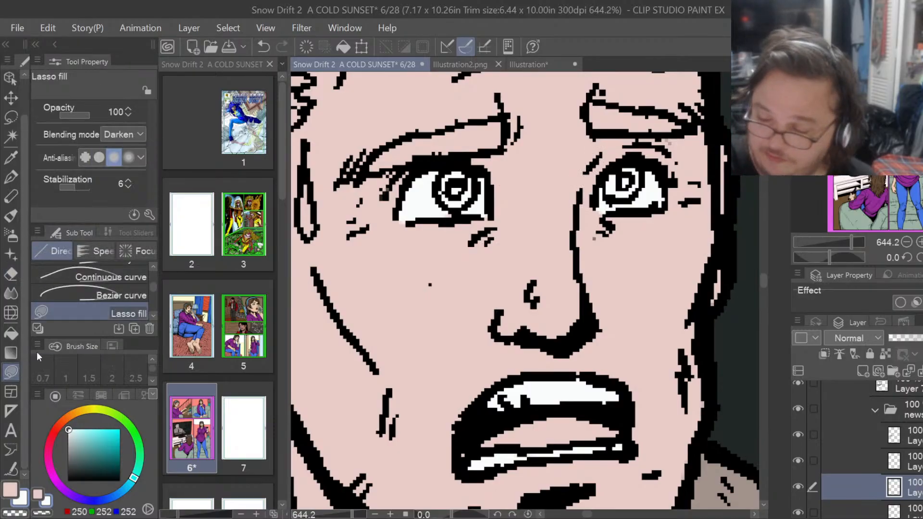
mouse_move(438, 220)
mouse_down()
mouse_move(461, 218)
mouse_move(486, 204)
mouse_move(493, 176)
mouse_move(463, 168)
mouse_up()
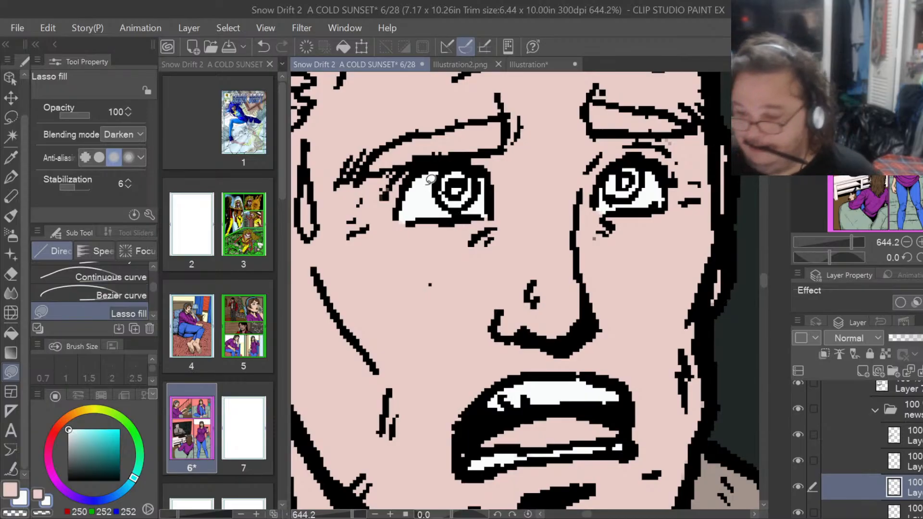
Set the drawing color to salmon pink (RGB 239, 172, 159) and lasso-fill the tongue area between the teeth.
scroll(430, 179, down, 6)
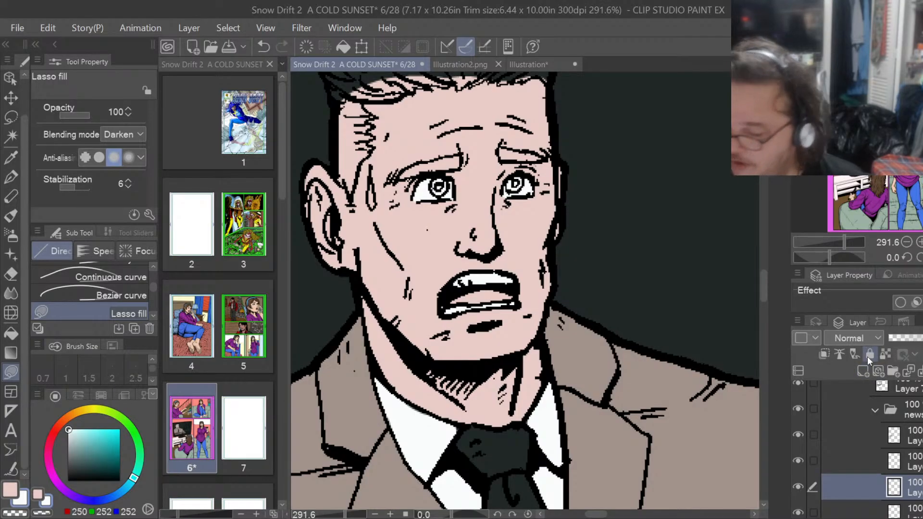
click(67, 419)
mouse_move(78, 429)
mouse_down()
mouse_move(79, 439)
mouse_move(58, 425)
mouse_move(86, 427)
mouse_up()
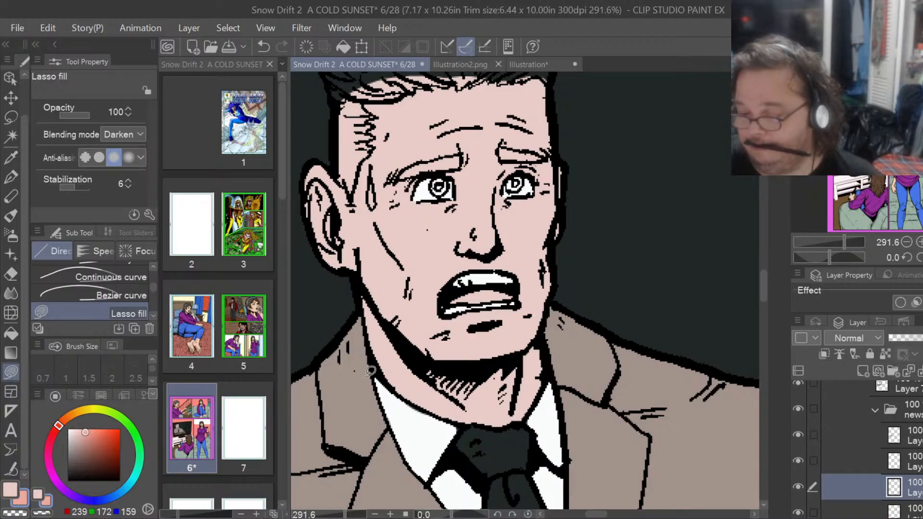
scroll(408, 290, up, 6)
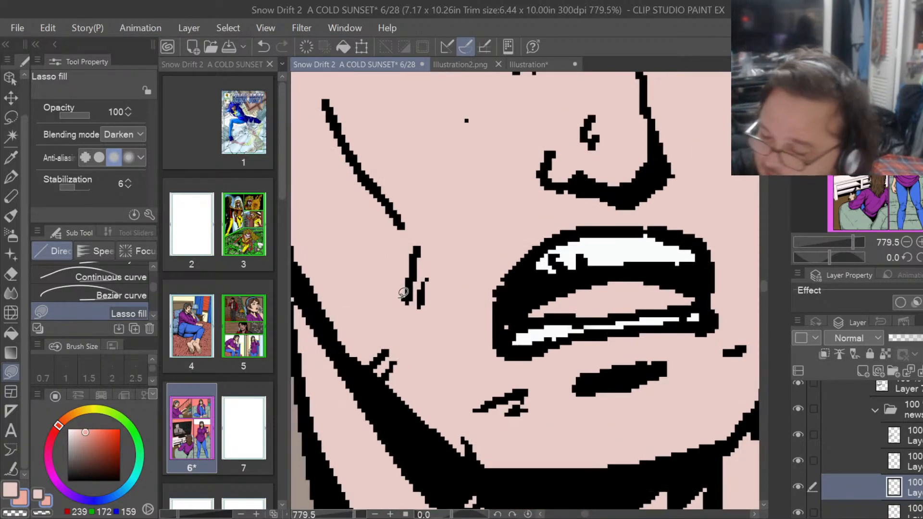
mouse_move(622, 312)
mouse_down()
mouse_move(699, 301)
mouse_move(642, 281)
mouse_move(572, 288)
mouse_move(524, 318)
mouse_move(614, 312)
mouse_up()
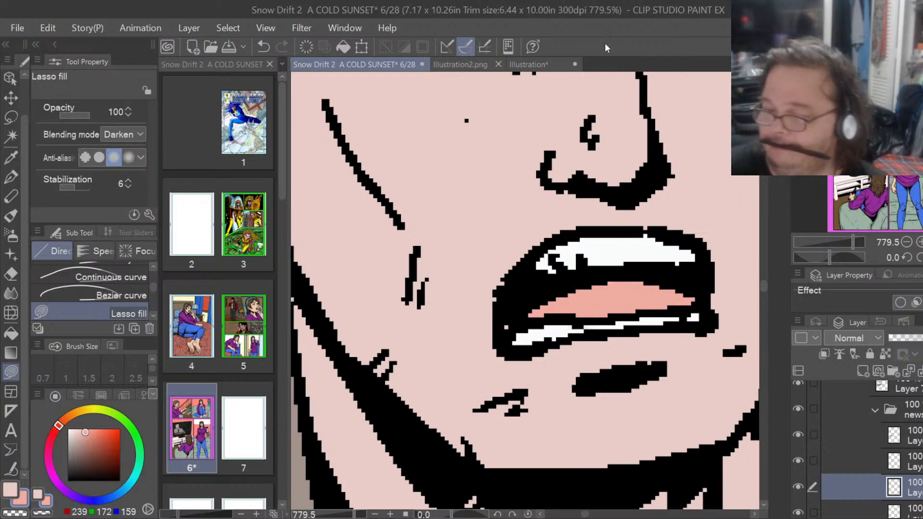
Sample the dark brown hair color (RGB 69, 61, 48) from the news anchor reference photo and return to the comic page.
click(551, 66)
scroll(542, 172, down, 2)
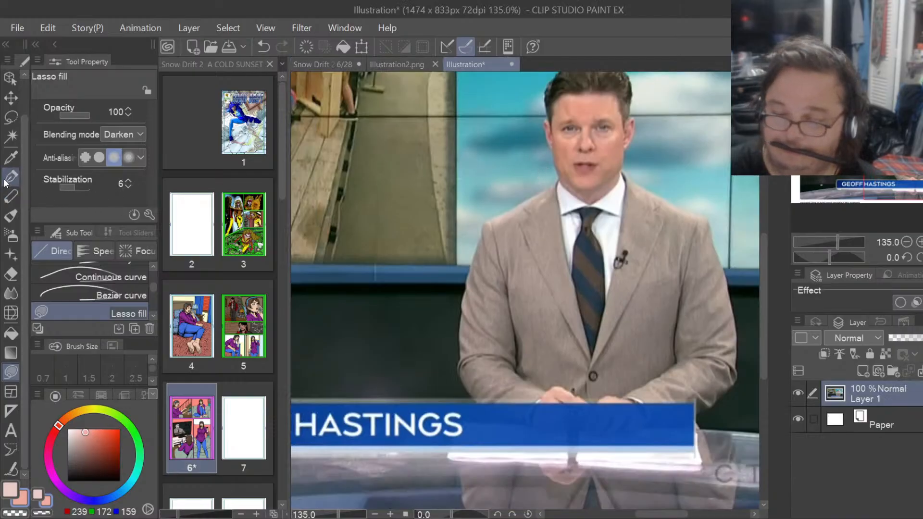
click(10, 157)
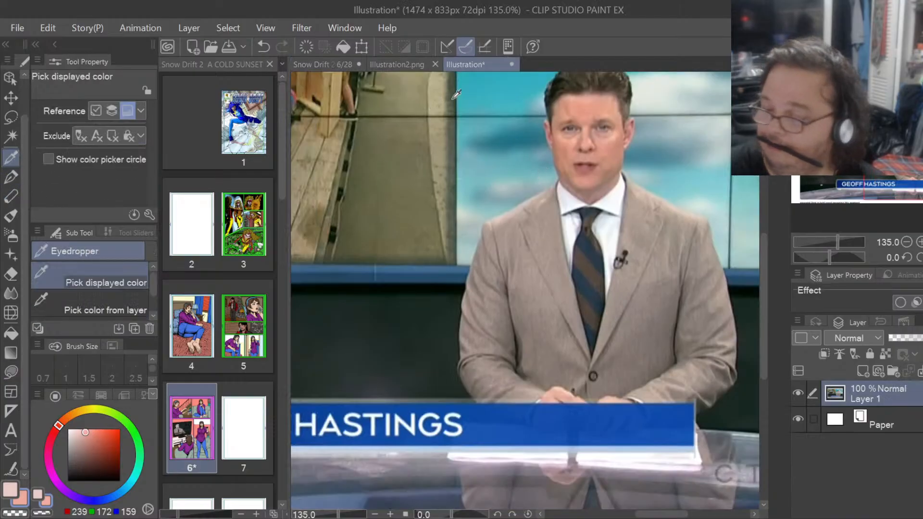
click(628, 95)
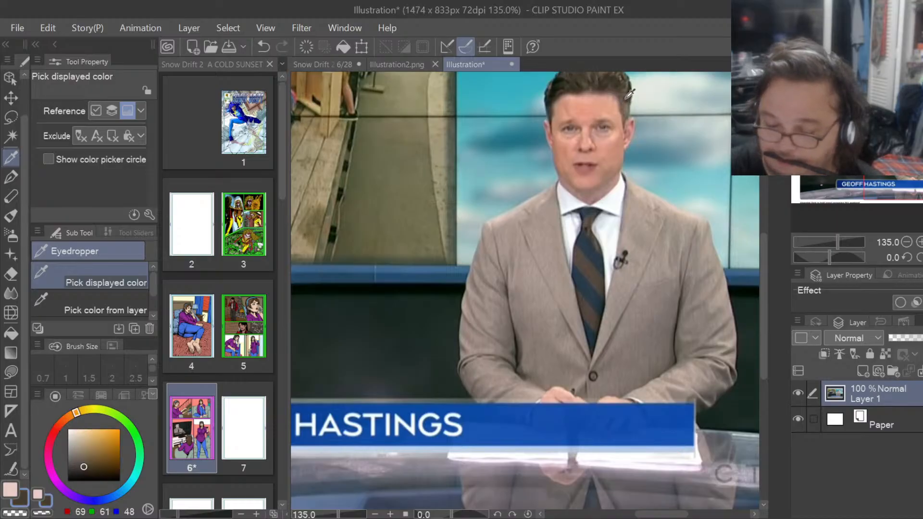
click(334, 66)
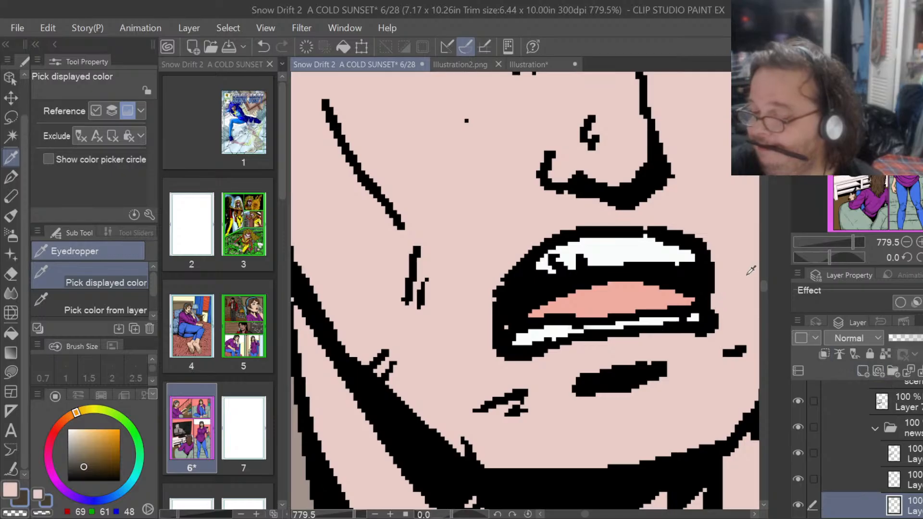
Lasso-fill the middle and right-hand sections of the newscaster's hair with the sampled dark brown, up to the outline.
drag(763, 284, 766, 264)
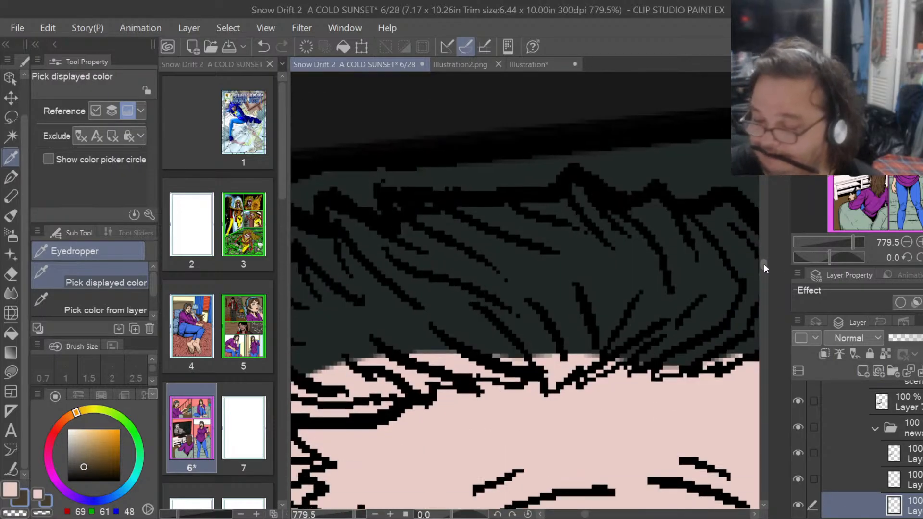
key(u)
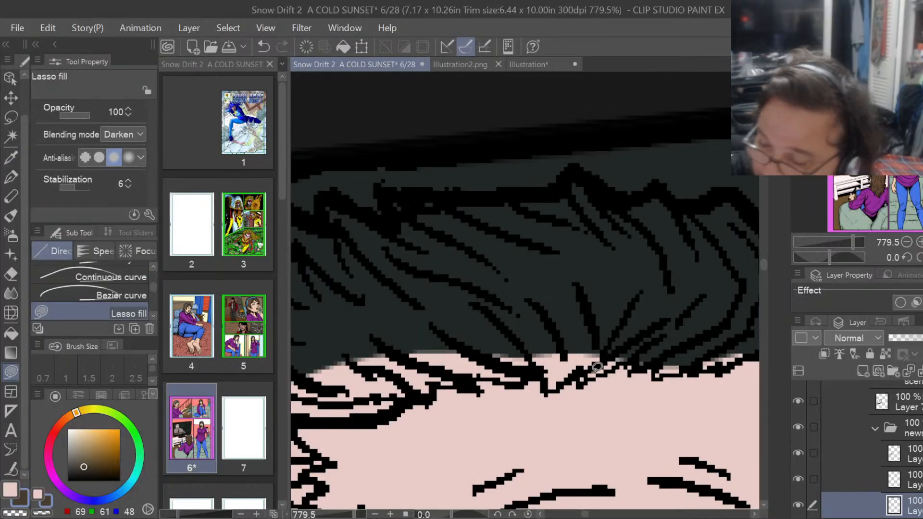
mouse_move(548, 393)
mouse_down()
mouse_move(582, 371)
mouse_move(578, 379)
mouse_move(596, 379)
mouse_move(639, 351)
mouse_move(651, 277)
mouse_move(637, 211)
mouse_move(591, 179)
mouse_move(562, 174)
mouse_move(504, 238)
mouse_move(503, 298)
mouse_move(548, 394)
mouse_up()
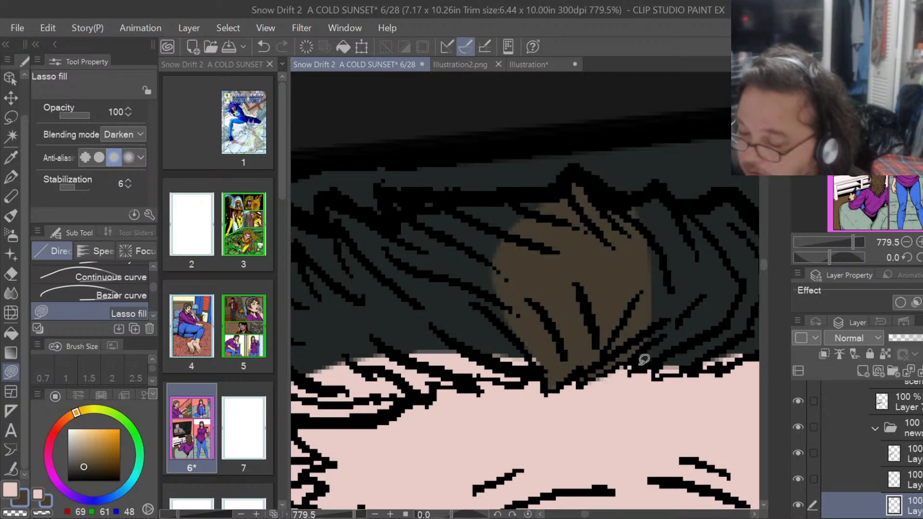
mouse_move(631, 363)
mouse_down()
mouse_move(672, 353)
mouse_move(730, 312)
mouse_move(729, 204)
mouse_move(679, 200)
mouse_move(610, 215)
mouse_move(612, 249)
mouse_up()
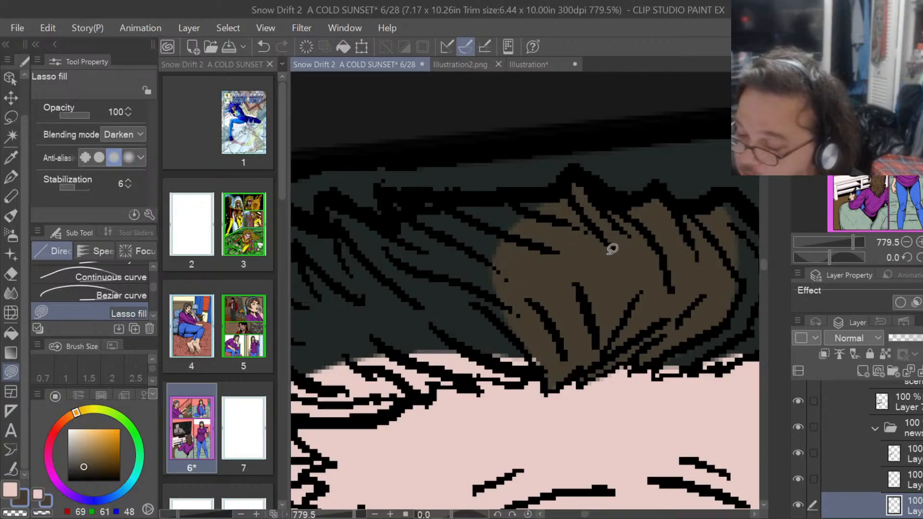
drag(586, 515, 588, 512)
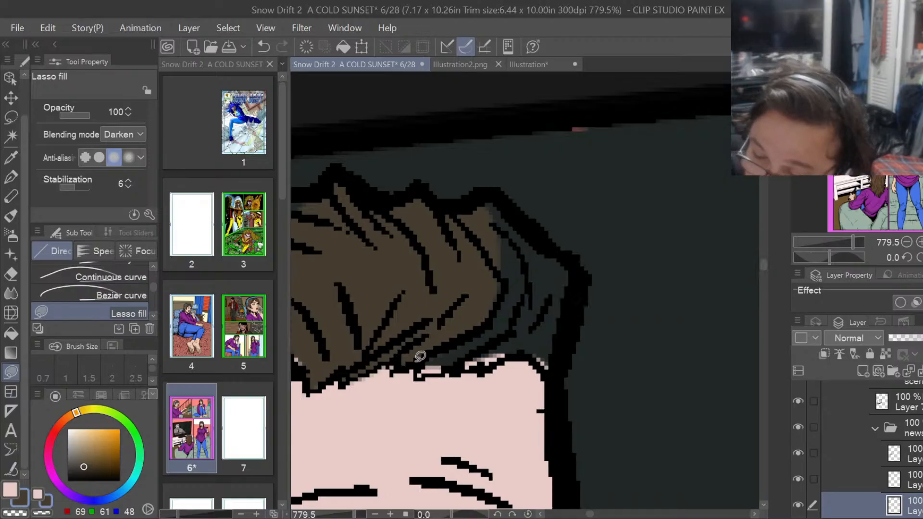
mouse_move(417, 356)
mouse_down()
mouse_move(438, 370)
mouse_move(489, 362)
mouse_move(542, 263)
mouse_move(488, 188)
mouse_move(462, 213)
mouse_up()
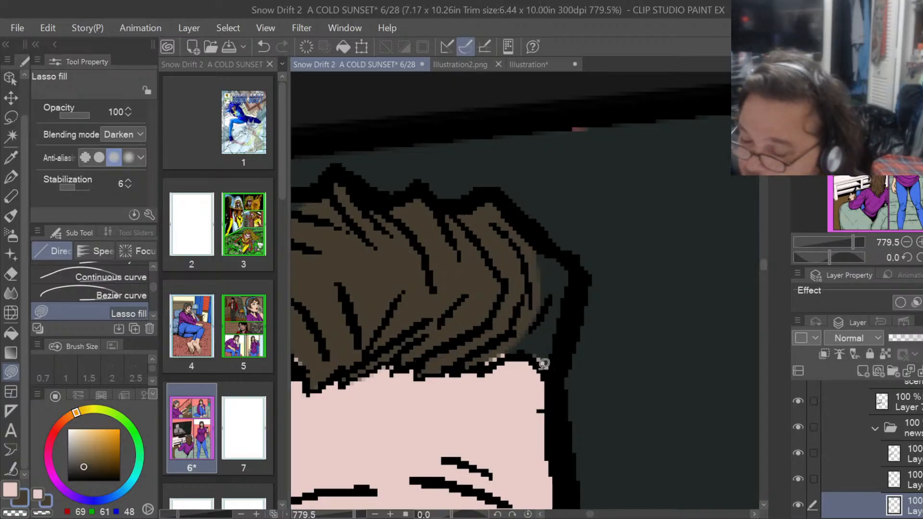
mouse_move(477, 359)
mouse_down()
mouse_move(496, 366)
mouse_move(522, 354)
mouse_move(548, 366)
mouse_move(568, 349)
mouse_move(567, 256)
mouse_move(510, 208)
mouse_up()
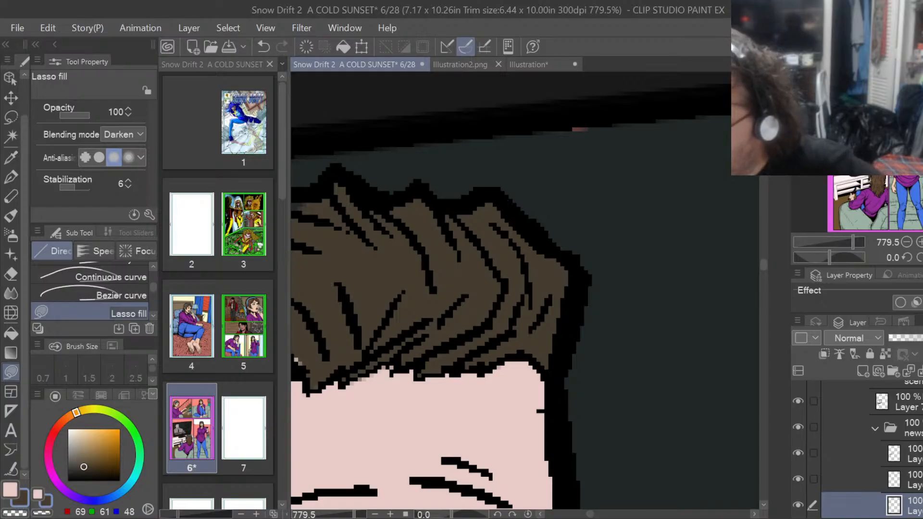
On the panel's background layer, lasso-fill the area above the hair with the dark backdrop color sampled from the canvas (RGB 32, 39, 37).
scroll(871, 450, down, 2)
scroll(871, 450, down, 1)
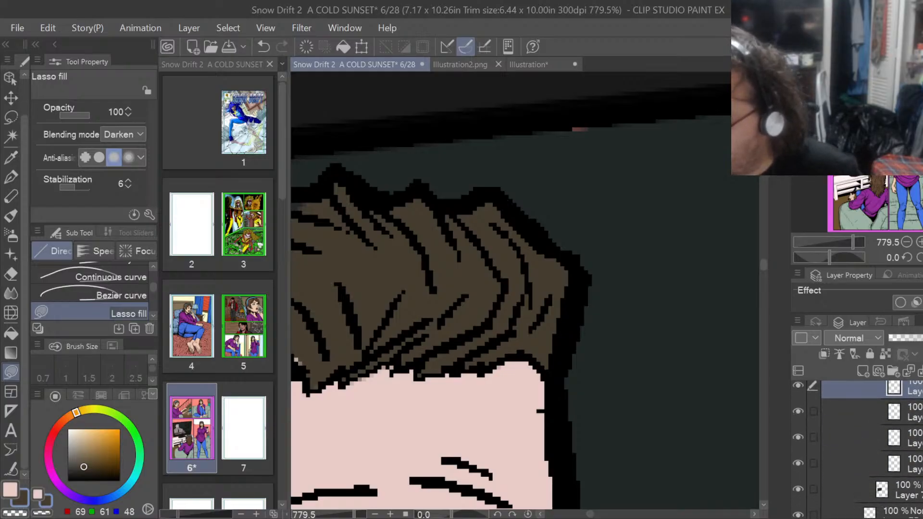
click(818, 488)
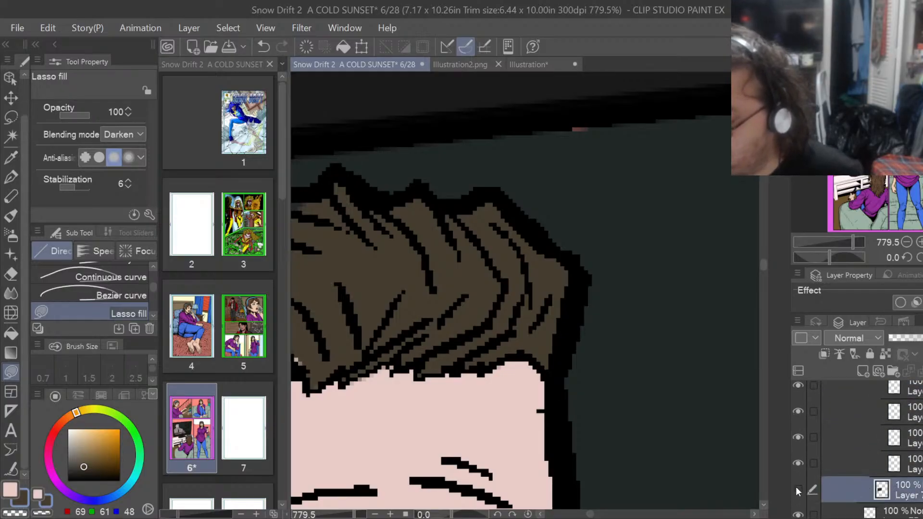
click(798, 489)
click(799, 488)
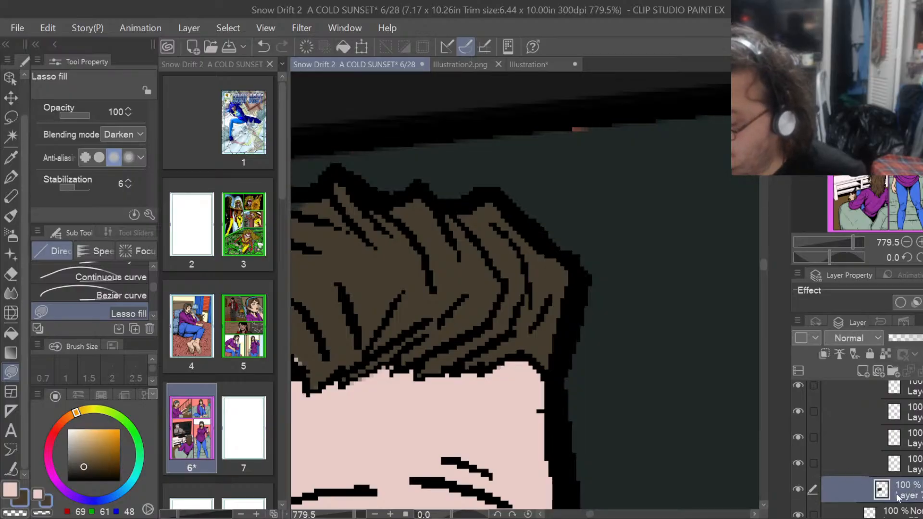
click(10, 490)
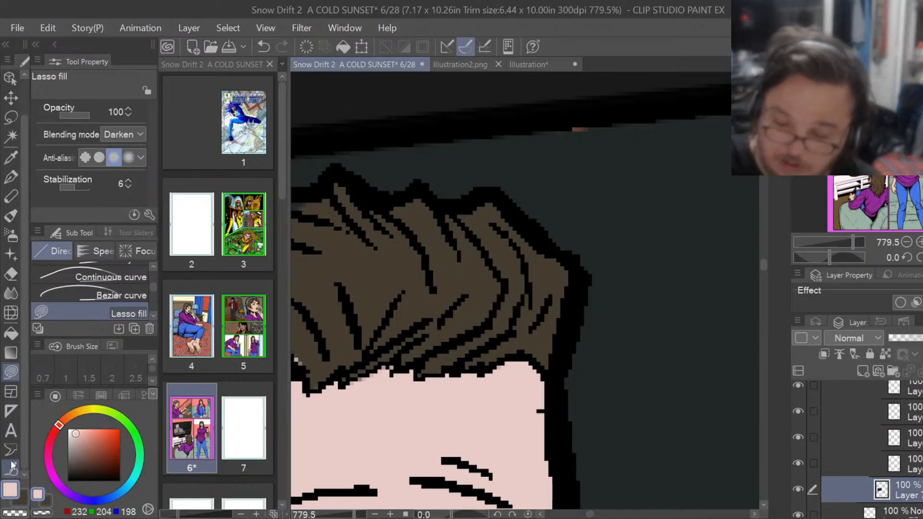
click(11, 157)
click(421, 150)
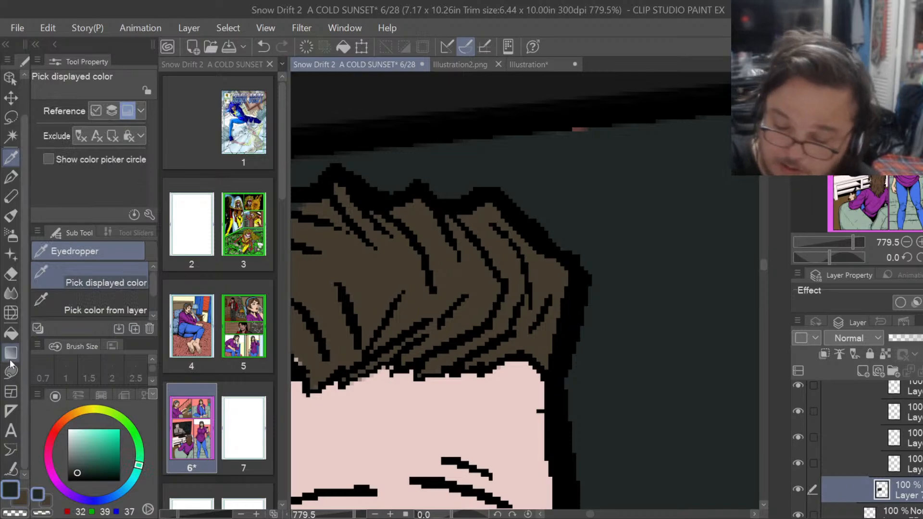
key(u)
mouse_move(538, 169)
mouse_down()
mouse_move(622, 141)
mouse_move(572, 118)
mouse_move(377, 153)
mouse_up()
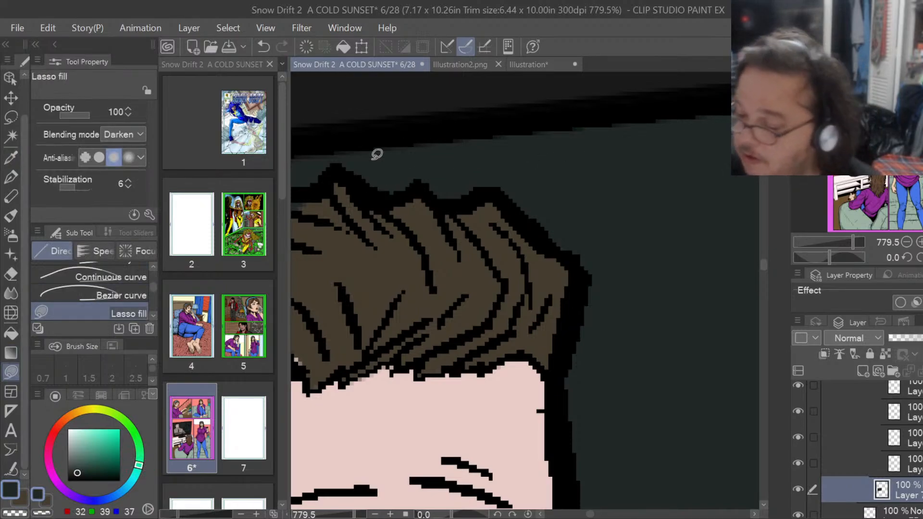
Toggle the visibility of the newscaster's color layers to identify them, and reselect the layer holding the face and hair colors.
click(865, 407)
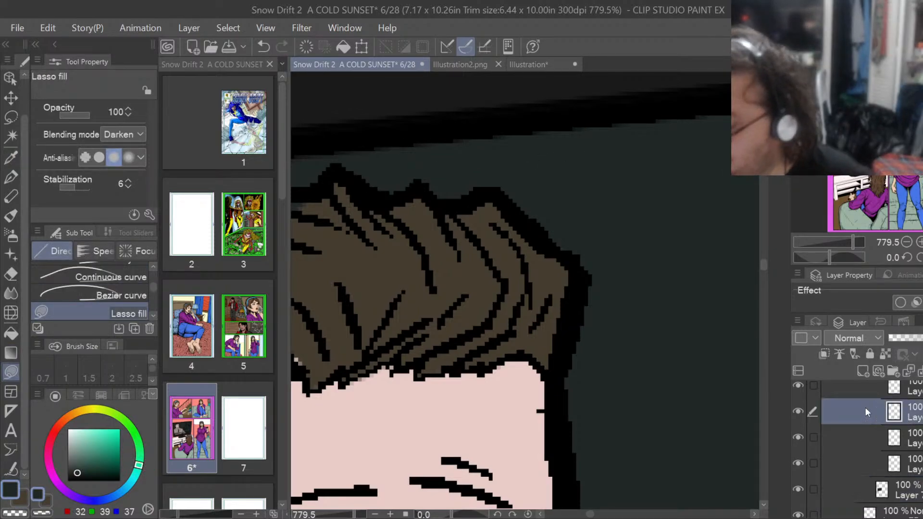
click(796, 412)
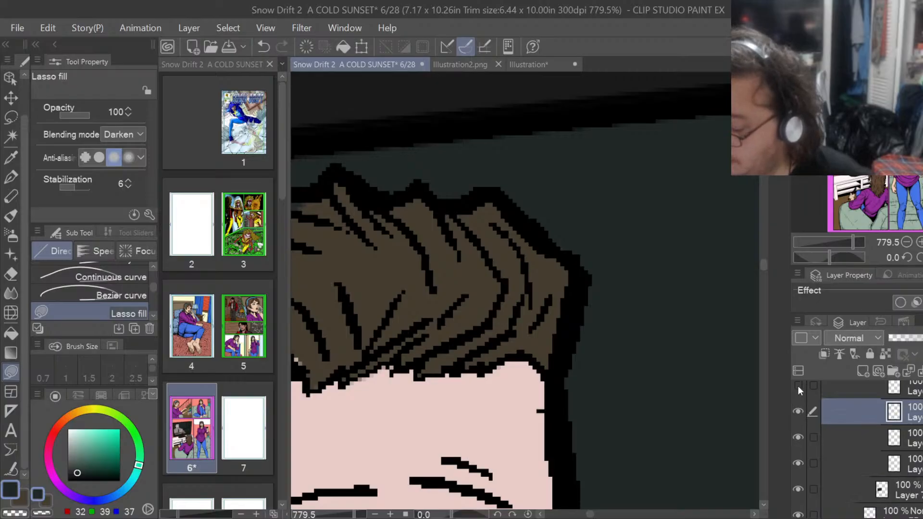
click(797, 387)
click(903, 389)
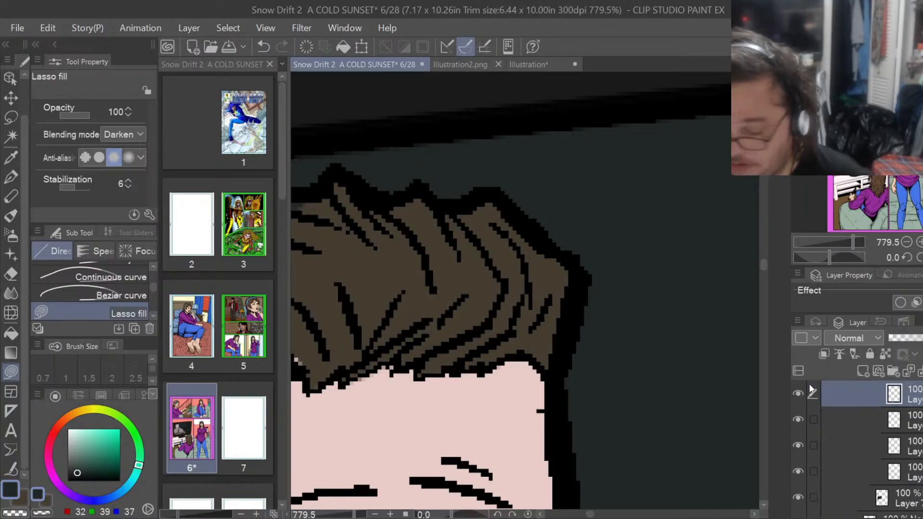
Lasso-fill the unfilled side of the newscaster's hair and the top of the sideburn with dark brown (RGB 69, 61, 48).
click(36, 498)
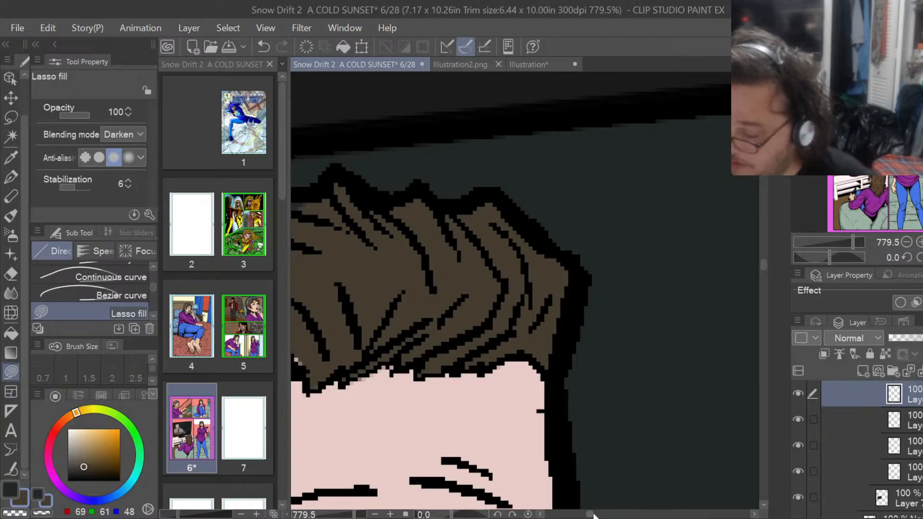
drag(593, 514, 584, 515)
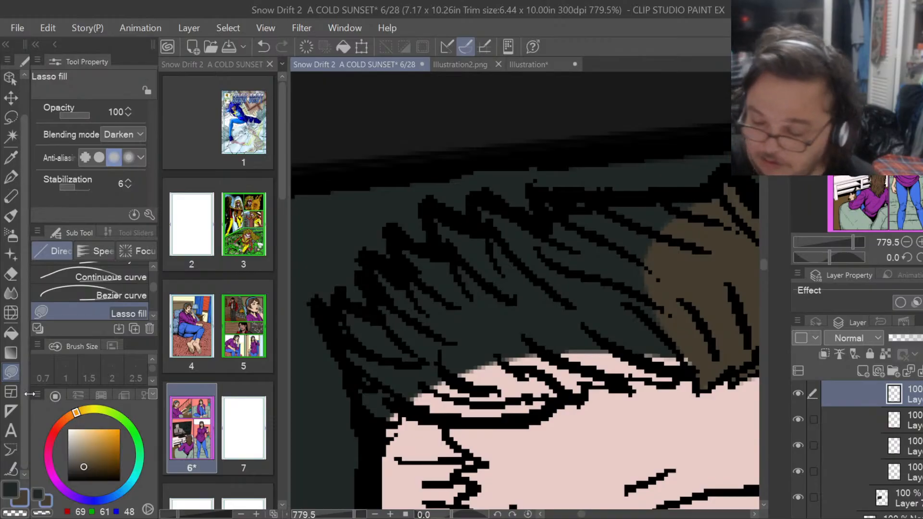
mouse_move(462, 444)
mouse_down()
mouse_move(434, 404)
mouse_move(379, 366)
mouse_move(351, 361)
mouse_move(372, 469)
mouse_move(433, 492)
mouse_up()
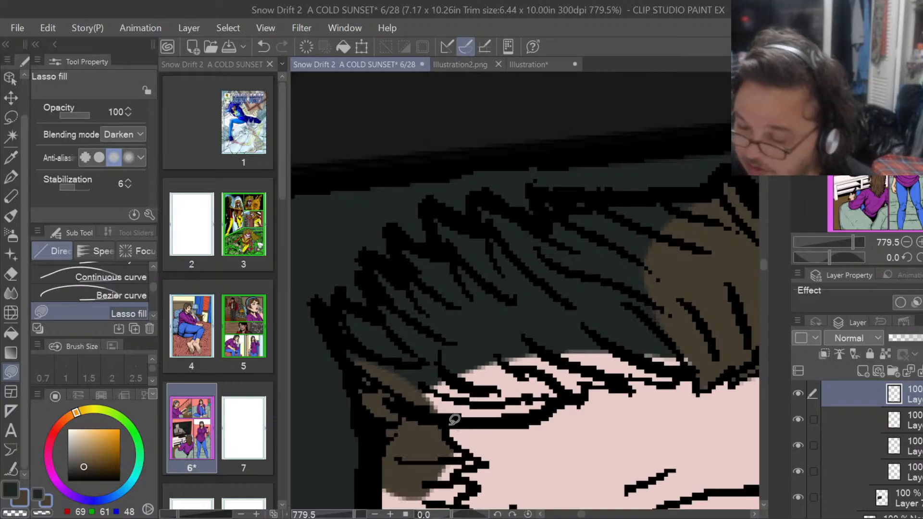
mouse_move(442, 422)
mouse_down()
mouse_move(525, 421)
mouse_move(617, 382)
mouse_move(601, 301)
mouse_move(523, 207)
mouse_move(476, 198)
mouse_move(448, 210)
mouse_move(433, 238)
mouse_move(400, 232)
mouse_move(395, 263)
mouse_move(371, 260)
mouse_move(383, 317)
mouse_move(349, 301)
mouse_move(329, 324)
mouse_move(377, 387)
mouse_up()
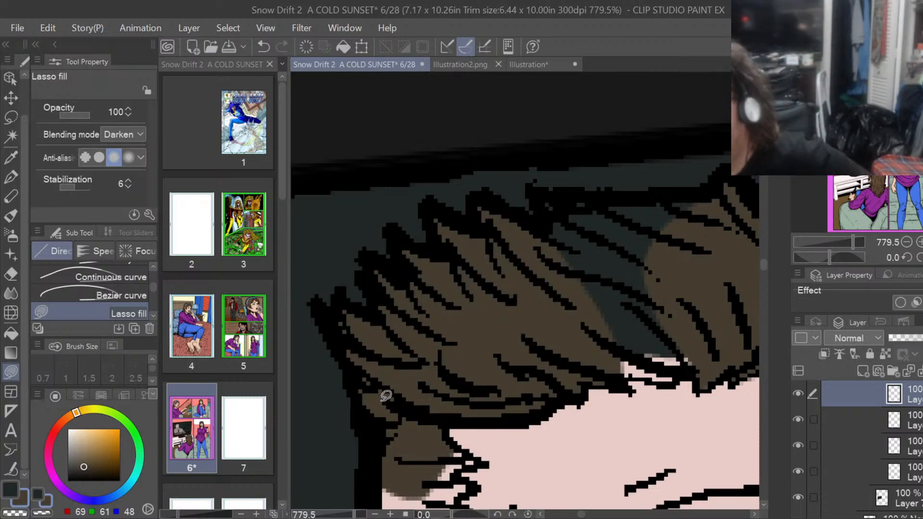
mouse_move(633, 375)
mouse_down()
mouse_move(672, 380)
mouse_move(692, 368)
mouse_move(711, 273)
mouse_move(682, 311)
mouse_up()
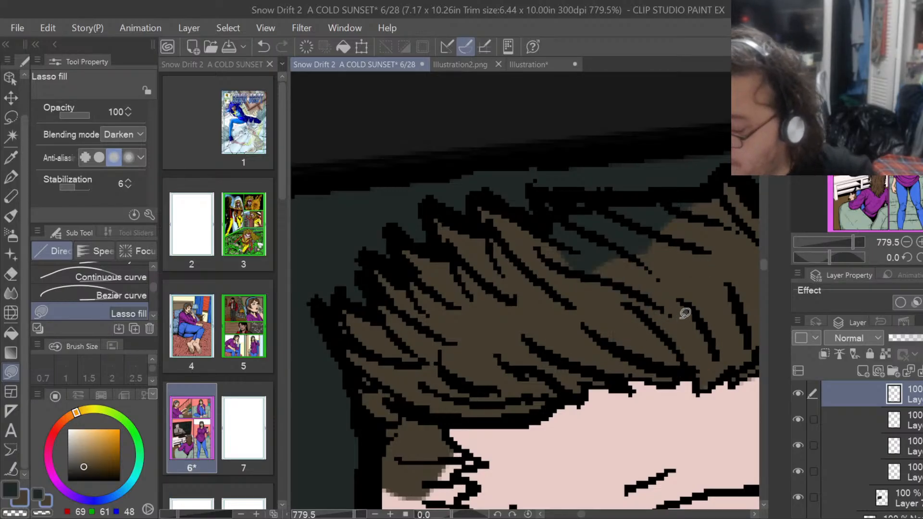
mouse_move(666, 265)
mouse_down()
mouse_move(720, 210)
mouse_move(685, 191)
mouse_move(535, 193)
mouse_move(540, 250)
mouse_up()
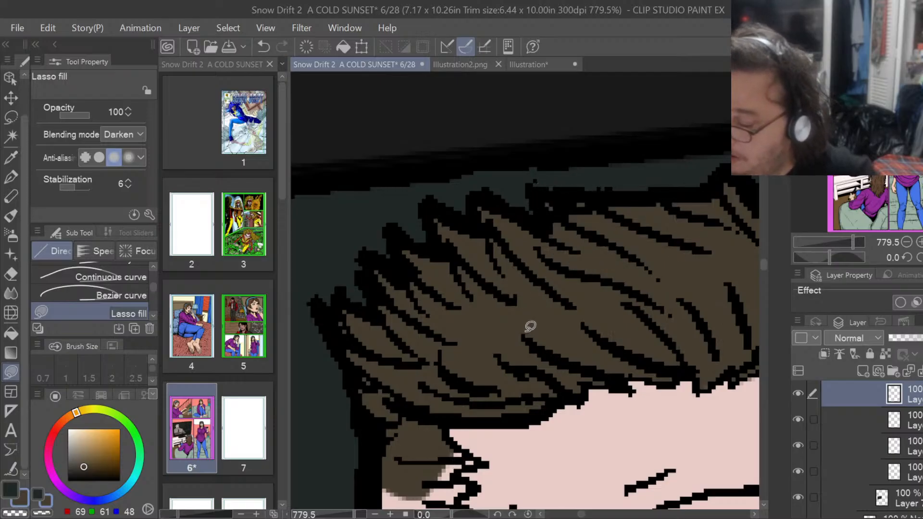
Lasso-fill the rest of the newscaster's sideburn and both eyebrows with the same dark brown.
drag(764, 261, 763, 272)
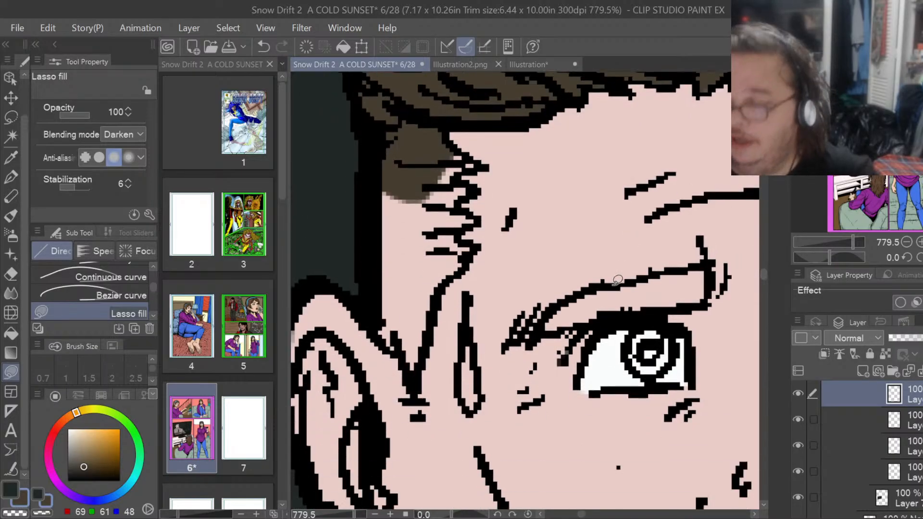
mouse_move(373, 326)
mouse_down()
mouse_move(418, 387)
mouse_move(444, 284)
mouse_move(478, 241)
mouse_move(463, 228)
mouse_move(479, 213)
mouse_move(462, 203)
mouse_move(479, 187)
mouse_move(457, 173)
mouse_move(477, 164)
mouse_move(443, 138)
mouse_move(402, 147)
mouse_move(382, 186)
mouse_move(382, 290)
mouse_up()
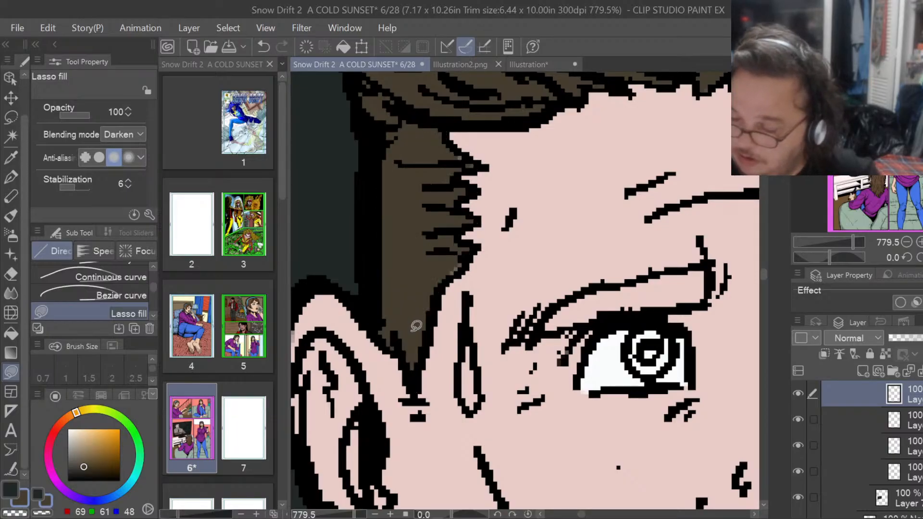
mouse_move(544, 332)
mouse_down()
mouse_move(704, 301)
mouse_move(712, 269)
mouse_move(691, 265)
mouse_move(600, 288)
mouse_move(542, 332)
mouse_up()
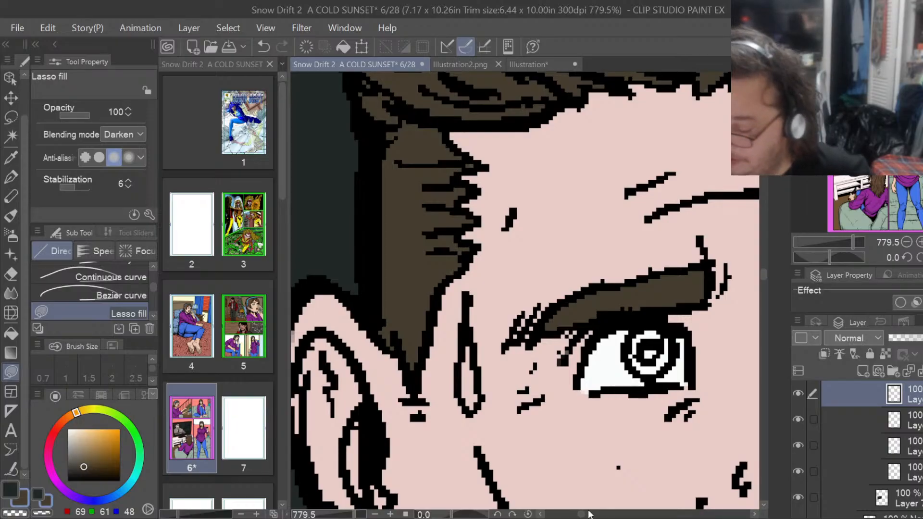
drag(582, 515, 589, 516)
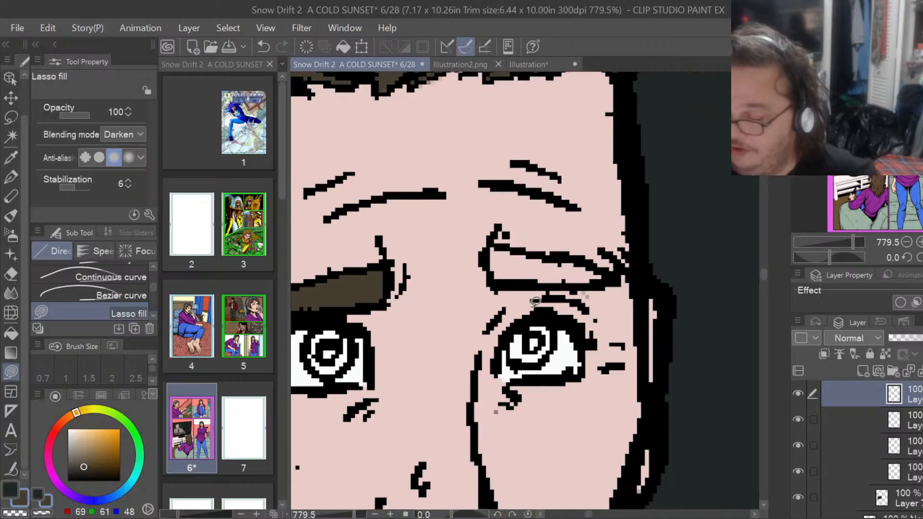
mouse_move(508, 280)
mouse_down()
mouse_move(548, 286)
mouse_move(610, 278)
mouse_move(595, 260)
mouse_move(507, 243)
mouse_move(490, 247)
mouse_move(503, 281)
mouse_up()
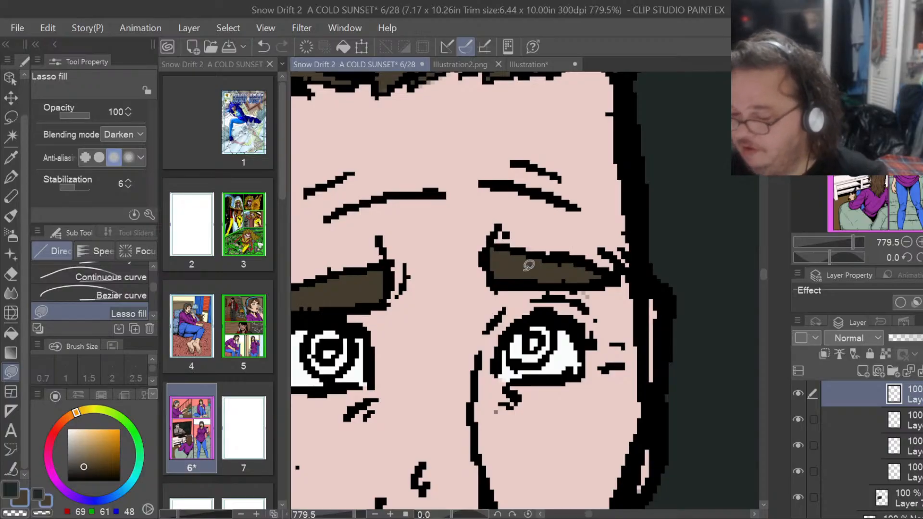
Sample the dark blue of the anchor's tie (RGB 41, 60, 76) from the reference photo and return to the comic page.
scroll(528, 266, down, 8)
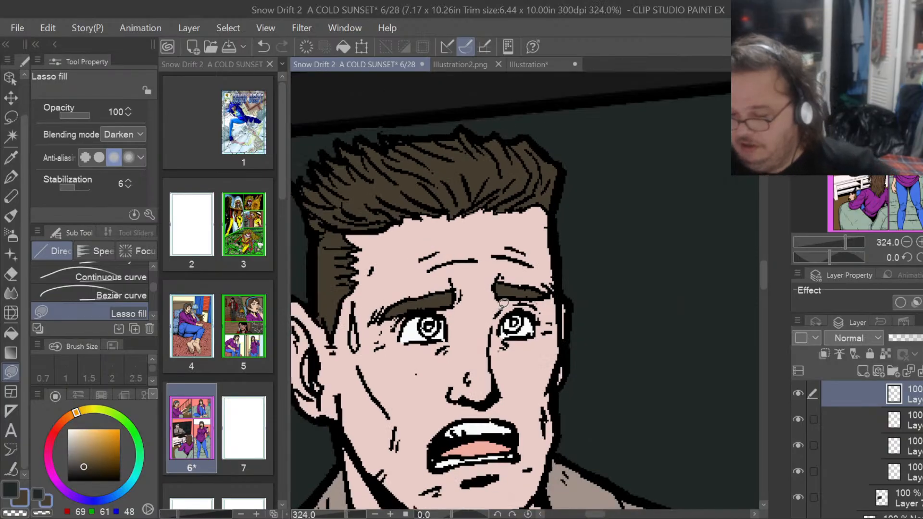
scroll(503, 302, down, 5)
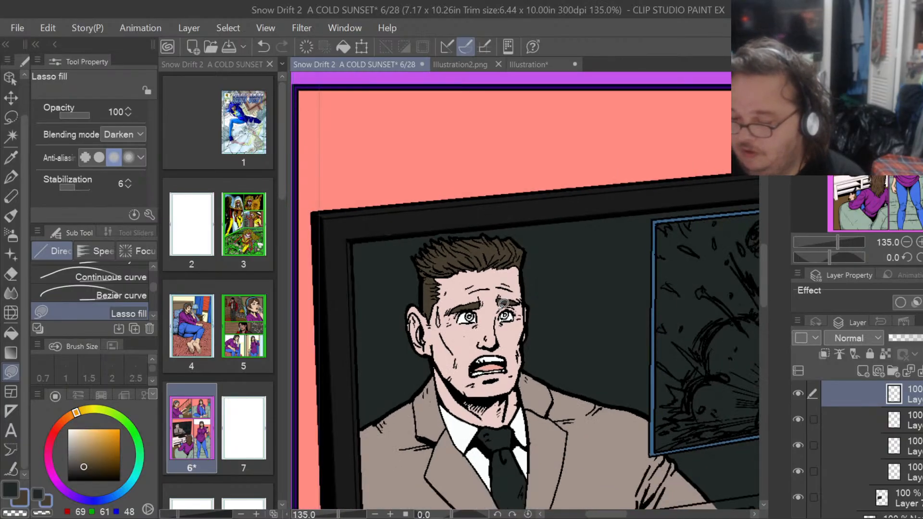
scroll(503, 303, down, 1)
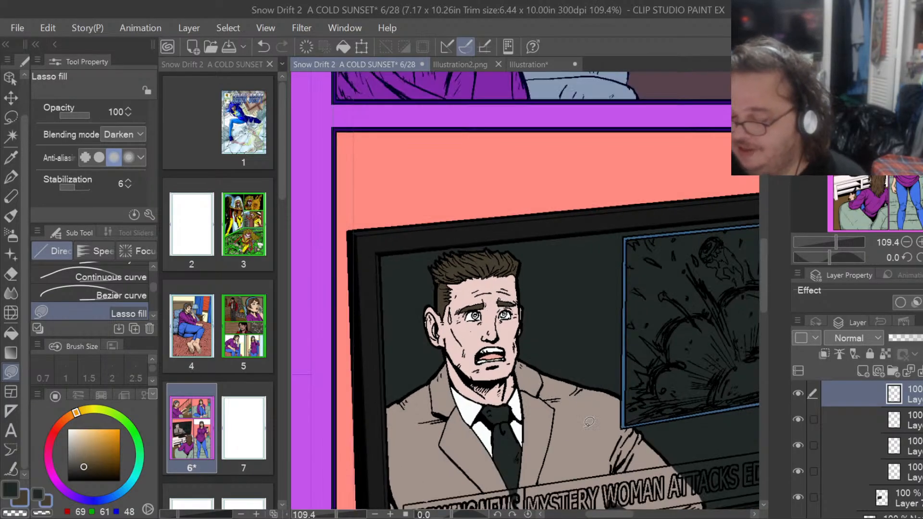
click(532, 64)
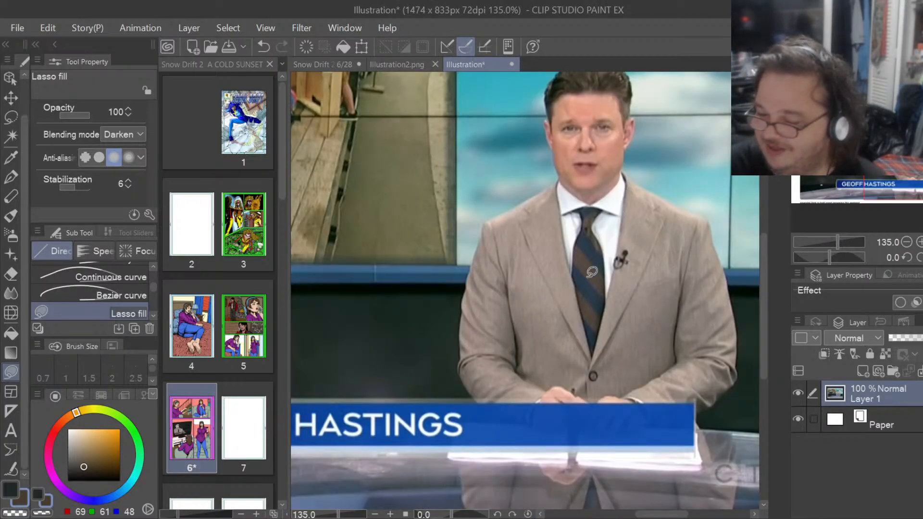
click(11, 136)
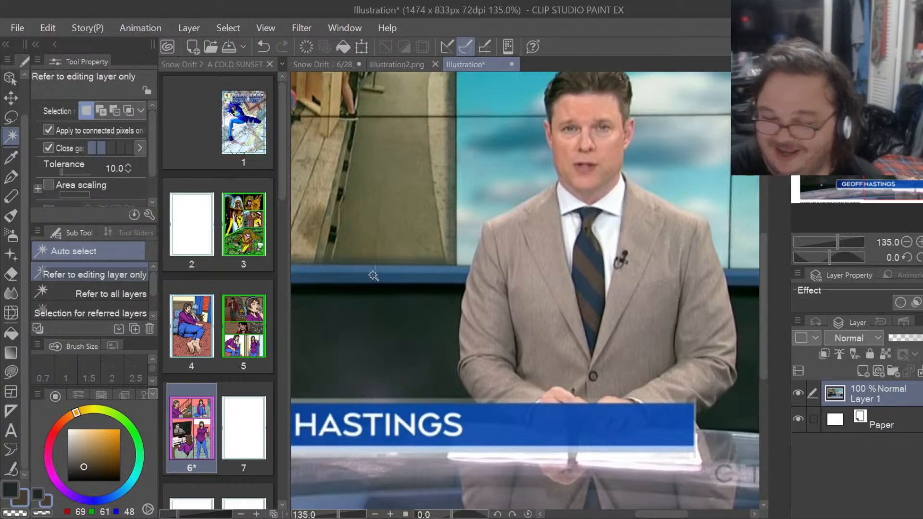
click(11, 158)
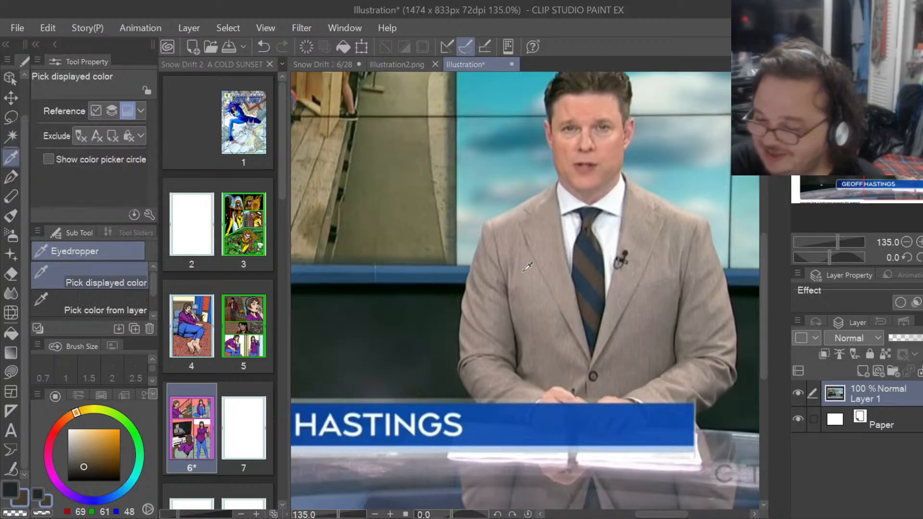
click(587, 285)
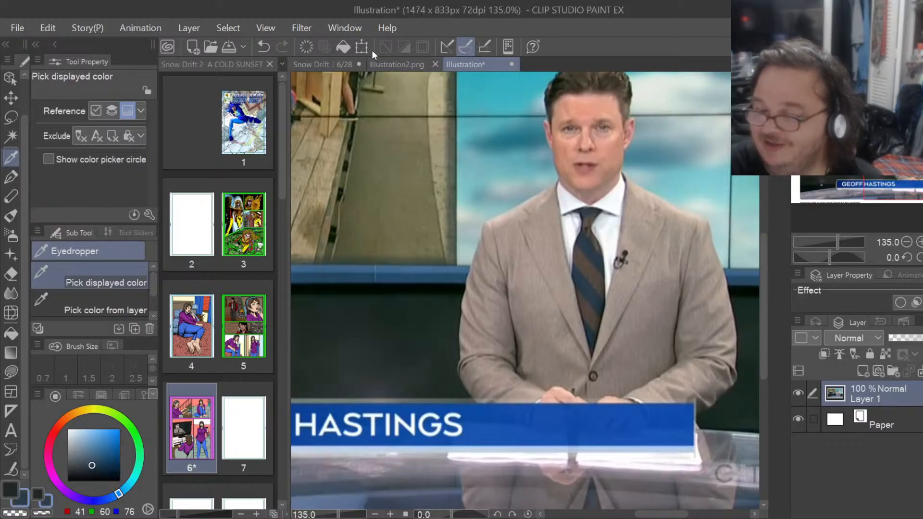
click(339, 64)
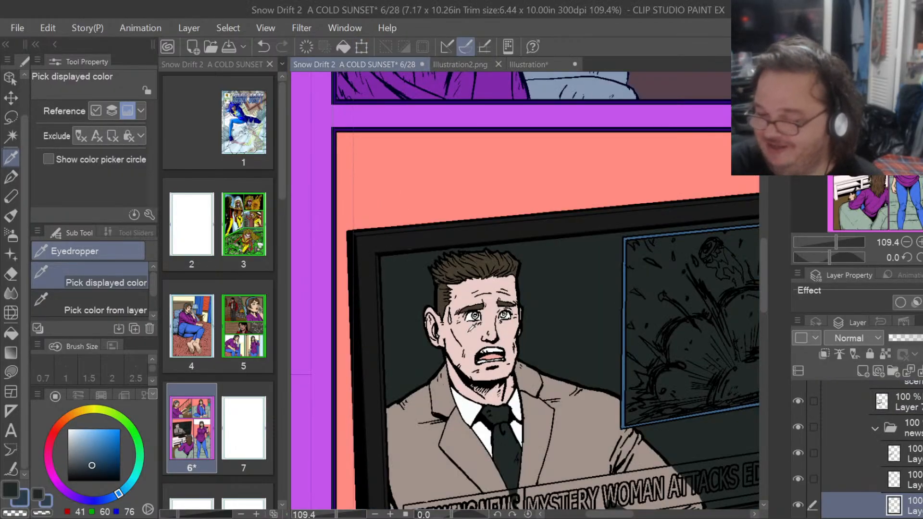
Toggle the selected color layer's visibility to identify it, and choose a dark purple (RGB 91, 39, 87) as the drawing color.
scroll(470, 330, up, 2)
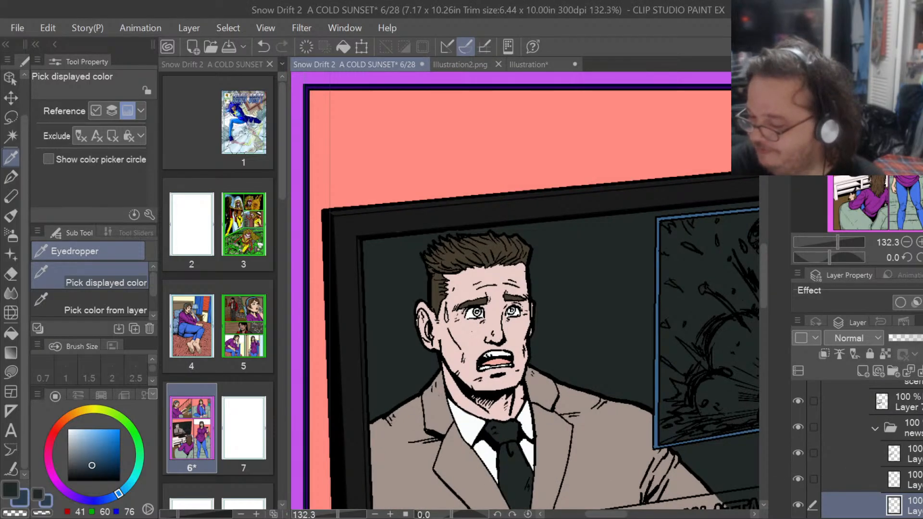
scroll(889, 454, down, 3)
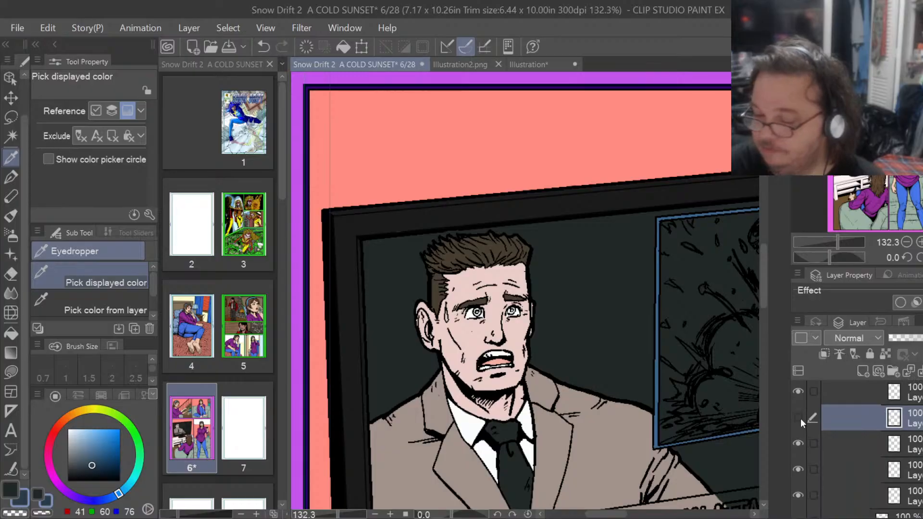
click(798, 419)
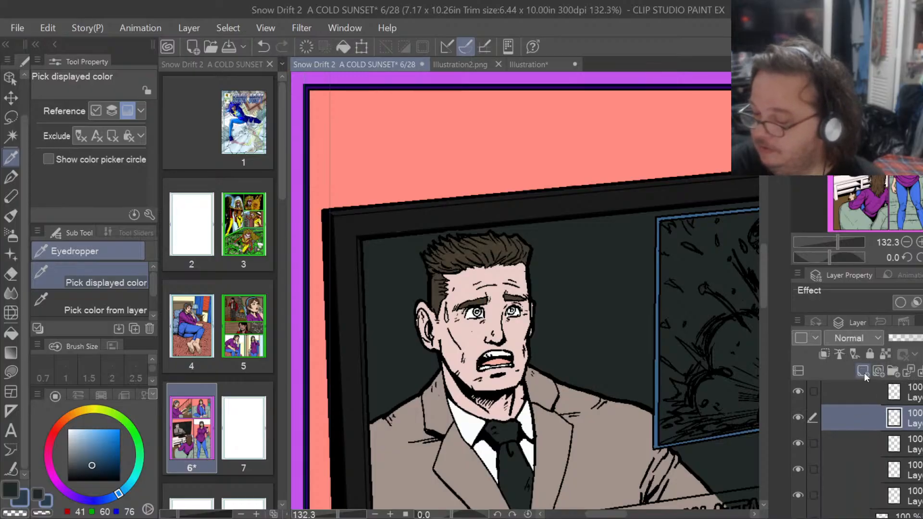
scroll(514, 452, up, 6)
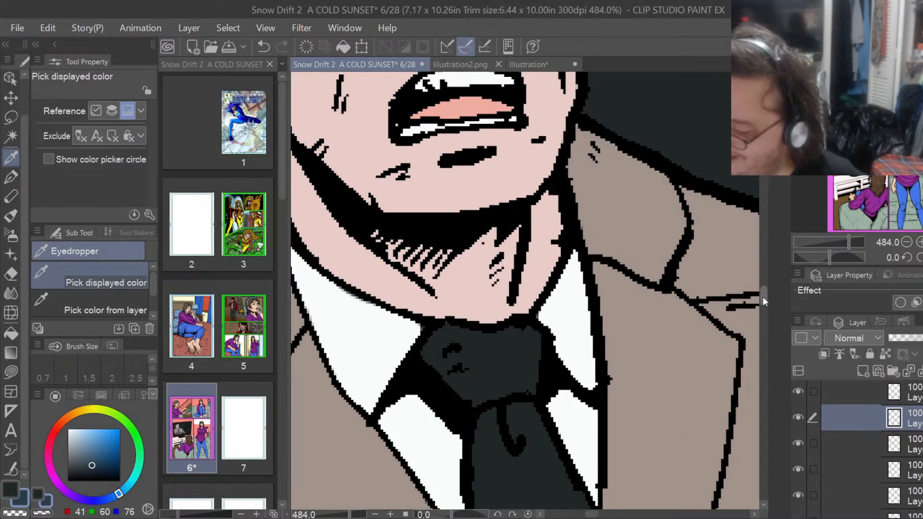
drag(762, 296, 766, 309)
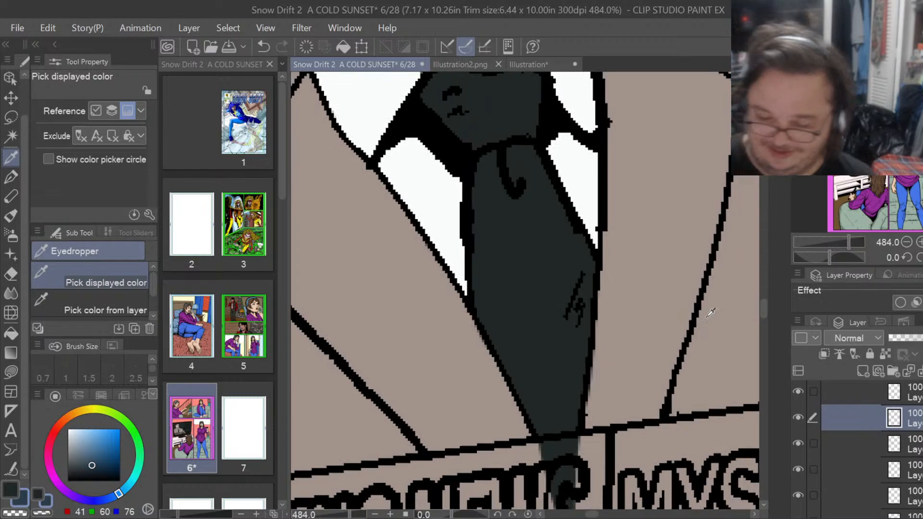
click(52, 474)
click(93, 464)
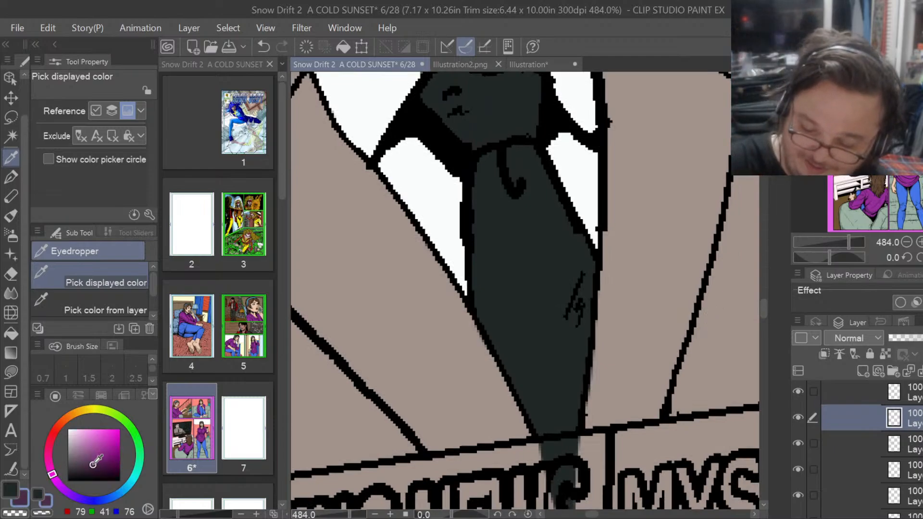
click(98, 463)
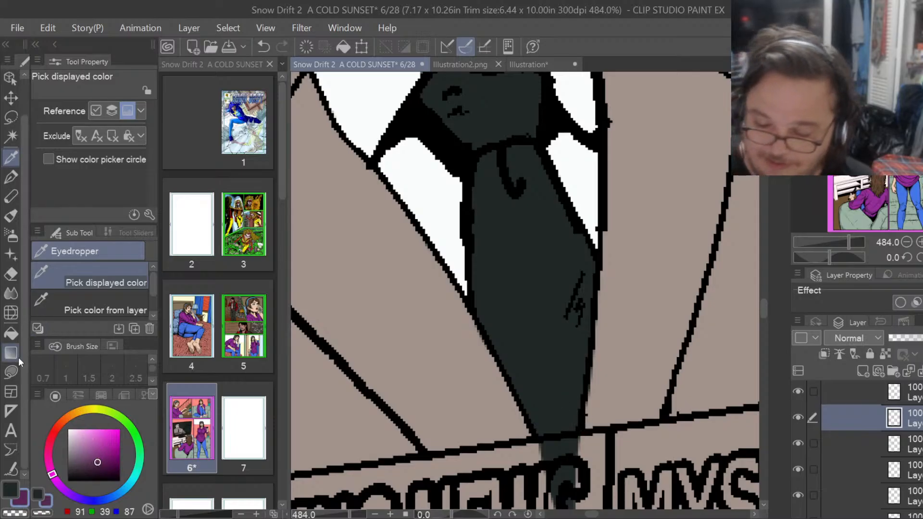
Lasso-fill the newscaster's tie with dark purple, covering the blade, the knot and the tip behind the news ticker.
click(11, 371)
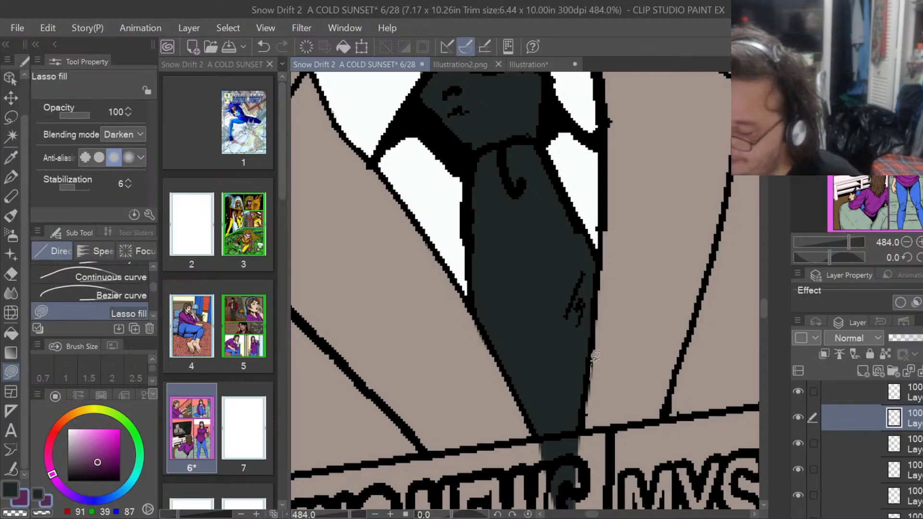
mouse_move(605, 265)
mouse_down()
mouse_move(555, 171)
mouse_move(509, 130)
mouse_move(476, 165)
mouse_move(479, 321)
mouse_move(515, 386)
mouse_move(564, 438)
mouse_move(577, 432)
mouse_move(590, 358)
mouse_up()
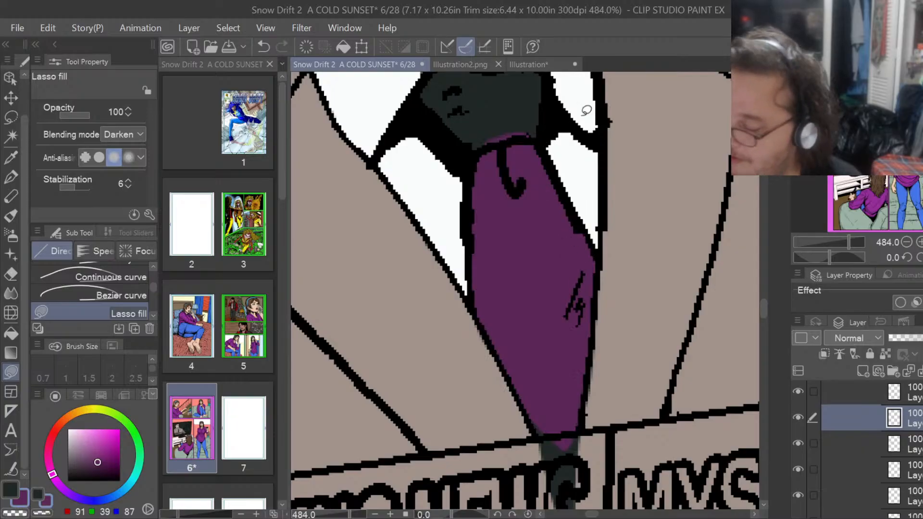
drag(764, 310, 764, 297)
mouse_move(537, 350)
mouse_down()
mouse_move(543, 277)
mouse_move(513, 262)
mouse_move(433, 266)
mouse_move(416, 299)
mouse_move(450, 339)
mouse_up()
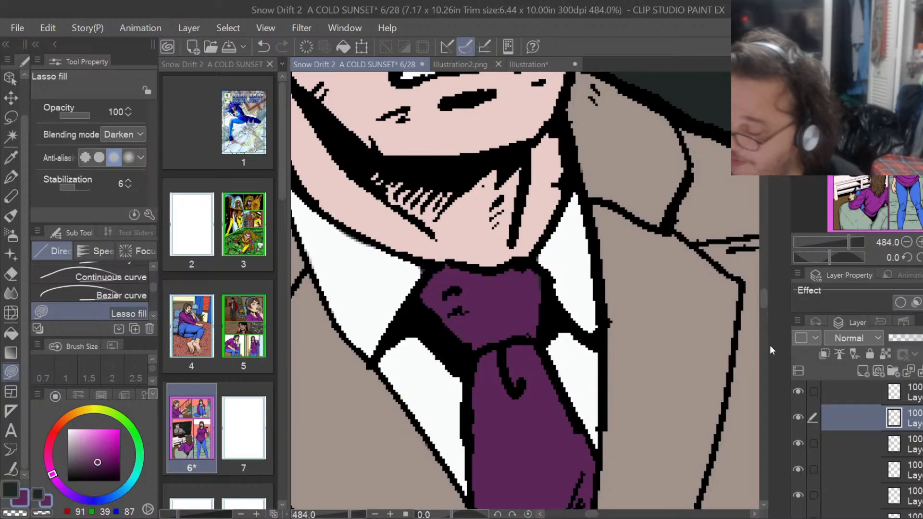
drag(765, 301, 765, 318)
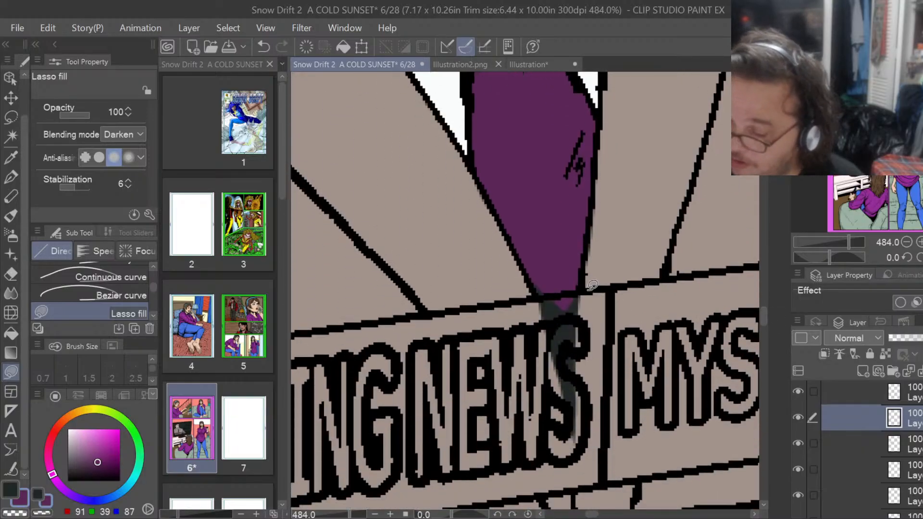
mouse_move(584, 283)
mouse_down()
mouse_move(571, 440)
mouse_move(550, 357)
mouse_move(582, 278)
mouse_up()
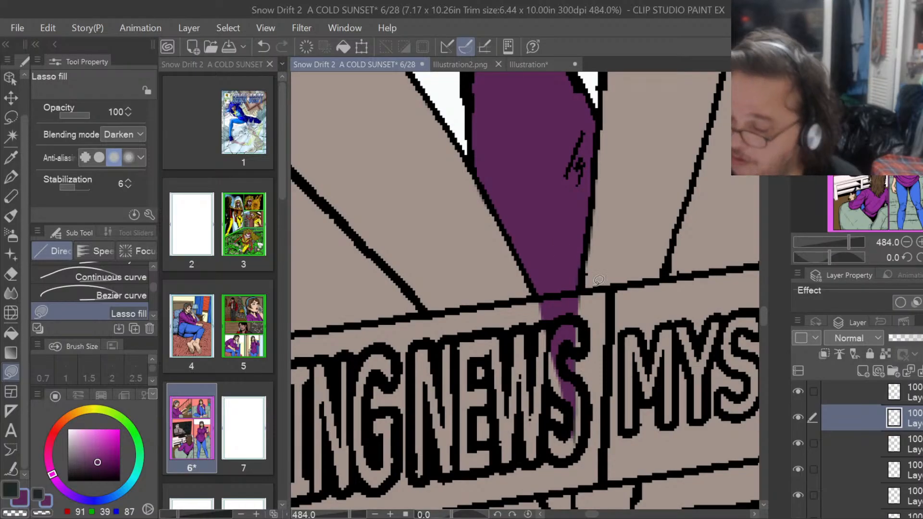
Identify the newscaster's white shirt layer by toggling layer visibility, and select that layer for coloring.
drag(763, 319, 764, 314)
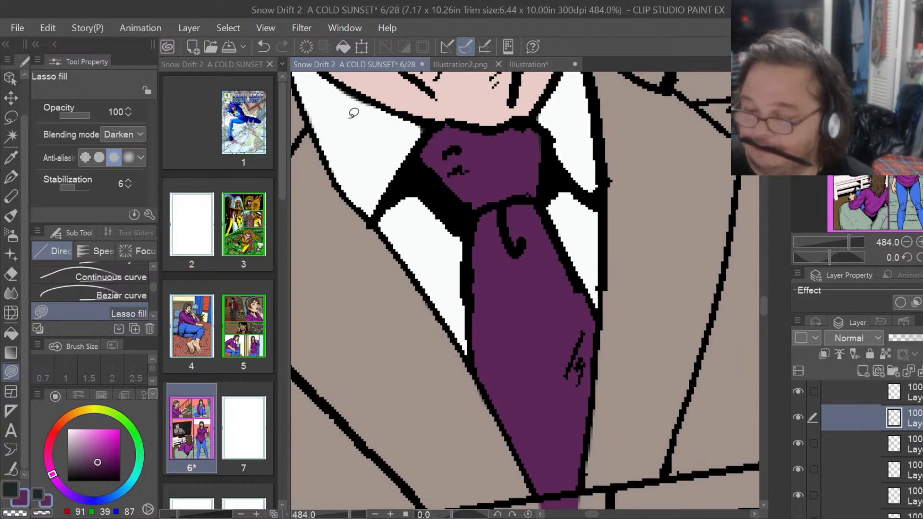
scroll(400, 122, up, 2)
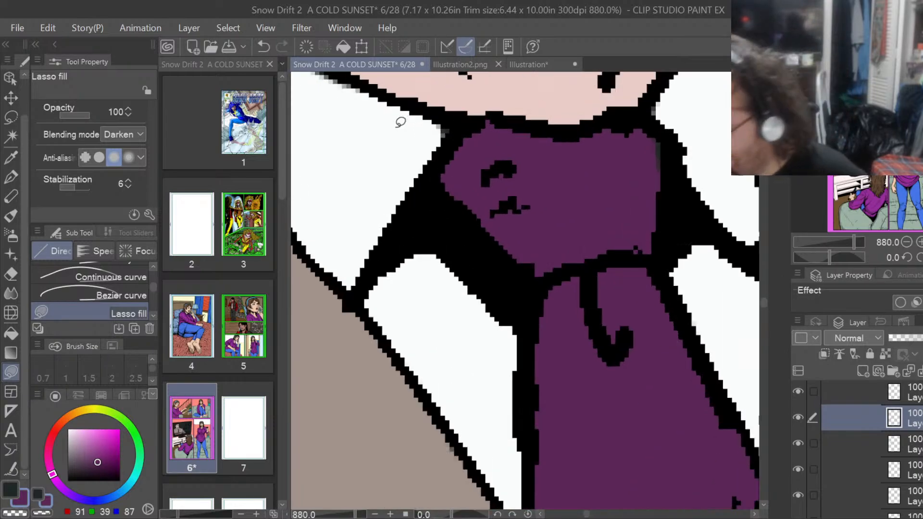
scroll(855, 432, down, 2)
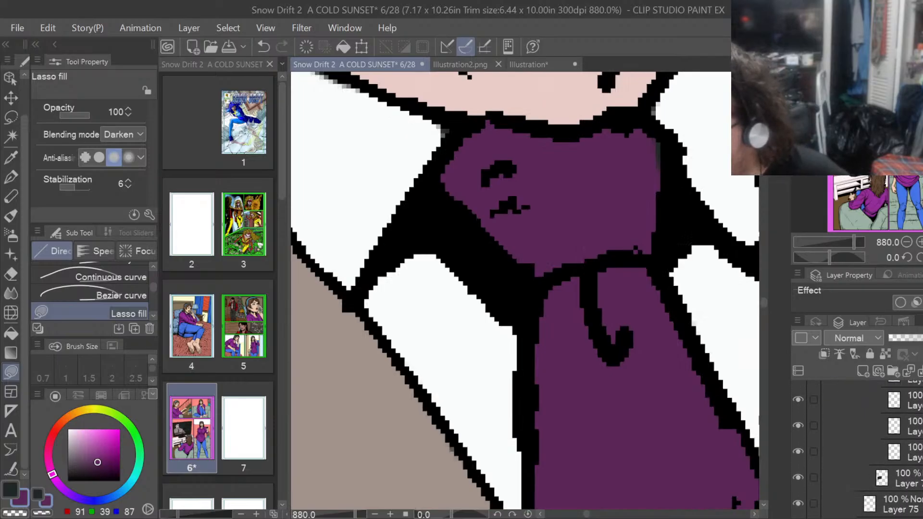
click(812, 447)
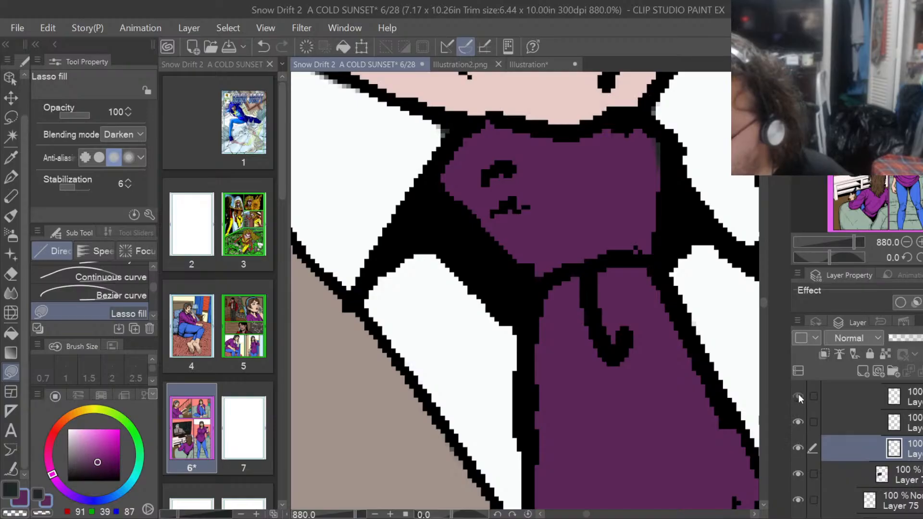
click(899, 391)
scroll(809, 457, up, 3)
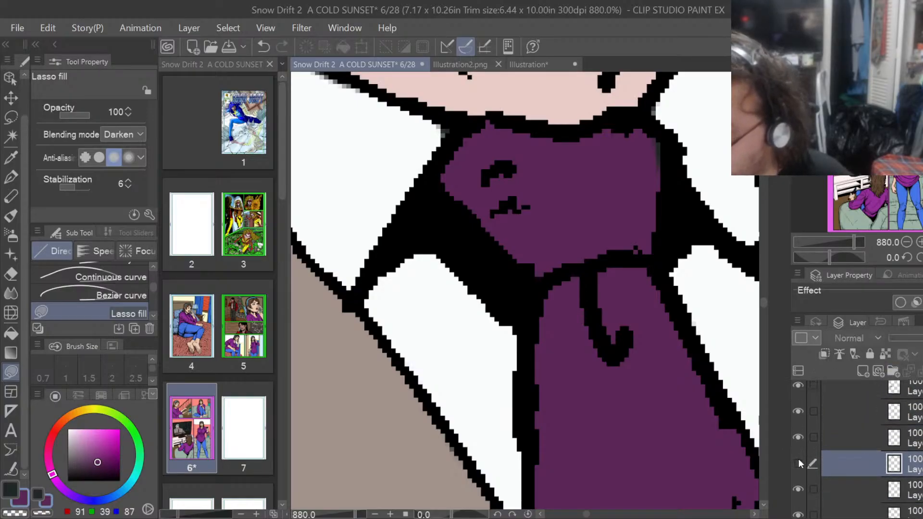
click(797, 433)
click(798, 434)
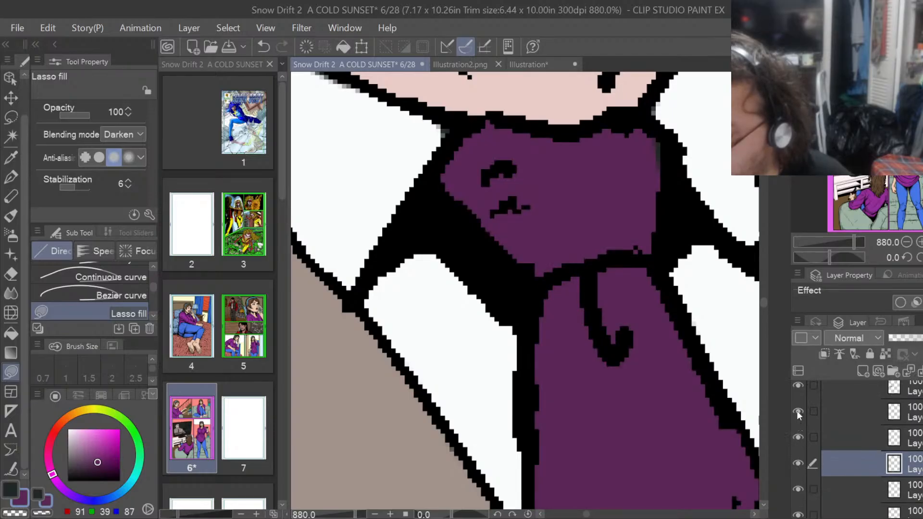
click(798, 410)
click(799, 408)
click(855, 404)
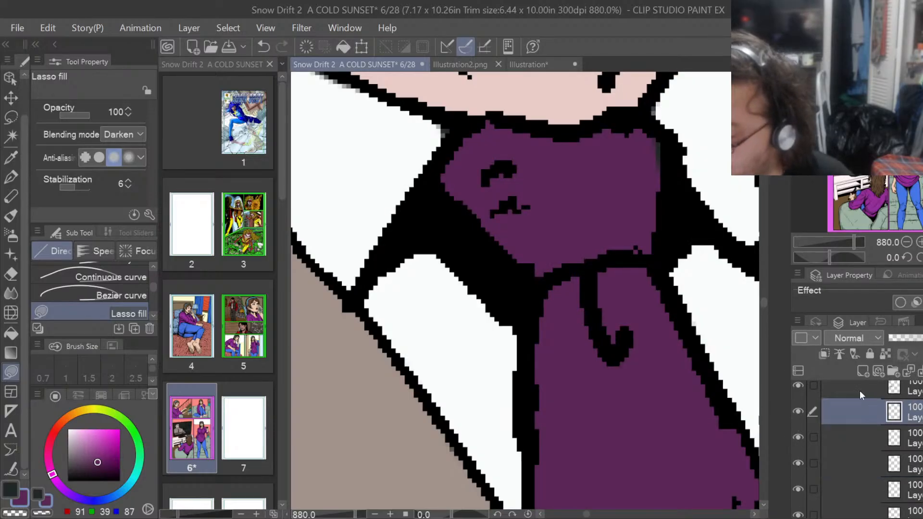
Sample the shirt's off-white (RGB 250, 252, 252) and lasso-fill the gaps at the collar's inner corners beside the tie knot.
key(i)
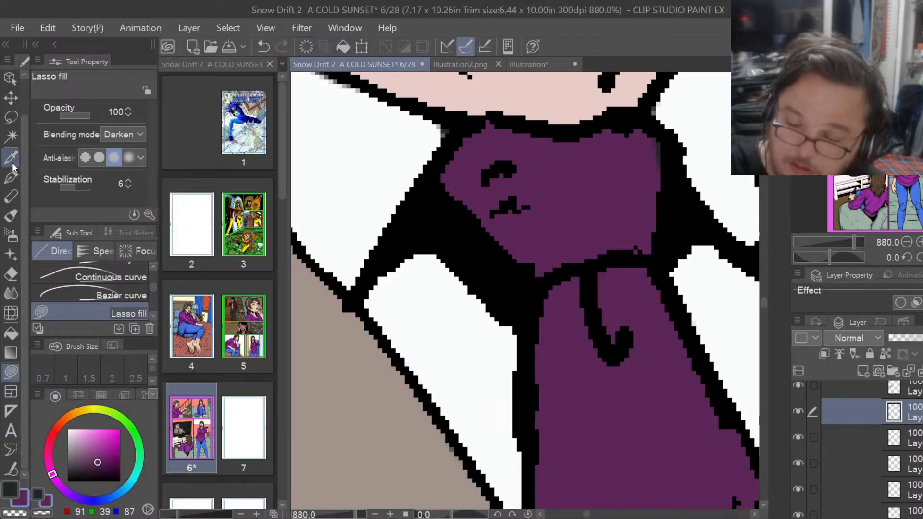
click(302, 164)
key(u)
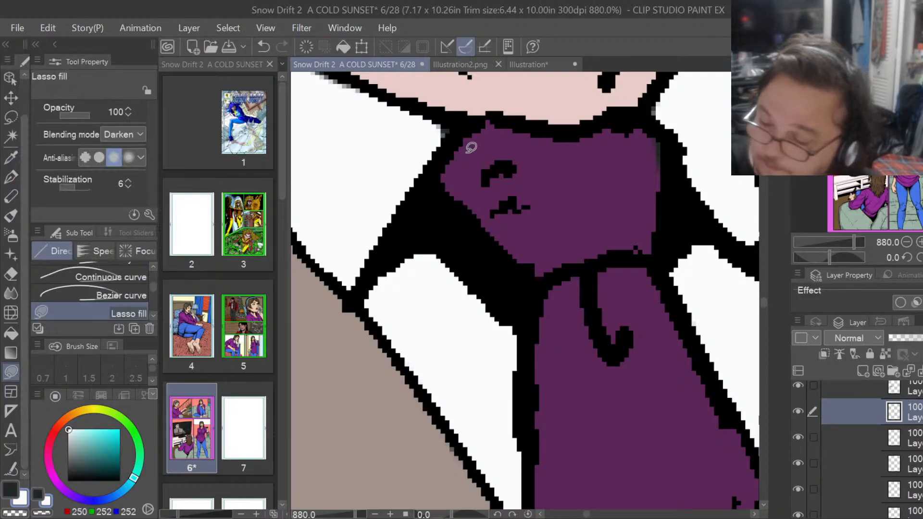
mouse_move(437, 152)
mouse_down()
mouse_move(456, 139)
mouse_move(440, 132)
mouse_up()
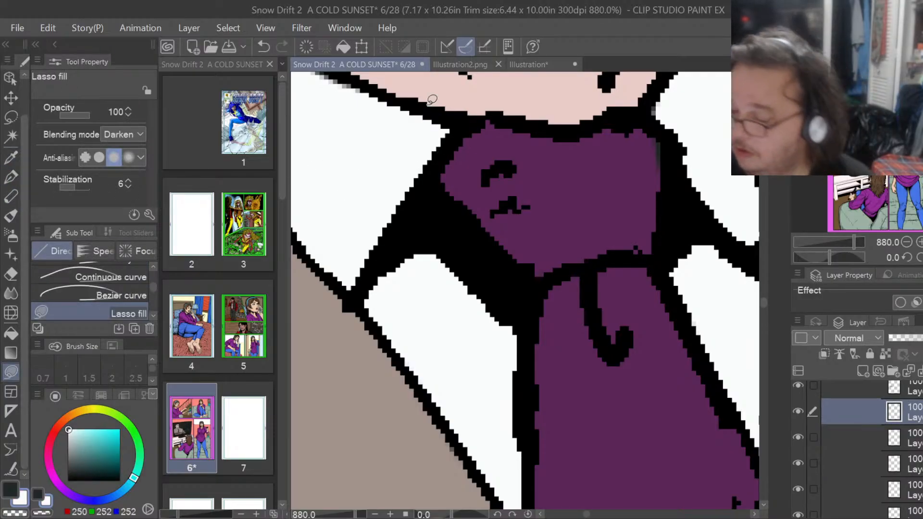
mouse_move(662, 128)
mouse_down()
mouse_move(647, 113)
mouse_move(677, 81)
mouse_up()
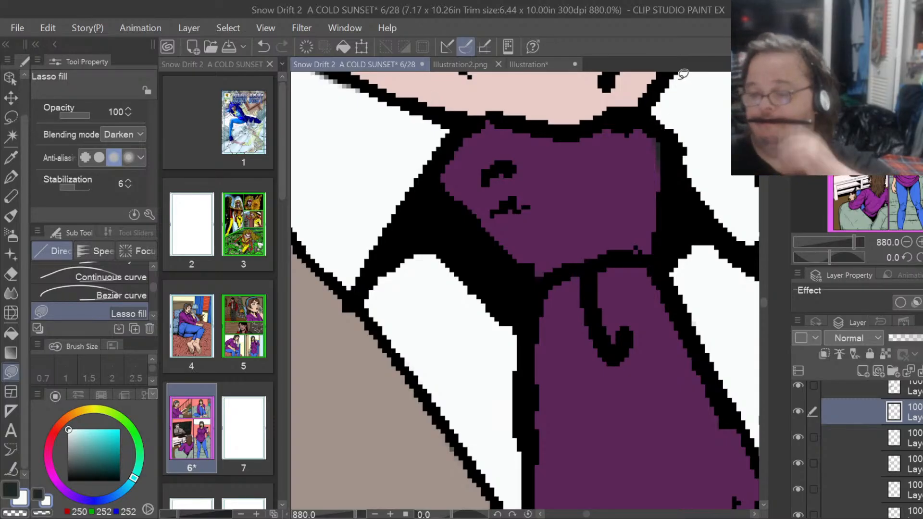
Choose a bright blue (RGB 51, 111, 209) and lasso-fill both of the newscaster's irises.
scroll(683, 74, down, 2)
scroll(677, 80, down, 2)
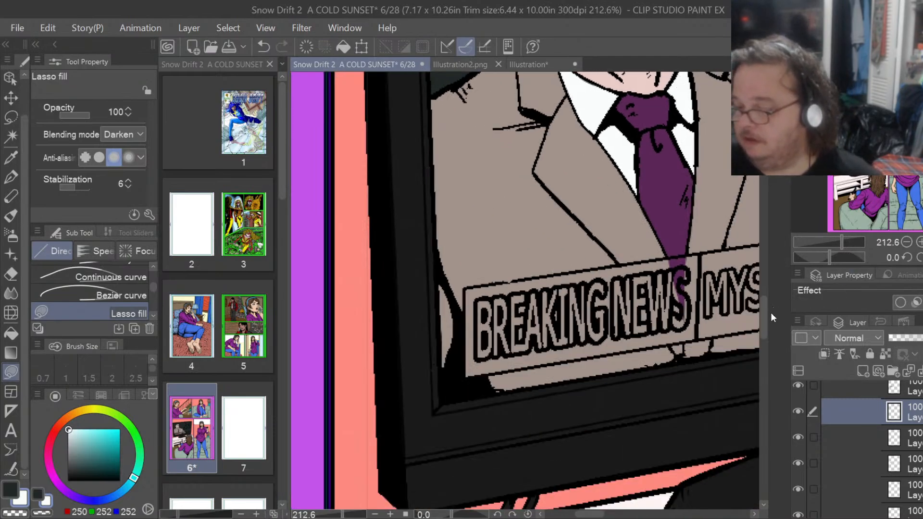
drag(765, 317, 765, 281)
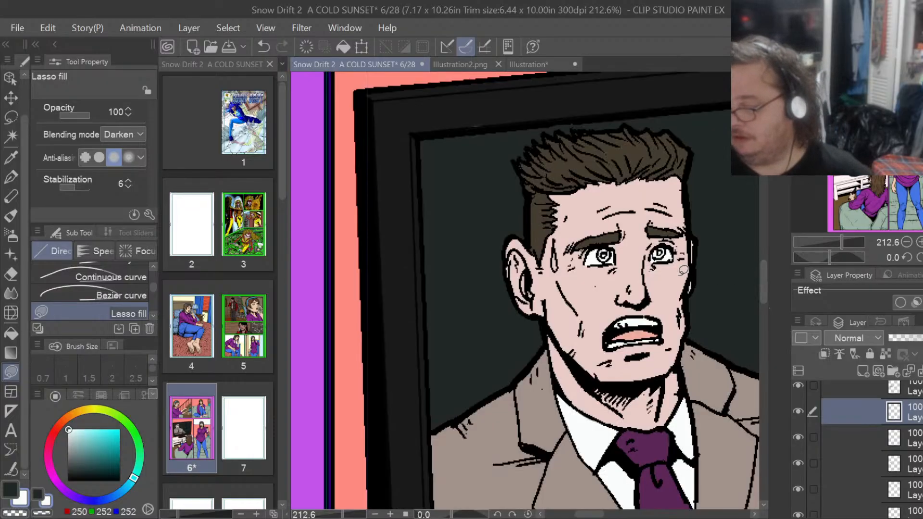
scroll(681, 270, up, 2)
scroll(681, 270, up, 1)
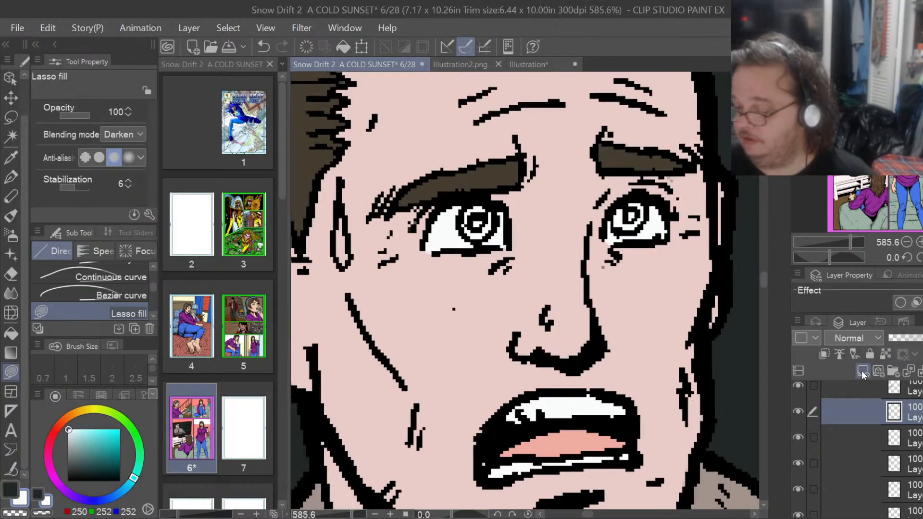
scroll(494, 177, up, 1)
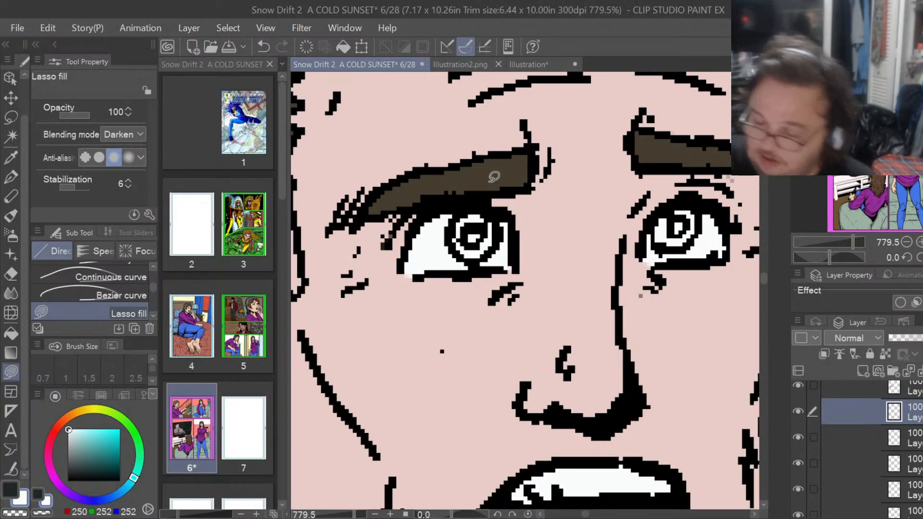
click(99, 465)
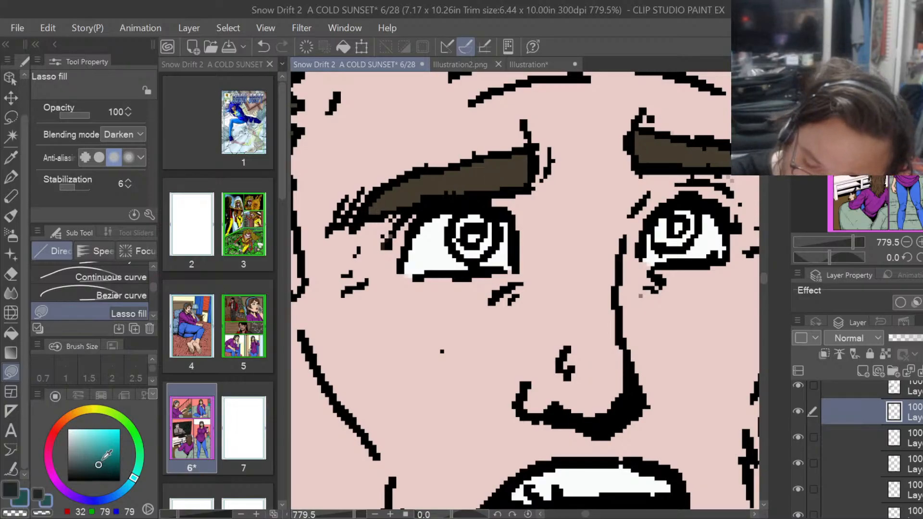
click(113, 495)
click(100, 462)
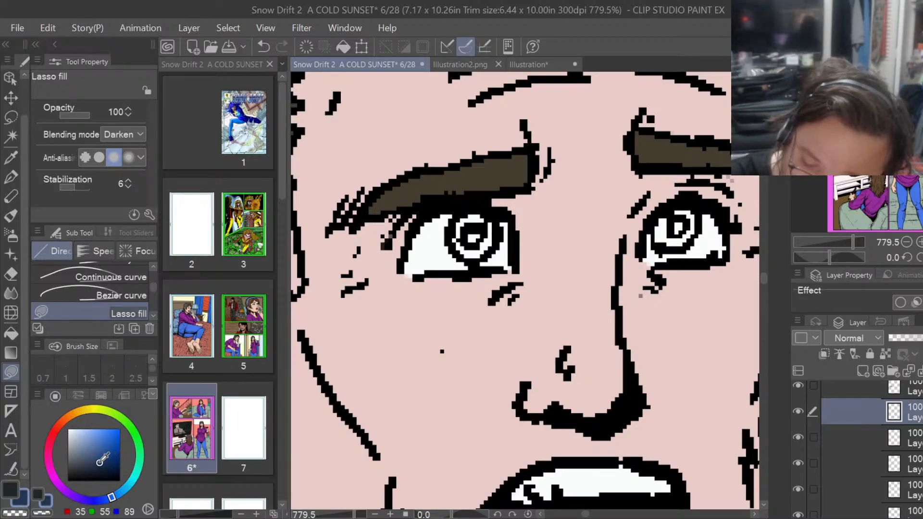
drag(100, 462, 107, 439)
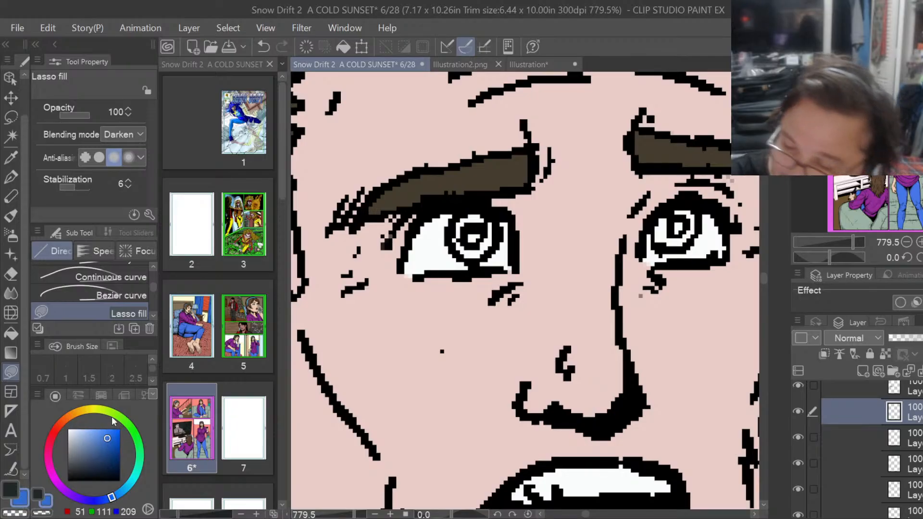
mouse_move(476, 214)
mouse_down()
mouse_move(452, 226)
mouse_move(469, 252)
mouse_move(497, 250)
mouse_move(507, 216)
mouse_move(476, 211)
mouse_up()
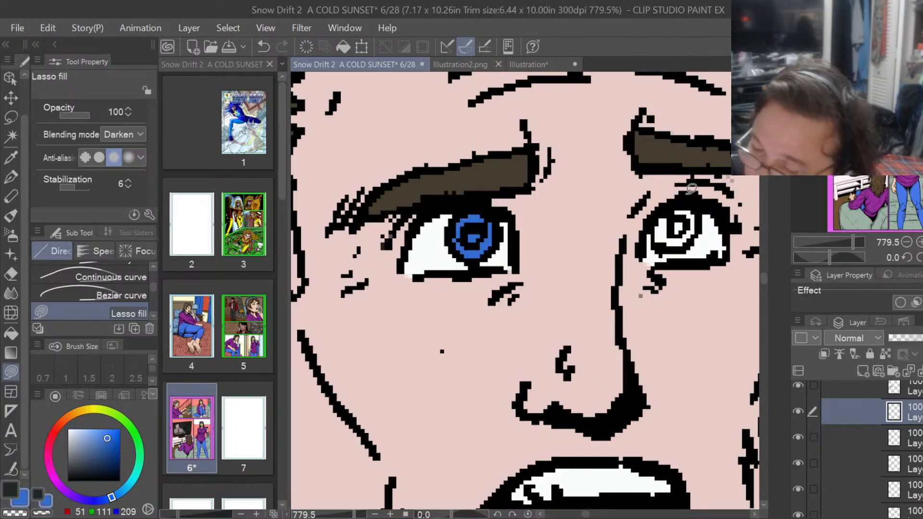
mouse_move(680, 212)
mouse_down()
mouse_move(666, 212)
mouse_move(656, 241)
mouse_move(690, 243)
mouse_move(703, 210)
mouse_move(695, 208)
mouse_up()
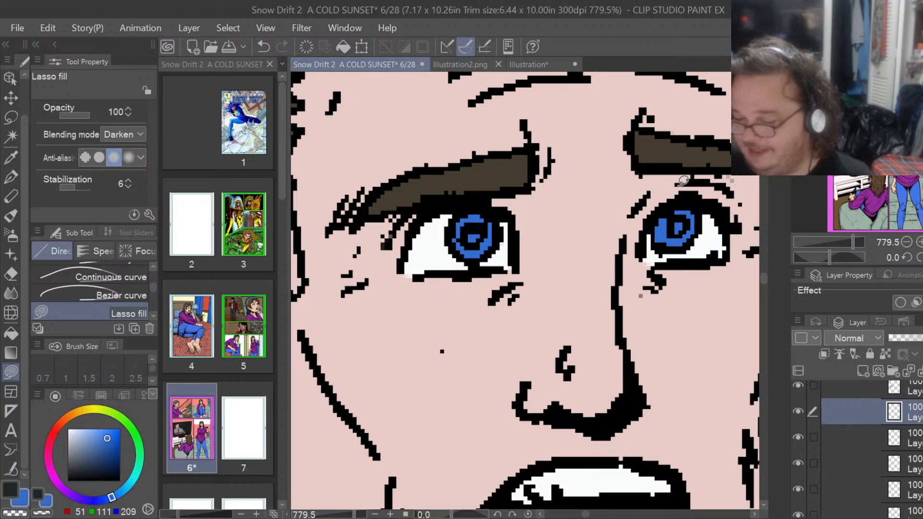
Choose a pale blue (RGB 209, 225, 251) and lasso-fill the sweat drop beside the newscaster's temple.
scroll(684, 181, down, 2)
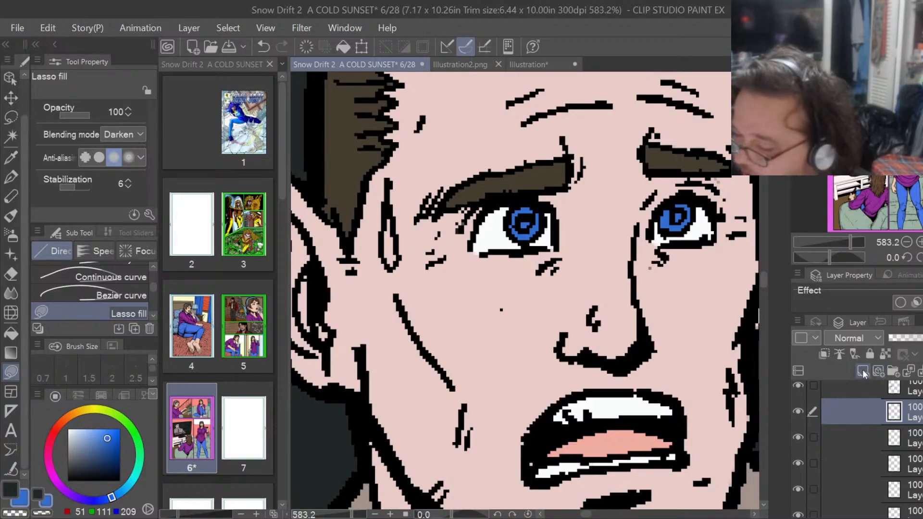
click(89, 431)
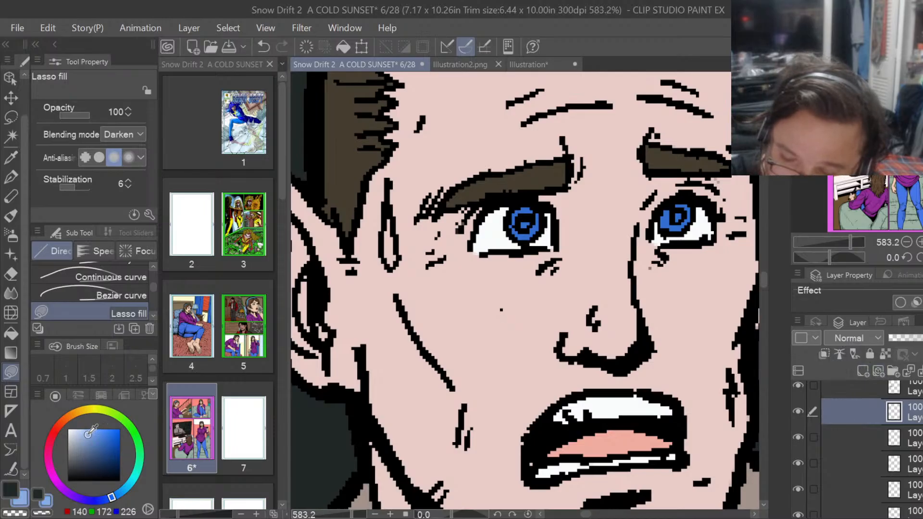
drag(89, 432, 76, 429)
mouse_move(393, 227)
mouse_down()
mouse_move(388, 212)
mouse_move(380, 248)
mouse_move(391, 260)
mouse_move(401, 255)
mouse_move(390, 199)
mouse_up()
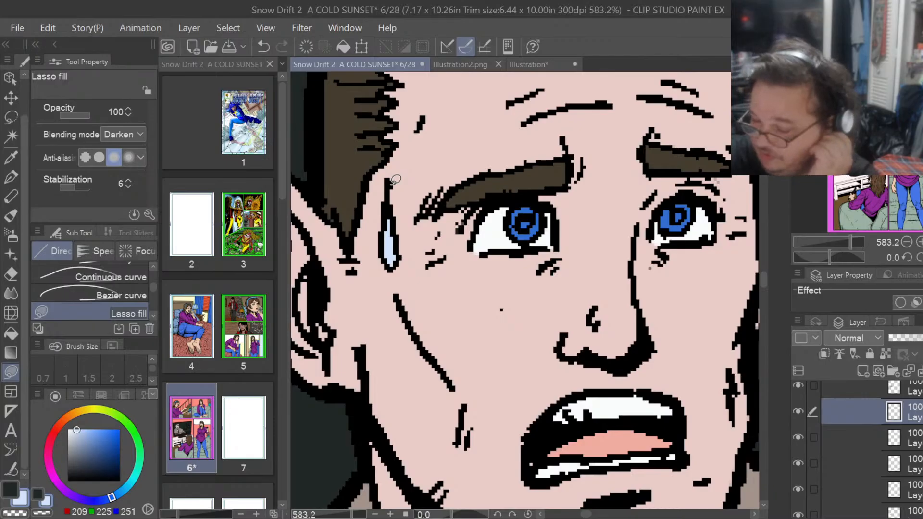
Collapse the newscaster's layer folder and add a new raster layer inside the scene folder above it.
scroll(395, 179, down, 6)
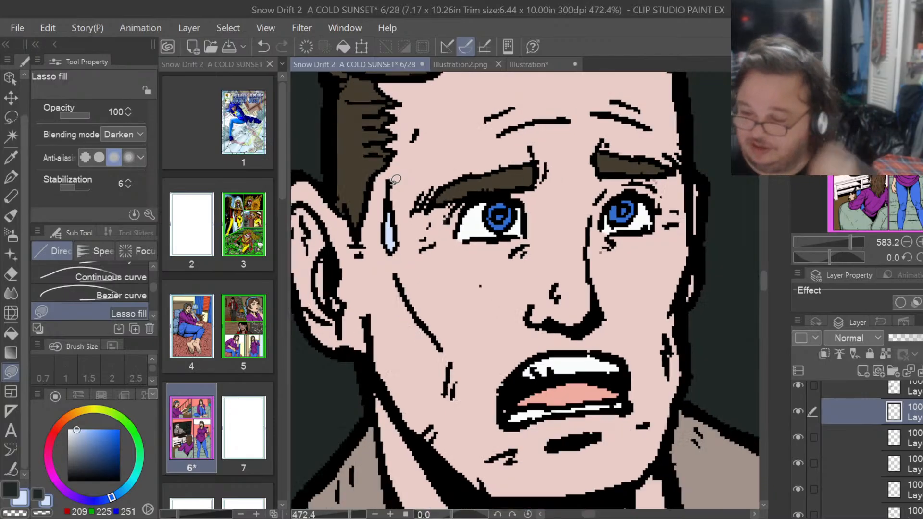
scroll(395, 180, down, 3)
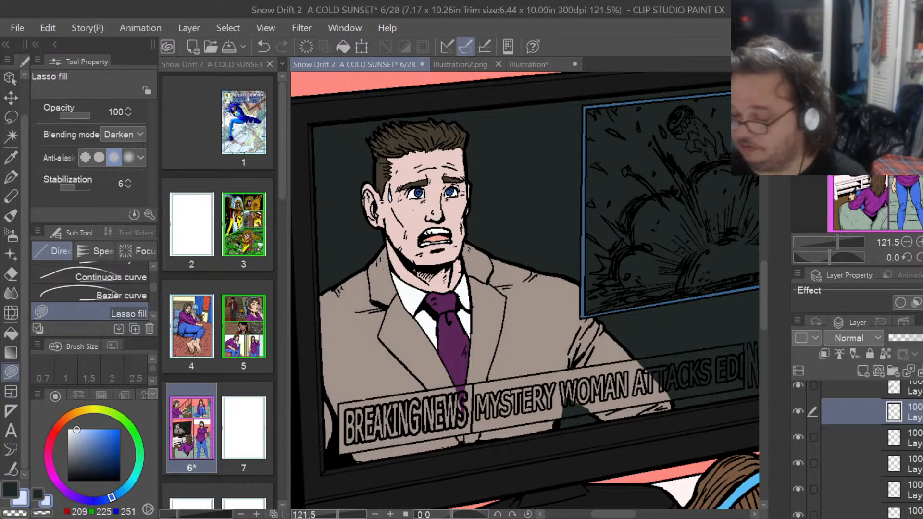
drag(613, 514, 627, 514)
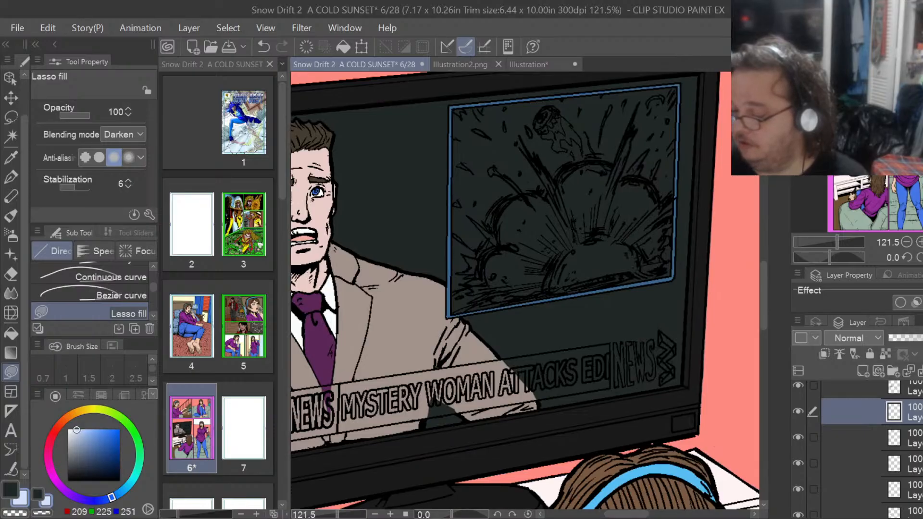
scroll(855, 450, up, 3)
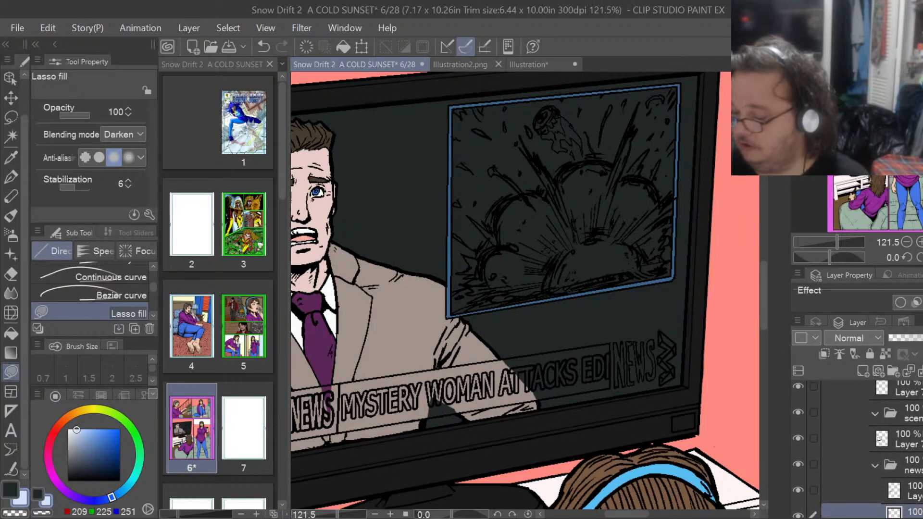
click(873, 467)
click(895, 413)
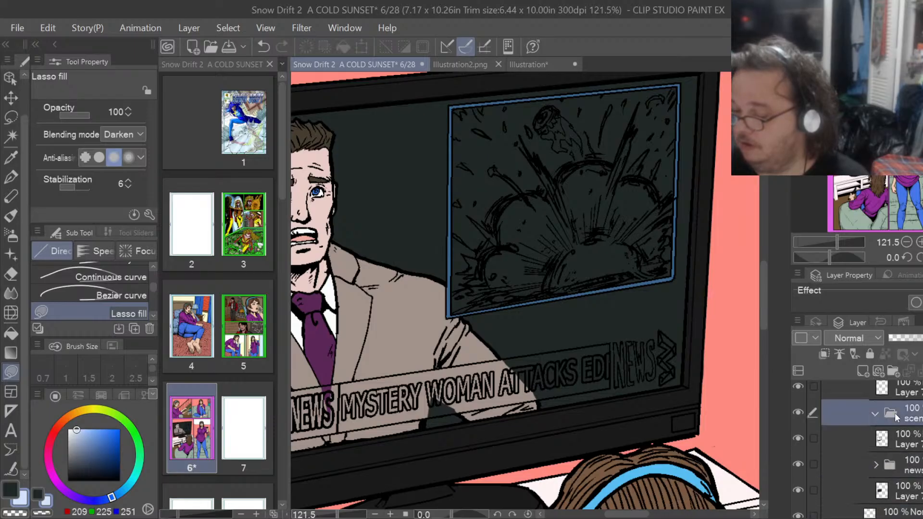
click(858, 373)
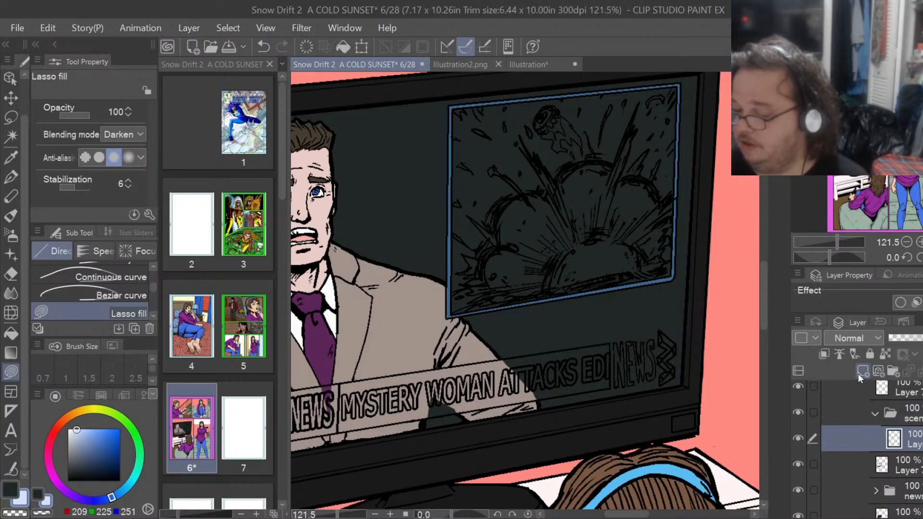
Choose a muted blue (RGB 120, 148, 194) as the drawing color for the explosion inset on the TV screen.
scroll(657, 206, up, 1)
scroll(658, 205, up, 2)
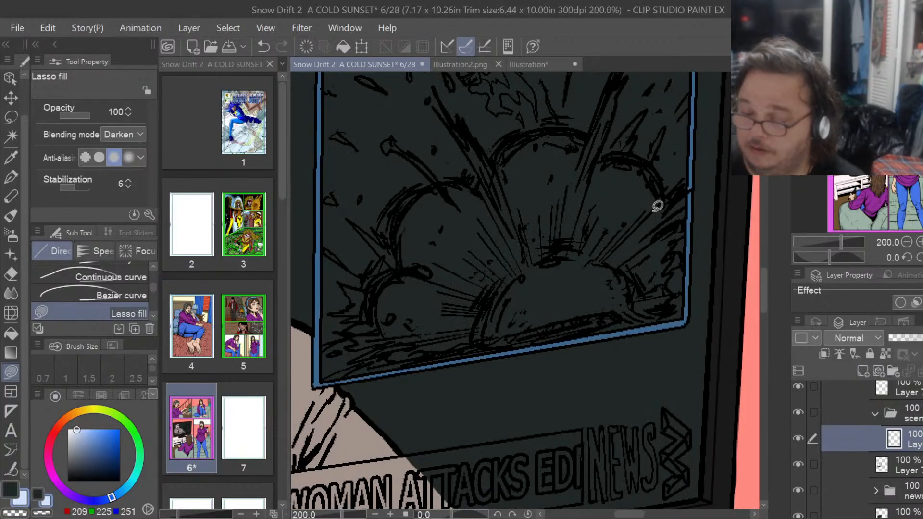
scroll(658, 206, down, 1)
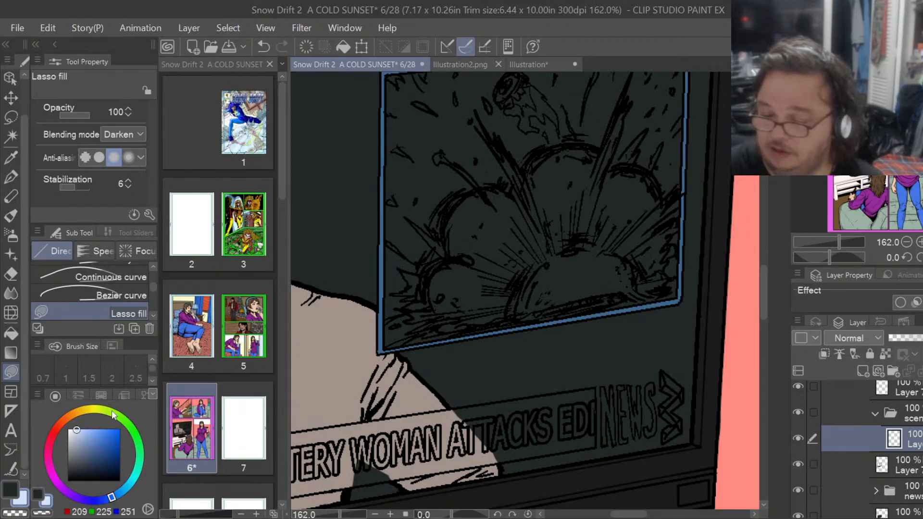
click(88, 440)
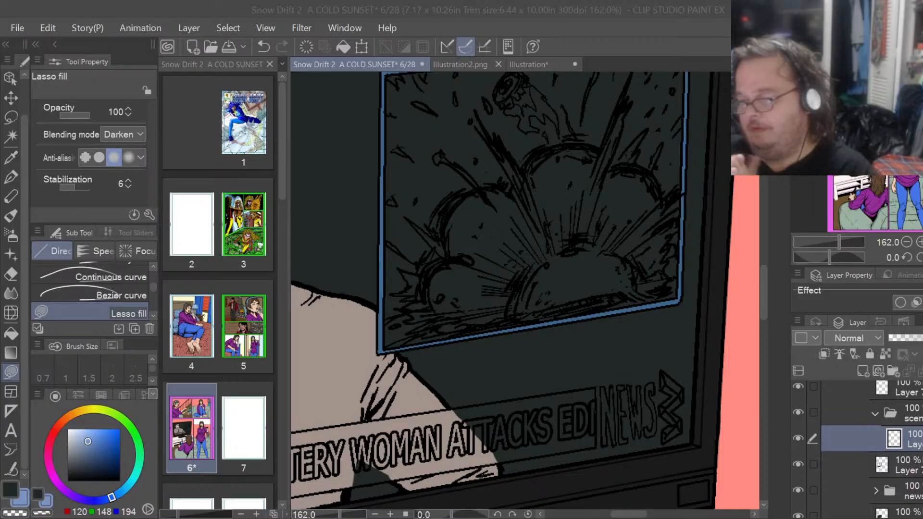
Open the reference comic page Illustration3.png and enlarge its top panel with the city skyline.
drag(922, 208, 718, 200)
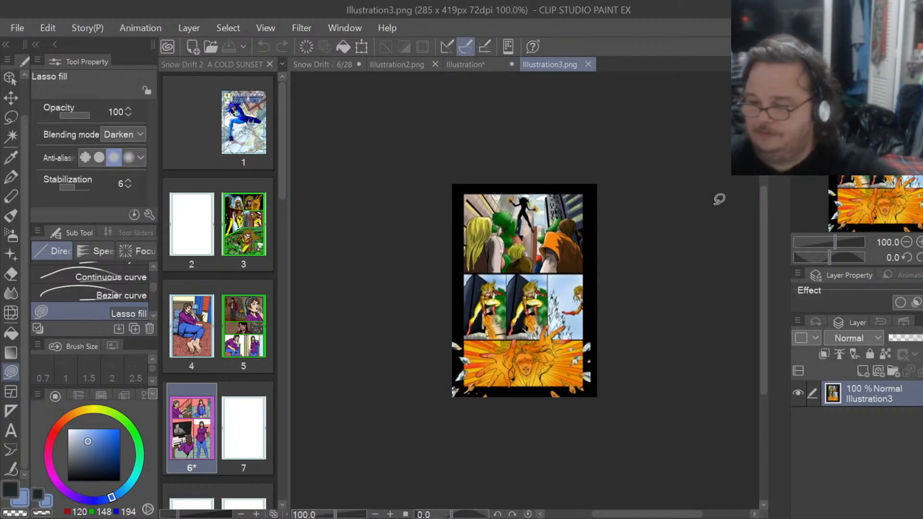
scroll(548, 214, up, 1)
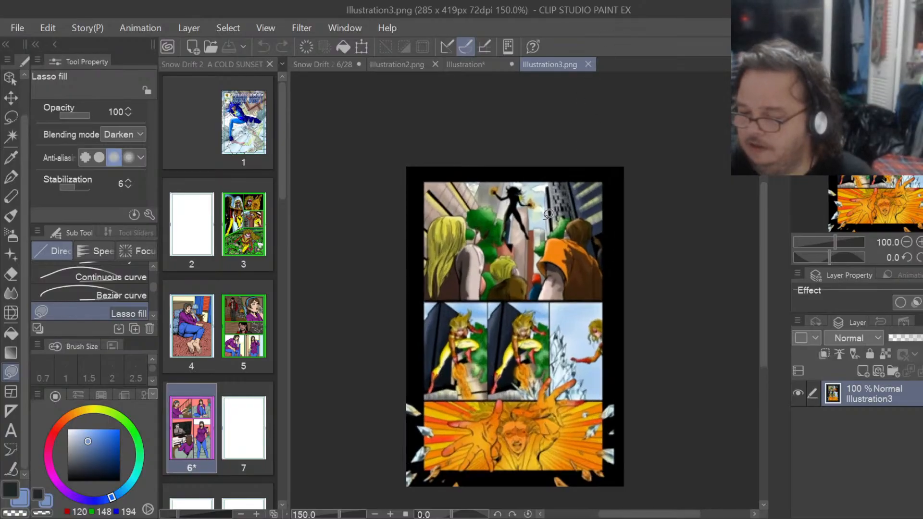
scroll(548, 213, up, 3)
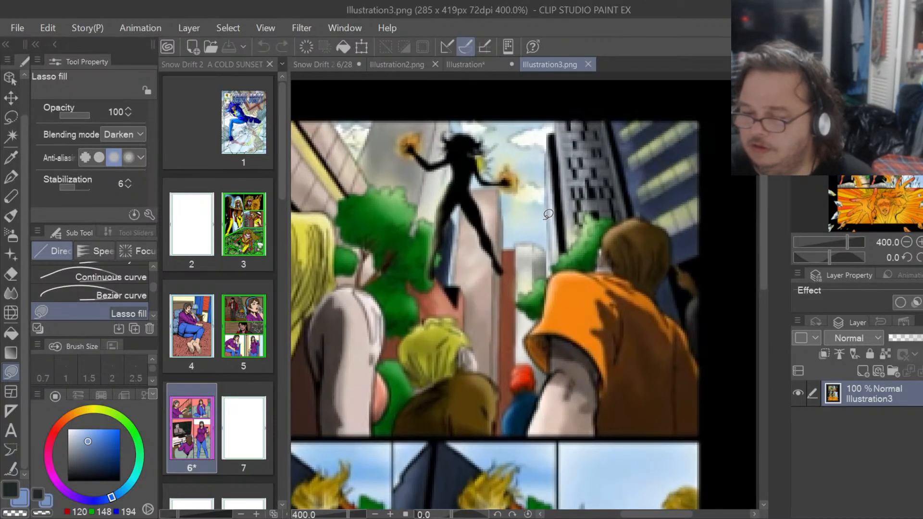
Sample the pale sky blue (RGB 188, 214, 226) from the reference's city skyline and return to comic page 6.
click(11, 158)
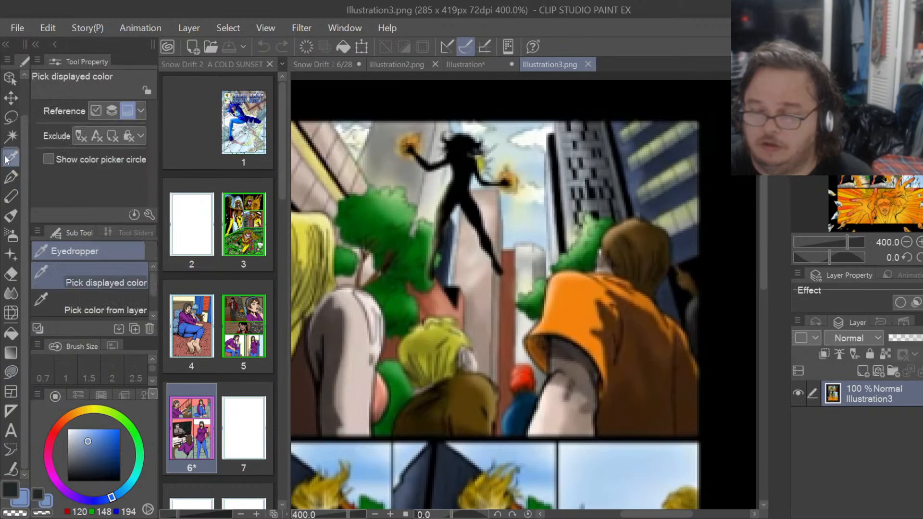
click(515, 123)
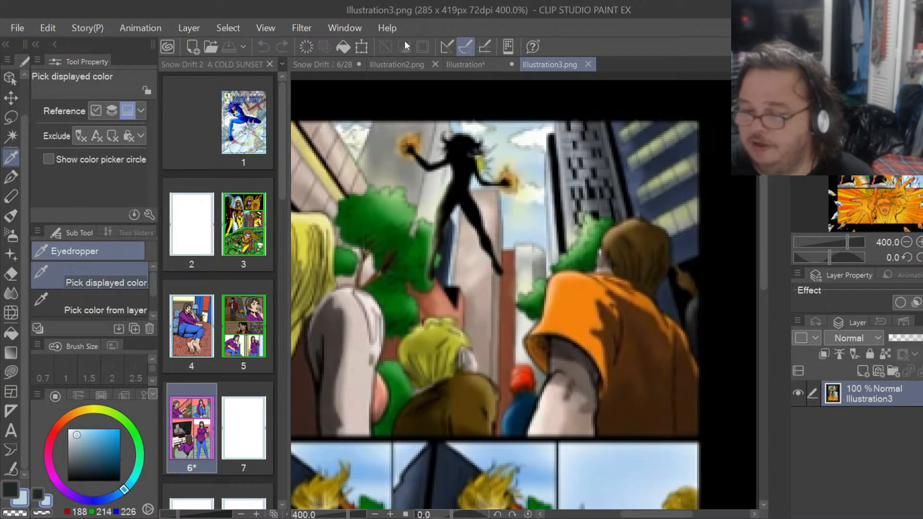
click(331, 63)
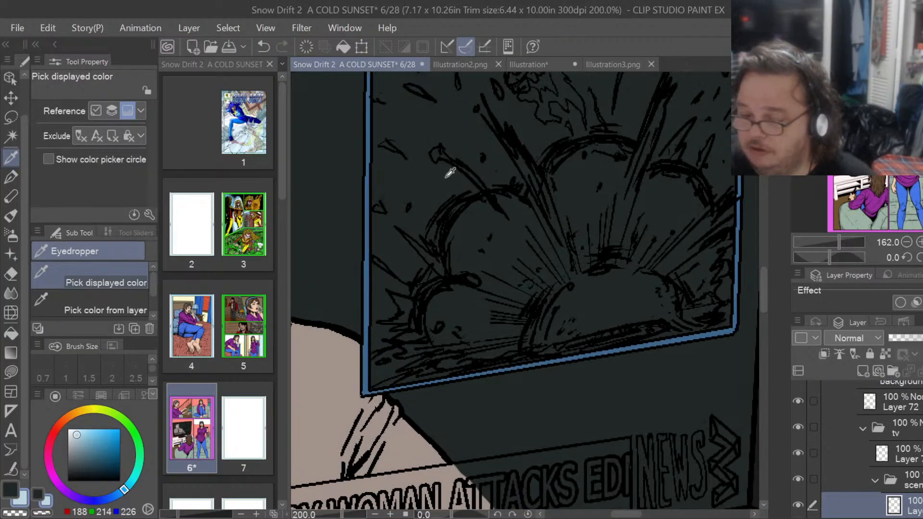
Lasso-fill the whole explosion inset on the TV screen with the pale sky blue, up to its blue frame.
scroll(449, 173, up, 1)
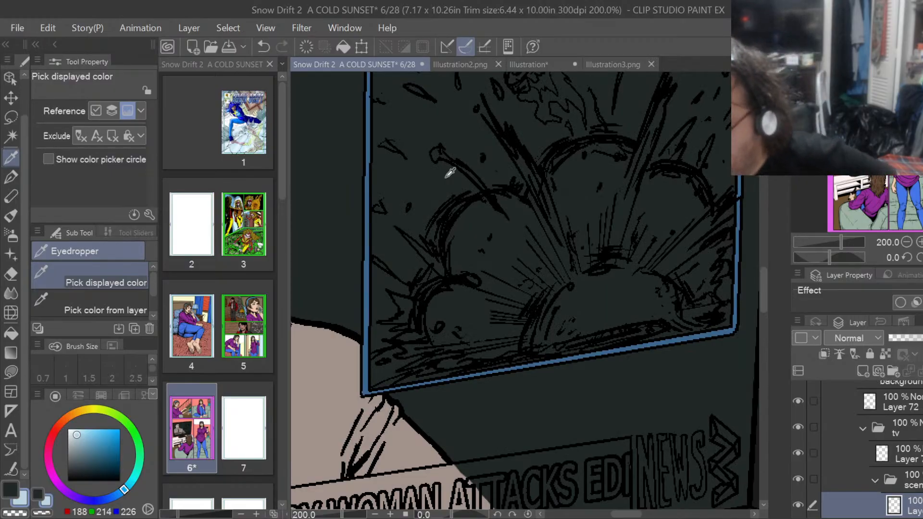
drag(763, 300, 763, 290)
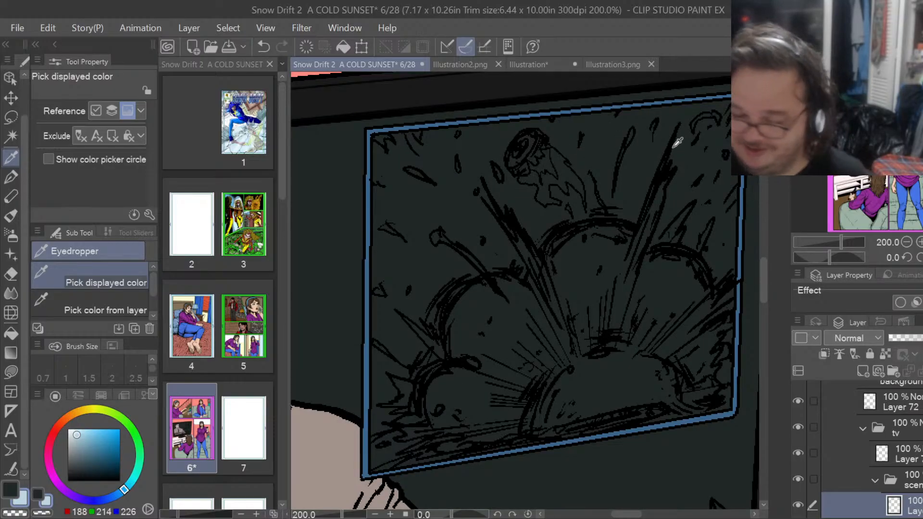
click(10, 372)
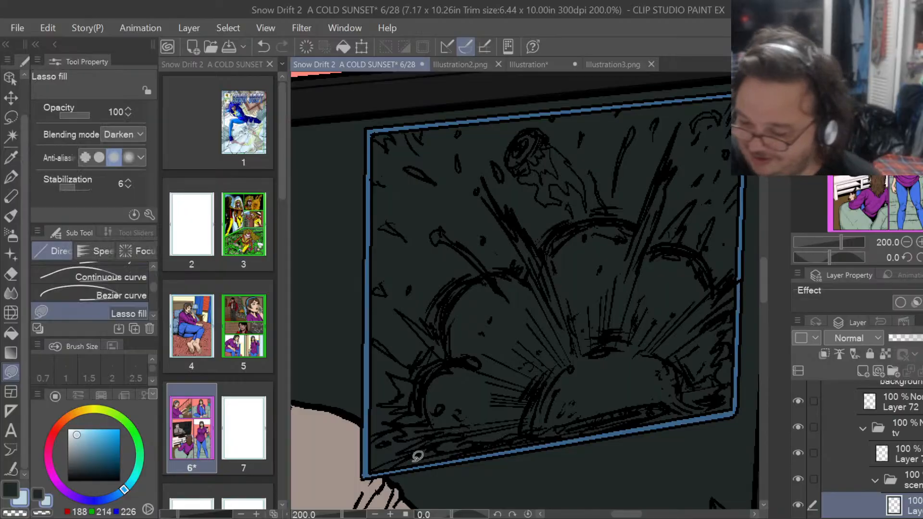
mouse_move(402, 465)
mouse_down()
mouse_move(540, 435)
mouse_move(637, 344)
mouse_move(656, 221)
mouse_move(631, 150)
mouse_move(604, 124)
mouse_move(578, 112)
mouse_move(374, 129)
mouse_move(367, 435)
mouse_move(401, 465)
mouse_up()
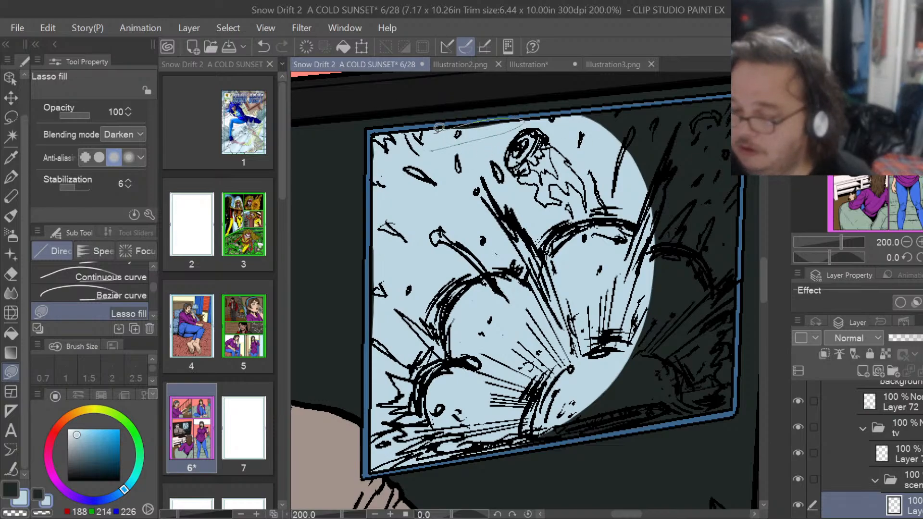
mouse_move(518, 449)
mouse_down()
mouse_move(700, 414)
mouse_move(739, 393)
mouse_move(744, 211)
mouse_move(612, 168)
mouse_up()
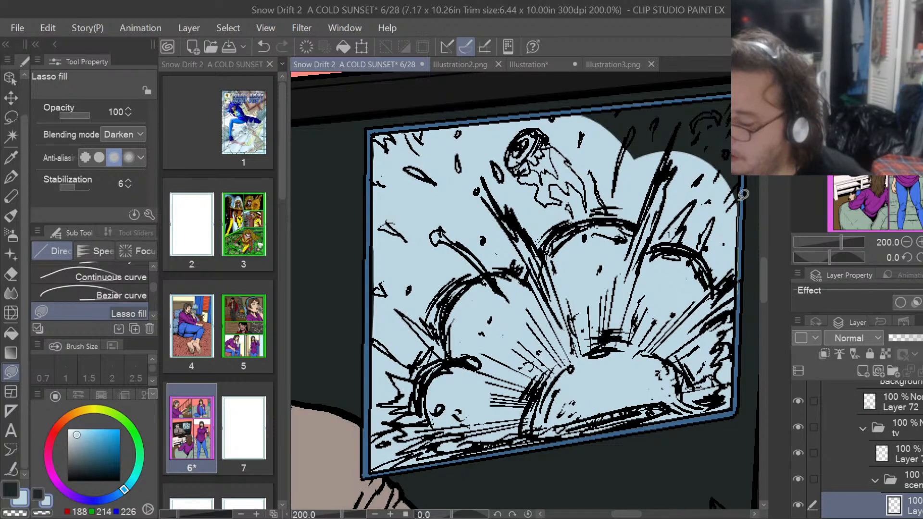
mouse_move(721, 99)
mouse_down()
mouse_move(572, 113)
mouse_move(500, 149)
mouse_up()
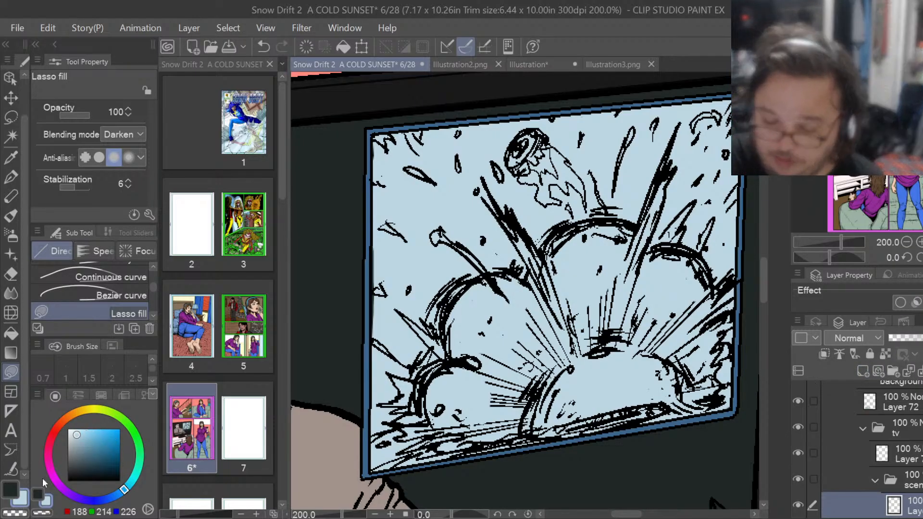
Choose a dark gray (RGB 64, 64, 64) and lasso-fill the ground across the lower part of the explosion inset with a straight horizon.
mouse_move(85, 428)
mouse_down()
mouse_move(62, 477)
mouse_move(69, 465)
mouse_up()
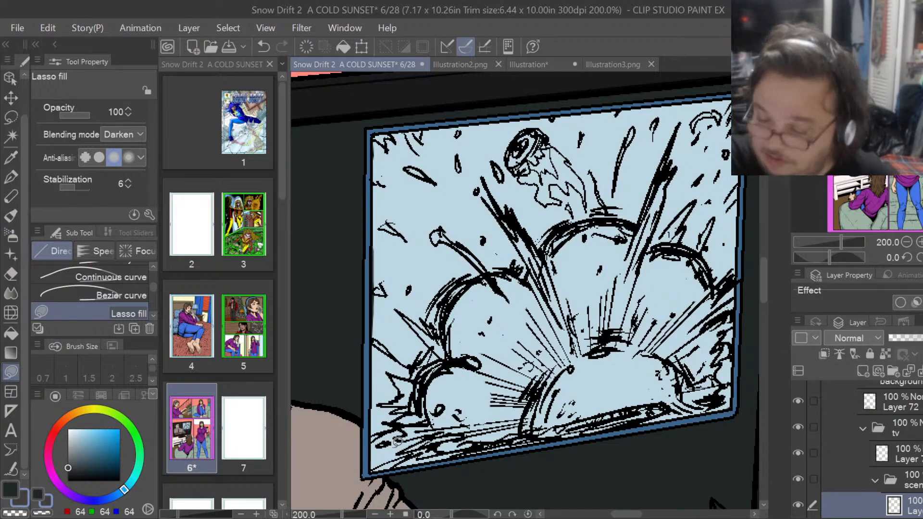
mouse_move(417, 414)
mouse_down()
mouse_move(378, 426)
mouse_move(368, 463)
mouse_move(389, 469)
mouse_move(705, 410)
mouse_move(738, 397)
mouse_move(740, 362)
mouse_move(735, 339)
mouse_move(398, 403)
mouse_up()
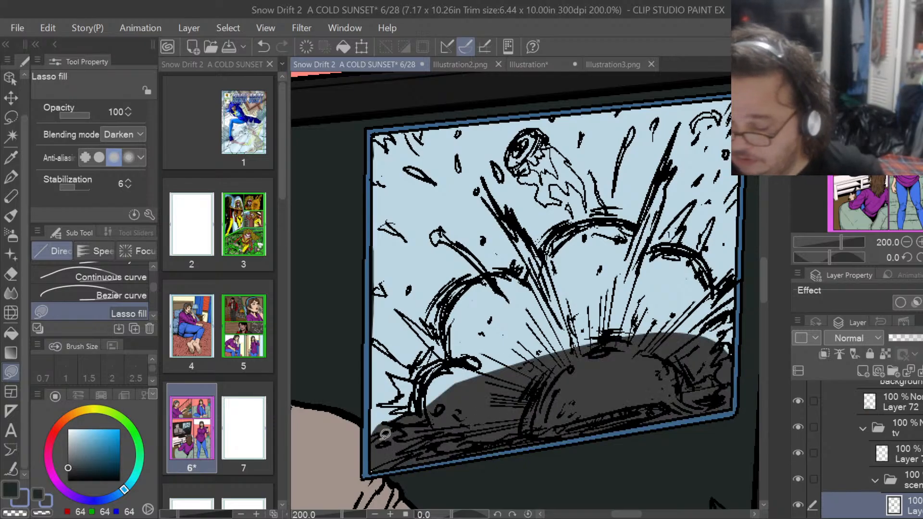
mouse_move(385, 434)
mouse_down()
mouse_move(381, 401)
mouse_move(483, 370)
mouse_move(679, 358)
mouse_up()
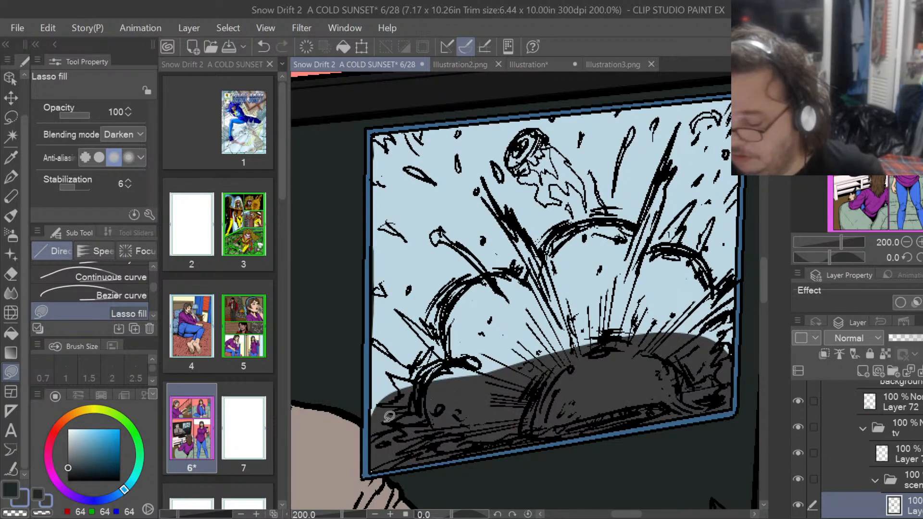
mouse_move(374, 417)
mouse_down()
mouse_move(376, 388)
mouse_move(455, 364)
mouse_move(731, 344)
mouse_up()
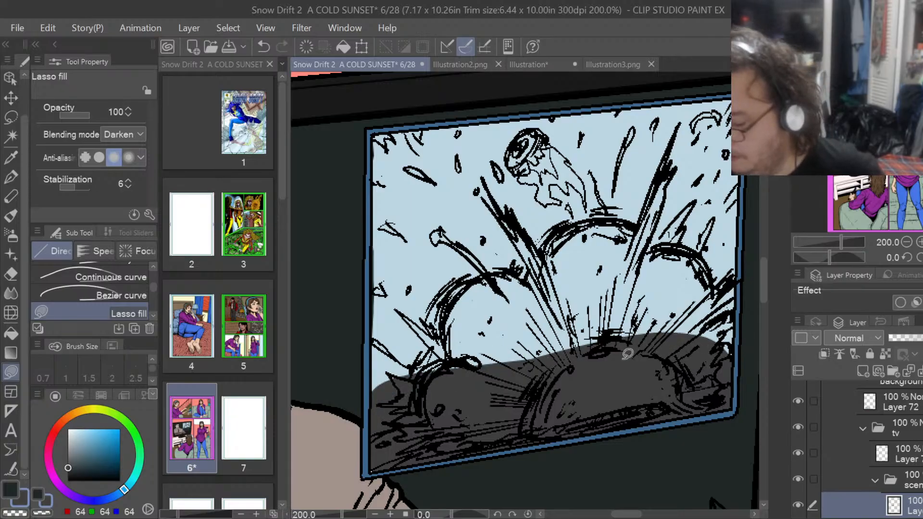
mouse_move(405, 373)
mouse_down()
mouse_move(374, 380)
mouse_move(373, 414)
mouse_move(429, 386)
mouse_move(425, 373)
mouse_move(385, 369)
mouse_move(612, 335)
mouse_move(745, 324)
mouse_move(739, 379)
mouse_up()
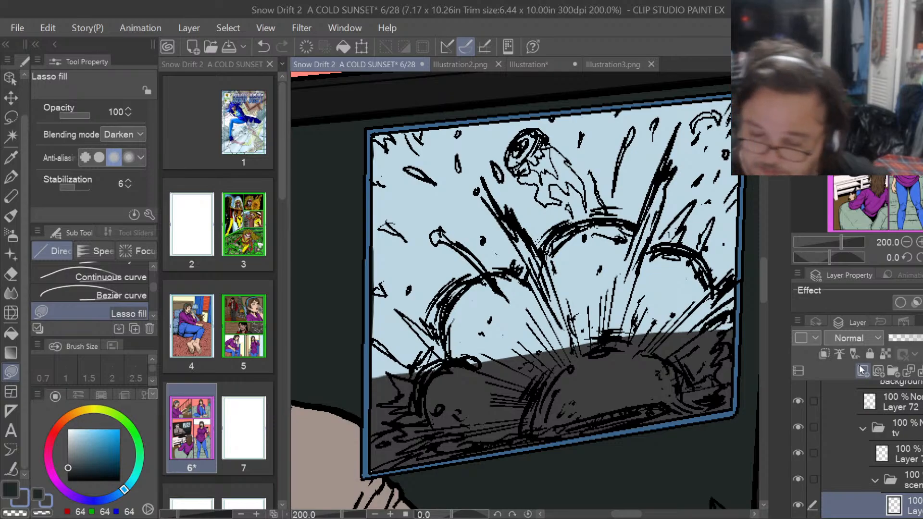
Choose a light gray (RGB 188, 192, 194) and lasso-fill the explosion's smoke clouds and spikes.
click(69, 445)
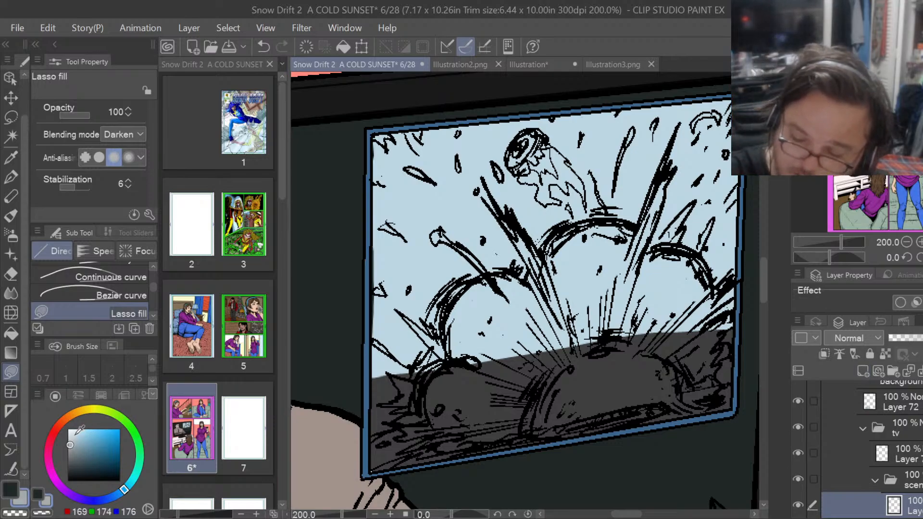
click(70, 441)
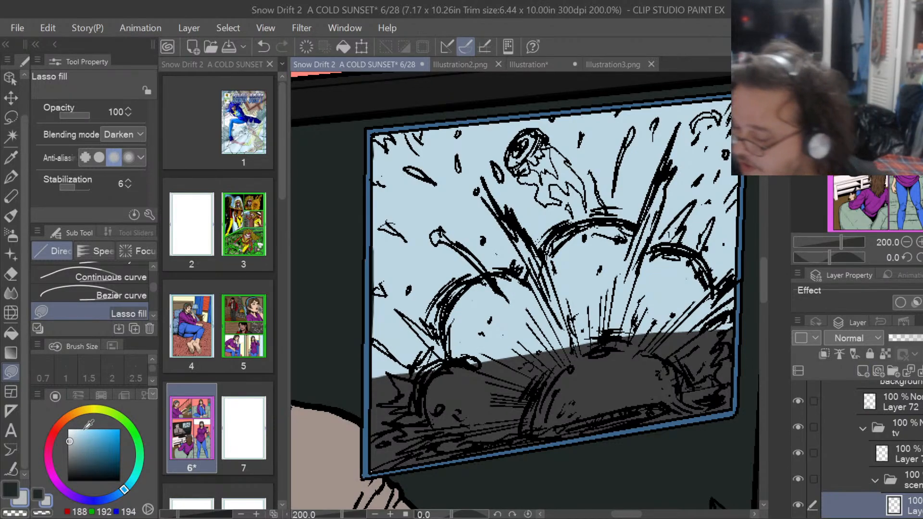
scroll(860, 447, down, 2)
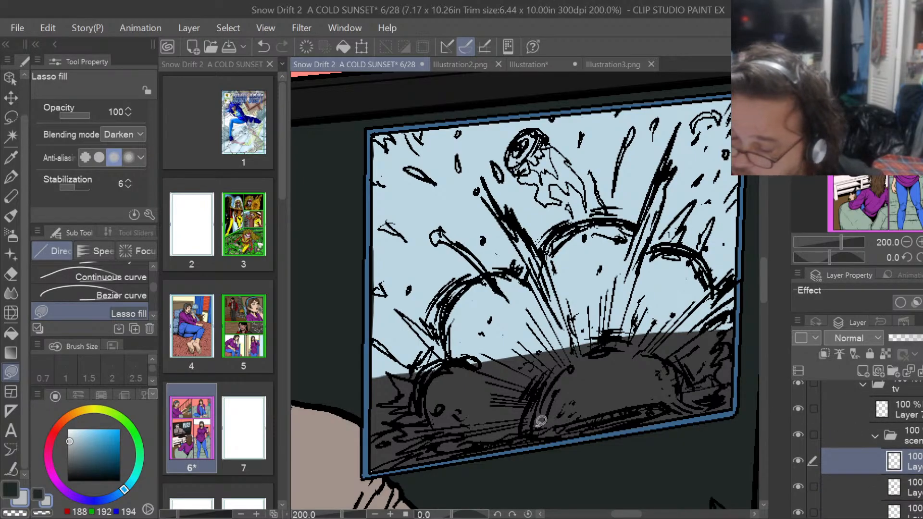
mouse_move(540, 421)
mouse_down()
mouse_move(631, 414)
mouse_move(691, 389)
mouse_move(724, 388)
mouse_move(742, 359)
mouse_move(724, 327)
mouse_move(744, 278)
mouse_move(720, 277)
mouse_move(710, 255)
mouse_move(684, 237)
mouse_move(658, 242)
mouse_move(676, 166)
mouse_move(670, 146)
mouse_move(630, 219)
mouse_move(568, 223)
mouse_move(549, 244)
mouse_move(506, 204)
mouse_move(529, 276)
mouse_move(497, 269)
mouse_move(455, 239)
mouse_move(488, 271)
mouse_move(448, 284)
mouse_move(434, 302)
mouse_move(448, 344)
mouse_move(416, 313)
mouse_move(447, 356)
mouse_move(417, 376)
mouse_move(392, 371)
mouse_move(403, 388)
mouse_move(387, 402)
mouse_move(413, 403)
mouse_move(397, 416)
mouse_move(439, 443)
mouse_move(527, 441)
mouse_move(592, 421)
mouse_up()
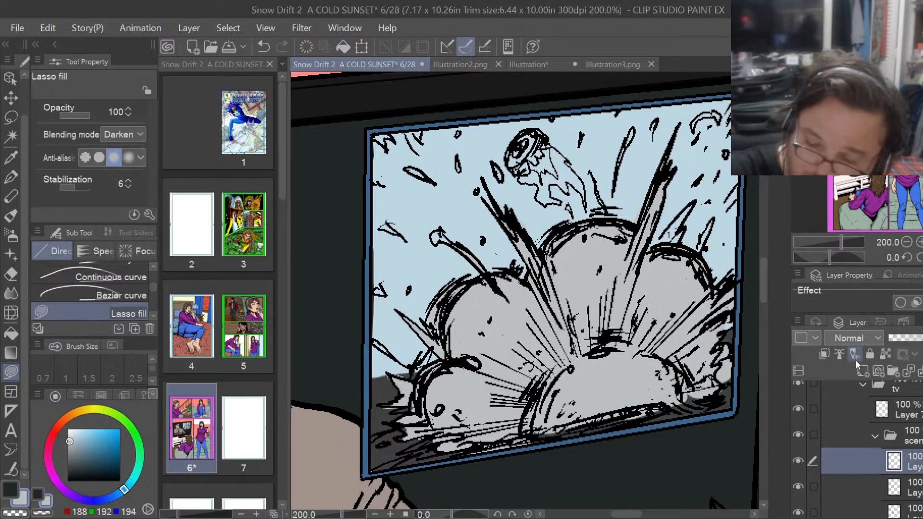
Switch to the dark color (RGB 32, 39, 37) and lasso-fill the round debris flying above the explosion.
key(x)
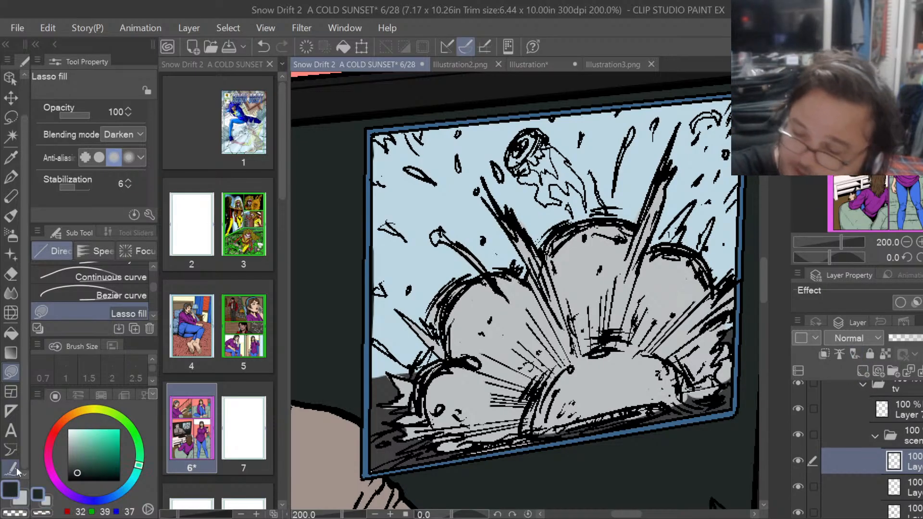
mouse_move(514, 153)
mouse_down()
mouse_move(529, 167)
mouse_move(550, 139)
mouse_move(532, 126)
mouse_move(515, 154)
mouse_move(551, 148)
mouse_move(518, 152)
mouse_move(515, 165)
mouse_move(510, 149)
mouse_move(529, 125)
mouse_up()
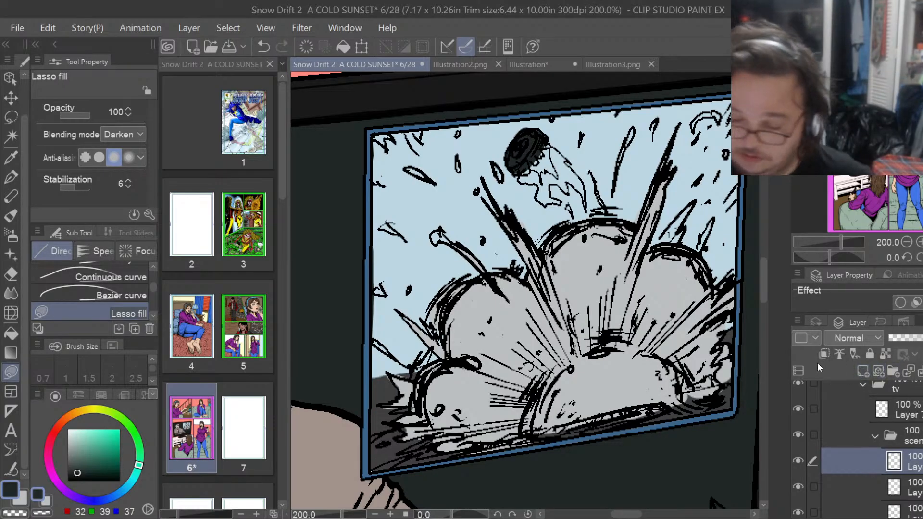
Lasso-fill the flames trailing the flying debris in orange (RGB 214, 133, 17) with a yellow core (RGB 214, 209, 17).
click(83, 411)
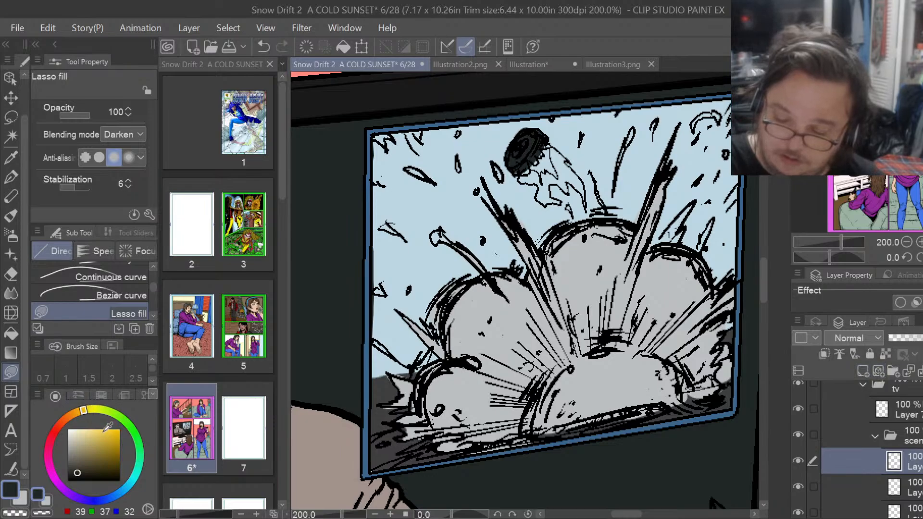
drag(105, 437, 116, 437)
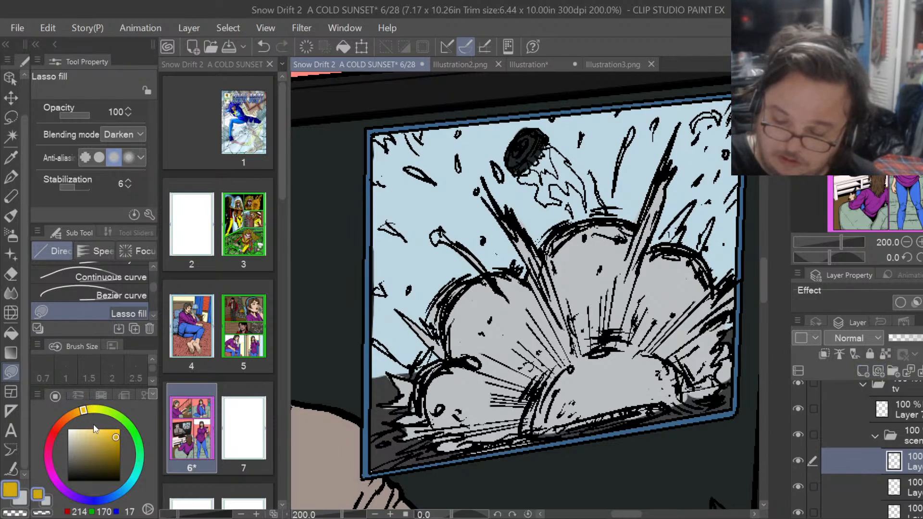
click(75, 414)
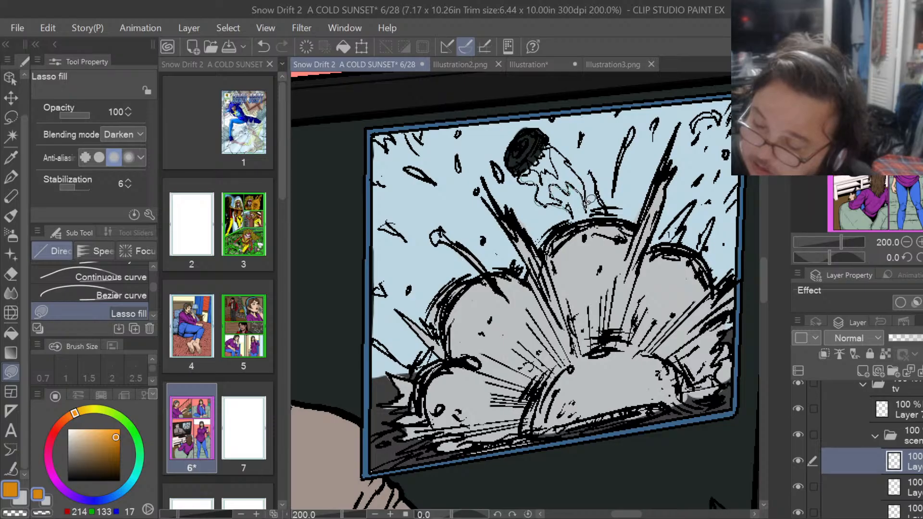
mouse_move(573, 156)
mouse_down()
mouse_move(558, 138)
mouse_move(537, 144)
mouse_move(521, 171)
mouse_move(553, 169)
mouse_up()
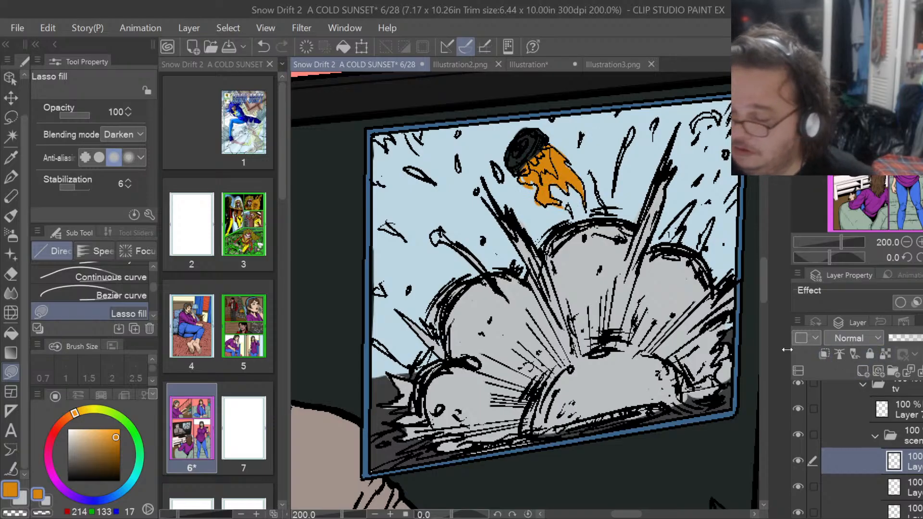
click(94, 414)
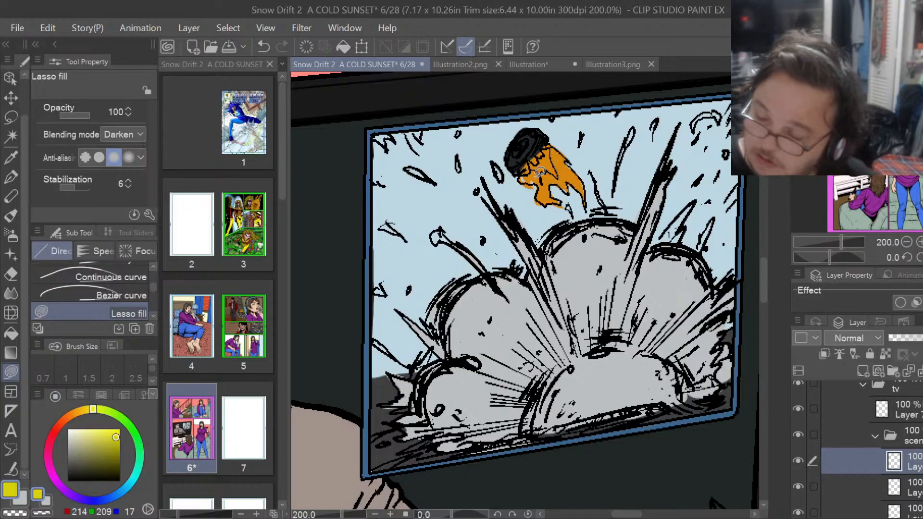
mouse_move(555, 171)
mouse_down()
mouse_move(541, 152)
mouse_move(553, 168)
mouse_up()
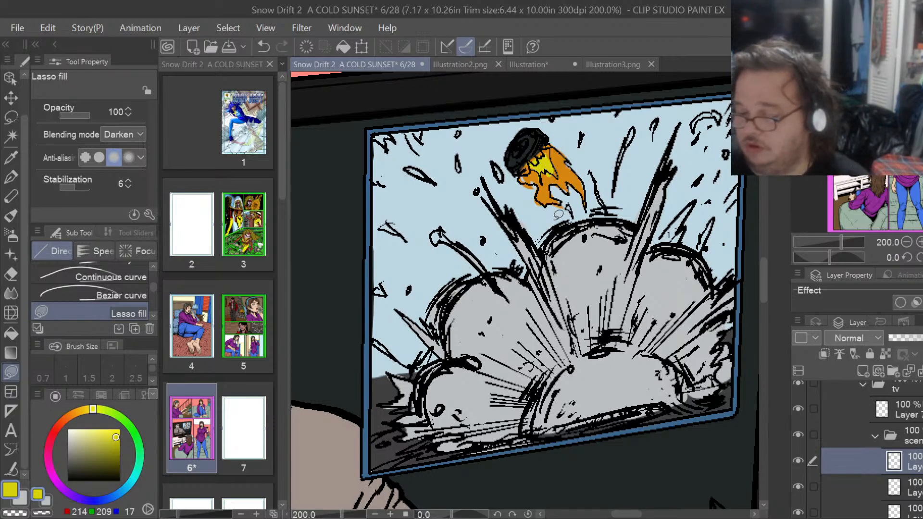
Compare the comic's TV panel with the reference images, examining the blue name banner in the newscast screenshot, and return to the breaking-news banner.
scroll(557, 215, down, 4)
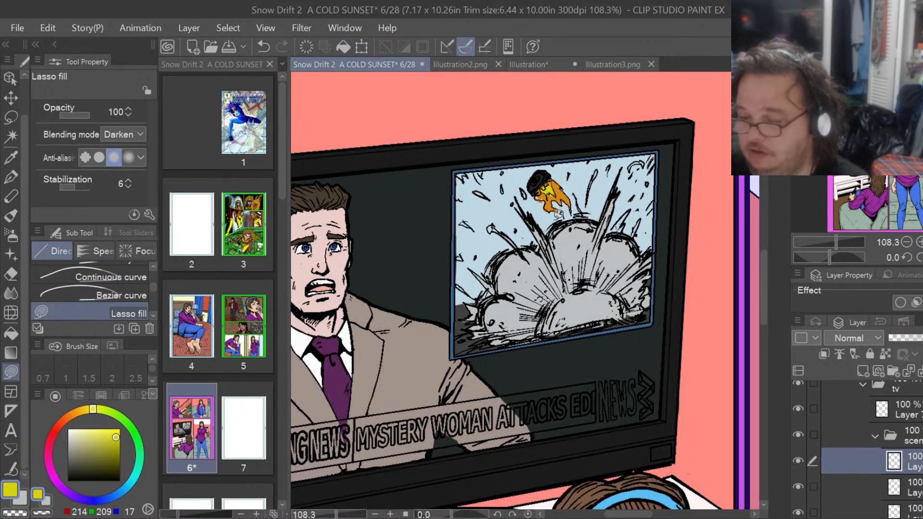
scroll(558, 215, down, 1)
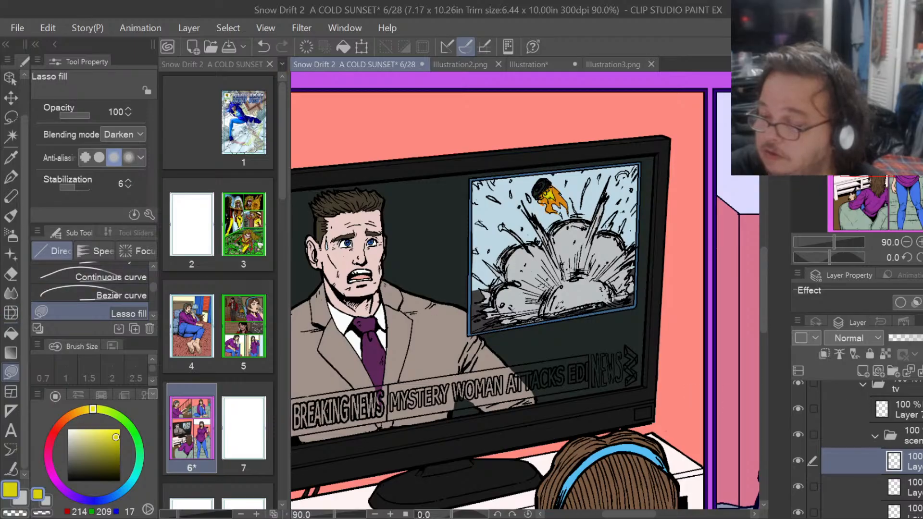
click(610, 62)
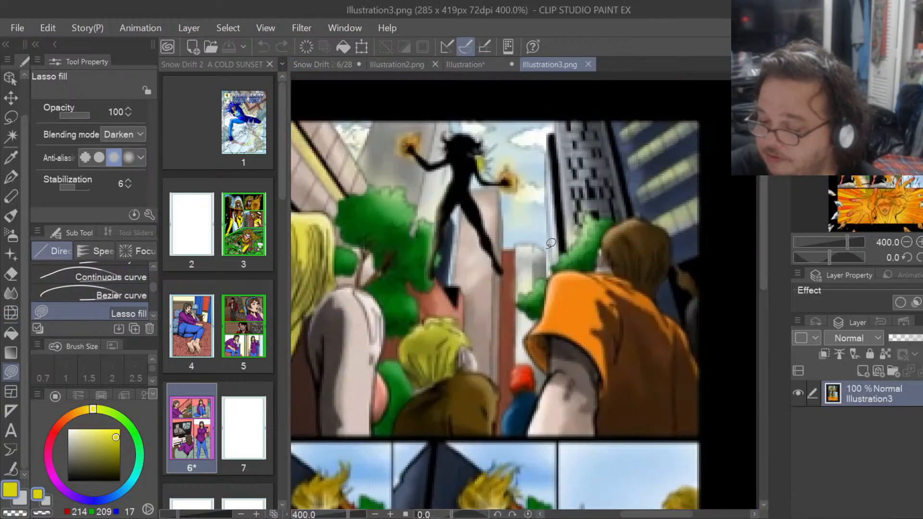
click(400, 65)
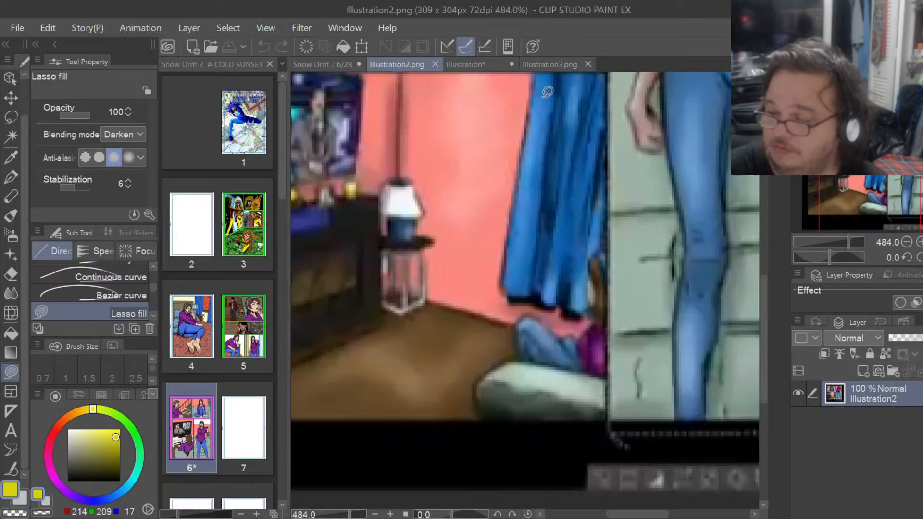
click(483, 65)
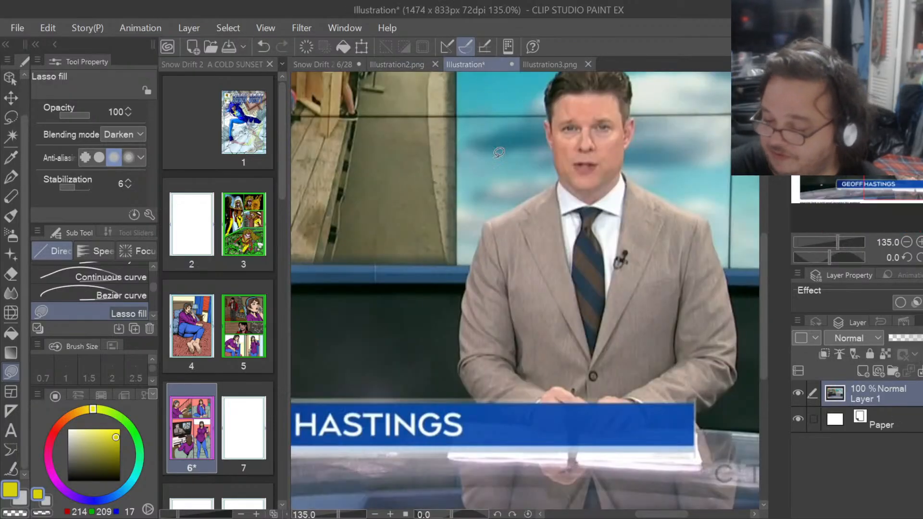
scroll(499, 246, down, 4)
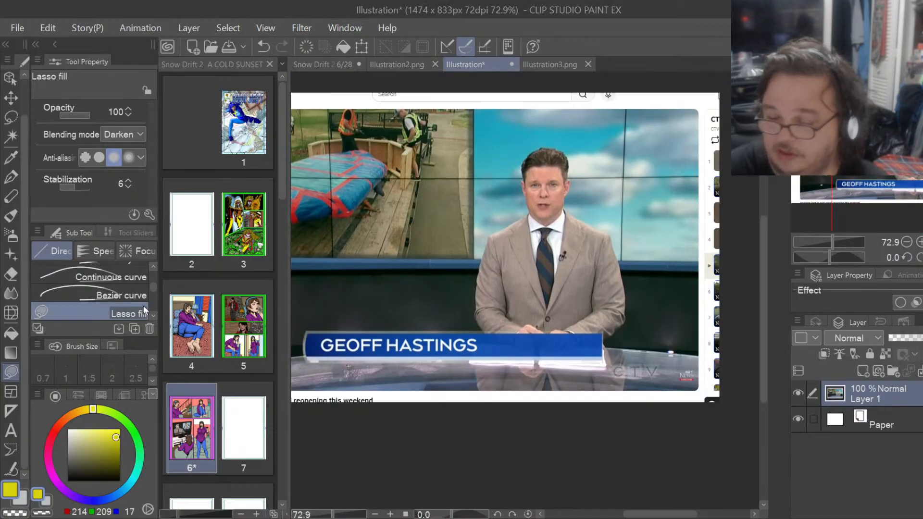
click(10, 157)
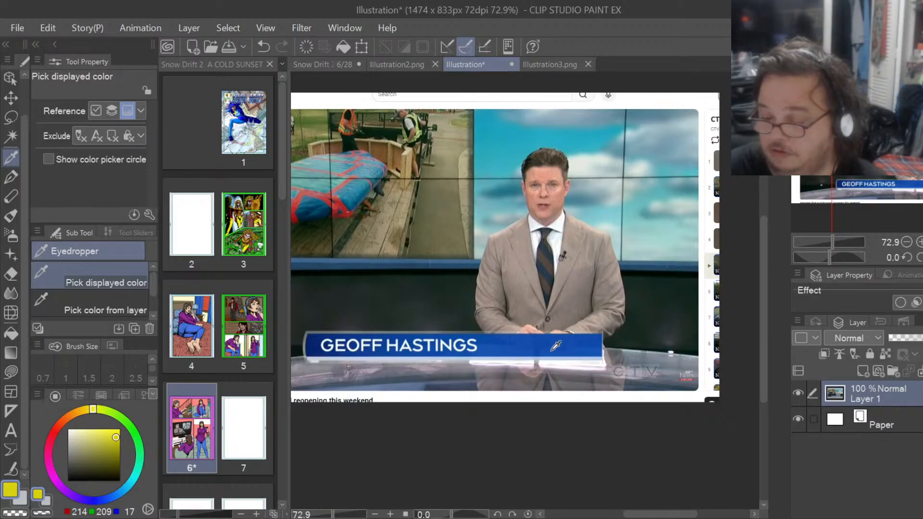
click(330, 62)
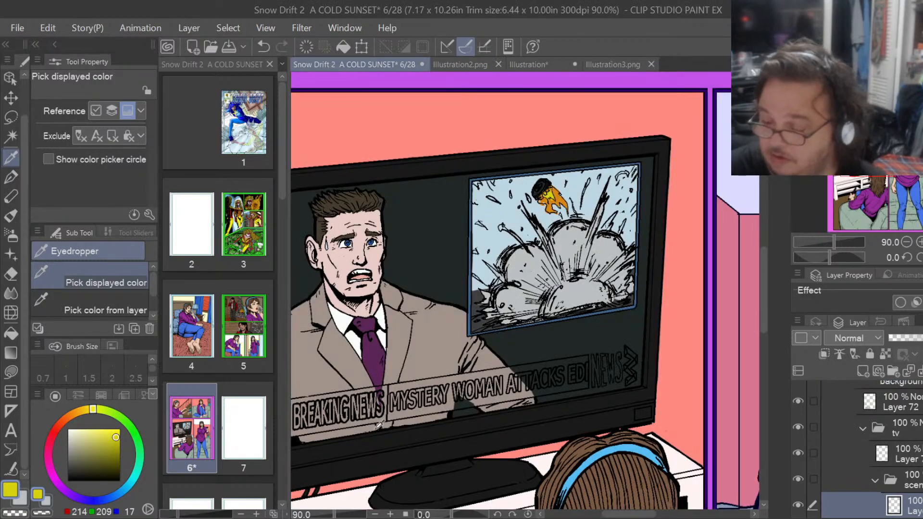
scroll(379, 424, up, 2)
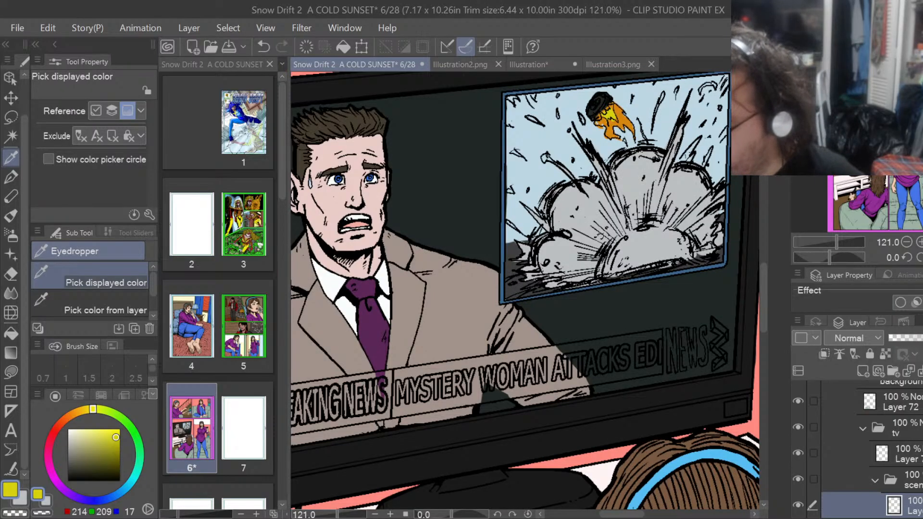
Outline the whole breaking-news banner, from BREAKING NEWS to the divider after EDI, with a four-cornered Polyline selection.
scroll(861, 449, down, 3)
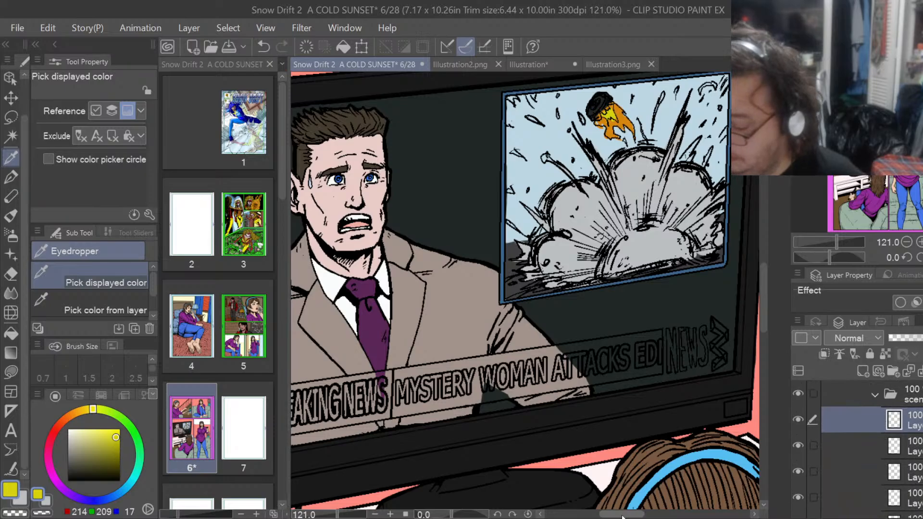
drag(623, 516, 615, 517)
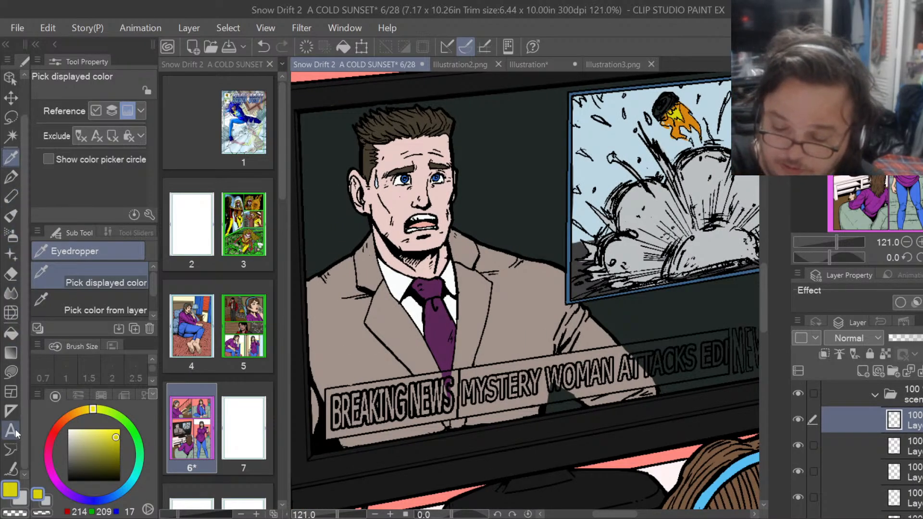
click(10, 372)
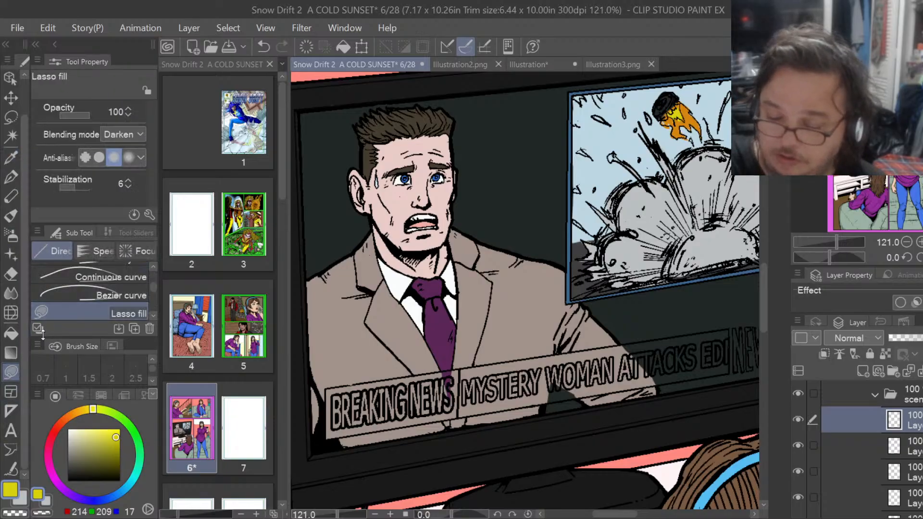
click(10, 117)
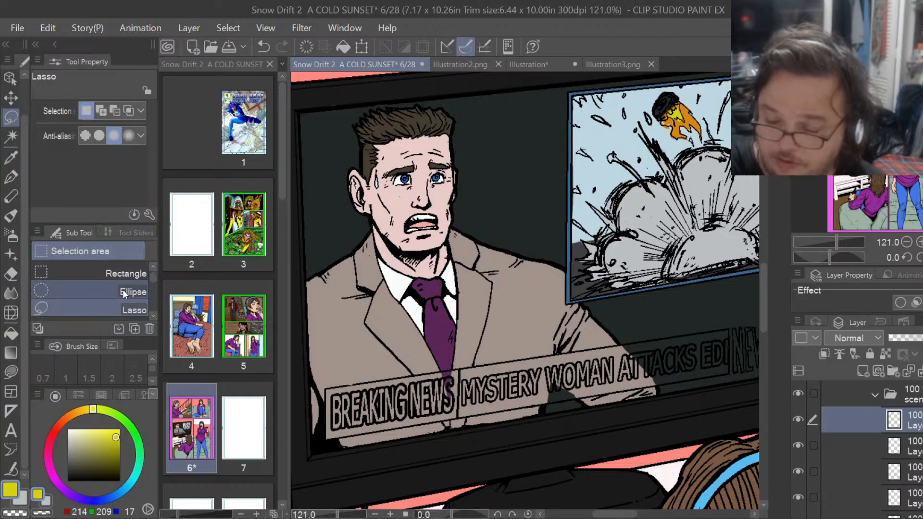
drag(153, 277, 154, 285)
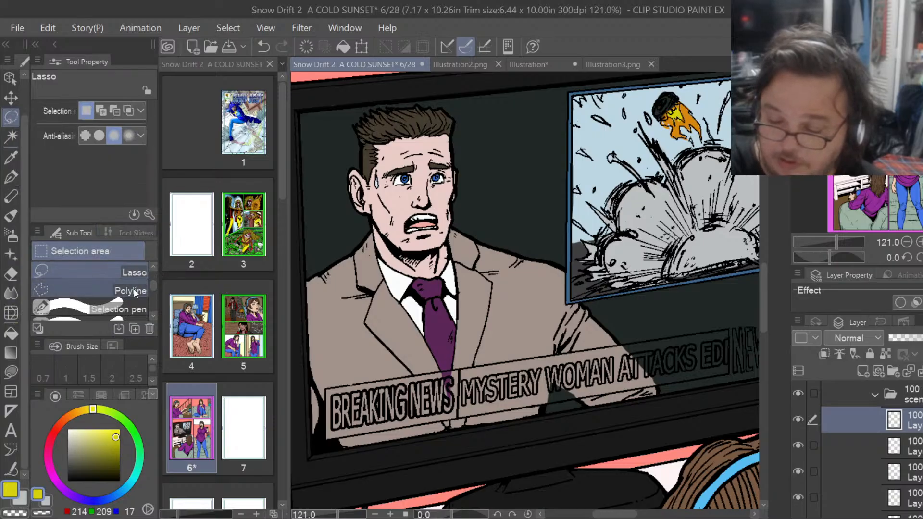
click(140, 291)
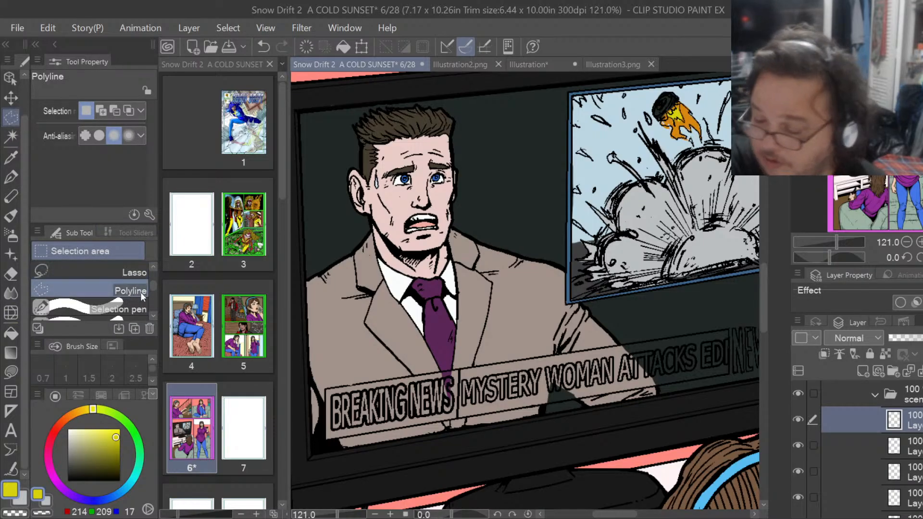
click(327, 440)
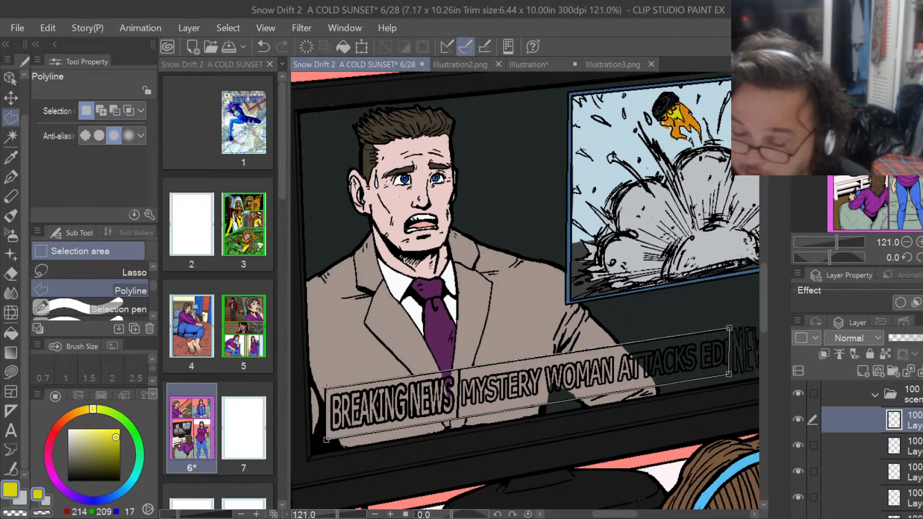
click(327, 440)
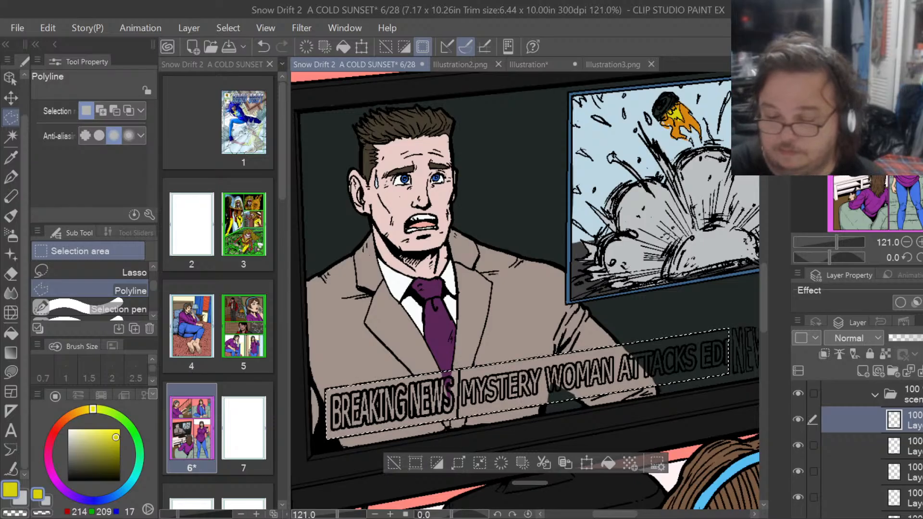
Set the foreground-to-background gradient's foreground color to dark blue (RGB 39, 36, 106).
click(10, 353)
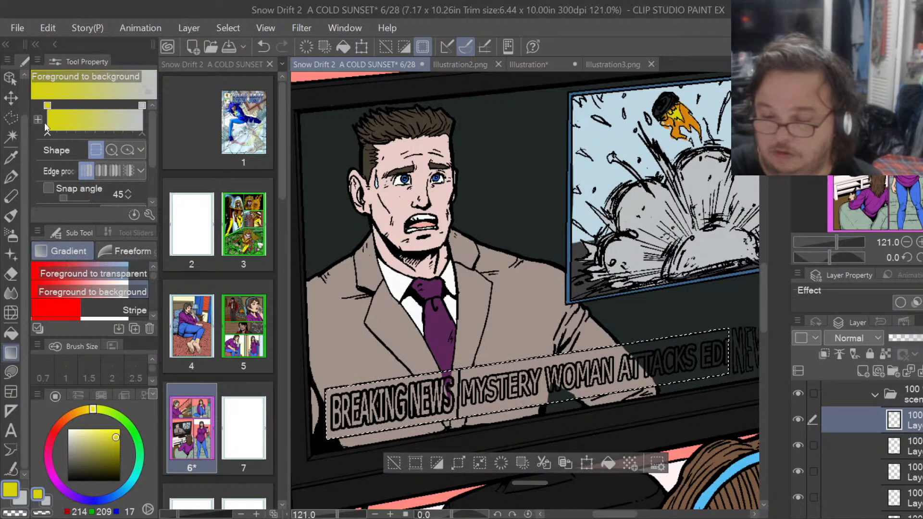
click(93, 501)
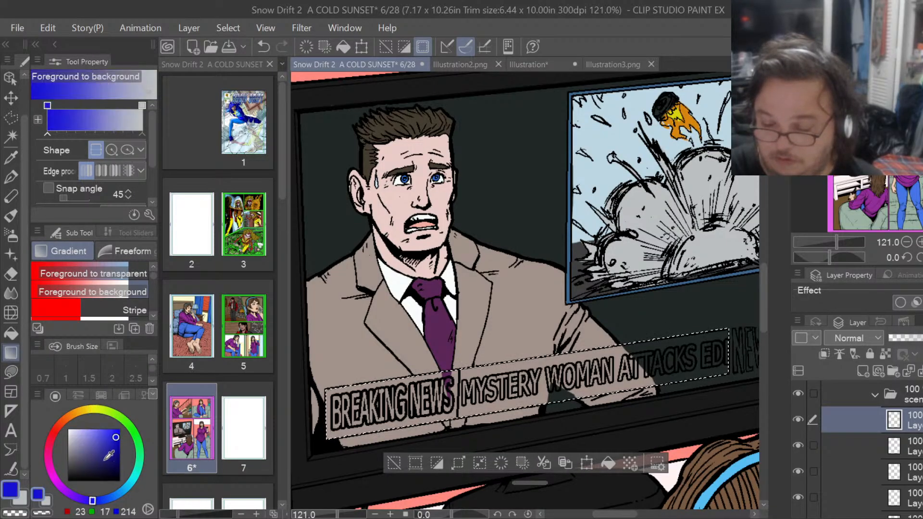
click(103, 462)
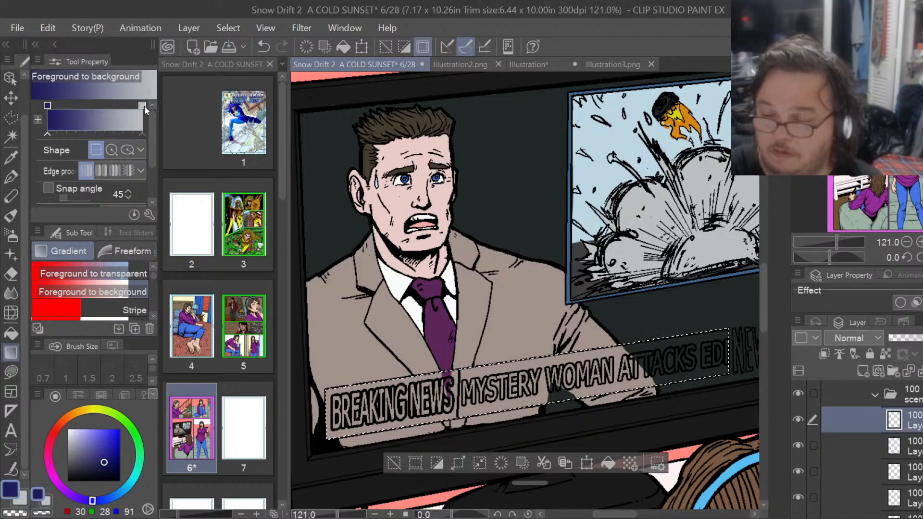
click(100, 431)
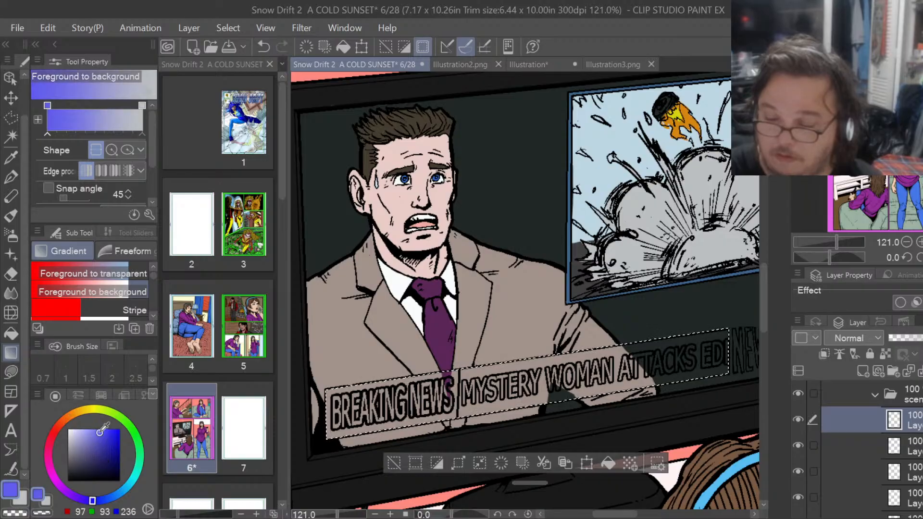
click(102, 459)
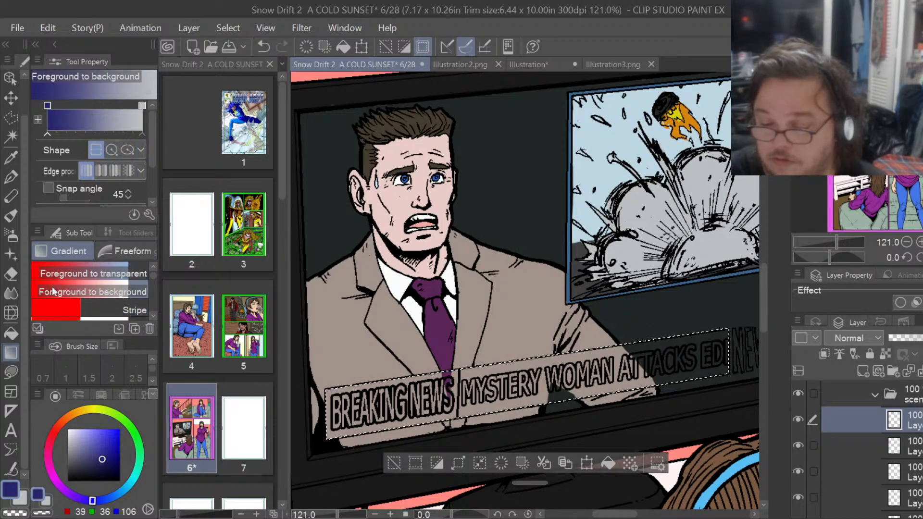
Fill the selected banner with the Blue sky gradient, running from dark blue at BREAKING NEWS to pale cyan at EDI.
scroll(70, 282, down, 5)
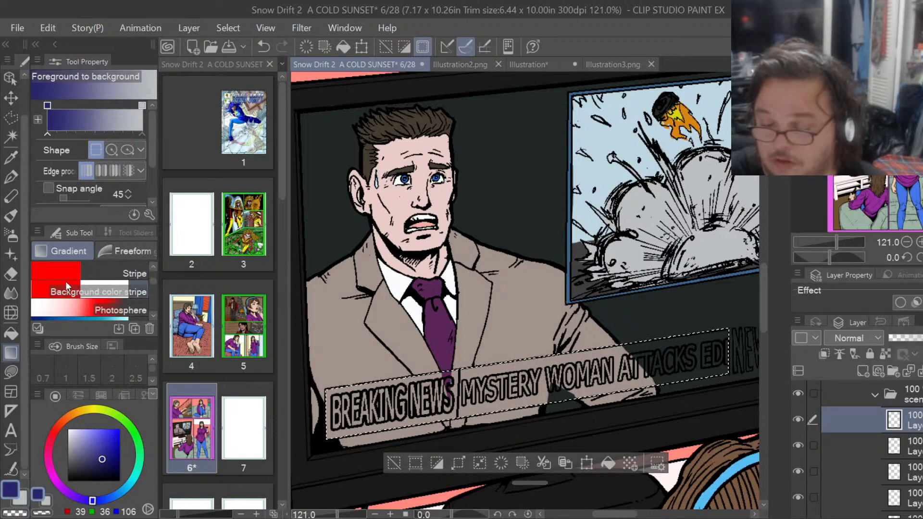
scroll(65, 282, up, 2)
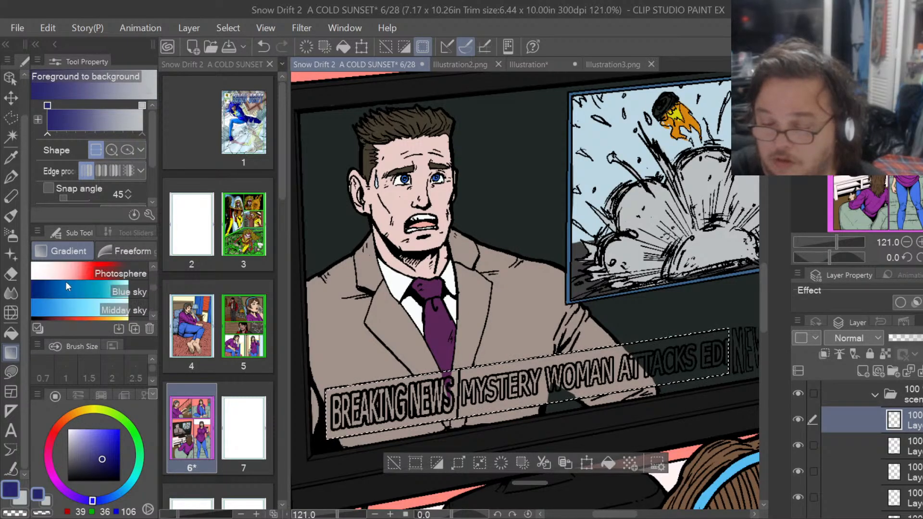
click(66, 286)
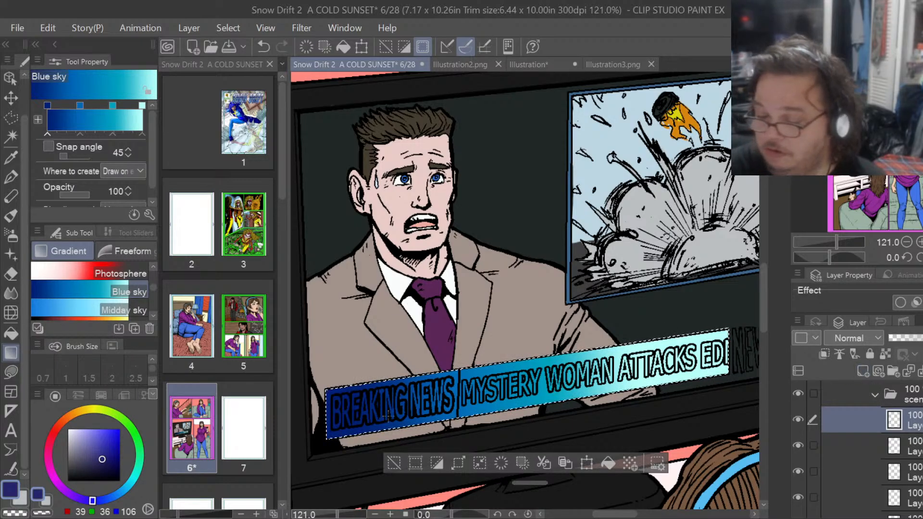
Switch to the Lasso selection and deselect the gradient-filled banner.
scroll(307, 431, up, 1)
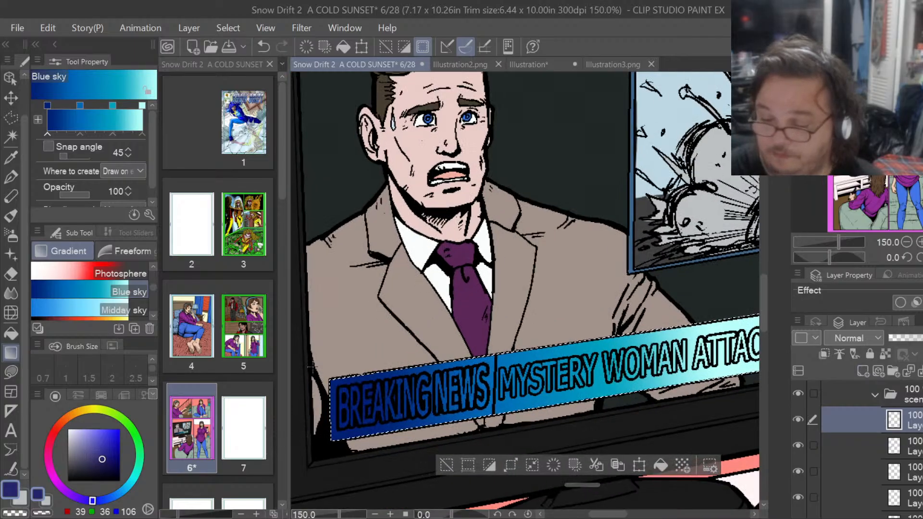
scroll(311, 367, up, 1)
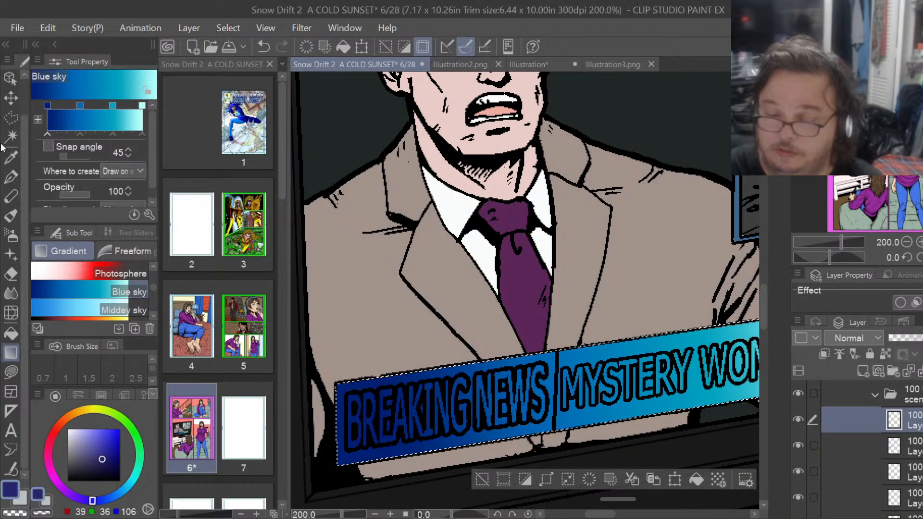
click(11, 117)
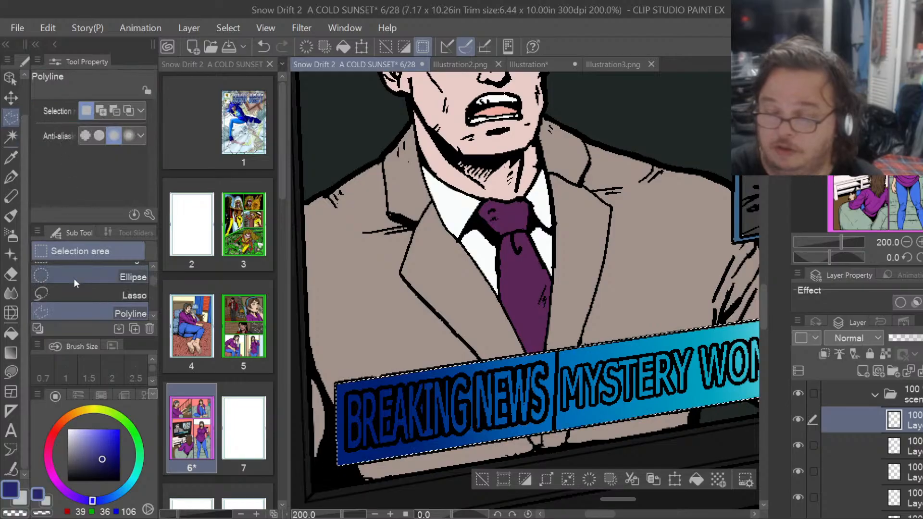
click(79, 290)
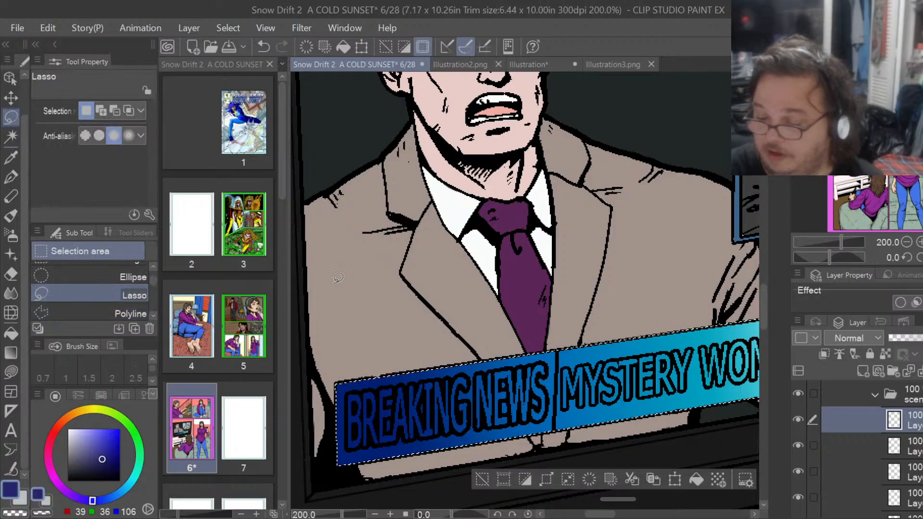
key(ctrl+d)
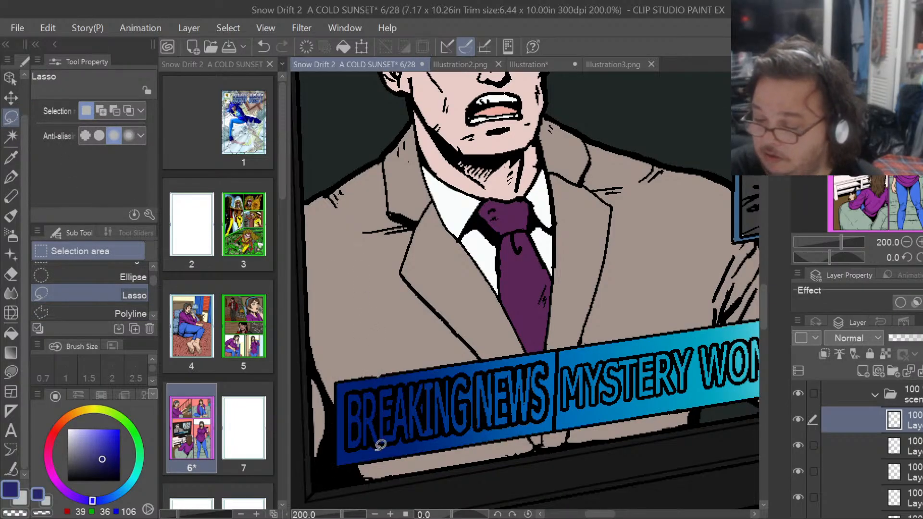
Set the drawing color to white (RGB 255, 255, 255) and try lassoing the letter B of BREAKING.
scroll(381, 440, up, 2)
scroll(382, 443, up, 3)
scroll(382, 444, up, 3)
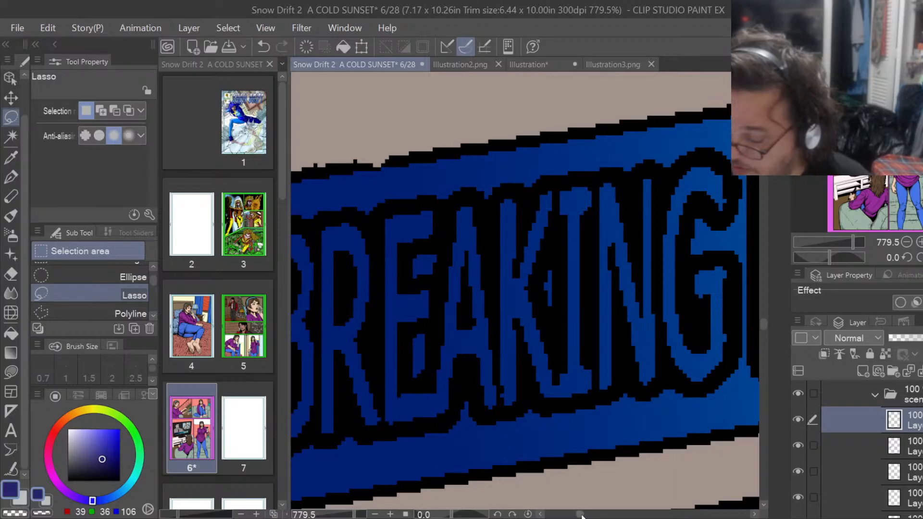
drag(582, 515, 577, 515)
drag(105, 456, 60, 414)
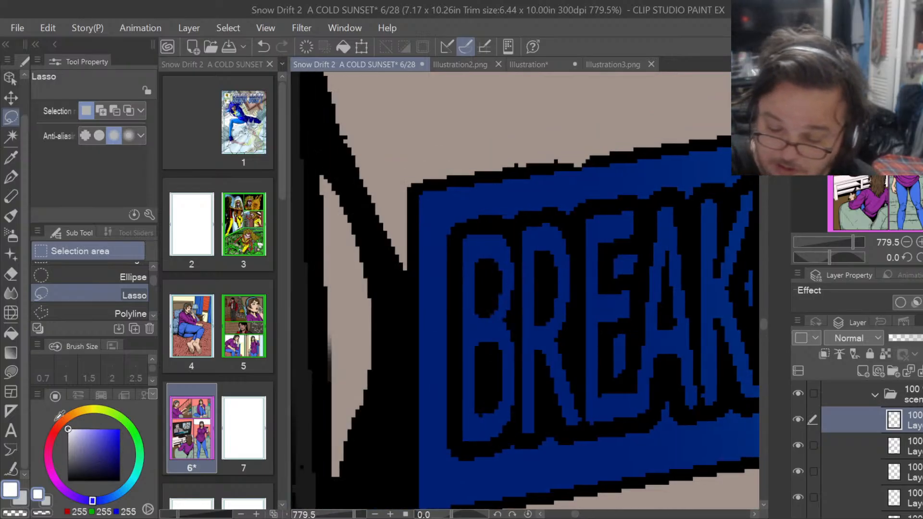
mouse_move(463, 449)
mouse_down()
mouse_move(510, 436)
mouse_move(524, 389)
mouse_move(508, 349)
mouse_move(502, 405)
mouse_move(486, 416)
mouse_move(465, 328)
mouse_move(461, 384)
mouse_up()
click(508, 313)
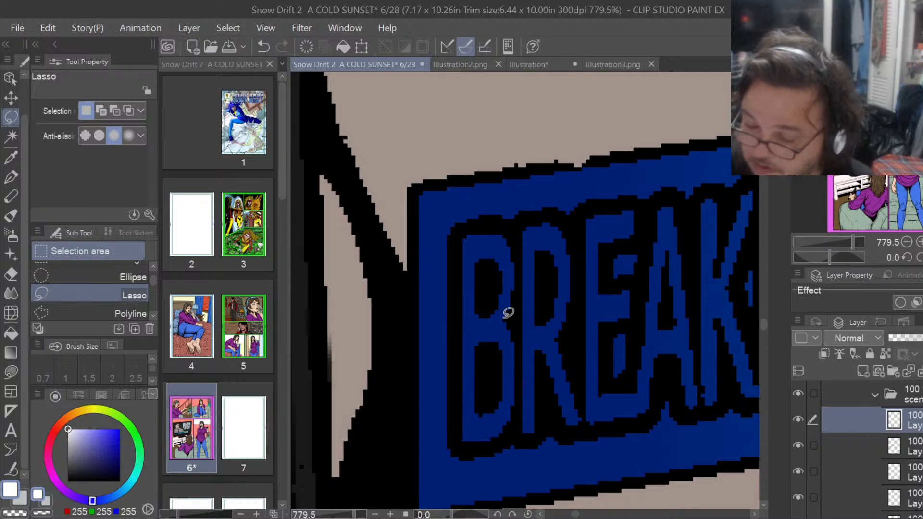
Lasso-fill the letters B and R and the stem of the E in BREAKING with white.
click(11, 372)
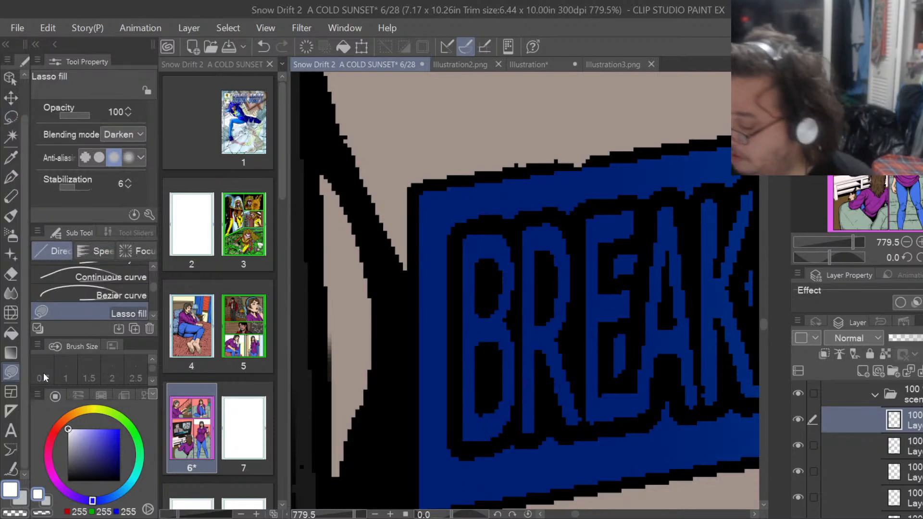
mouse_move(503, 399)
mouse_down()
mouse_move(504, 353)
mouse_move(518, 348)
mouse_move(539, 416)
mouse_move(532, 438)
mouse_move(460, 447)
mouse_move(454, 382)
mouse_move(465, 349)
mouse_move(477, 356)
mouse_move(483, 394)
mouse_up()
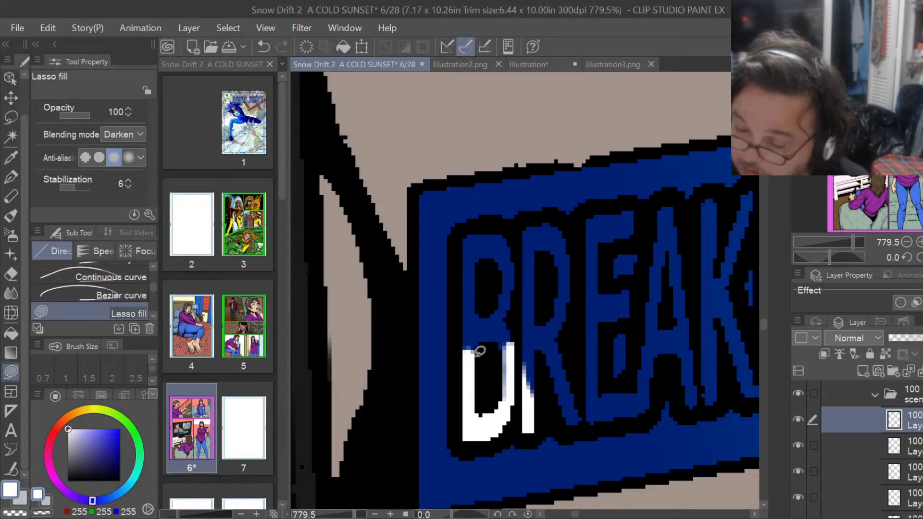
mouse_move(475, 355)
mouse_down()
mouse_move(495, 347)
mouse_move(512, 360)
mouse_move(522, 330)
mouse_move(513, 307)
mouse_move(484, 315)
mouse_move(471, 263)
mouse_move(452, 280)
mouse_move(457, 367)
mouse_move(479, 258)
mouse_move(498, 275)
mouse_move(506, 321)
mouse_move(527, 293)
mouse_move(536, 228)
mouse_move(461, 229)
mouse_move(456, 274)
mouse_up()
mouse_move(544, 264)
mouse_down()
mouse_move(538, 297)
mouse_move(550, 352)
mouse_move(539, 399)
mouse_move(536, 307)
mouse_up()
mouse_move(542, 350)
mouse_down()
mouse_move(559, 422)
mouse_move(593, 434)
mouse_move(612, 410)
mouse_move(605, 335)
mouse_move(639, 301)
mouse_move(575, 276)
mouse_move(545, 325)
mouse_move(532, 318)
mouse_move(513, 409)
mouse_up()
mouse_move(557, 270)
mouse_down()
mouse_move(561, 294)
mouse_move(596, 289)
mouse_move(605, 274)
mouse_move(597, 220)
mouse_move(541, 216)
mouse_move(523, 233)
mouse_move(557, 262)
mouse_move(559, 293)
mouse_move(564, 253)
mouse_up()
mouse_move(556, 251)
mouse_down()
mouse_move(560, 241)
mouse_move(534, 246)
mouse_up()
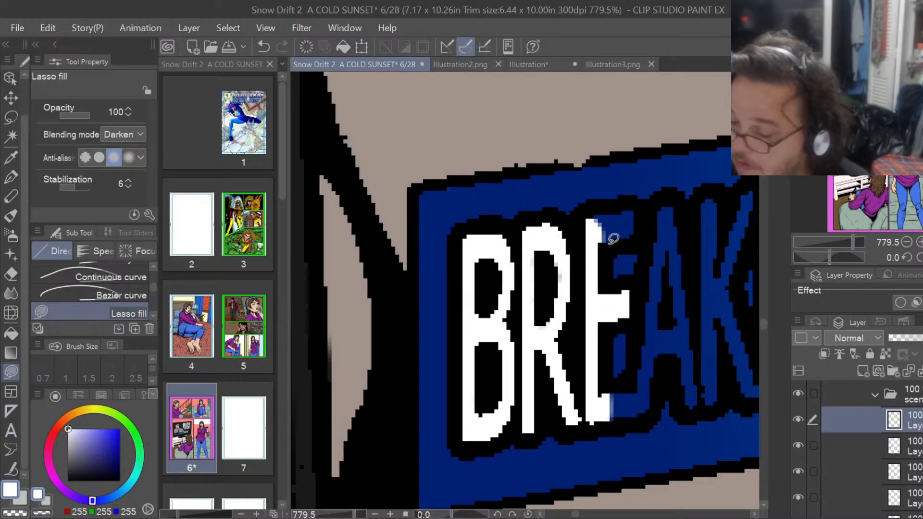
Lasso-fill the remaining arms of the E, the letter A and the lower stem of the K with white.
mouse_move(601, 245)
mouse_down()
mouse_move(639, 235)
mouse_move(639, 196)
mouse_move(593, 223)
mouse_move(600, 242)
mouse_up()
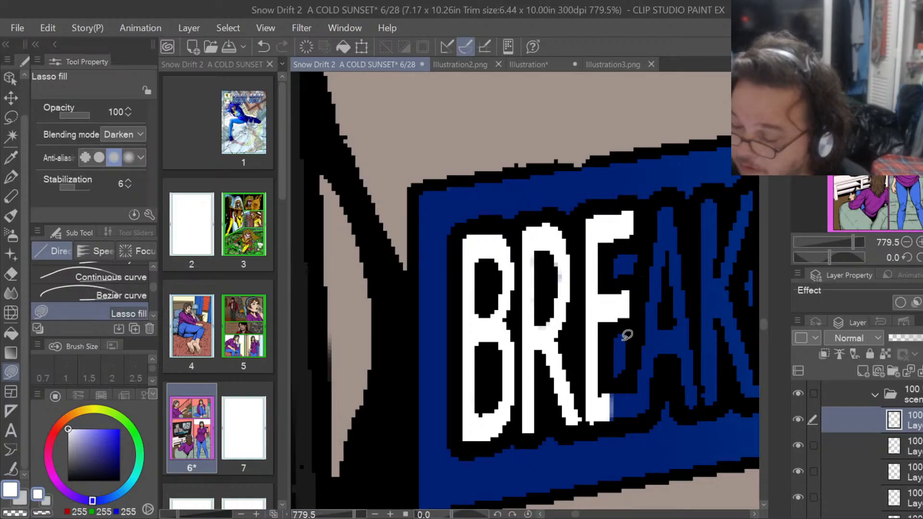
mouse_move(602, 423)
mouse_down()
mouse_move(647, 422)
mouse_move(662, 399)
mouse_move(672, 360)
mouse_move(660, 331)
mouse_move(638, 326)
mouse_move(633, 381)
mouse_move(608, 386)
mouse_up()
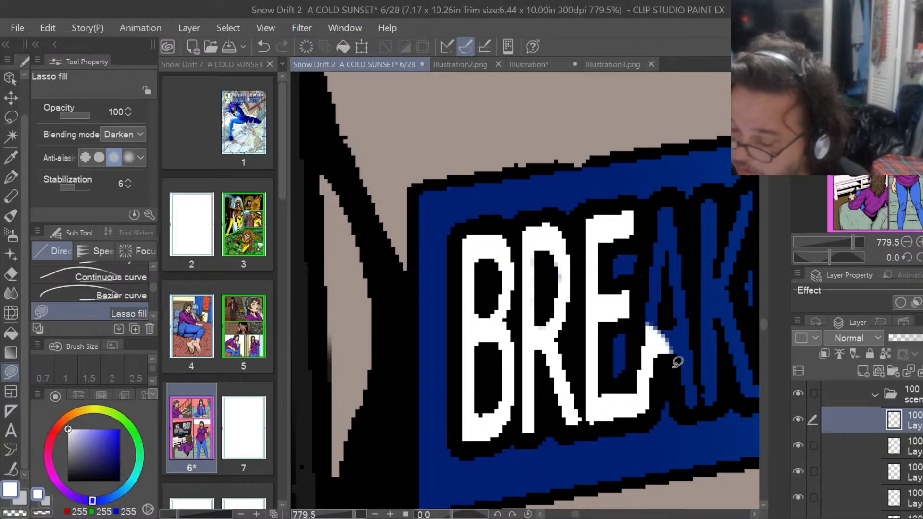
mouse_move(673, 365)
mouse_down()
mouse_move(688, 410)
mouse_move(717, 402)
mouse_move(722, 323)
mouse_move(649, 325)
mouse_move(675, 288)
mouse_move(671, 200)
mouse_move(710, 333)
mouse_up()
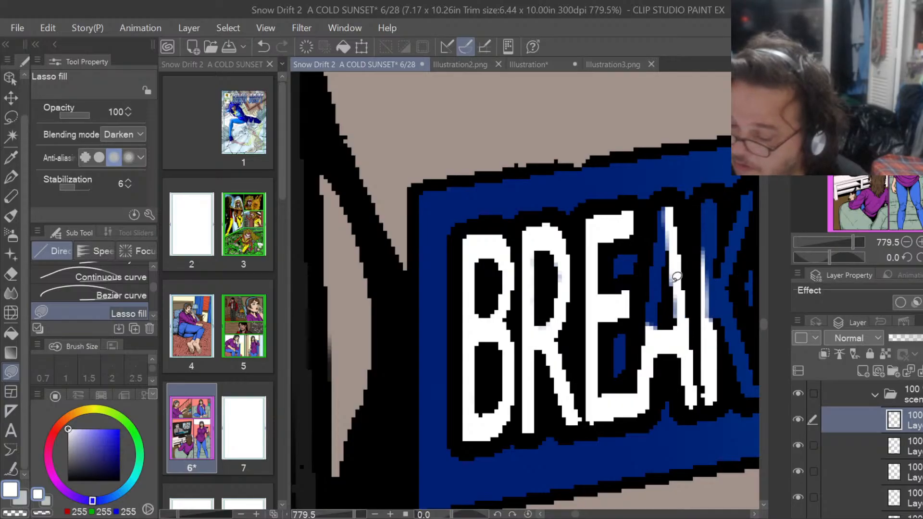
mouse_move(676, 277)
mouse_down()
mouse_move(687, 320)
mouse_move(690, 258)
mouse_up()
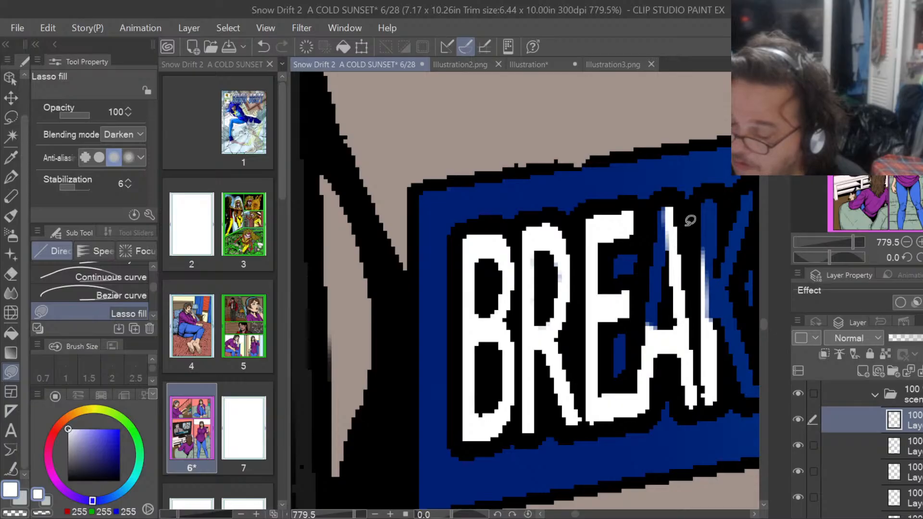
mouse_move(643, 319)
mouse_down()
mouse_move(664, 319)
mouse_move(676, 225)
mouse_move(667, 203)
mouse_move(654, 216)
mouse_move(644, 320)
mouse_up()
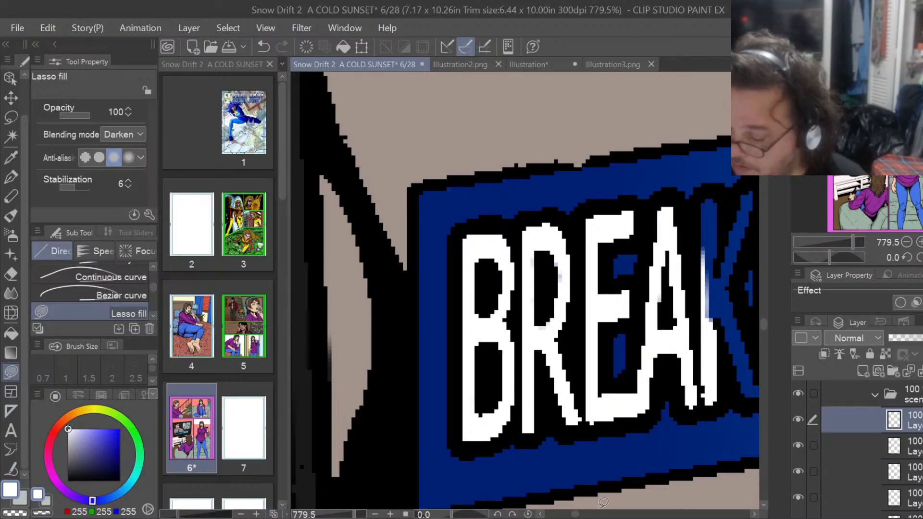
Lasso-fill the rest of the K and the letters I and N in BREAKING with white.
drag(576, 516, 581, 516)
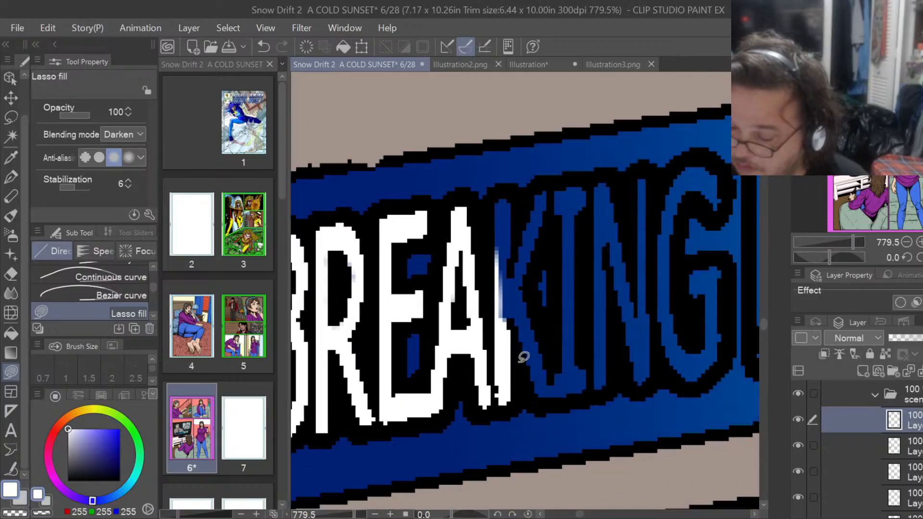
mouse_move(518, 345)
mouse_down()
mouse_move(538, 395)
mouse_move(555, 404)
mouse_move(593, 396)
mouse_move(591, 362)
mouse_move(559, 364)
mouse_move(536, 308)
mouse_move(551, 189)
mouse_move(537, 190)
mouse_move(518, 243)
mouse_move(516, 200)
mouse_move(498, 195)
mouse_move(502, 238)
mouse_up()
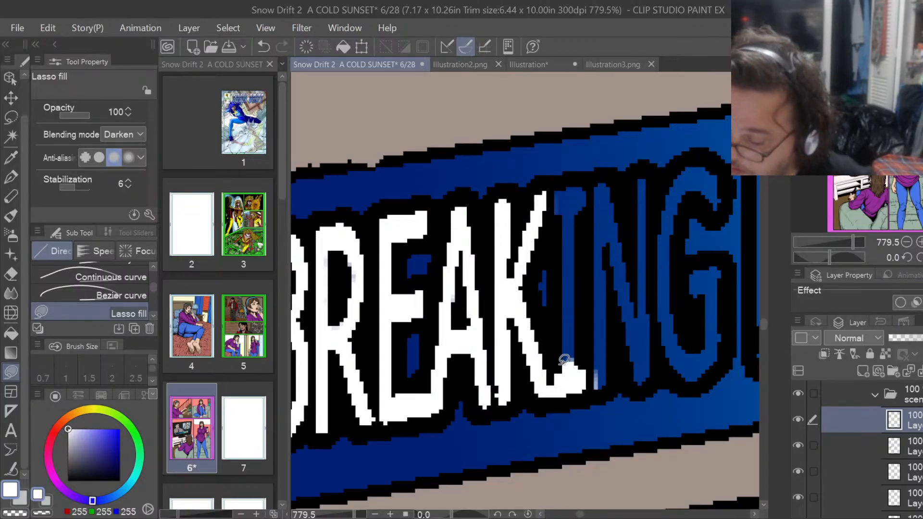
mouse_move(559, 368)
mouse_down()
mouse_move(550, 210)
mouse_move(564, 178)
mouse_move(602, 177)
mouse_move(608, 227)
mouse_move(609, 380)
mouse_move(602, 391)
mouse_move(567, 392)
mouse_move(604, 371)
mouse_move(605, 304)
mouse_up()
mouse_move(596, 272)
mouse_down()
mouse_move(609, 333)
mouse_move(609, 258)
mouse_move(626, 363)
mouse_move(641, 390)
mouse_move(653, 383)
mouse_move(650, 212)
mouse_move(645, 176)
mouse_move(625, 170)
mouse_move(599, 187)
mouse_move(610, 283)
mouse_up()
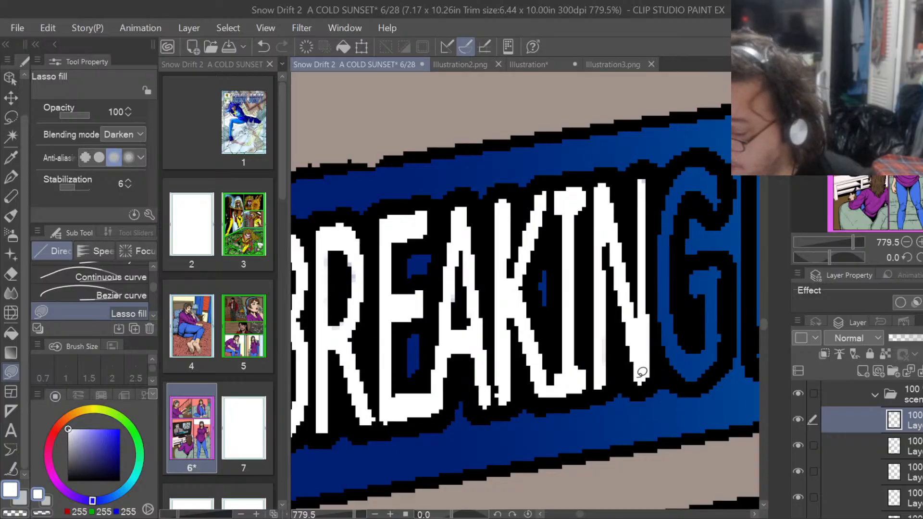
Lasso-fill the letter G of BREAKING and the letter N of NEWS with white.
drag(581, 515, 586, 514)
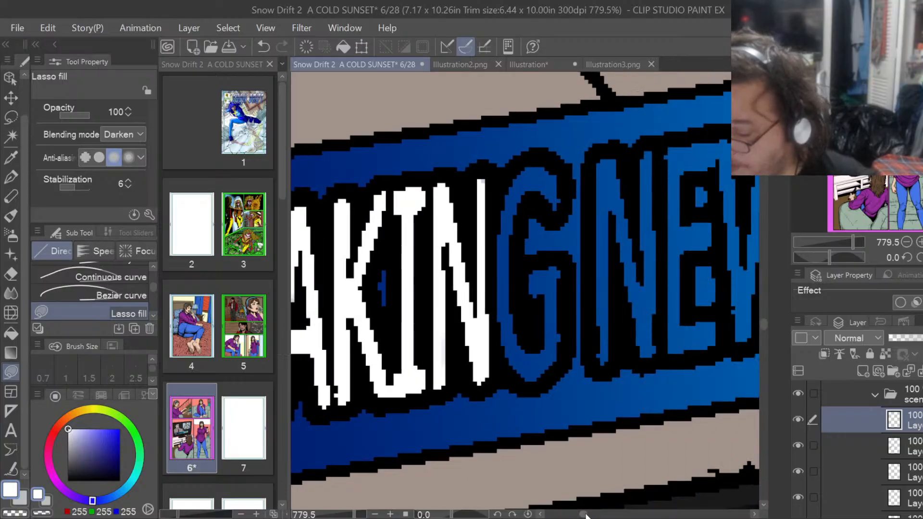
mouse_move(493, 349)
mouse_down()
mouse_move(522, 381)
mouse_move(559, 375)
mouse_move(570, 285)
mouse_move(563, 262)
mouse_move(534, 258)
mouse_move(507, 262)
mouse_move(490, 293)
mouse_up()
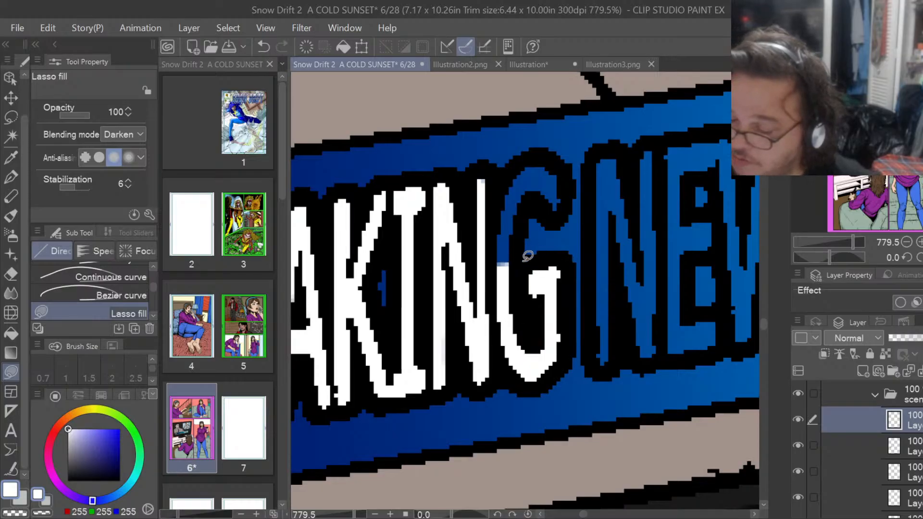
mouse_move(527, 256)
mouse_down()
mouse_move(525, 212)
mouse_move(564, 210)
mouse_move(561, 154)
mouse_move(506, 190)
mouse_move(512, 233)
mouse_up()
mouse_move(592, 324)
mouse_down()
mouse_move(600, 375)
mouse_move(610, 371)
mouse_move(613, 322)
mouse_move(643, 360)
mouse_move(656, 362)
mouse_move(669, 321)
mouse_move(670, 193)
mouse_move(664, 153)
mouse_move(653, 146)
mouse_move(608, 147)
mouse_move(591, 168)
mouse_move(596, 309)
mouse_up()
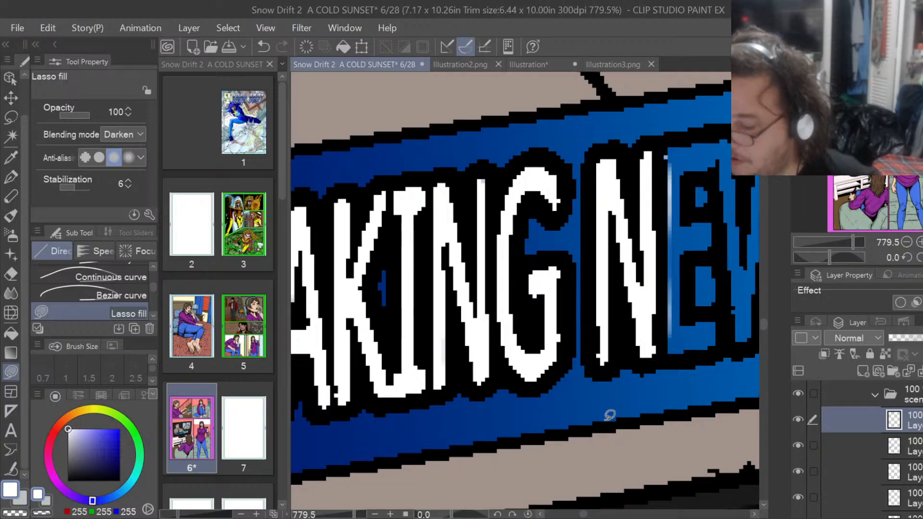
Lasso-fill the remaining letters E, W and S of NEWS with white.
drag(583, 514, 588, 514)
mouse_move(511, 358)
mouse_down()
mouse_move(566, 350)
mouse_move(593, 333)
mouse_move(532, 279)
mouse_move(555, 233)
mouse_move(511, 209)
mouse_move(519, 352)
mouse_up()
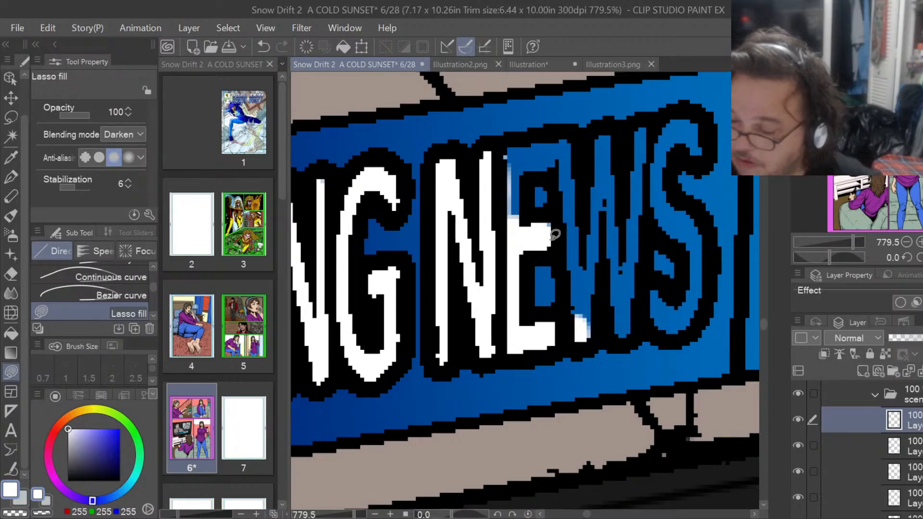
mouse_move(527, 225)
mouse_down()
mouse_move(560, 131)
mouse_move(513, 249)
mouse_up()
mouse_move(559, 165)
mouse_down()
mouse_move(562, 283)
mouse_move(586, 339)
mouse_move(604, 346)
mouse_move(627, 338)
mouse_move(636, 297)
mouse_move(644, 136)
mouse_move(618, 130)
mouse_move(564, 139)
mouse_up()
drag(646, 264, 638, 128)
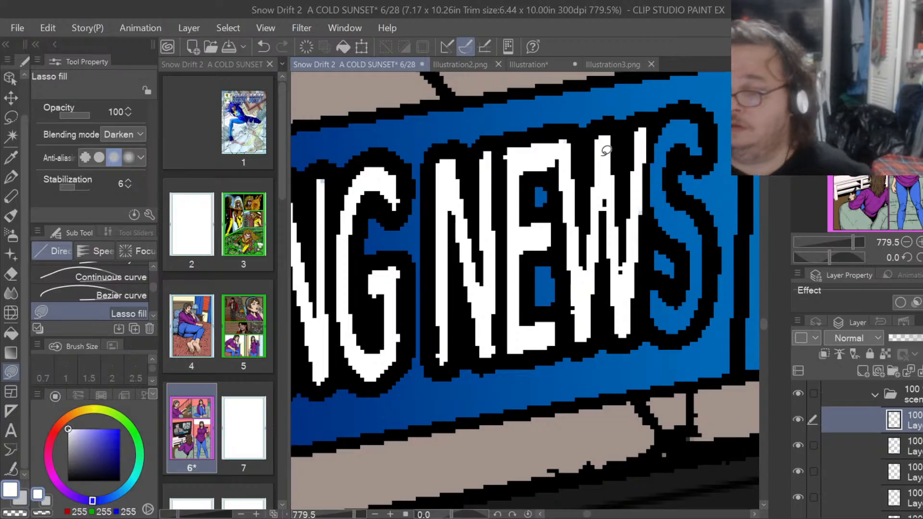
mouse_move(649, 315)
mouse_down()
mouse_move(644, 324)
mouse_move(690, 333)
mouse_move(694, 300)
mouse_move(633, 315)
mouse_move(685, 267)
mouse_move(656, 226)
mouse_move(700, 221)
mouse_move(713, 263)
mouse_move(686, 294)
mouse_up()
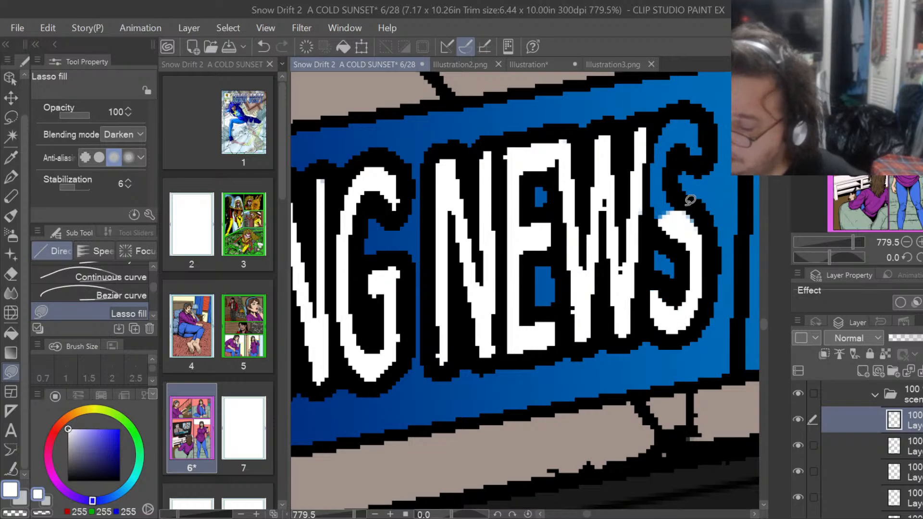
mouse_move(676, 204)
mouse_down()
mouse_move(674, 160)
mouse_move(700, 154)
mouse_up()
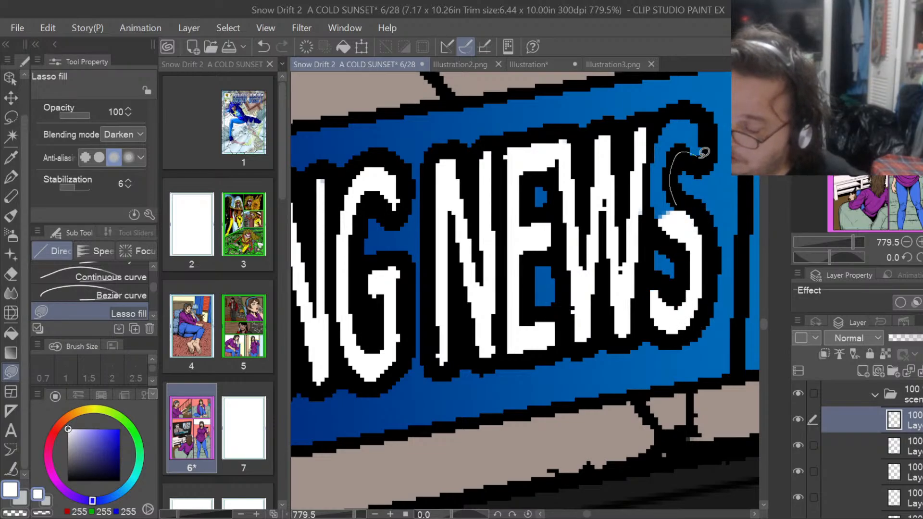
mouse_move(702, 111)
mouse_down()
mouse_move(646, 163)
mouse_move(659, 226)
mouse_up()
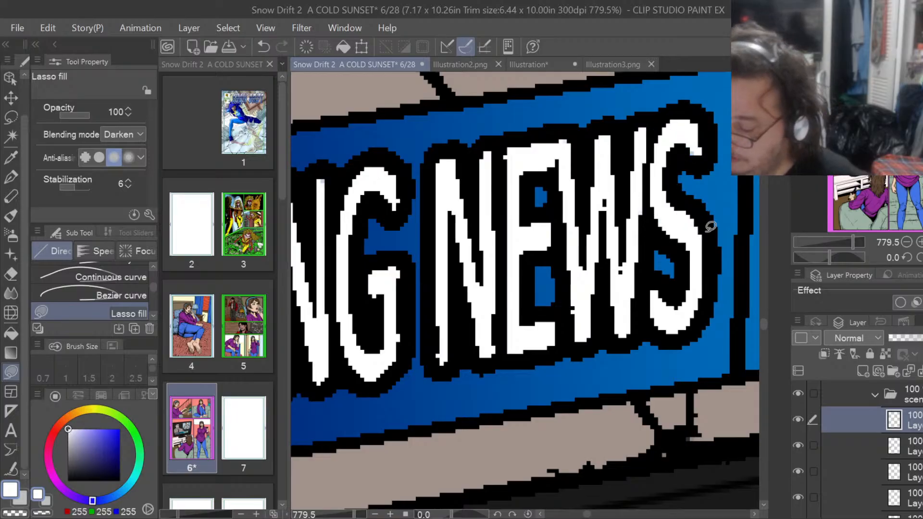
Lasso-fill the letters M, Y and S at the start of MYSTERY with white.
drag(588, 515, 597, 504)
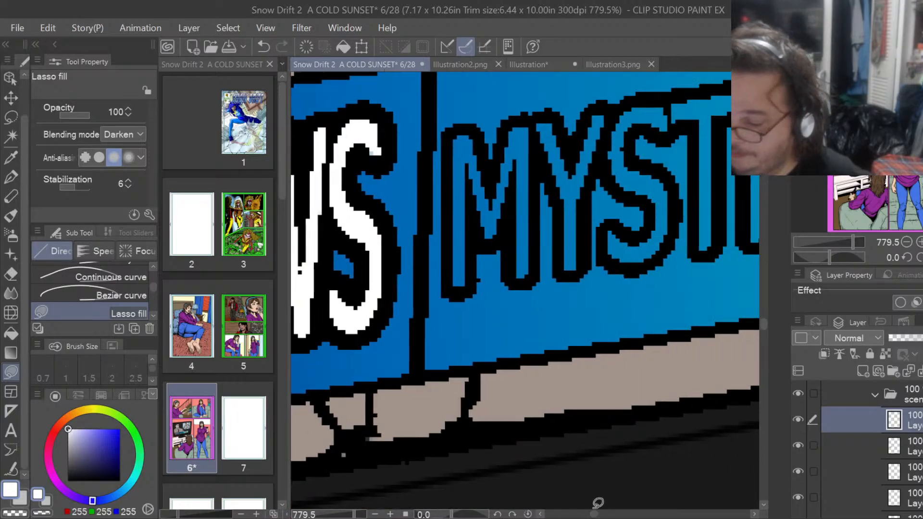
mouse_move(451, 261)
mouse_down()
mouse_move(455, 295)
mouse_move(468, 278)
mouse_move(470, 244)
mouse_move(478, 232)
mouse_move(491, 242)
mouse_move(523, 182)
mouse_move(528, 128)
mouse_move(512, 131)
mouse_move(498, 174)
mouse_move(480, 132)
mouse_move(463, 128)
mouse_move(451, 225)
mouse_up()
mouse_move(512, 186)
mouse_down()
mouse_move(517, 281)
mouse_move(538, 238)
mouse_move(535, 114)
mouse_move(501, 164)
mouse_move(537, 114)
mouse_move(574, 269)
mouse_move(611, 120)
mouse_move(584, 123)
mouse_move(567, 166)
mouse_move(545, 113)
mouse_move(537, 137)
mouse_up()
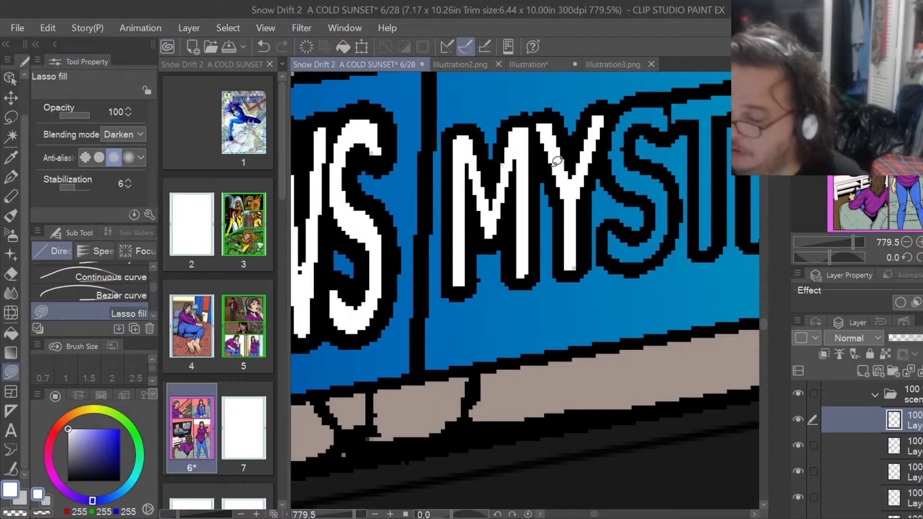
mouse_move(611, 176)
mouse_down()
mouse_move(647, 203)
mouse_move(649, 221)
mouse_move(646, 237)
mouse_move(610, 226)
mouse_move(604, 252)
mouse_move(620, 268)
mouse_move(643, 270)
mouse_move(675, 233)
mouse_move(676, 201)
mouse_move(667, 175)
mouse_move(616, 154)
mouse_move(615, 188)
mouse_move(633, 129)
mouse_move(656, 127)
mouse_up()
mouse_move(667, 96)
mouse_down()
mouse_move(620, 120)
mouse_move(629, 161)
mouse_up()
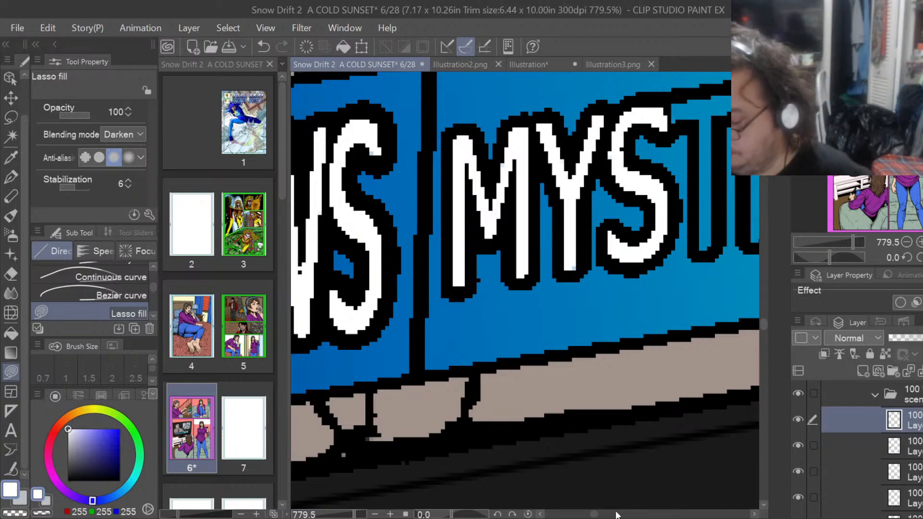
Lasso-fill the remaining letters T, E, R and Y of MYSTERY with white.
drag(594, 515, 598, 515)
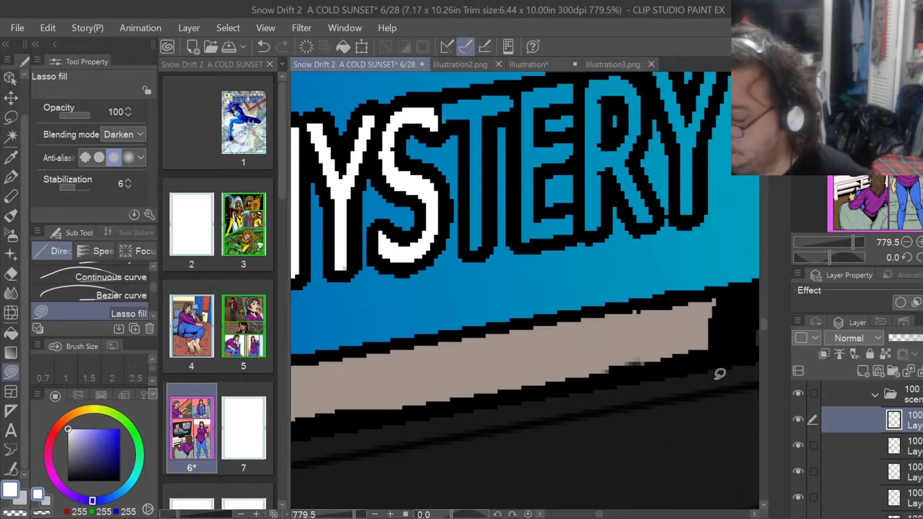
drag(763, 324, 765, 318)
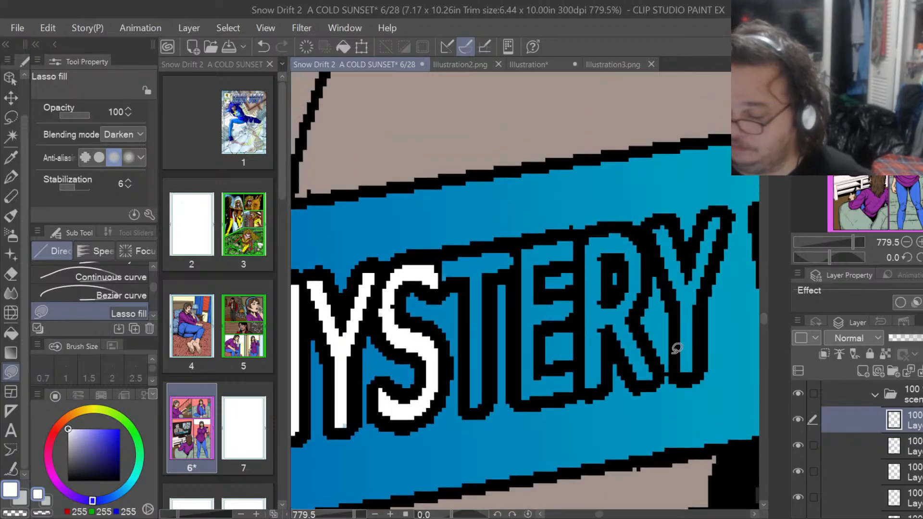
mouse_move(467, 364)
mouse_down()
mouse_move(467, 398)
mouse_move(477, 407)
mouse_move(487, 391)
mouse_move(494, 278)
mouse_move(516, 268)
mouse_move(516, 248)
mouse_move(454, 251)
mouse_move(433, 270)
mouse_move(460, 279)
mouse_move(470, 321)
mouse_move(521, 303)
mouse_move(514, 389)
mouse_move(523, 400)
mouse_move(577, 392)
mouse_move(588, 373)
mouse_move(548, 367)
mouse_move(543, 326)
mouse_move(587, 304)
mouse_move(532, 295)
mouse_move(555, 259)
mouse_move(582, 251)
mouse_move(569, 230)
mouse_move(532, 238)
mouse_move(519, 252)
mouse_move(524, 318)
mouse_move(584, 256)
mouse_move(582, 388)
mouse_move(605, 389)
mouse_move(619, 314)
mouse_move(607, 290)
mouse_move(610, 254)
mouse_move(603, 231)
mouse_move(582, 240)
mouse_up()
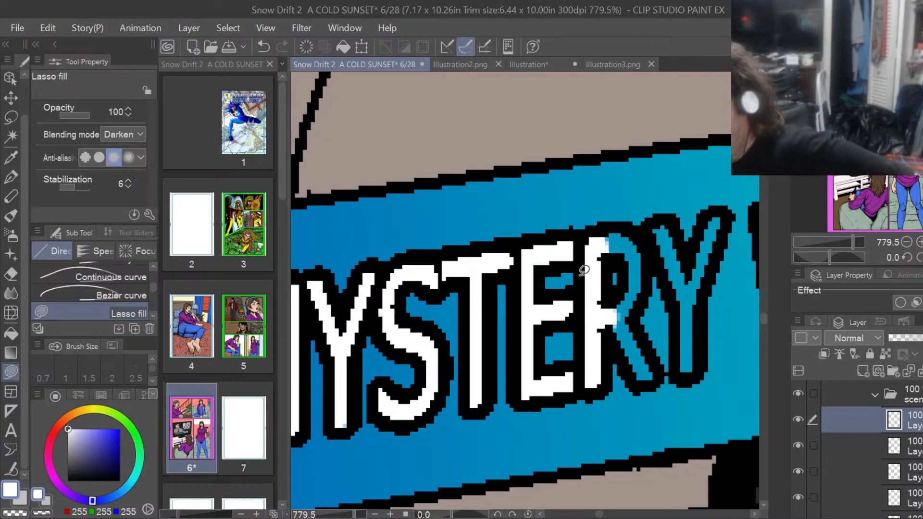
mouse_move(604, 253)
mouse_down()
mouse_move(629, 265)
mouse_move(620, 316)
mouse_move(643, 297)
mouse_move(649, 256)
mouse_move(631, 228)
mouse_move(599, 247)
mouse_up()
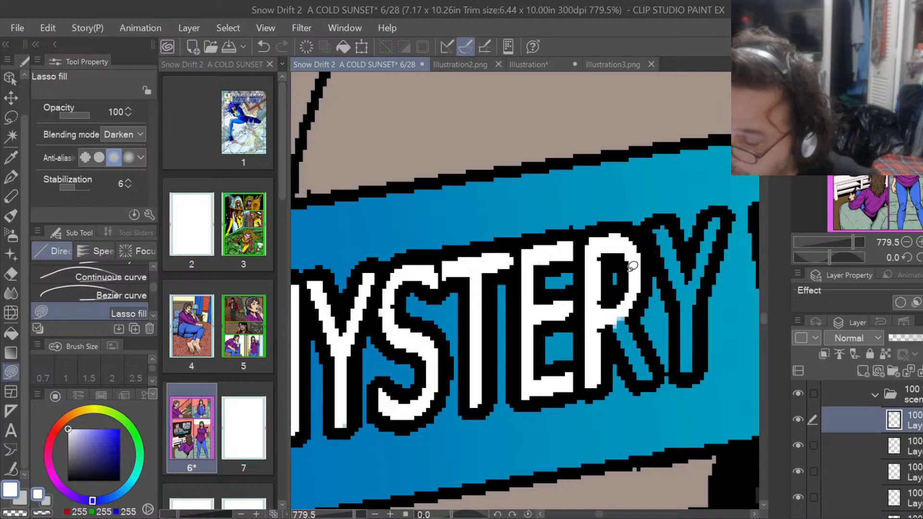
mouse_move(625, 296)
mouse_down()
mouse_move(626, 346)
mouse_move(649, 377)
mouse_move(628, 302)
mouse_move(683, 371)
mouse_move(700, 341)
mouse_move(724, 215)
mouse_move(656, 226)
mouse_move(670, 283)
mouse_up()
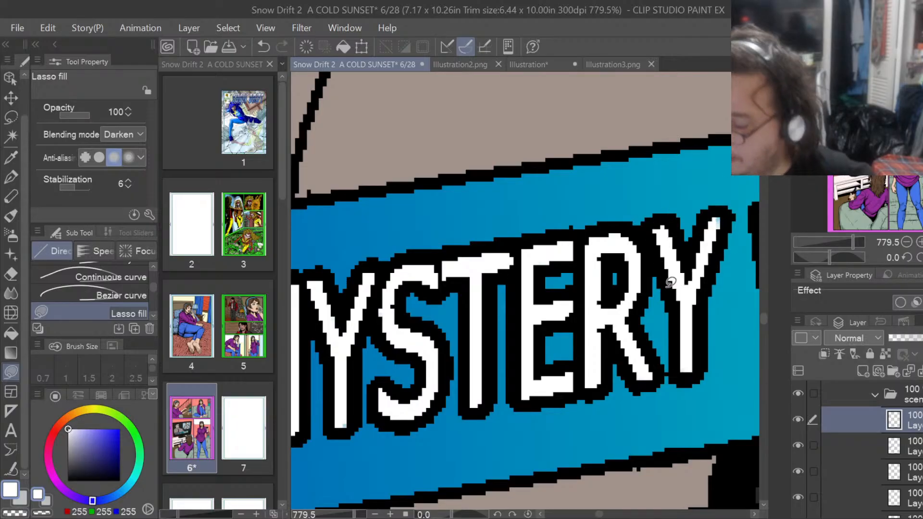
drag(720, 236, 728, 220)
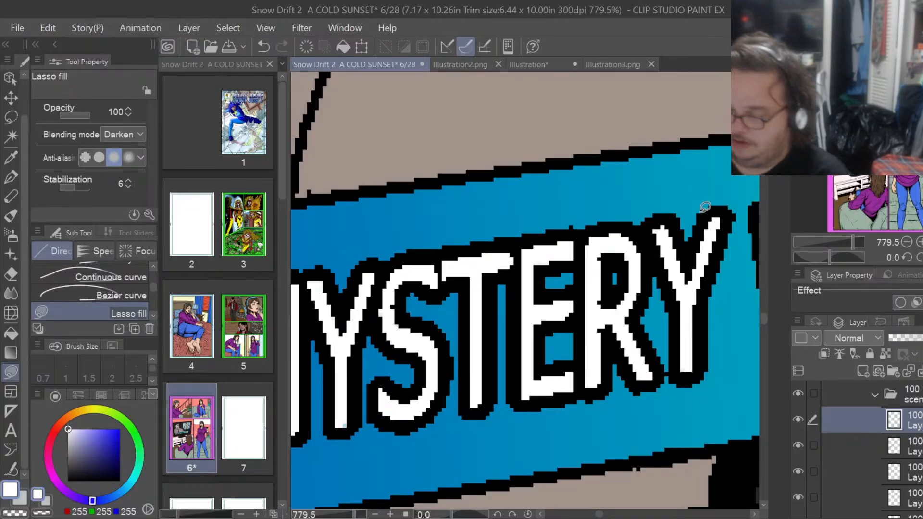
Lasso-fill the letter W of WOMAN with white, keeping the fill inside its black outline.
drag(598, 514, 606, 489)
drag(416, 213, 433, 300)
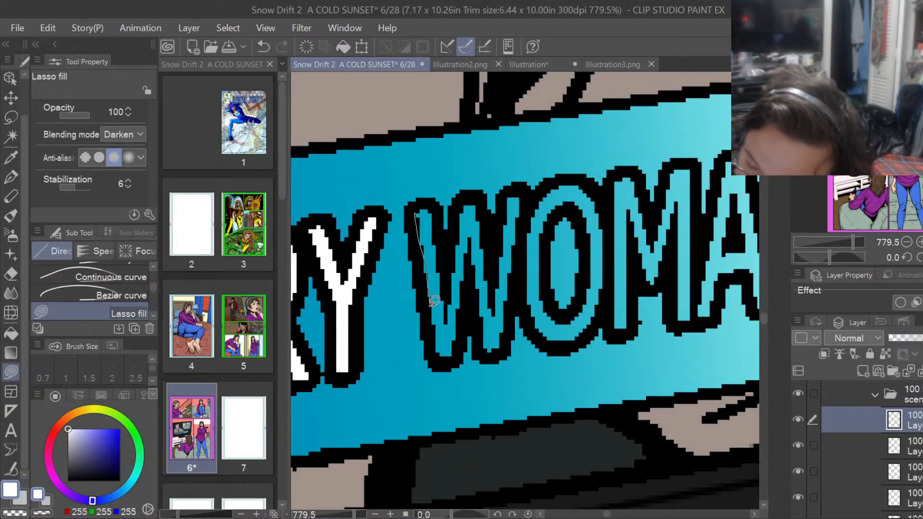
mouse_move(440, 349)
mouse_down()
mouse_move(465, 313)
mouse_move(475, 342)
mouse_move(495, 345)
mouse_move(508, 319)
mouse_move(527, 205)
mouse_move(514, 195)
mouse_move(493, 230)
mouse_move(483, 197)
mouse_up()
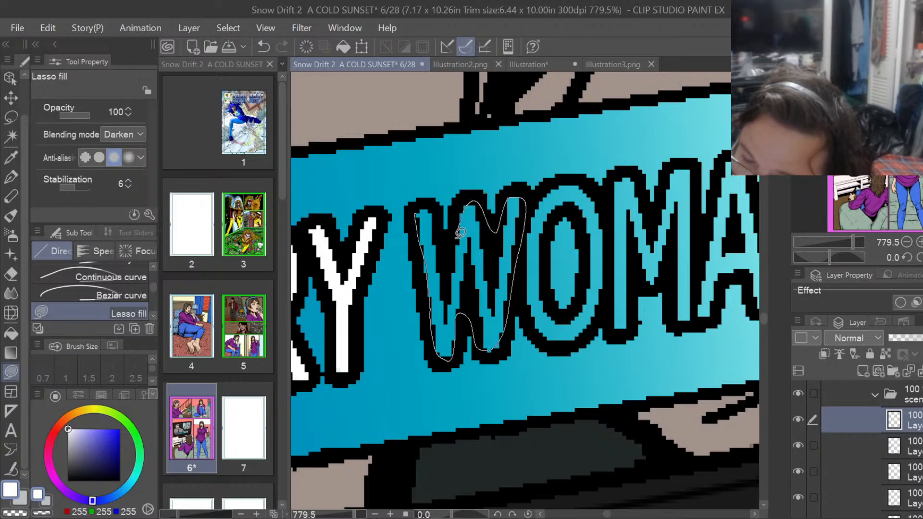
mouse_move(461, 233)
mouse_down()
mouse_move(451, 265)
mouse_move(431, 209)
mouse_move(416, 216)
mouse_move(437, 224)
mouse_move(420, 215)
mouse_move(435, 250)
mouse_up()
drag(444, 328, 457, 303)
drag(490, 353, 483, 334)
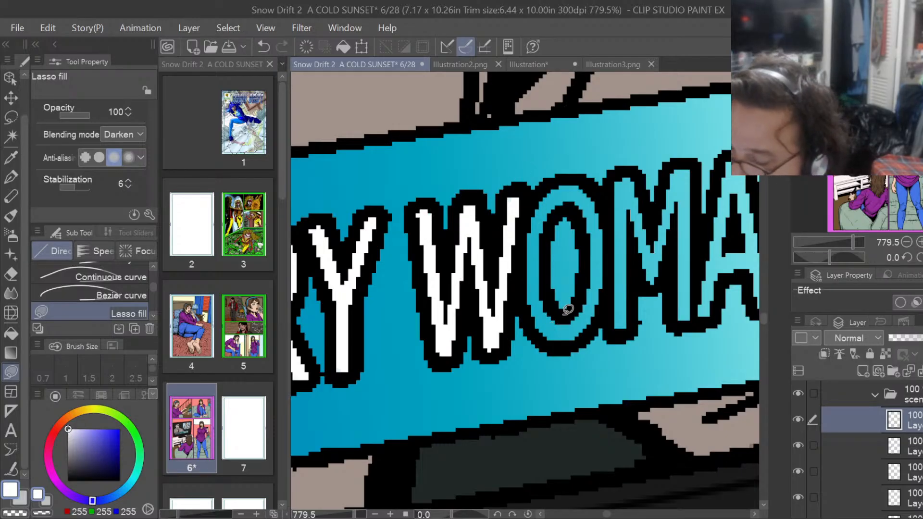
Lasso-fill the letters O and M of WOMAN with white.
mouse_move(540, 329)
mouse_down()
mouse_move(523, 246)
mouse_move(552, 185)
mouse_move(568, 298)
mouse_move(572, 307)
mouse_move(592, 262)
mouse_move(598, 321)
mouse_move(563, 313)
mouse_up()
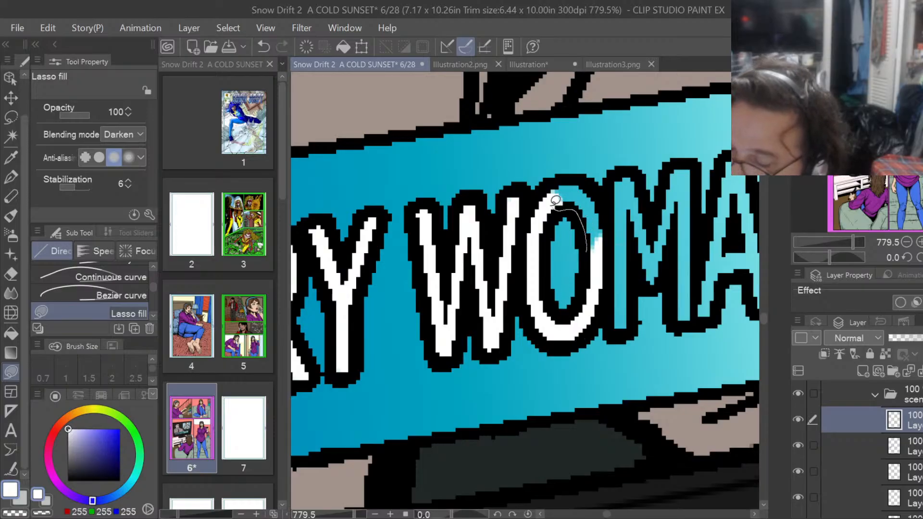
mouse_move(556, 200)
mouse_down()
mouse_move(597, 192)
mouse_move(620, 227)
mouse_up()
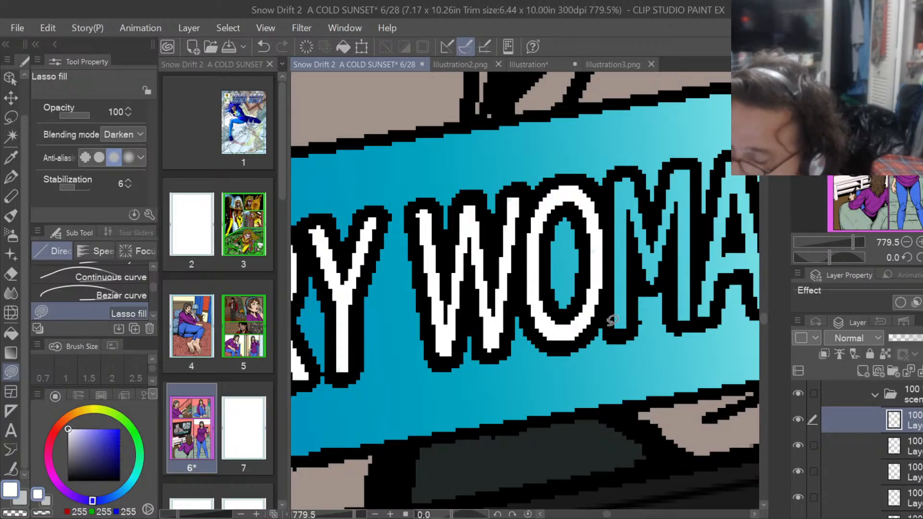
mouse_move(613, 321)
mouse_down()
mouse_move(634, 294)
mouse_move(636, 265)
mouse_move(650, 287)
mouse_move(667, 262)
mouse_move(629, 175)
mouse_move(616, 192)
mouse_move(610, 294)
mouse_up()
drag(634, 178, 620, 177)
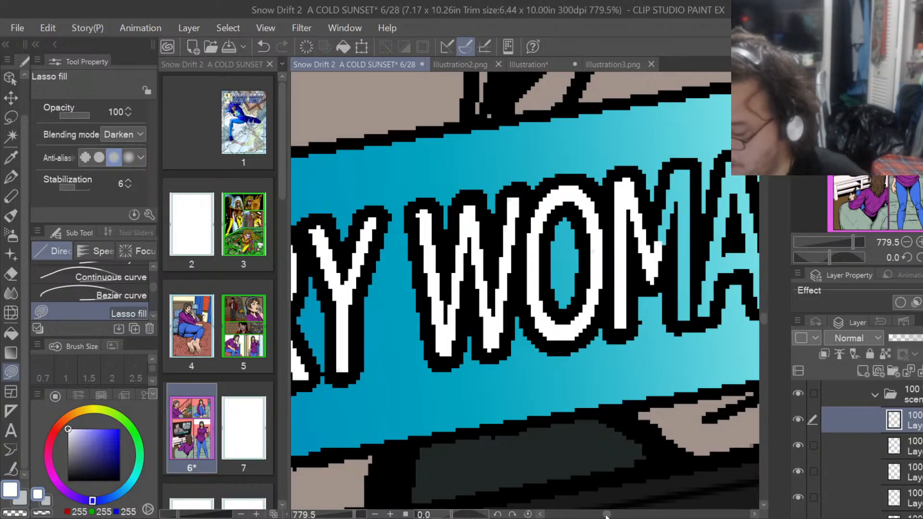
drag(606, 515, 611, 515)
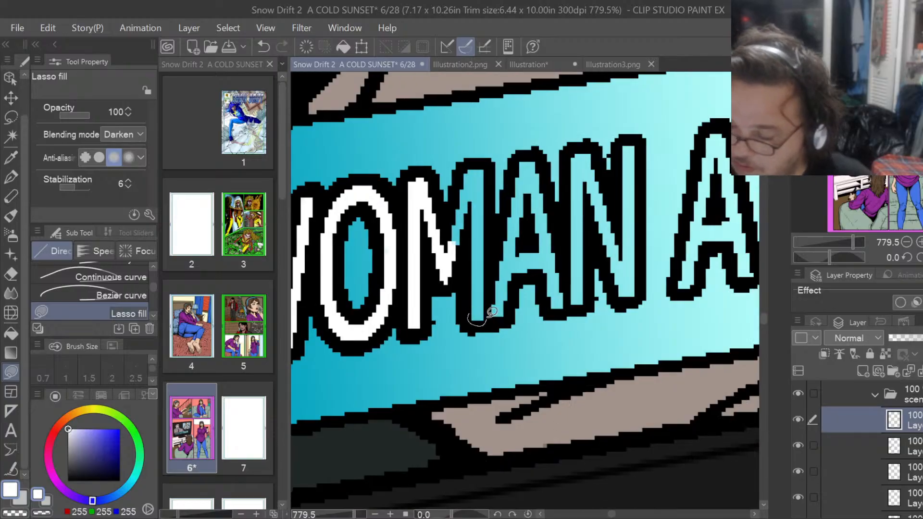
mouse_move(491, 312)
mouse_down()
mouse_move(486, 169)
mouse_move(475, 163)
mouse_move(441, 248)
mouse_move(456, 246)
mouse_move(468, 301)
mouse_up()
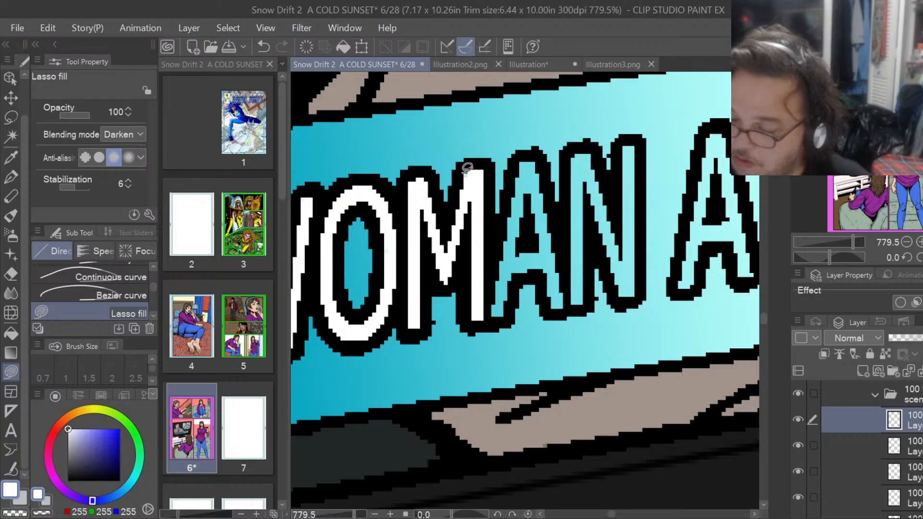
Lasso-fill the letter A of WOMAN with white, covering both legs and the crossbar.
drag(487, 319, 519, 280)
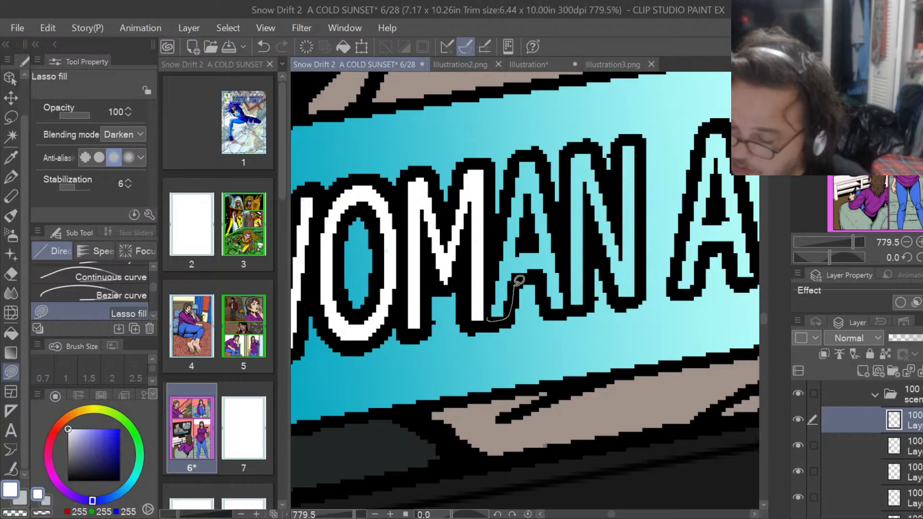
drag(526, 243, 533, 194)
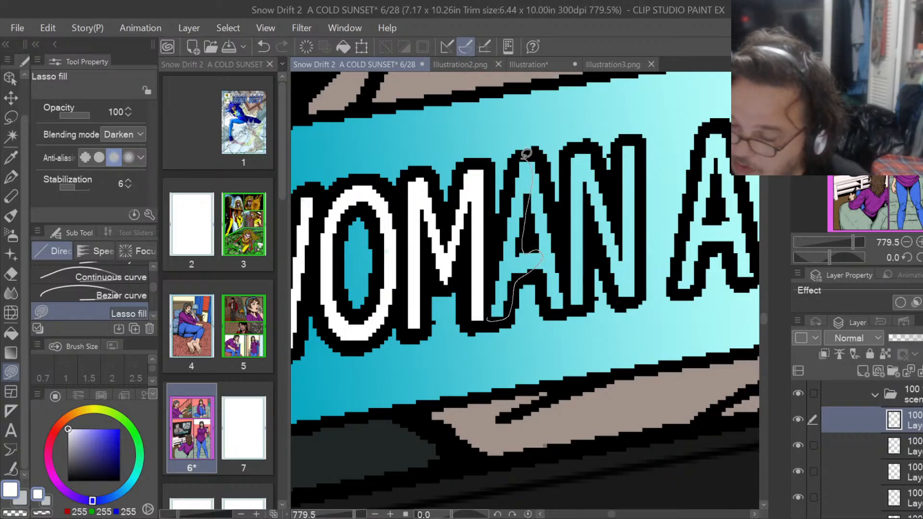
drag(527, 153, 487, 316)
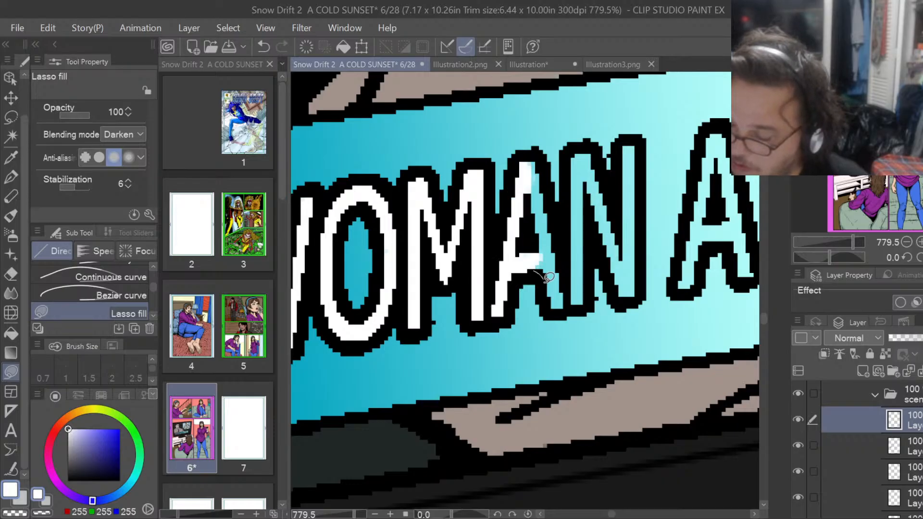
drag(572, 265, 542, 150)
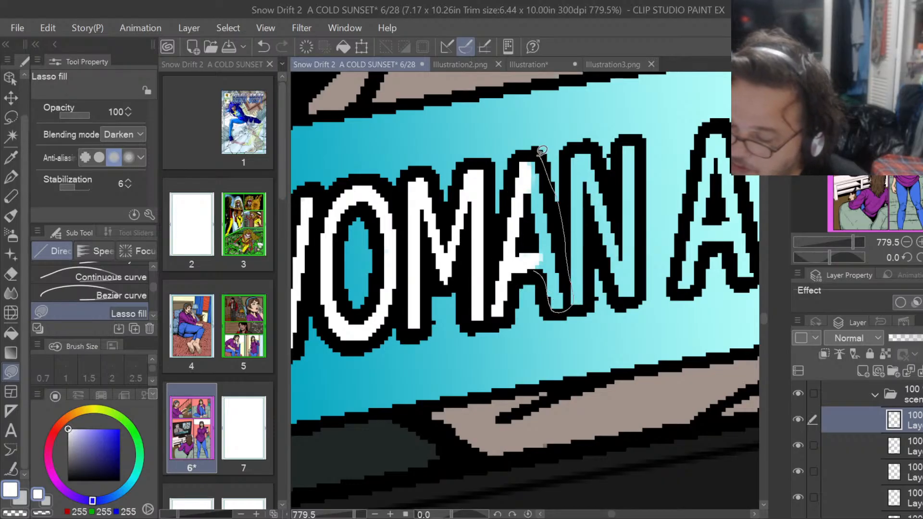
drag(542, 246, 553, 250)
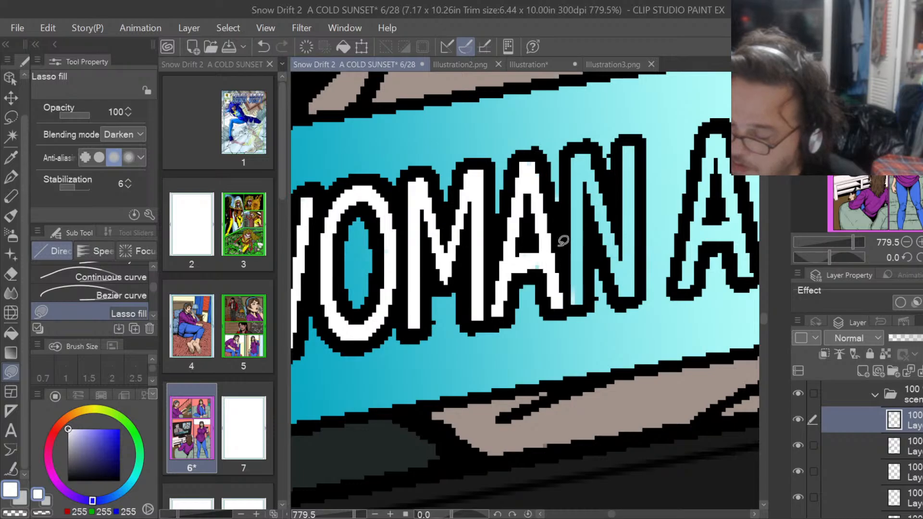
Lasso-fill the final N of WOMAN with white, covering both stems and the diagonal.
drag(594, 296, 596, 246)
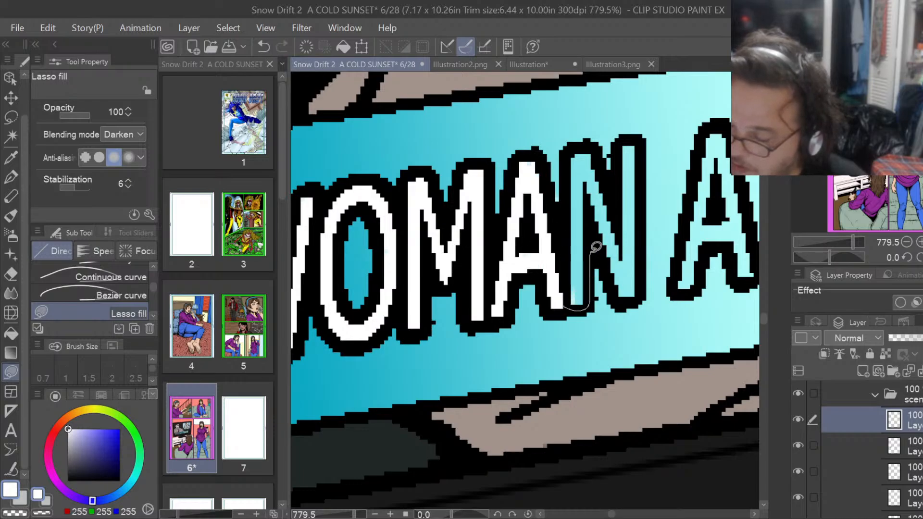
mouse_move(612, 210)
mouse_down()
mouse_move(598, 152)
mouse_move(563, 269)
mouse_move(573, 259)
mouse_up()
click(11, 274)
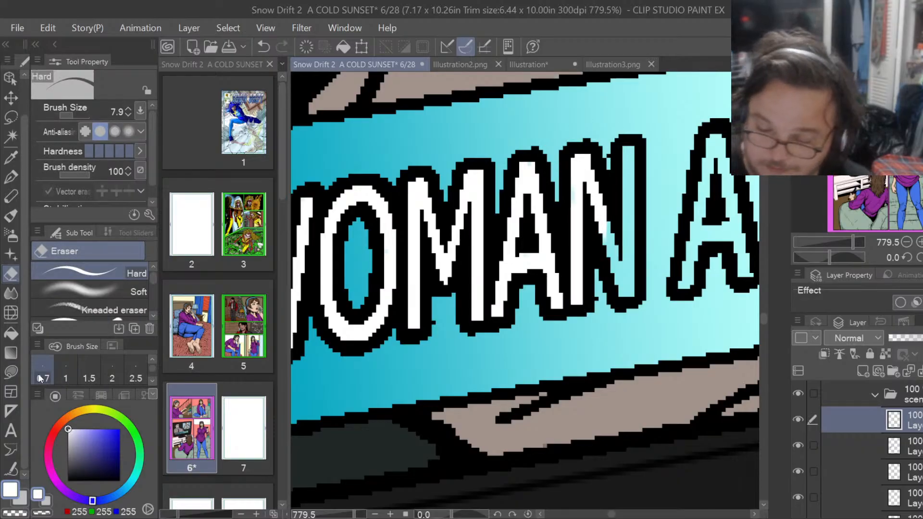
click(11, 371)
mouse_move(599, 250)
mouse_down()
mouse_move(632, 297)
mouse_move(644, 200)
mouse_move(637, 143)
mouse_move(620, 156)
mouse_move(623, 230)
mouse_move(608, 199)
mouse_up()
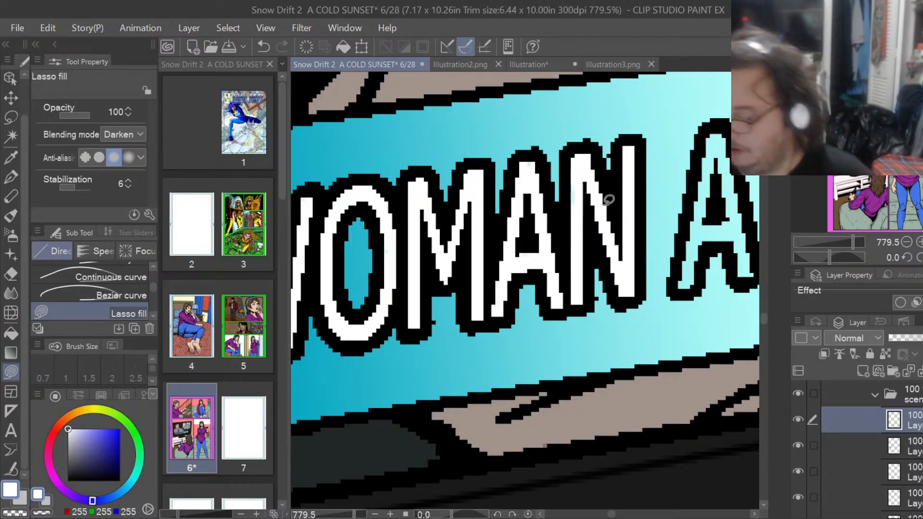
Lasso-fill the first A of ATTACKS with white, covering both legs and the crossbar.
drag(614, 514, 622, 516)
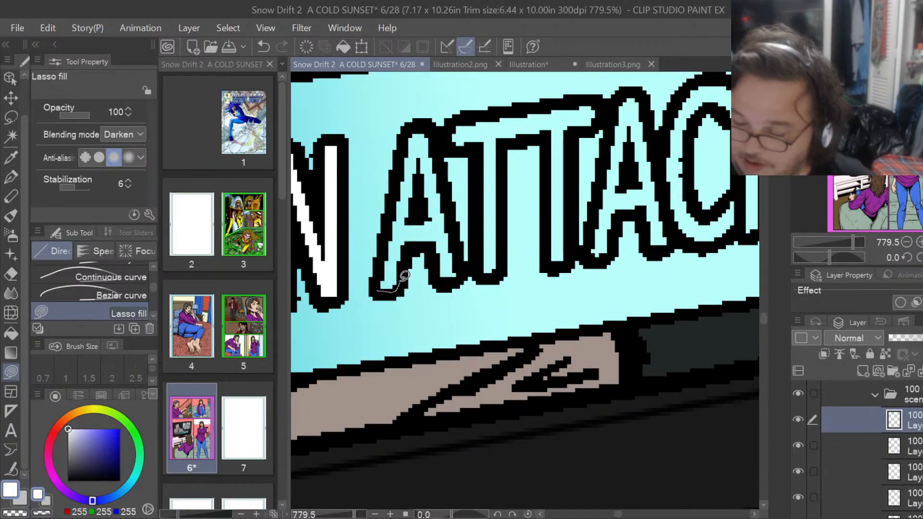
mouse_move(404, 275)
mouse_down()
mouse_move(415, 242)
mouse_move(418, 125)
mouse_move(379, 289)
mouse_up()
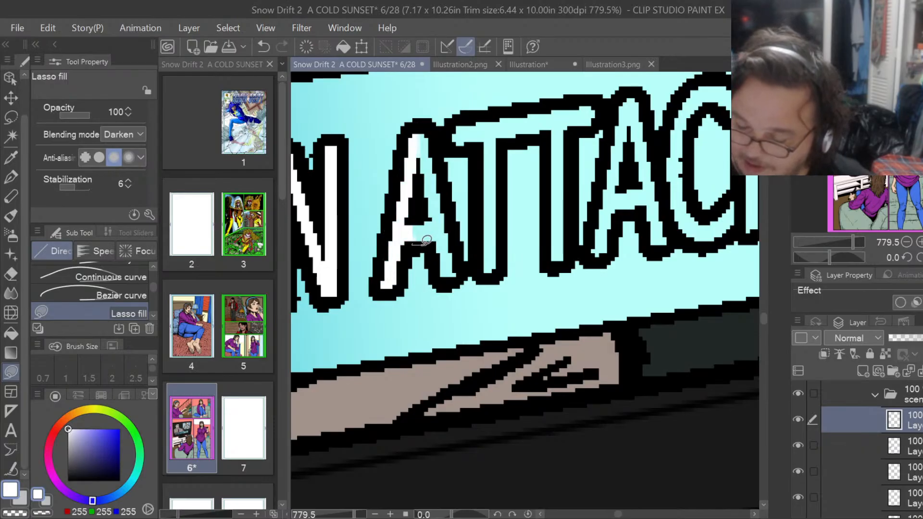
mouse_move(424, 243)
mouse_down()
mouse_move(438, 270)
mouse_move(451, 198)
mouse_move(433, 176)
mouse_move(411, 212)
mouse_move(412, 243)
mouse_up()
mouse_move(452, 182)
mouse_down()
mouse_move(440, 137)
mouse_move(413, 154)
mouse_move(440, 198)
mouse_up()
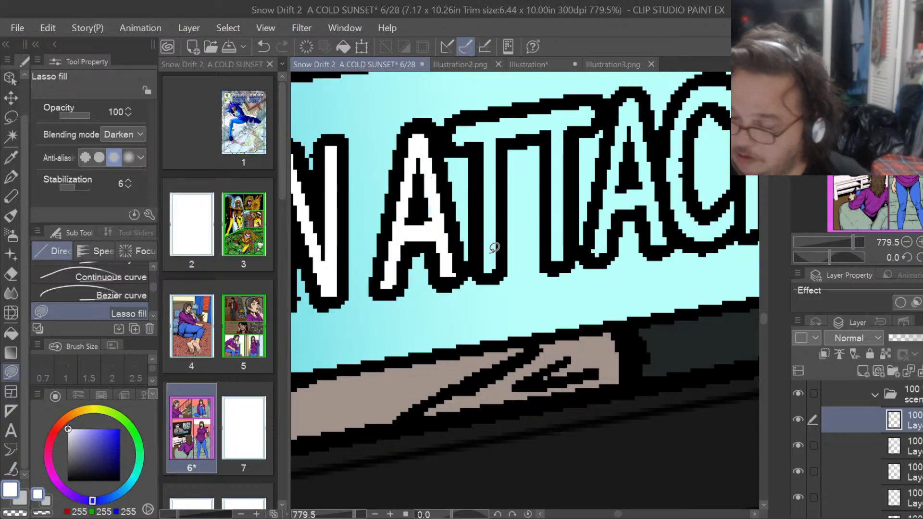
Lasso-fill both letters T of ATTACKS with white, including their joined top bar.
mouse_move(474, 264)
mouse_down()
mouse_move(498, 278)
mouse_move(504, 151)
mouse_move(528, 112)
mouse_move(464, 113)
mouse_move(481, 173)
mouse_move(481, 230)
mouse_up()
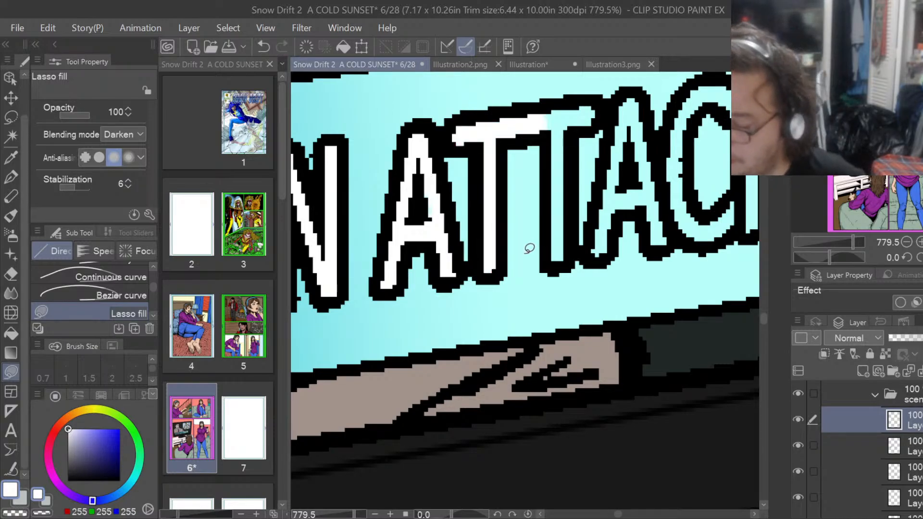
mouse_move(545, 249)
mouse_down()
mouse_move(559, 264)
mouse_move(576, 217)
mouse_move(580, 123)
mouse_move(548, 183)
mouse_move(548, 212)
mouse_up()
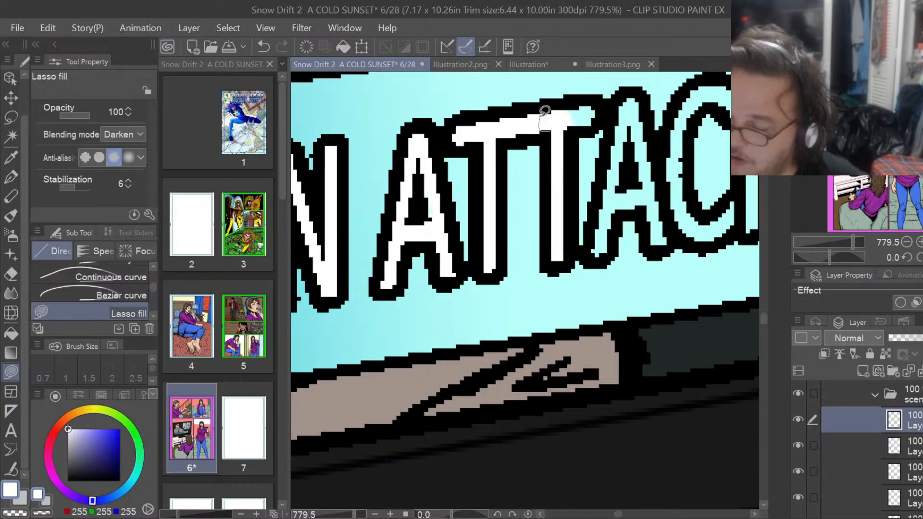
mouse_move(544, 111)
mouse_down()
mouse_move(600, 111)
mouse_move(569, 100)
mouse_move(568, 113)
mouse_up()
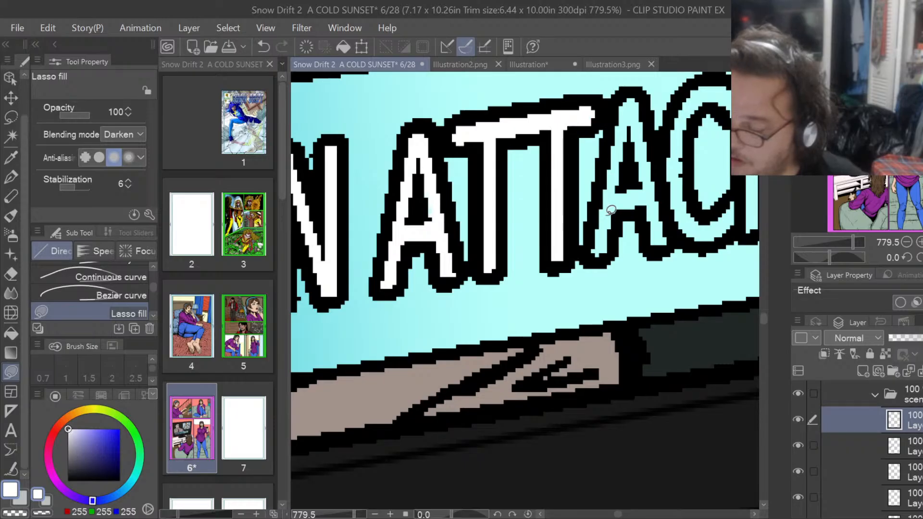
Lasso-fill the second A of ATTACKS with white, keeping its center and outline black.
drag(585, 245, 615, 239)
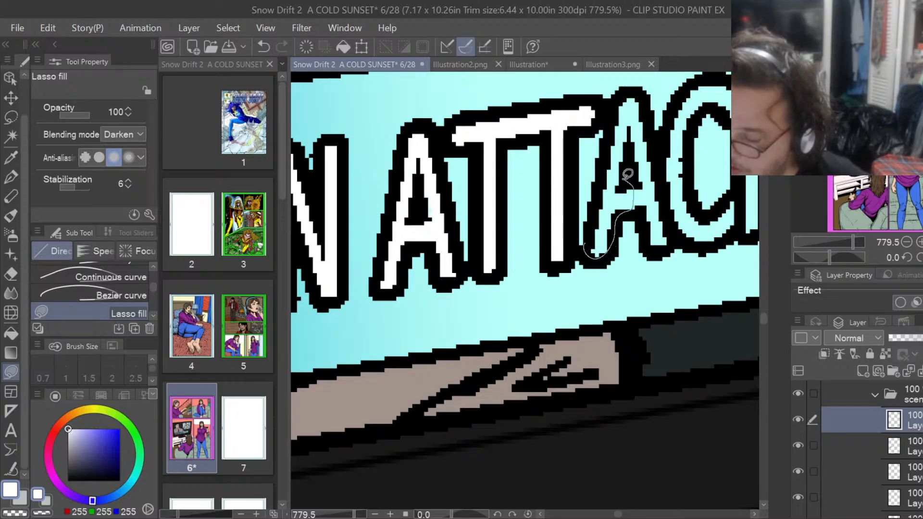
drag(627, 174, 628, 149)
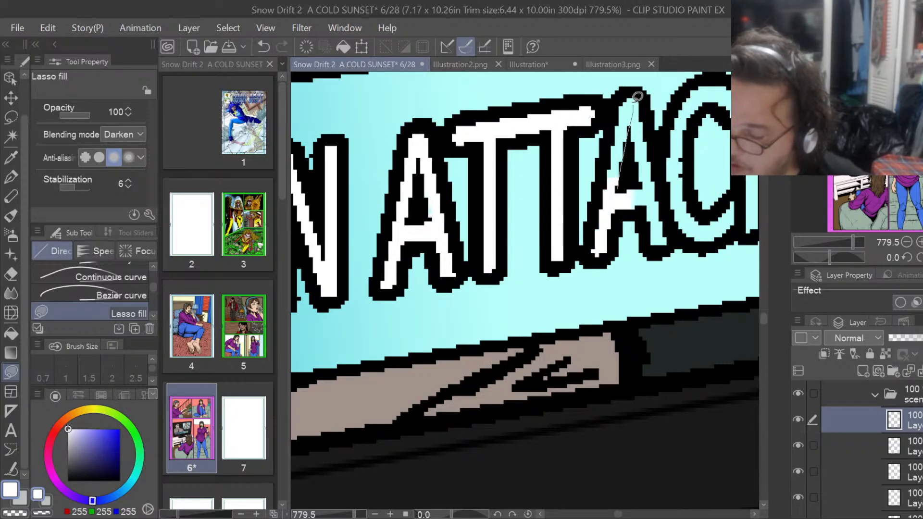
drag(637, 96, 629, 185)
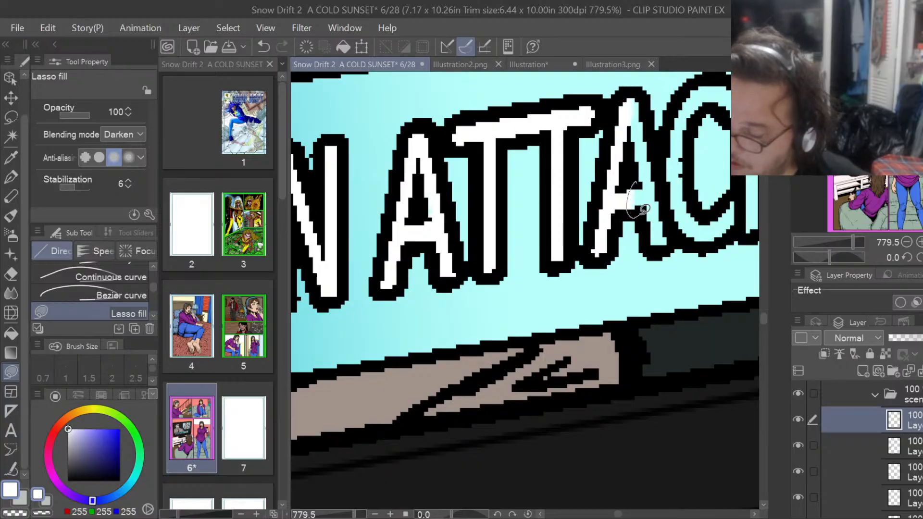
mouse_move(671, 211)
mouse_down()
mouse_move(636, 85)
mouse_move(643, 137)
mouse_up()
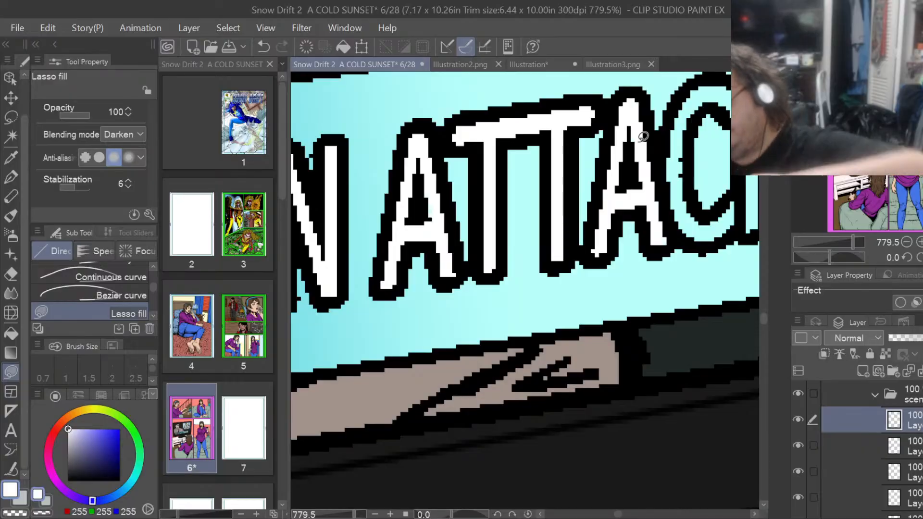
Lasso-fill the letters C, K and S of ATTACKS with white inside their black outlines.
drag(763, 318, 761, 314)
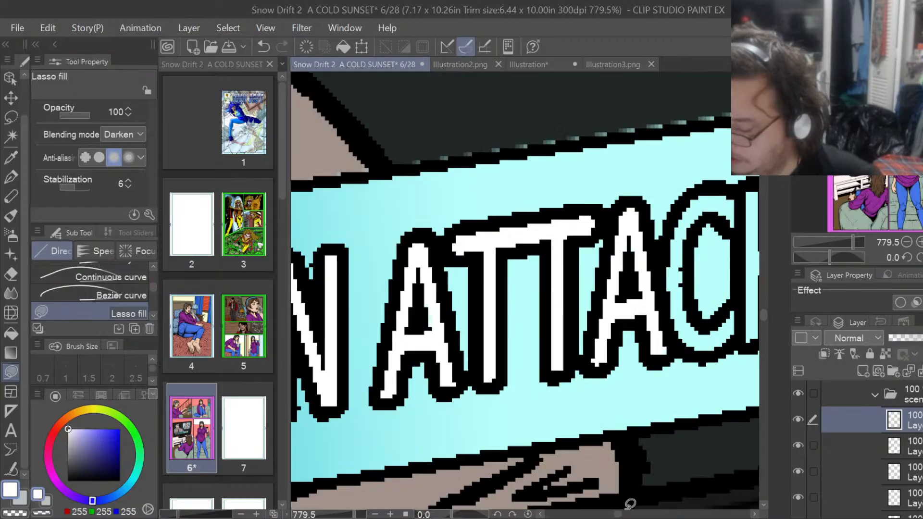
drag(620, 517, 624, 517)
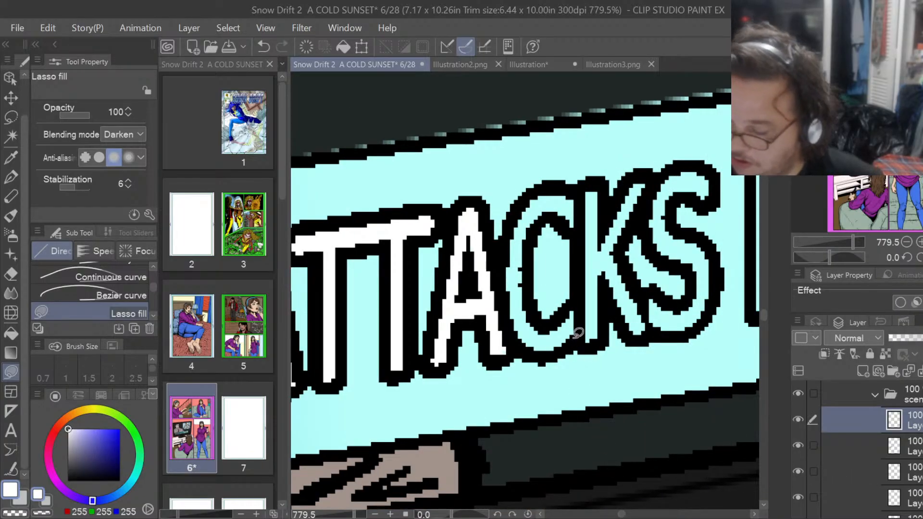
drag(549, 351, 522, 319)
mouse_move(556, 314)
mouse_down()
mouse_move(580, 305)
mouse_move(574, 344)
mouse_move(532, 293)
mouse_move(535, 231)
mouse_move(572, 219)
mouse_move(567, 186)
mouse_move(512, 219)
mouse_move(534, 321)
mouse_up()
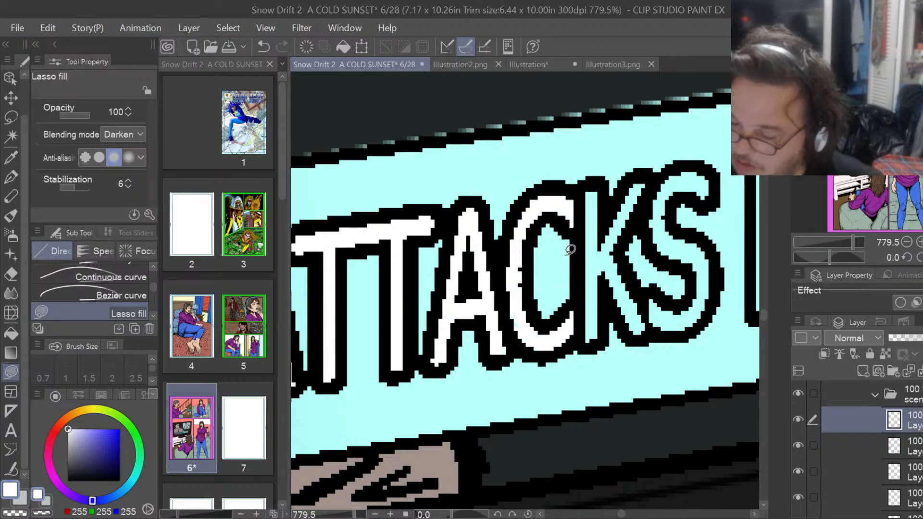
mouse_move(584, 279)
mouse_down()
mouse_move(584, 328)
mouse_move(598, 348)
mouse_move(609, 284)
mouse_move(597, 187)
mouse_move(585, 191)
mouse_move(593, 325)
mouse_up()
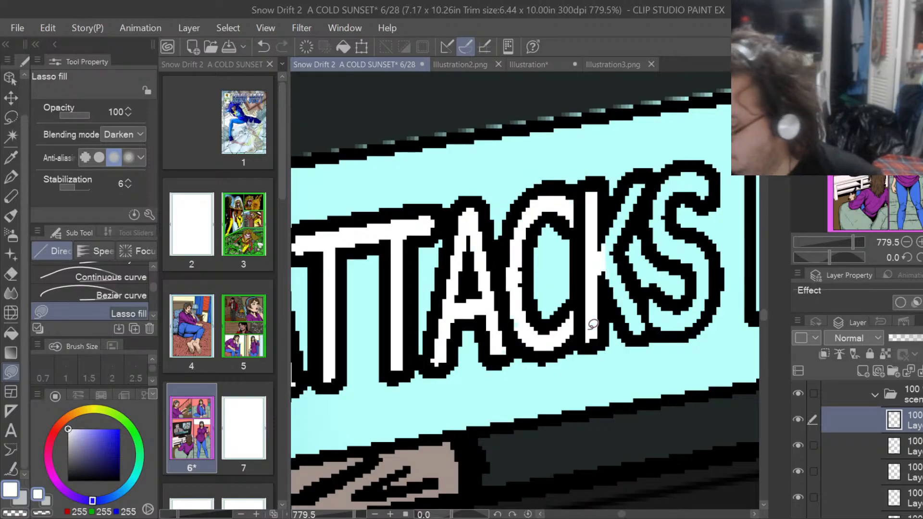
mouse_move(601, 273)
mouse_down()
mouse_move(630, 337)
mouse_move(652, 312)
mouse_move(624, 257)
mouse_move(642, 202)
mouse_move(637, 173)
mouse_move(604, 225)
mouse_move(680, 262)
mouse_move(690, 286)
mouse_move(663, 304)
mouse_move(657, 328)
mouse_move(707, 318)
mouse_move(719, 254)
mouse_move(663, 211)
mouse_move(692, 192)
mouse_move(688, 222)
mouse_up()
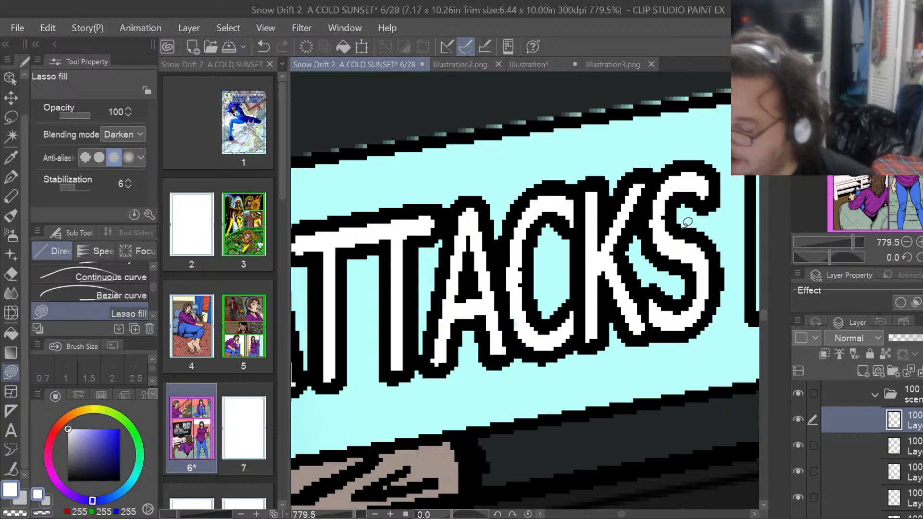
Lasso-fill the letters E, D and the cut-off I at the banner's end with white.
drag(621, 516, 628, 515)
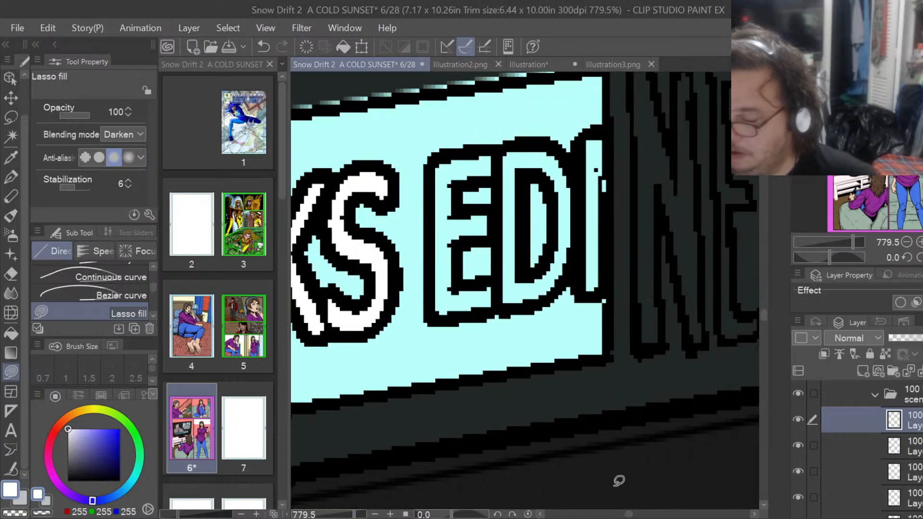
mouse_move(497, 290)
mouse_down()
mouse_move(473, 316)
mouse_move(435, 310)
mouse_move(461, 284)
mouse_move(468, 291)
mouse_move(460, 251)
mouse_move(495, 230)
mouse_move(480, 212)
mouse_move(443, 213)
mouse_move(437, 287)
mouse_move(459, 297)
mouse_up()
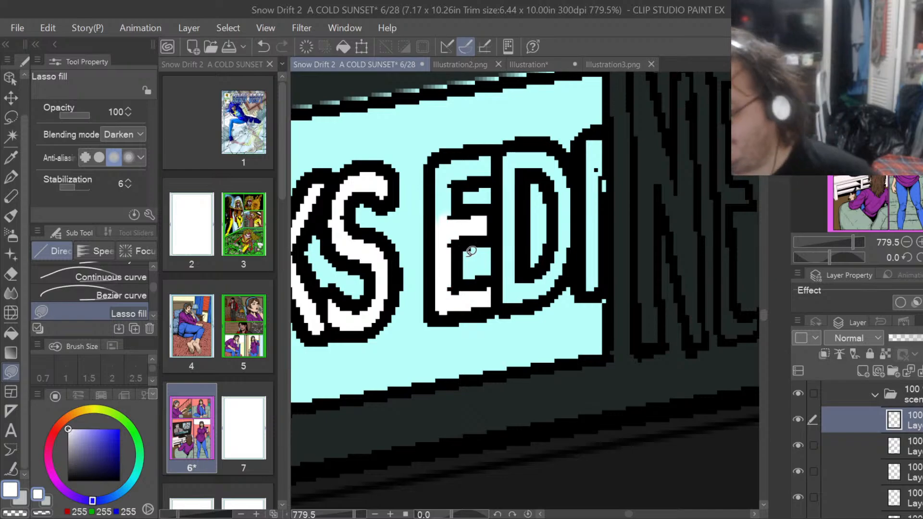
mouse_move(457, 224)
mouse_down()
mouse_move(499, 152)
mouse_move(447, 147)
mouse_move(435, 182)
mouse_move(454, 222)
mouse_up()
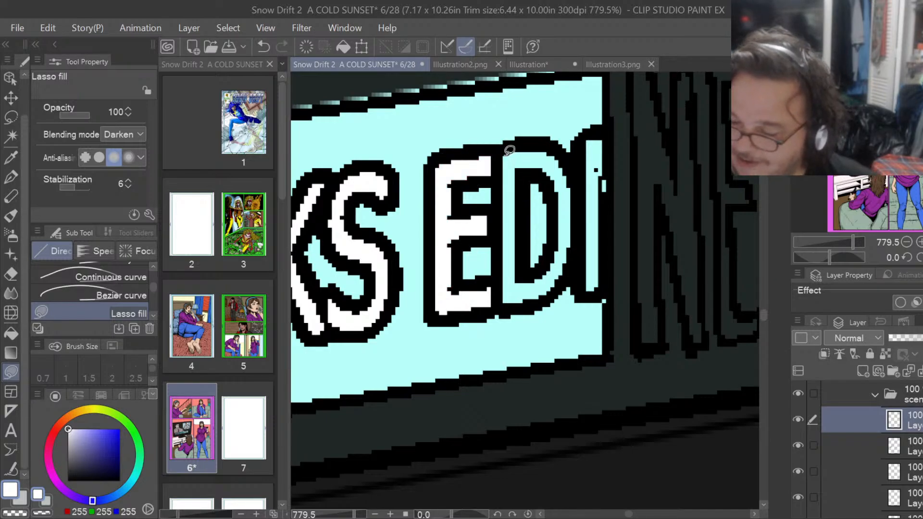
mouse_move(505, 153)
mouse_down()
mouse_move(501, 297)
mouse_move(514, 305)
mouse_move(523, 284)
mouse_move(527, 159)
mouse_move(505, 145)
mouse_move(570, 217)
mouse_move(576, 190)
mouse_move(564, 160)
mouse_move(526, 144)
mouse_up()
mouse_move(558, 188)
mouse_down()
mouse_move(555, 246)
mouse_move(521, 300)
mouse_move(571, 274)
mouse_move(579, 207)
mouse_up()
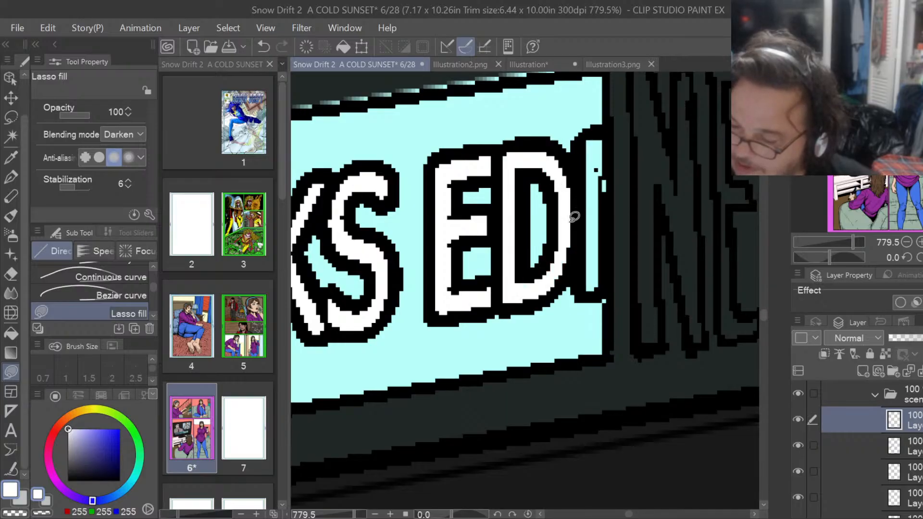
mouse_move(578, 251)
mouse_down()
mouse_move(586, 290)
mouse_move(608, 274)
mouse_move(610, 144)
mouse_move(599, 132)
mouse_move(588, 158)
mouse_up()
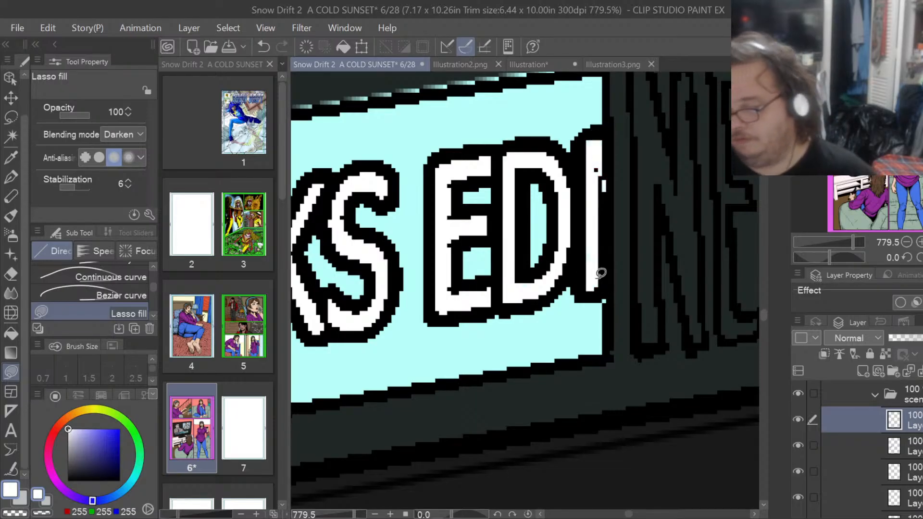
On the banner gradient's layer, erase the light blue spill along the outside of the banner's upper outline with the Hard eraser.
click(820, 442)
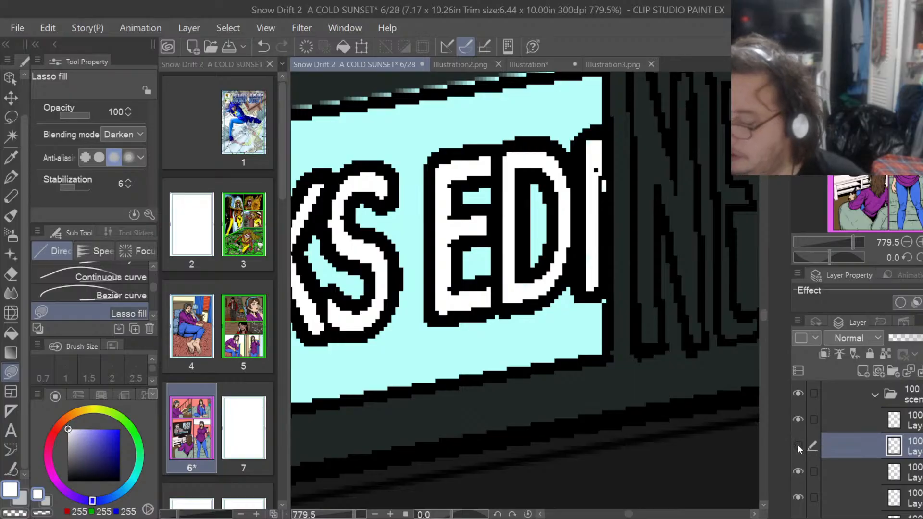
click(798, 446)
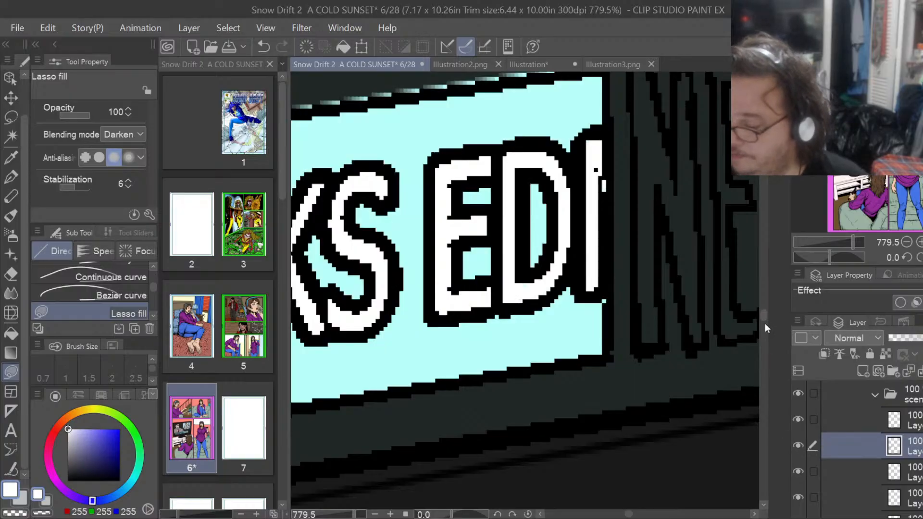
scroll(763, 315, up, 3)
click(11, 274)
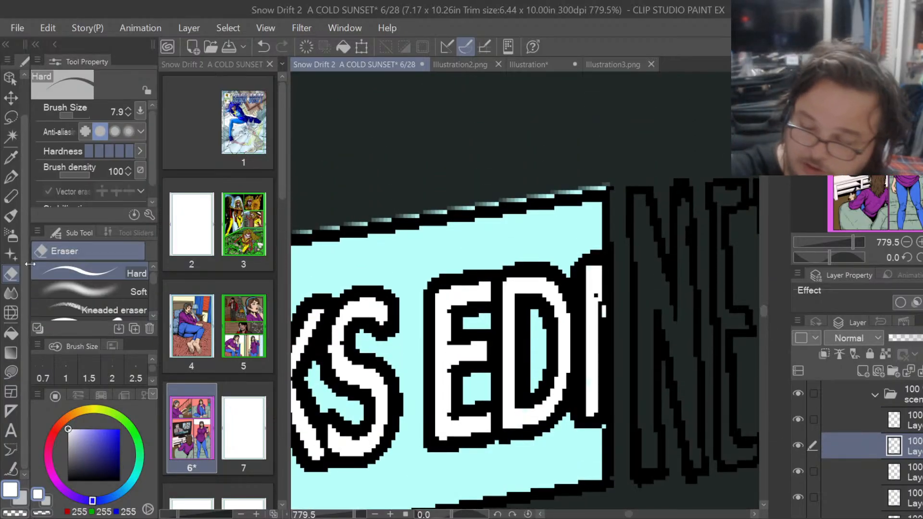
mouse_move(488, 190)
mouse_down()
mouse_move(628, 177)
mouse_move(320, 218)
mouse_up()
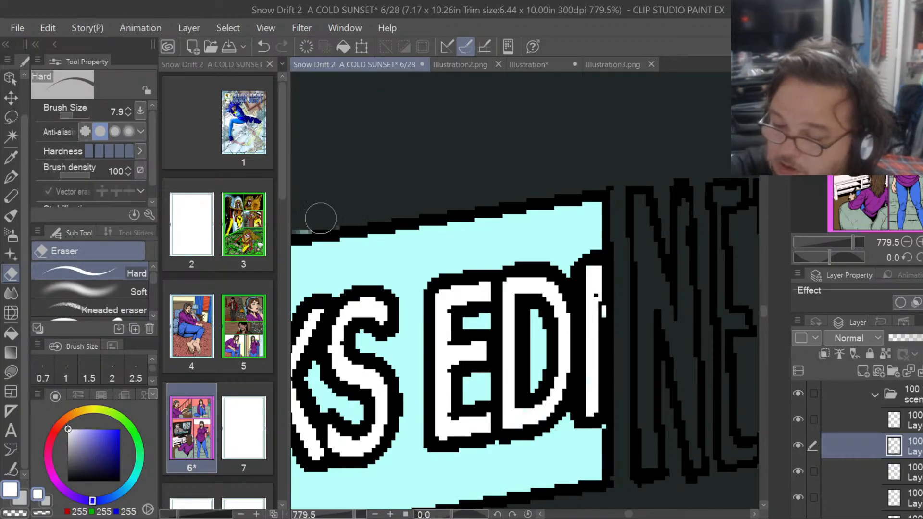
drag(629, 514, 622, 515)
mouse_move(490, 249)
mouse_down()
mouse_move(627, 227)
mouse_move(615, 231)
mouse_move(673, 212)
mouse_move(322, 268)
mouse_move(480, 243)
mouse_move(336, 262)
mouse_up()
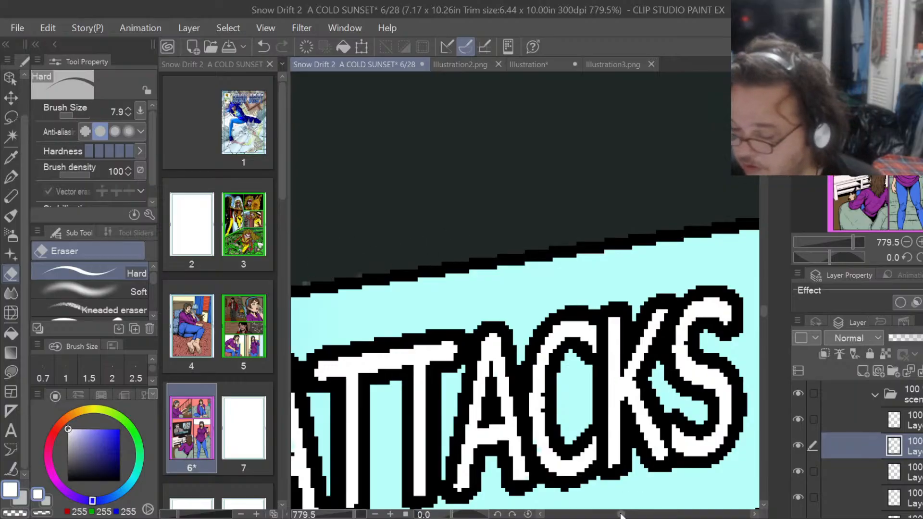
drag(620, 516, 616, 516)
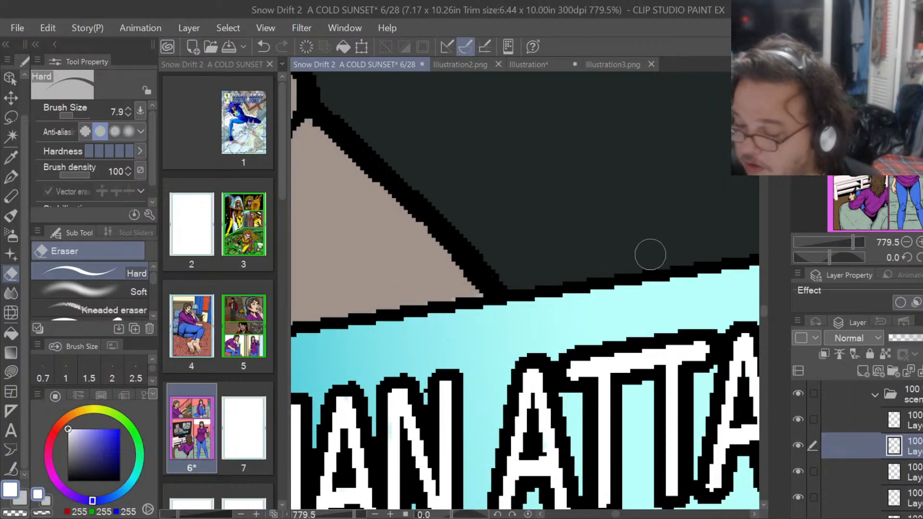
mouse_move(650, 255)
mouse_down()
mouse_move(419, 295)
mouse_move(579, 267)
mouse_move(444, 280)
mouse_up()
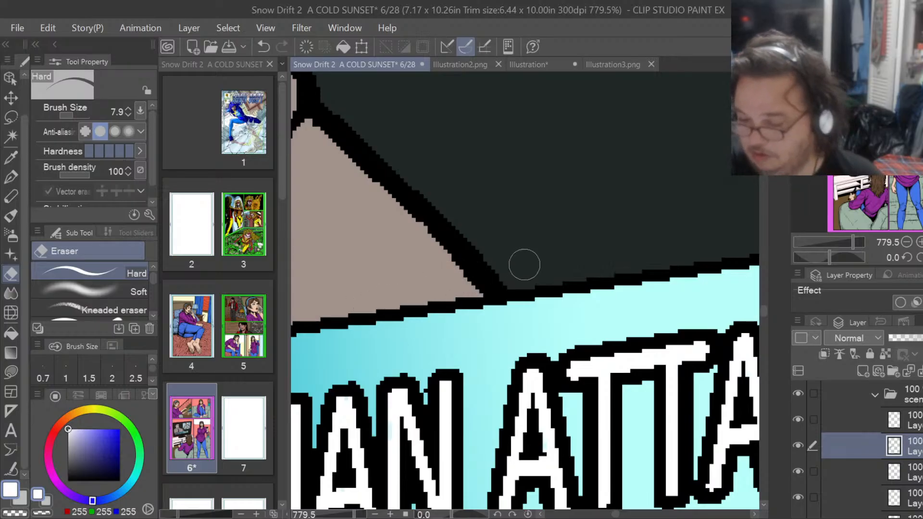
Examine the finished banner lettering, the uncolored NEWS logo beside it and the whole TV panel within the page.
scroll(524, 264, down, 5)
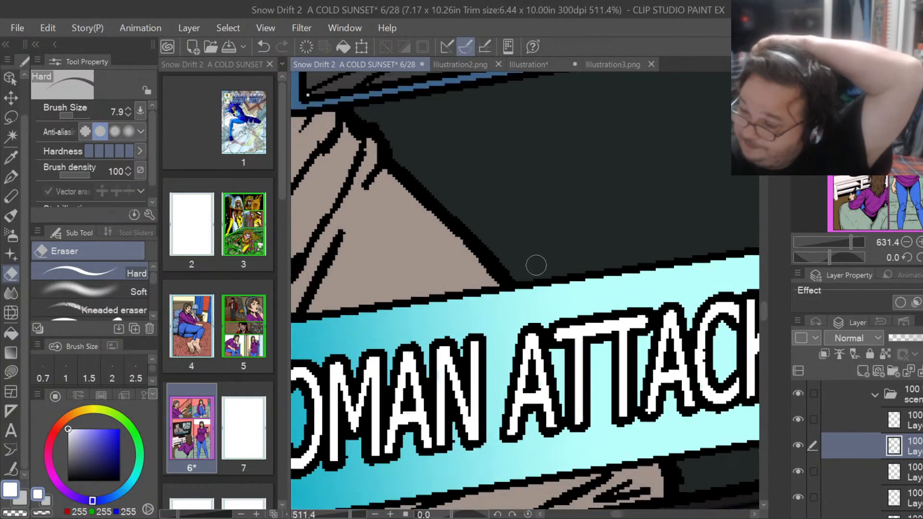
scroll(535, 265, down, 4)
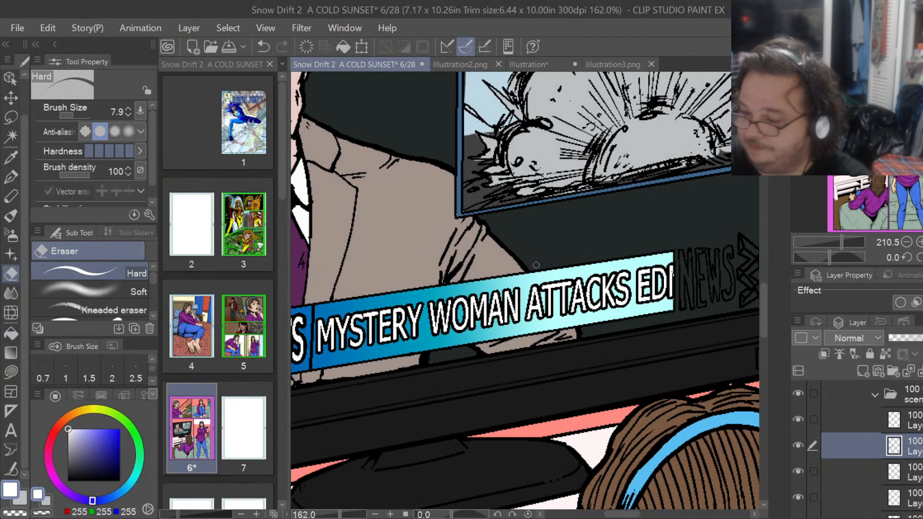
scroll(536, 265, down, 1)
scroll(725, 259, up, 4)
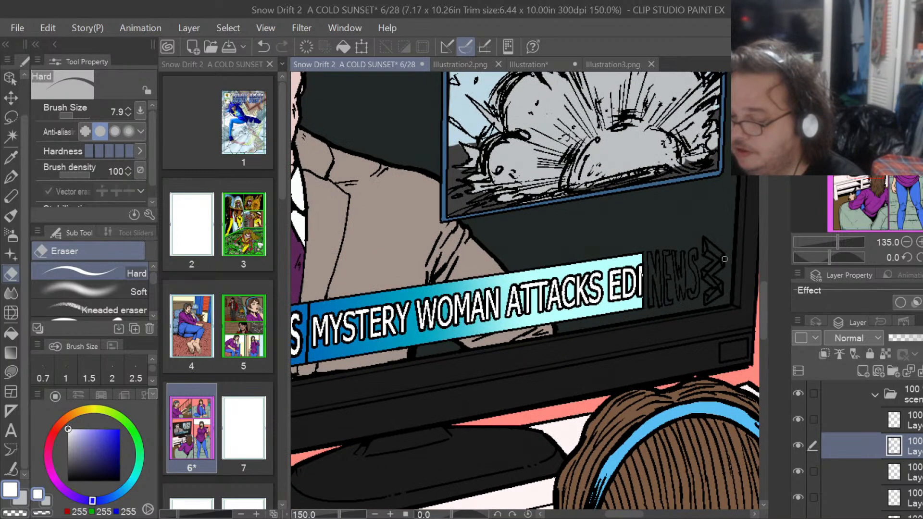
scroll(725, 259, up, 4)
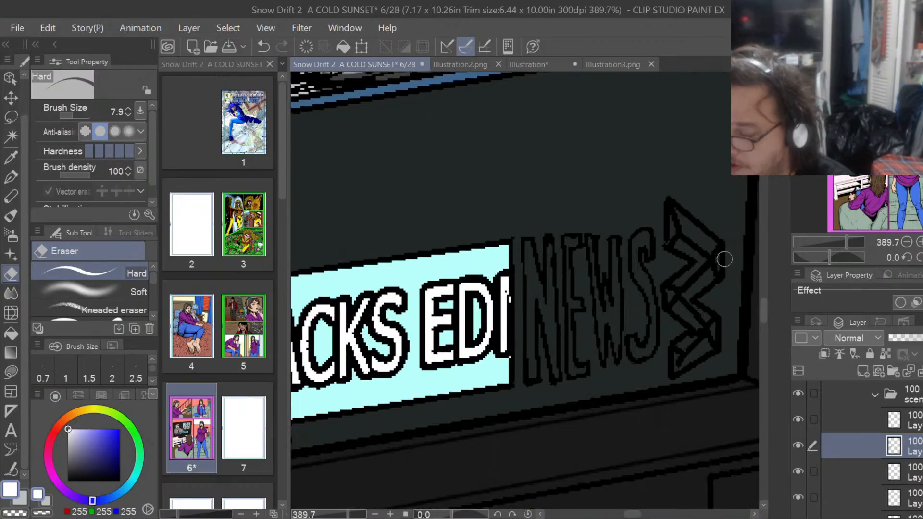
scroll(725, 259, down, 8)
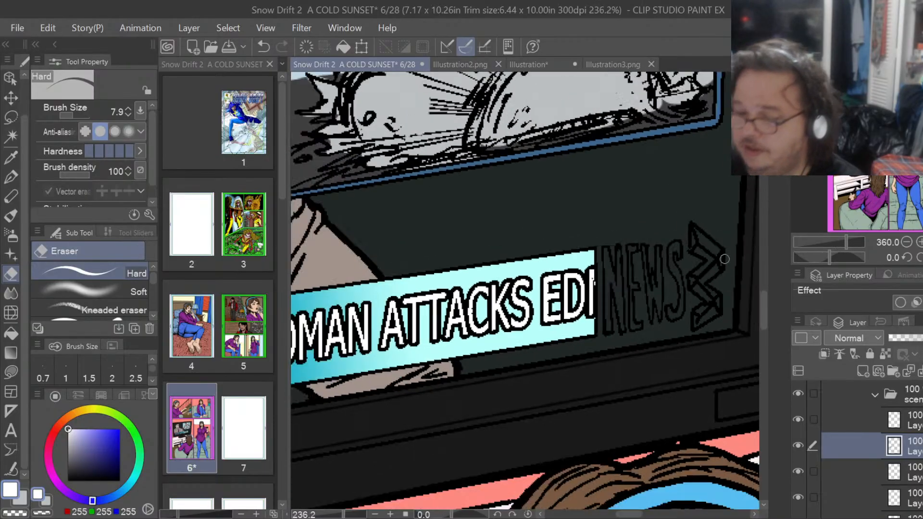
scroll(724, 258, down, 4)
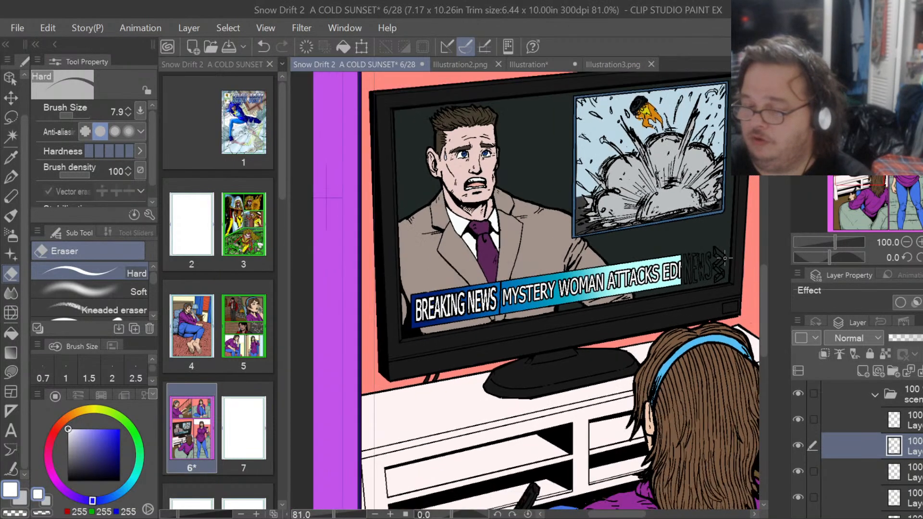
scroll(366, 204, down, 3)
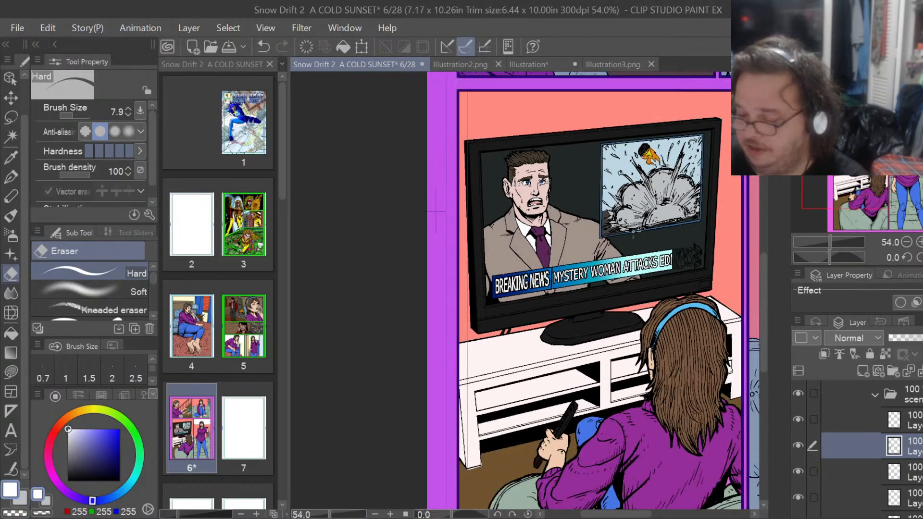
scroll(631, 189, down, 1)
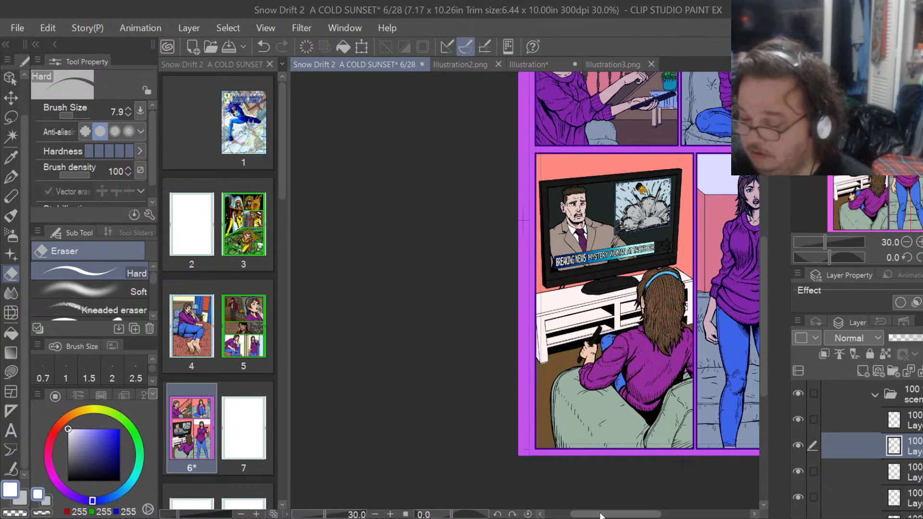
Show the Layer 1 Copy and Background Copy layers to preview the comic page's panels against a white background.
drag(600, 515, 621, 515)
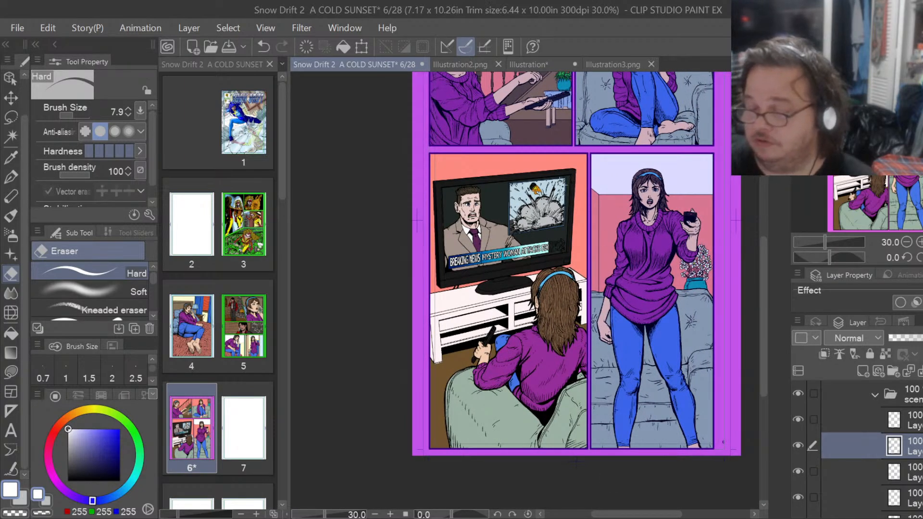
scroll(418, 221, up, 5)
scroll(346, 237, down, 3)
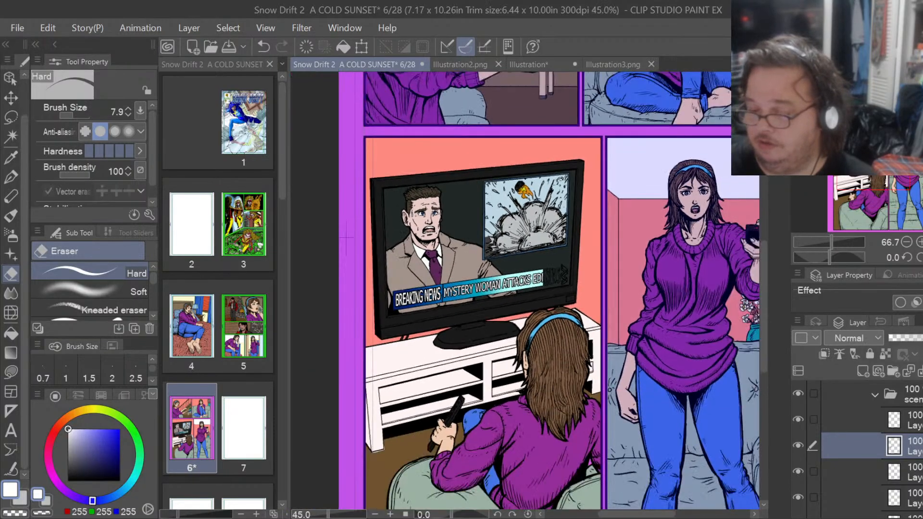
scroll(560, 180, down, 3)
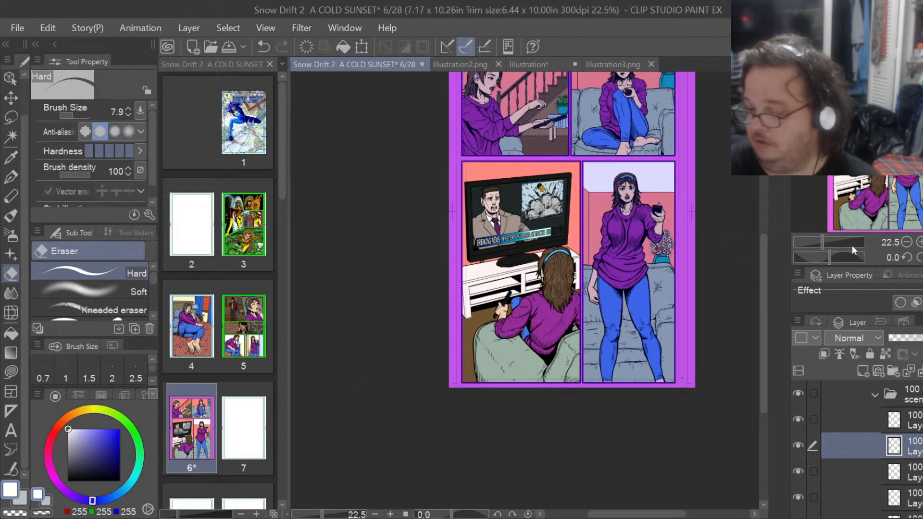
drag(762, 312, 763, 282)
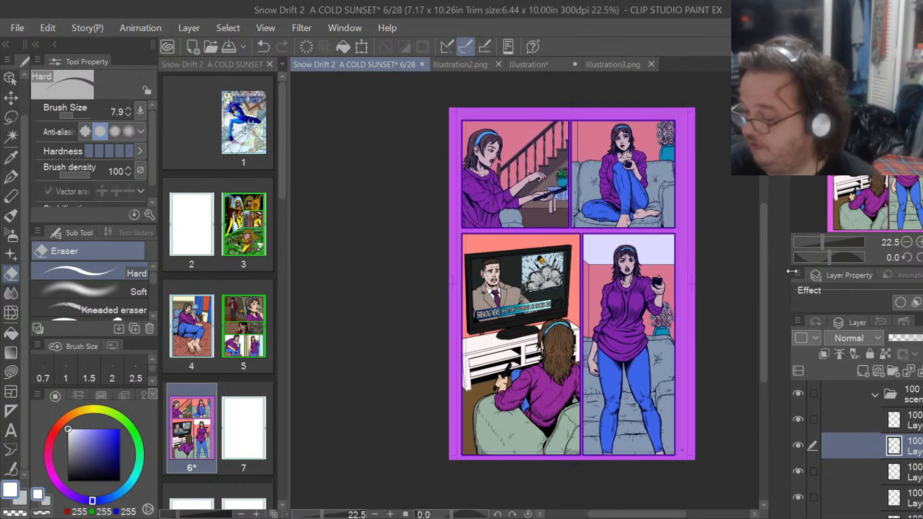
scroll(857, 449, down, 5)
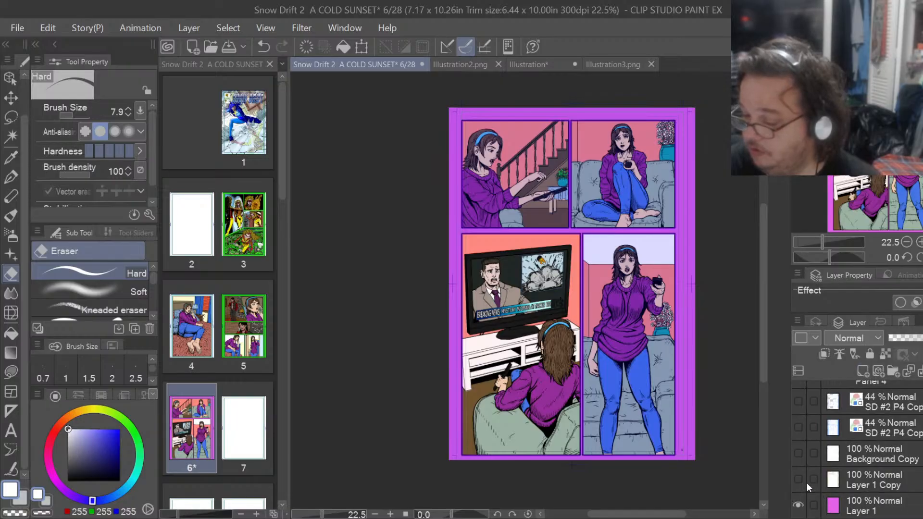
click(798, 479)
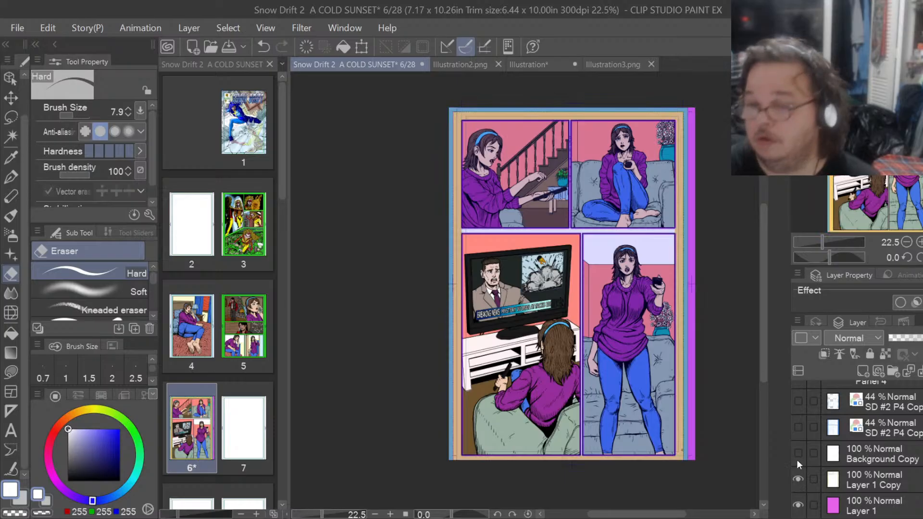
click(797, 459)
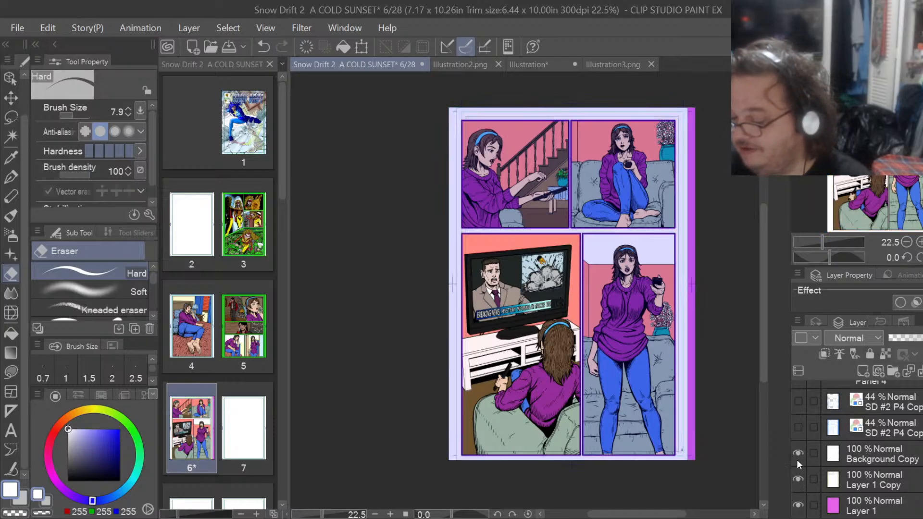
click(797, 427)
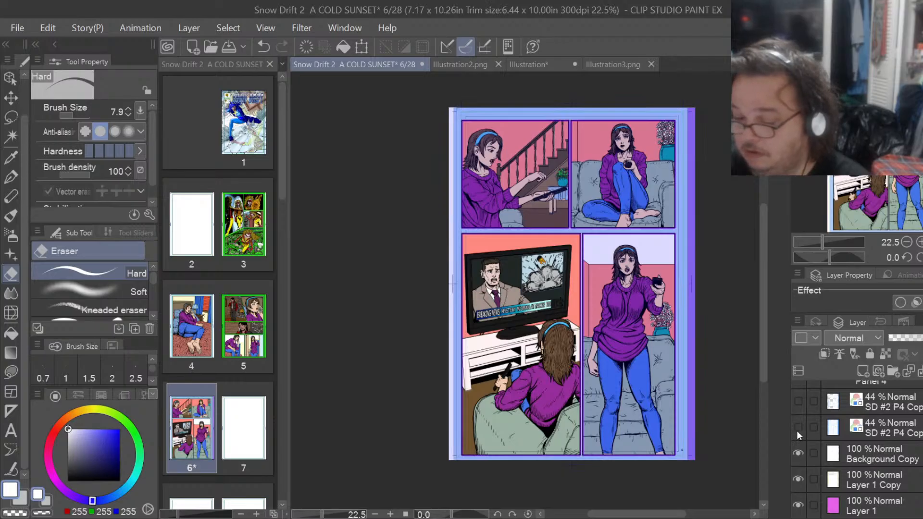
click(797, 431)
scroll(740, 337, up, 5)
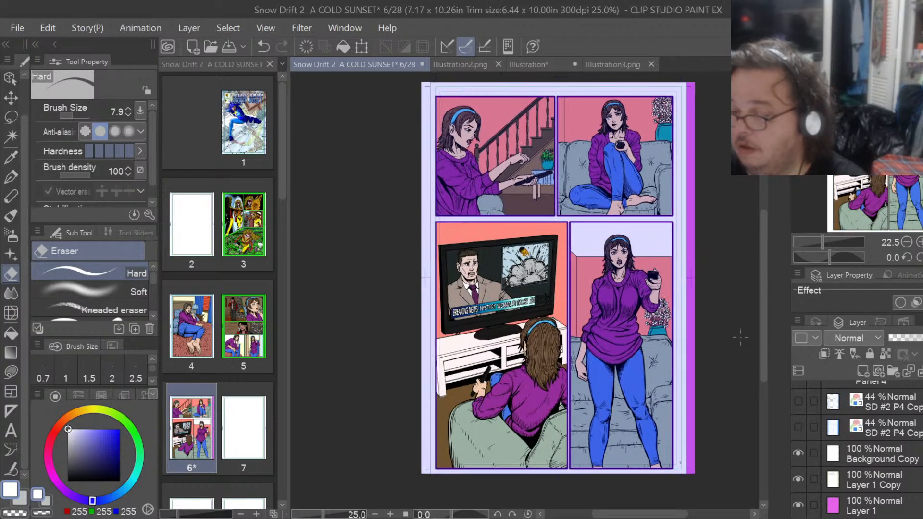
scroll(740, 337, up, 1)
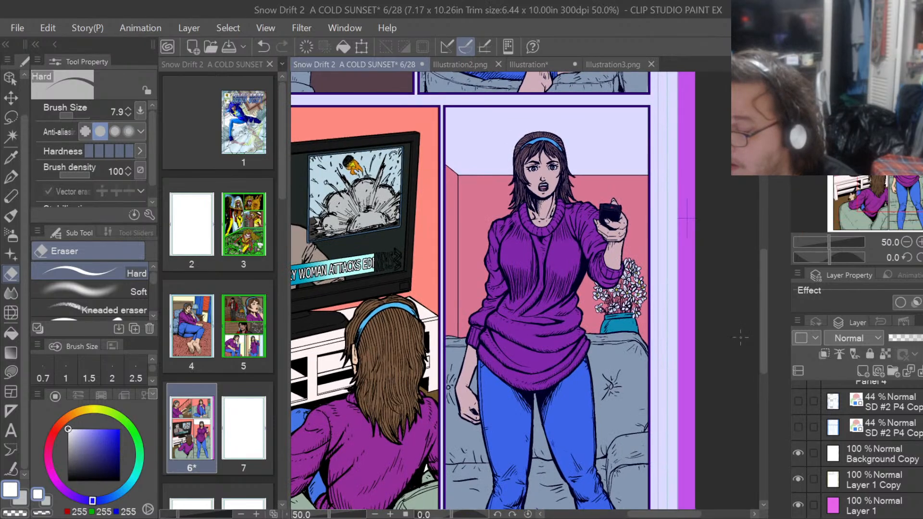
scroll(740, 338, down, 3)
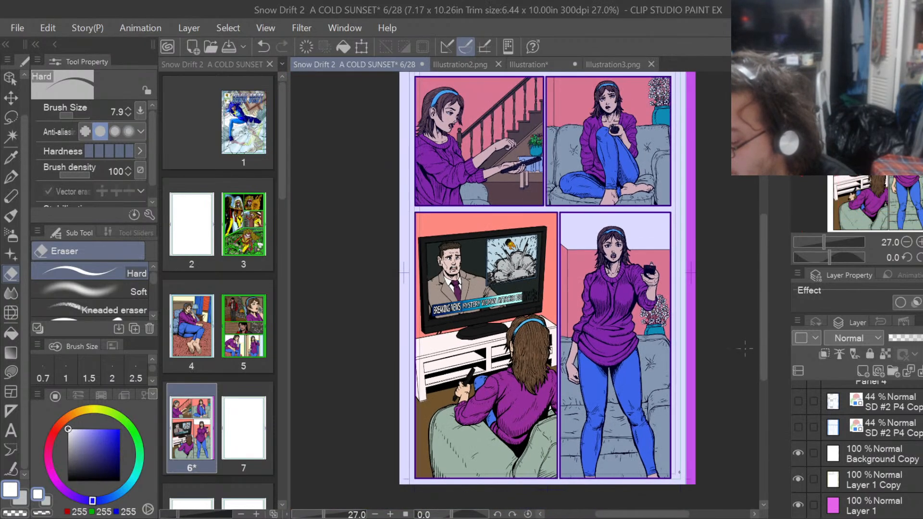
Collapse the tv folder, the background folder and the frame folder inside Panel 3, and select the Panel 3 folder.
click(900, 511)
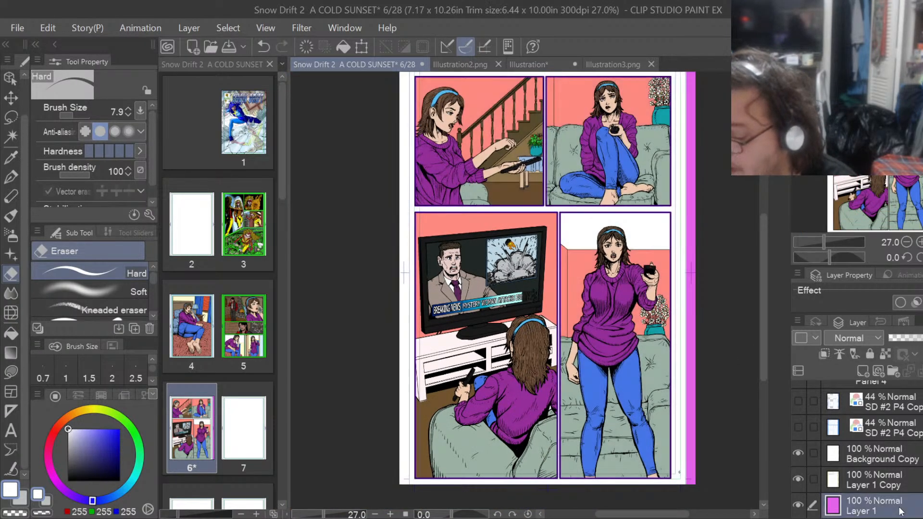
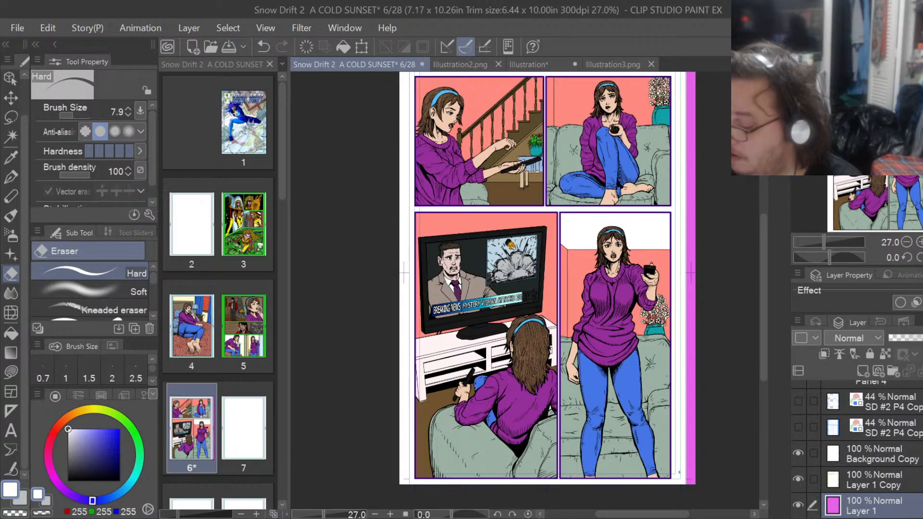
scroll(856, 449, up, 4)
scroll(857, 449, down, 4)
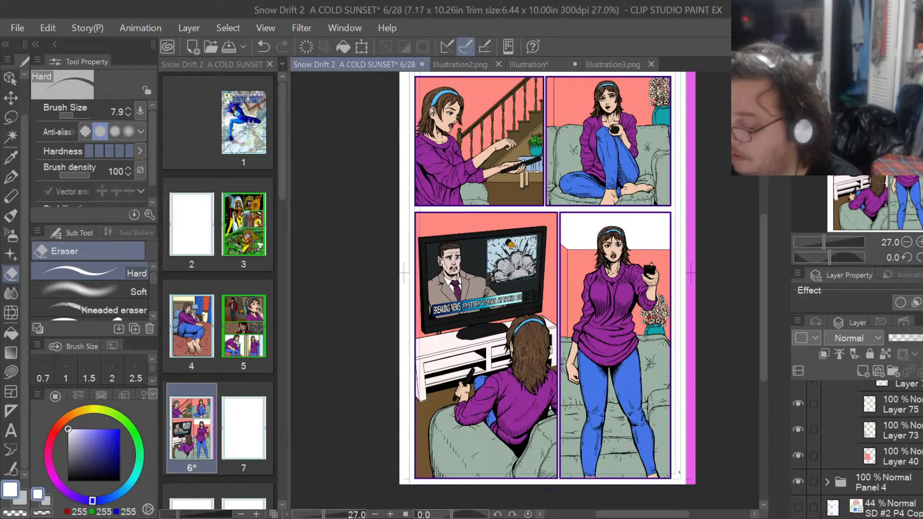
scroll(856, 449, up, 3)
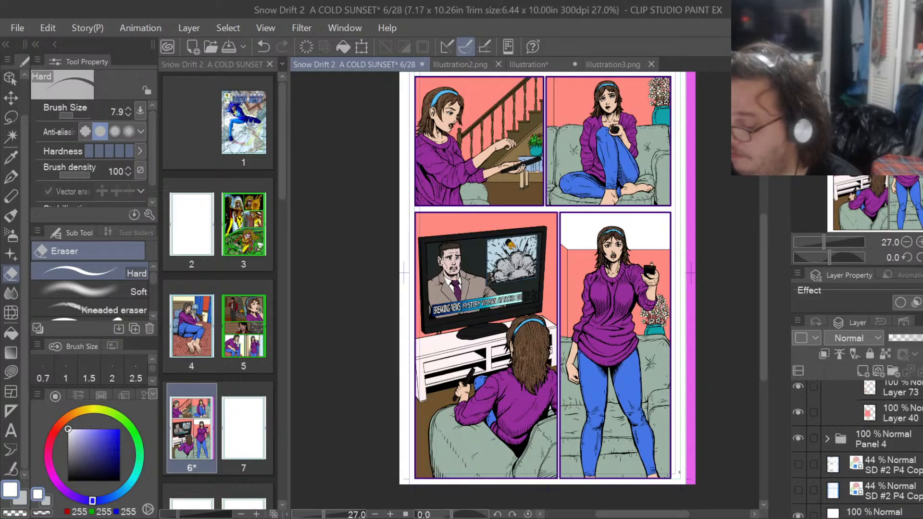
scroll(857, 449, up, 5)
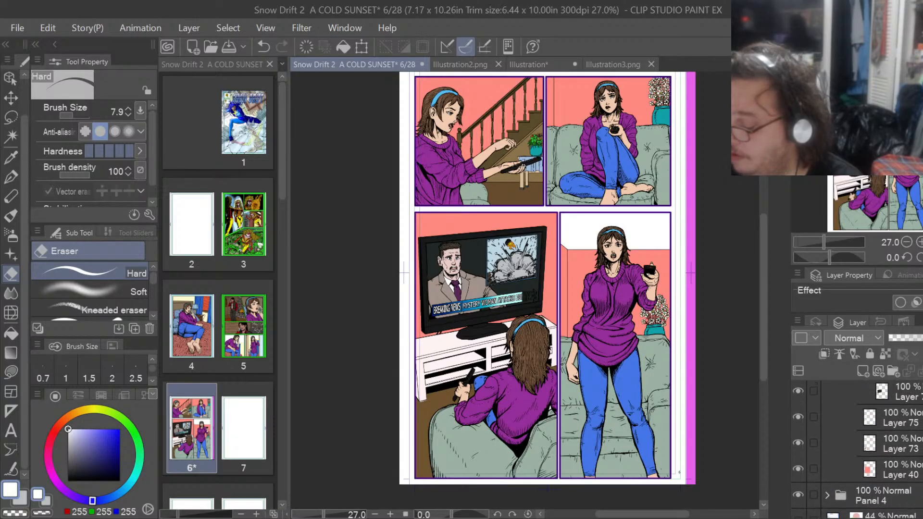
scroll(857, 448, up, 2)
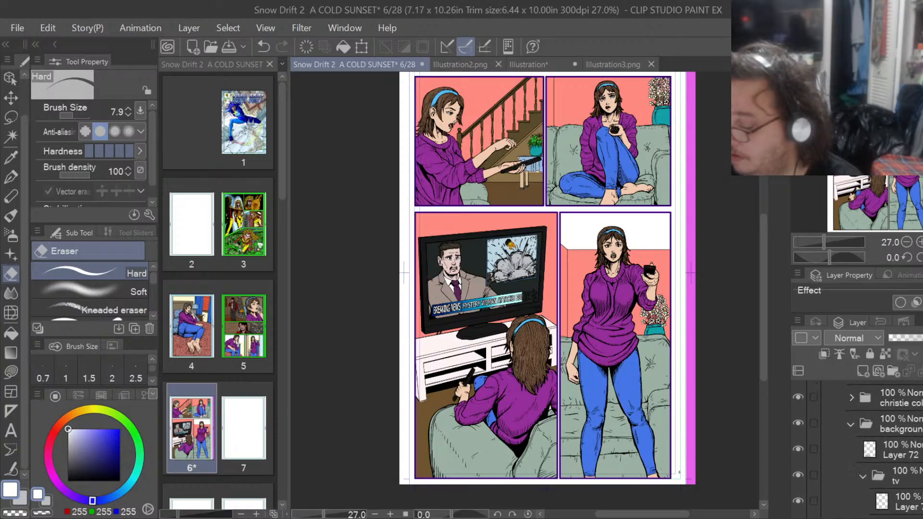
click(863, 476)
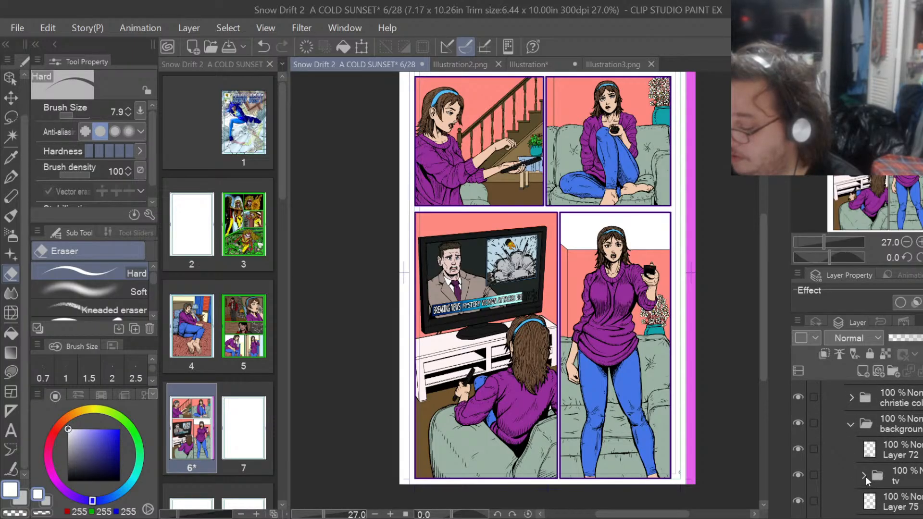
click(849, 424)
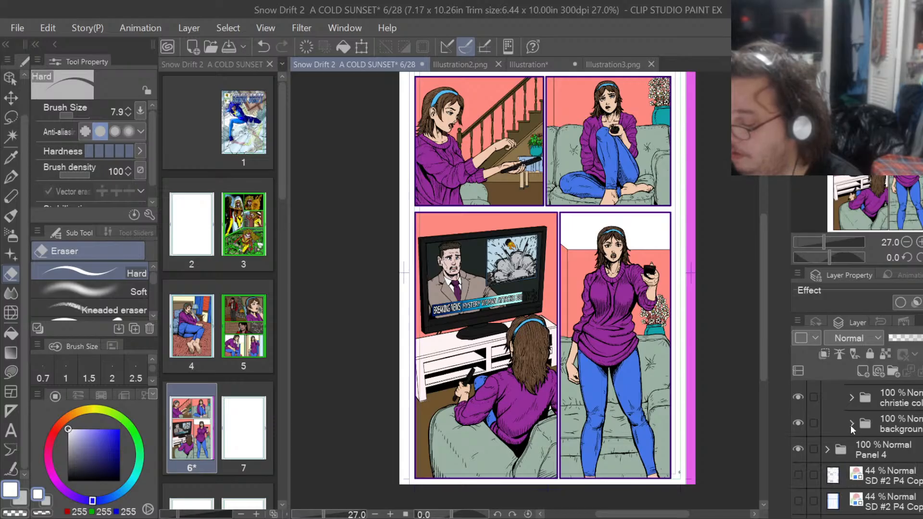
scroll(856, 449, up, 3)
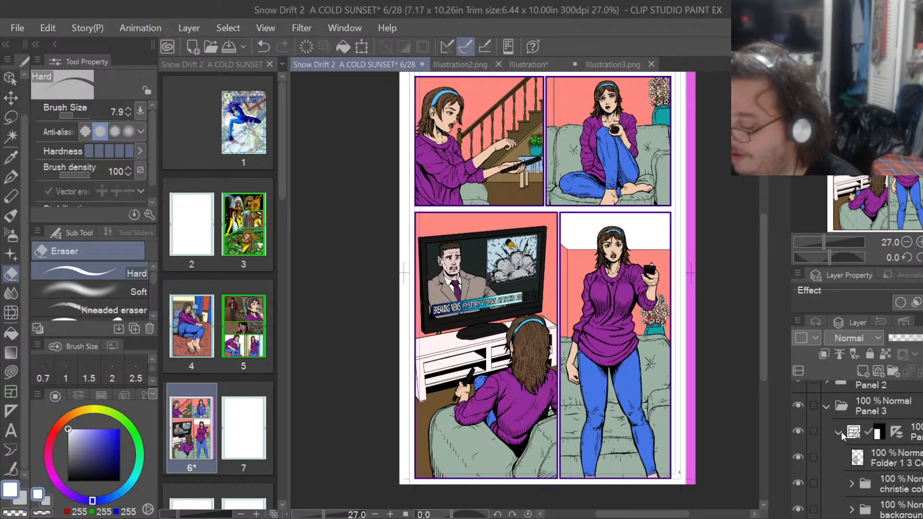
click(841, 433)
click(833, 415)
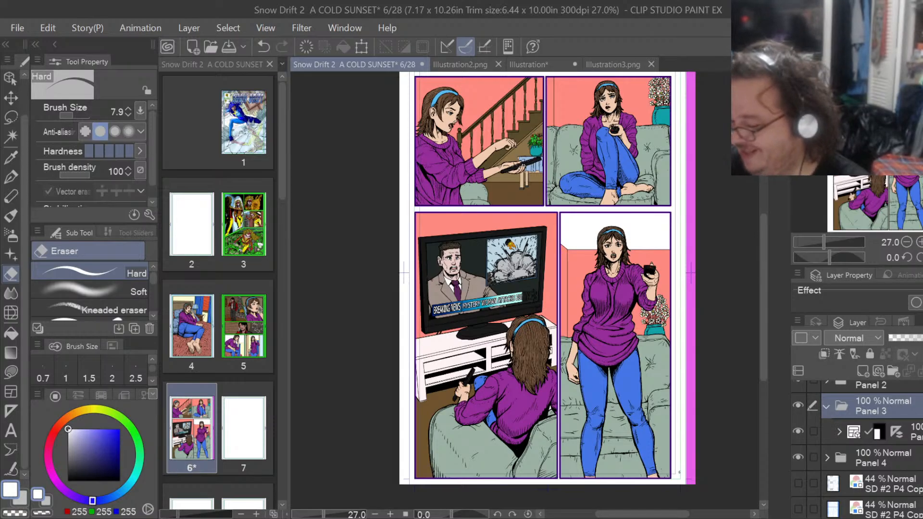
Hide the Layer 1 Copy and Background Copy layers again, leaving the magenta Layer 1 as the page backing.
scroll(857, 449, down, 3)
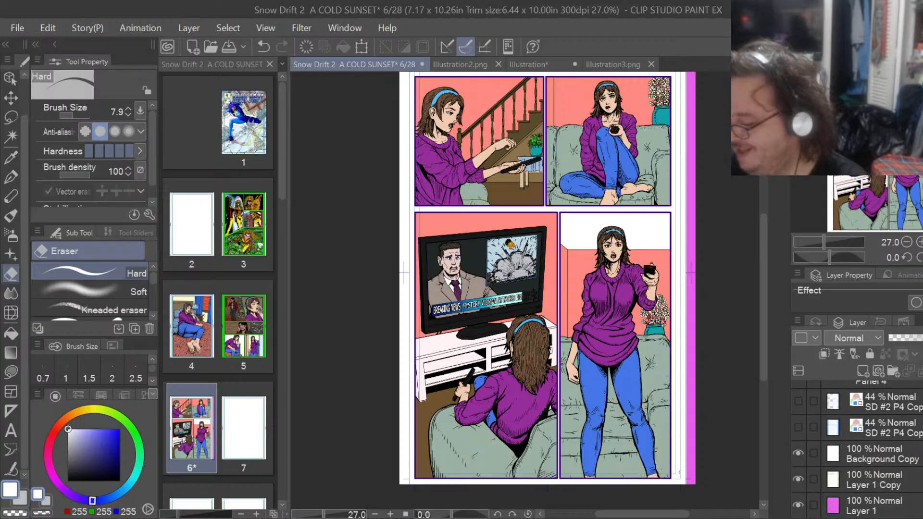
click(799, 480)
click(798, 453)
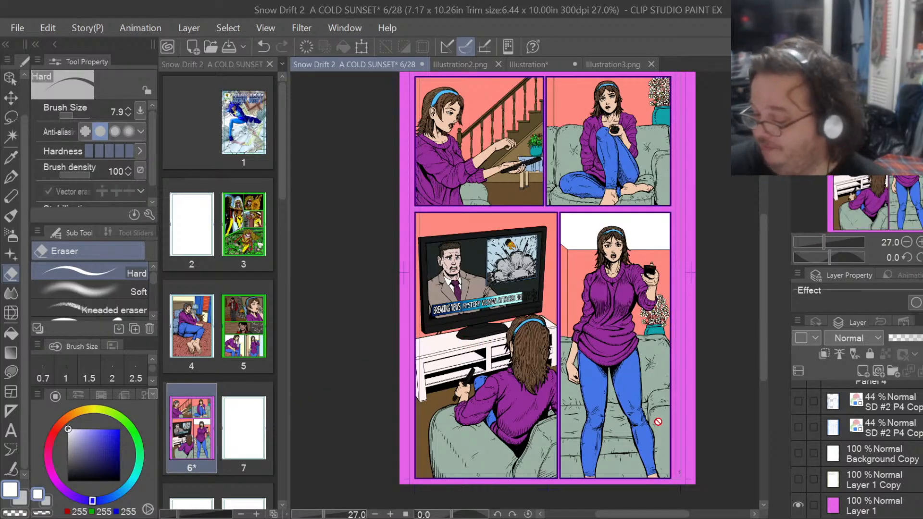
Examine the whole page, the TV's explosion inset, the banner's end and the uncolored NEWS logo.
drag(637, 515, 641, 516)
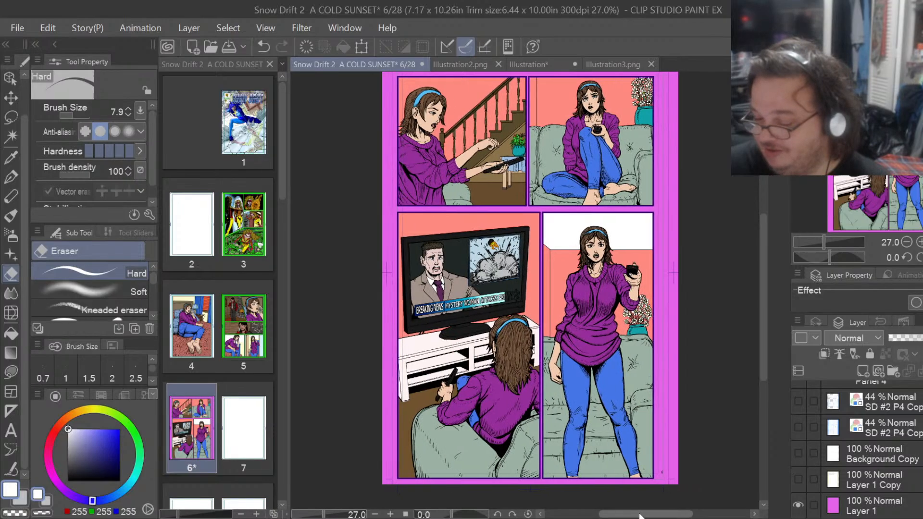
drag(764, 370, 764, 363)
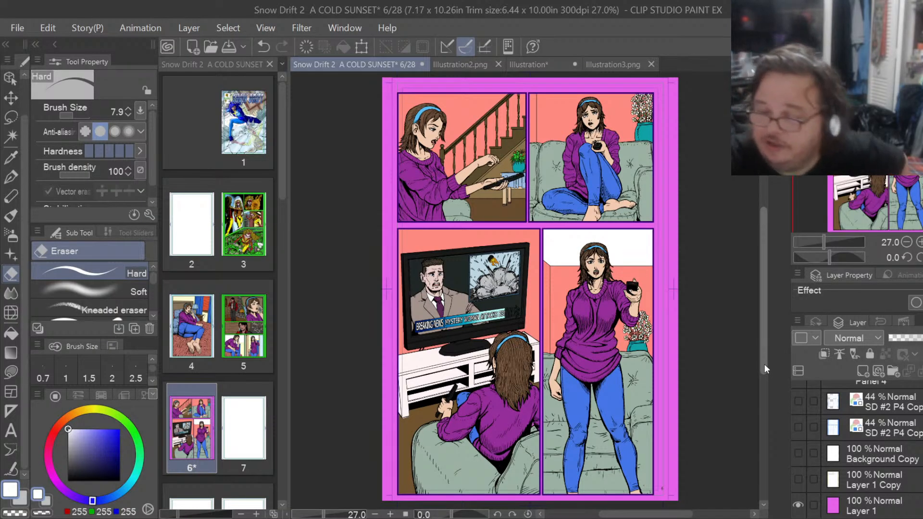
scroll(516, 273, up, 4)
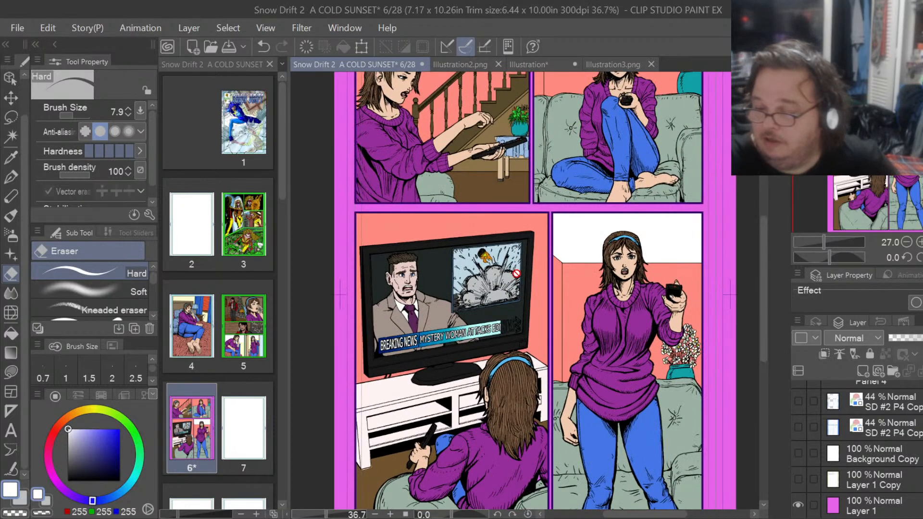
scroll(516, 273, up, 4)
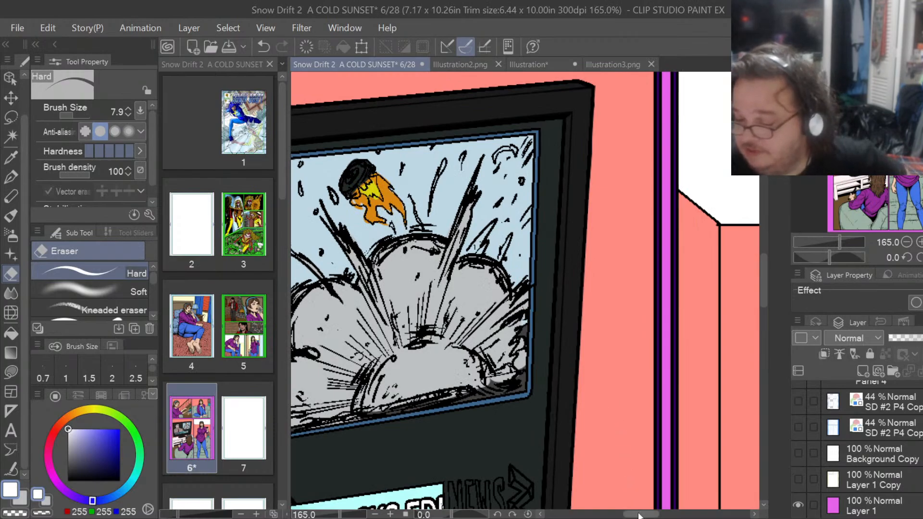
drag(640, 516, 631, 516)
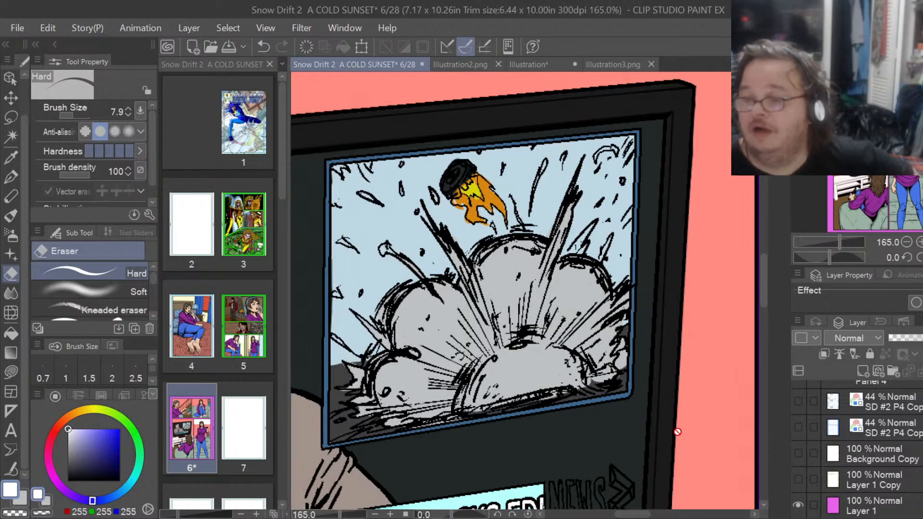
drag(761, 293, 763, 307)
scroll(581, 398, up, 5)
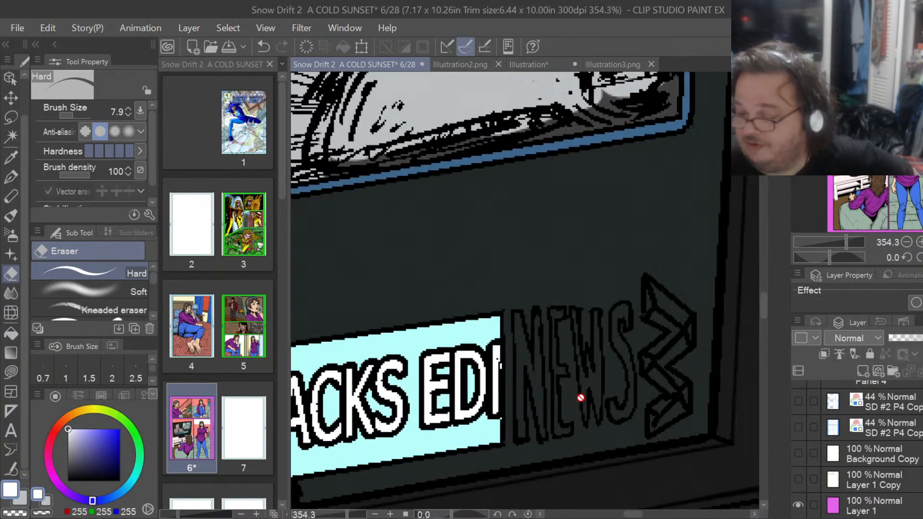
scroll(581, 398, down, 5)
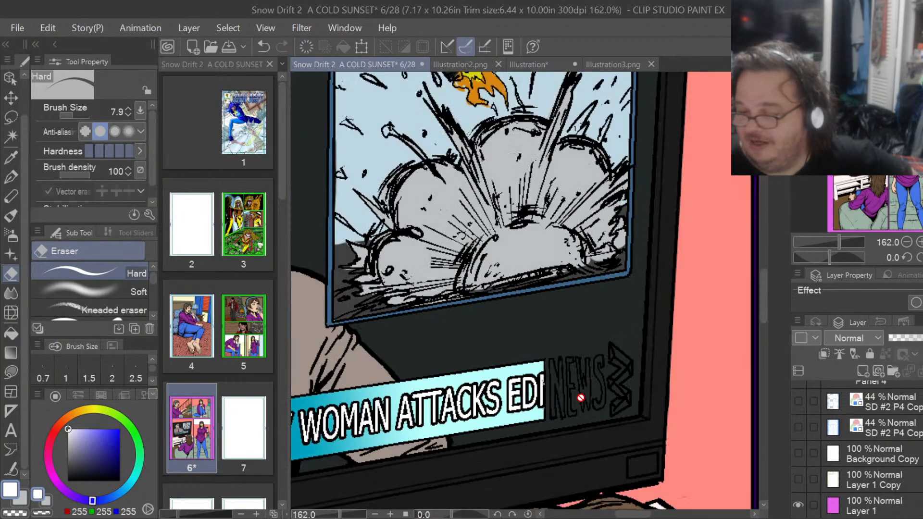
scroll(581, 398, down, 4)
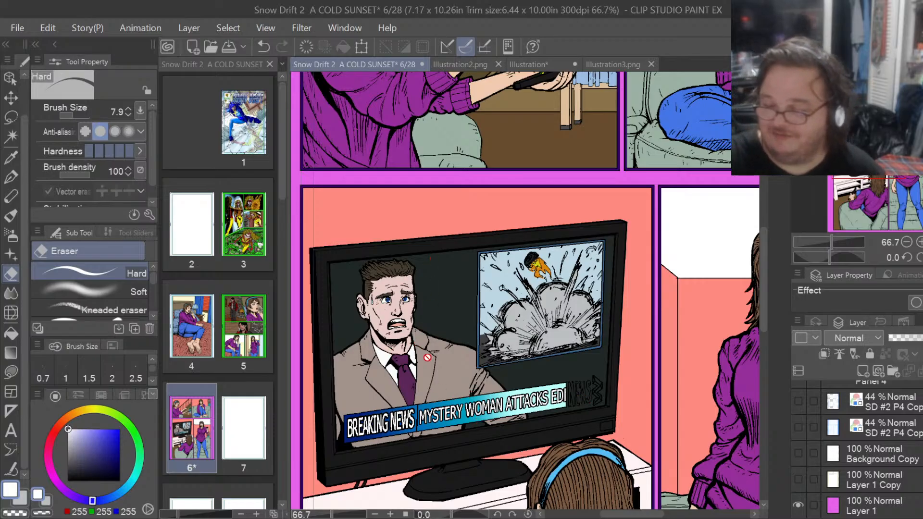
Check the news anchor reference in the Illustration document, return to page 6 and compare it with the TV panel.
click(540, 65)
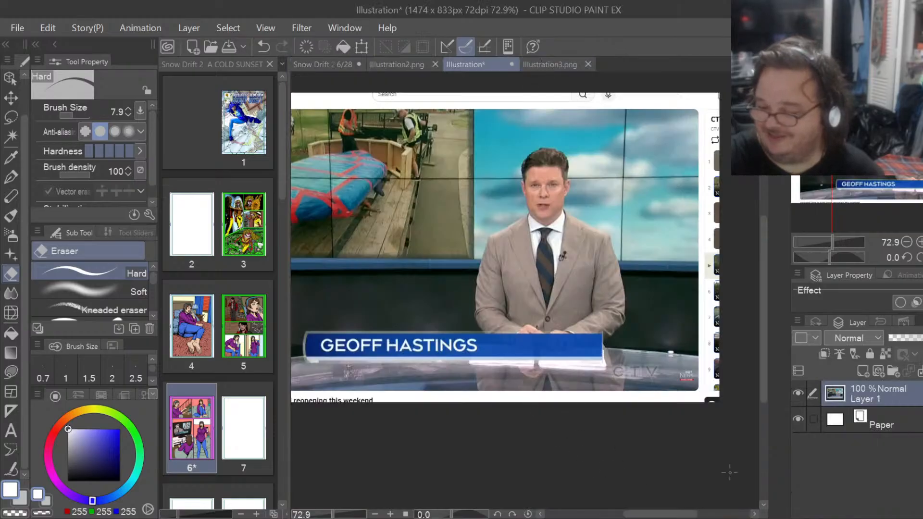
drag(687, 514, 646, 515)
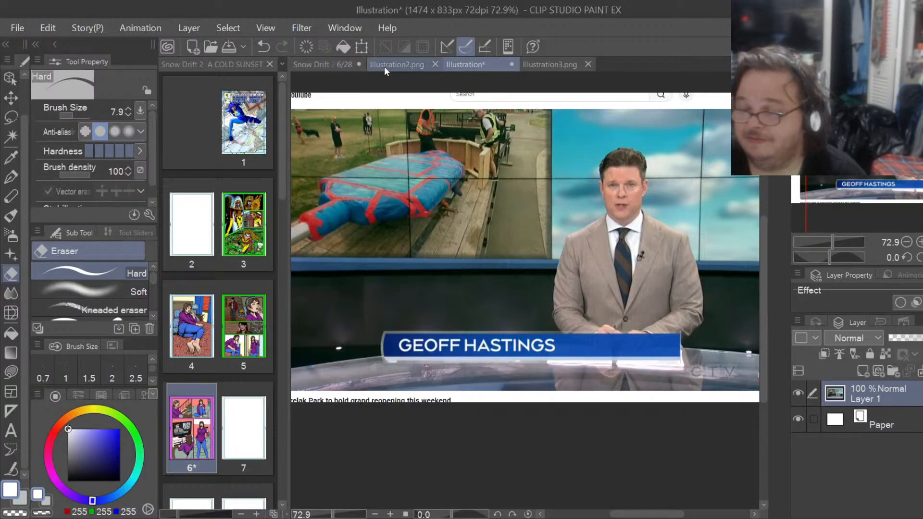
click(333, 65)
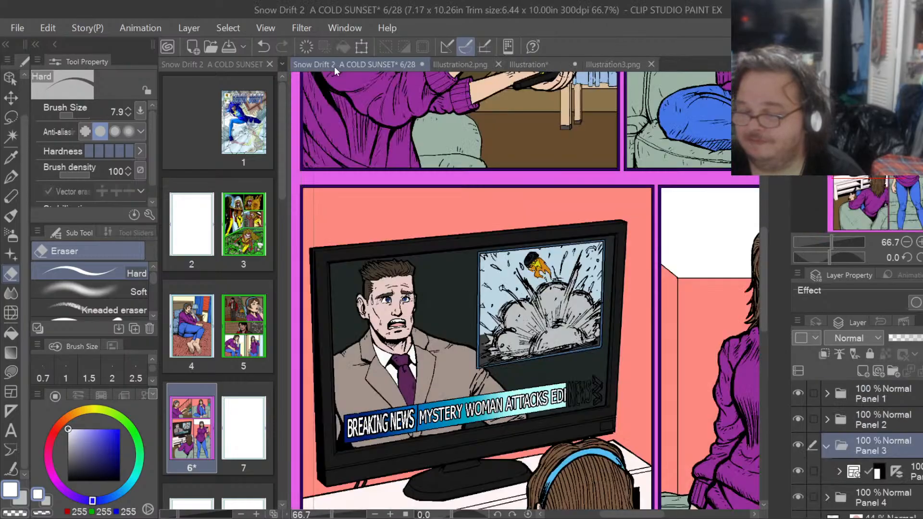
scroll(401, 219, down, 4)
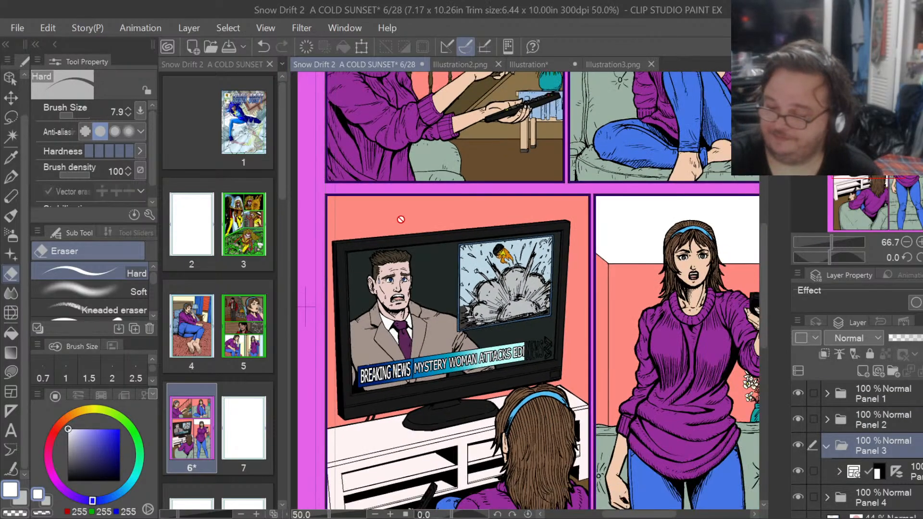
scroll(401, 219, down, 1)
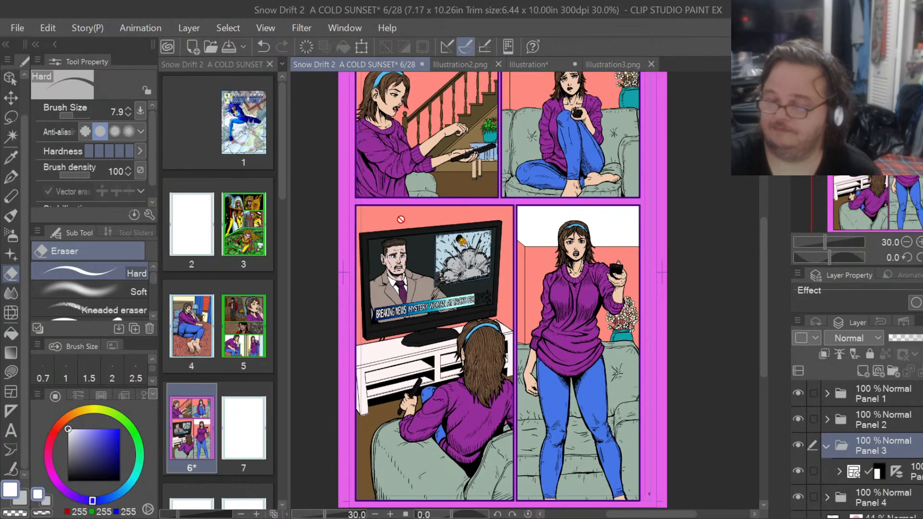